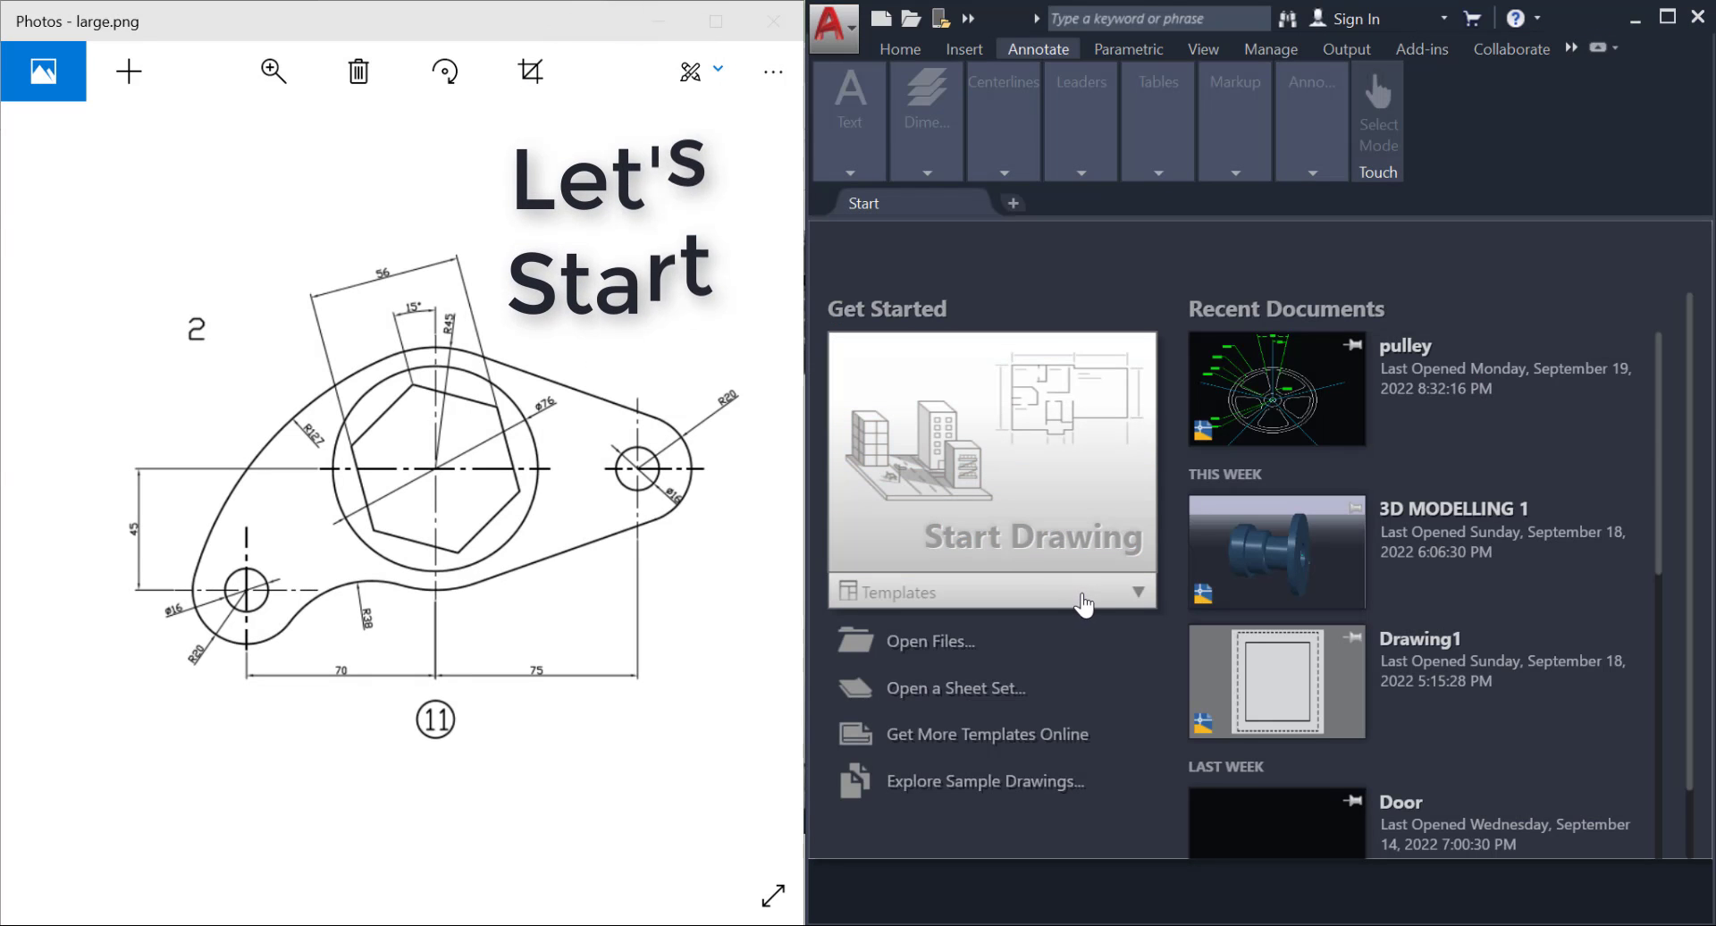
Start a new drawing from the acadiso.dwt template and turn off the grid display.
click(1084, 600)
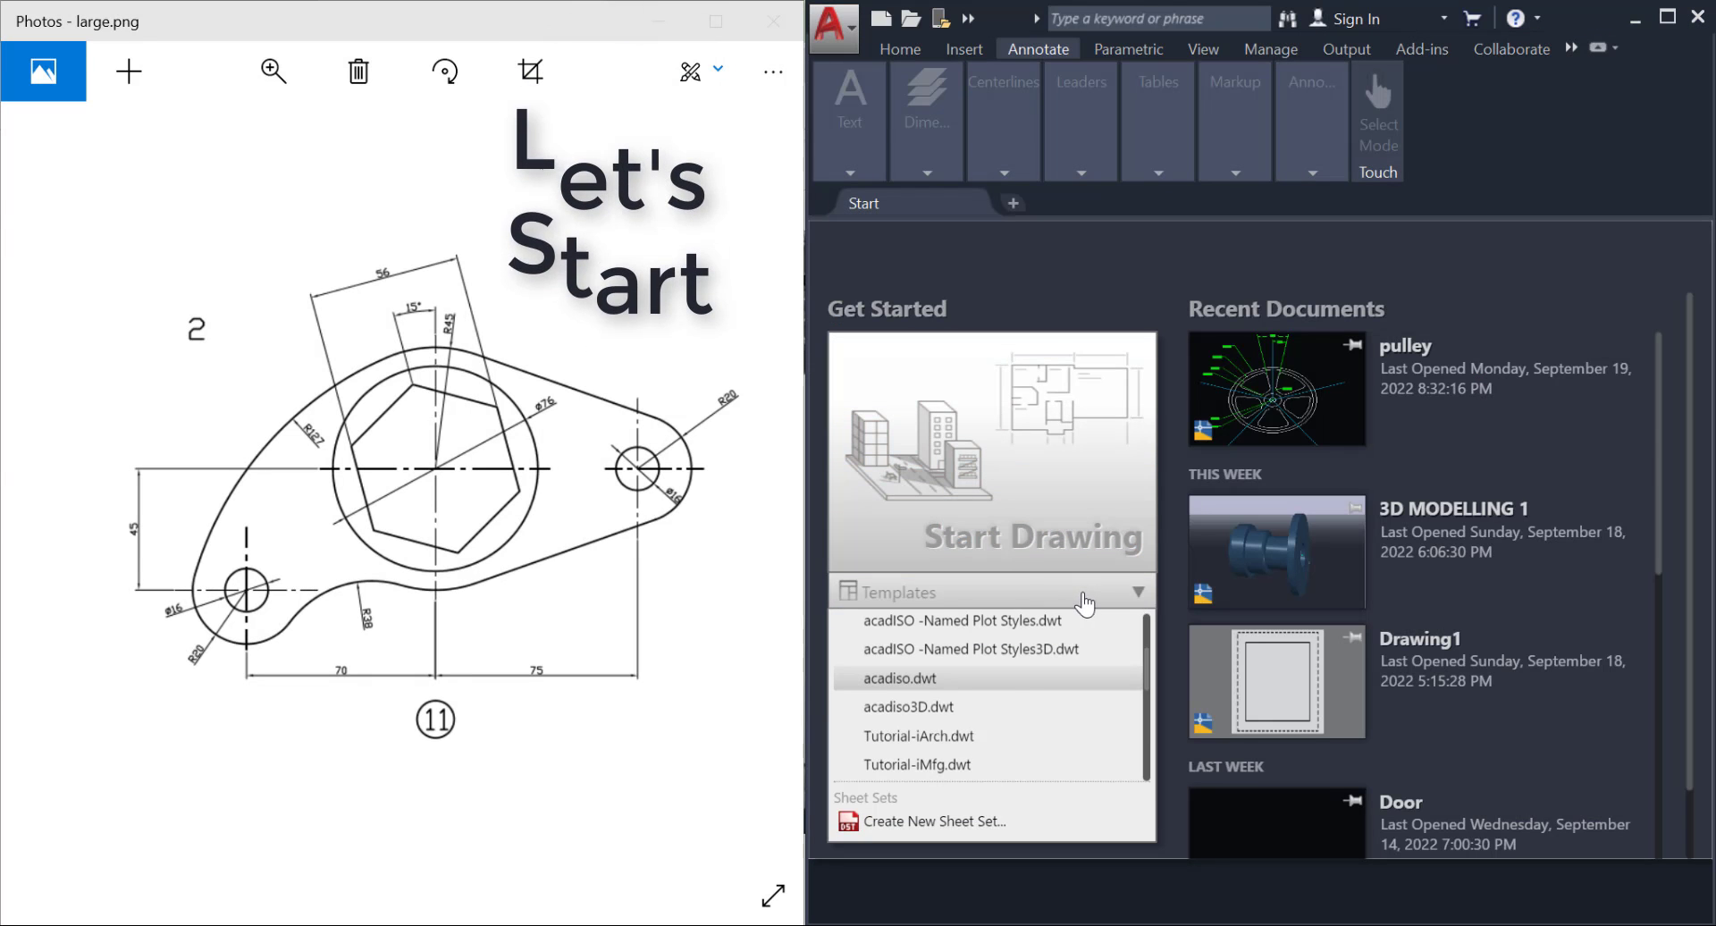
click(1011, 679)
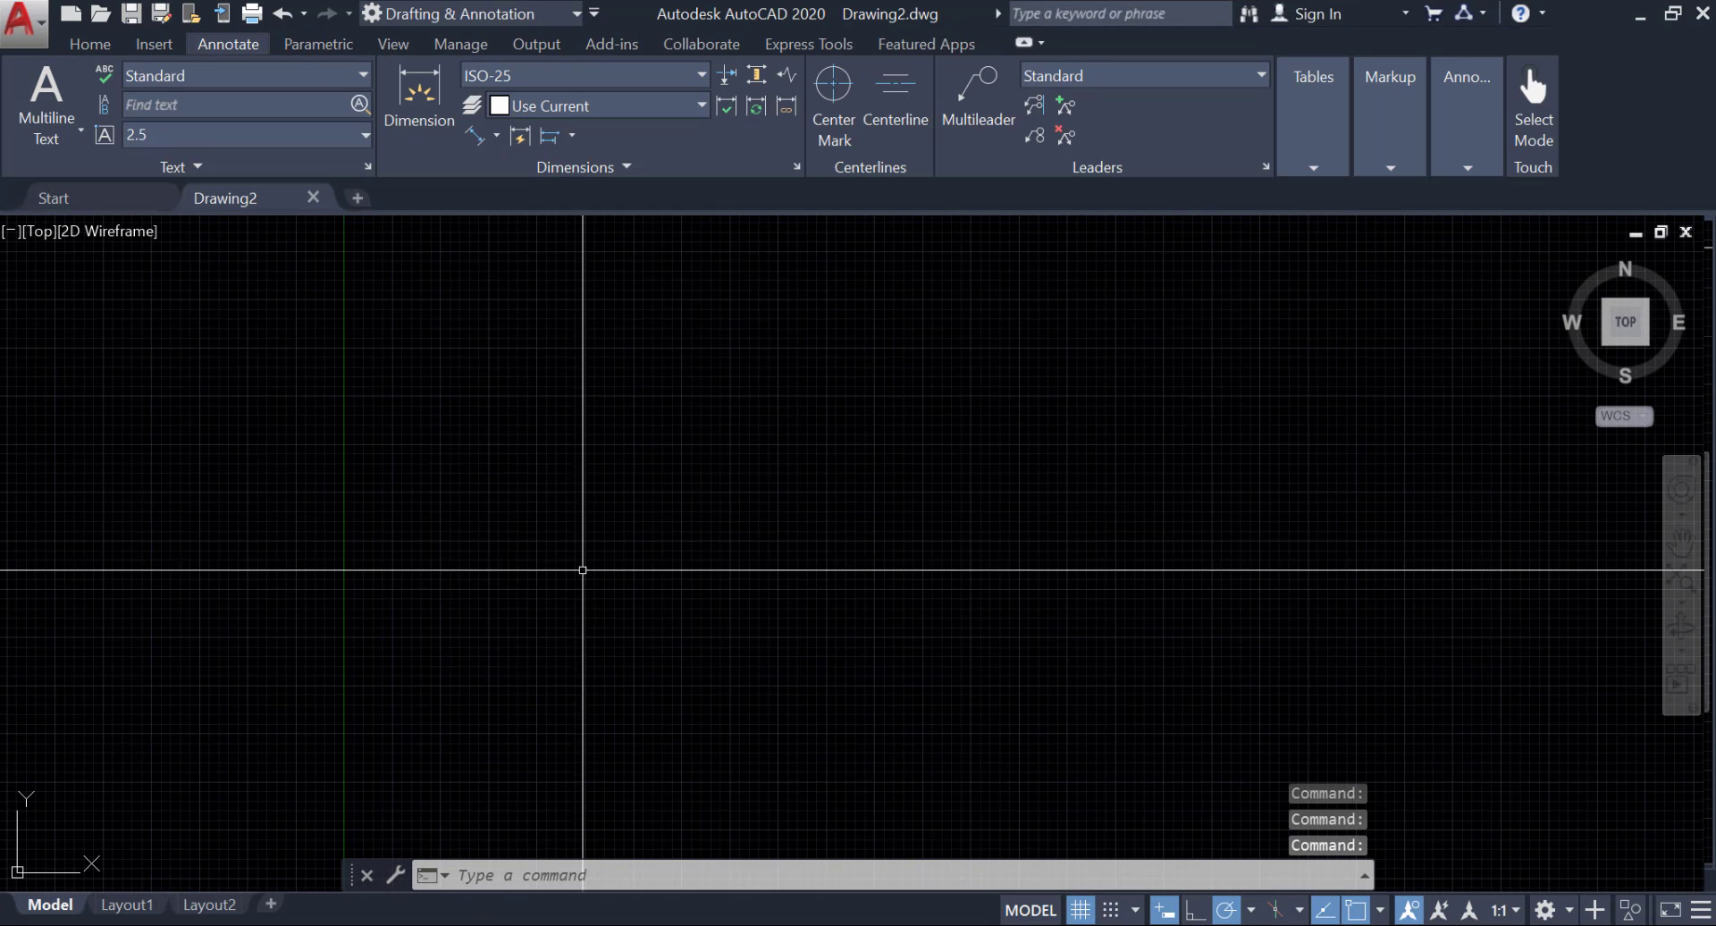
click(1082, 910)
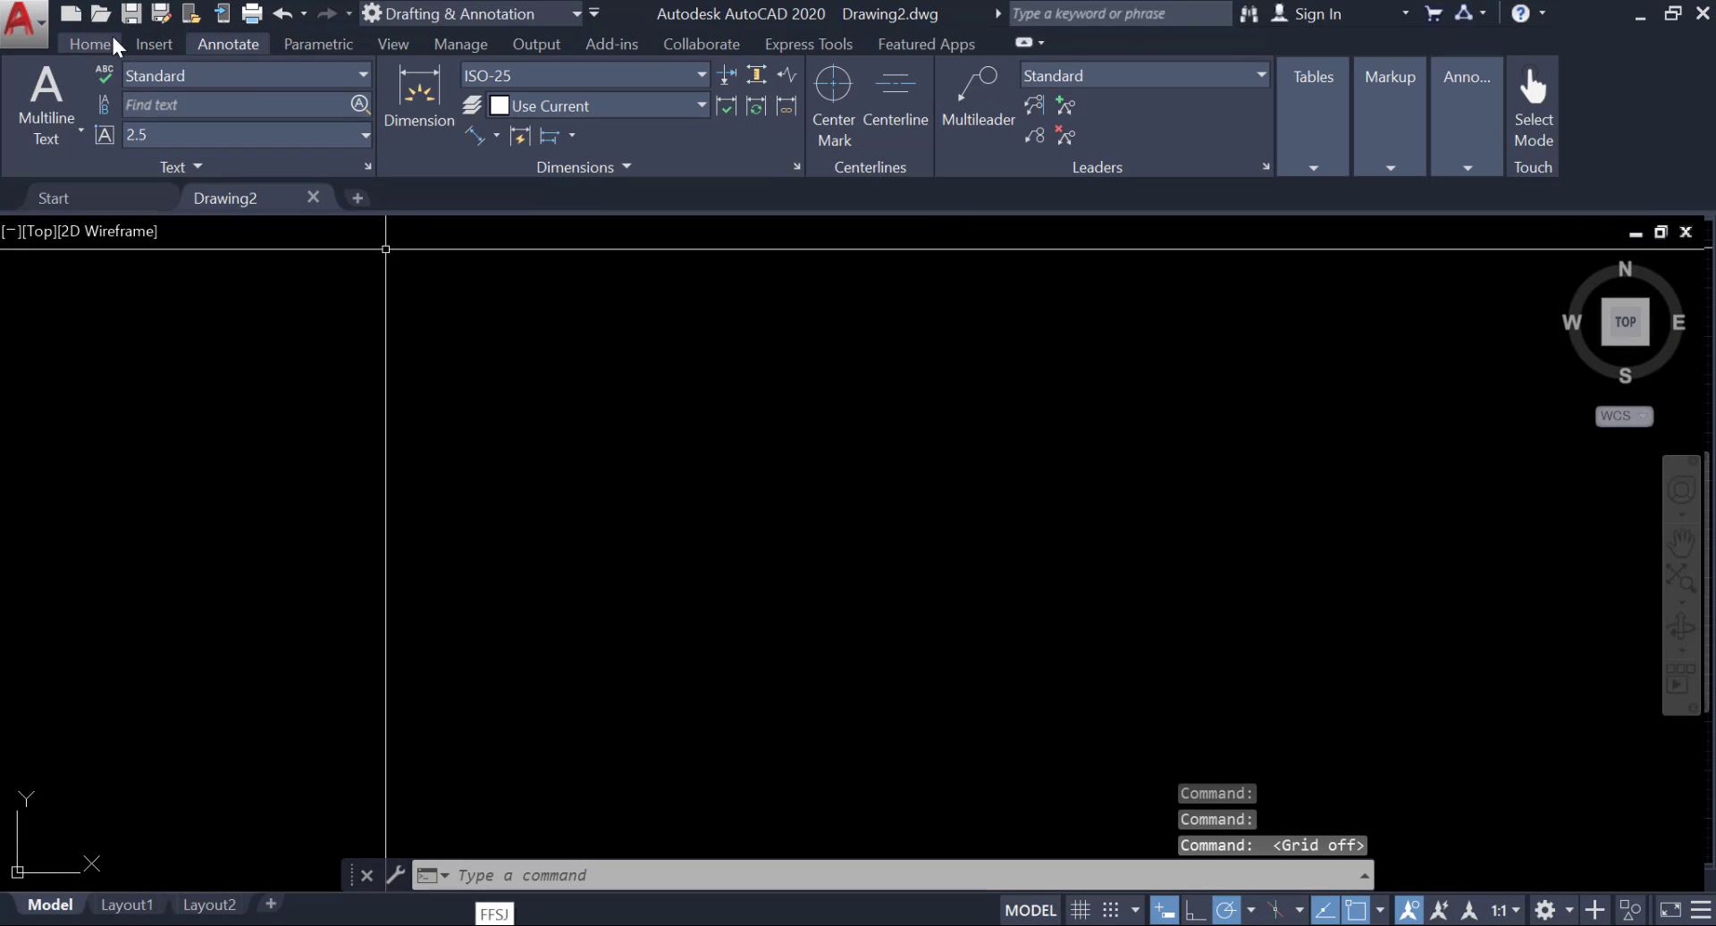
Set the drawing units to decimal length with 0.0 precision and a millimetre insertion scale.
click(92, 44)
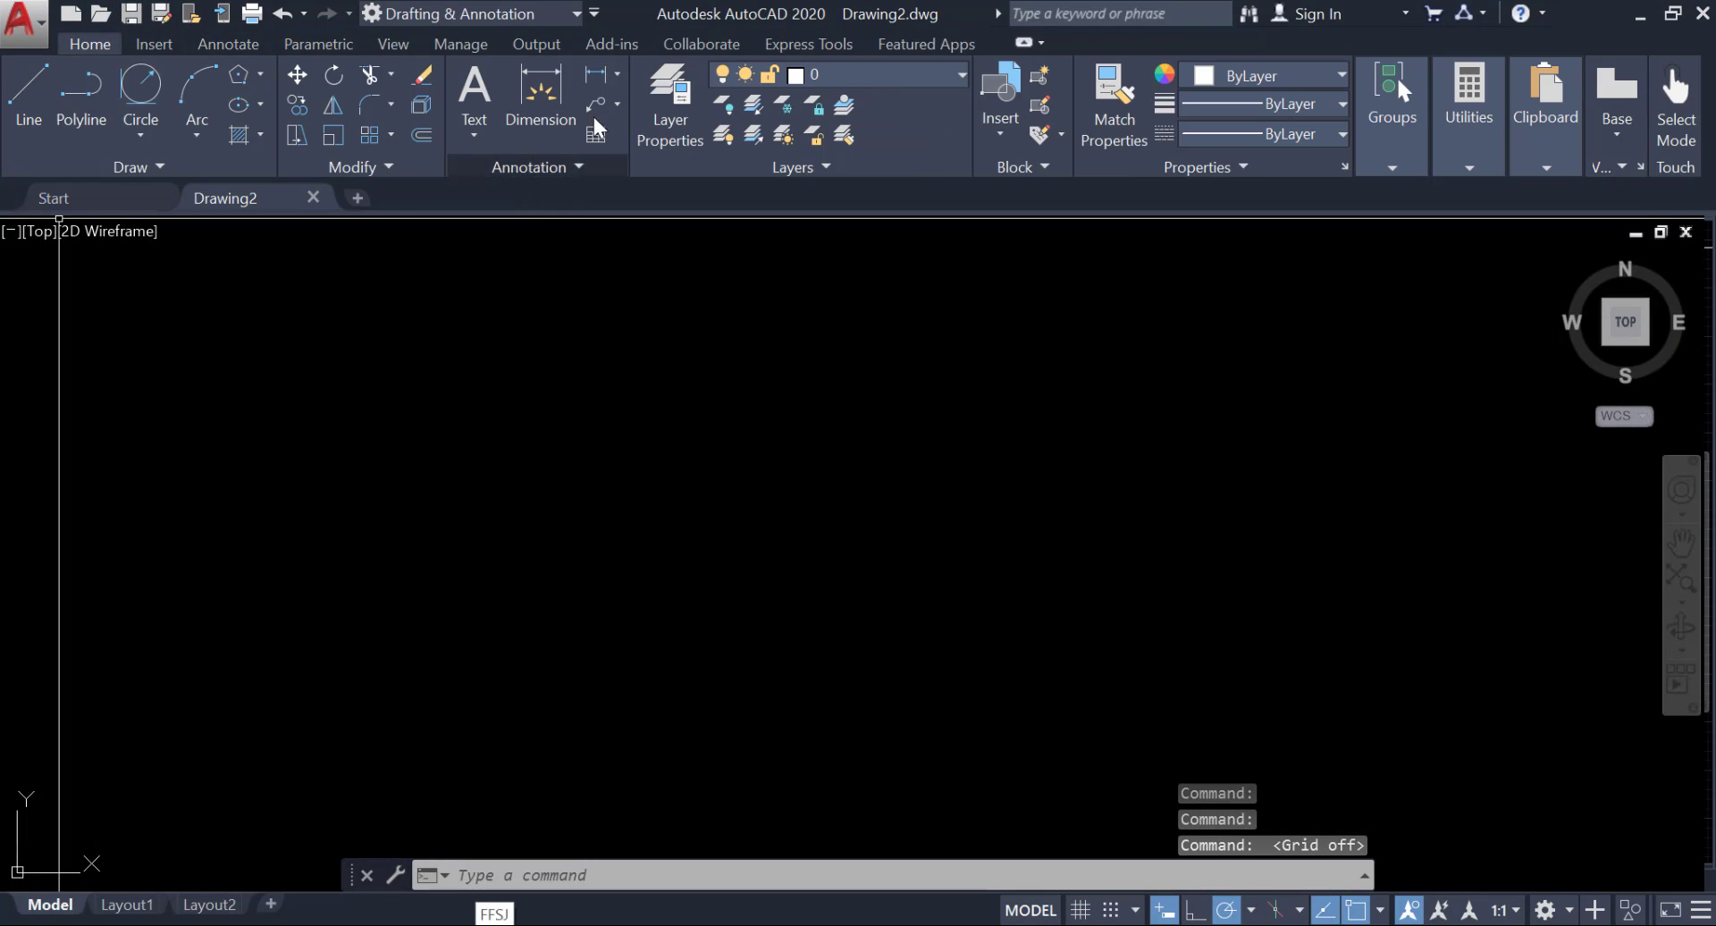
click(36, 21)
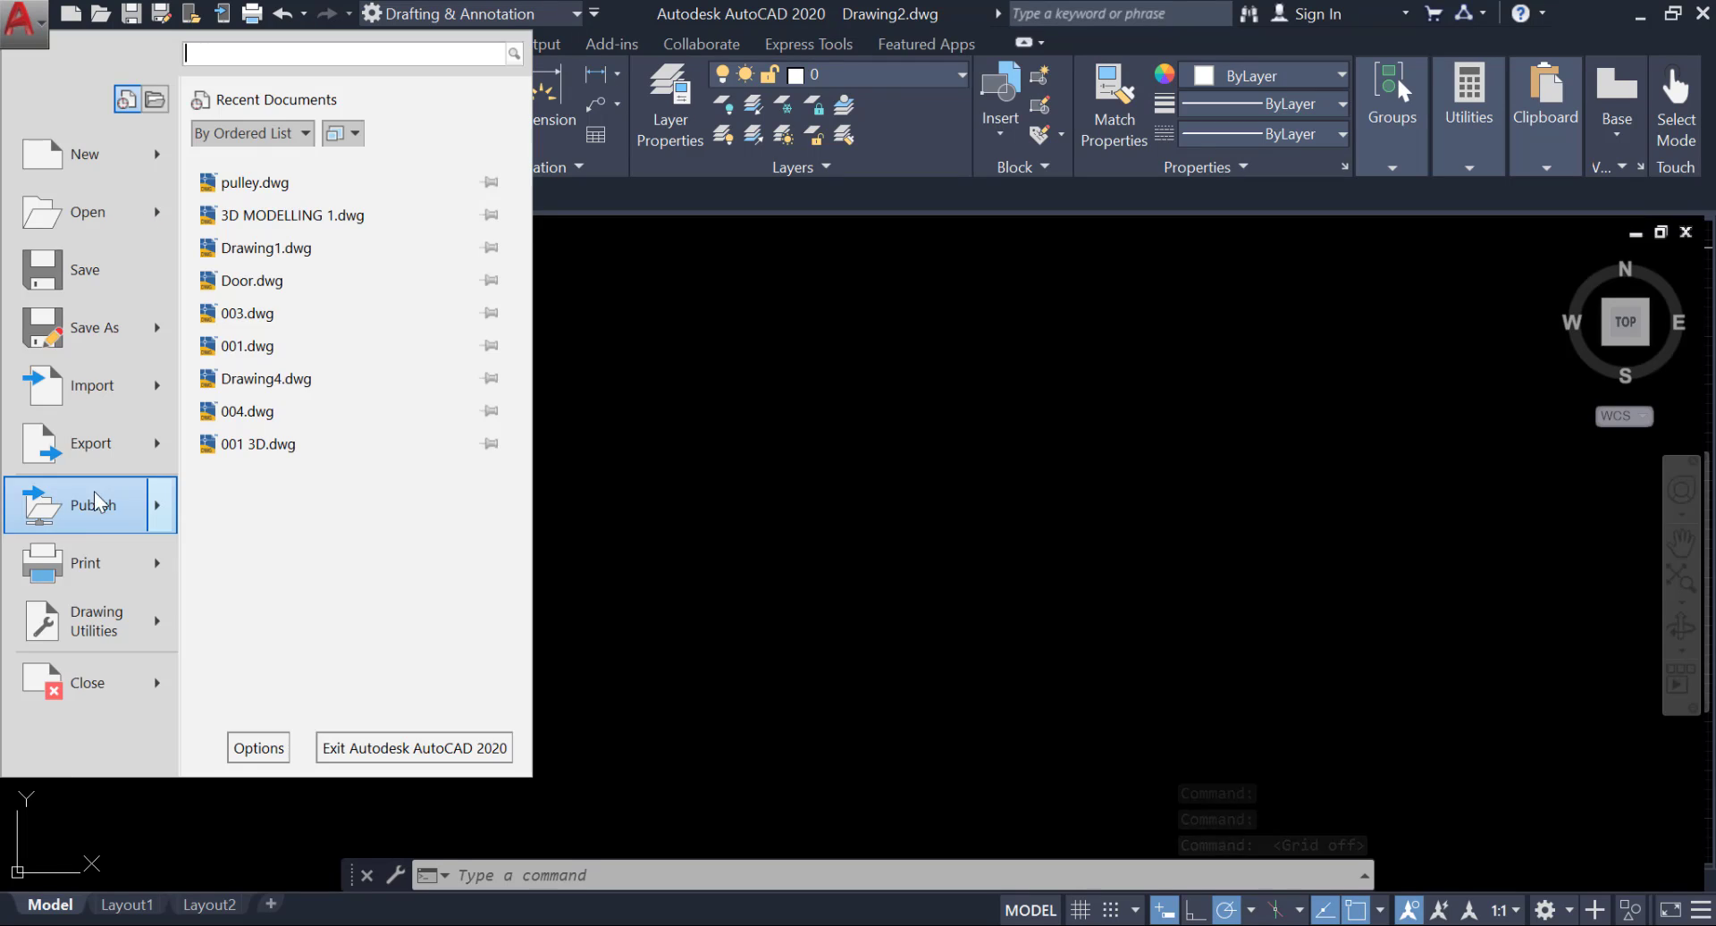
click(98, 628)
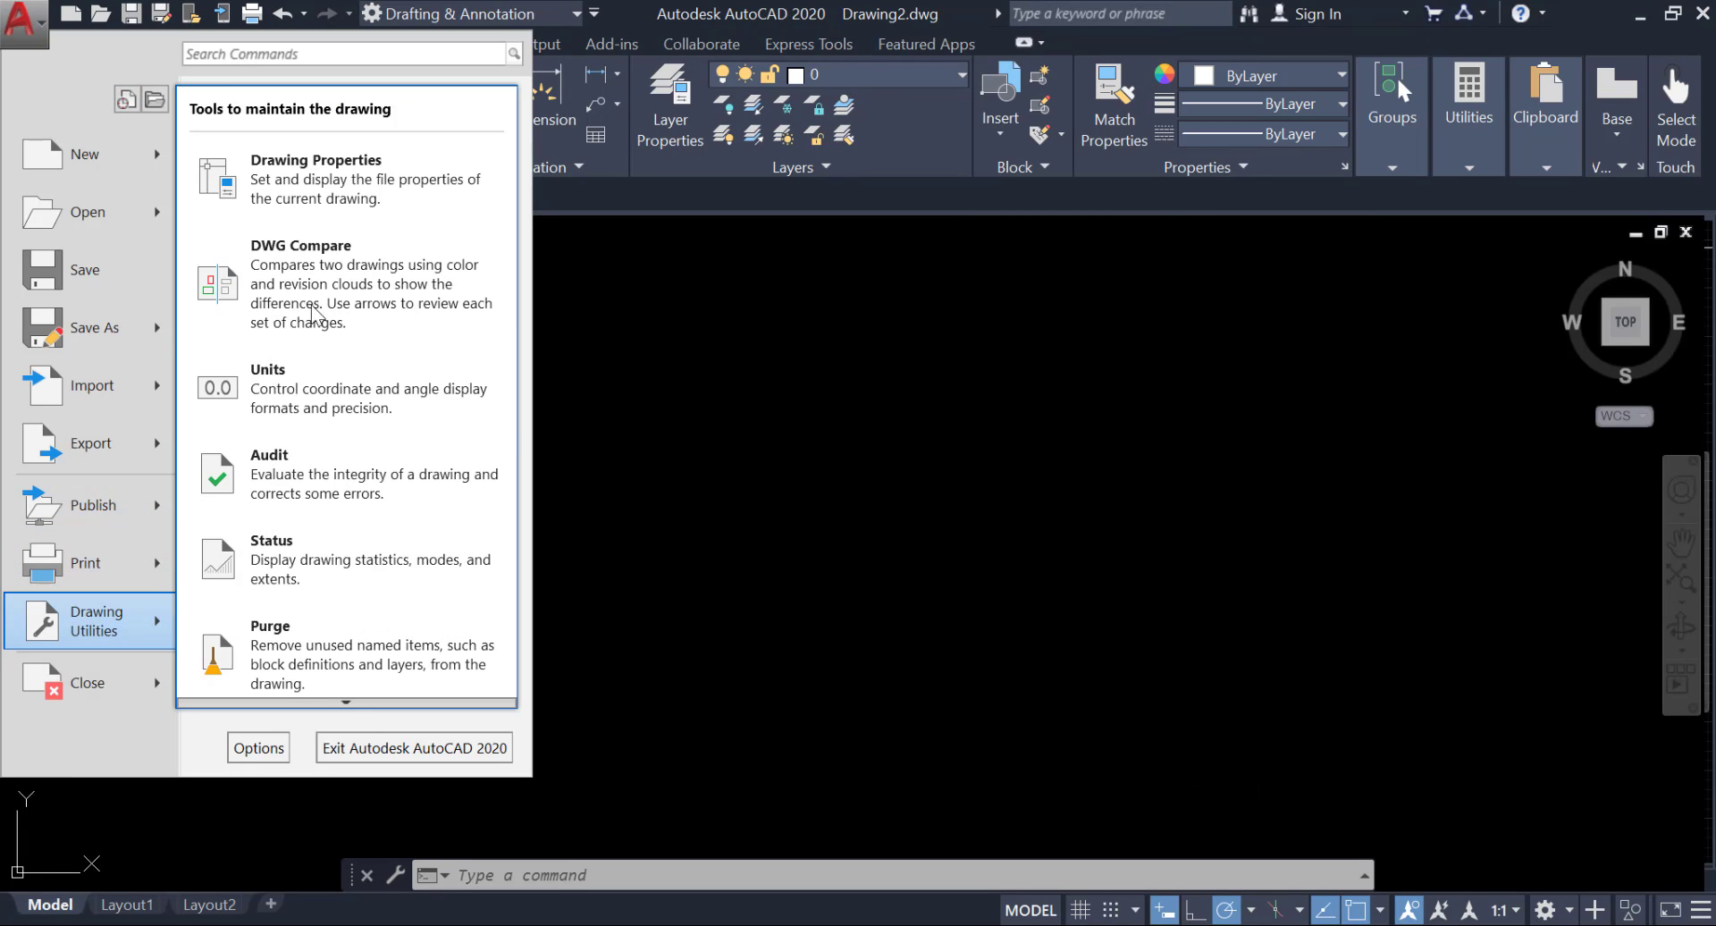
click(314, 386)
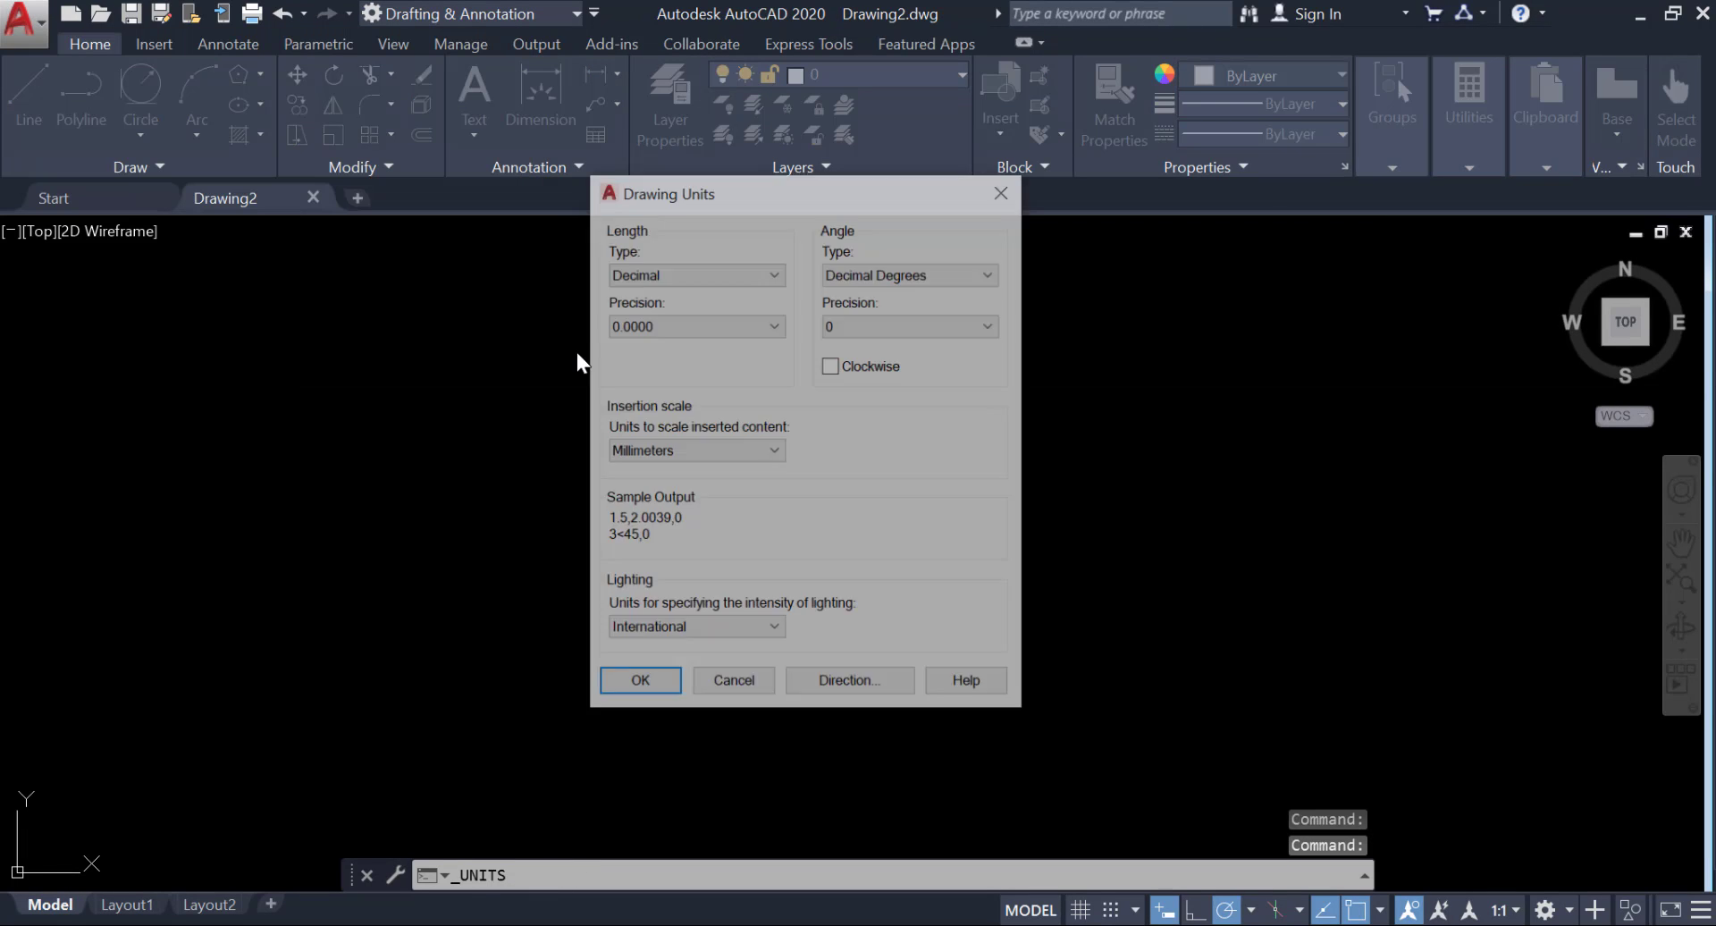
click(669, 327)
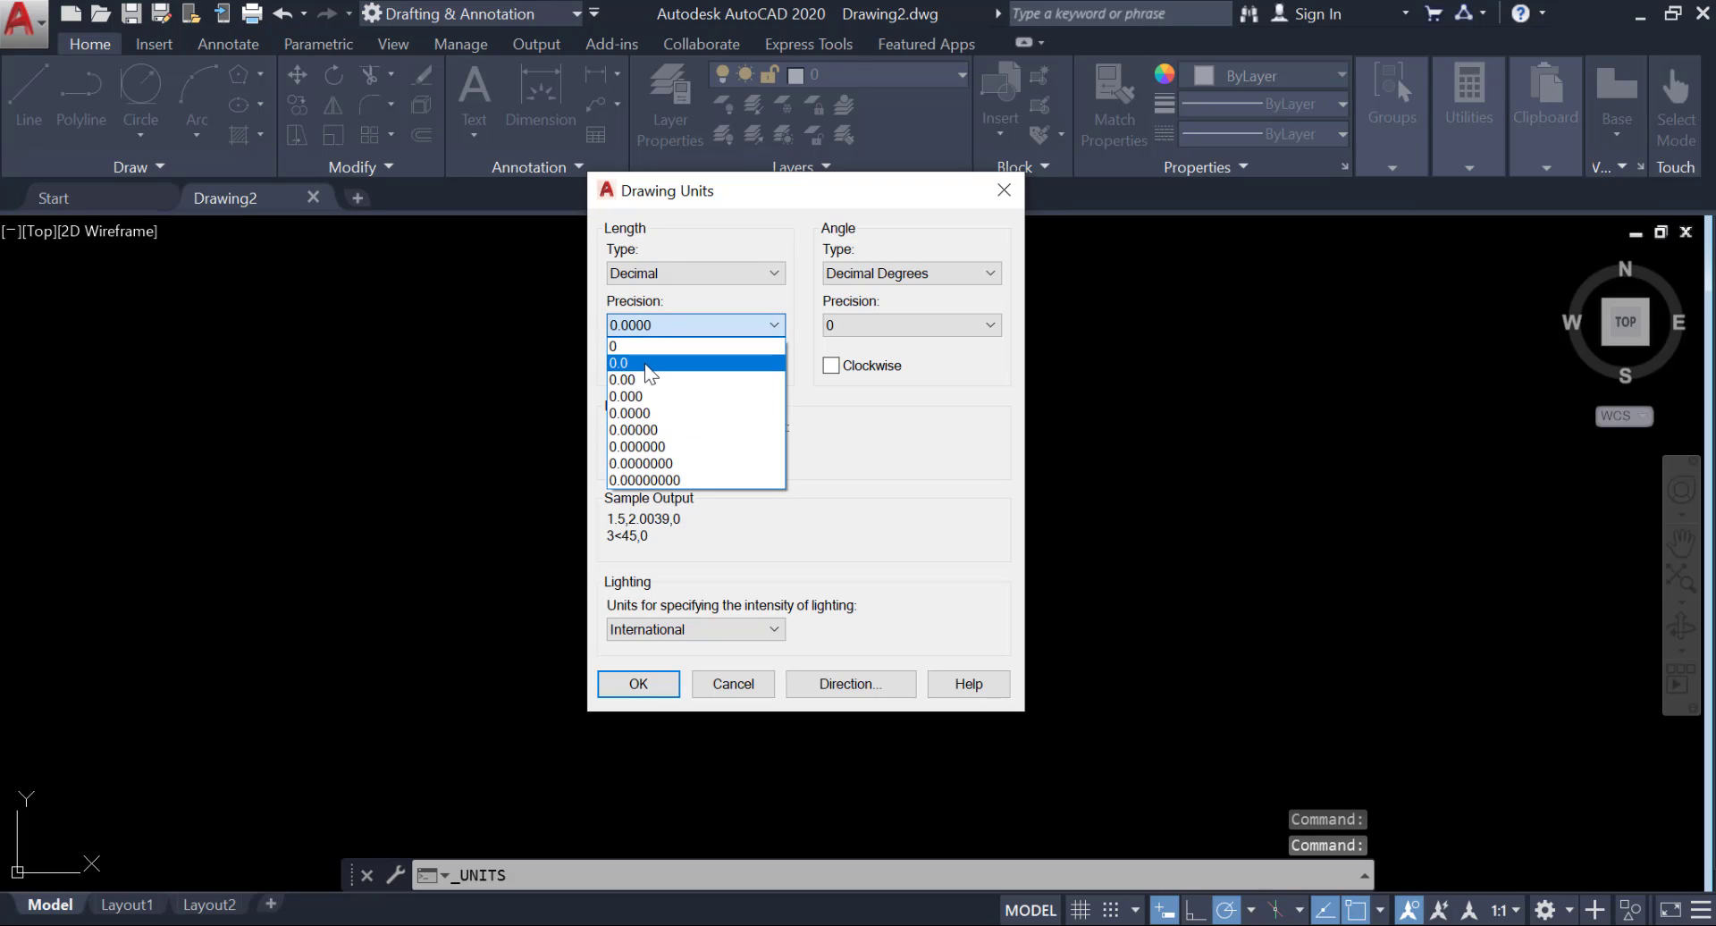
click(647, 363)
click(697, 450)
click(703, 426)
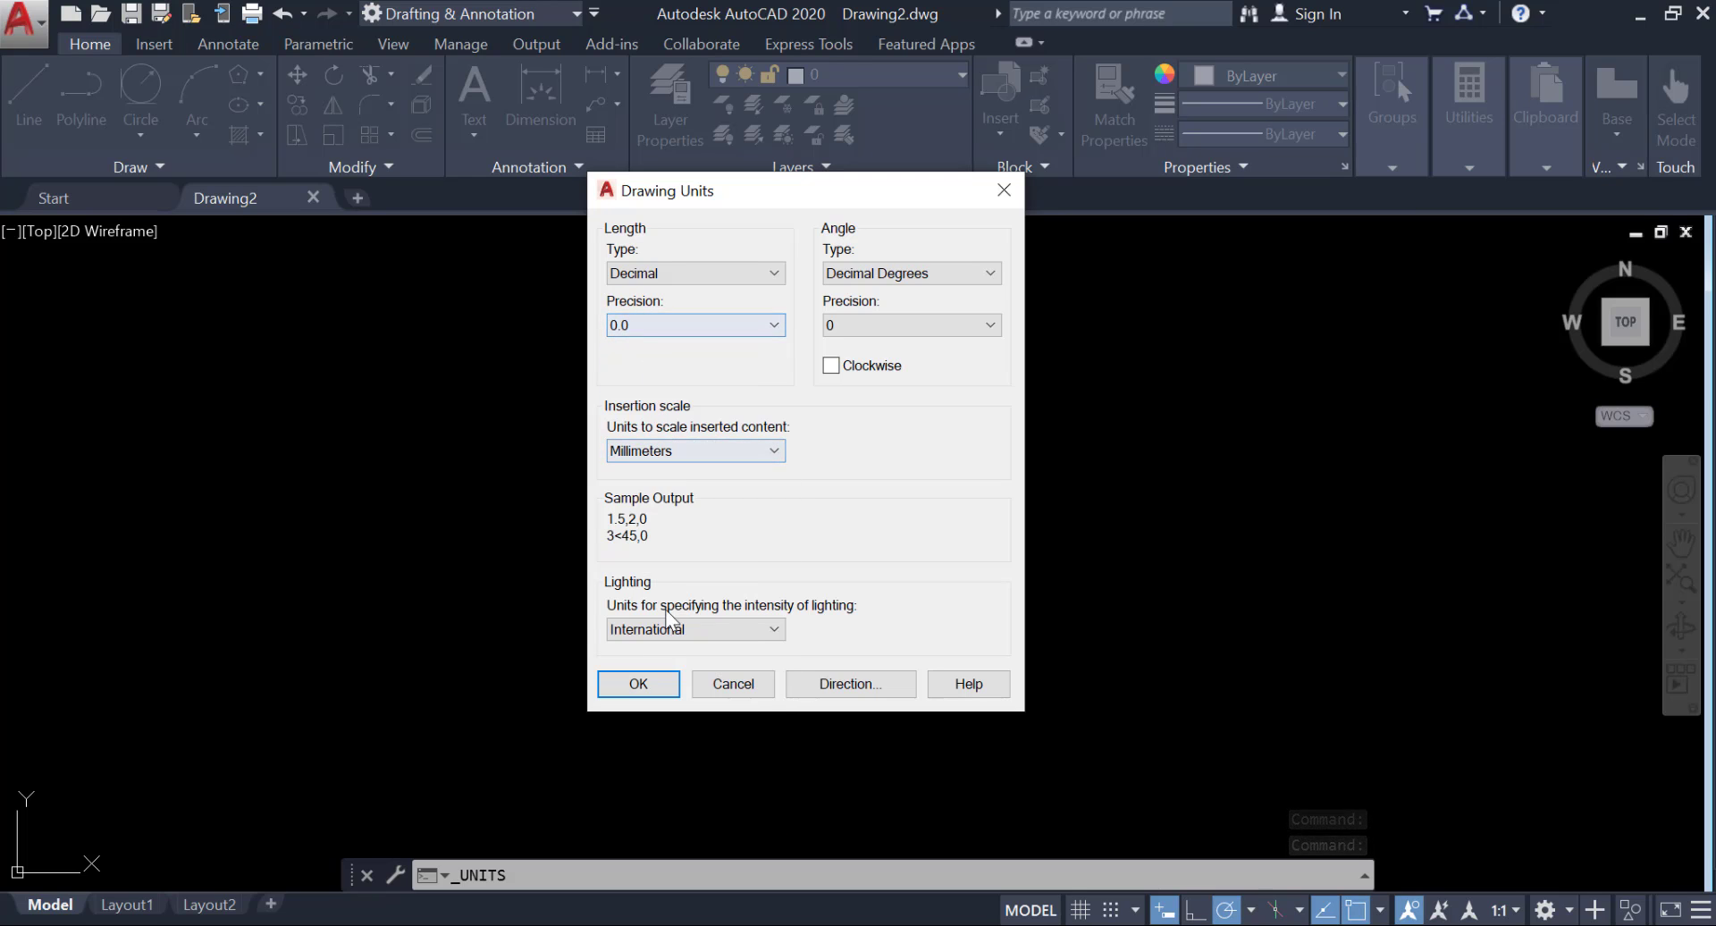
click(638, 683)
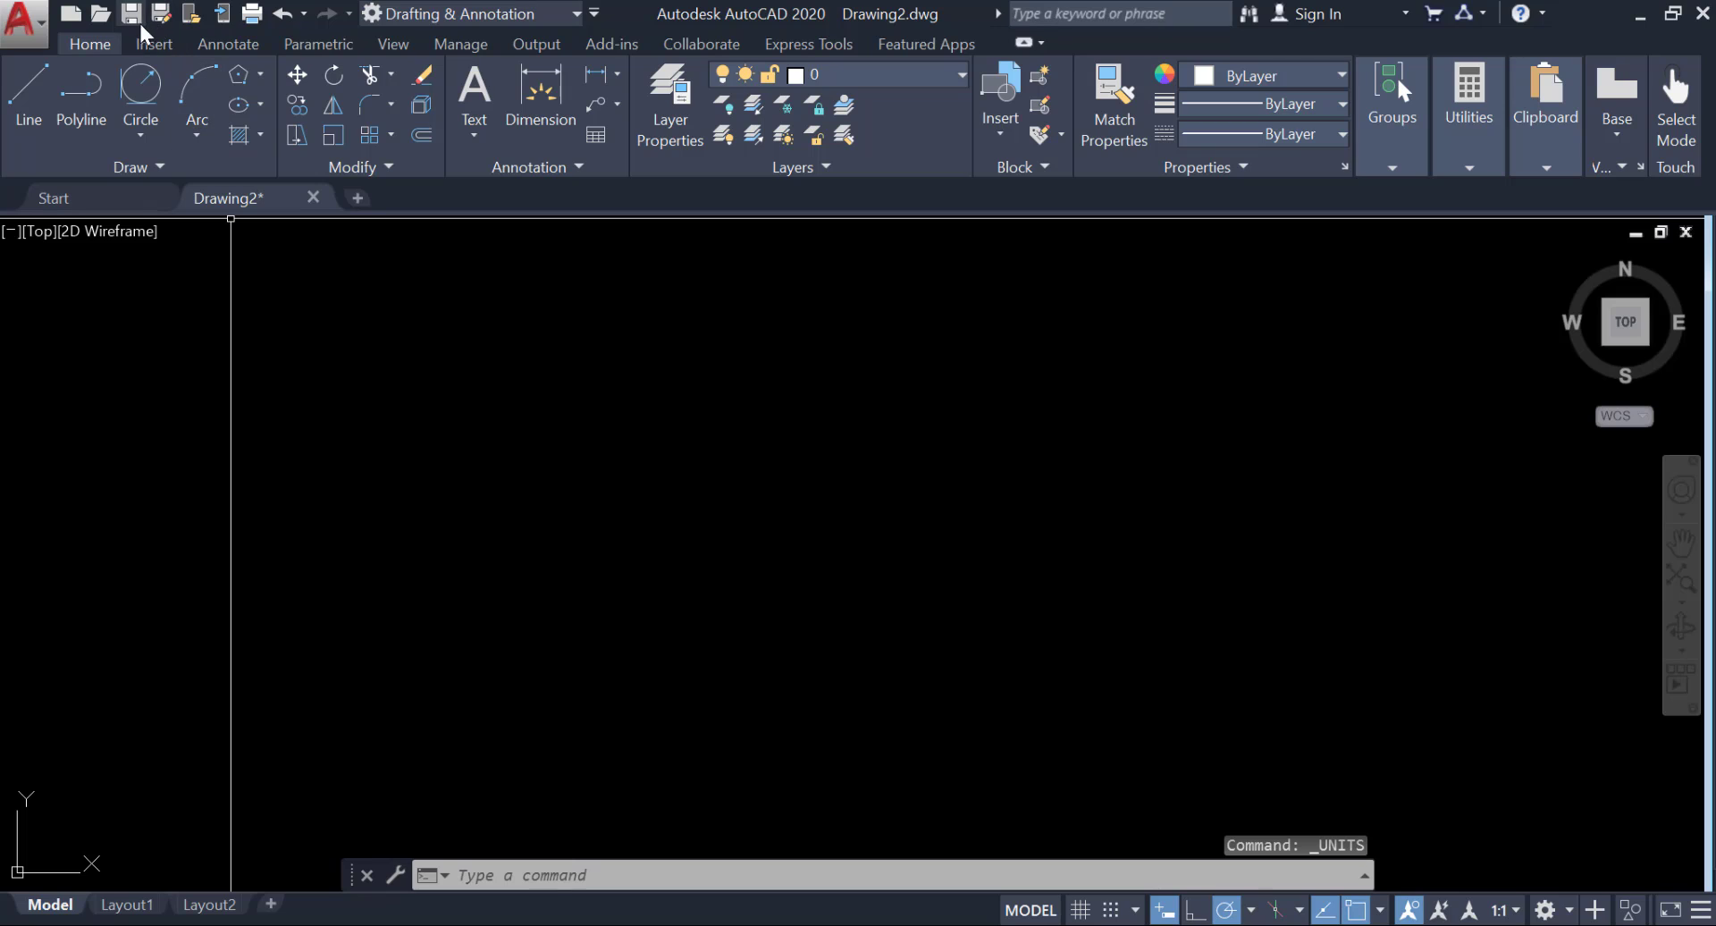
Create two new layers named Center Line and Dimensions.
click(681, 98)
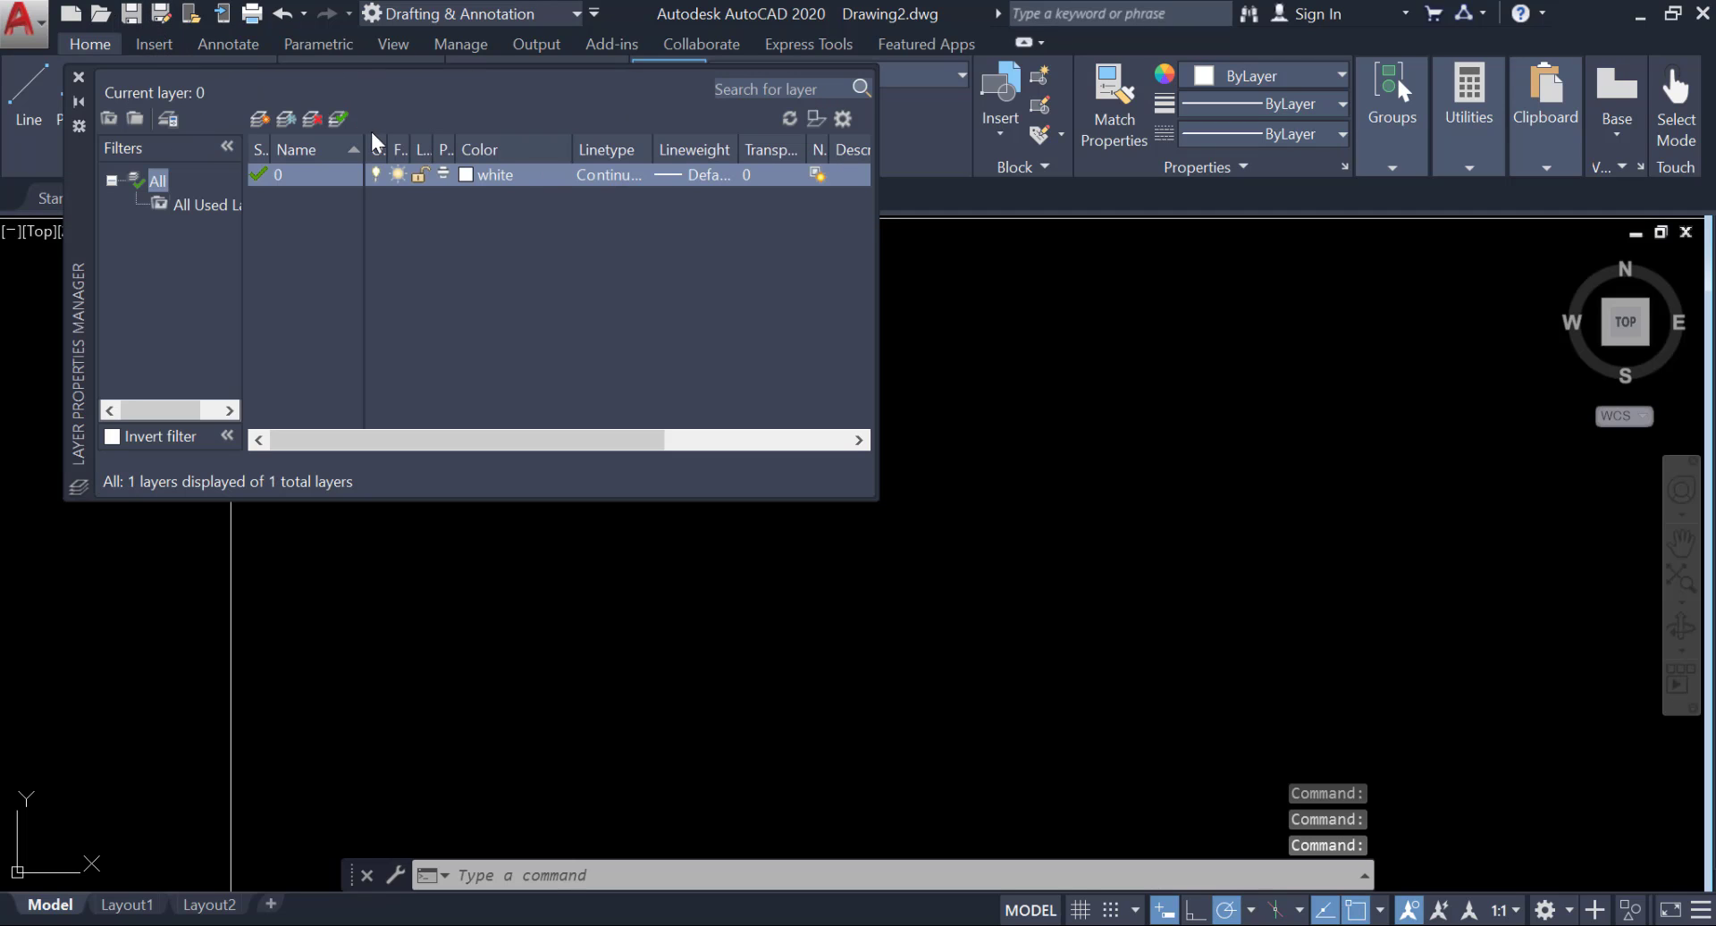
click(256, 119)
click(255, 120)
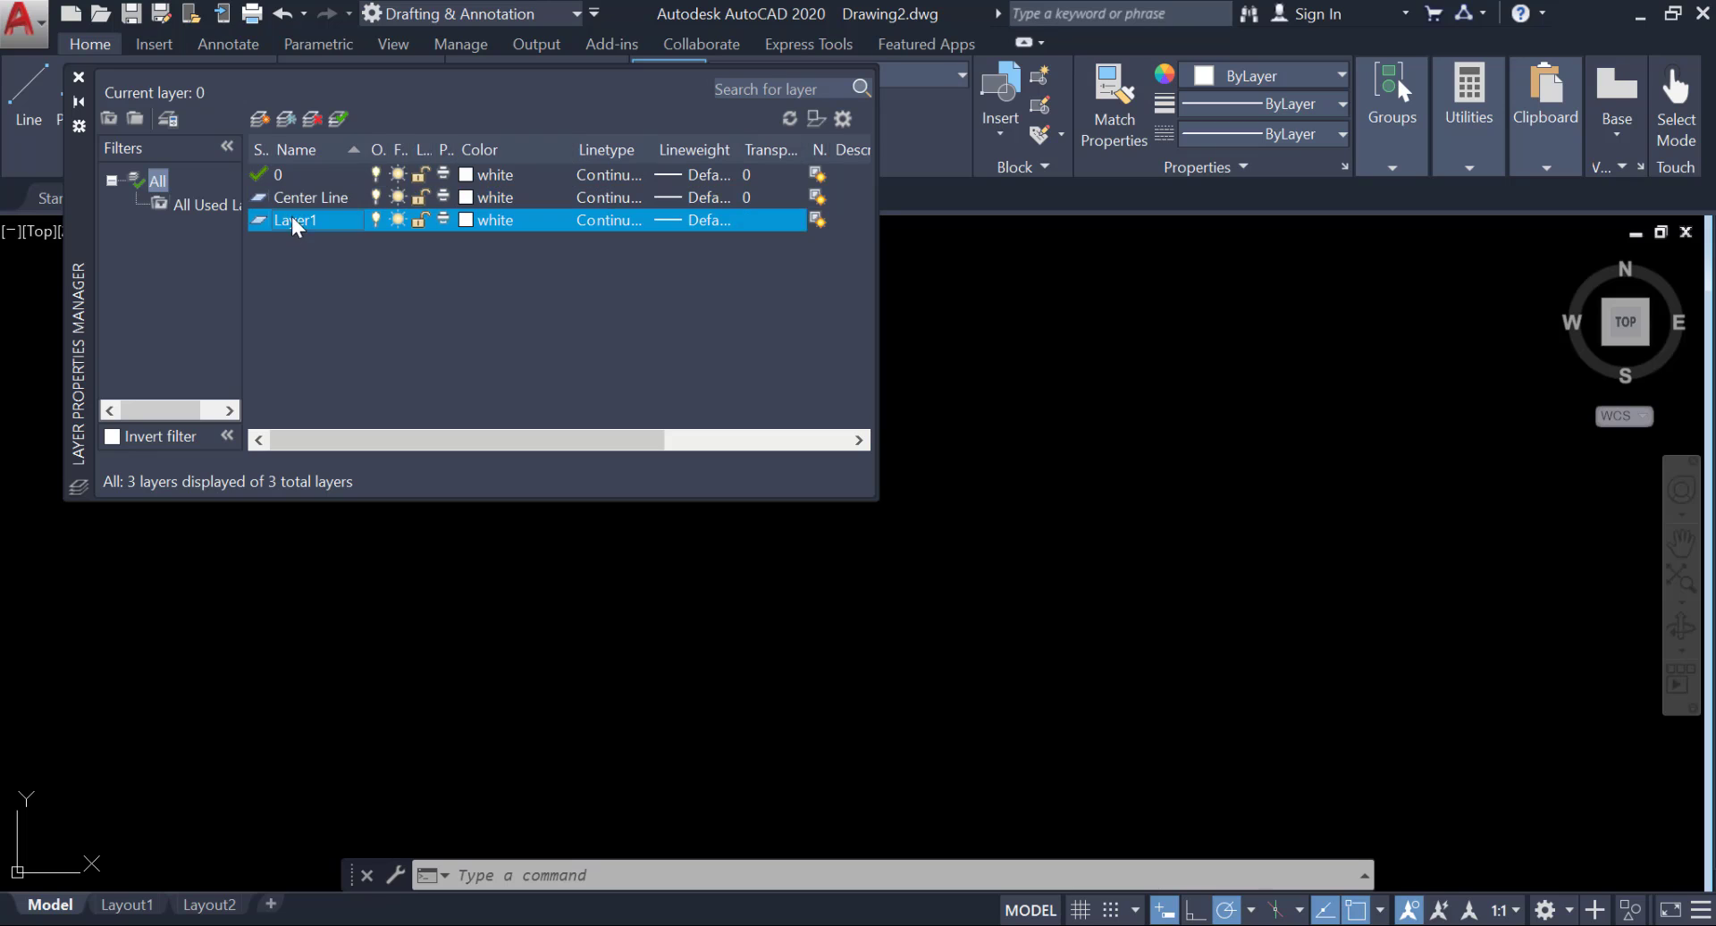
click(297, 224)
right_click(297, 230)
click(370, 358)
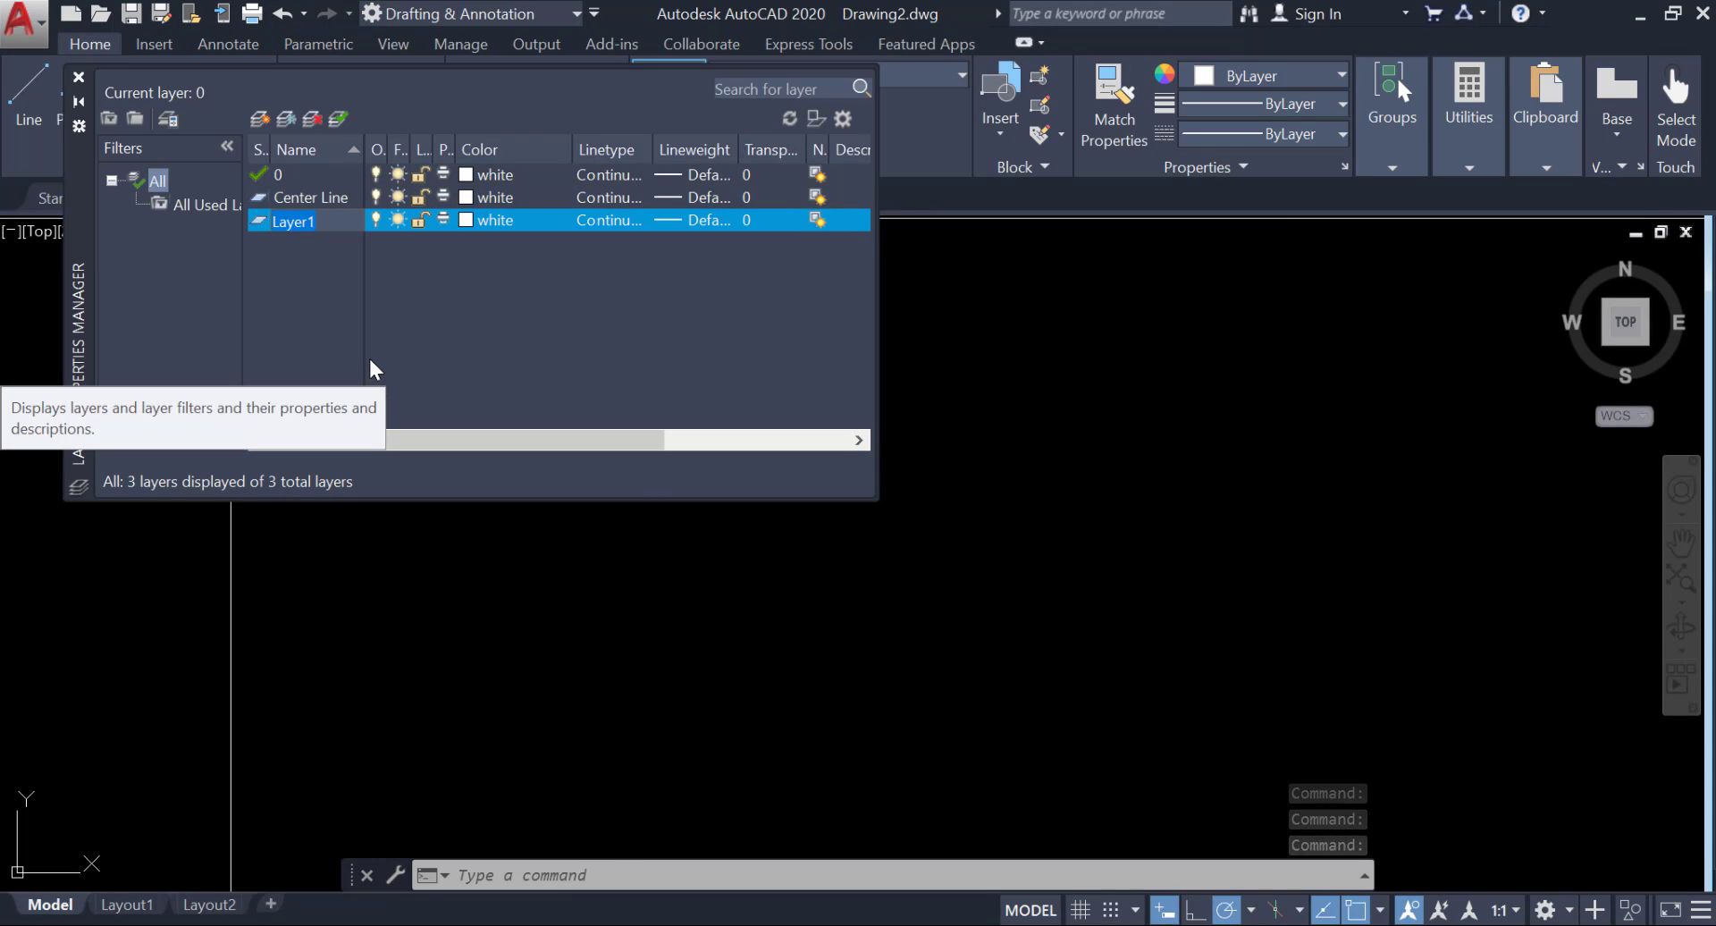
key(BackSpace)
key(BackSpace)
key(BackSpace)
key(BackSpace)
key(BackSpace)
key(BackSpace)
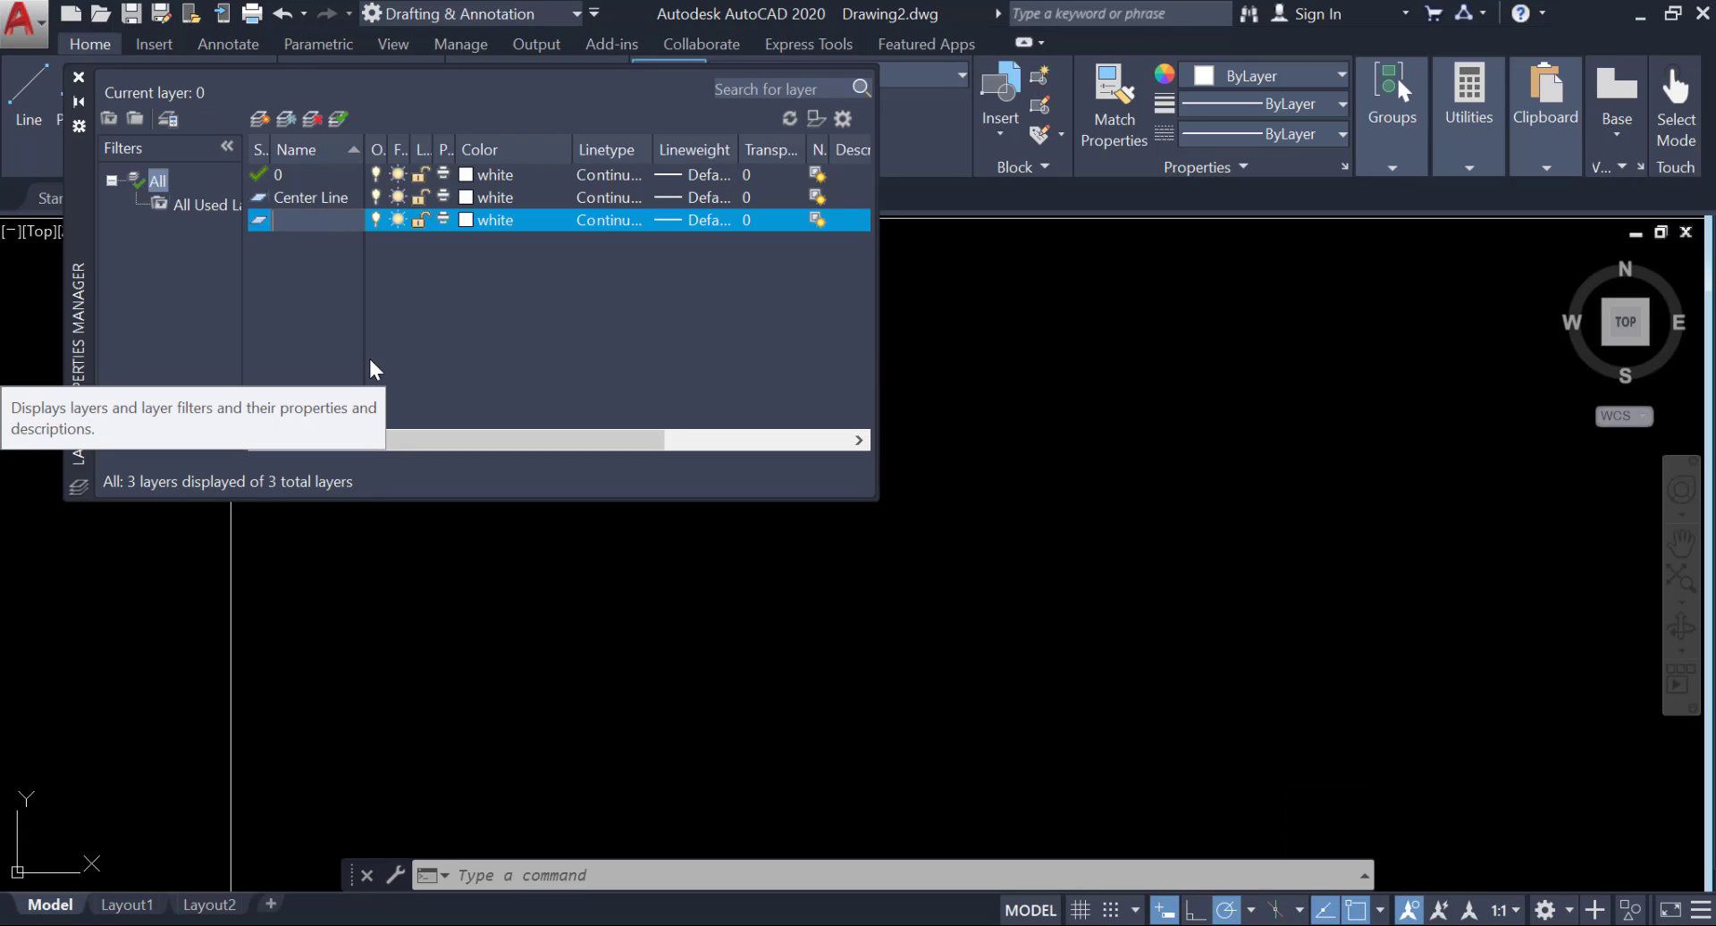
text(Dimensions)
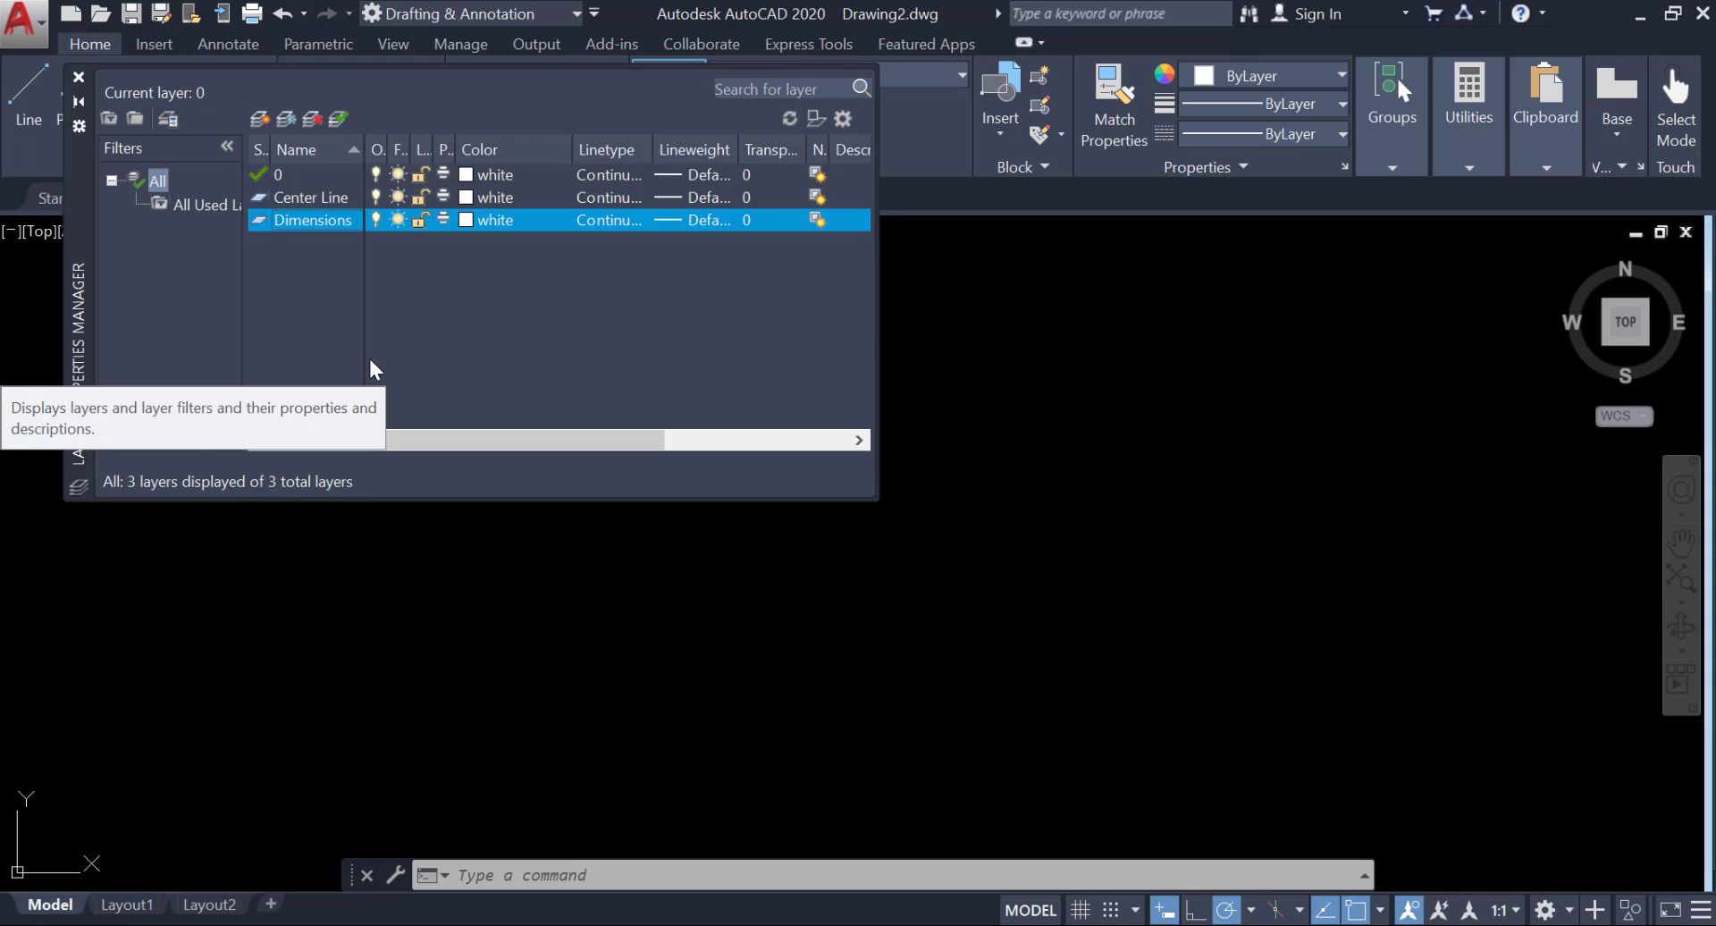
key(Return)
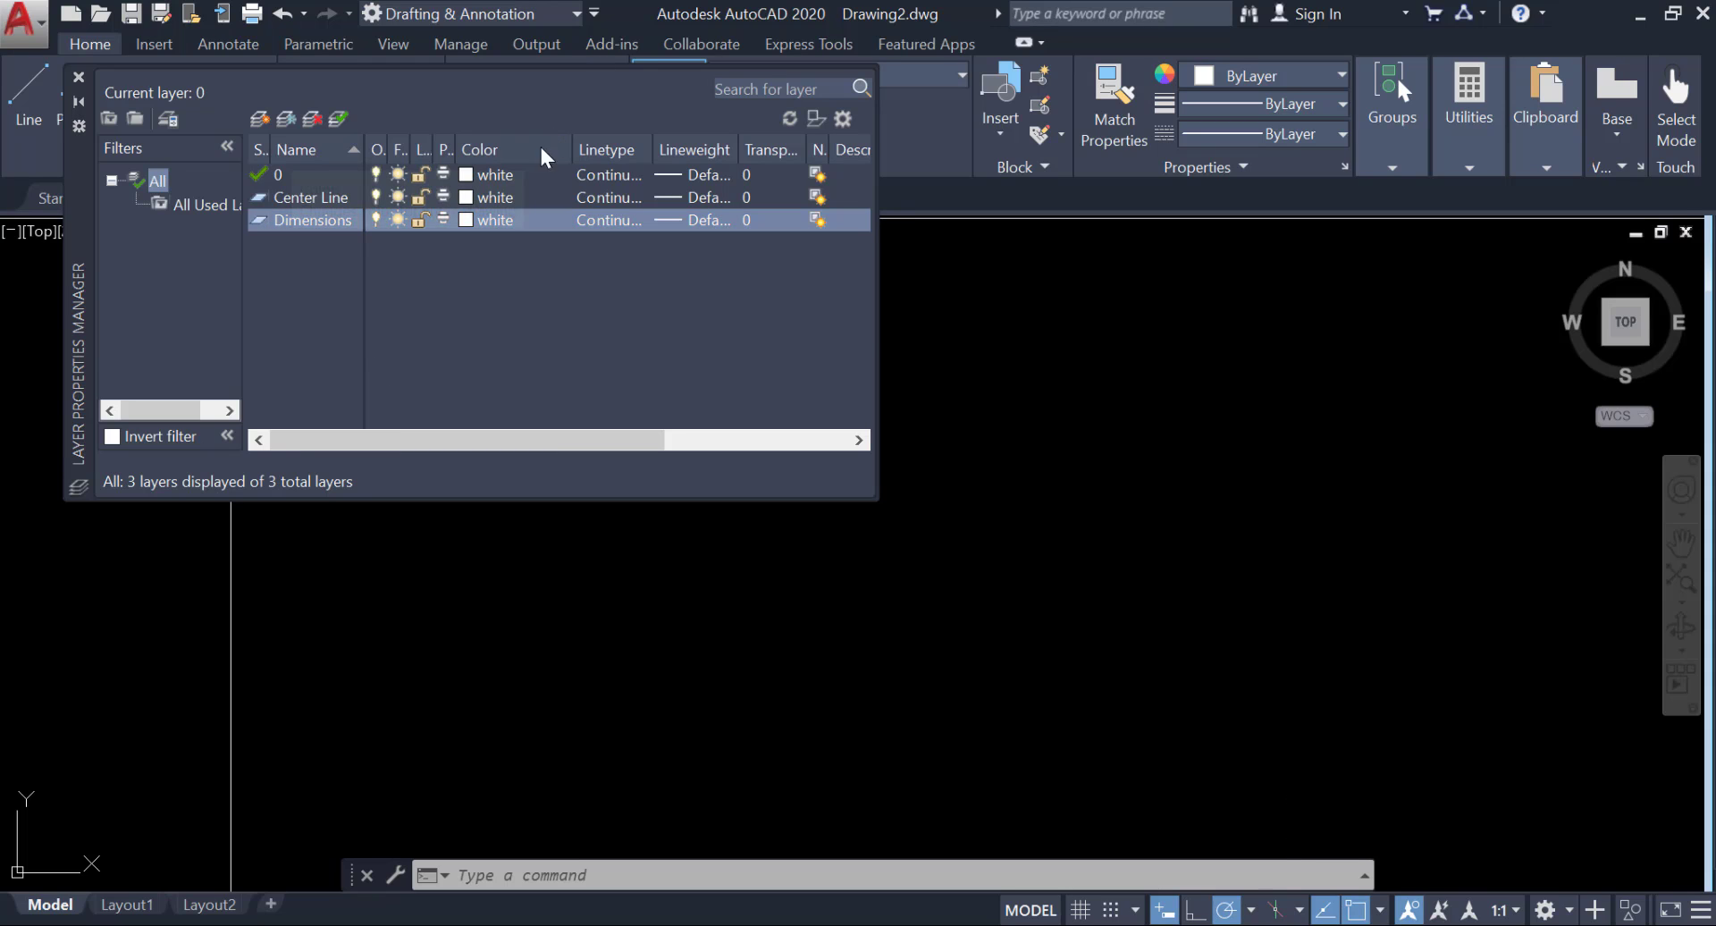
Set the Center Line layer's color to orange, index color 30.
click(482, 196)
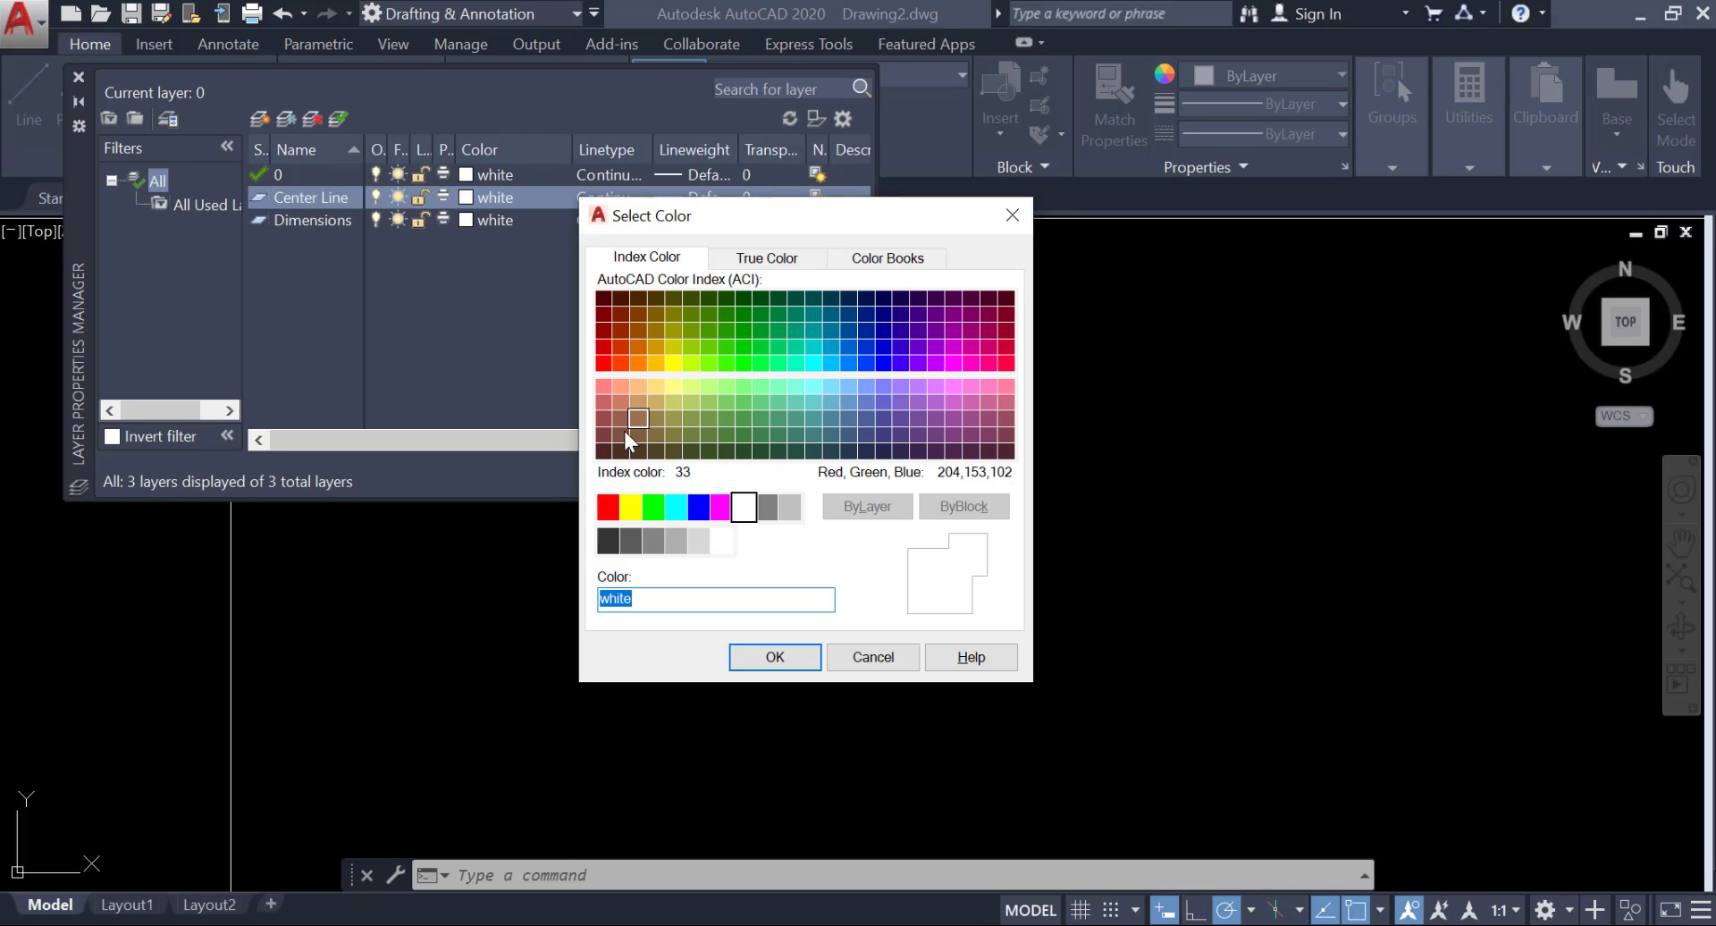
click(635, 366)
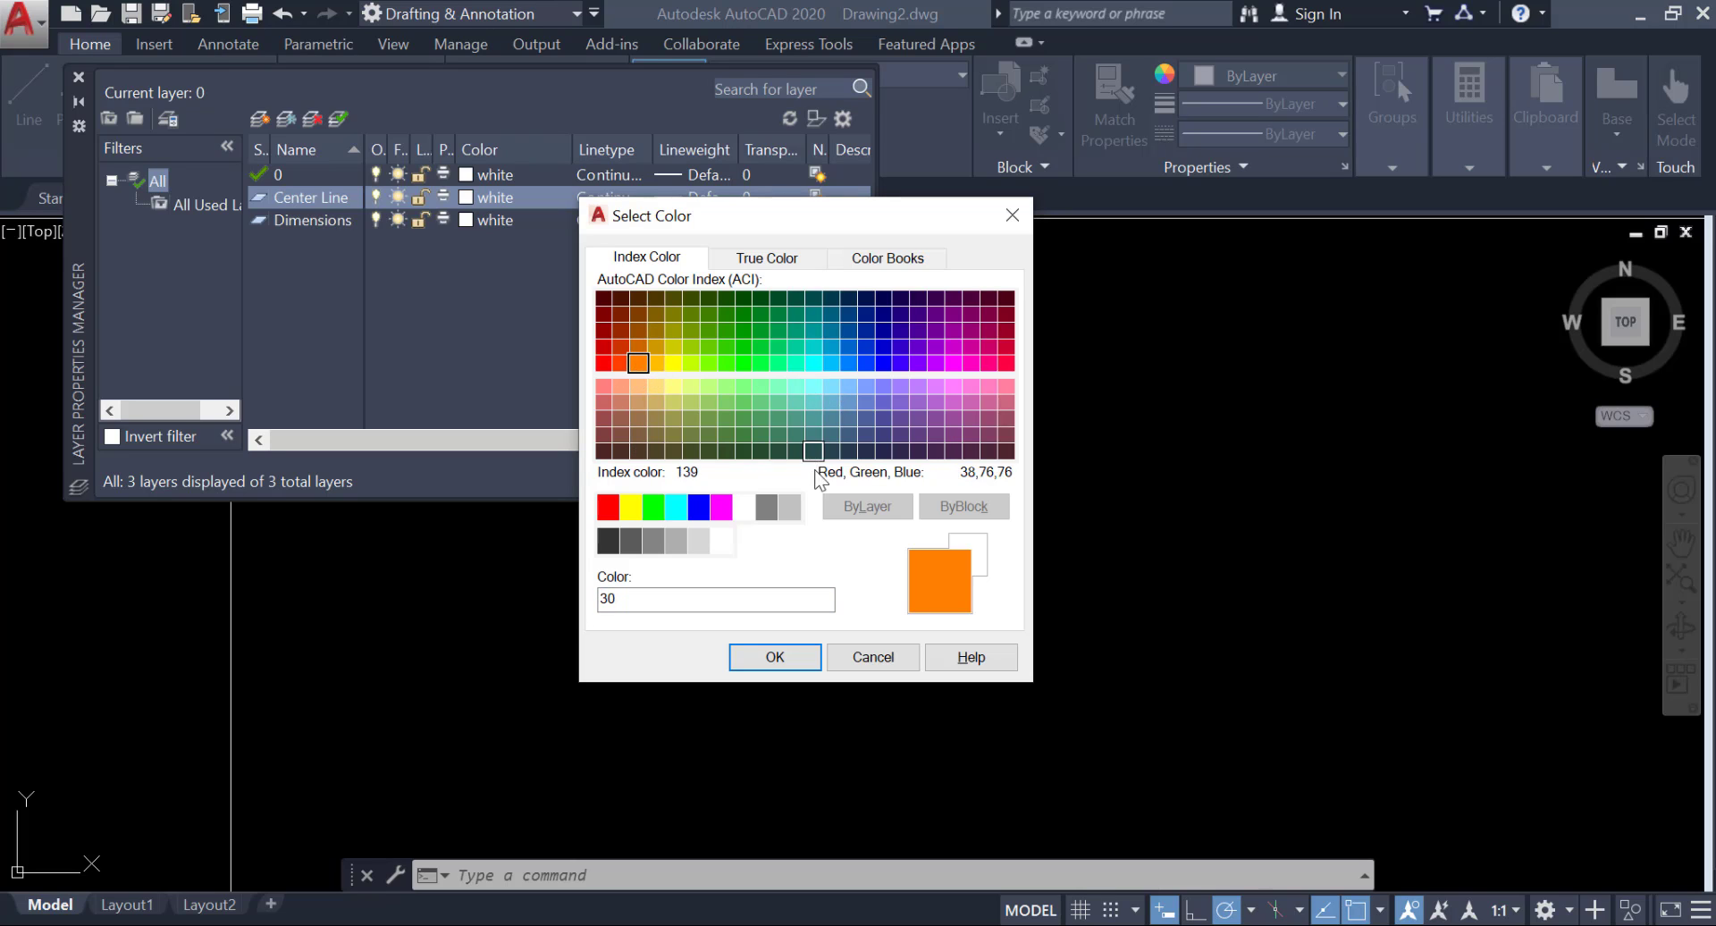
click(774, 658)
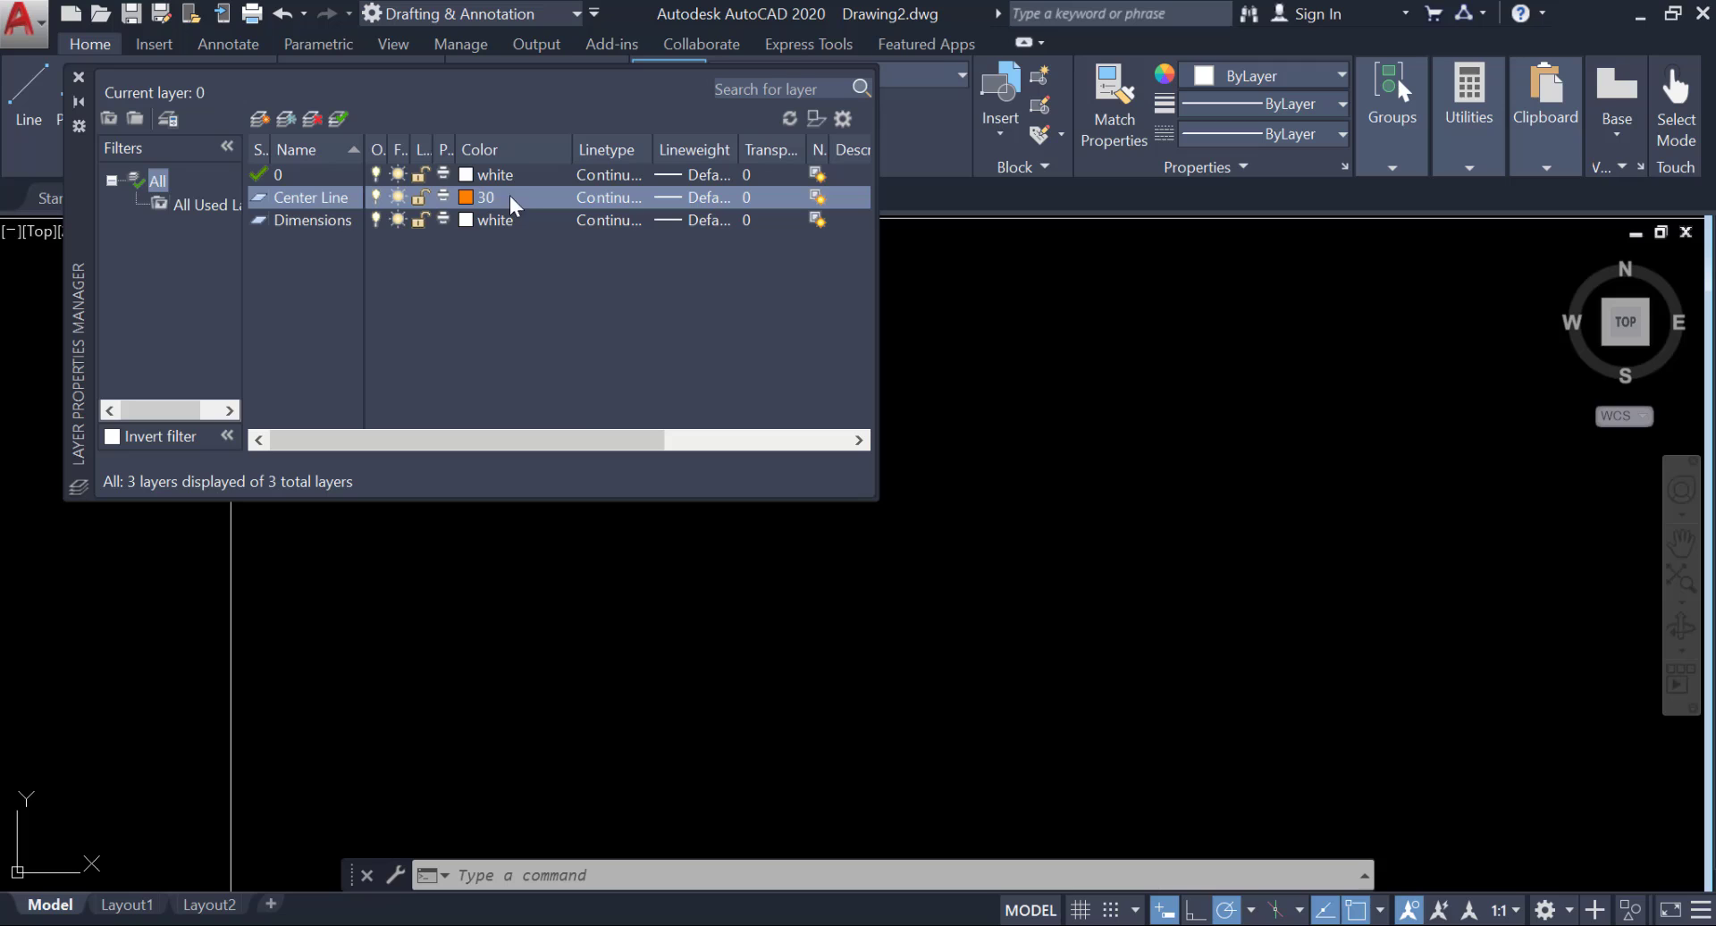
Load the CENTER linetype from acadiso.lin and assign it to the Center Line layer.
click(597, 197)
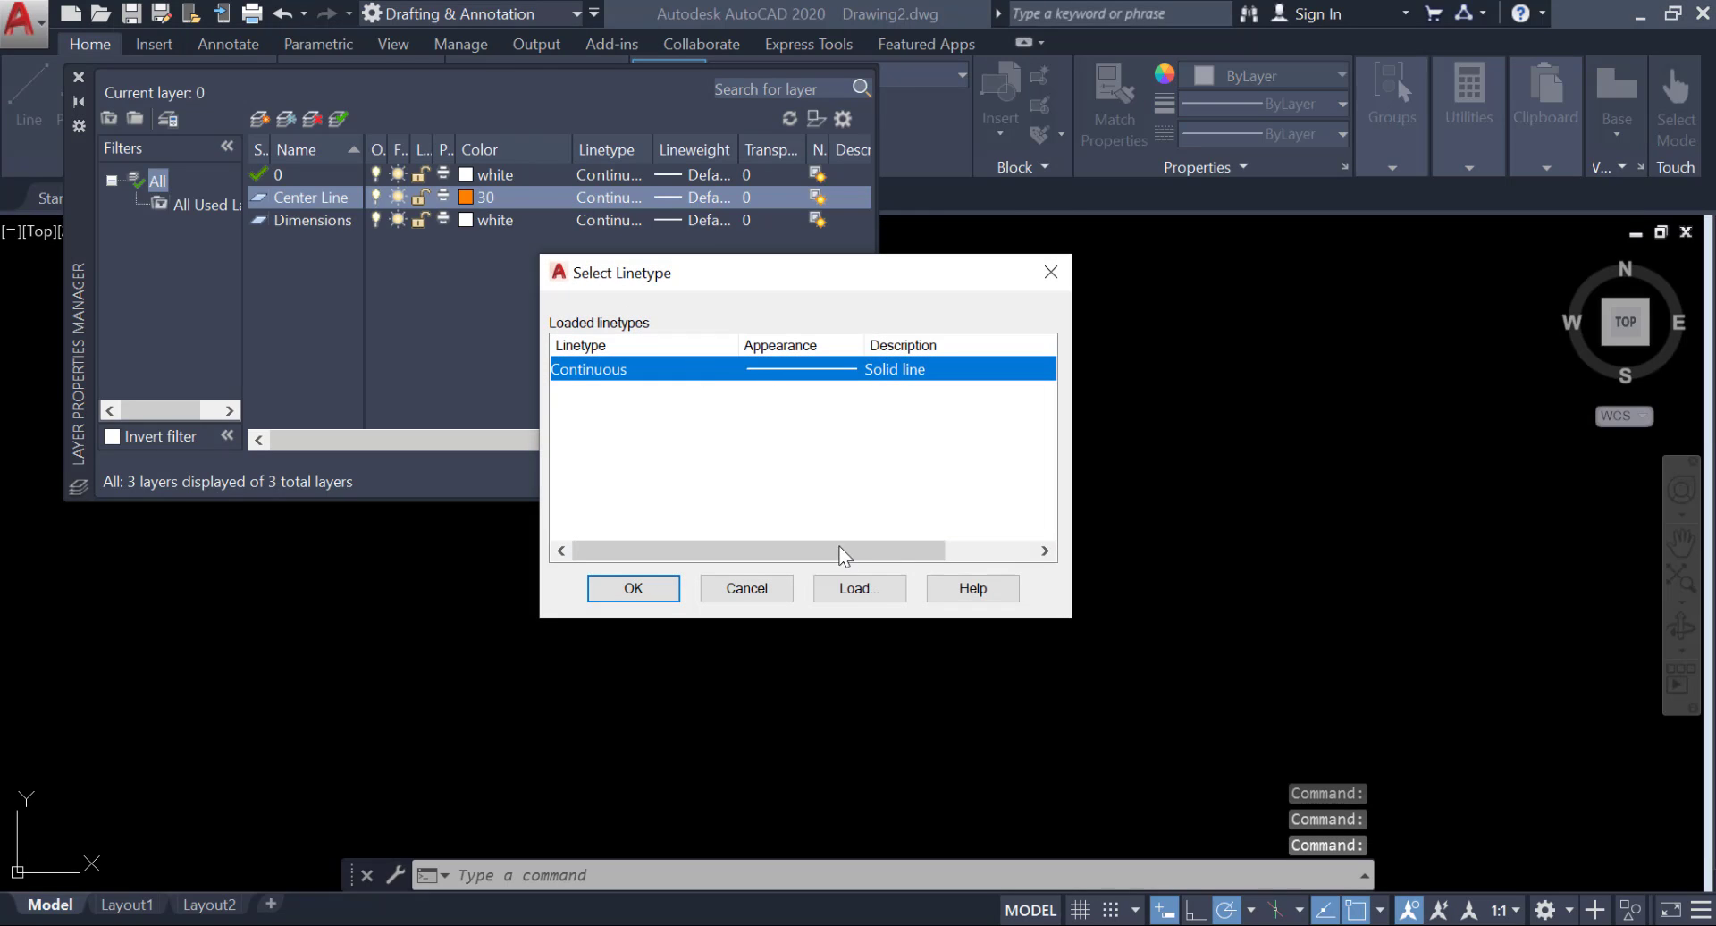
click(858, 588)
scroll(771, 441, down, 3)
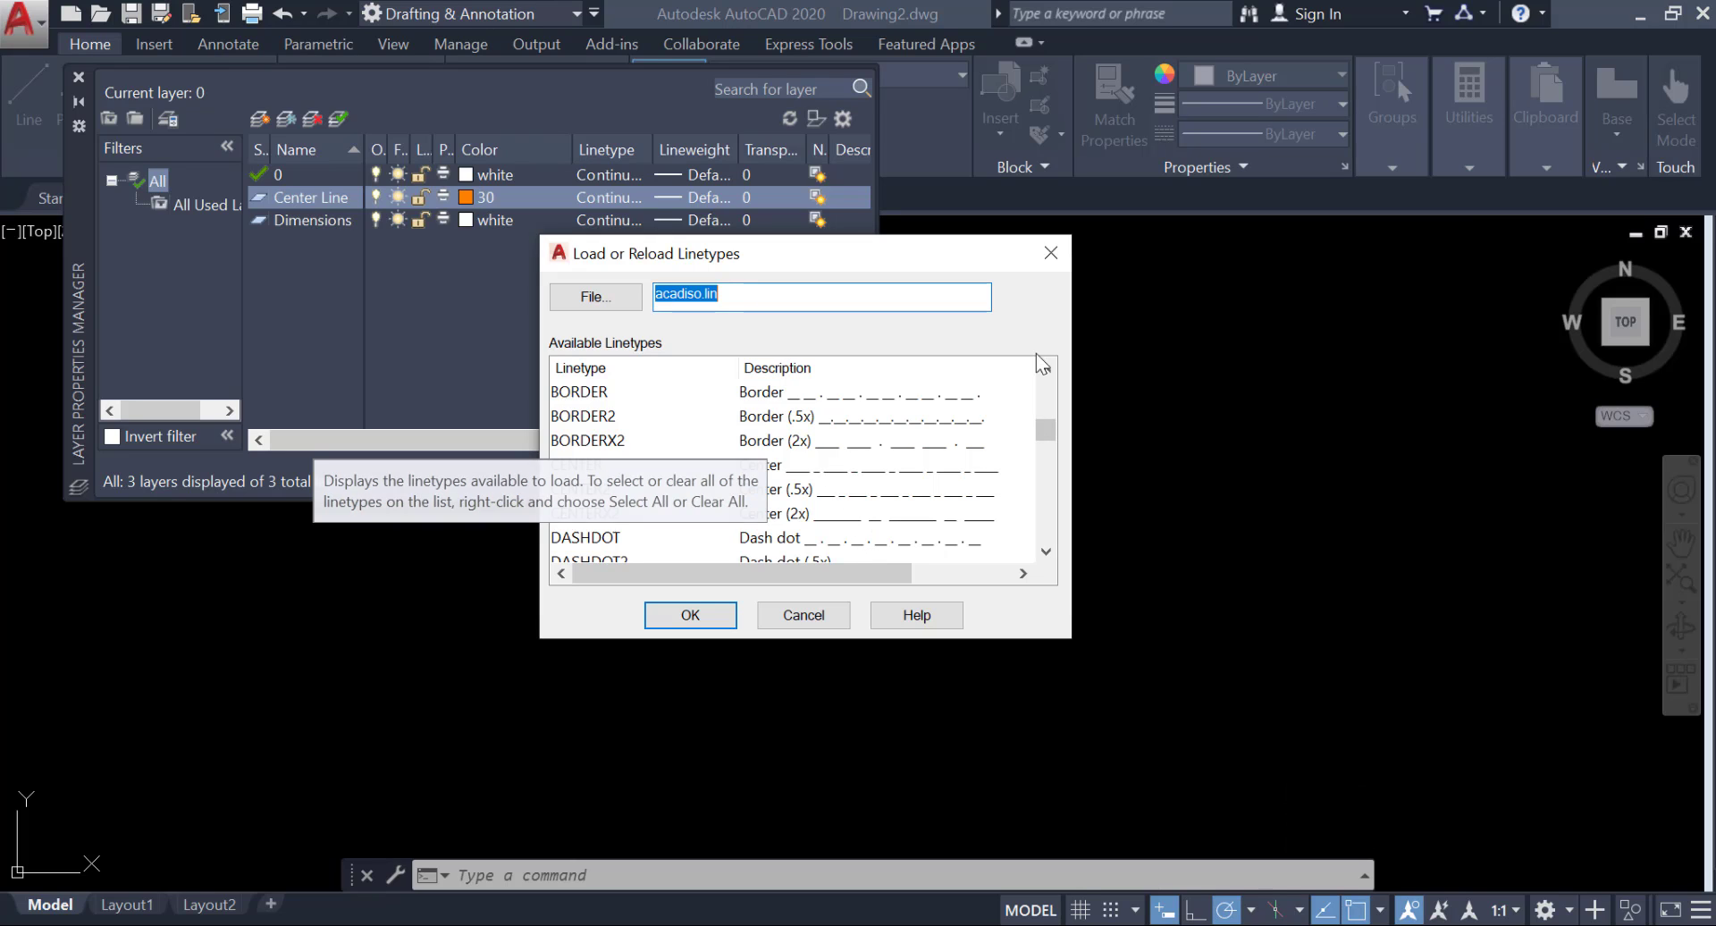
click(832, 472)
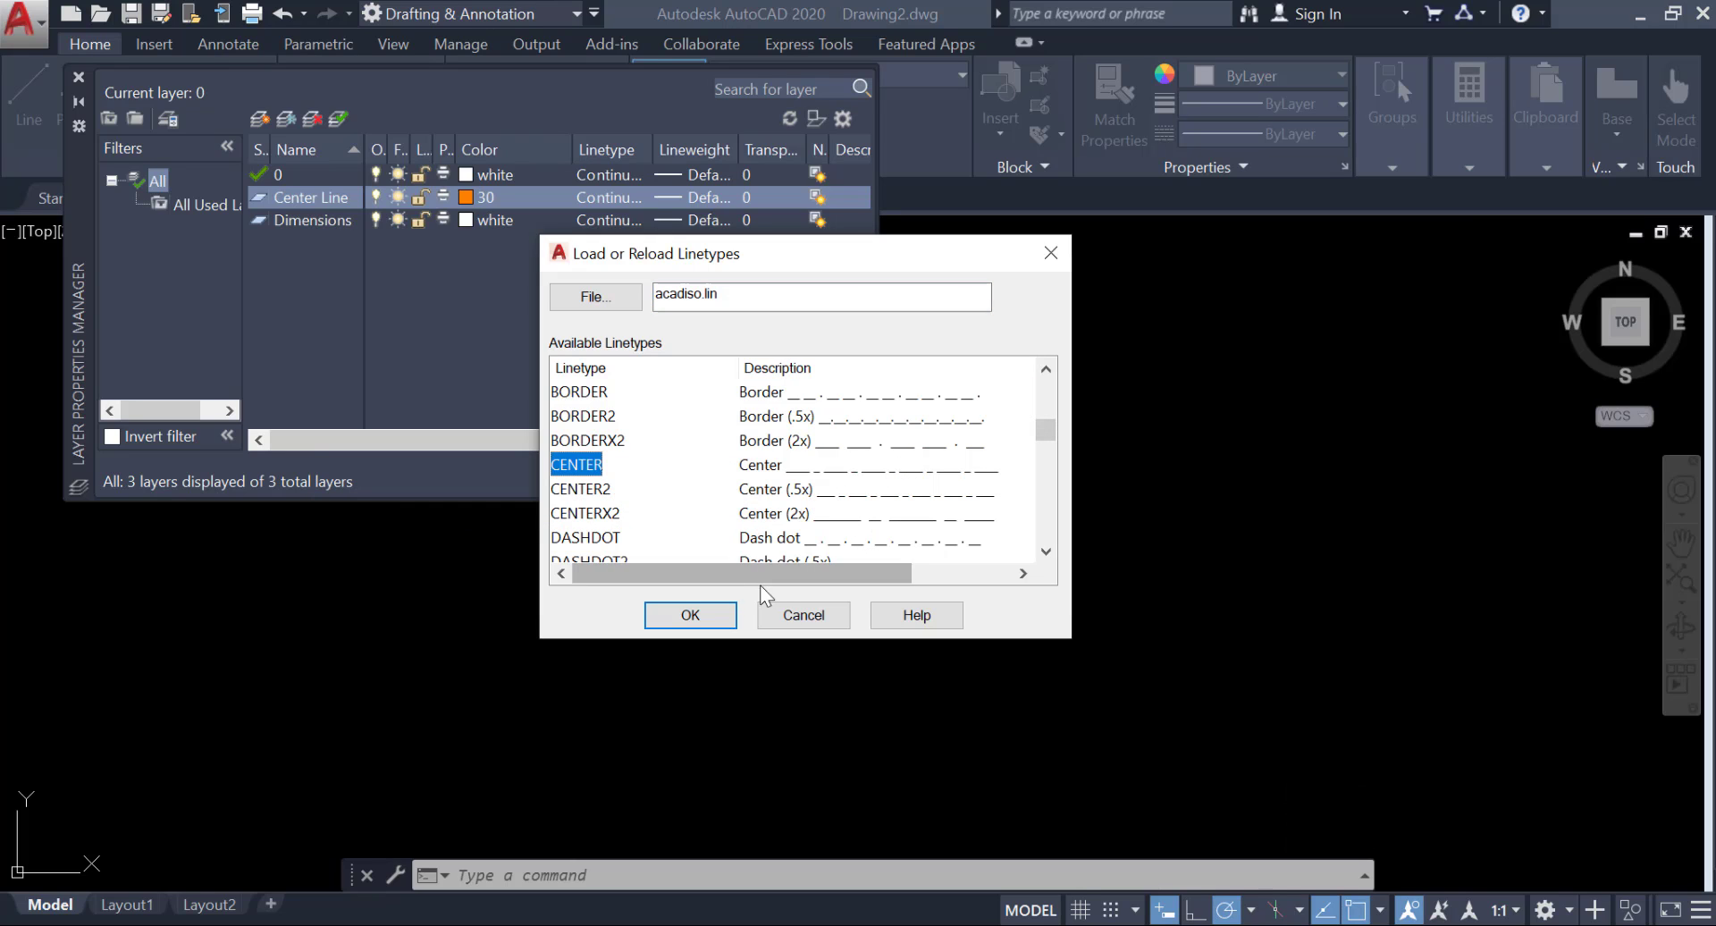
click(690, 615)
click(781, 369)
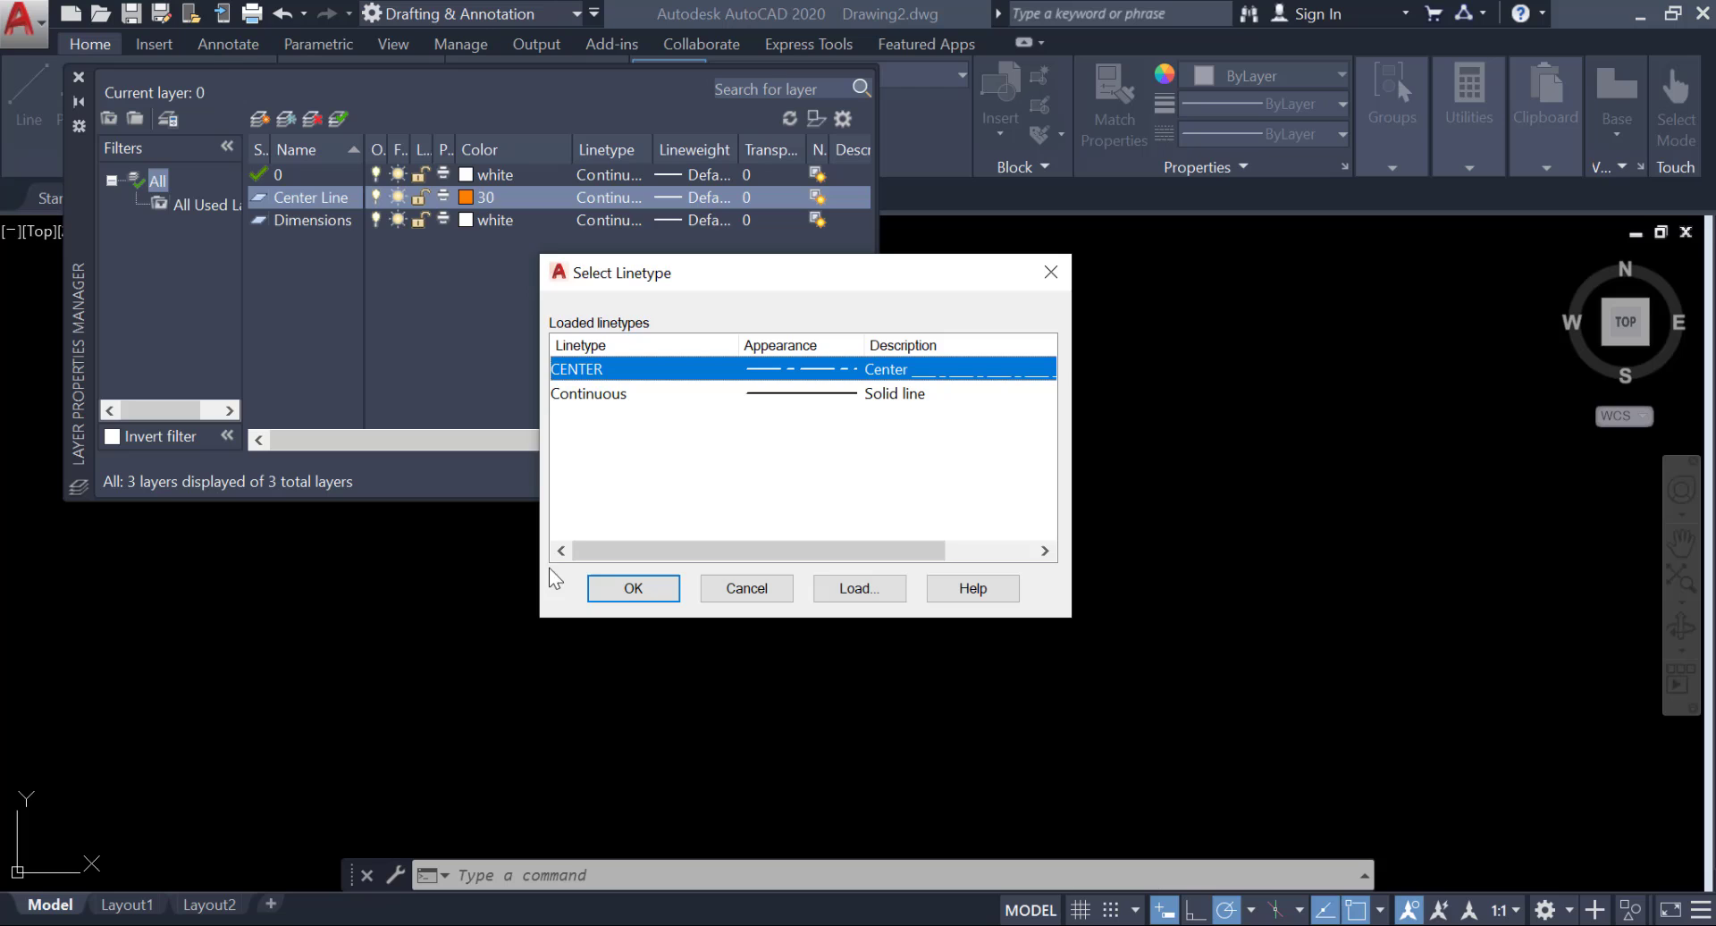
click(632, 590)
Set the Dimensions layer's color to green and close the layer manager.
click(490, 219)
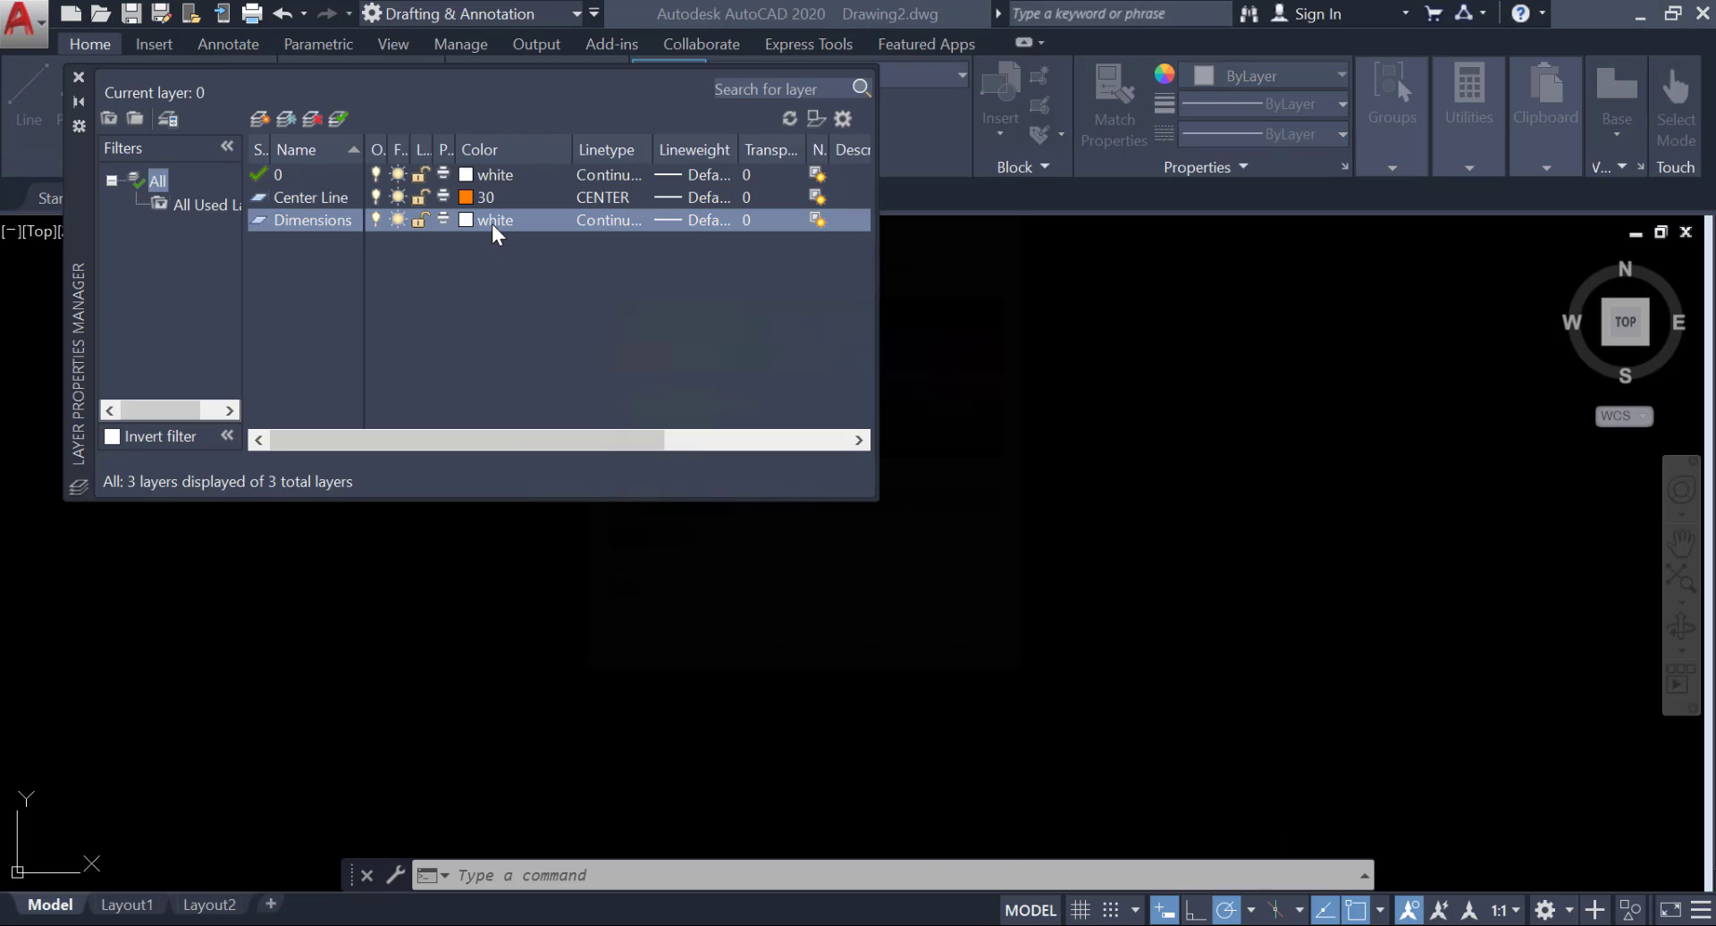
click(492, 222)
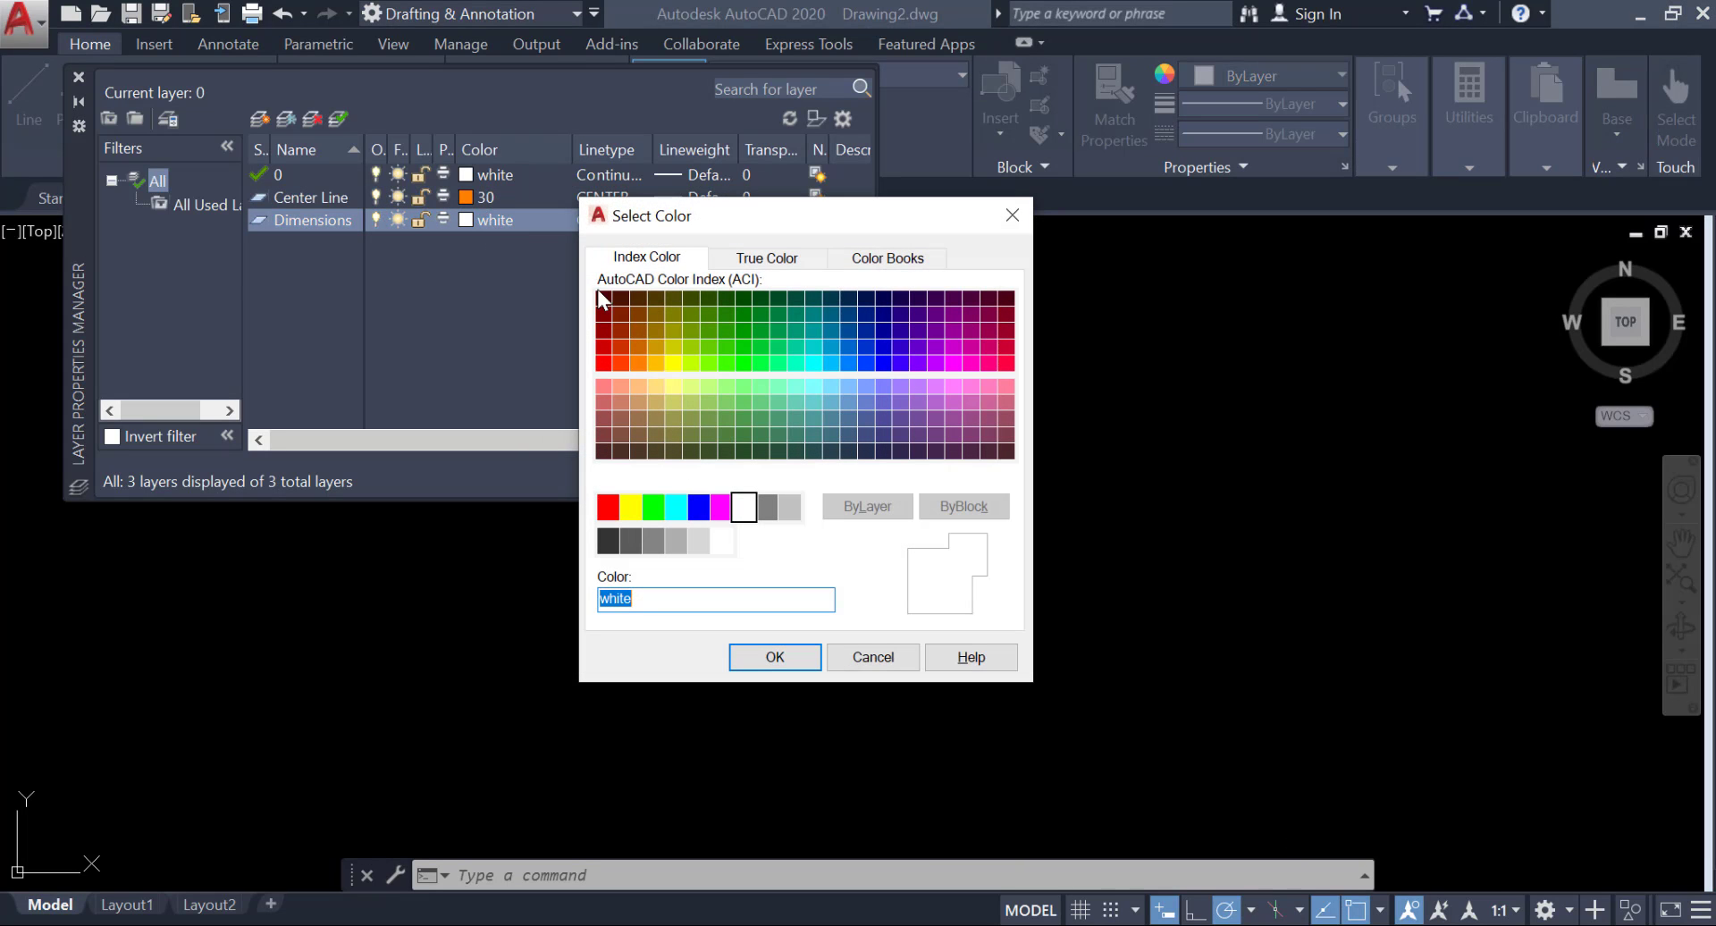
click(653, 508)
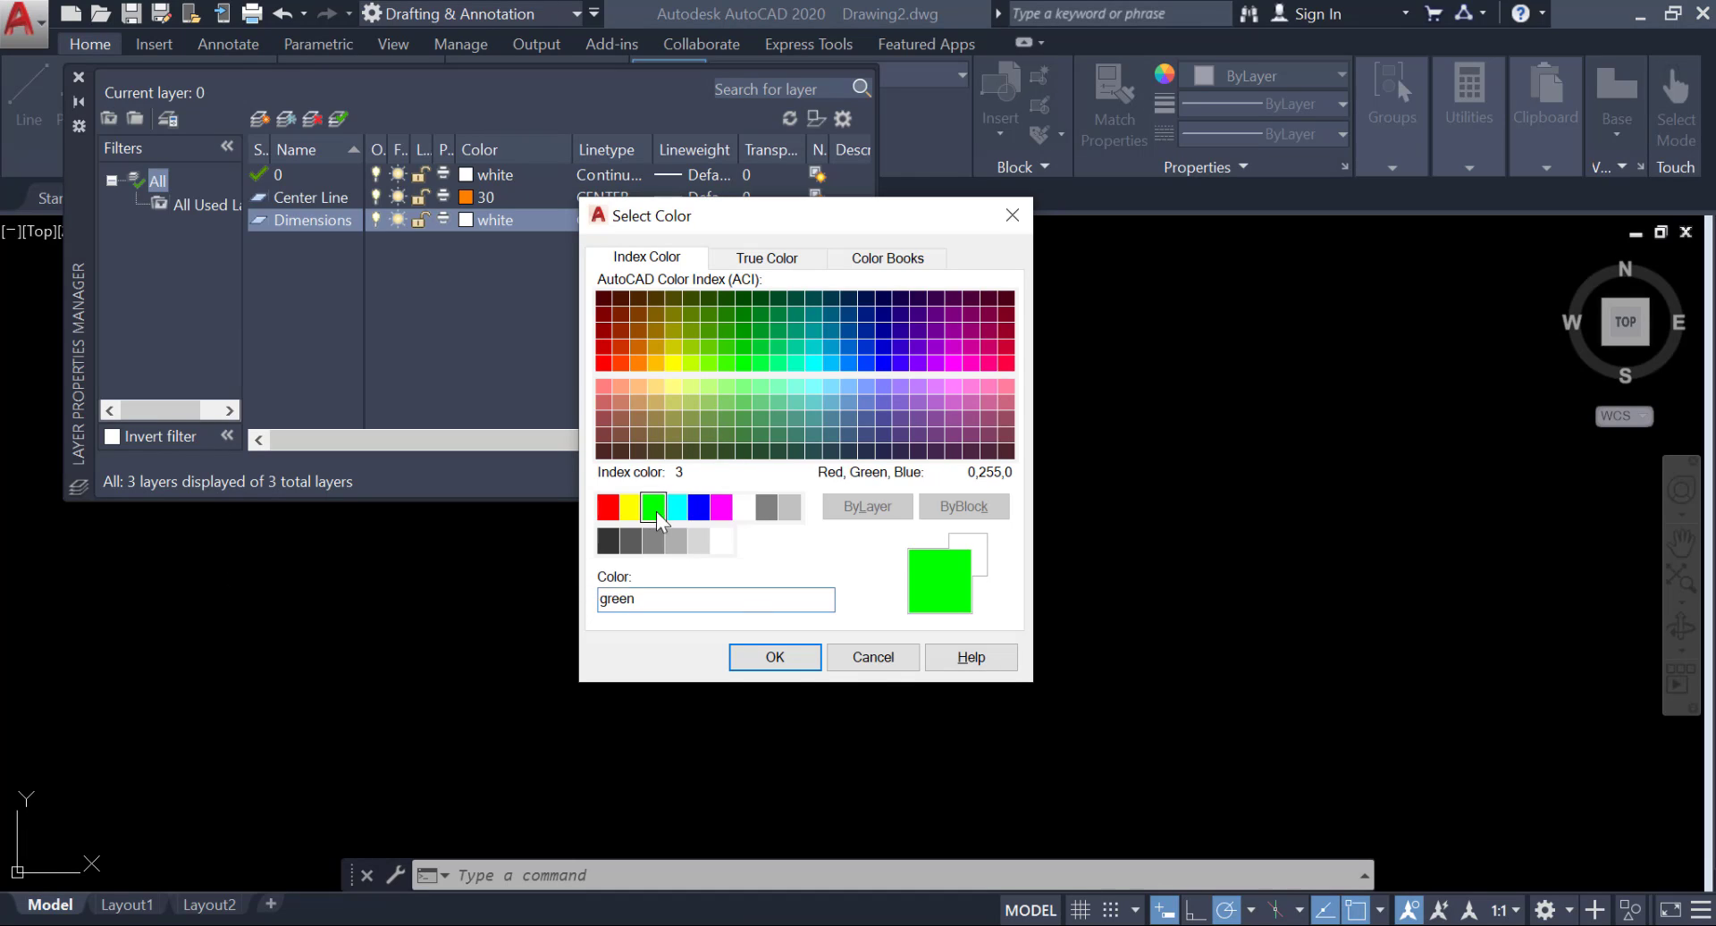
click(774, 657)
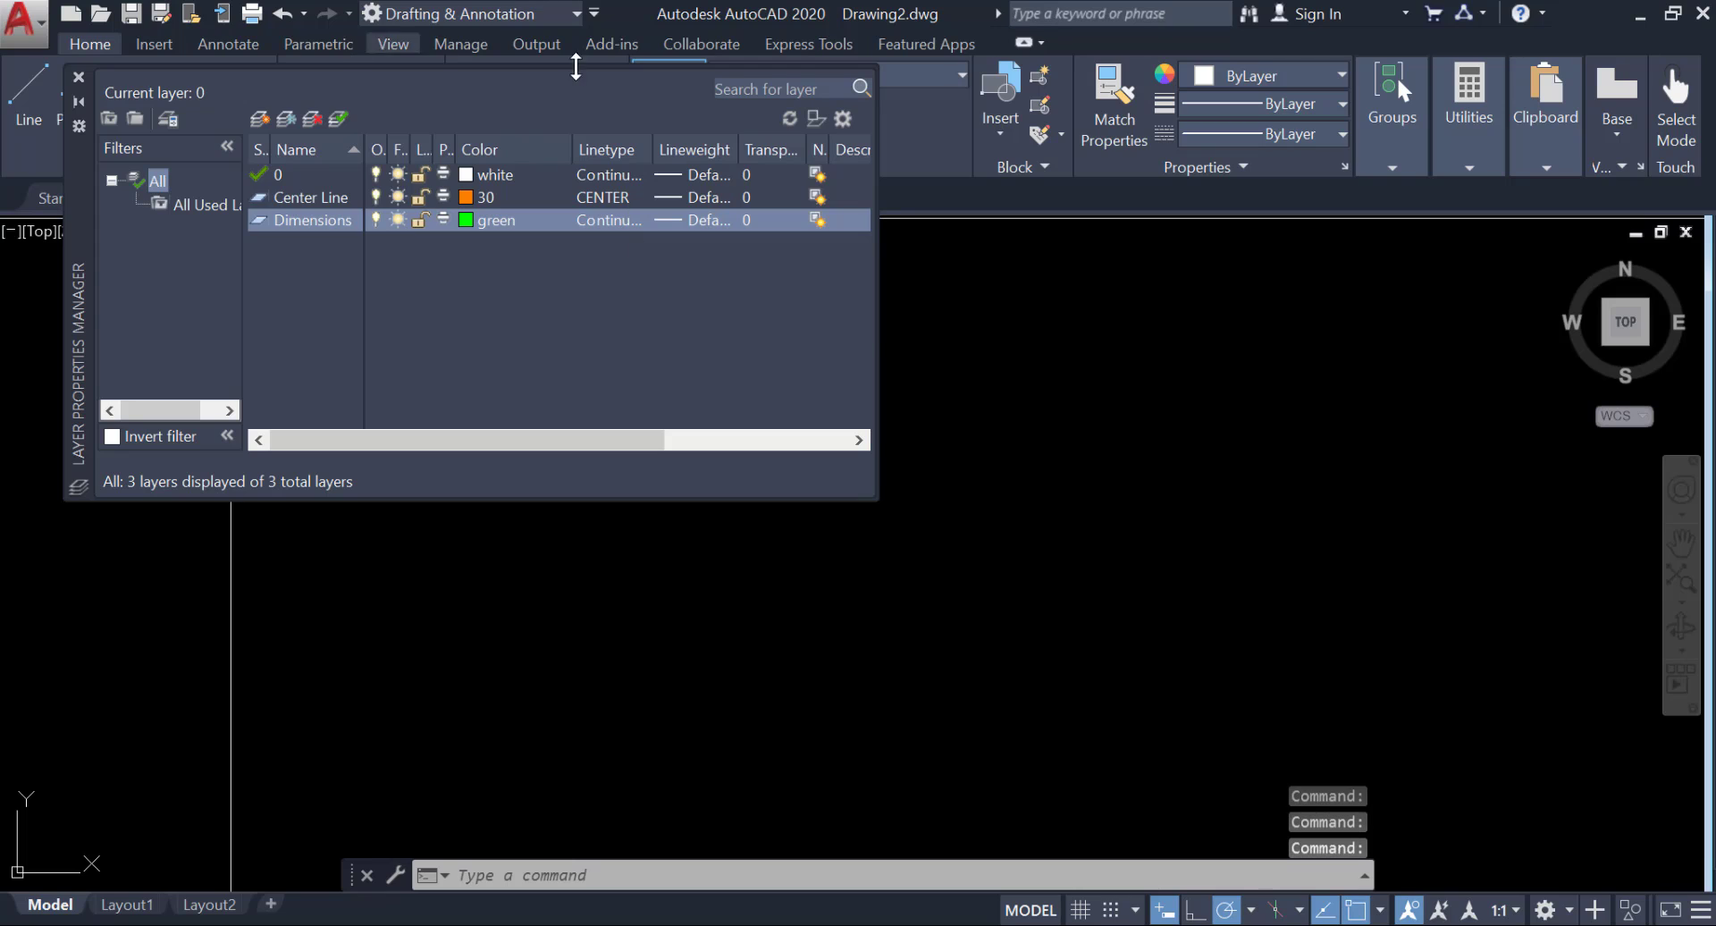
click(79, 77)
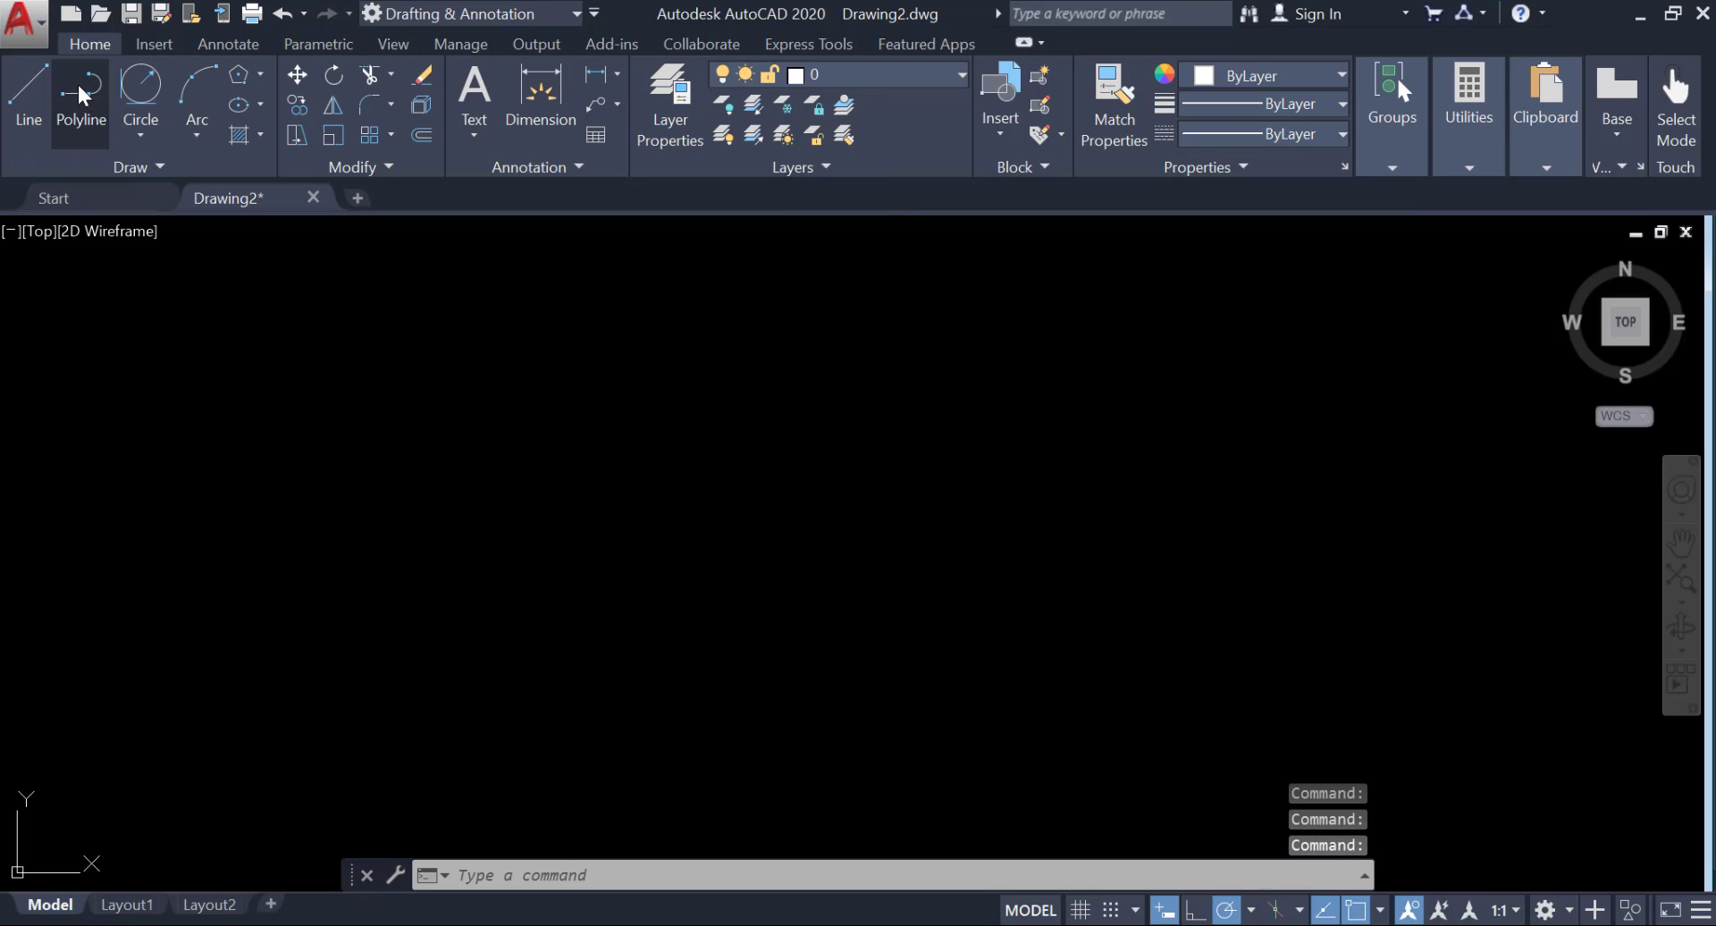
Set new dimensions to be placed on the Dimensions layer.
click(211, 45)
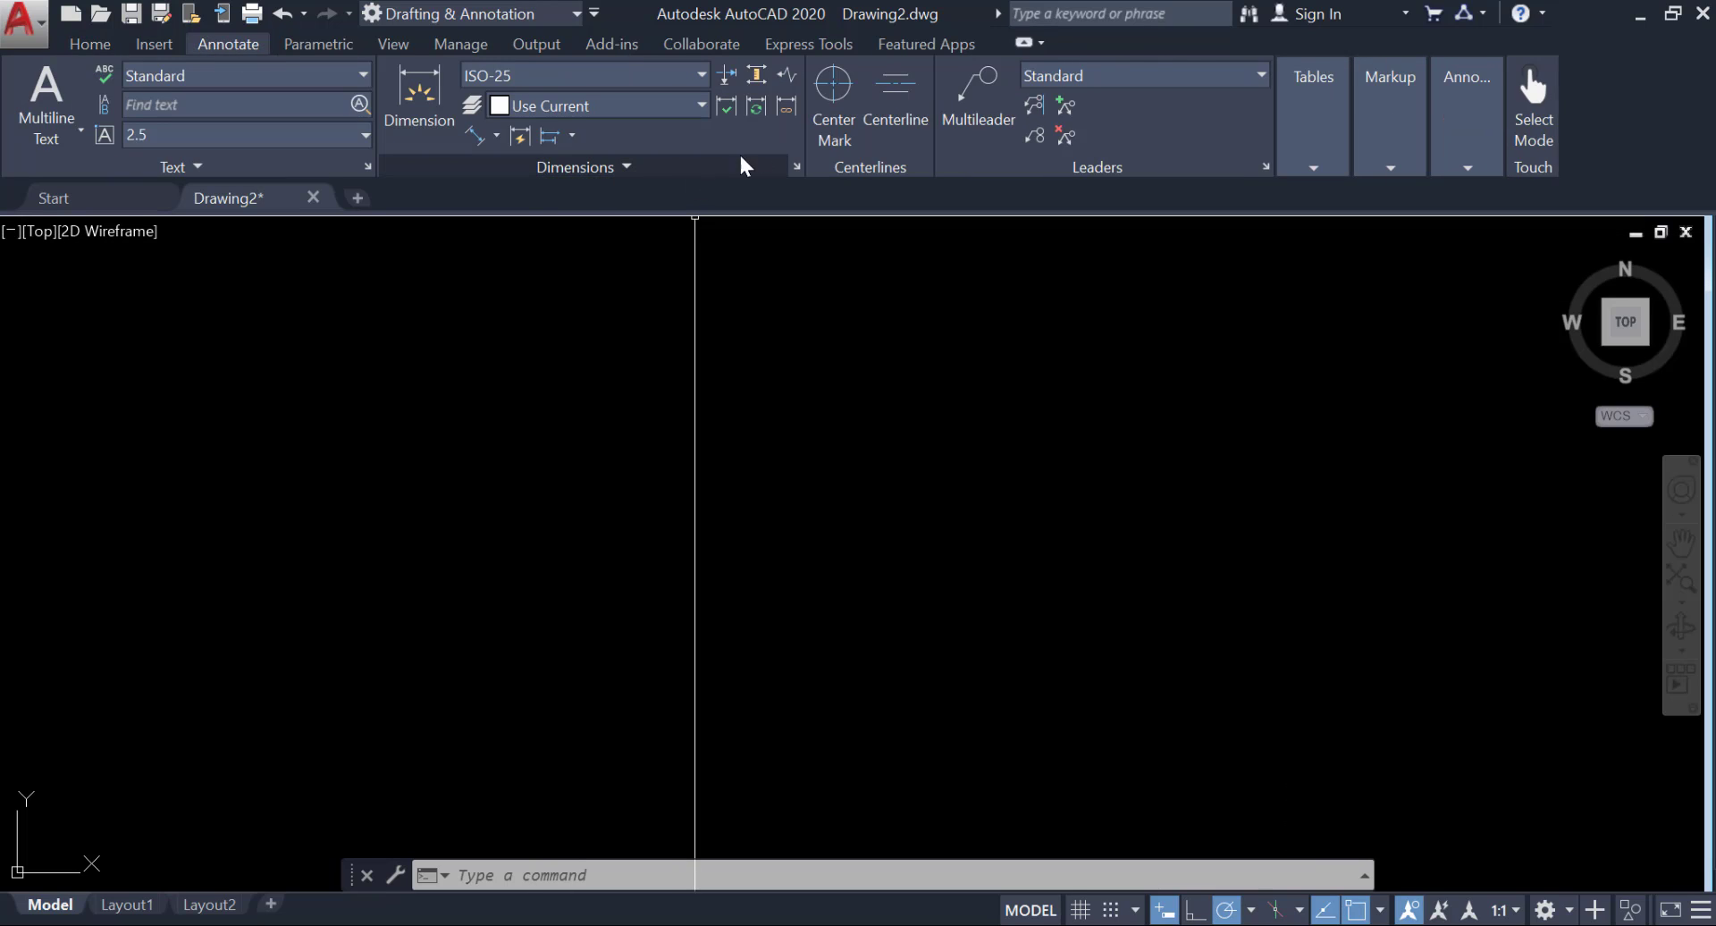
click(670, 107)
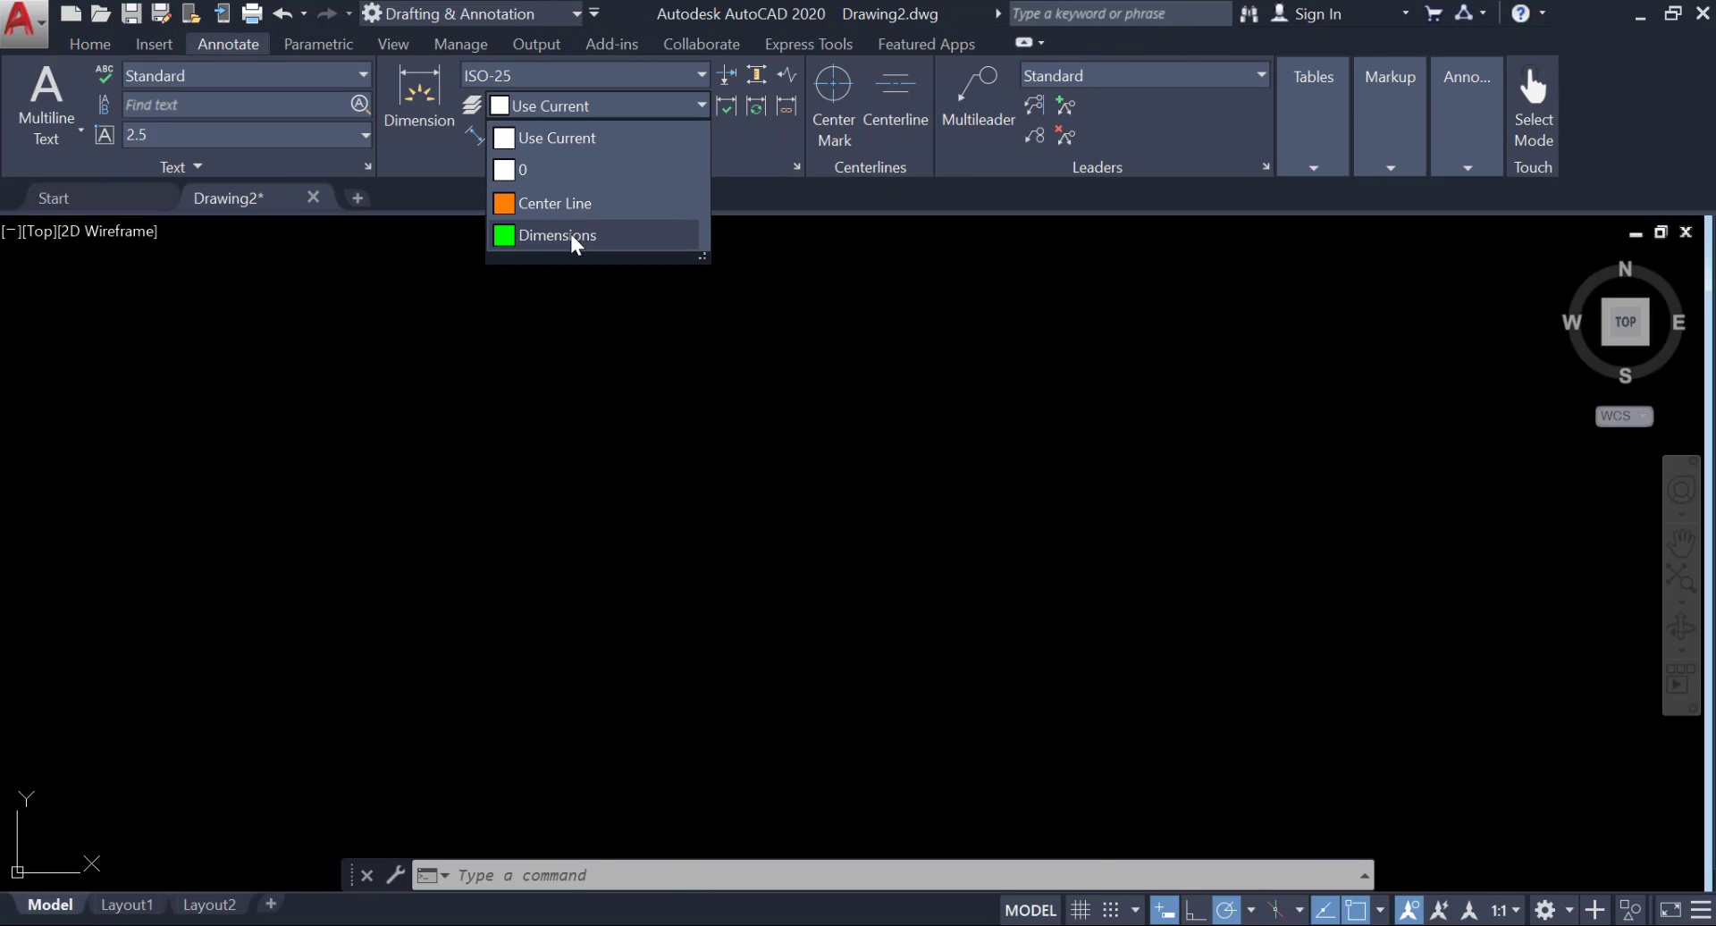
click(573, 237)
Modify the ISO-25 dimension style to use a period as decimal separator and 0.0 linear precision.
click(796, 167)
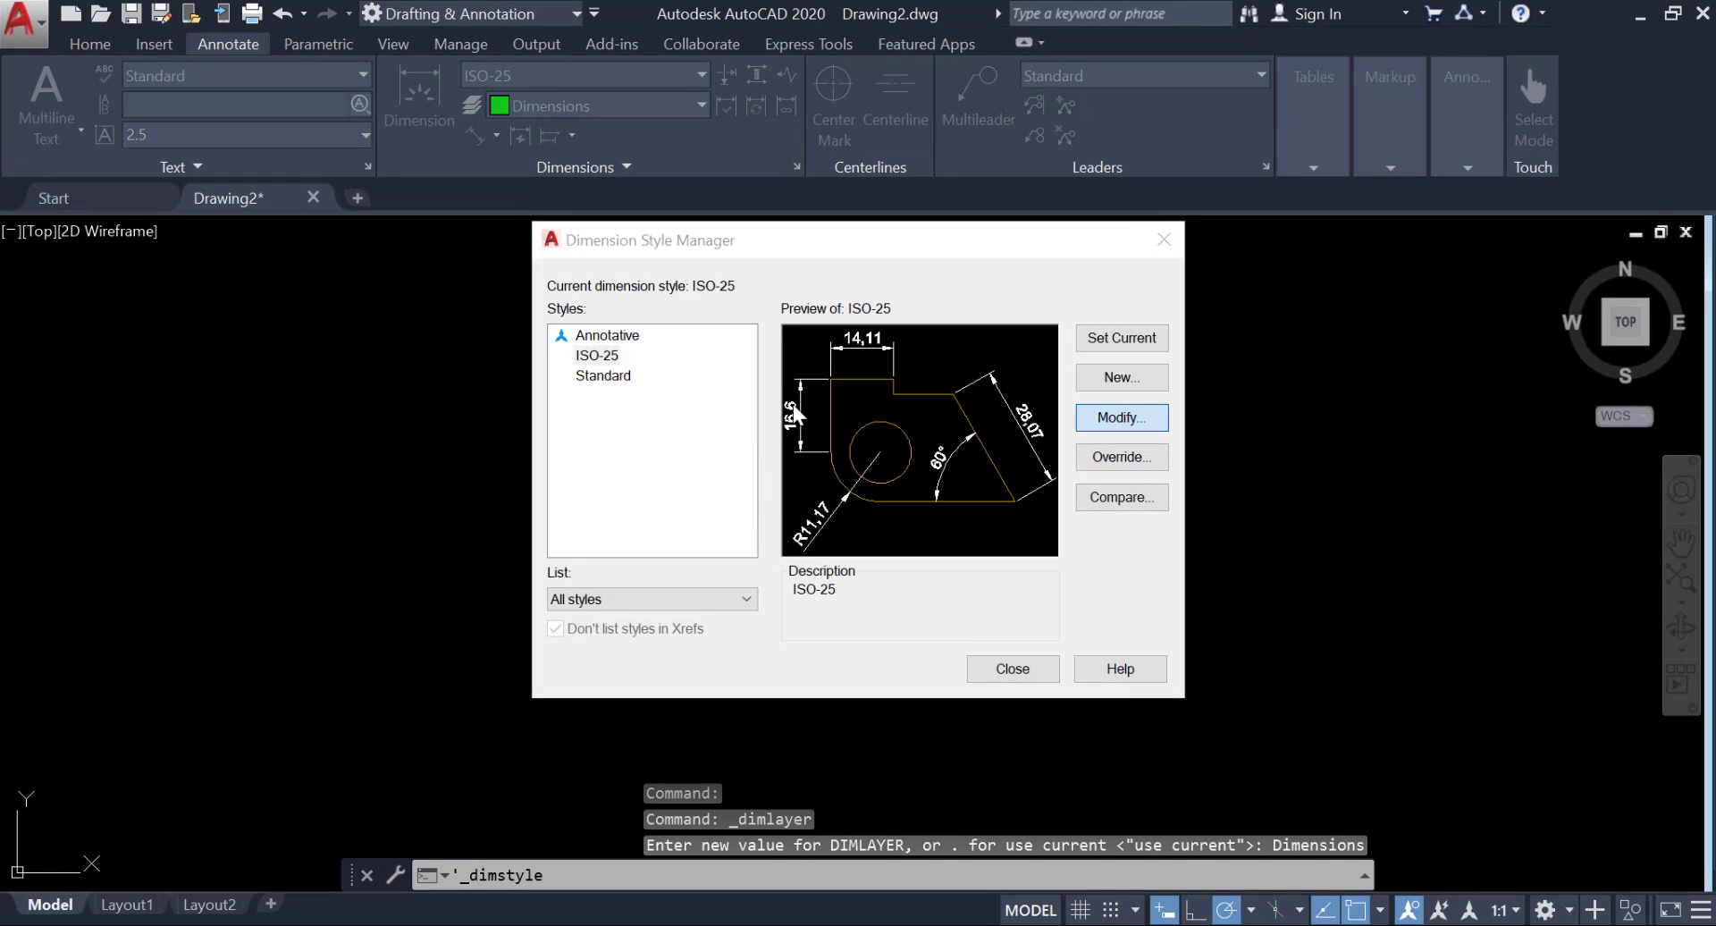
click(1120, 418)
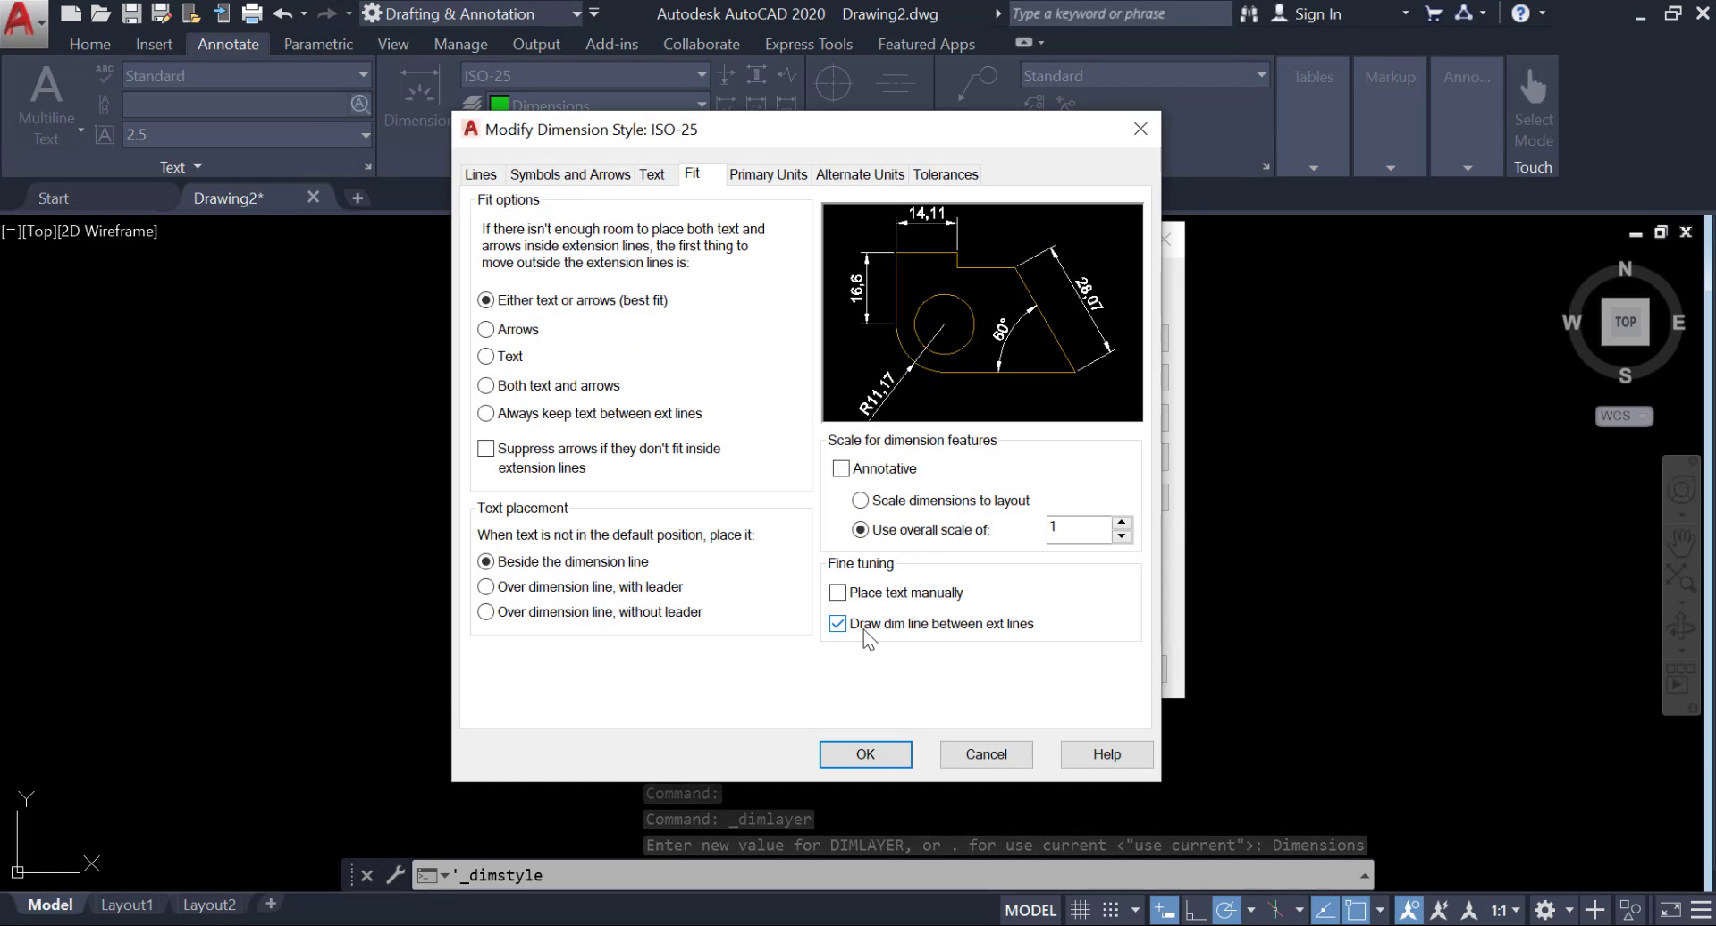
click(865, 754)
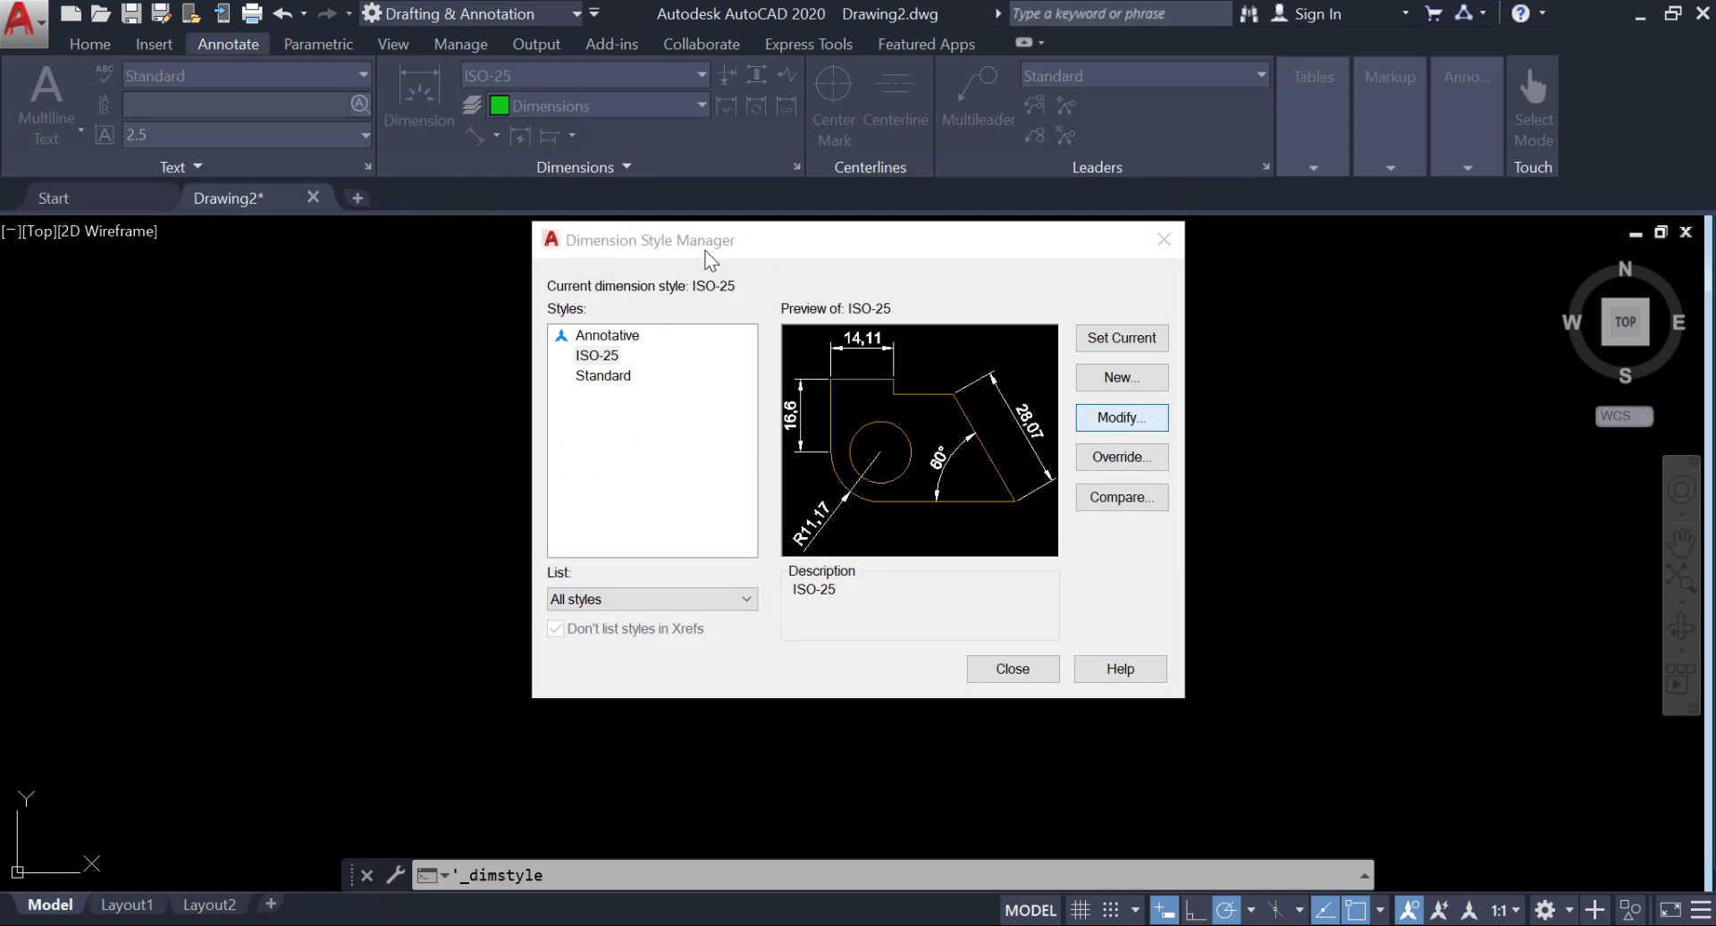
click(766, 173)
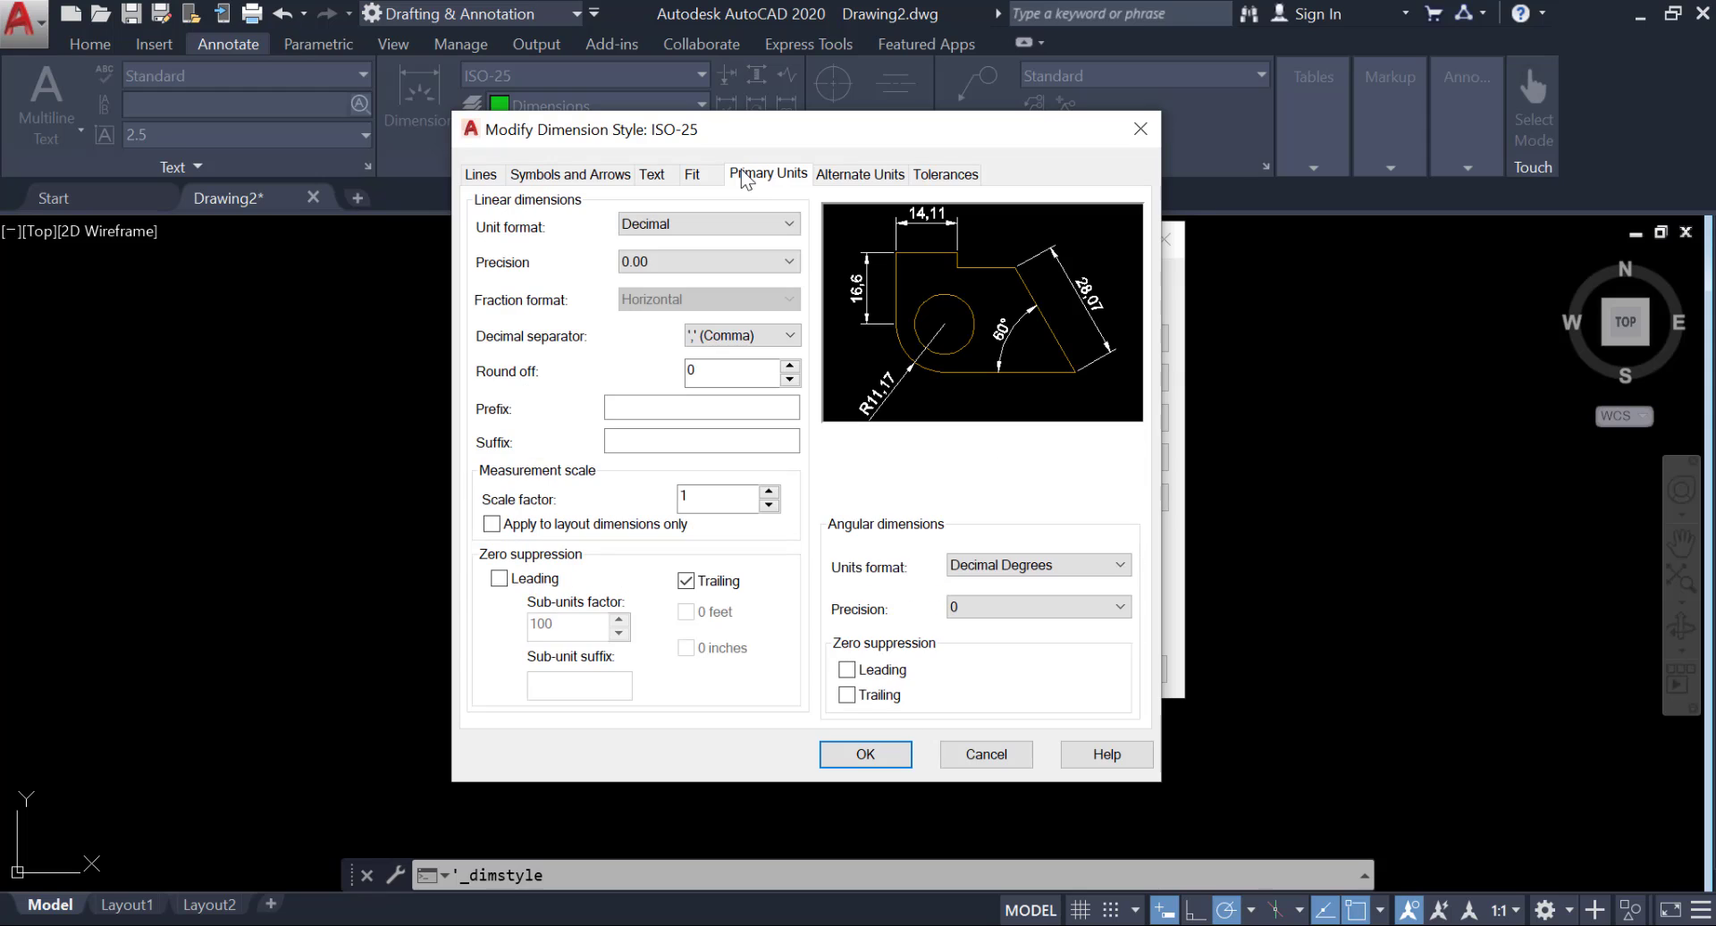
click(732, 349)
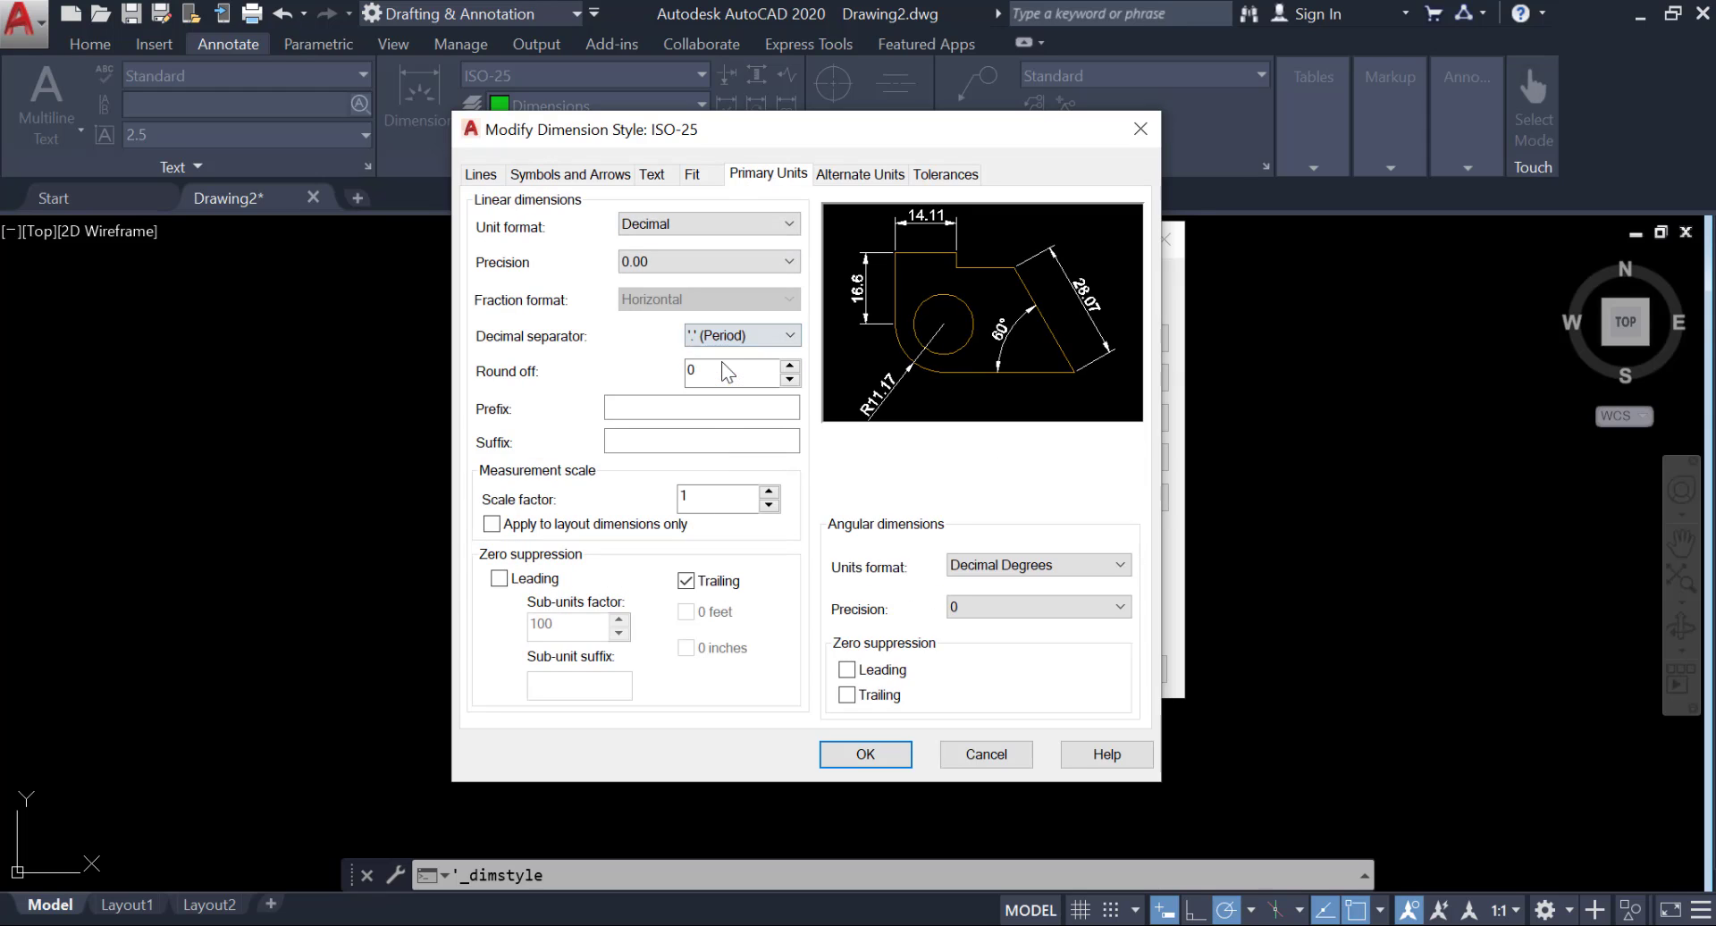
click(715, 261)
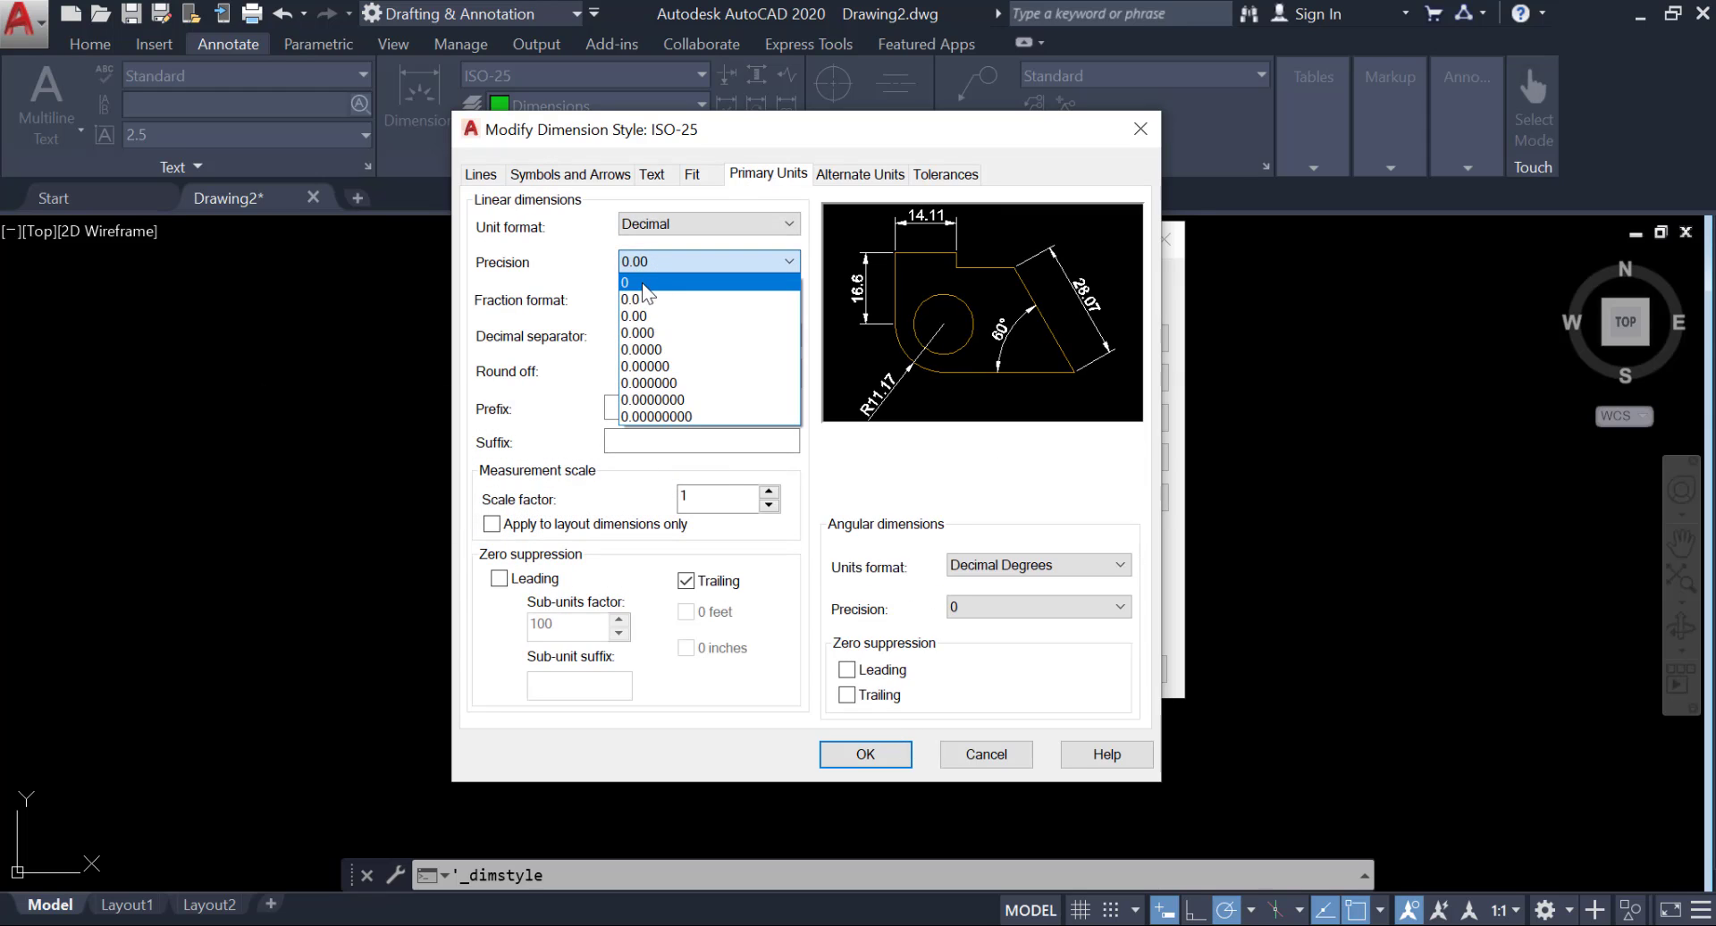
click(662, 298)
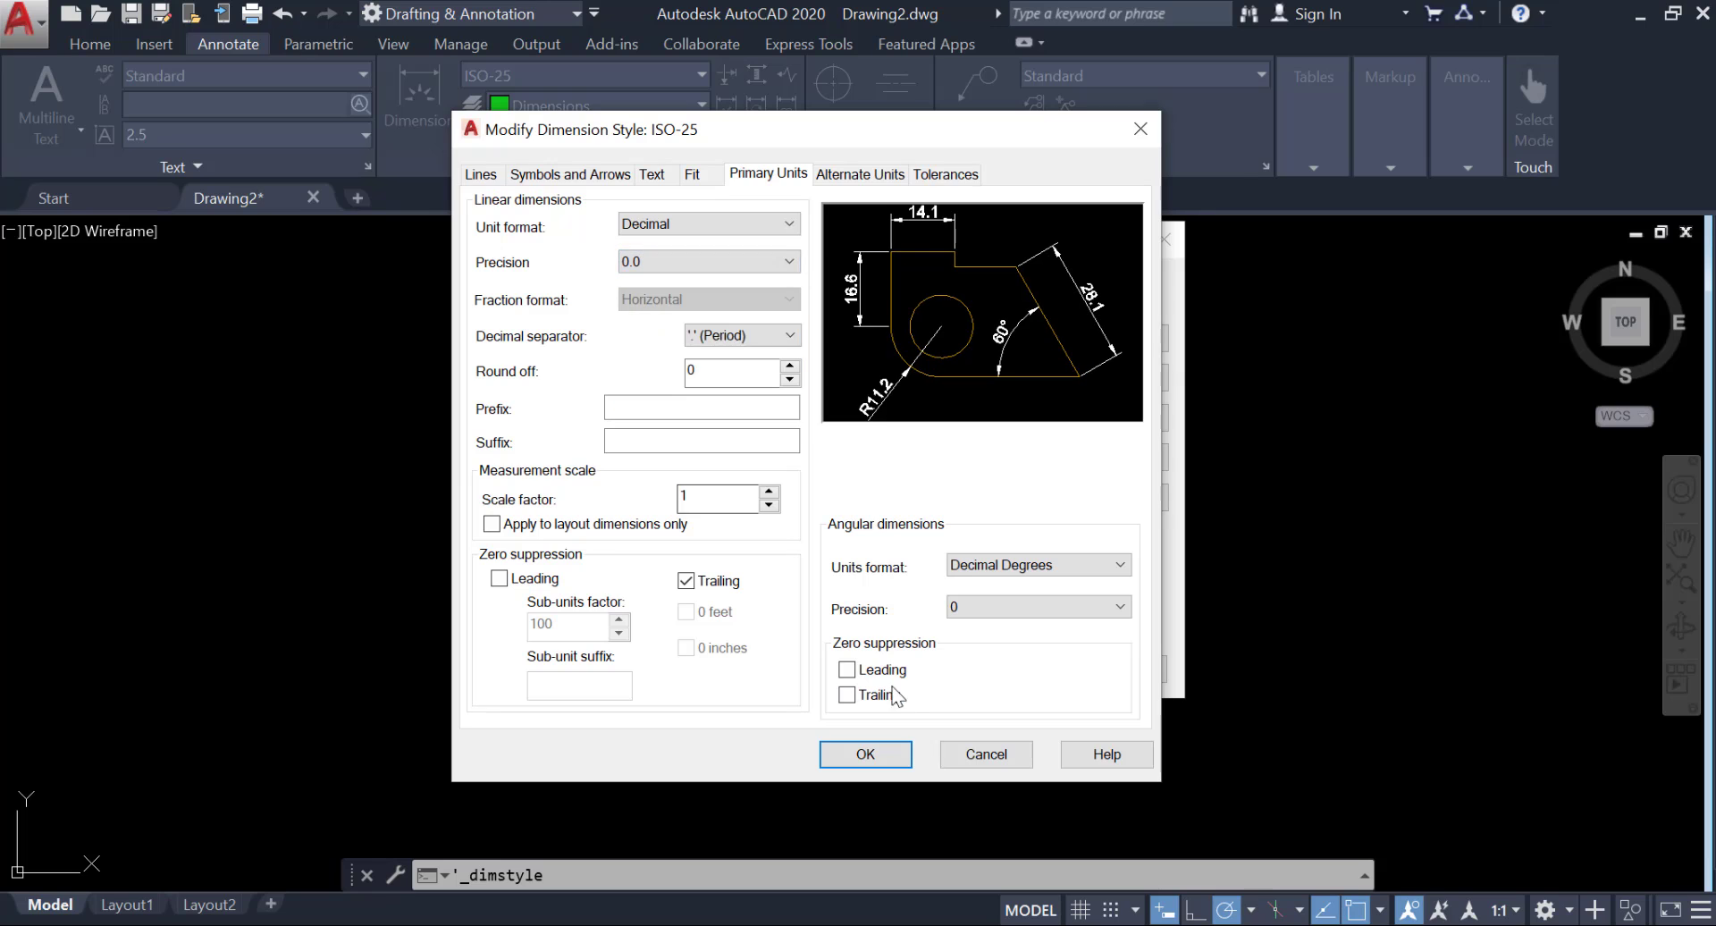
click(865, 754)
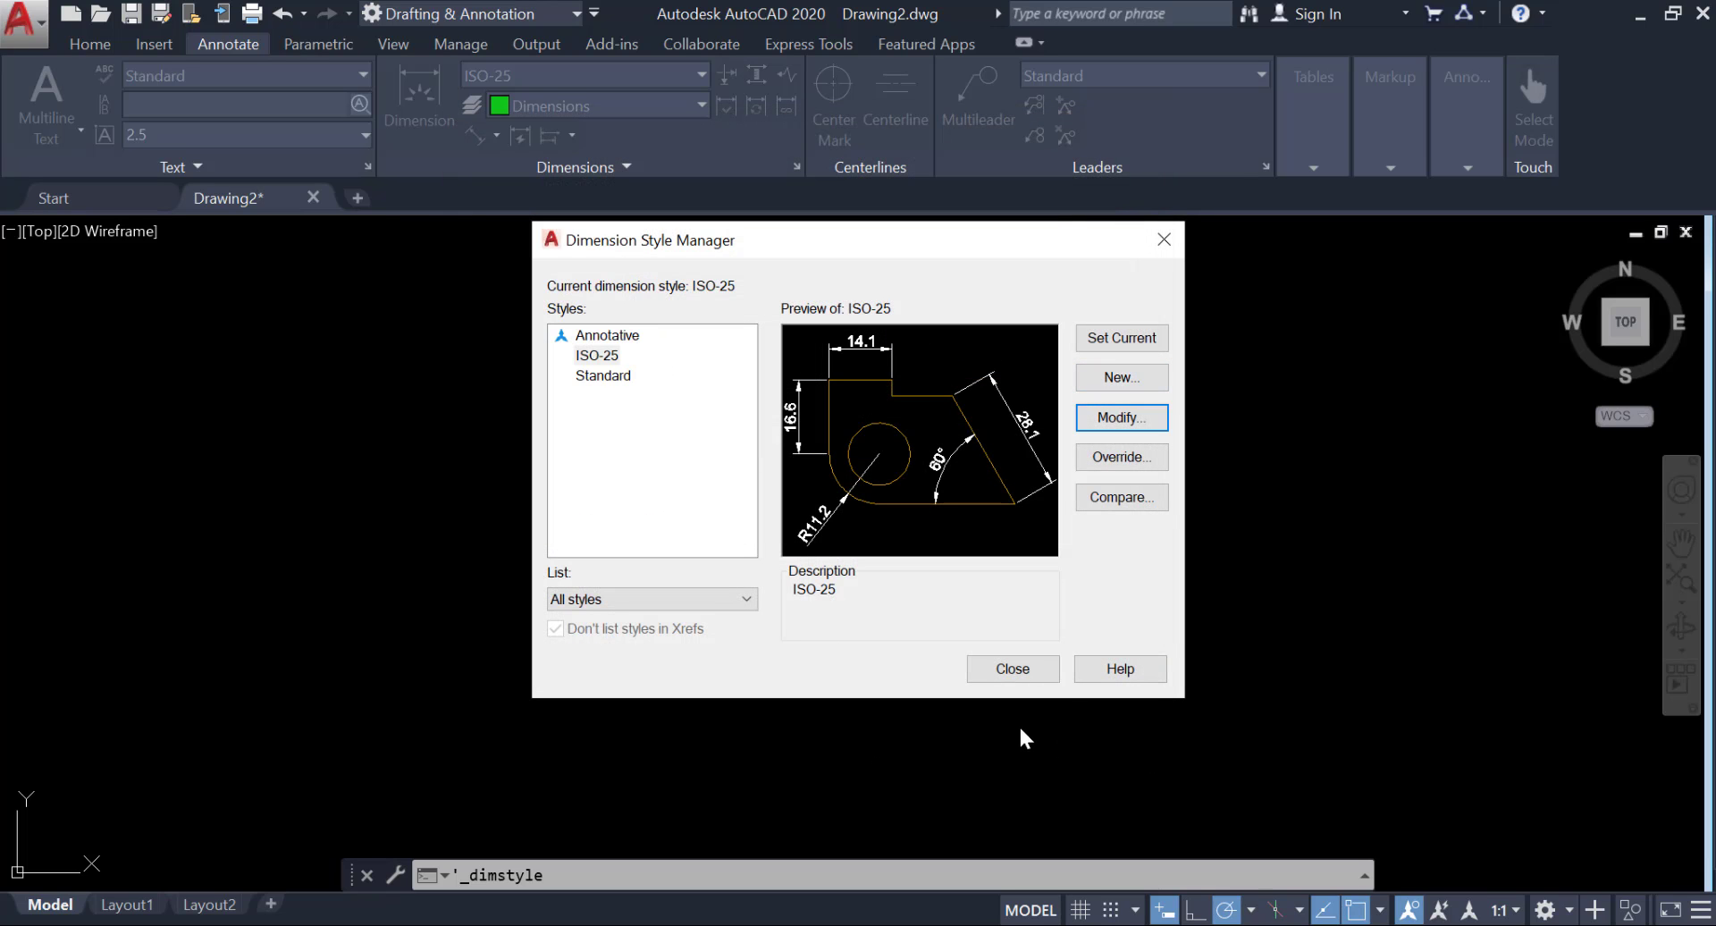
click(1013, 669)
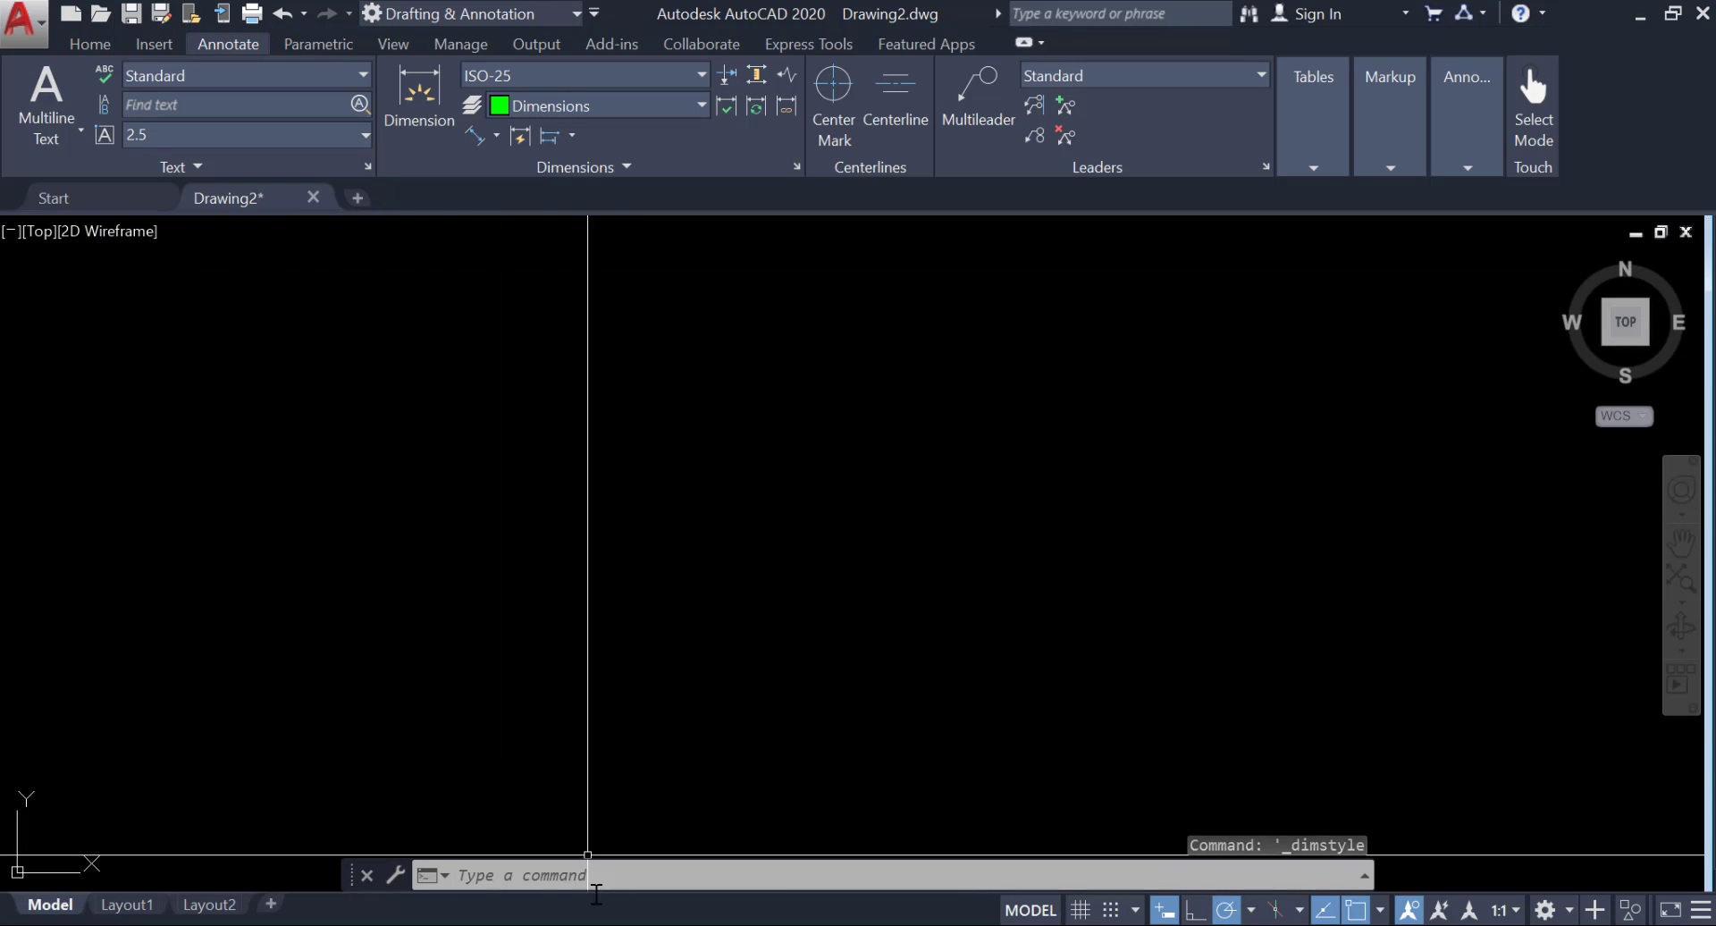
Consult the reference image of the plate, return to AutoCAD and make Center Line the current layer.
key(alt+Tab)
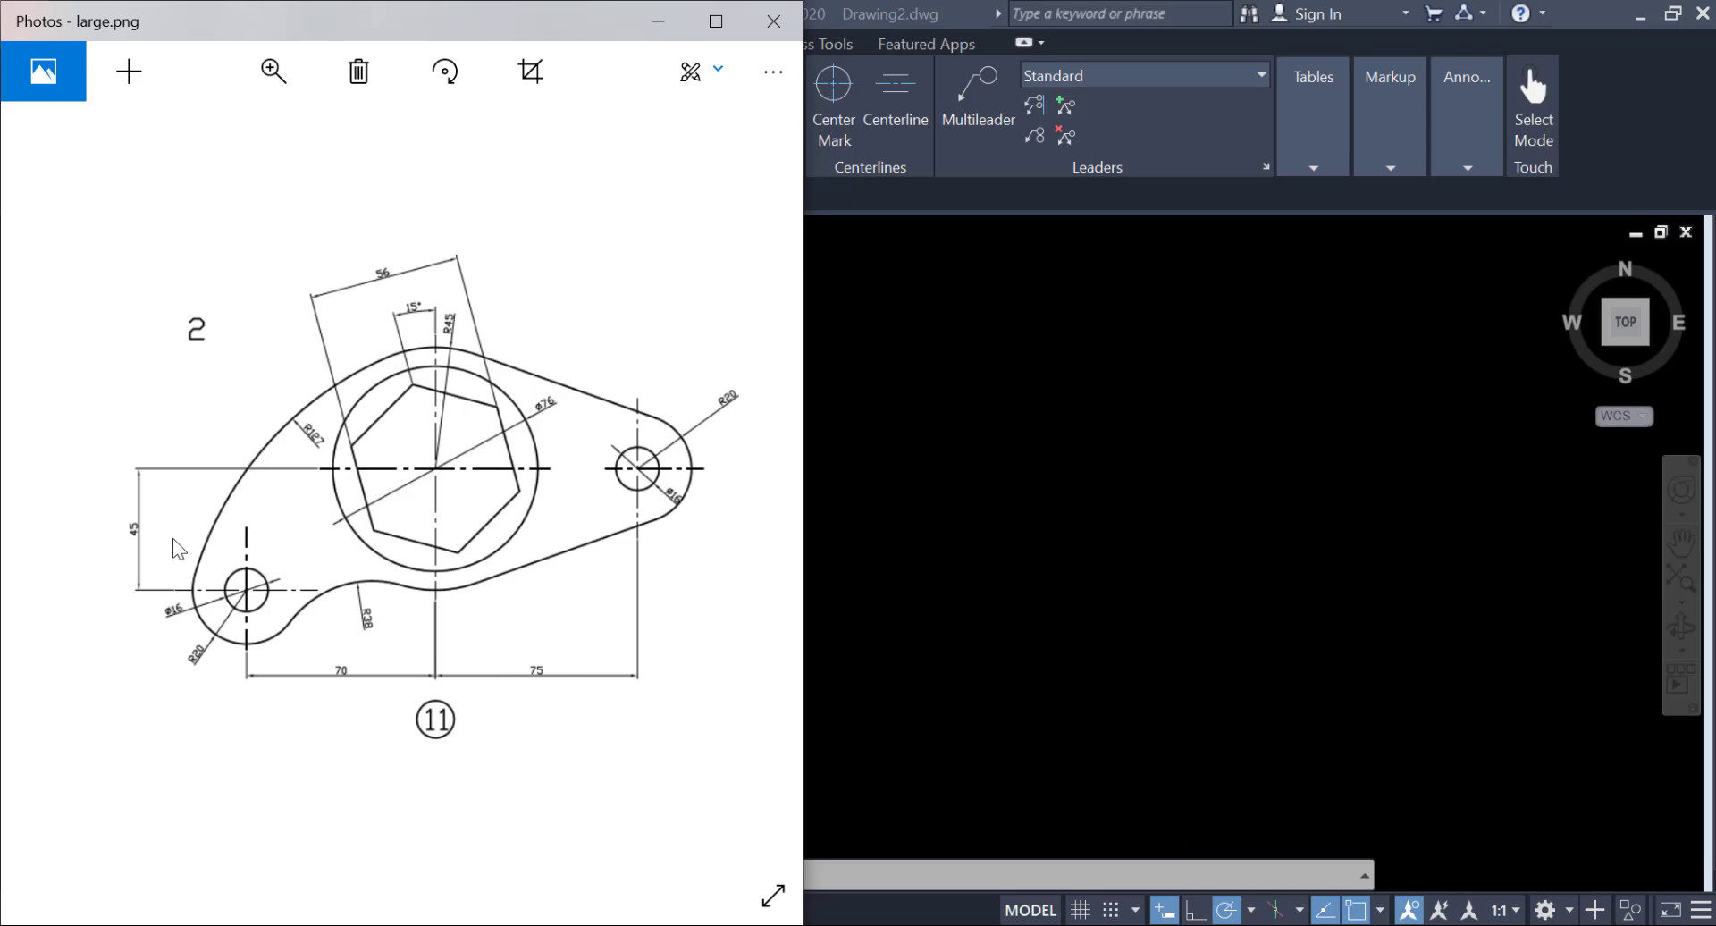
key(alt+Tab)
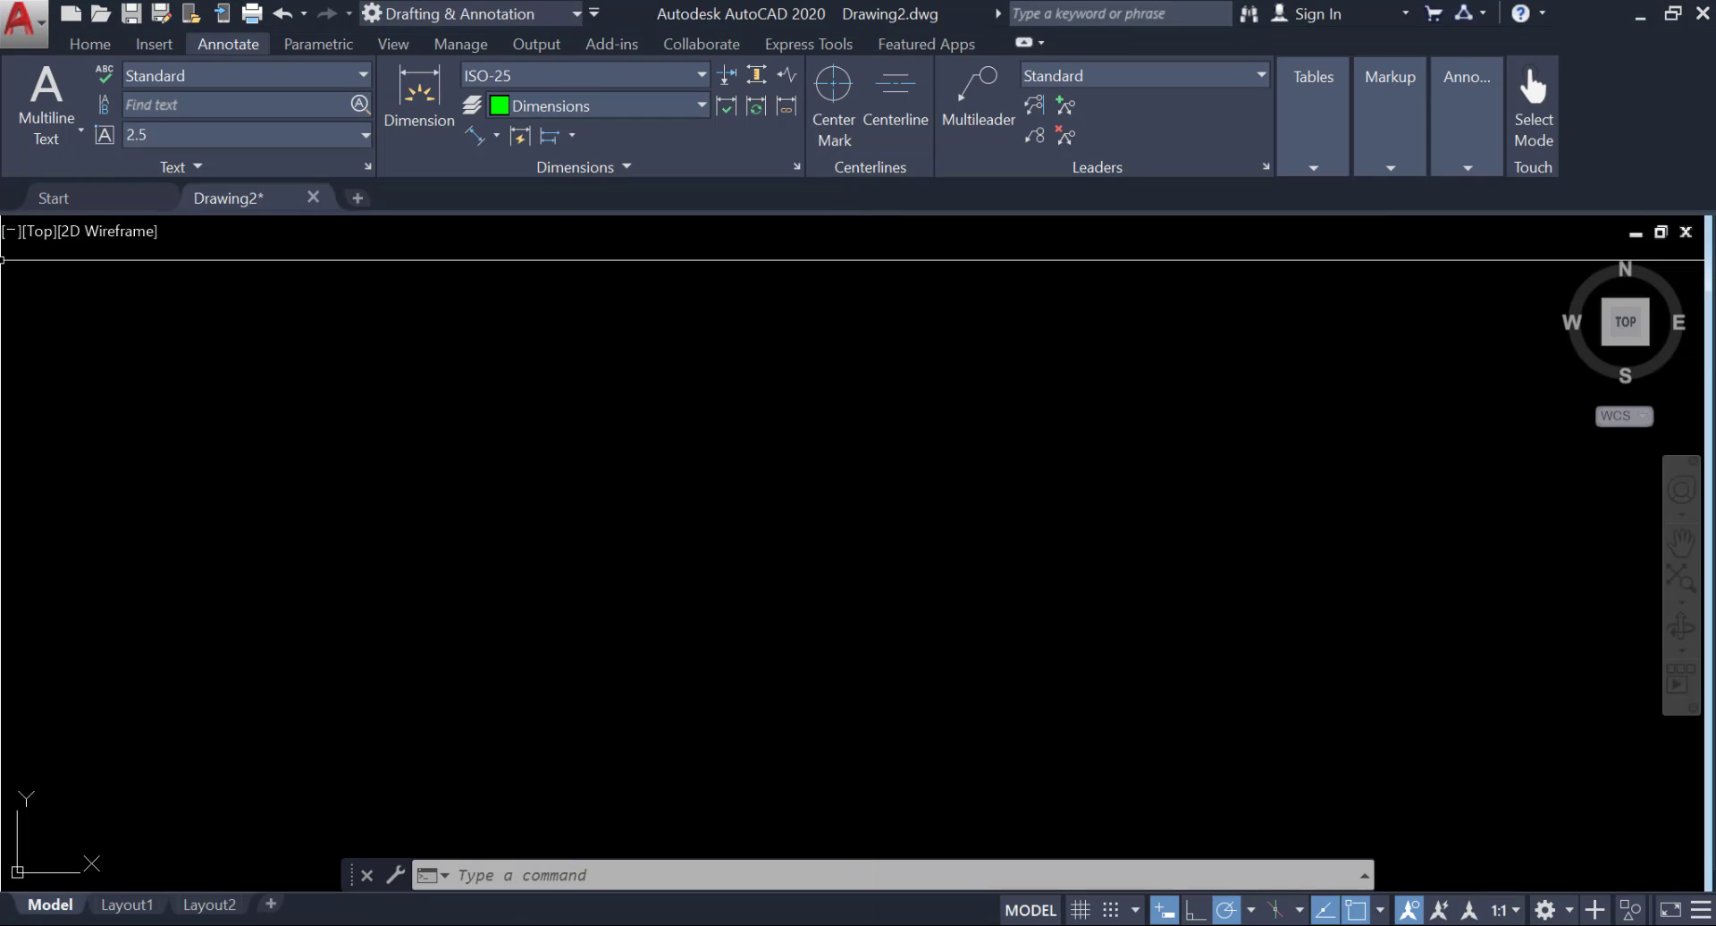
click(89, 45)
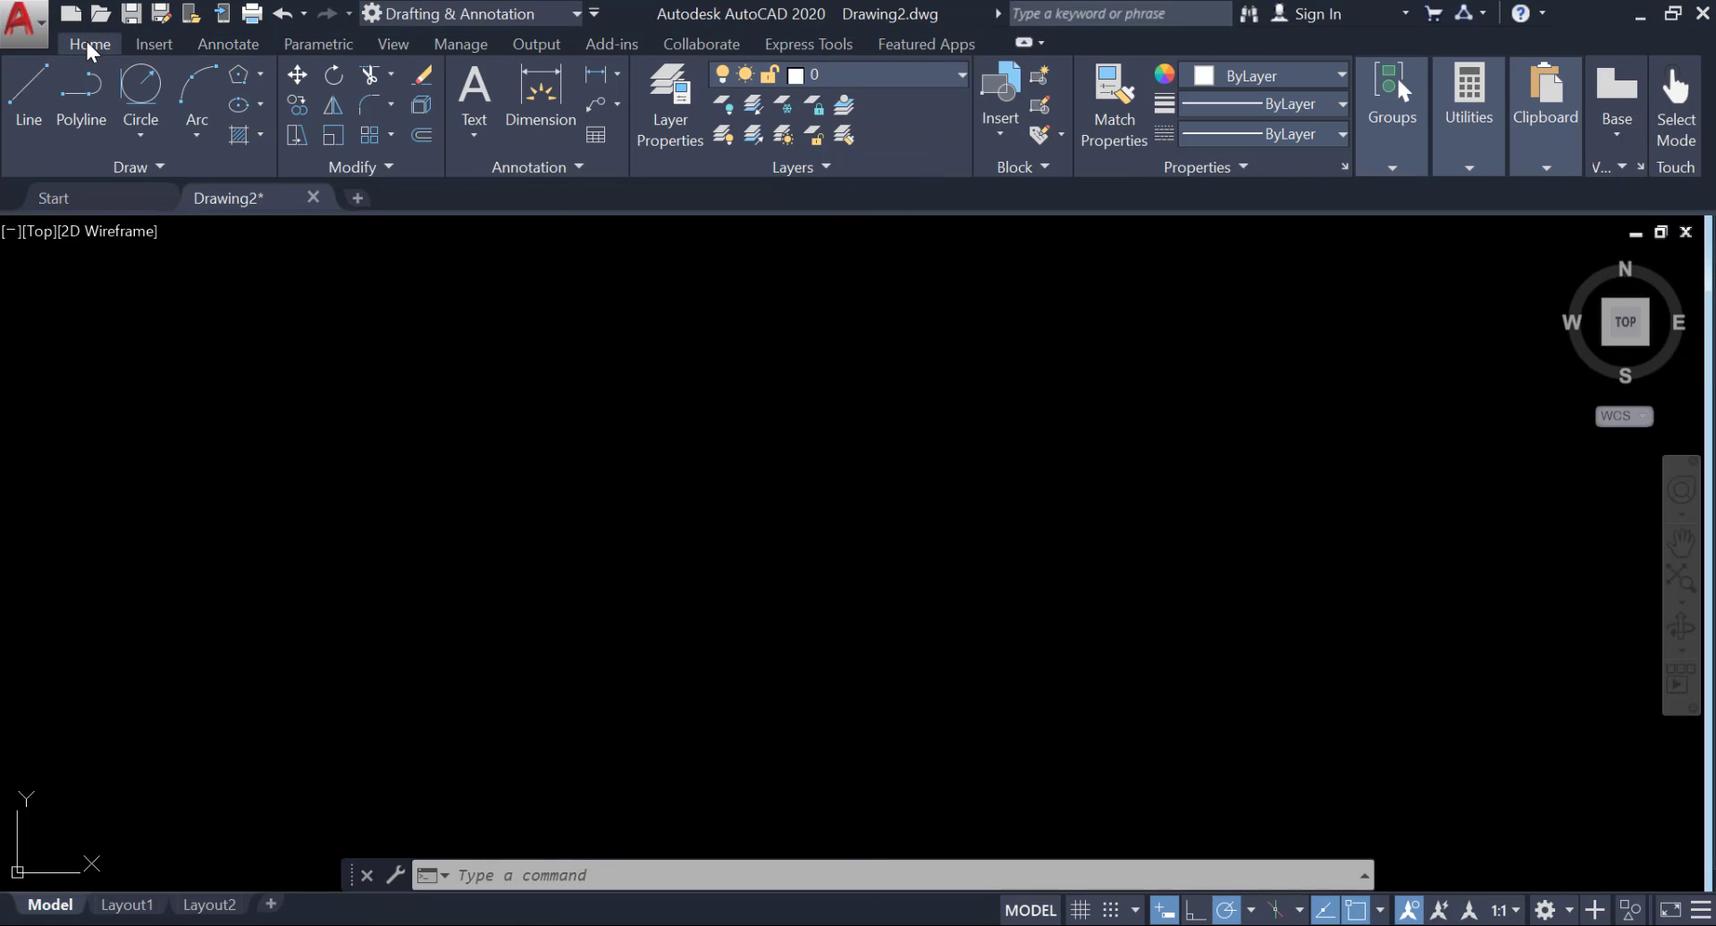
click(860, 81)
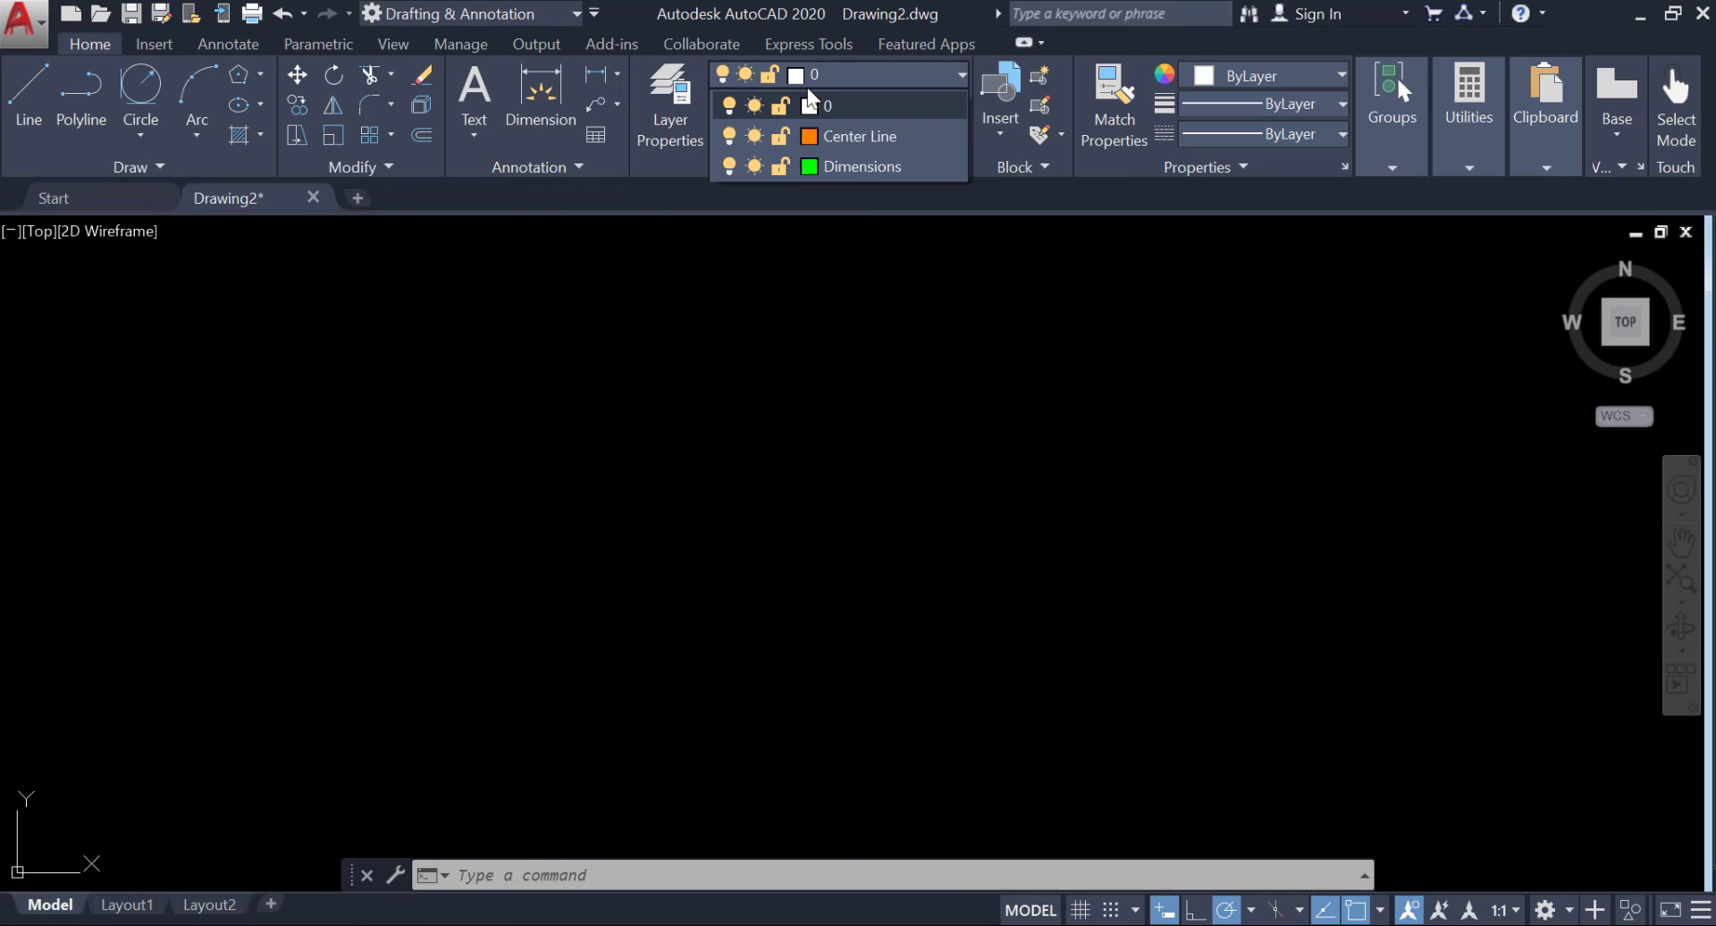
click(822, 134)
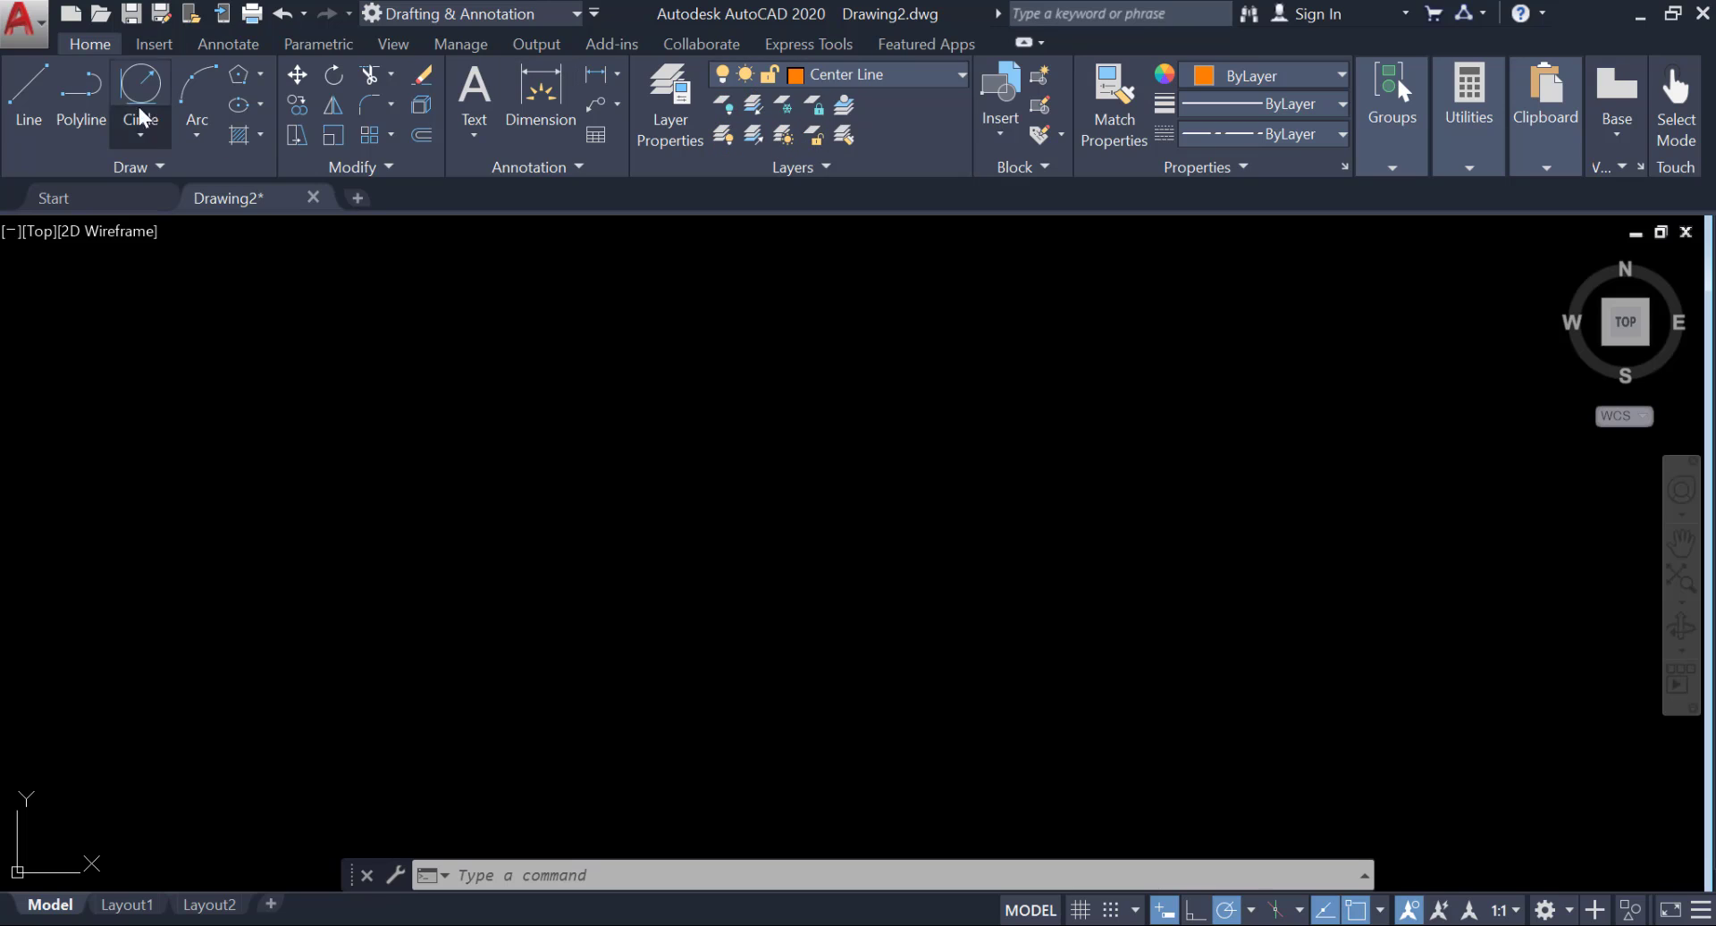
Draw a horizontal center line 75 units long to the right, with Ortho mode turned on.
click(23, 89)
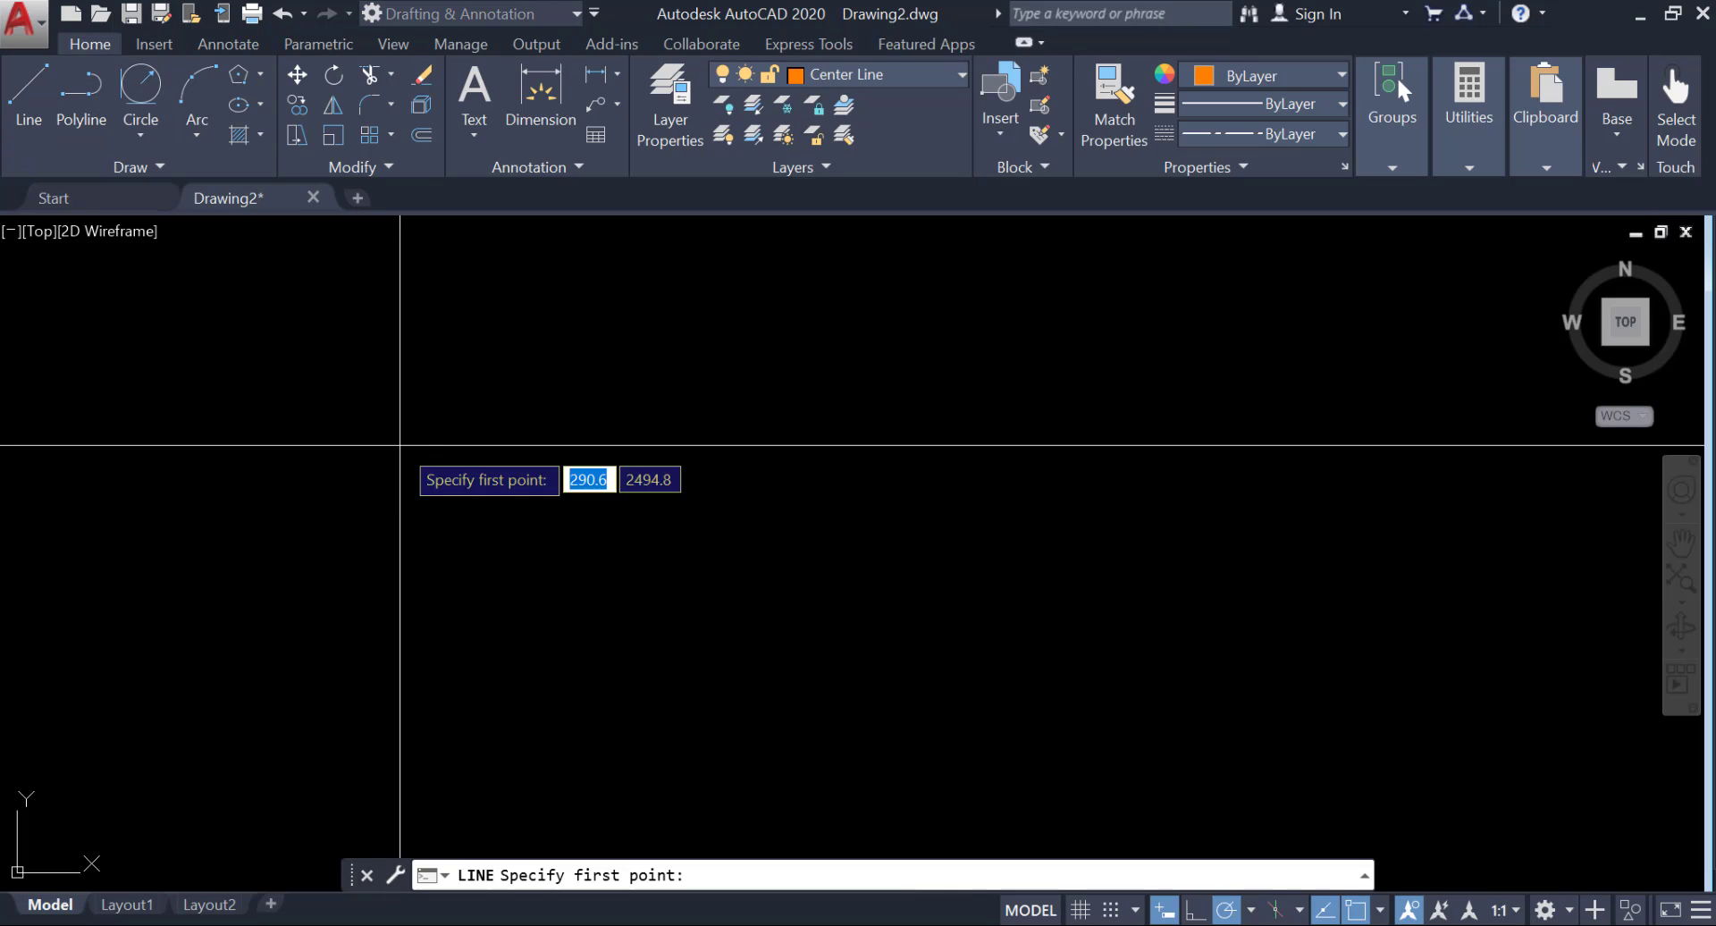
click(651, 506)
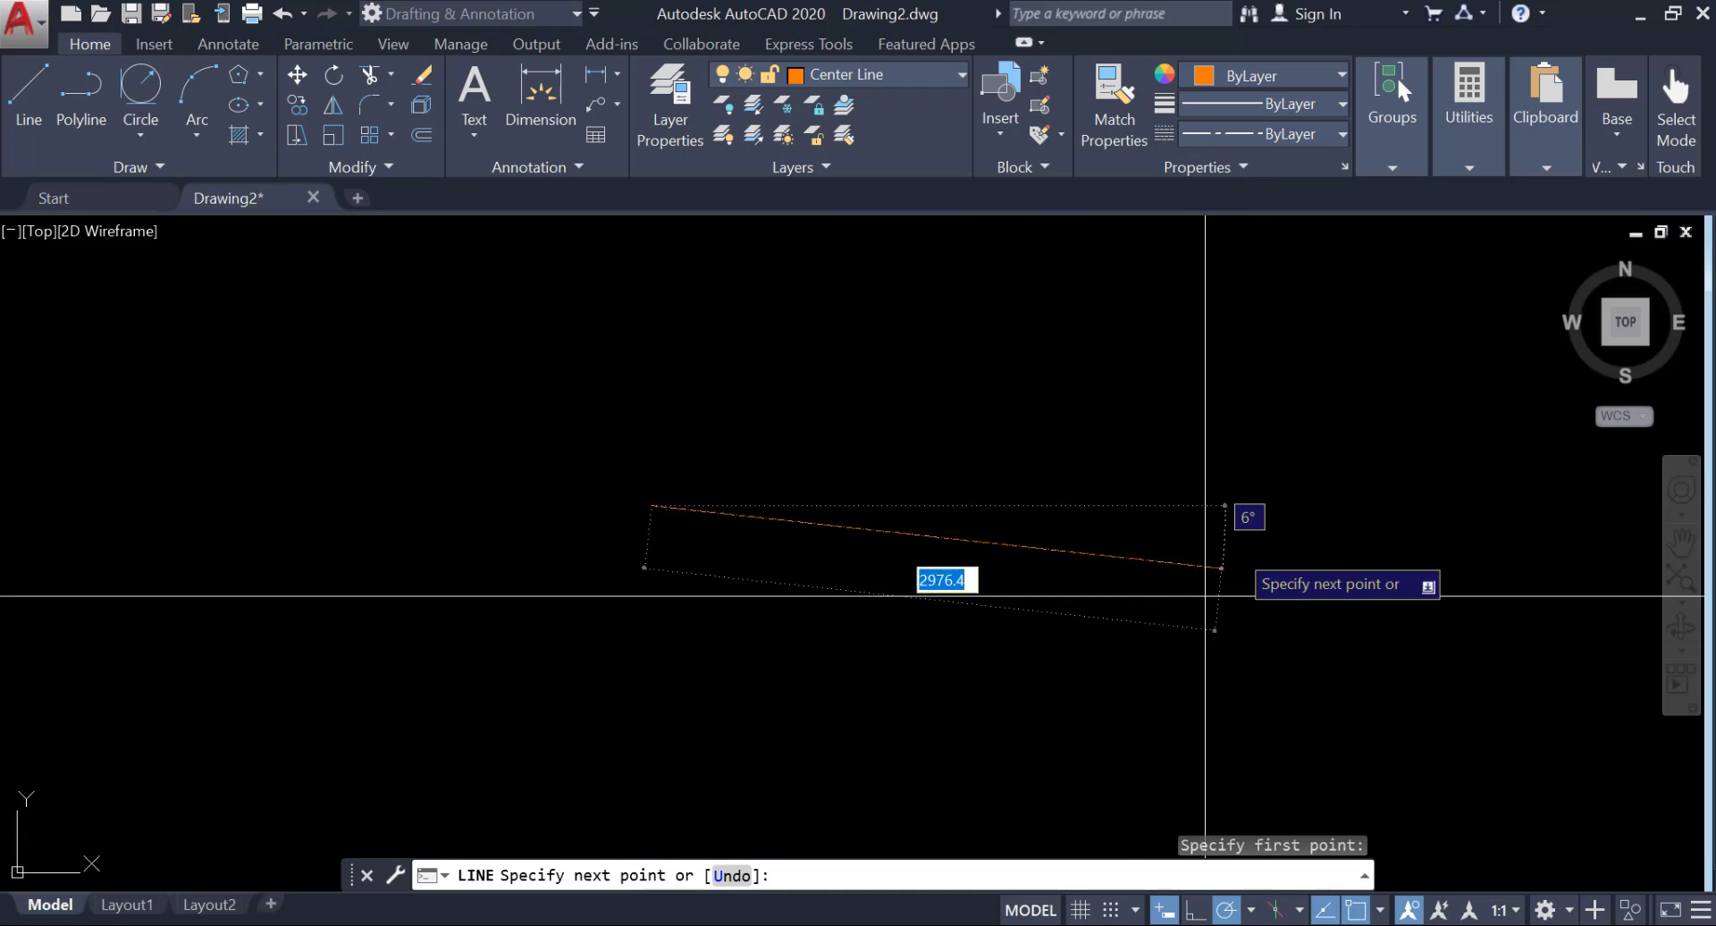
click(1193, 910)
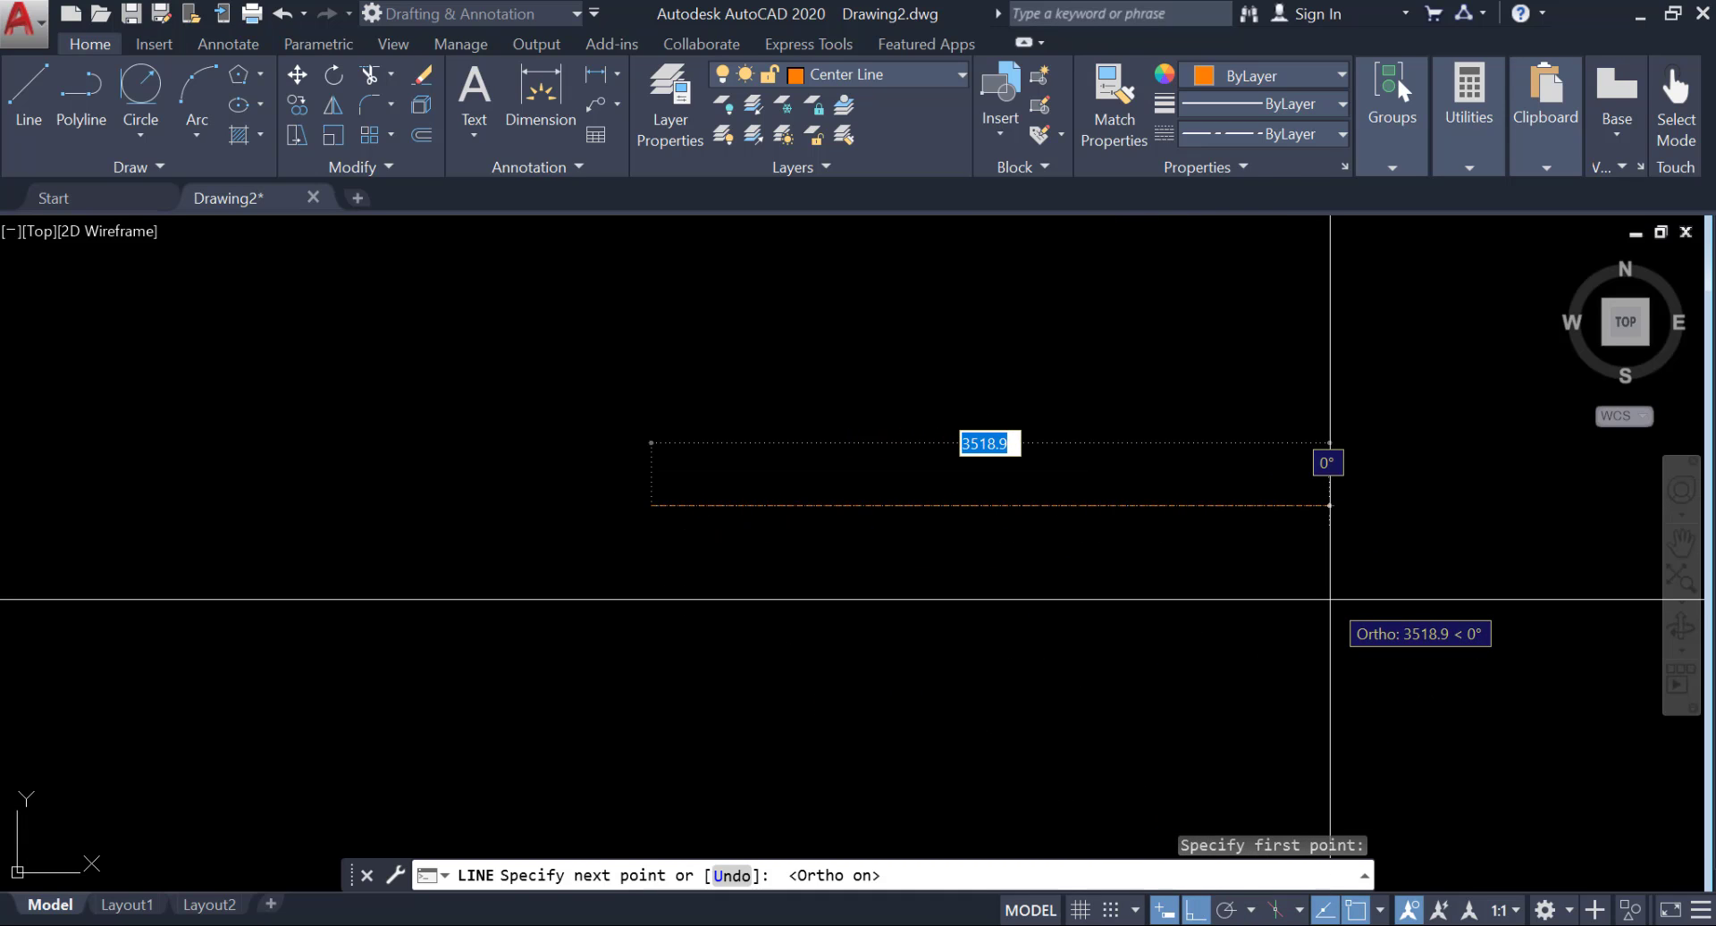
text(75)
key(Return)
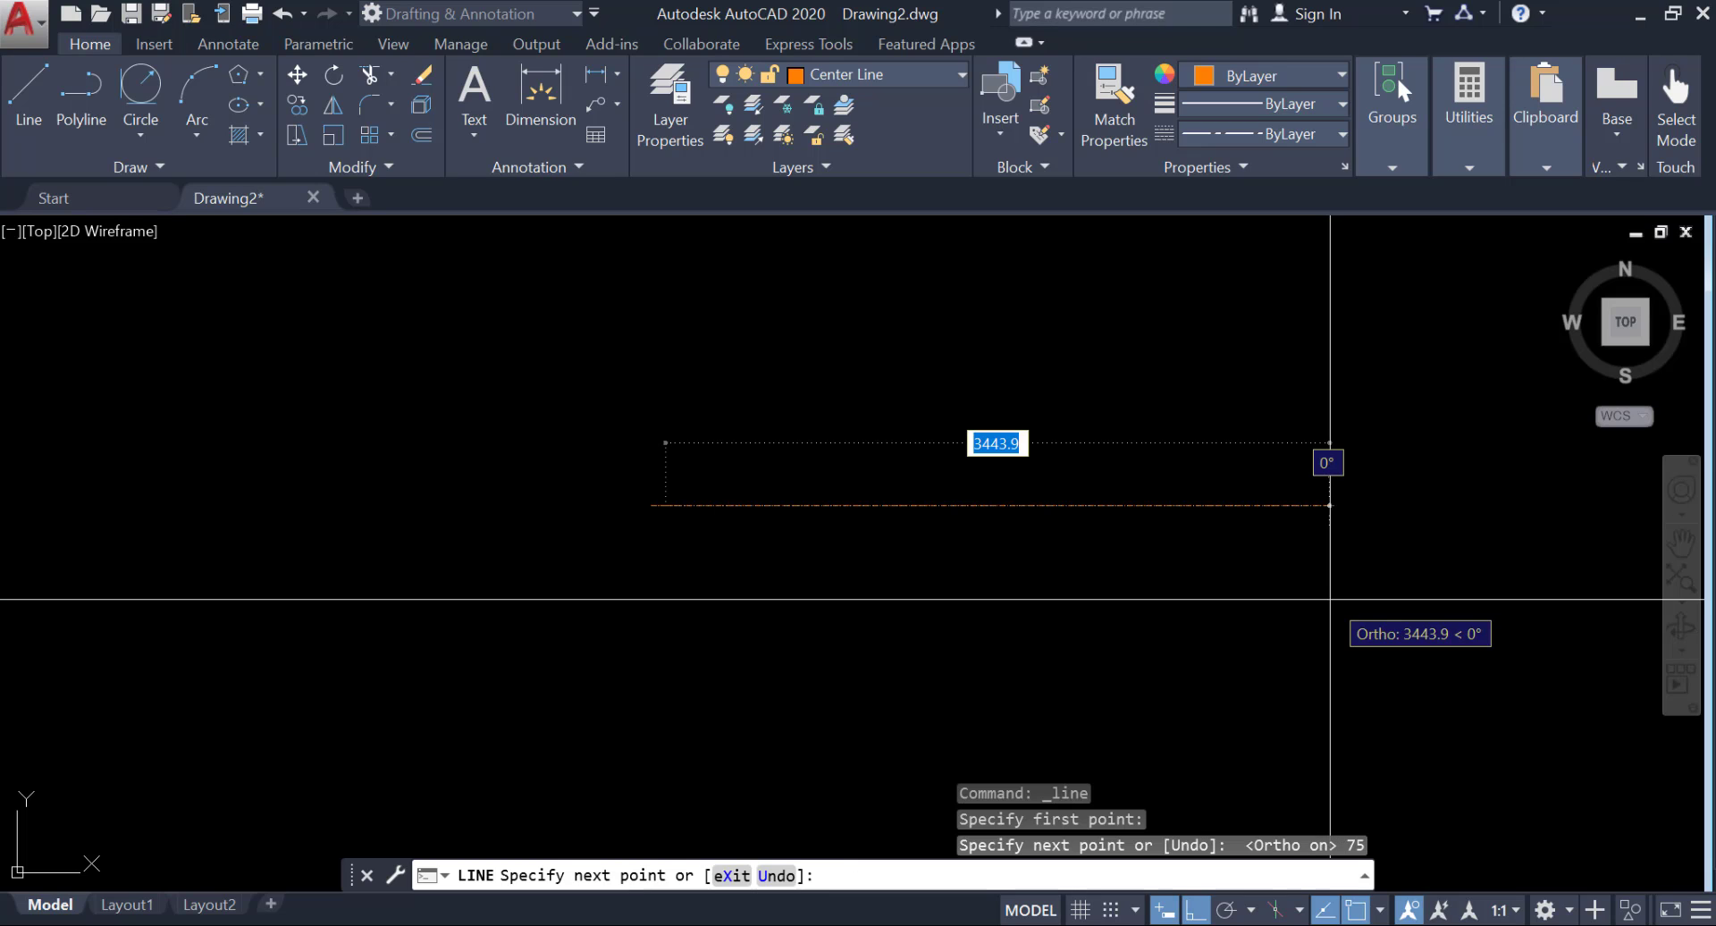
middle_click(1303, 575)
middle_click(1303, 576)
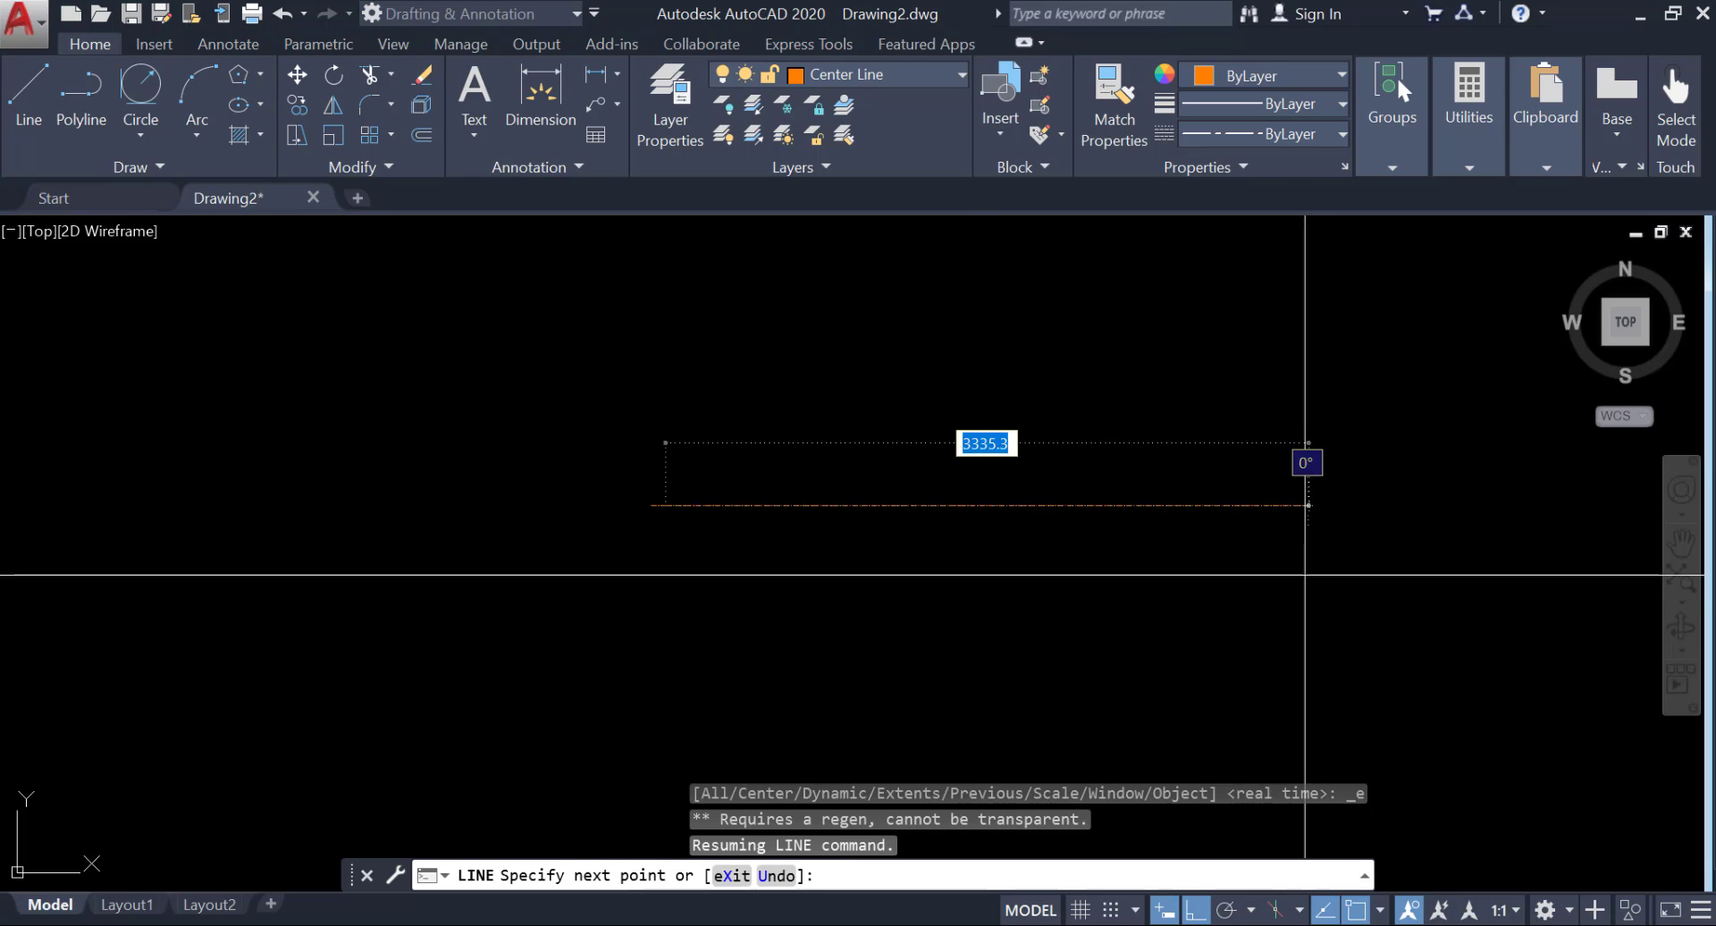
key(Escape)
middle_click(1010, 548)
middle_click(1011, 549)
scroll(751, 498, down, 3)
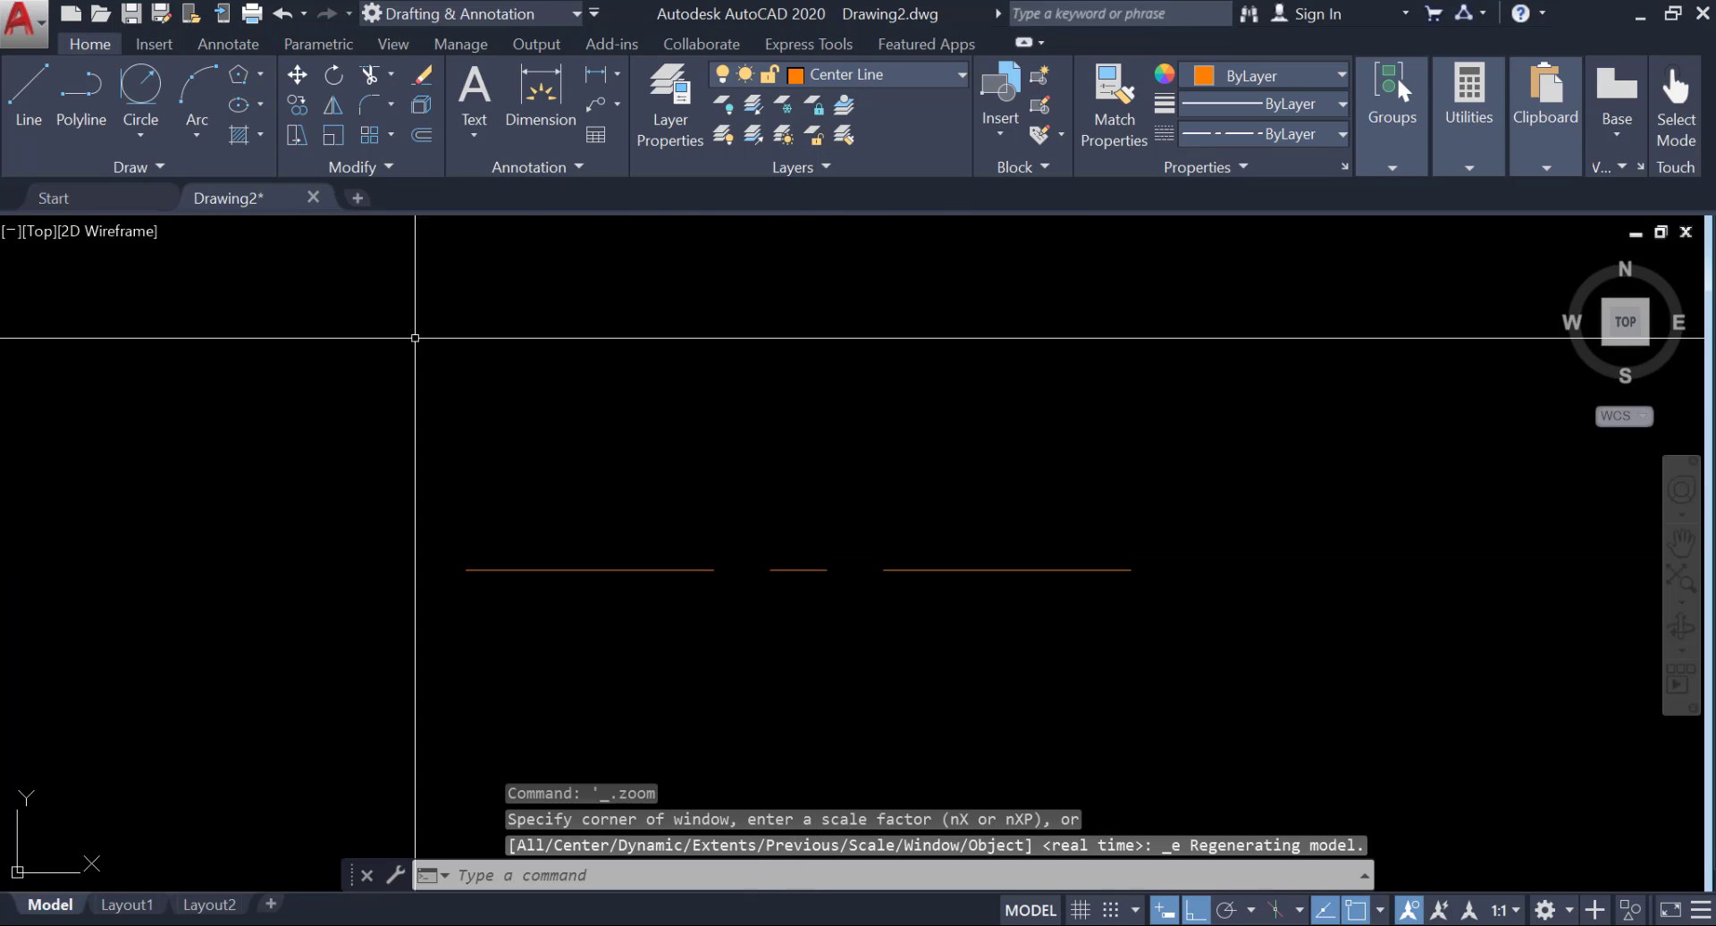
click(148, 125)
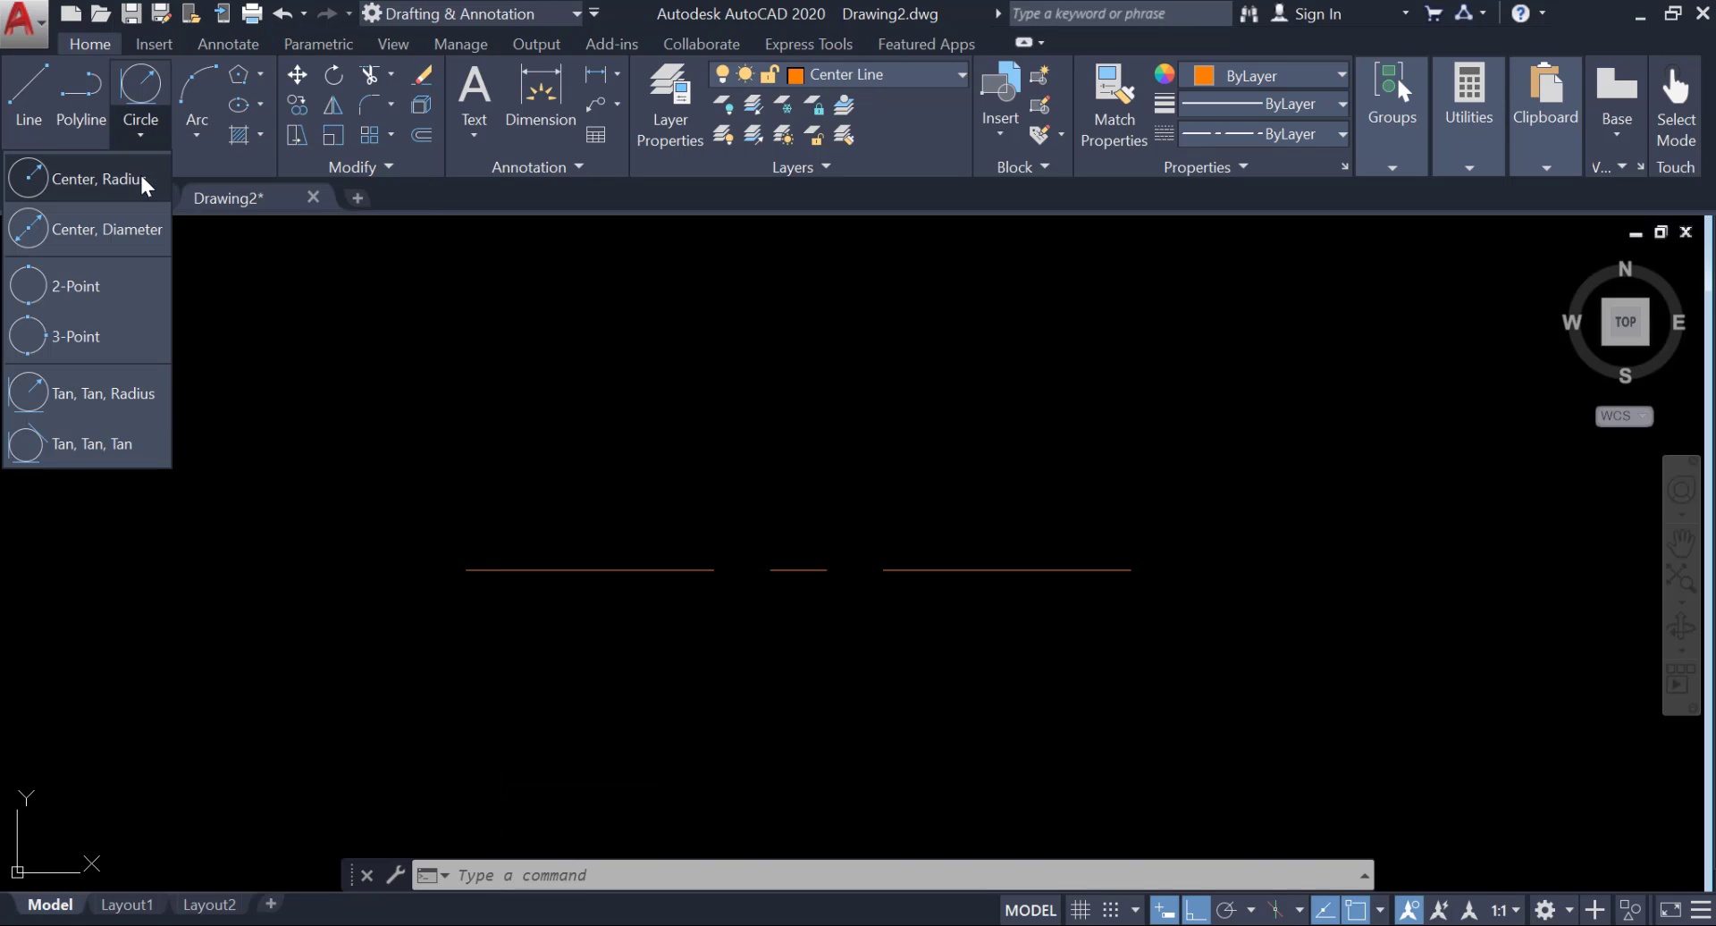
click(111, 226)
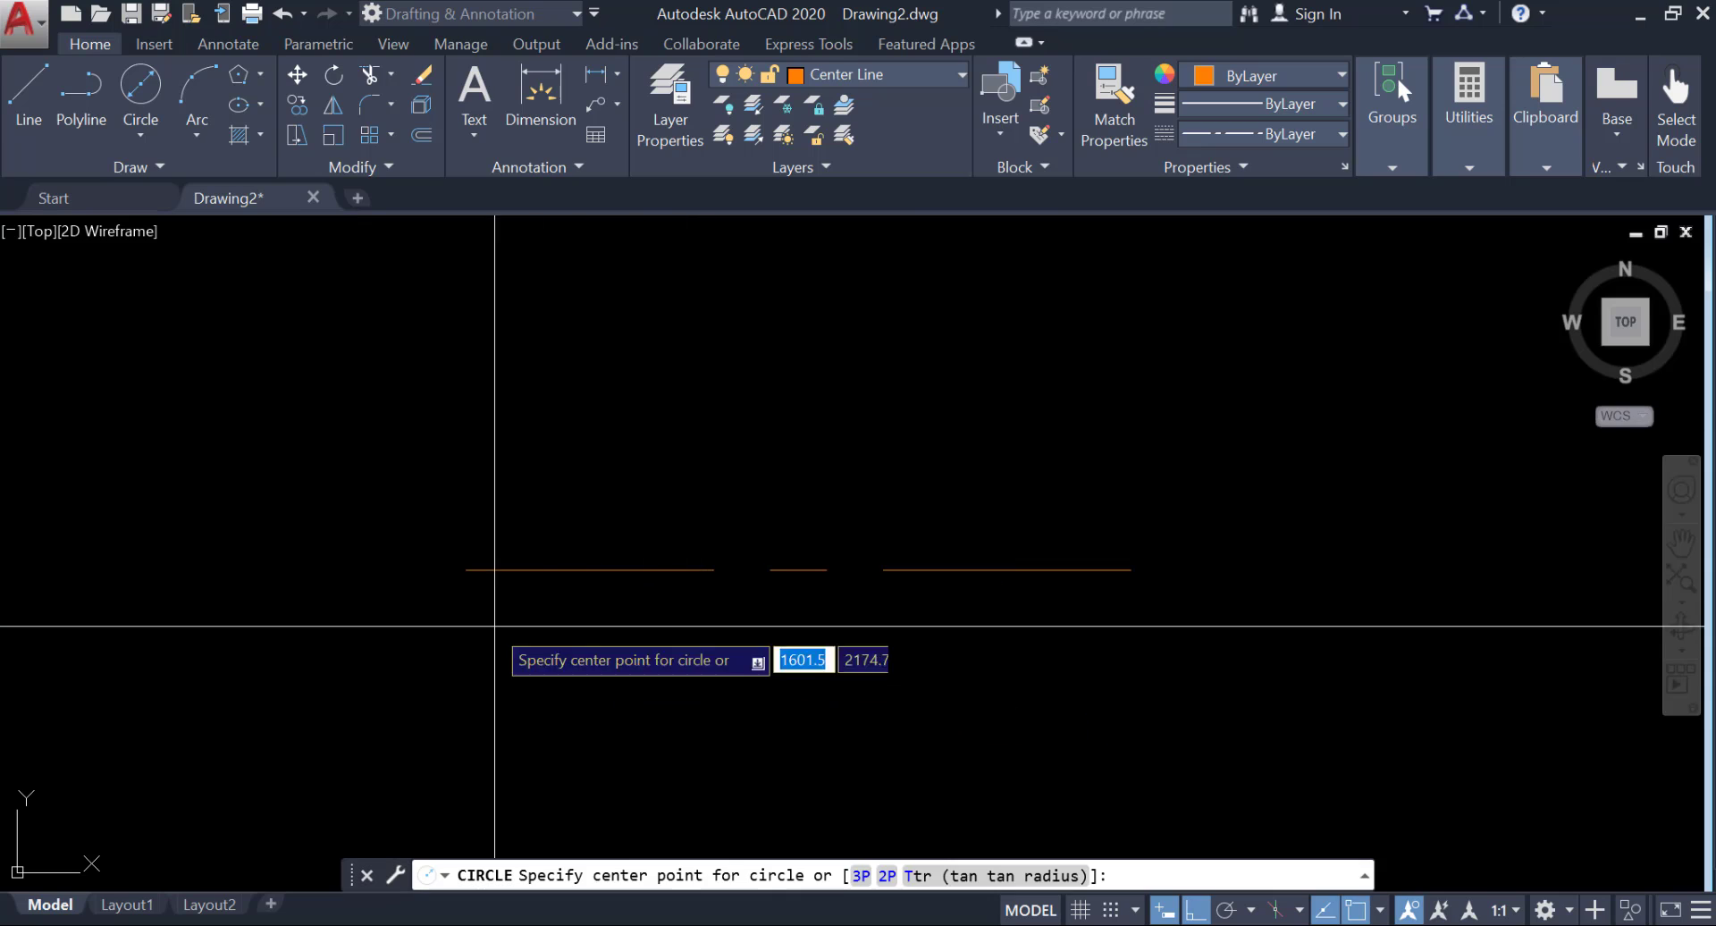
click(466, 569)
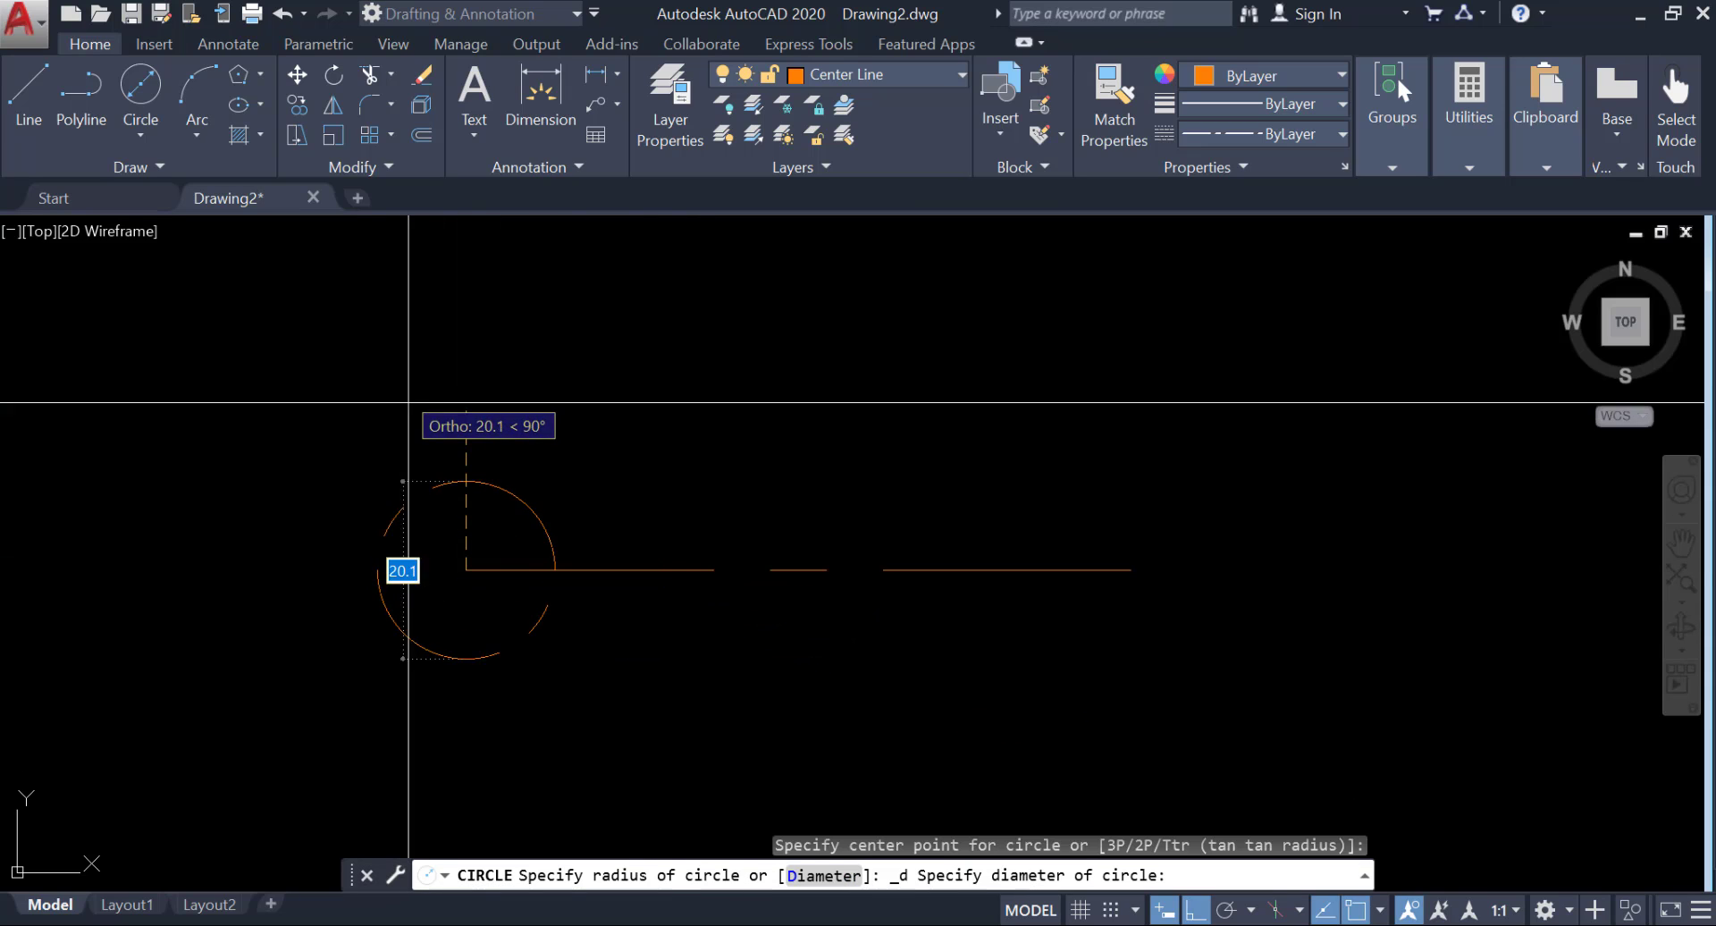
key(Escape)
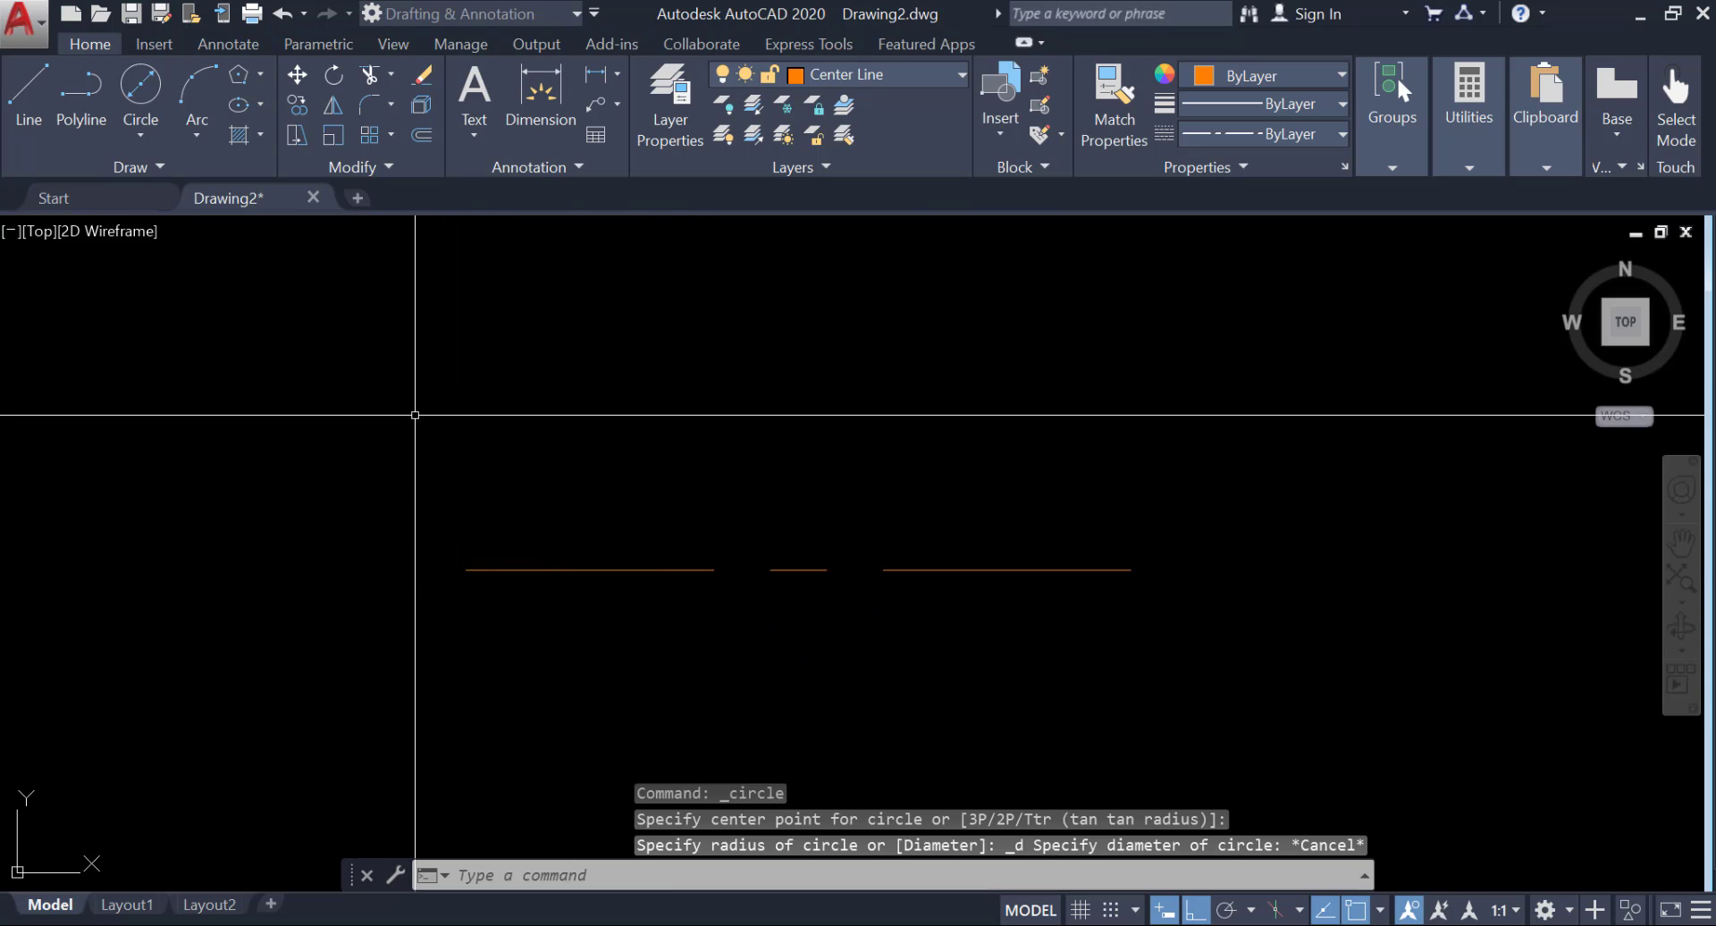
Make layer 0 current and draw a circle of diameter 76 centered on the center line's left endpoint.
click(883, 78)
click(824, 100)
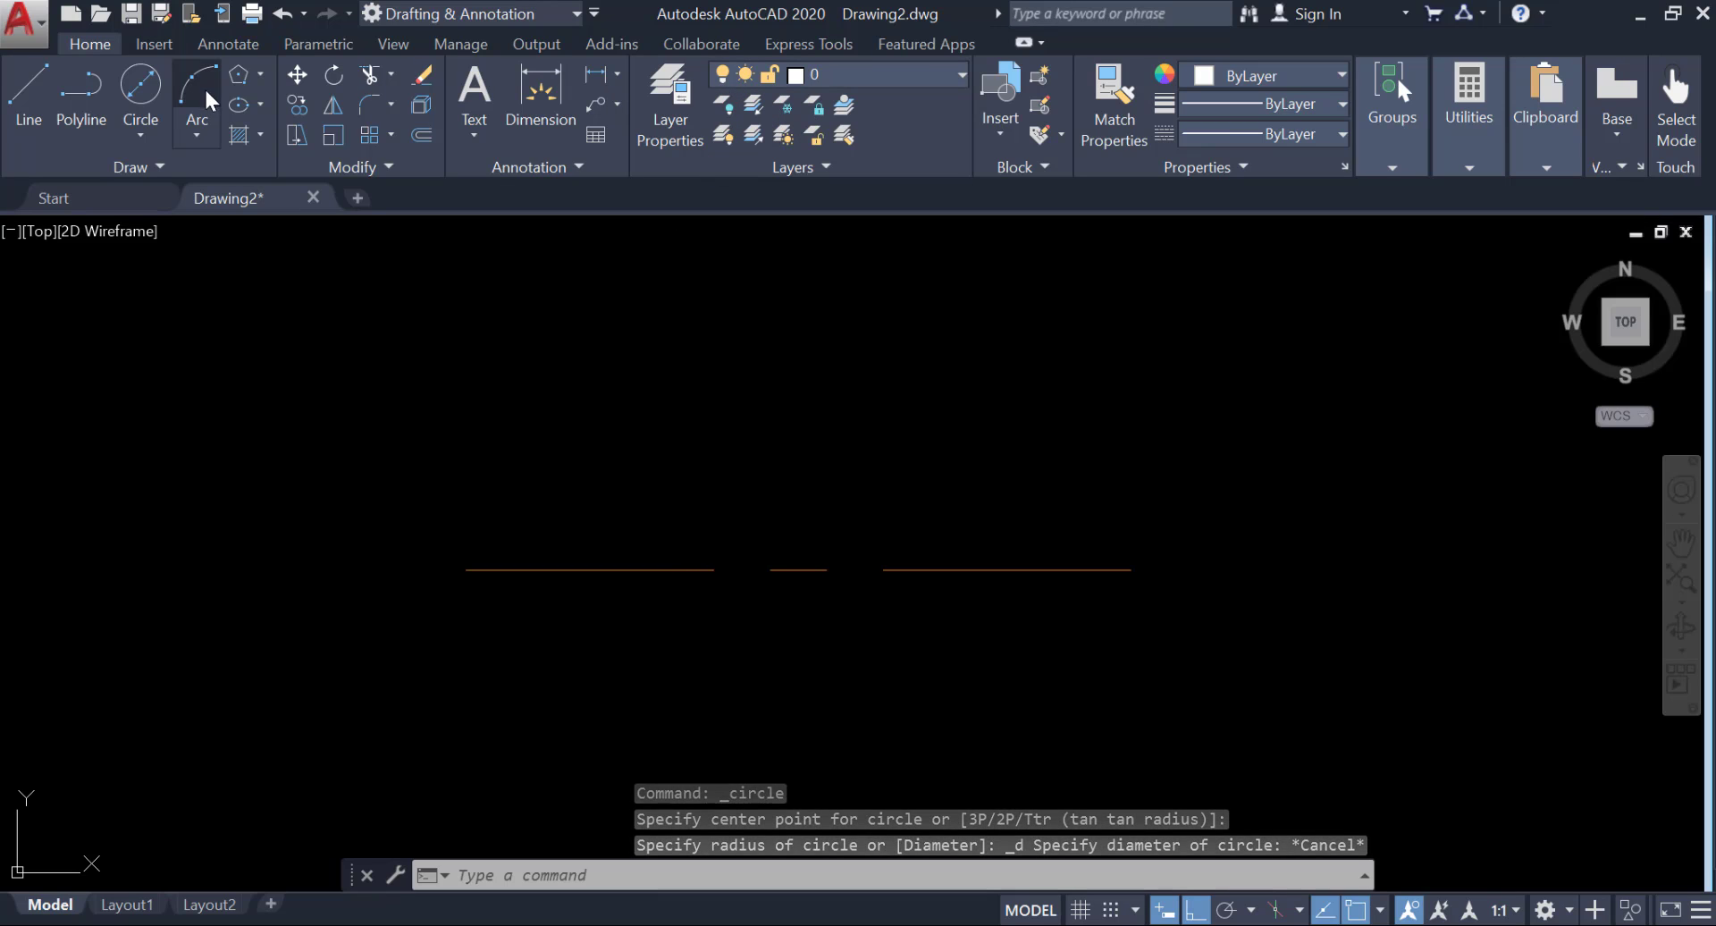
click(140, 136)
click(125, 224)
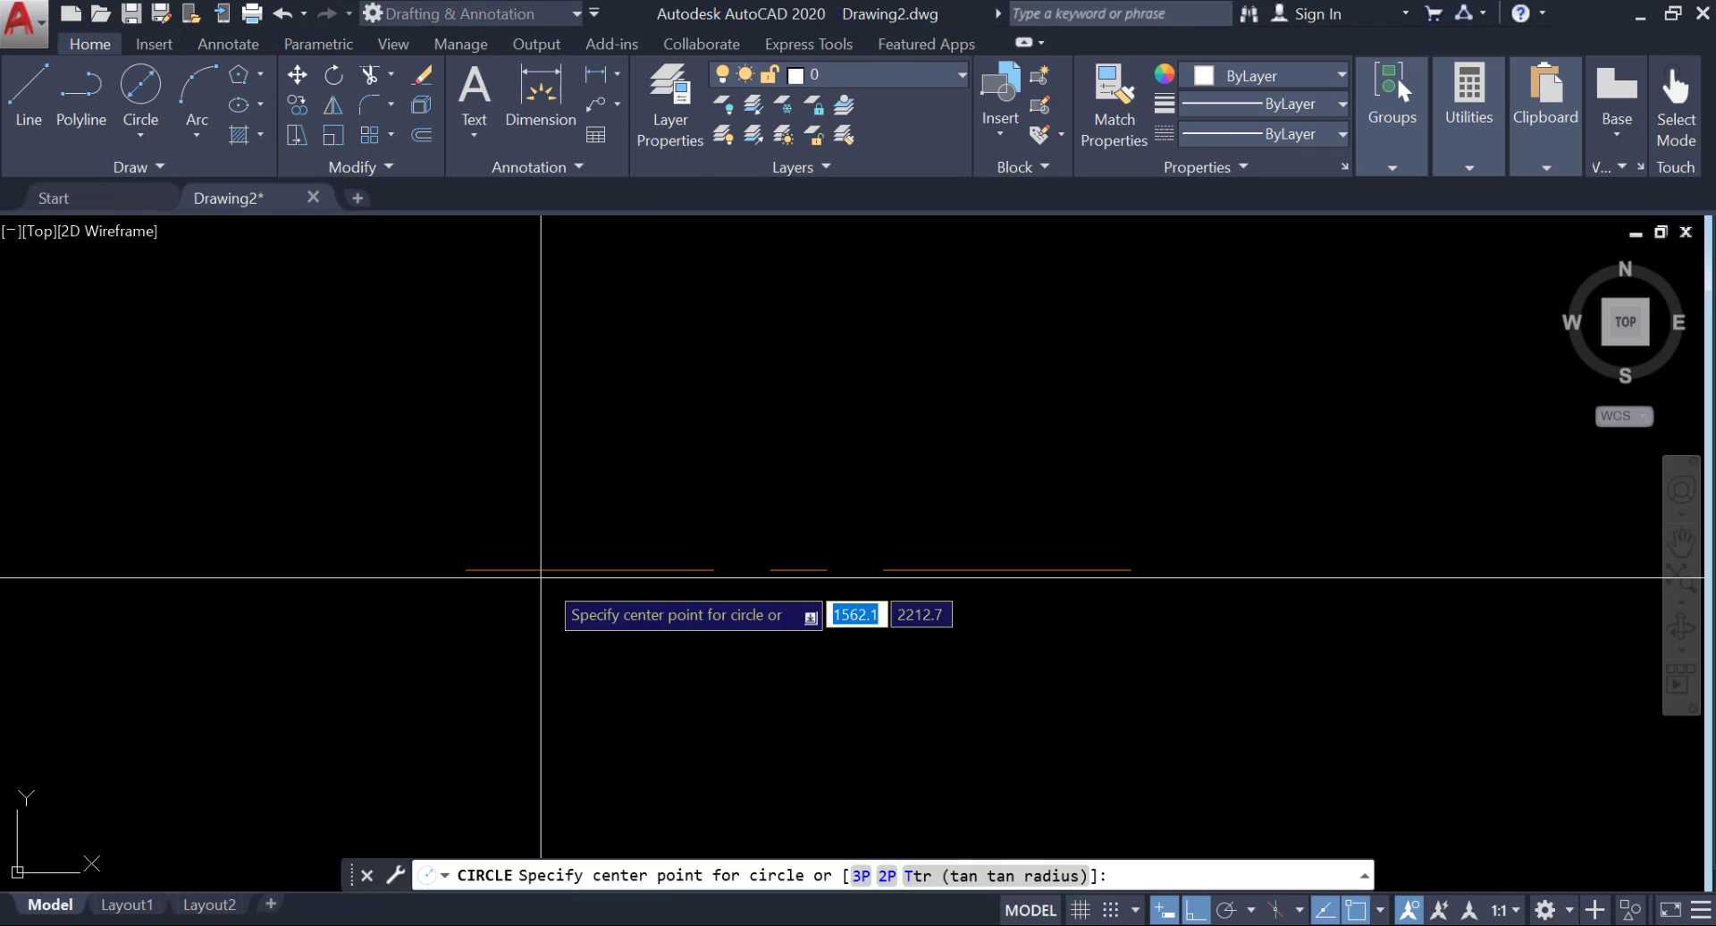
click(466, 569)
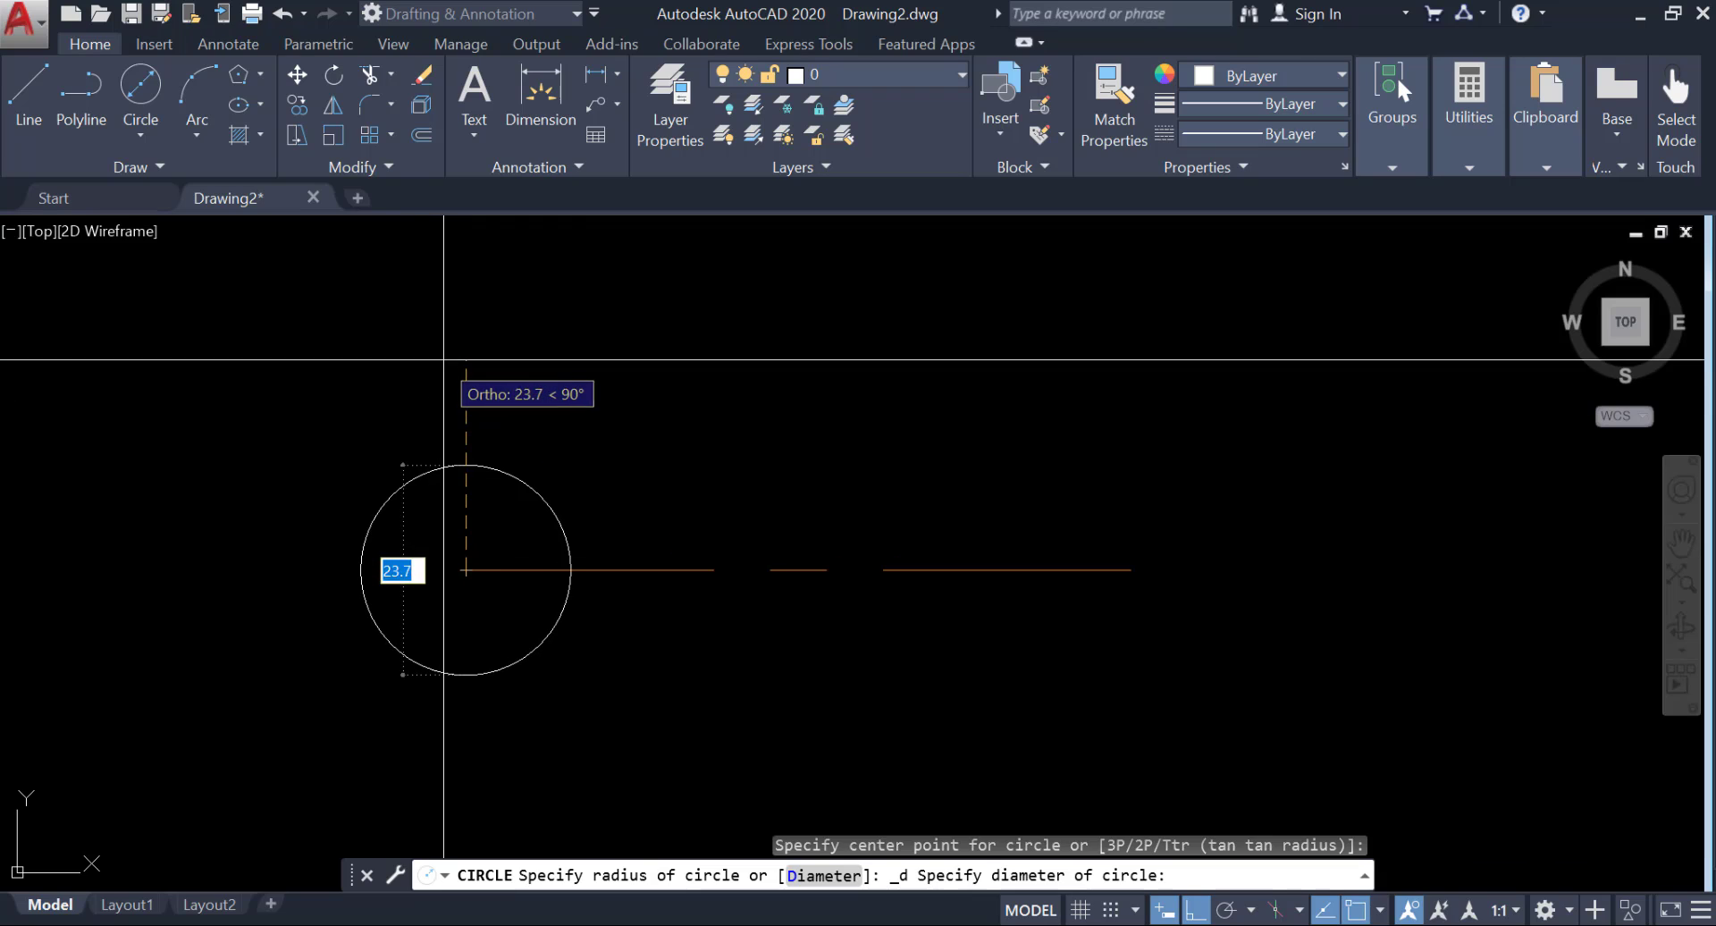
text(7)
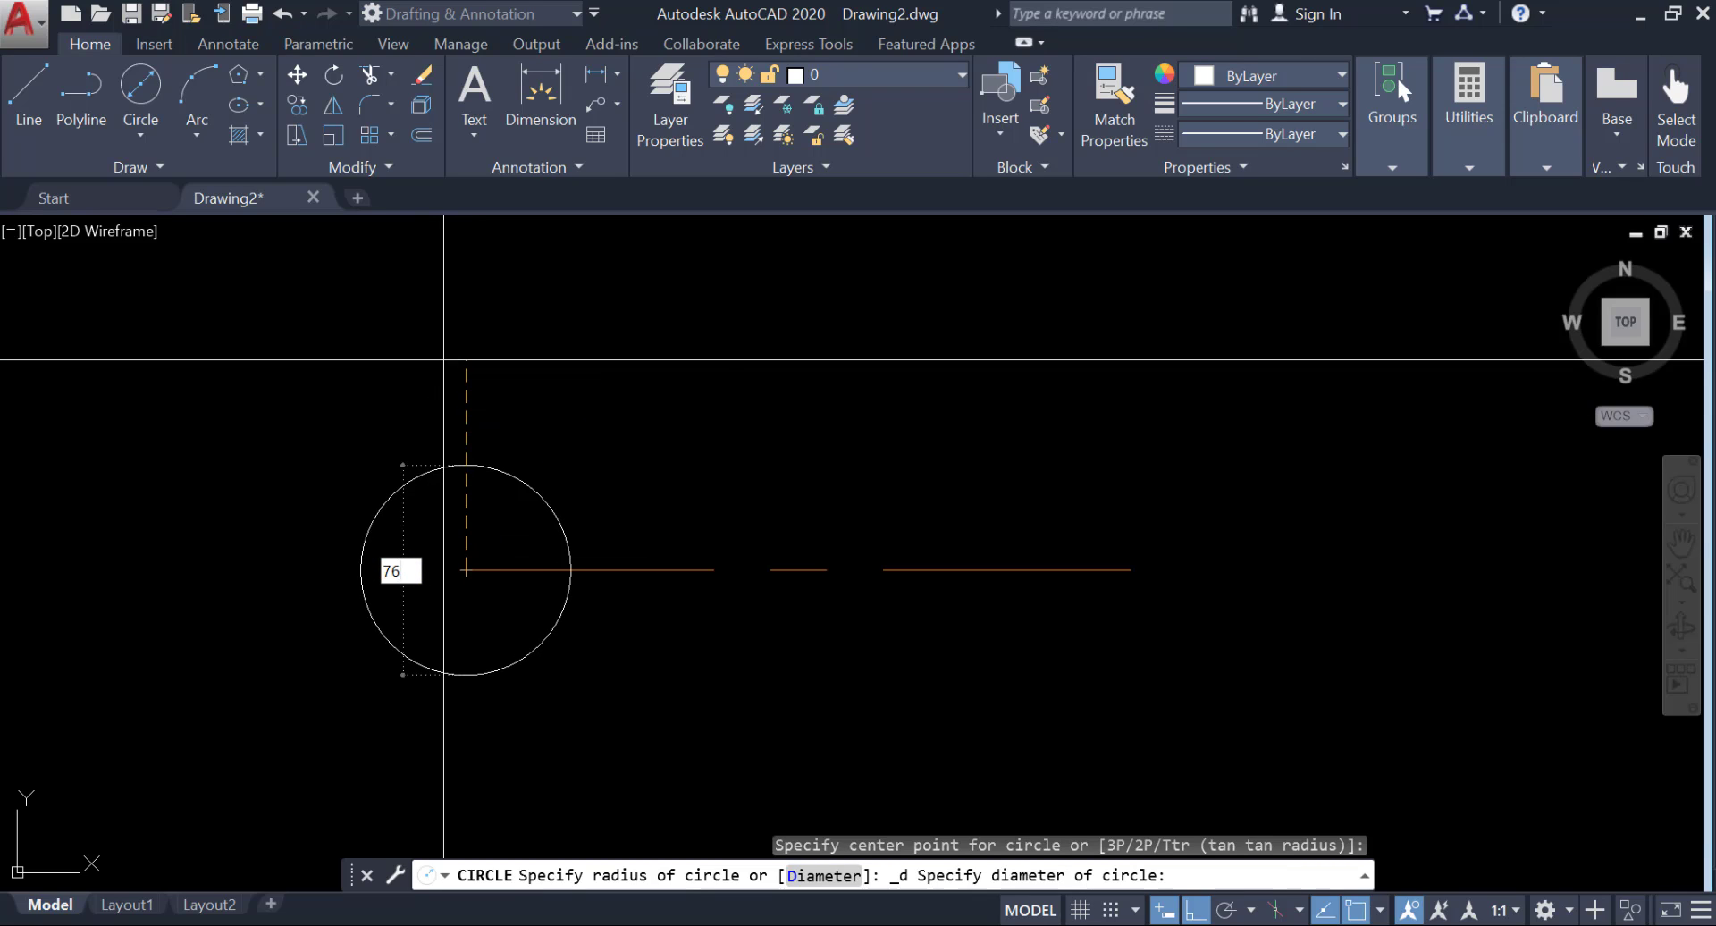
text(6)
key(Return)
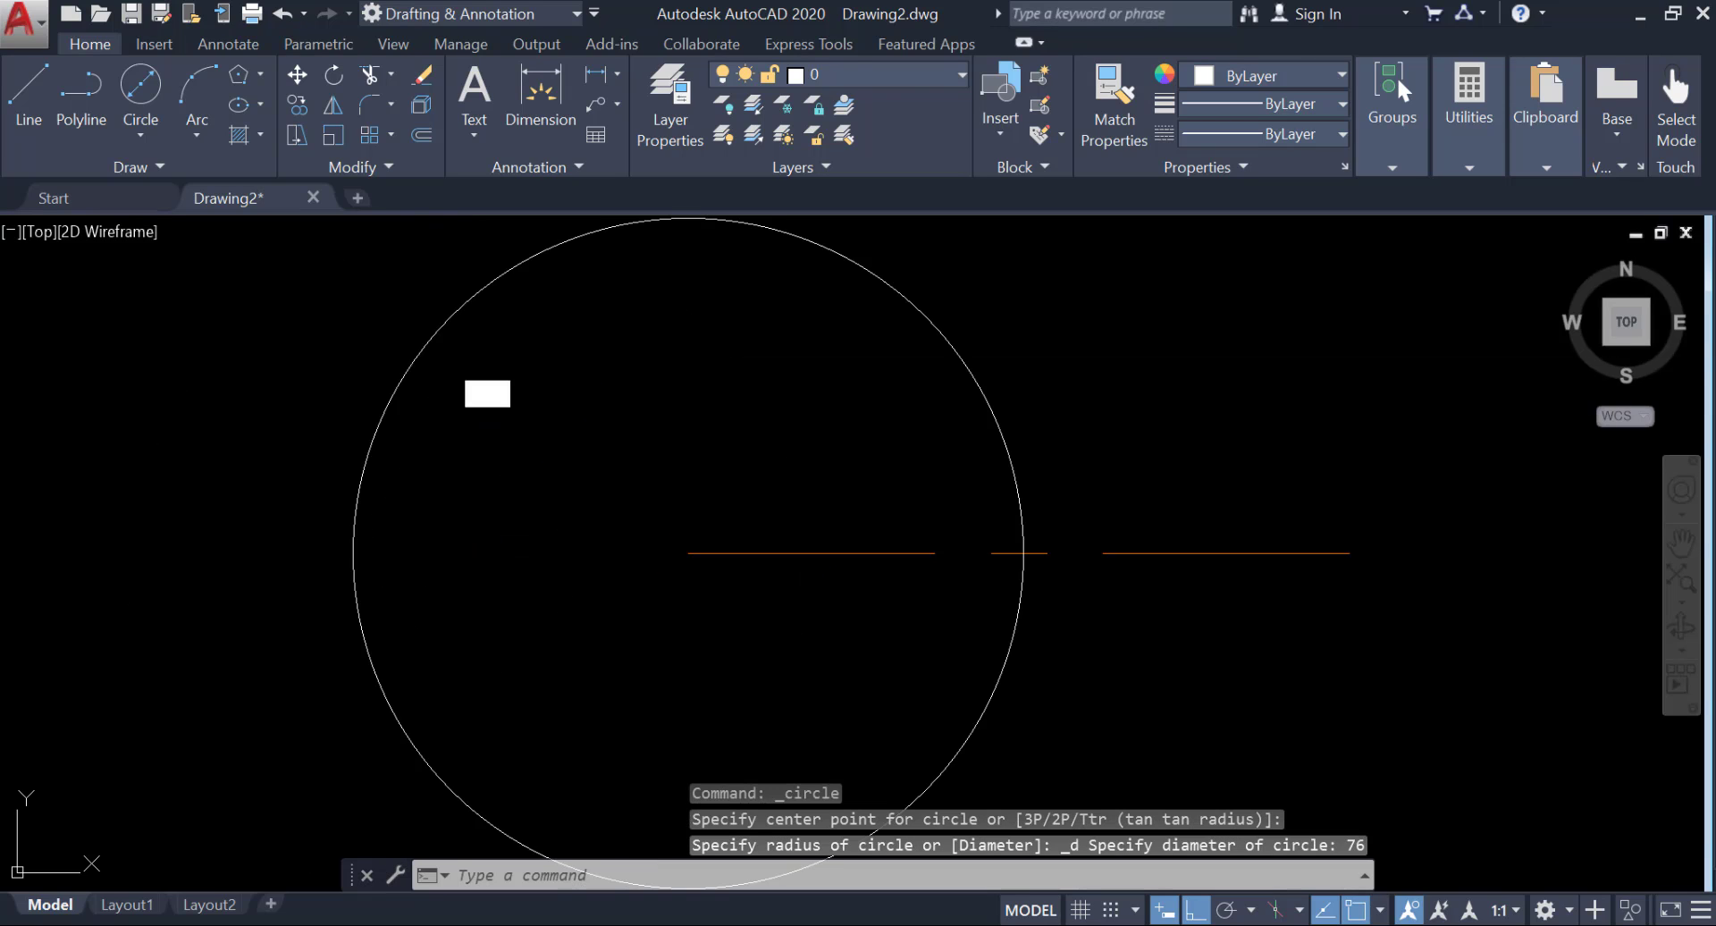
middle_click(445, 359)
middle_click(445, 360)
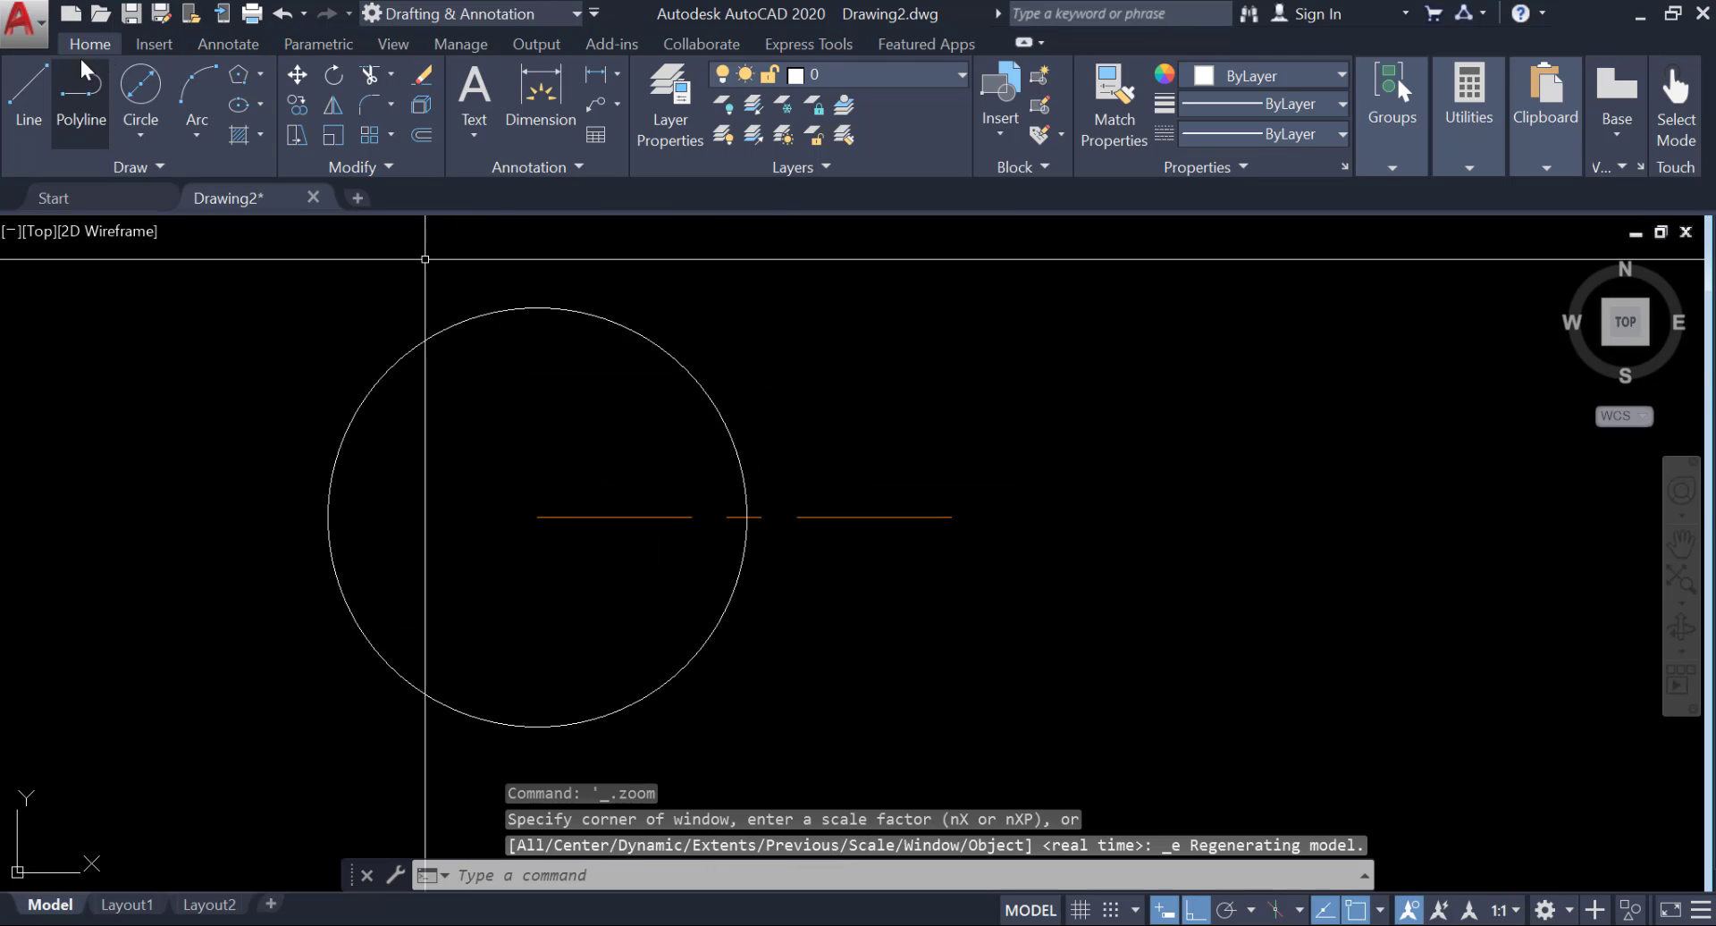
Draw a circle of diameter 16 centered on the center line's right endpoint.
click(138, 86)
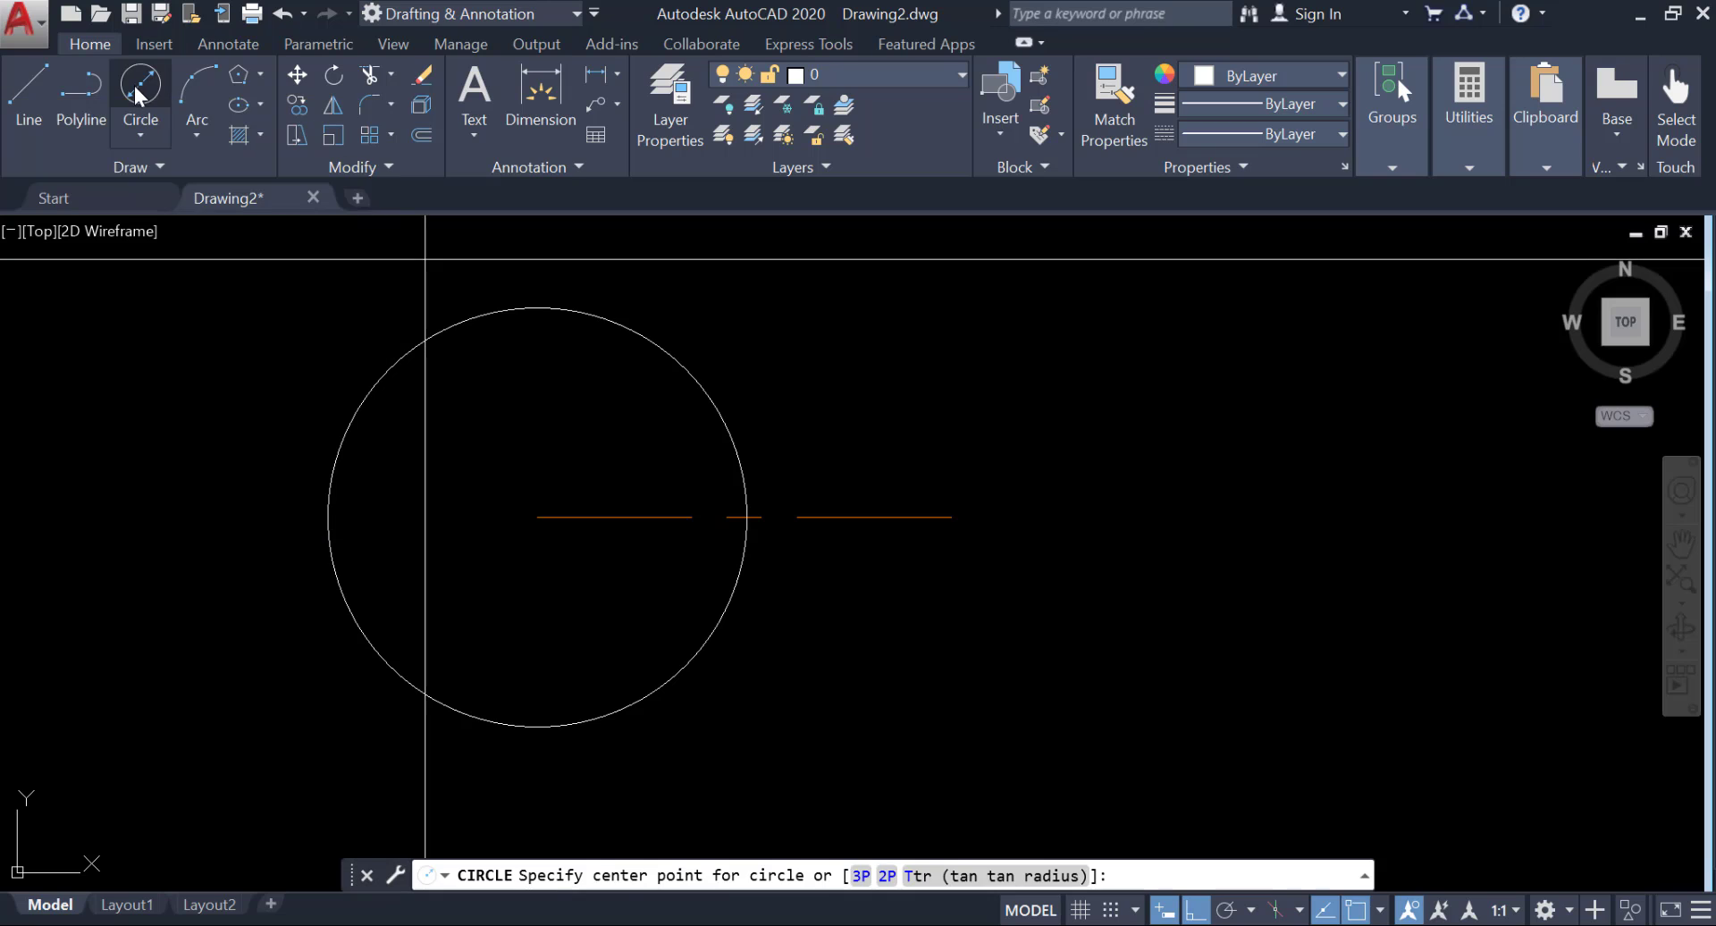
click(951, 517)
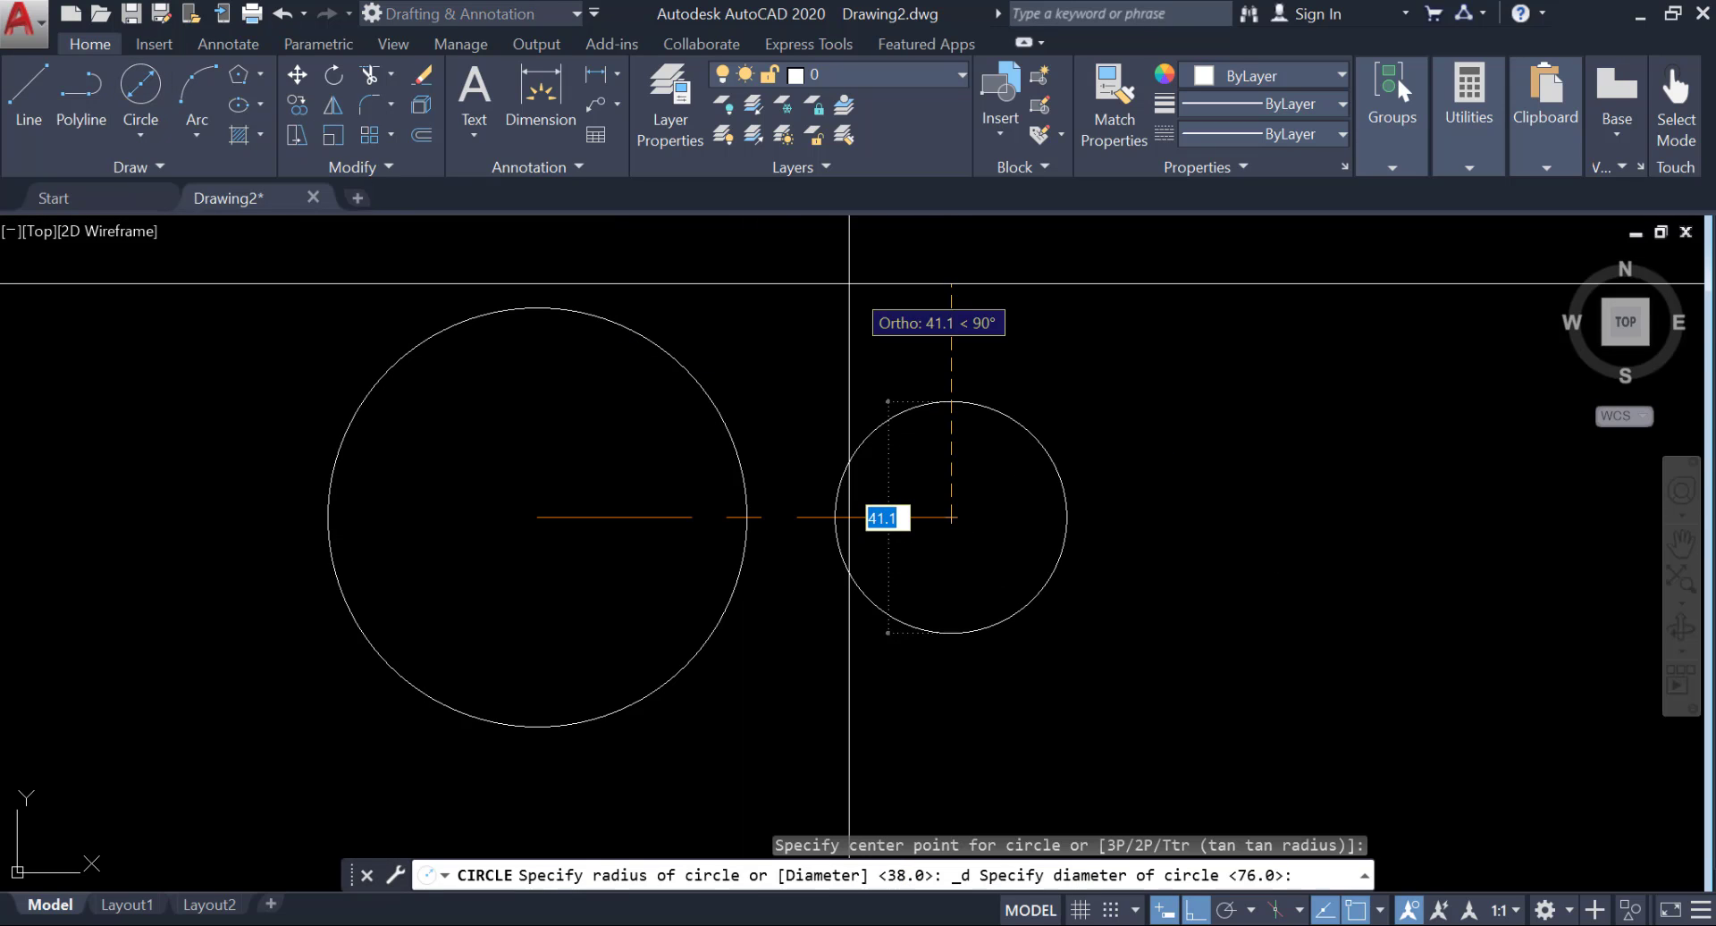
text(16)
key(Return)
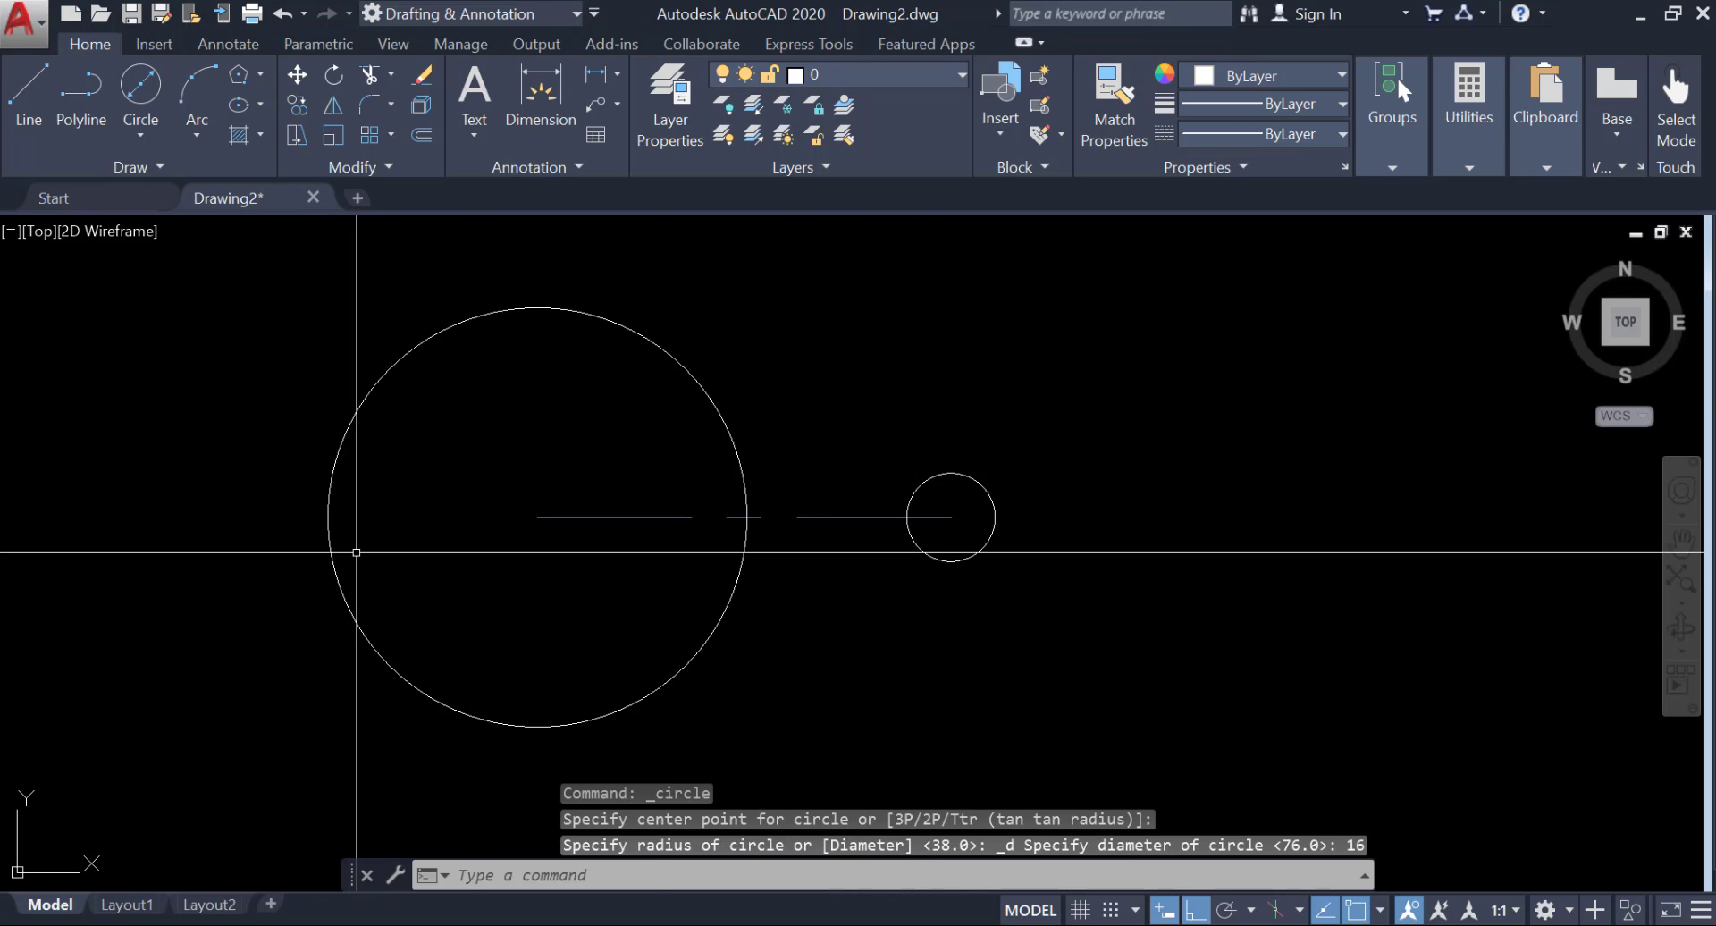
scroll(524, 426, down, 2)
middle_drag(525, 426, 648, 416)
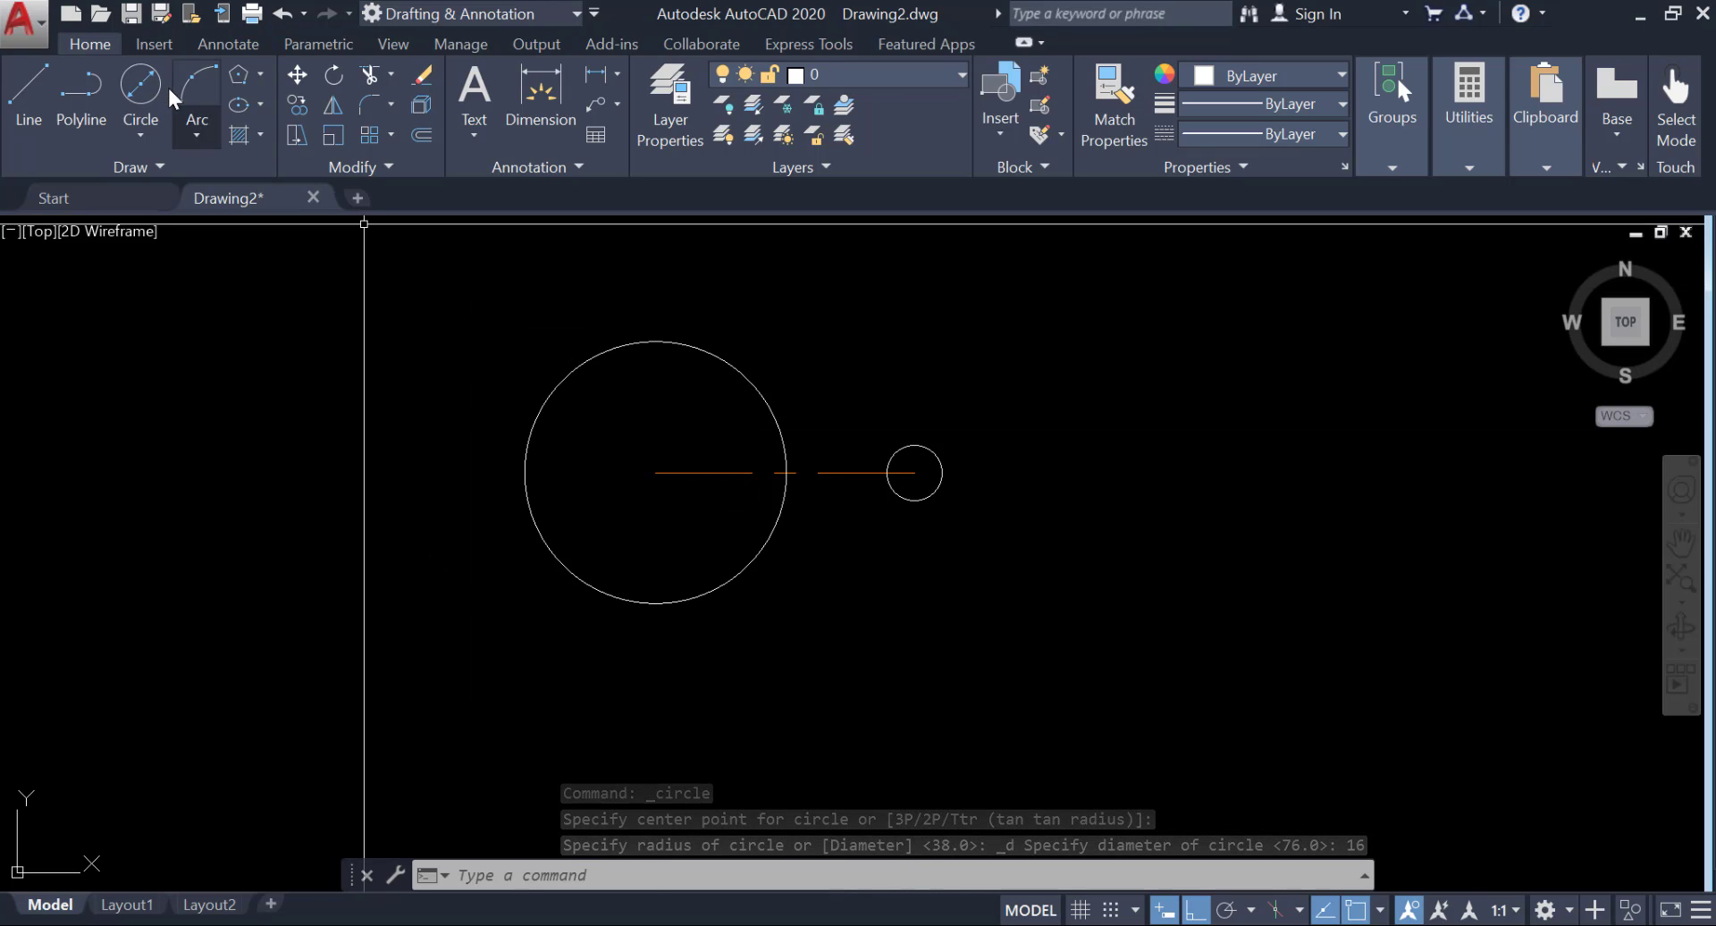
Draw a circle of radius 47 concentric with the 76-diameter circle.
click(130, 132)
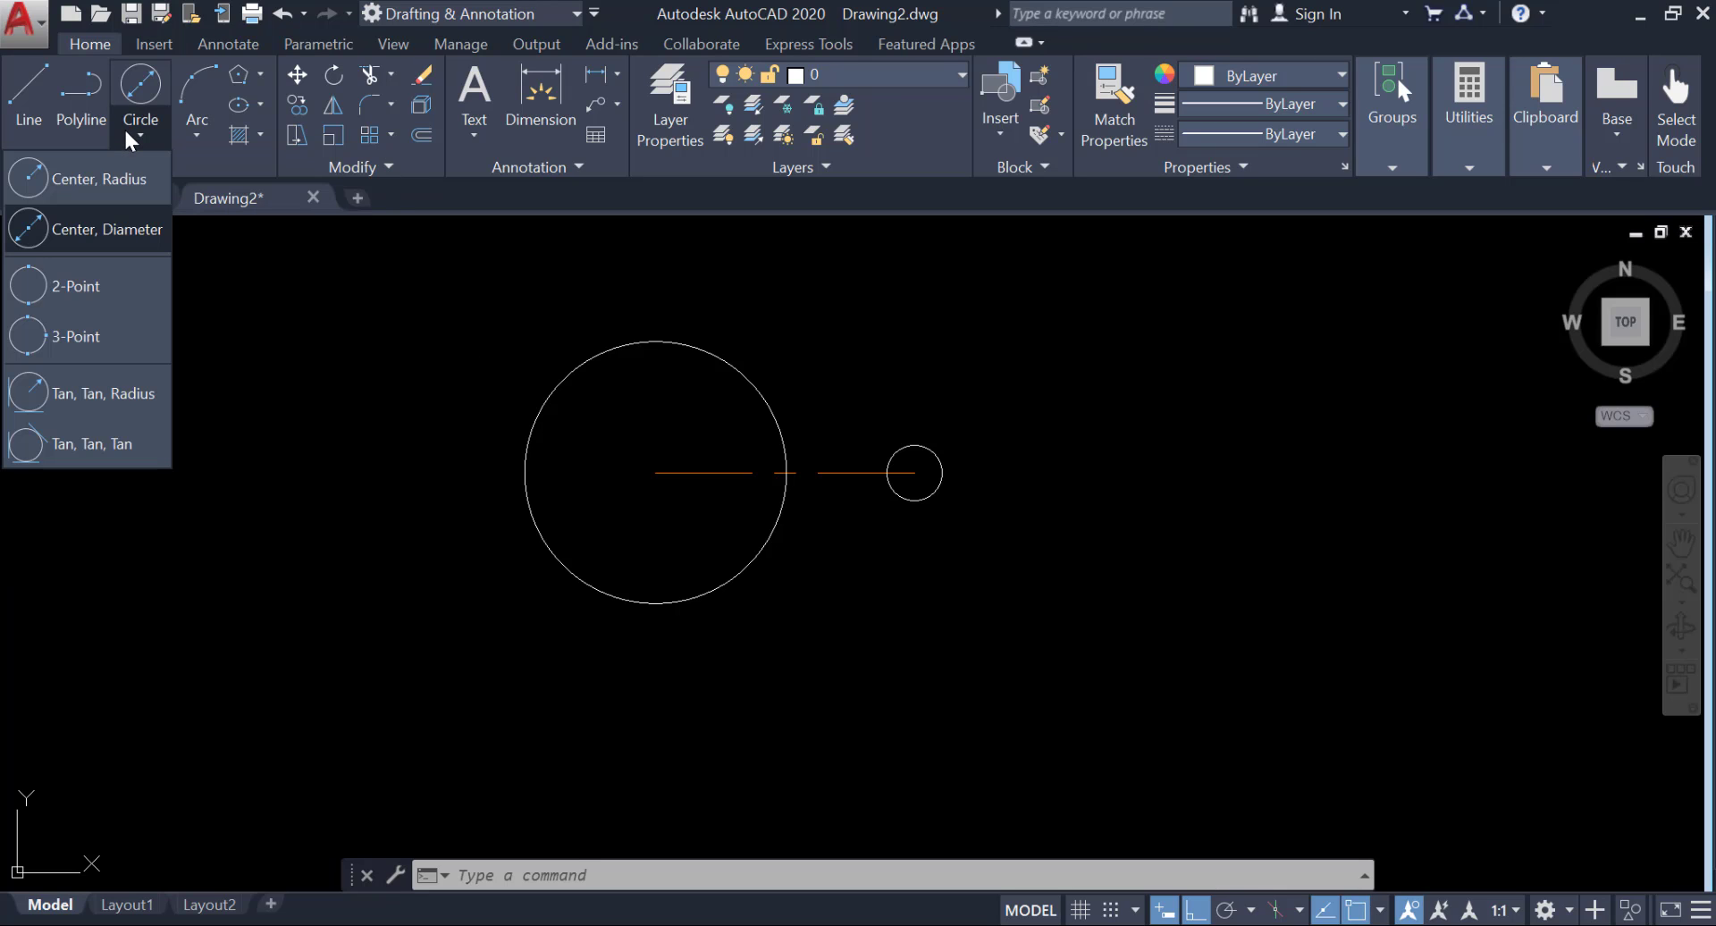
click(113, 161)
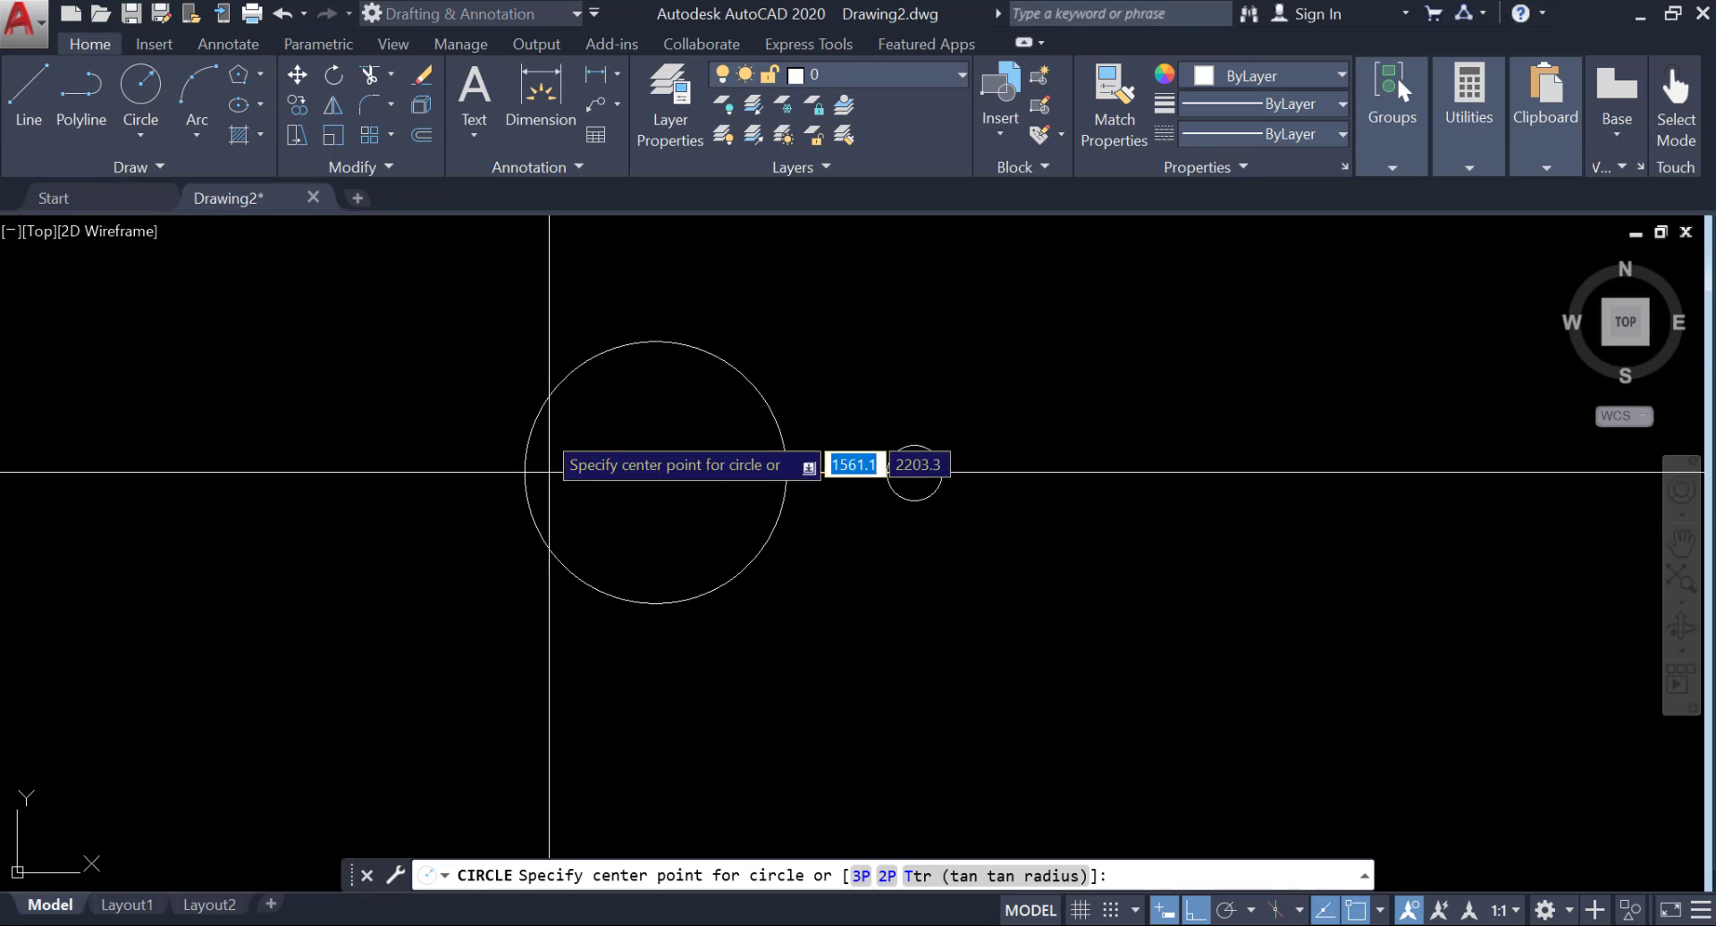
click(655, 472)
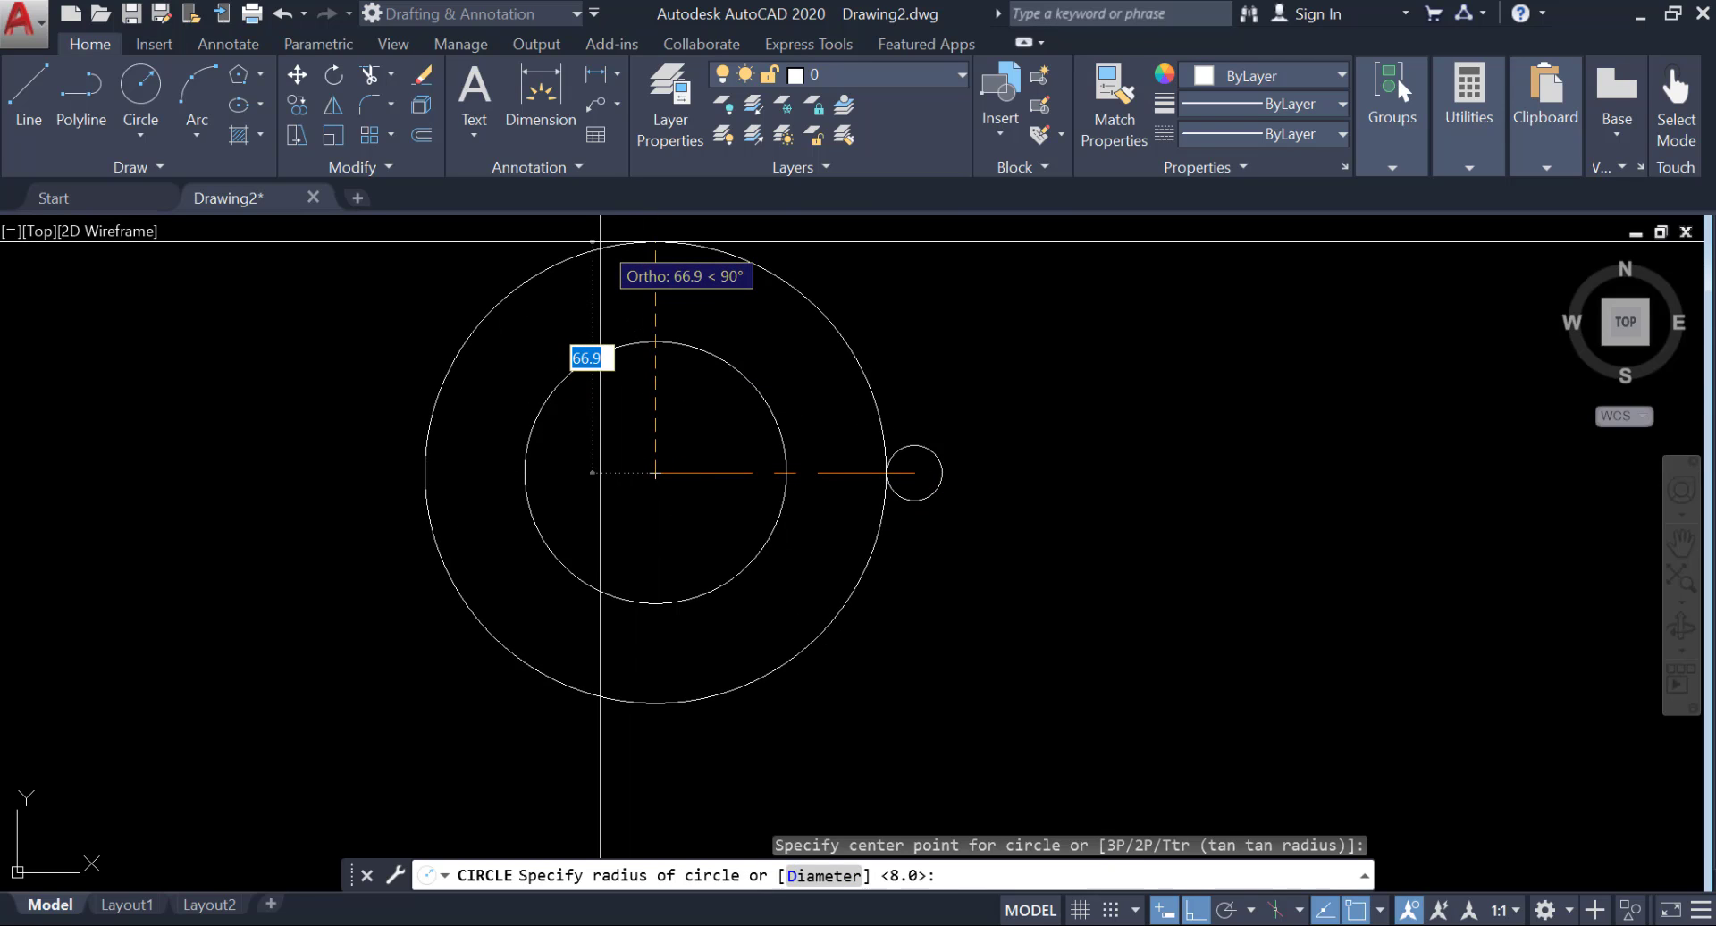
text(47)
key(Return)
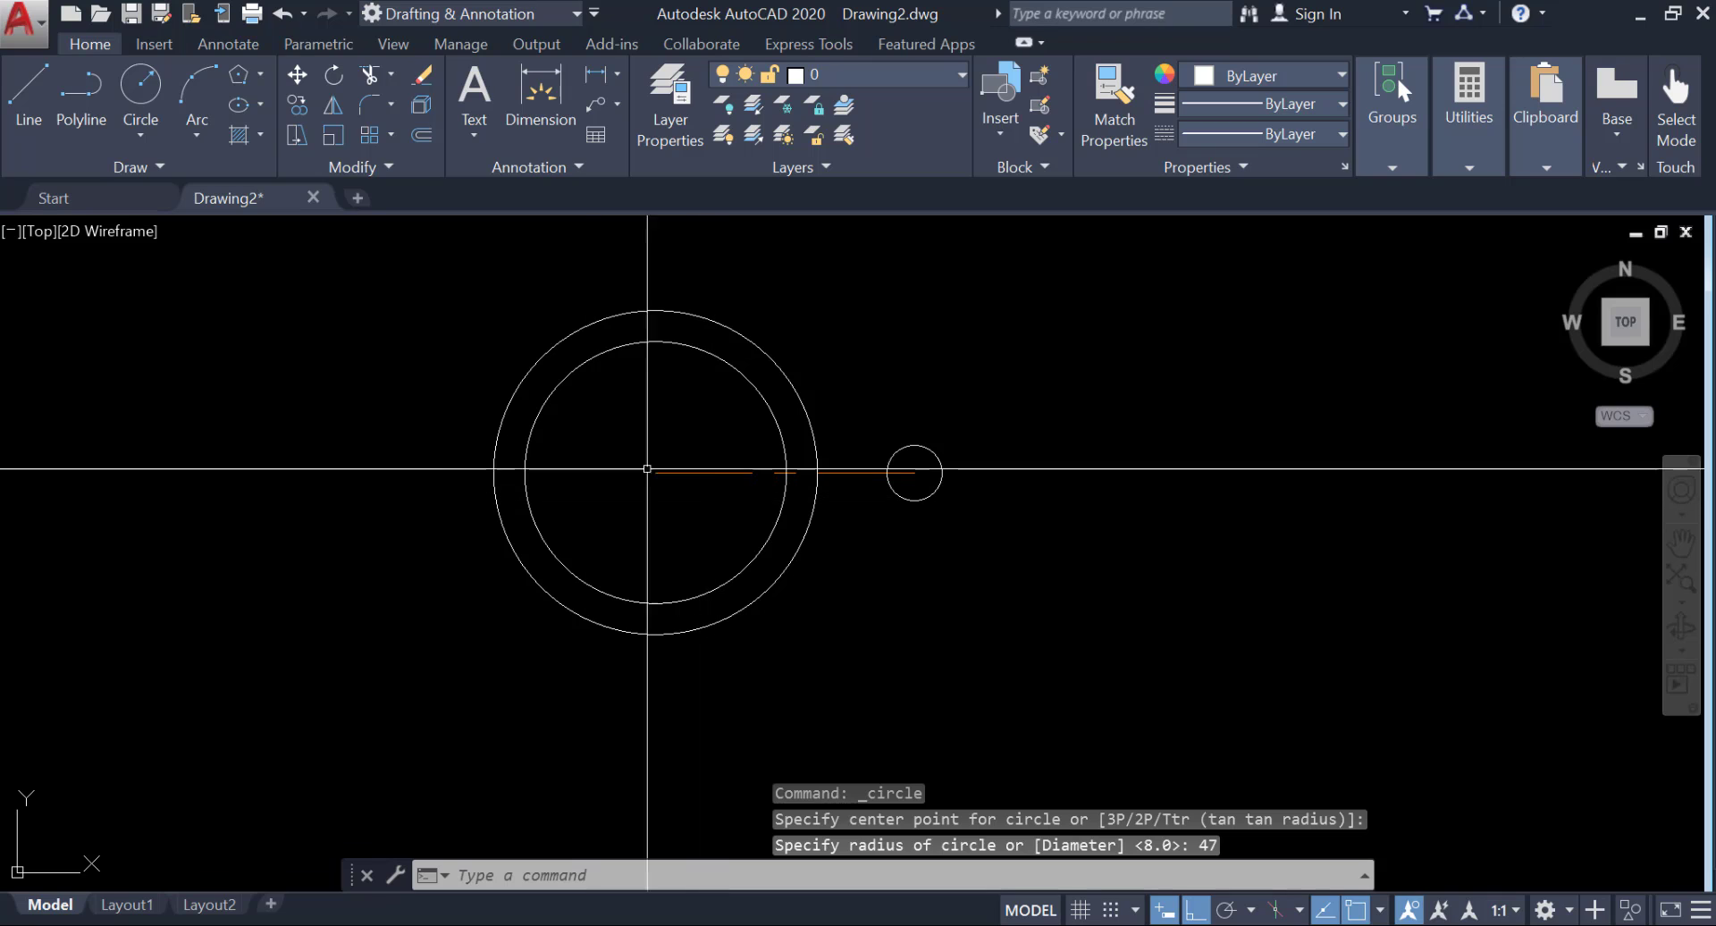
Draw a circle of radius 20 concentric with the small circle at the center line's right endpoint.
click(141, 88)
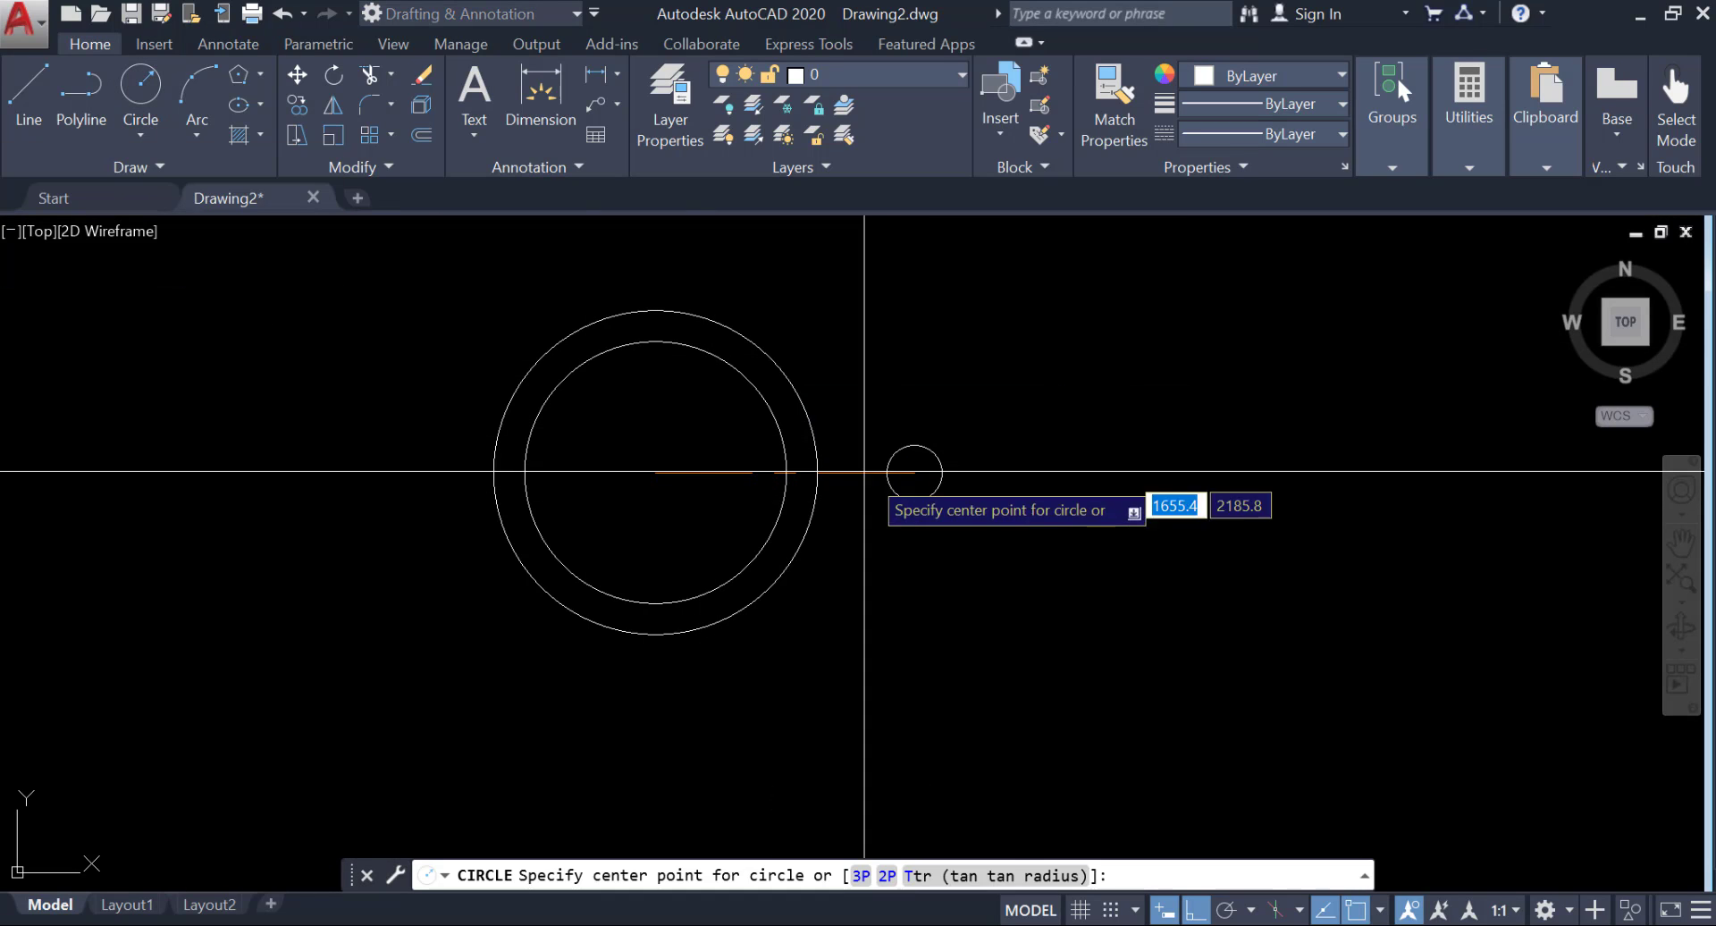
click(914, 473)
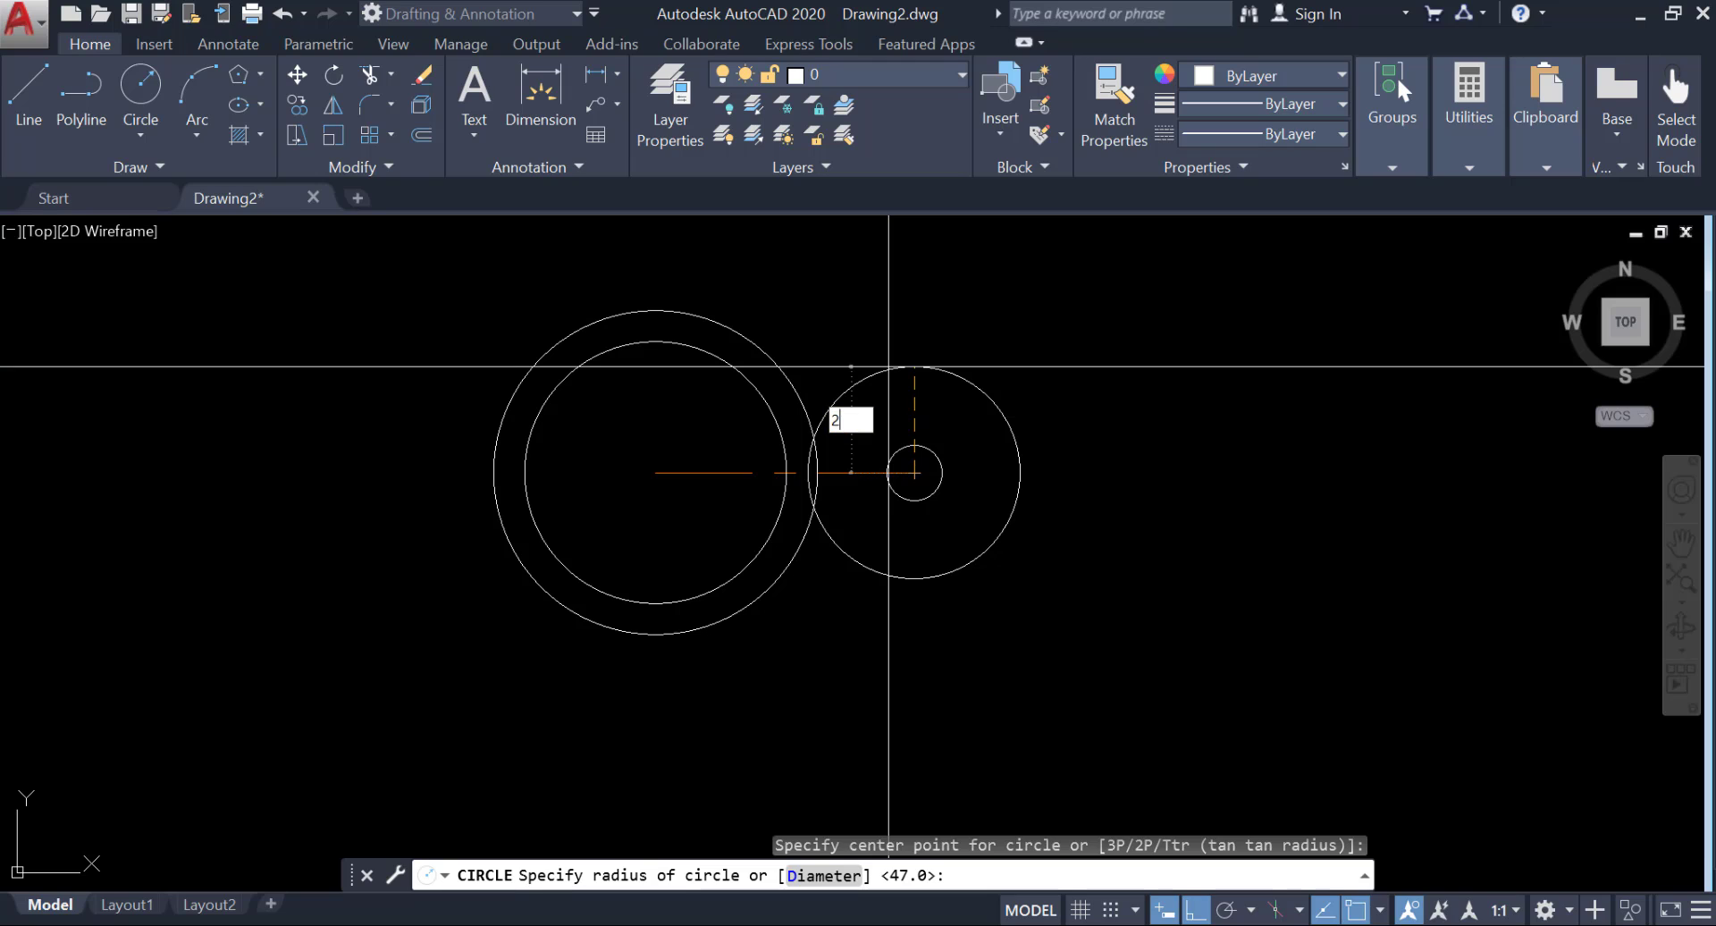
key(Return)
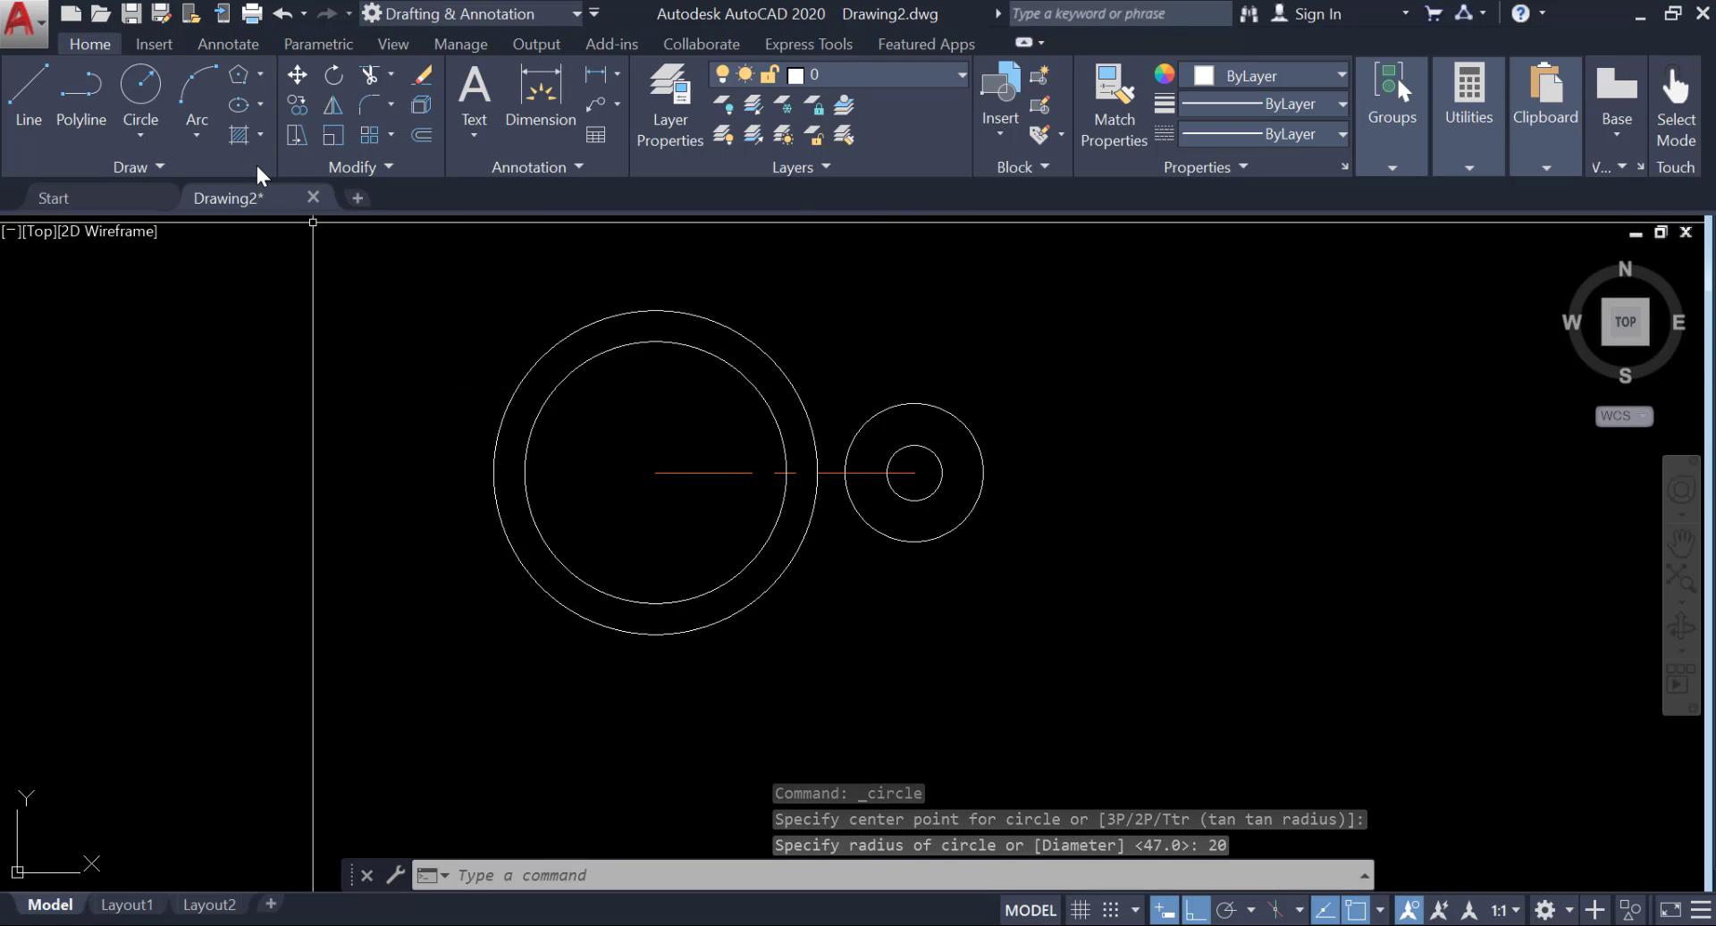
Make Center Line the current layer and draw connected lines from the large circles' center, 70 units left and 45 units down.
click(845, 80)
click(834, 138)
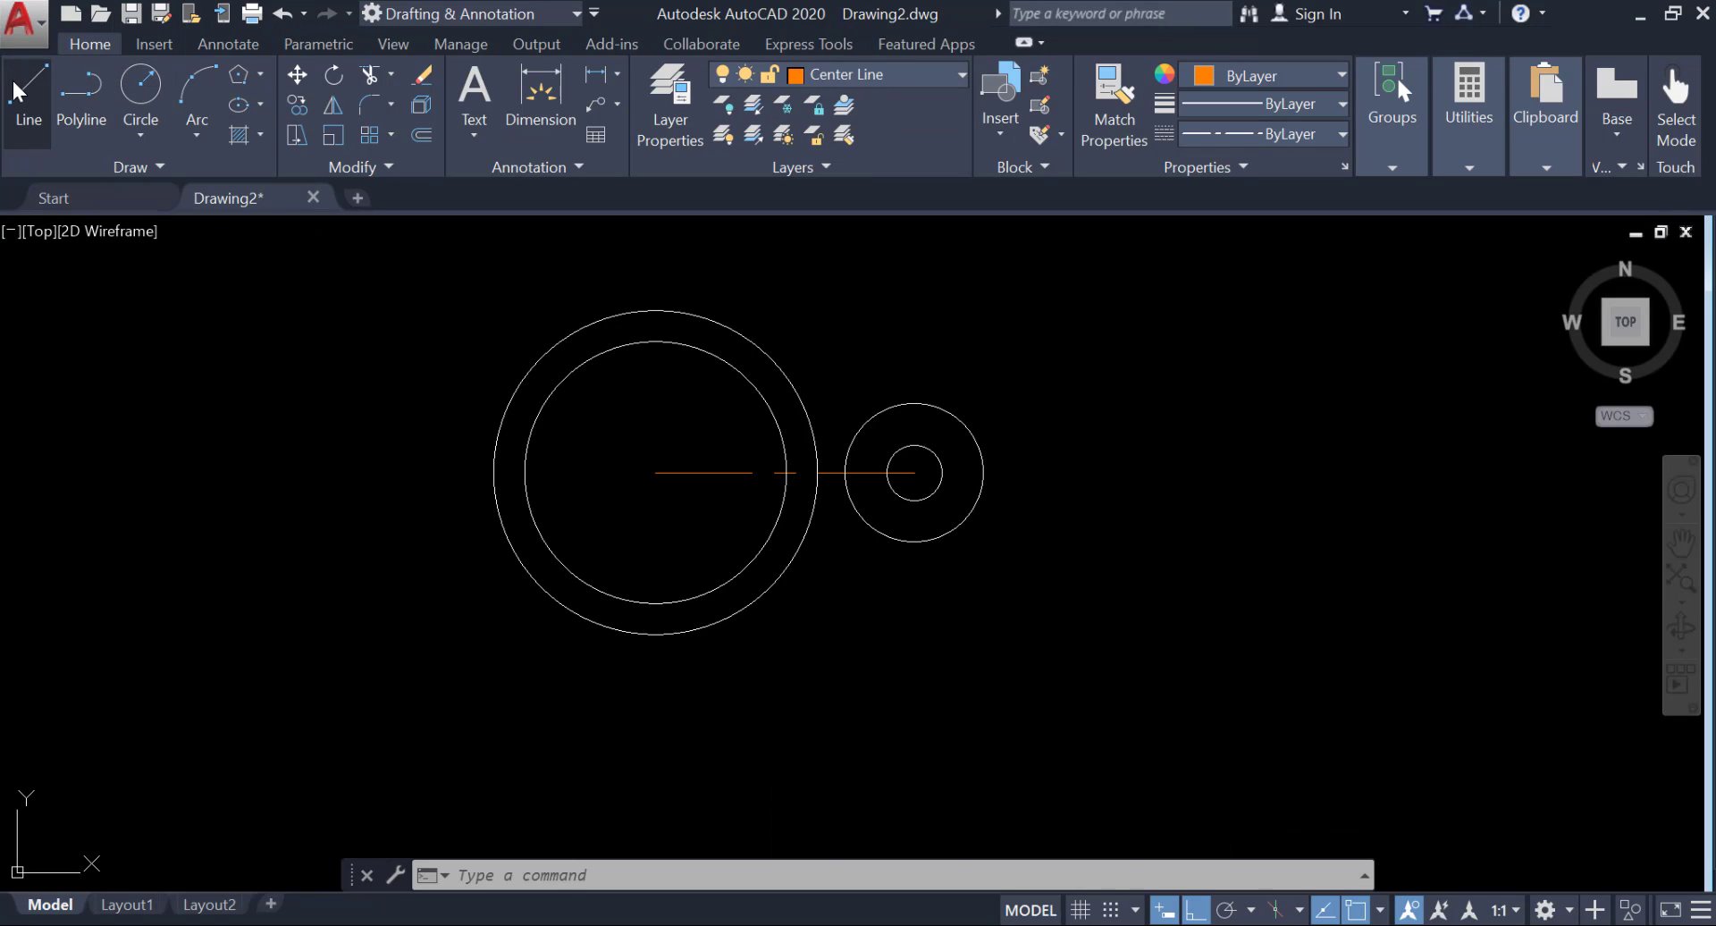
click(33, 100)
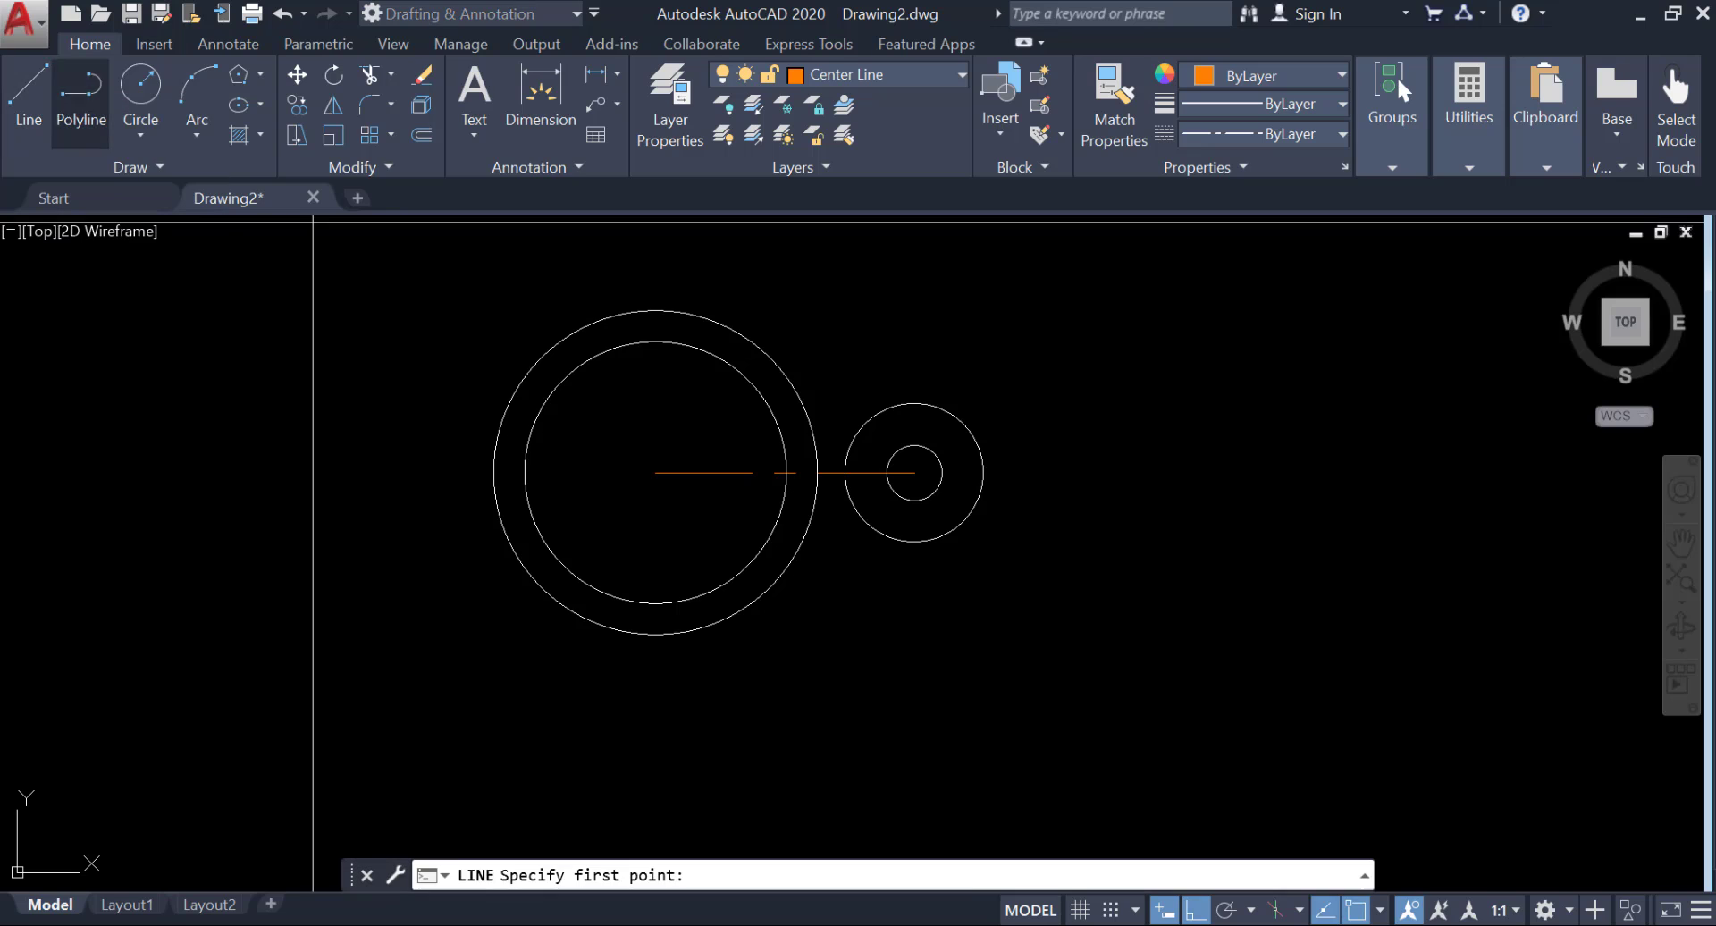
click(655, 472)
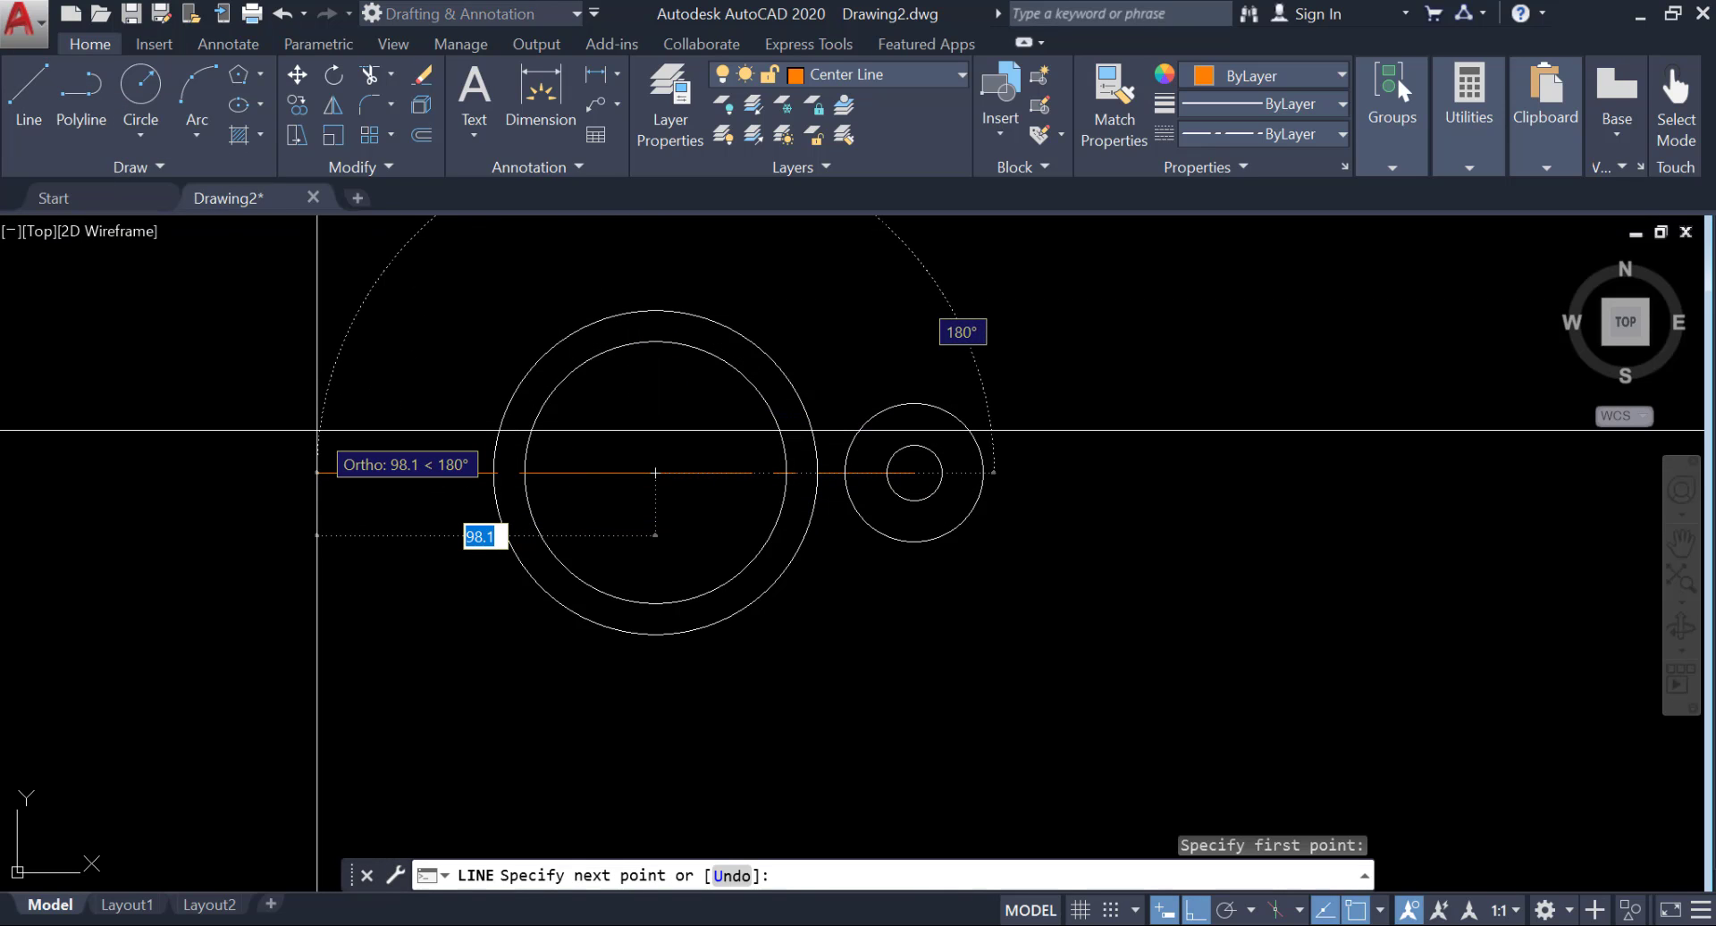
key(Return)
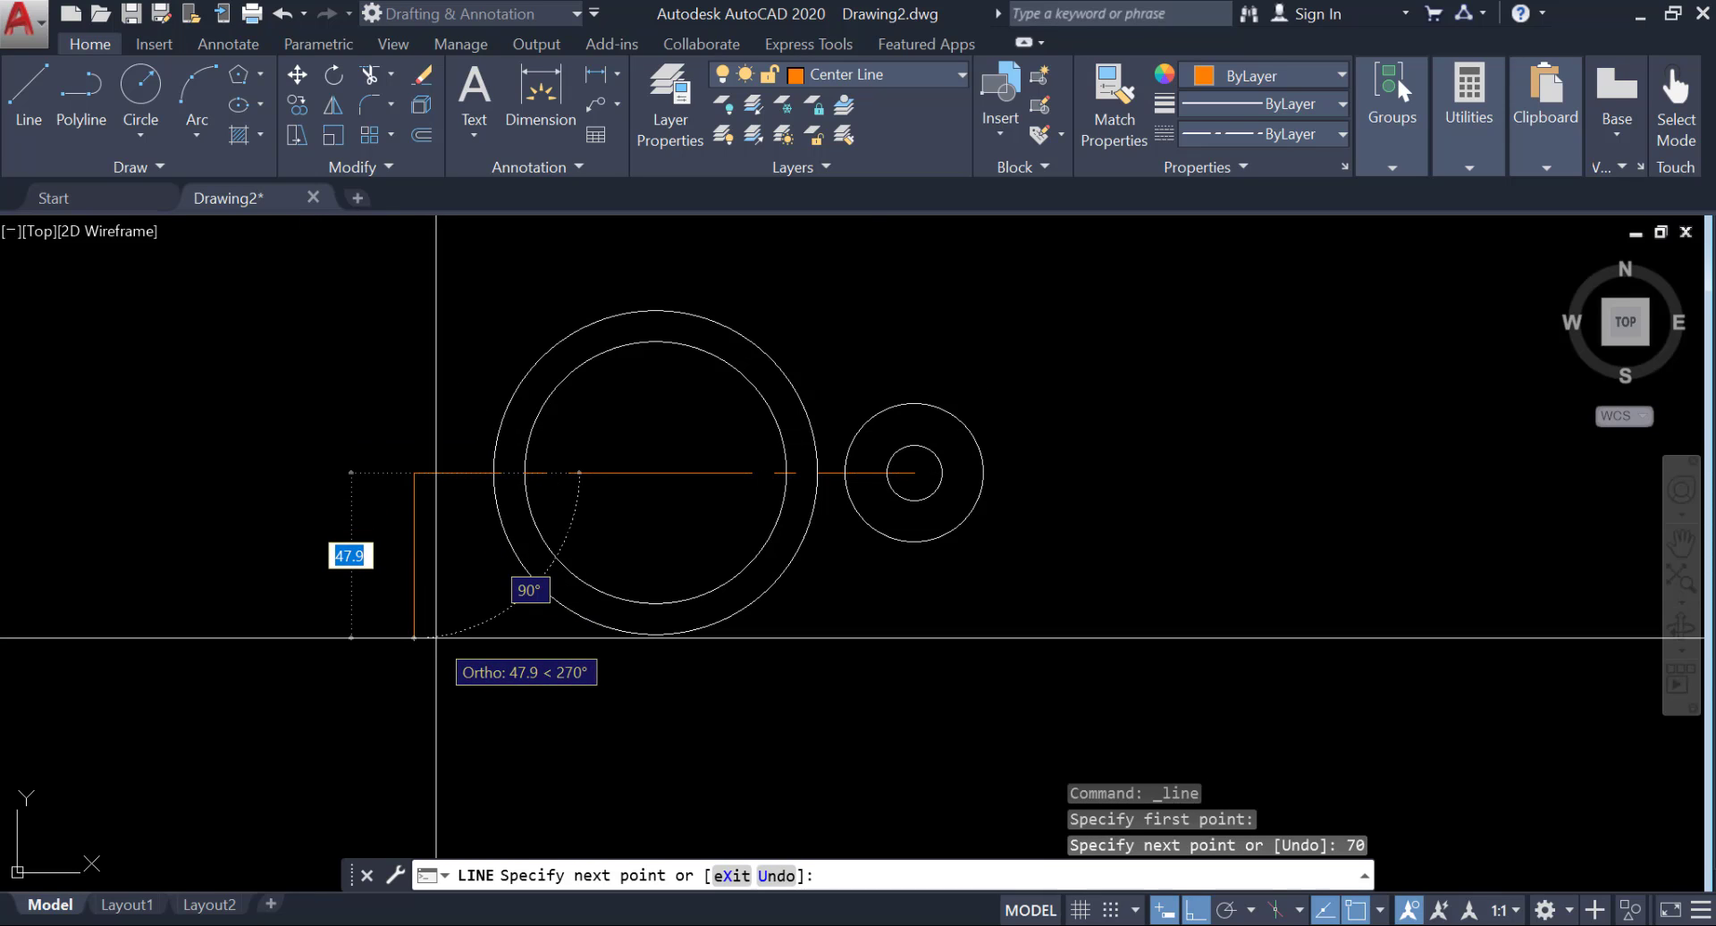
key(Return)
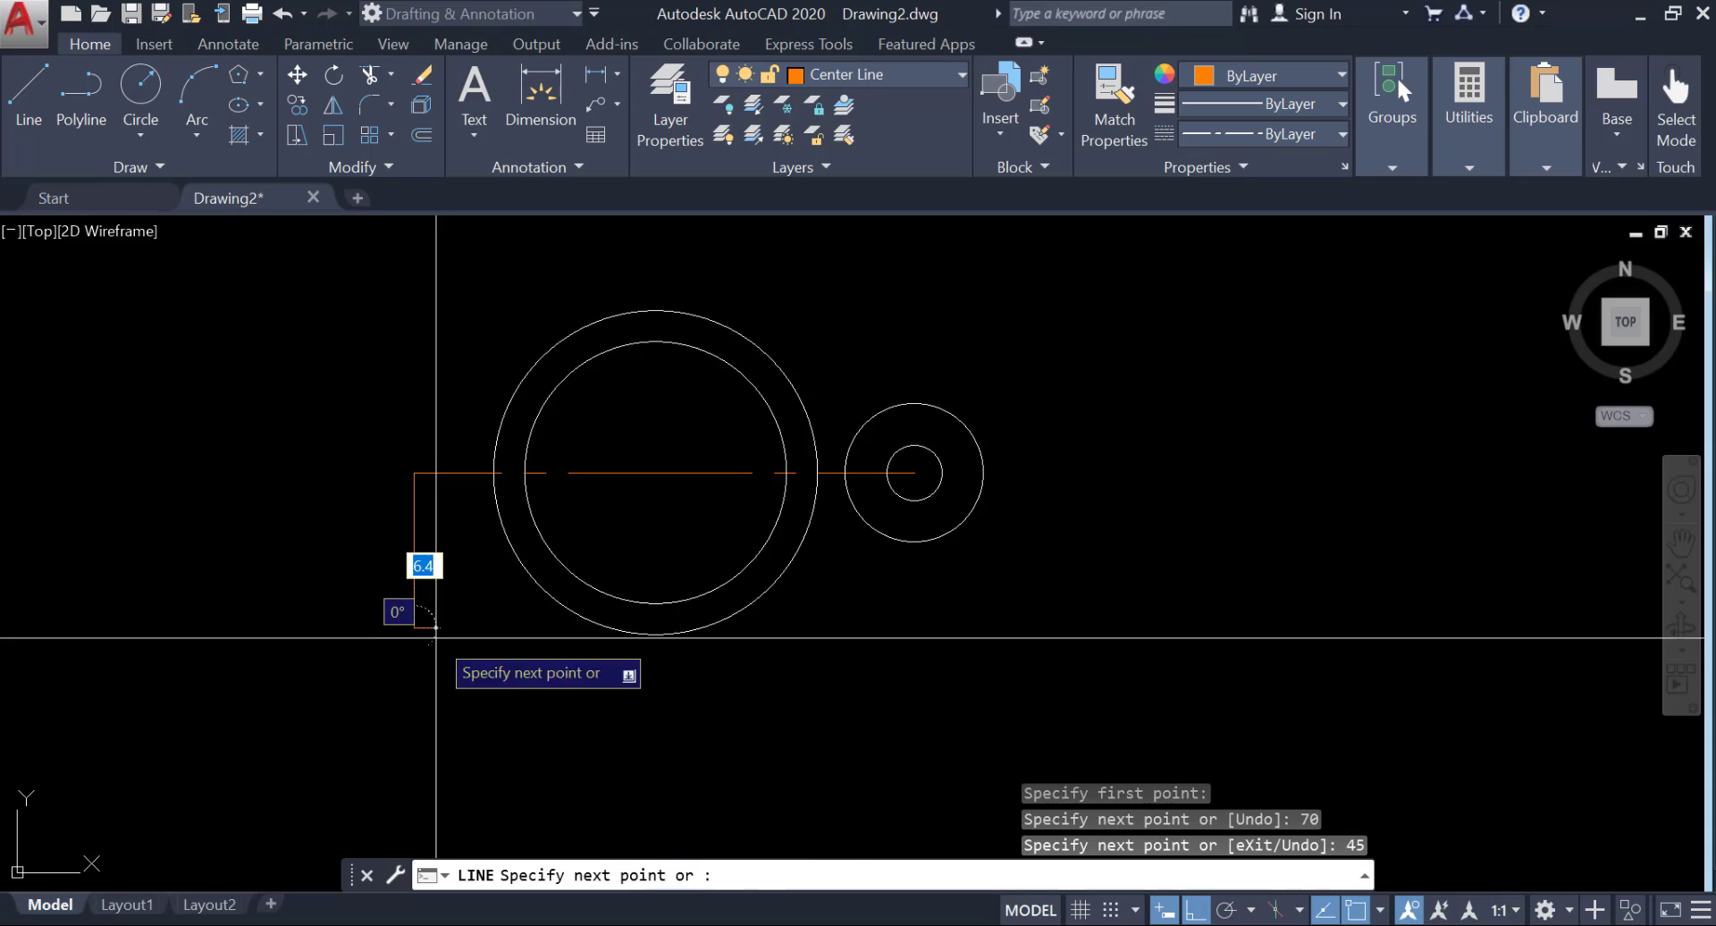
key(Return)
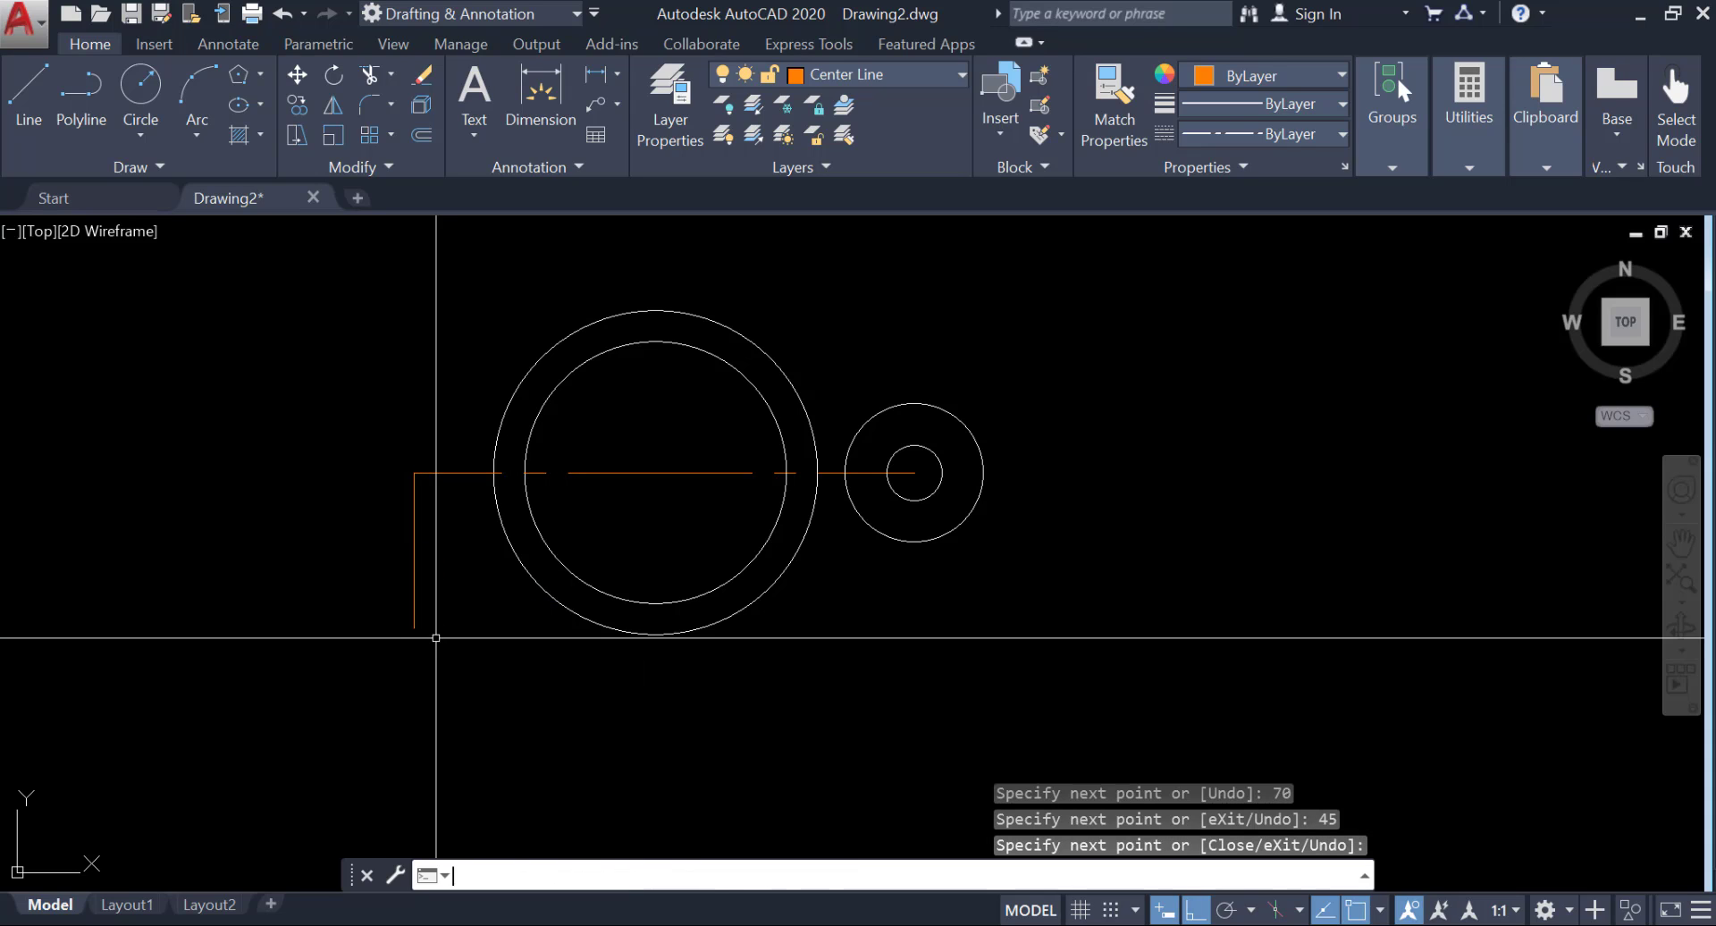
Make layer 0 current and draw a circle of diameter 16 centered on the vertical center line's lower endpoint.
click(136, 129)
click(125, 234)
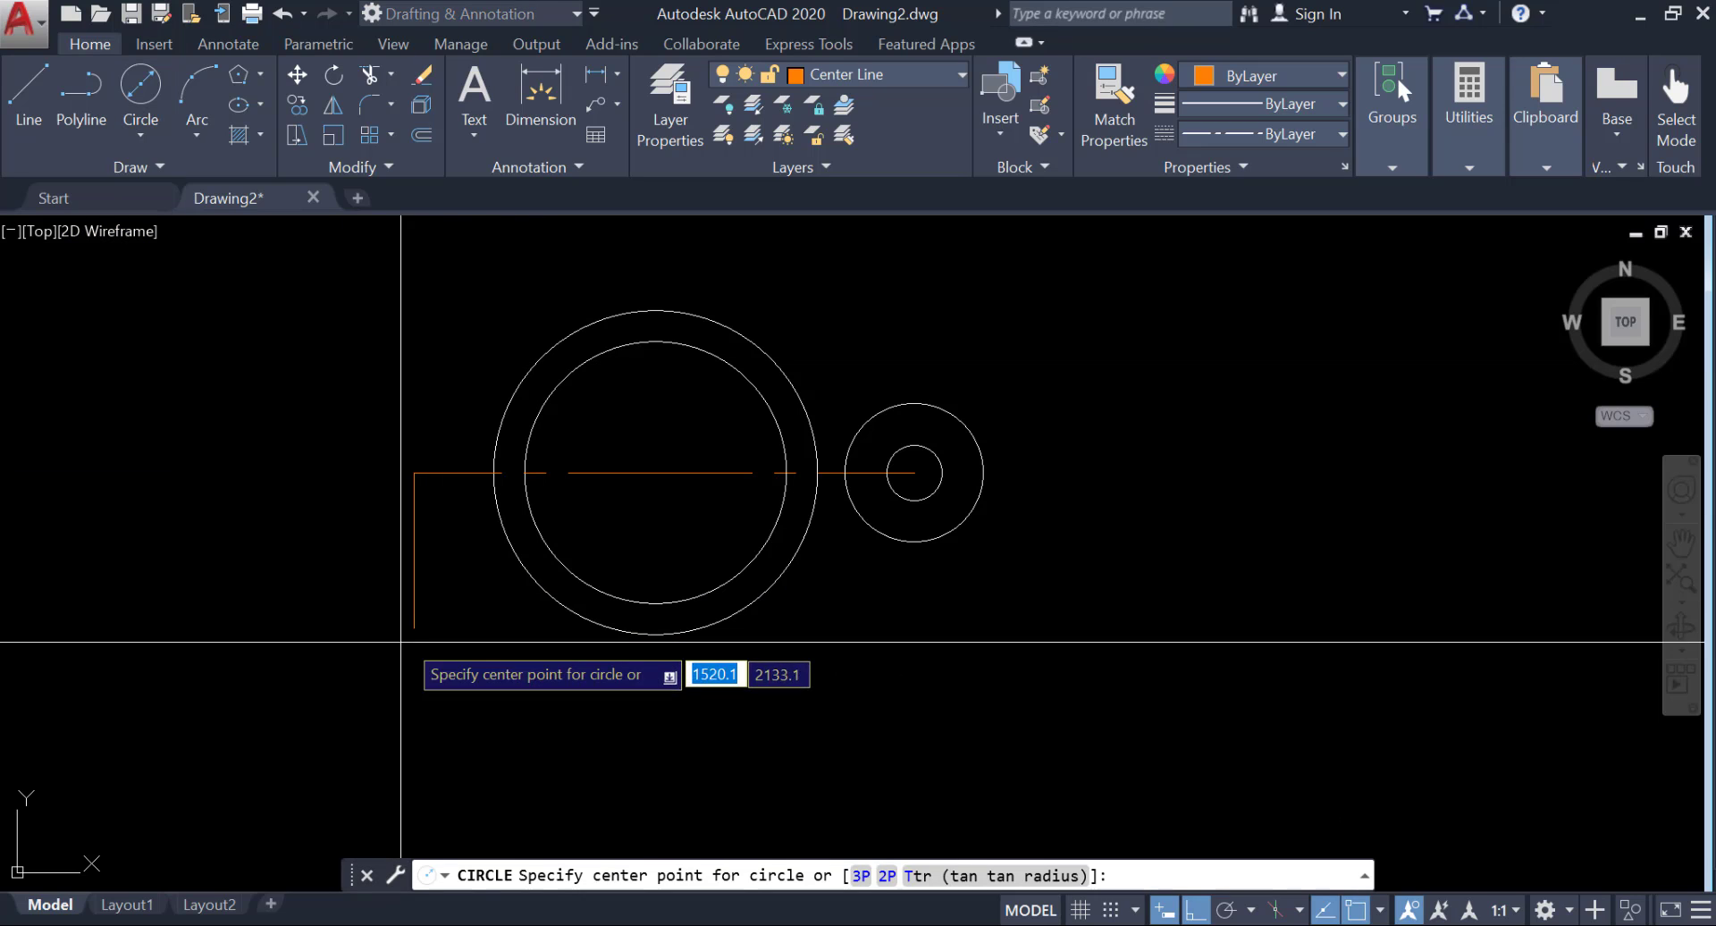
click(833, 77)
click(828, 109)
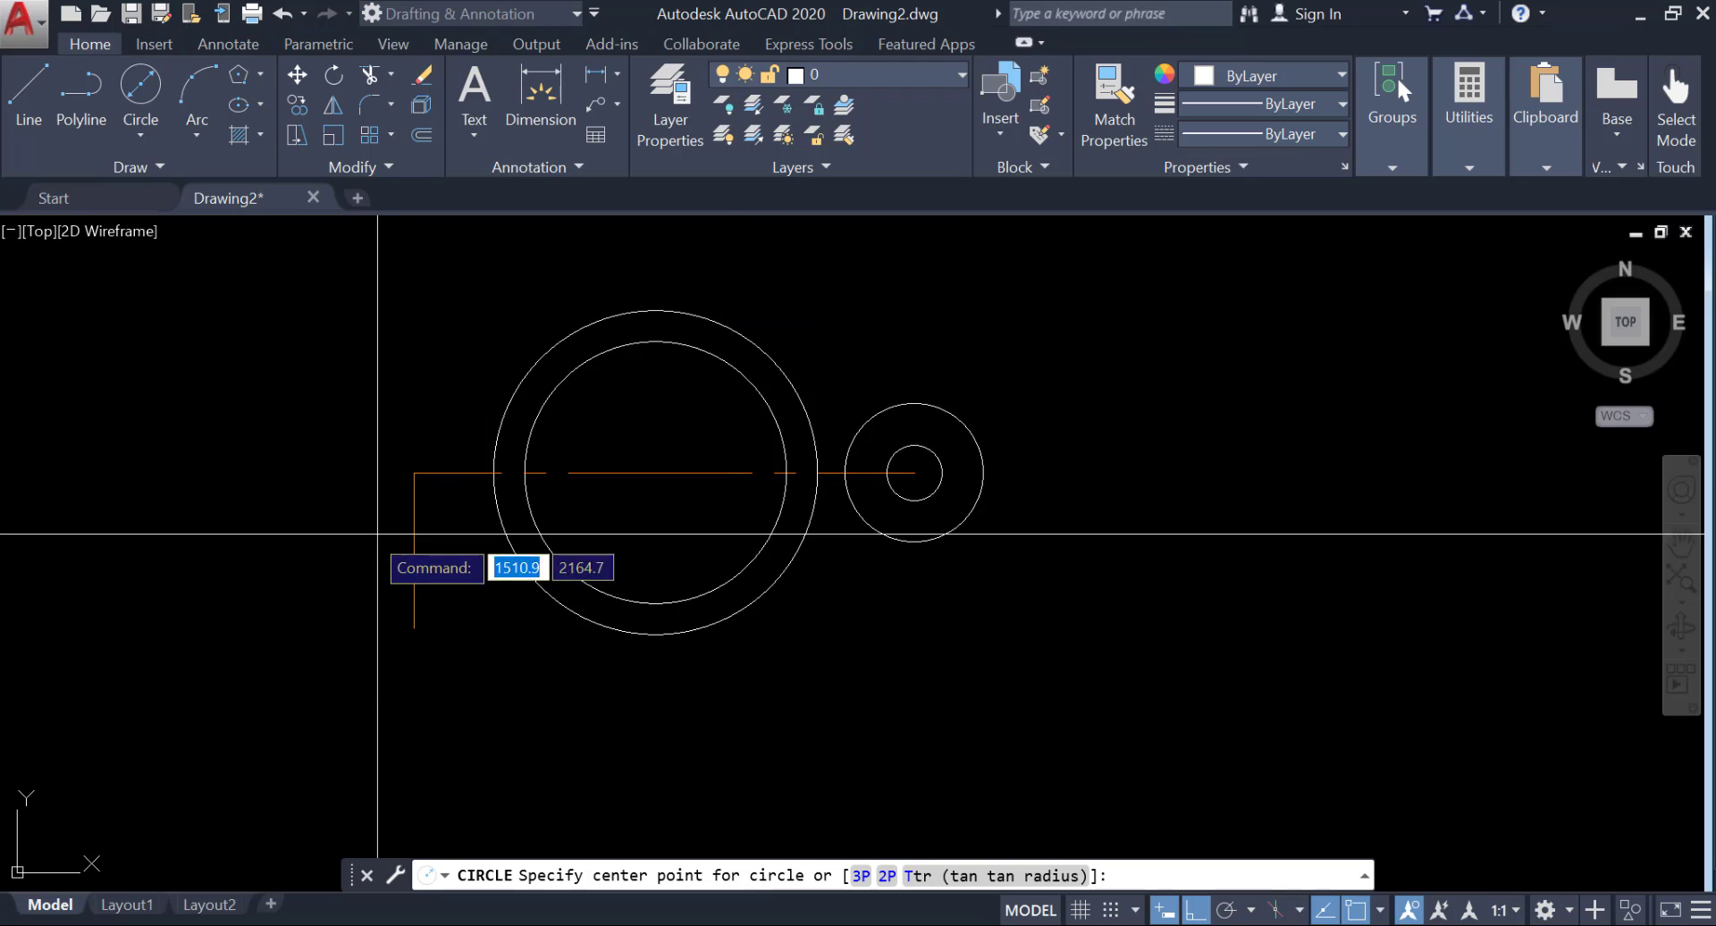
click(414, 628)
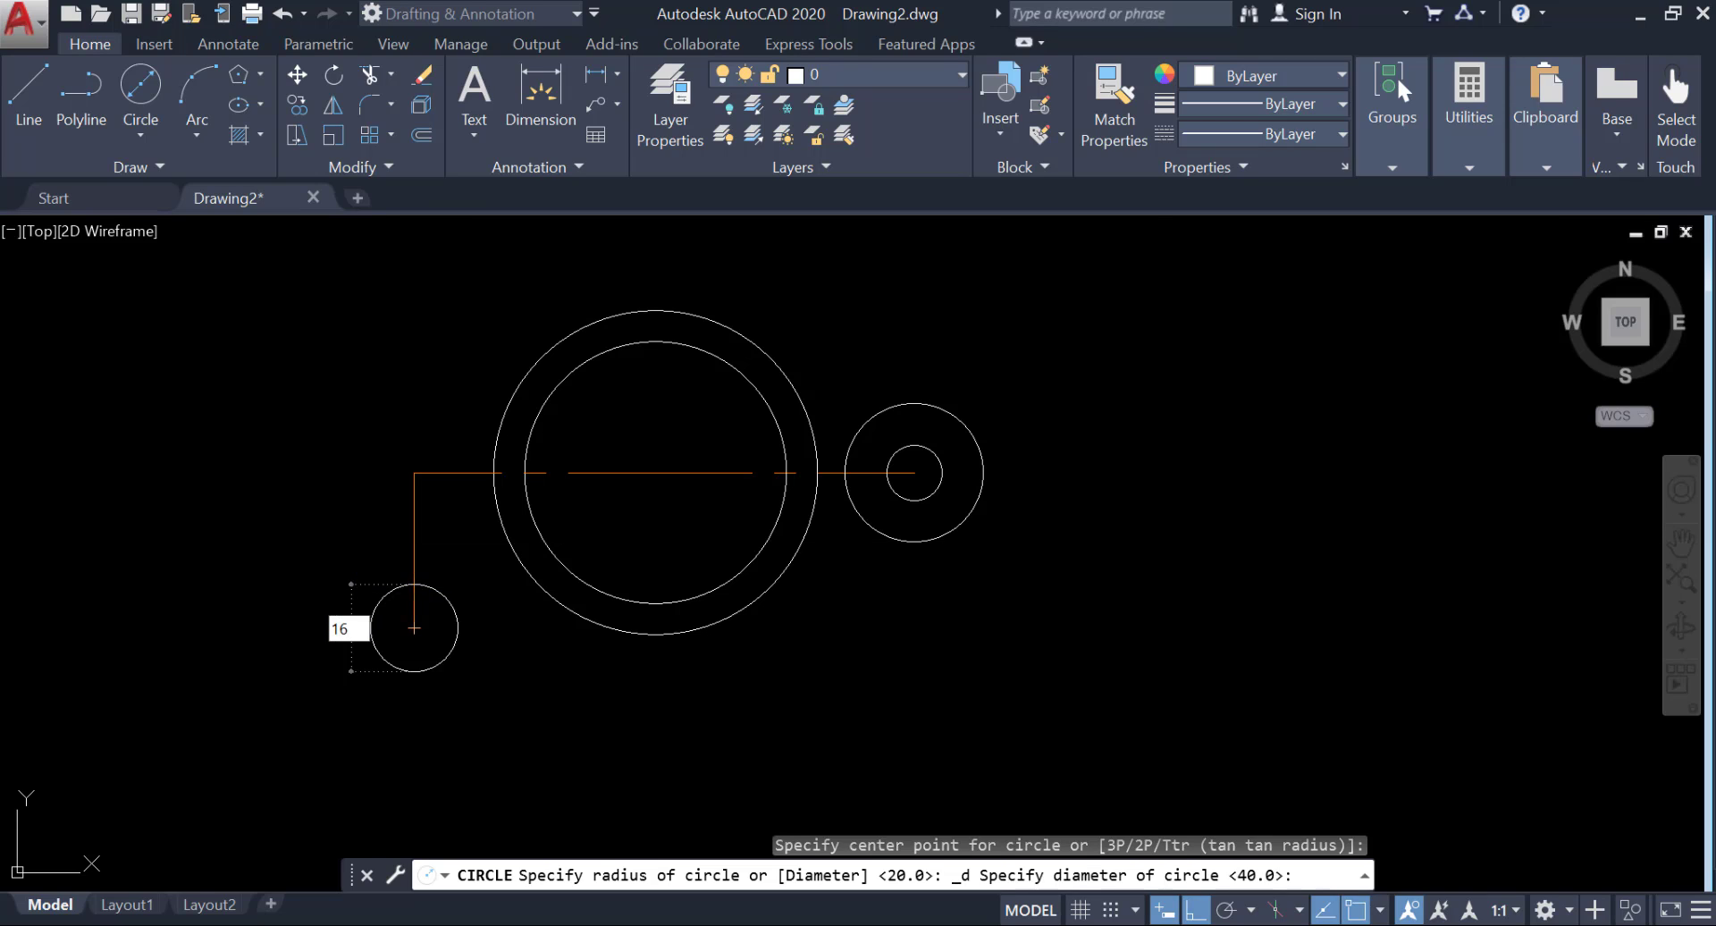
key(Return)
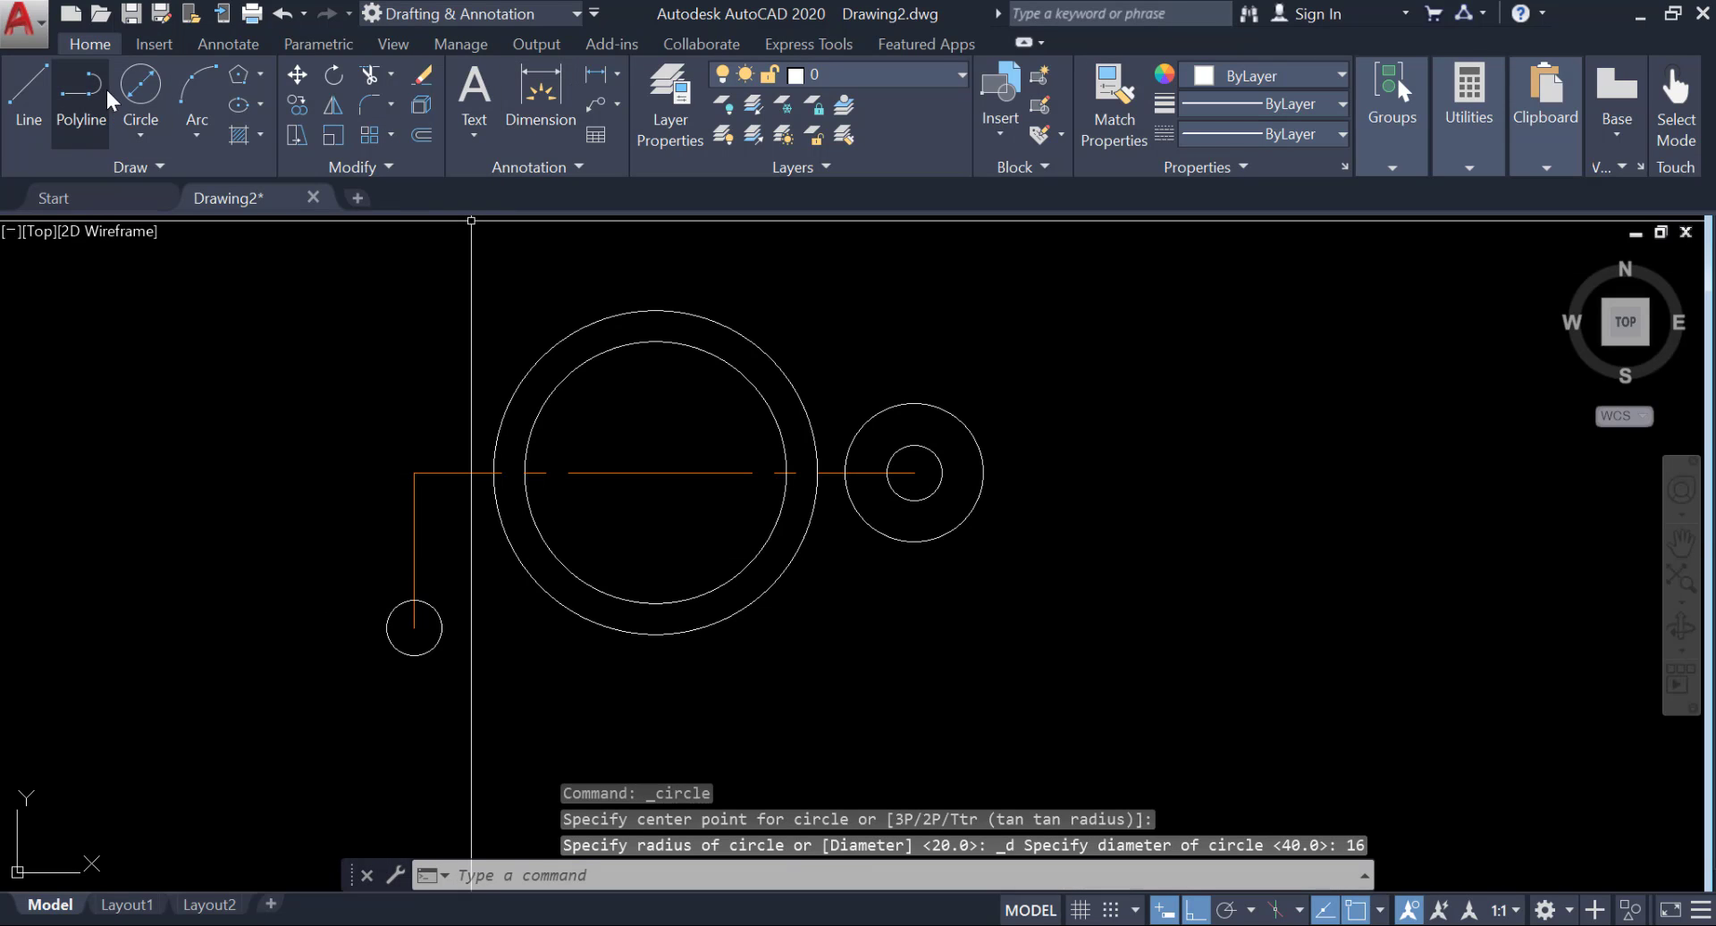
click(139, 98)
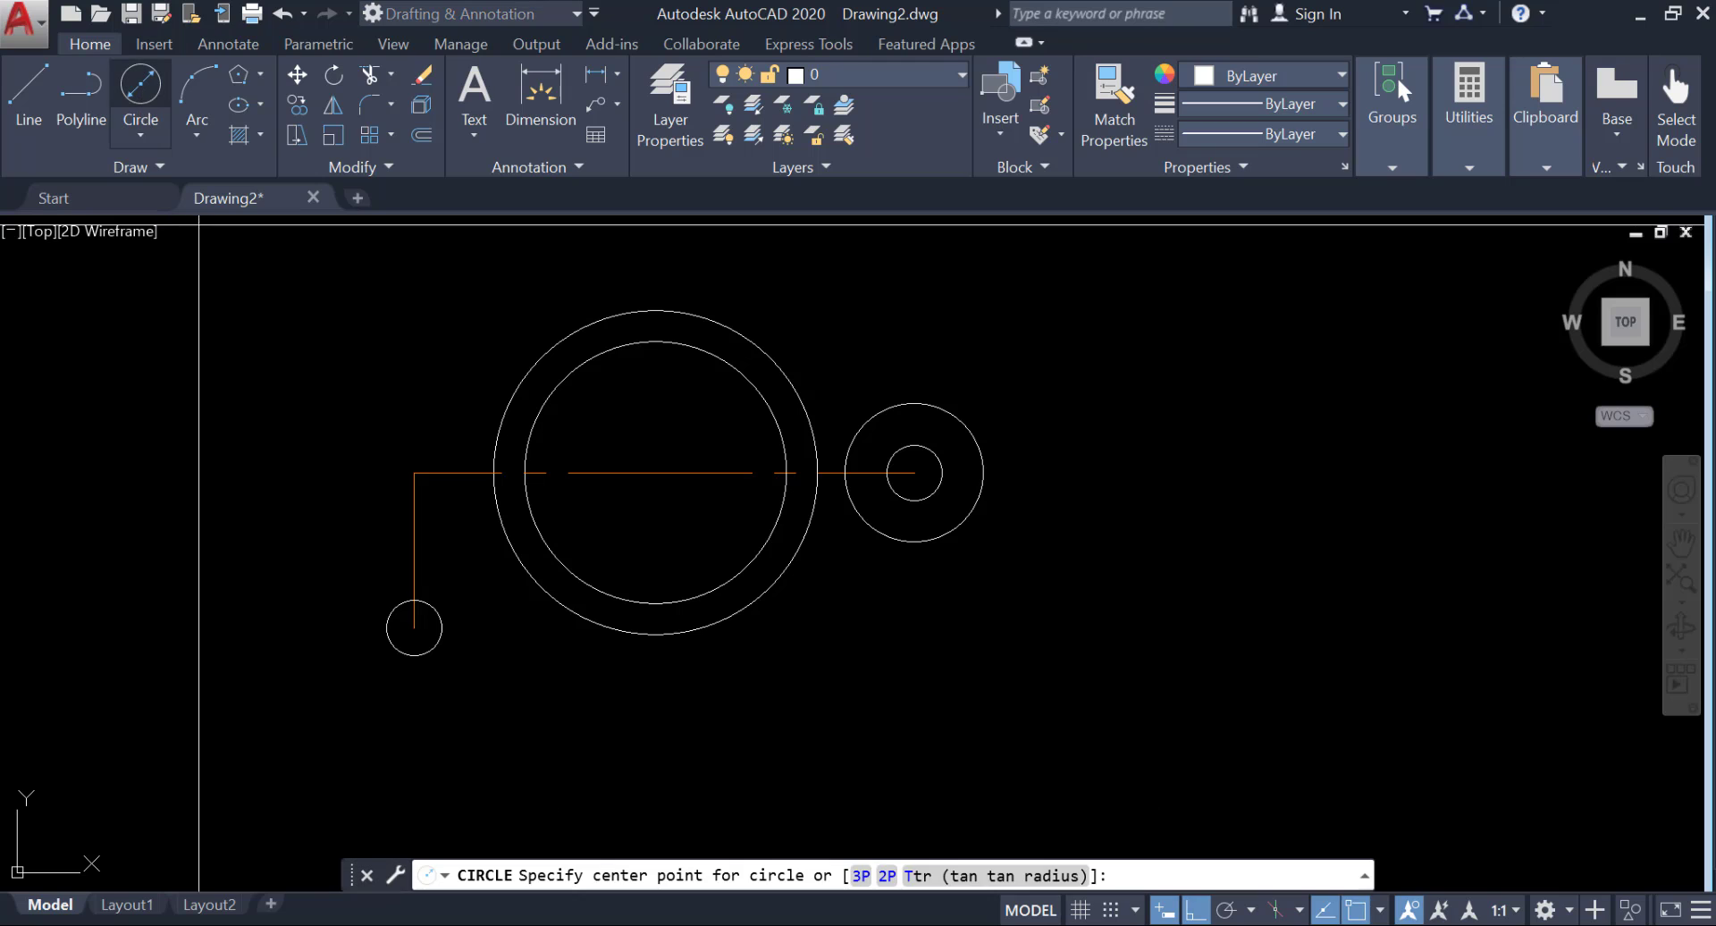
click(413, 629)
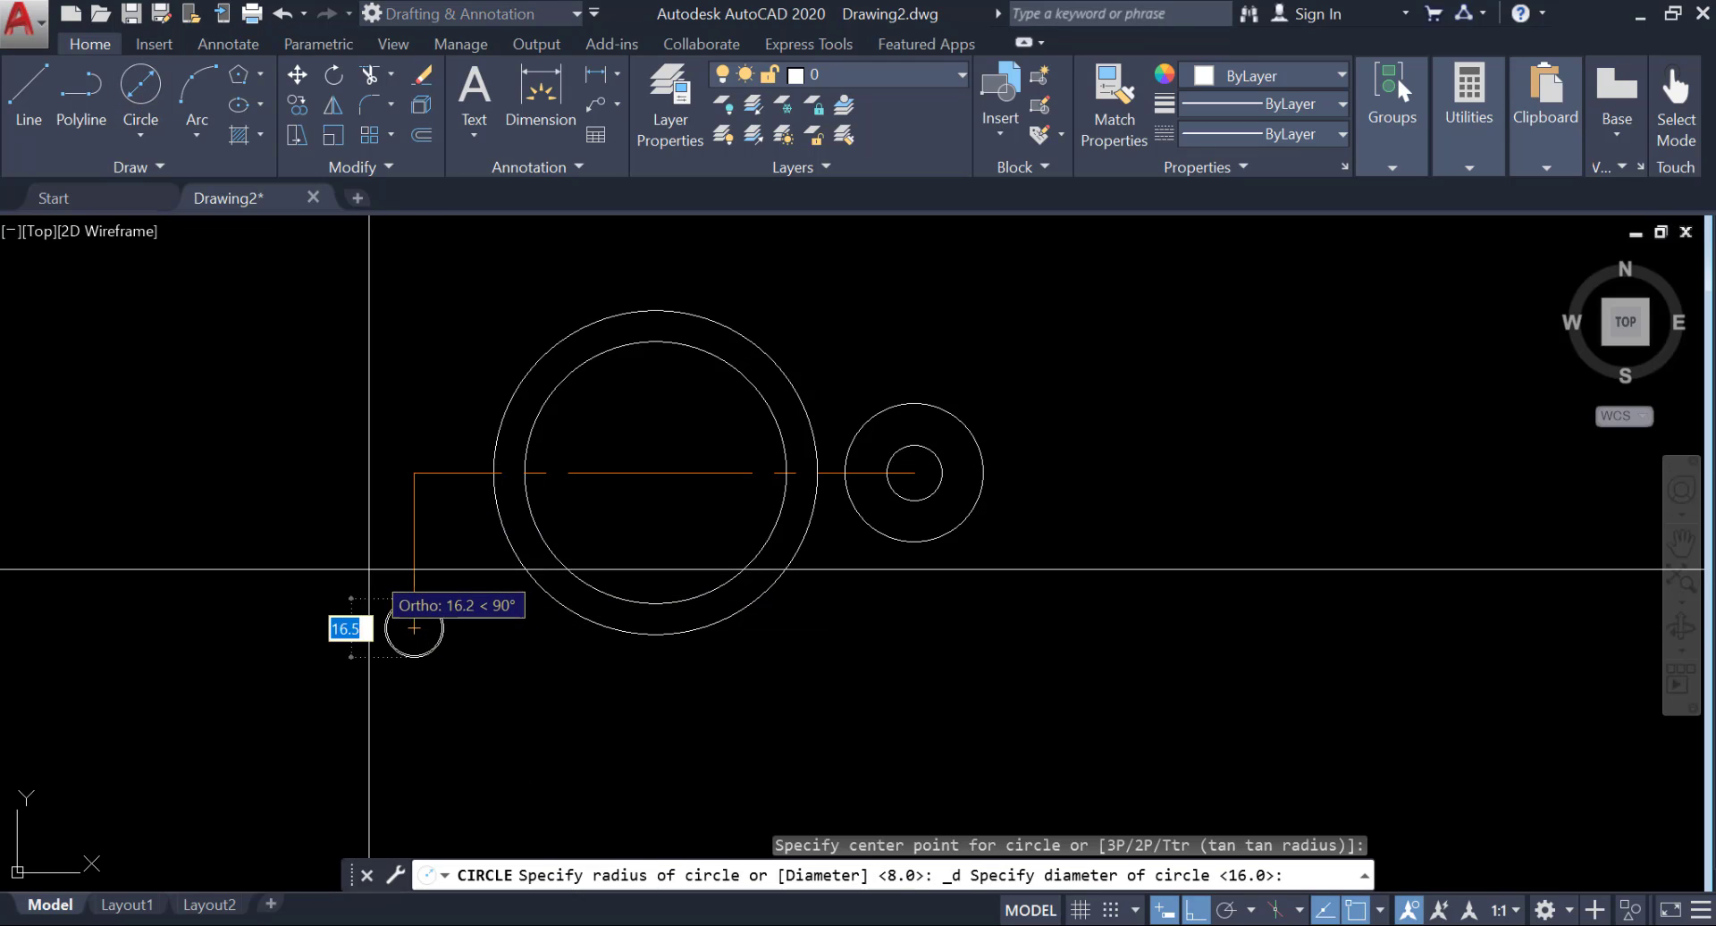
key(Escape)
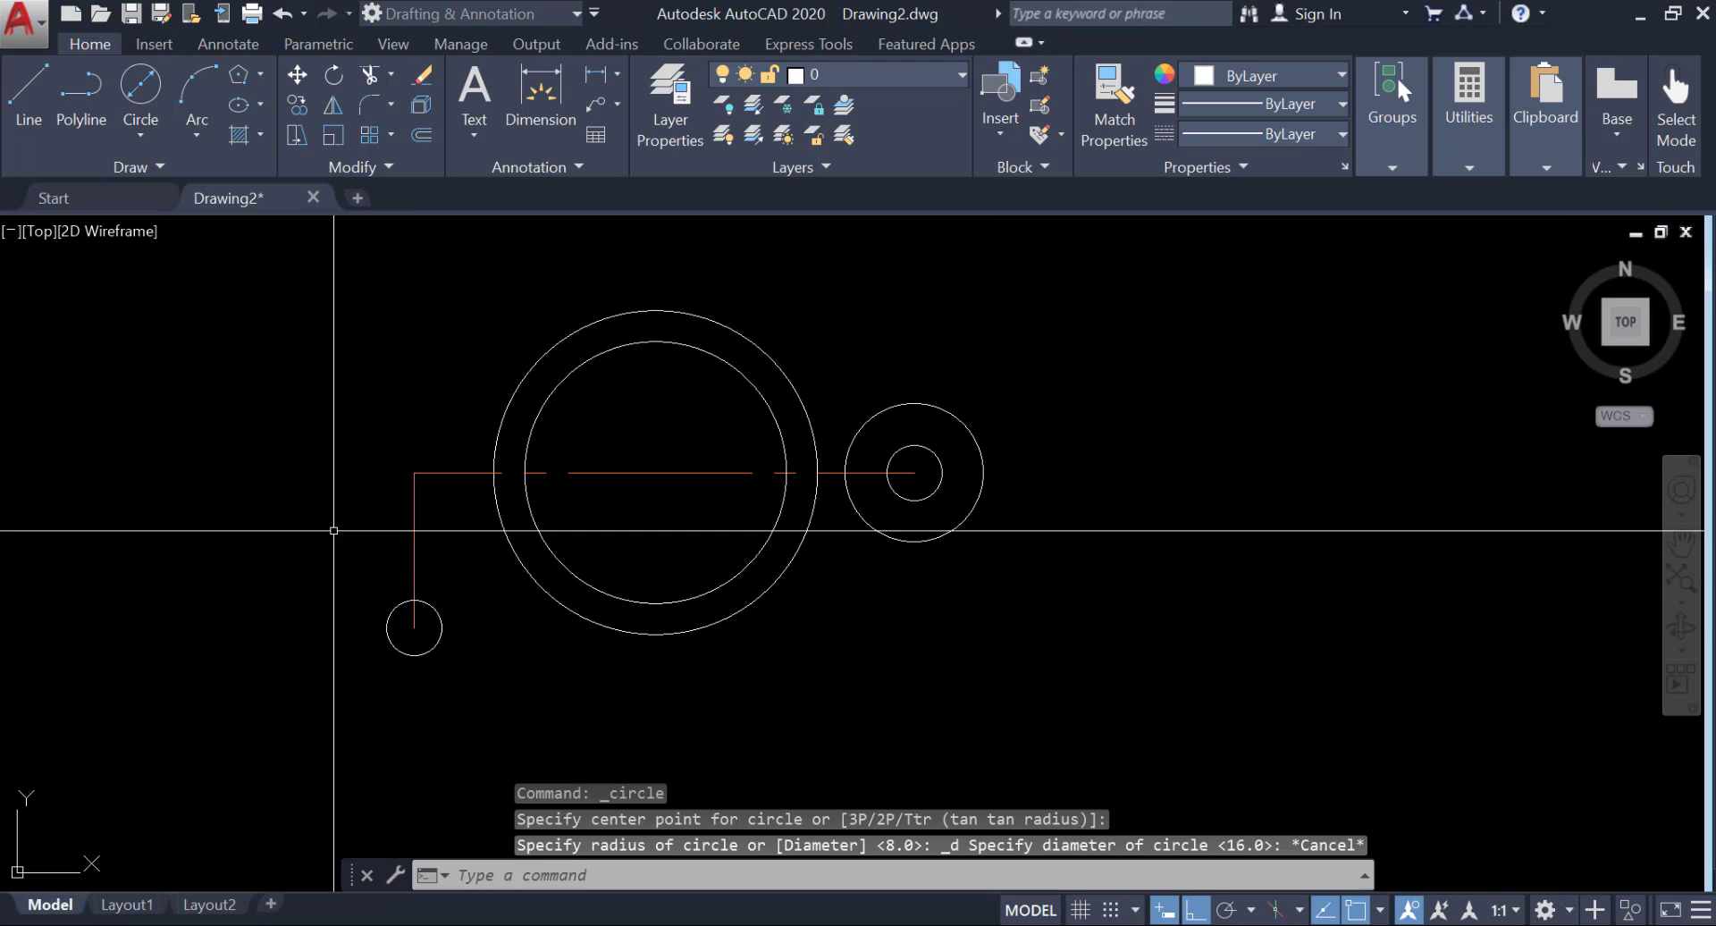
Draw a circle of radius 20 concentric with the small circle at the vertical center line's lower endpoint.
click(140, 132)
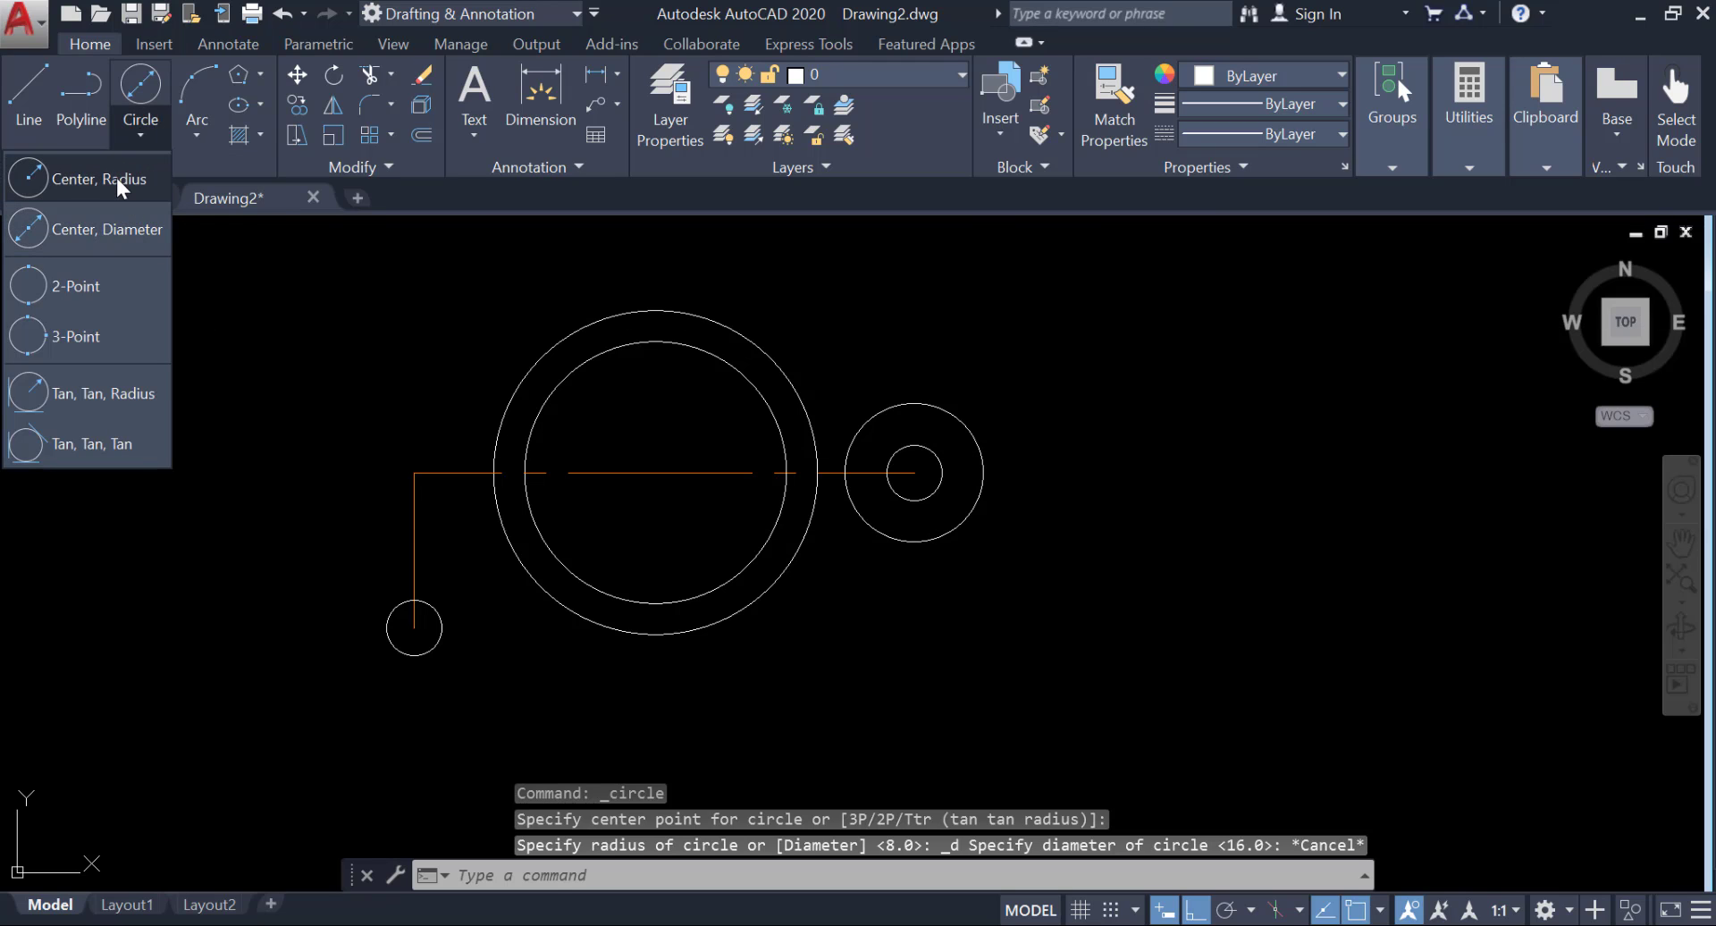
click(118, 180)
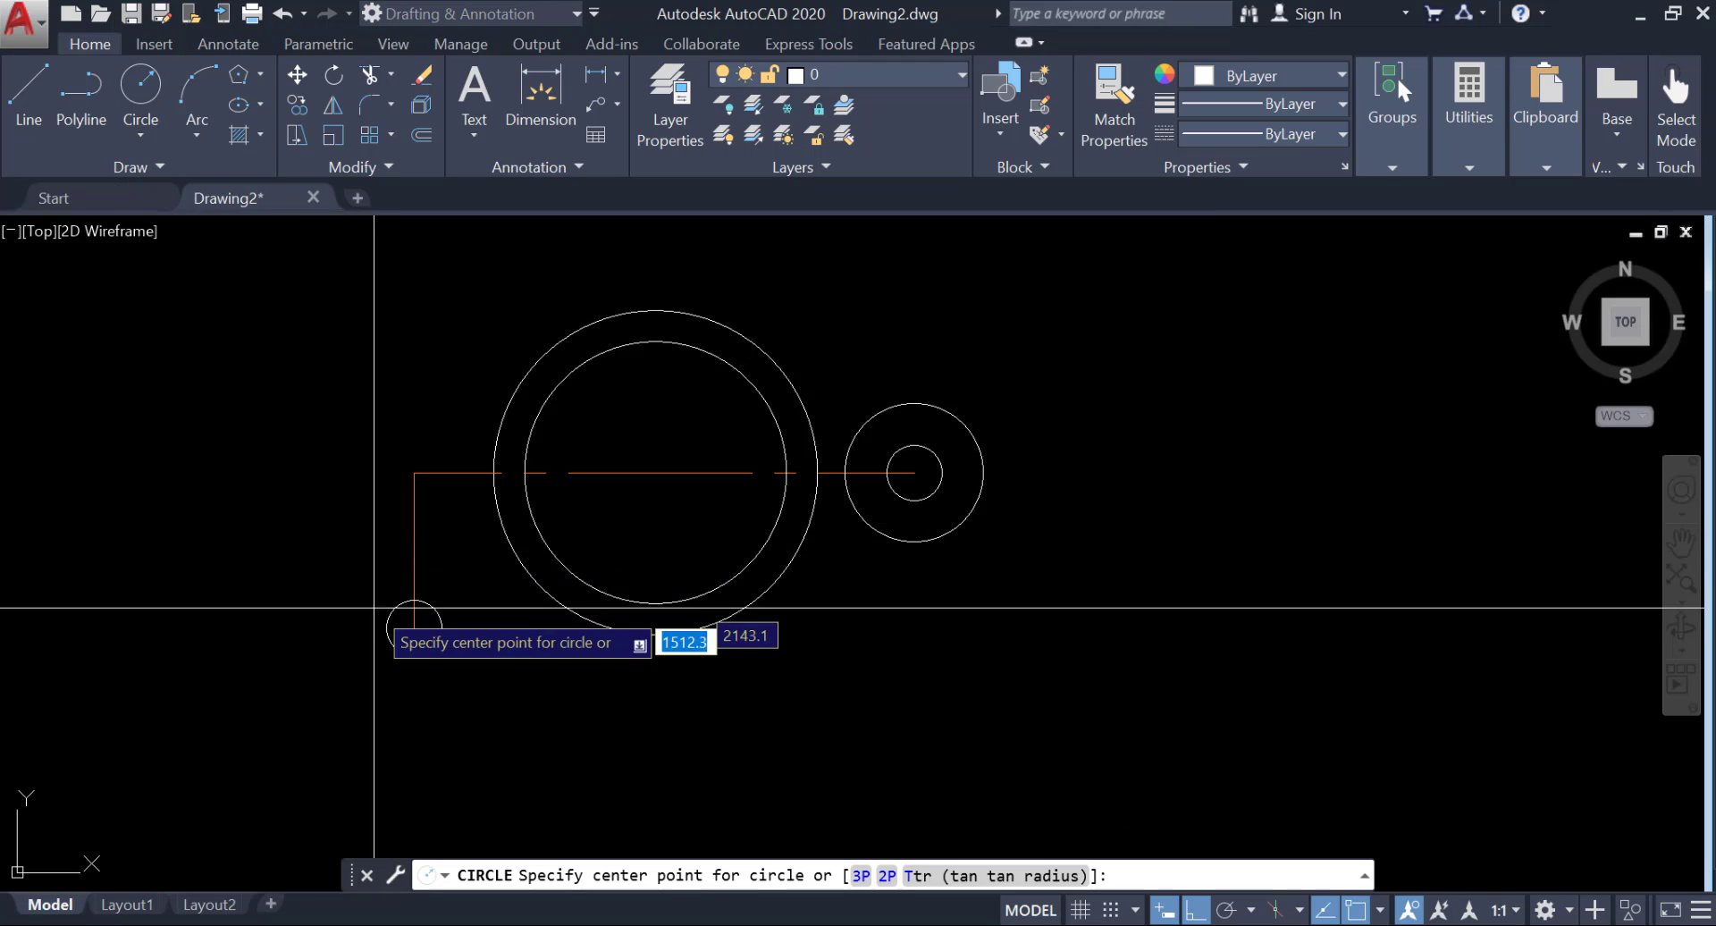
click(414, 627)
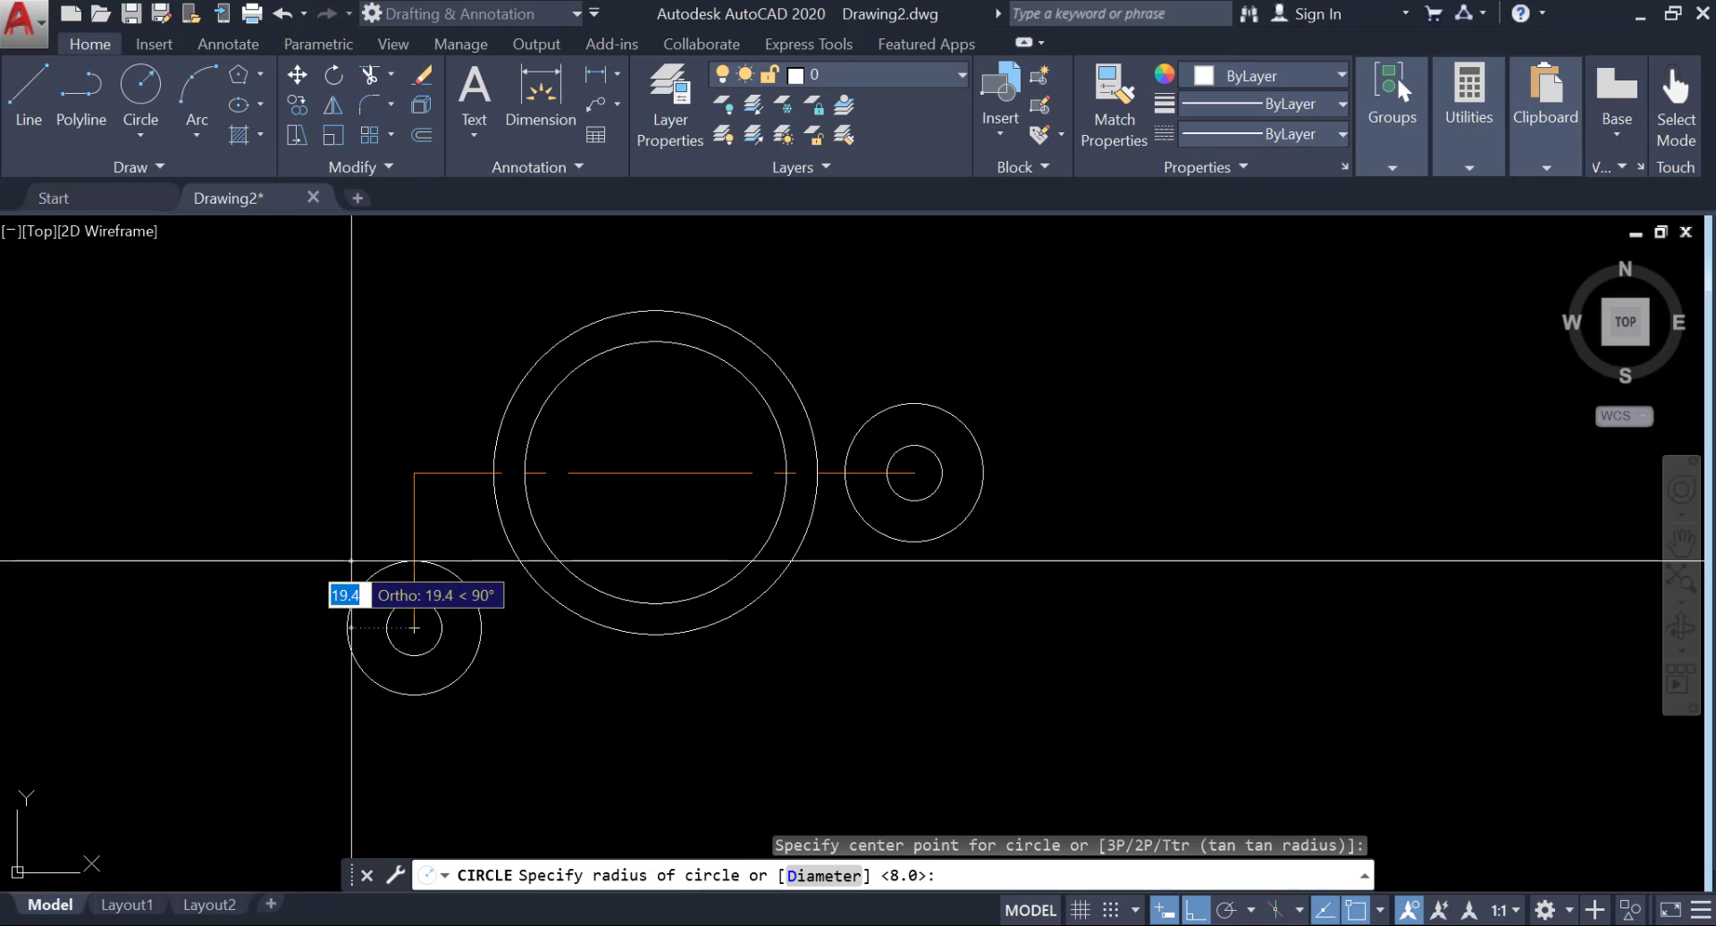
key(Return)
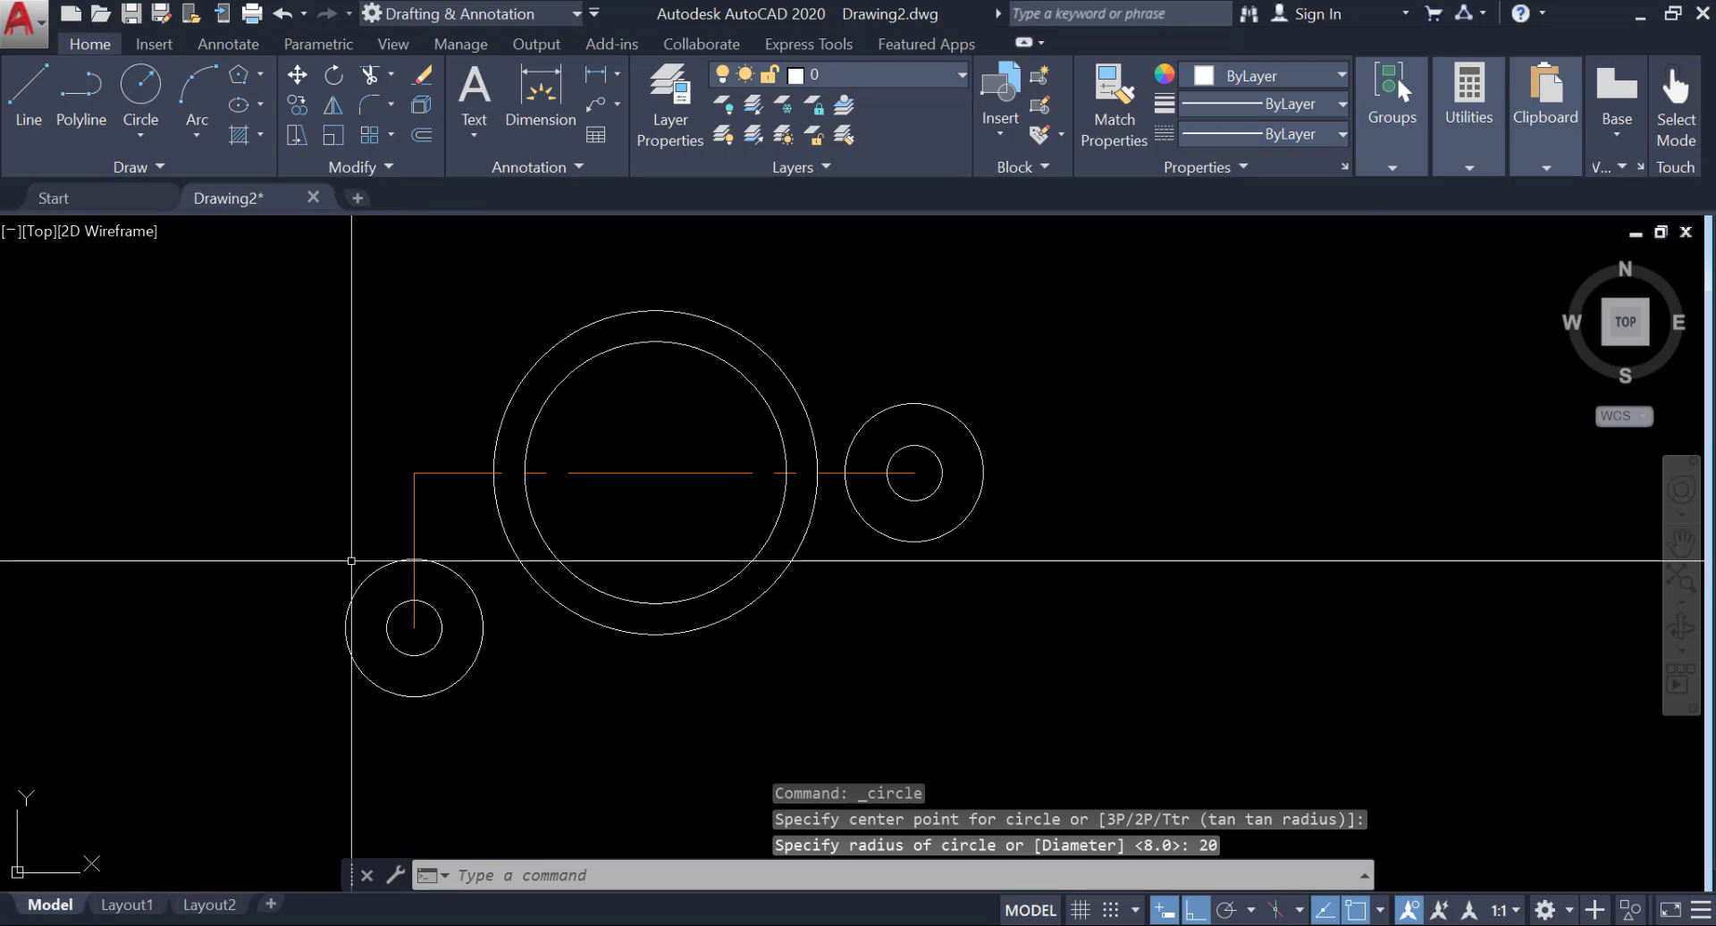
Try a Tan, Tan, Radius circle of radius 127 touching the large outer circle and the lower-left outer circle, and undo it.
click(140, 136)
click(102, 390)
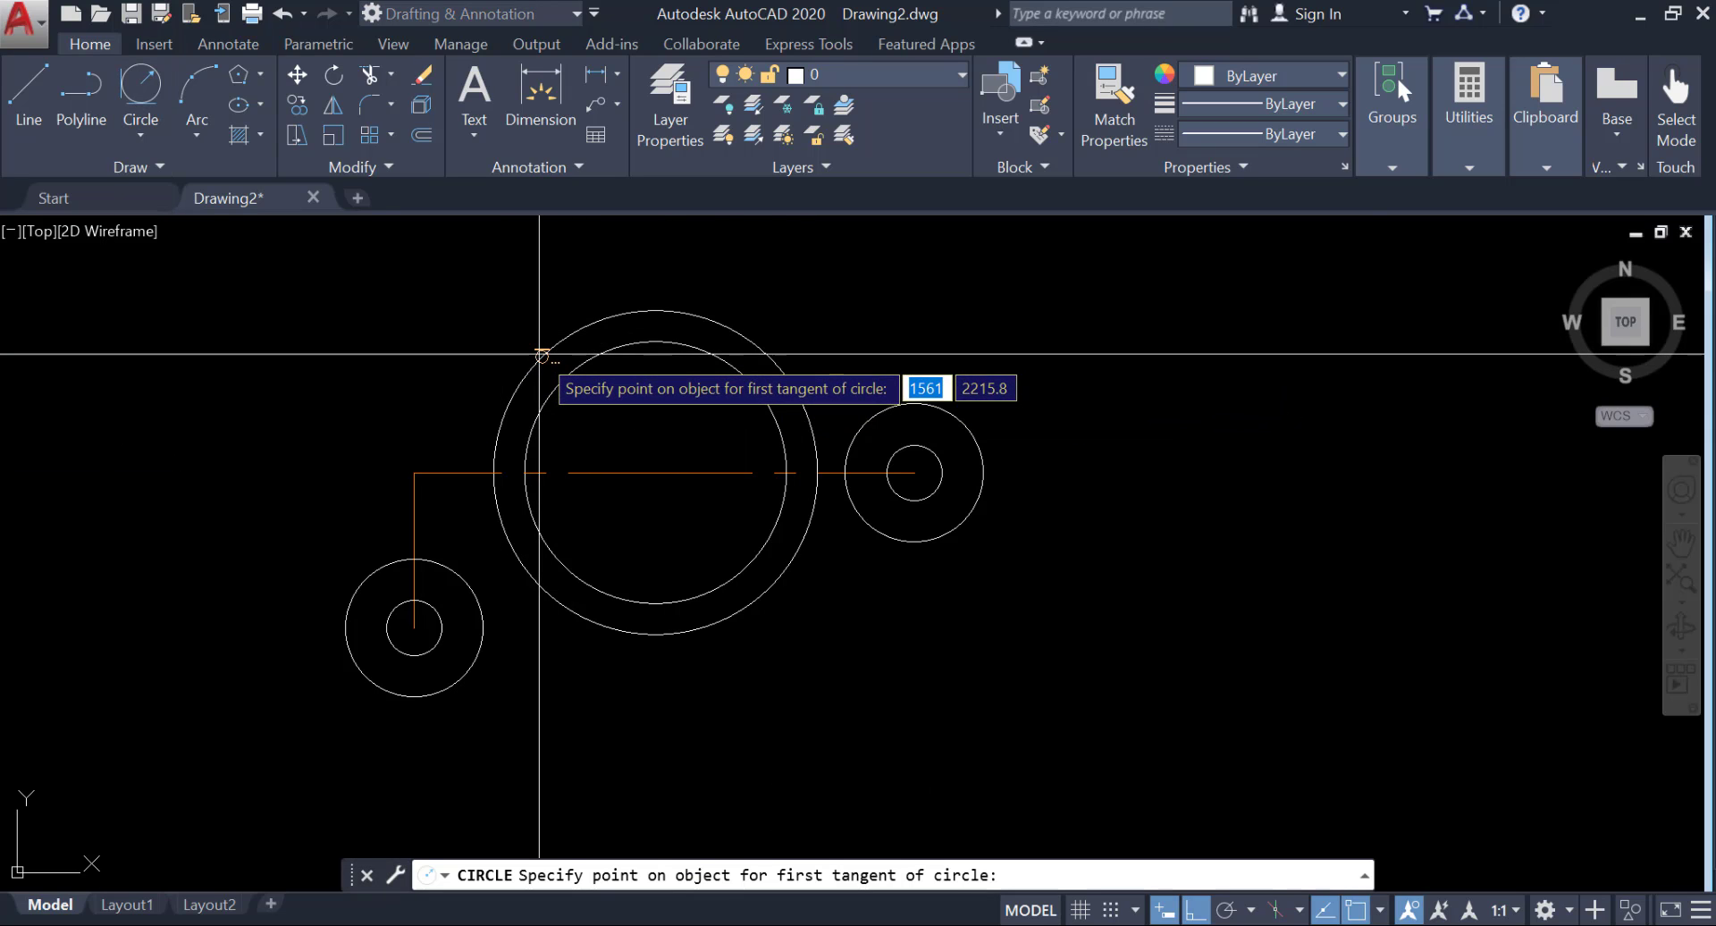
click(540, 355)
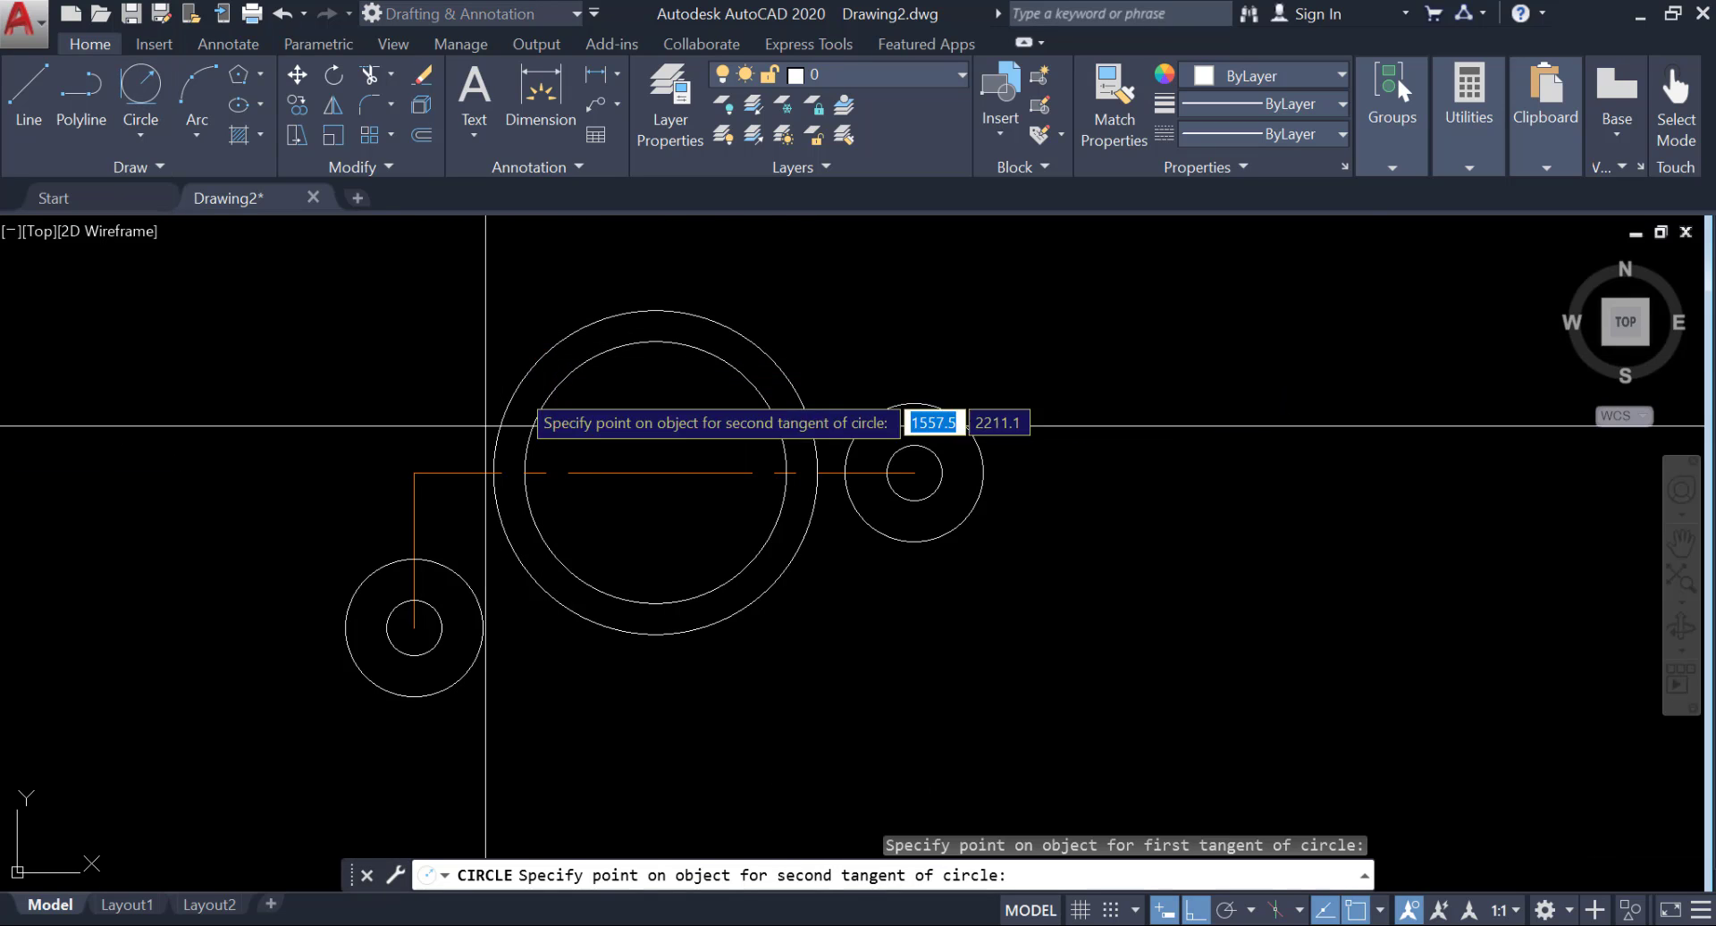
click(366, 576)
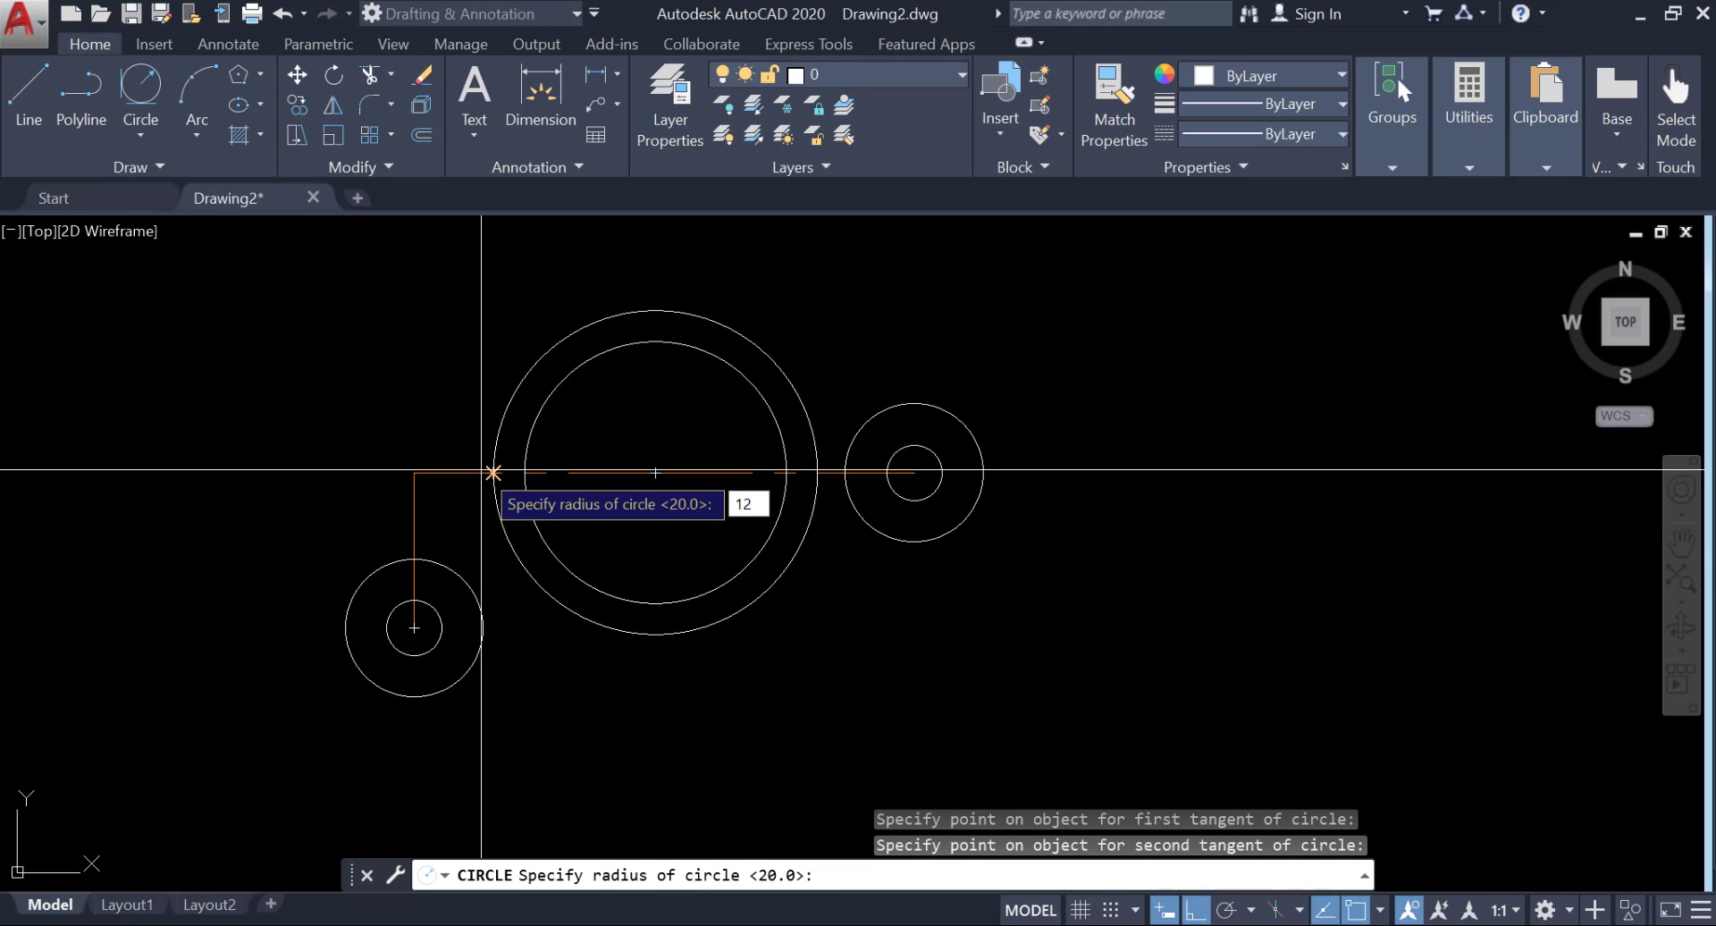
key(Return)
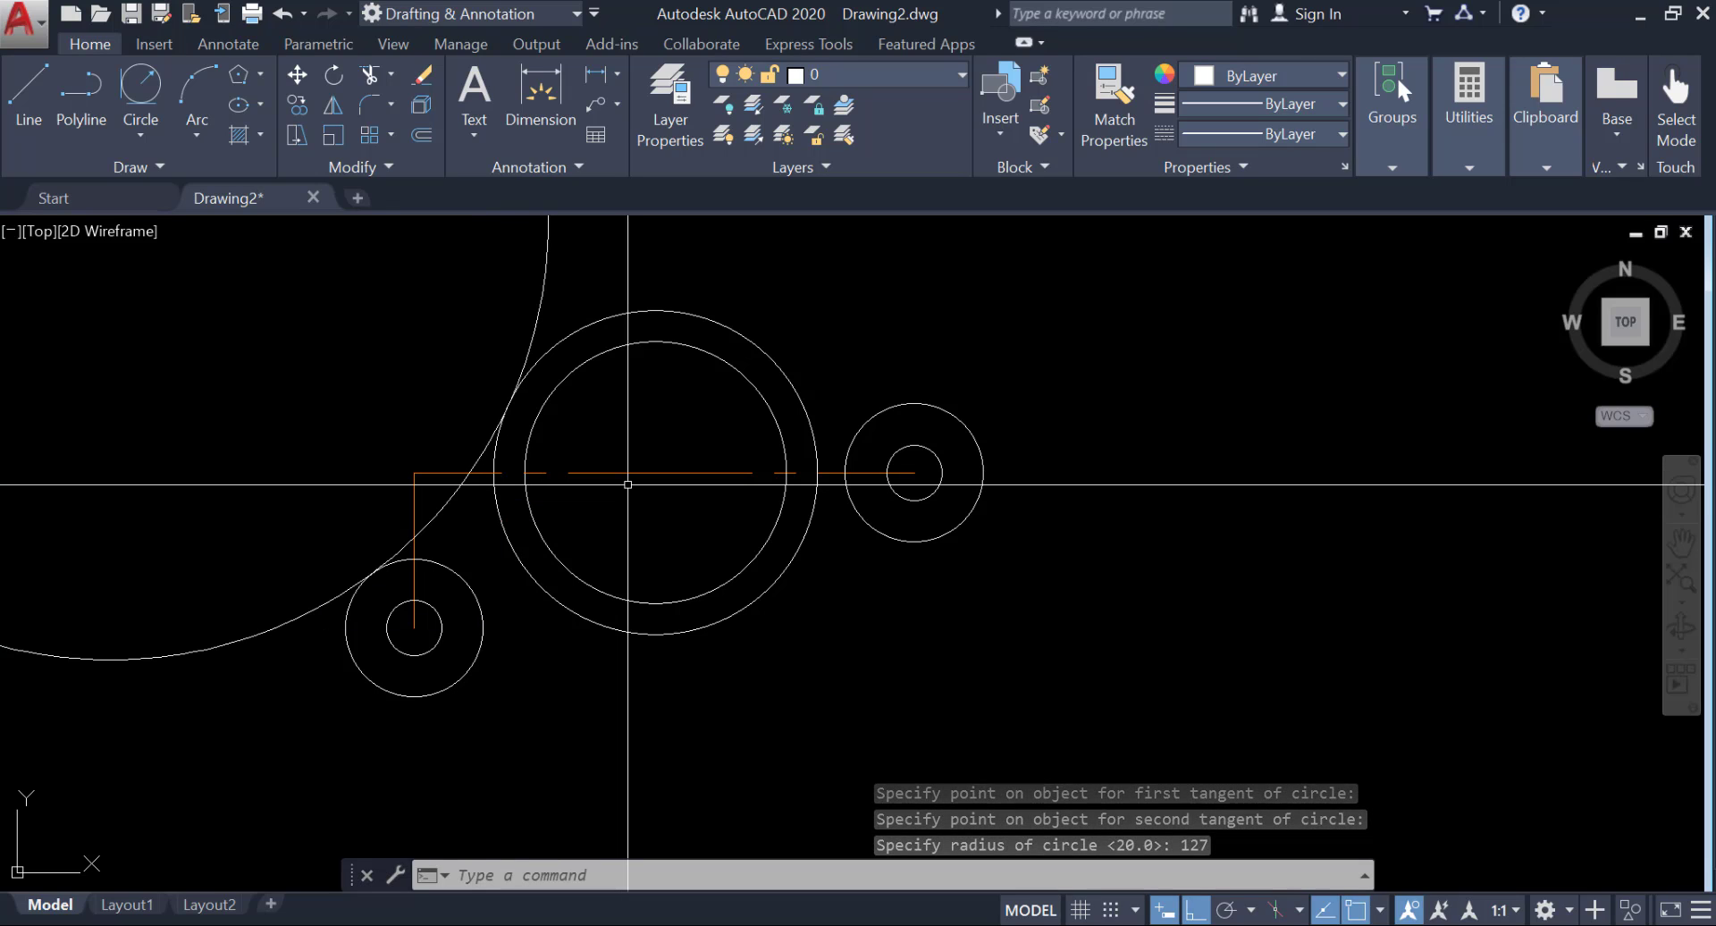
key(ctrl+z)
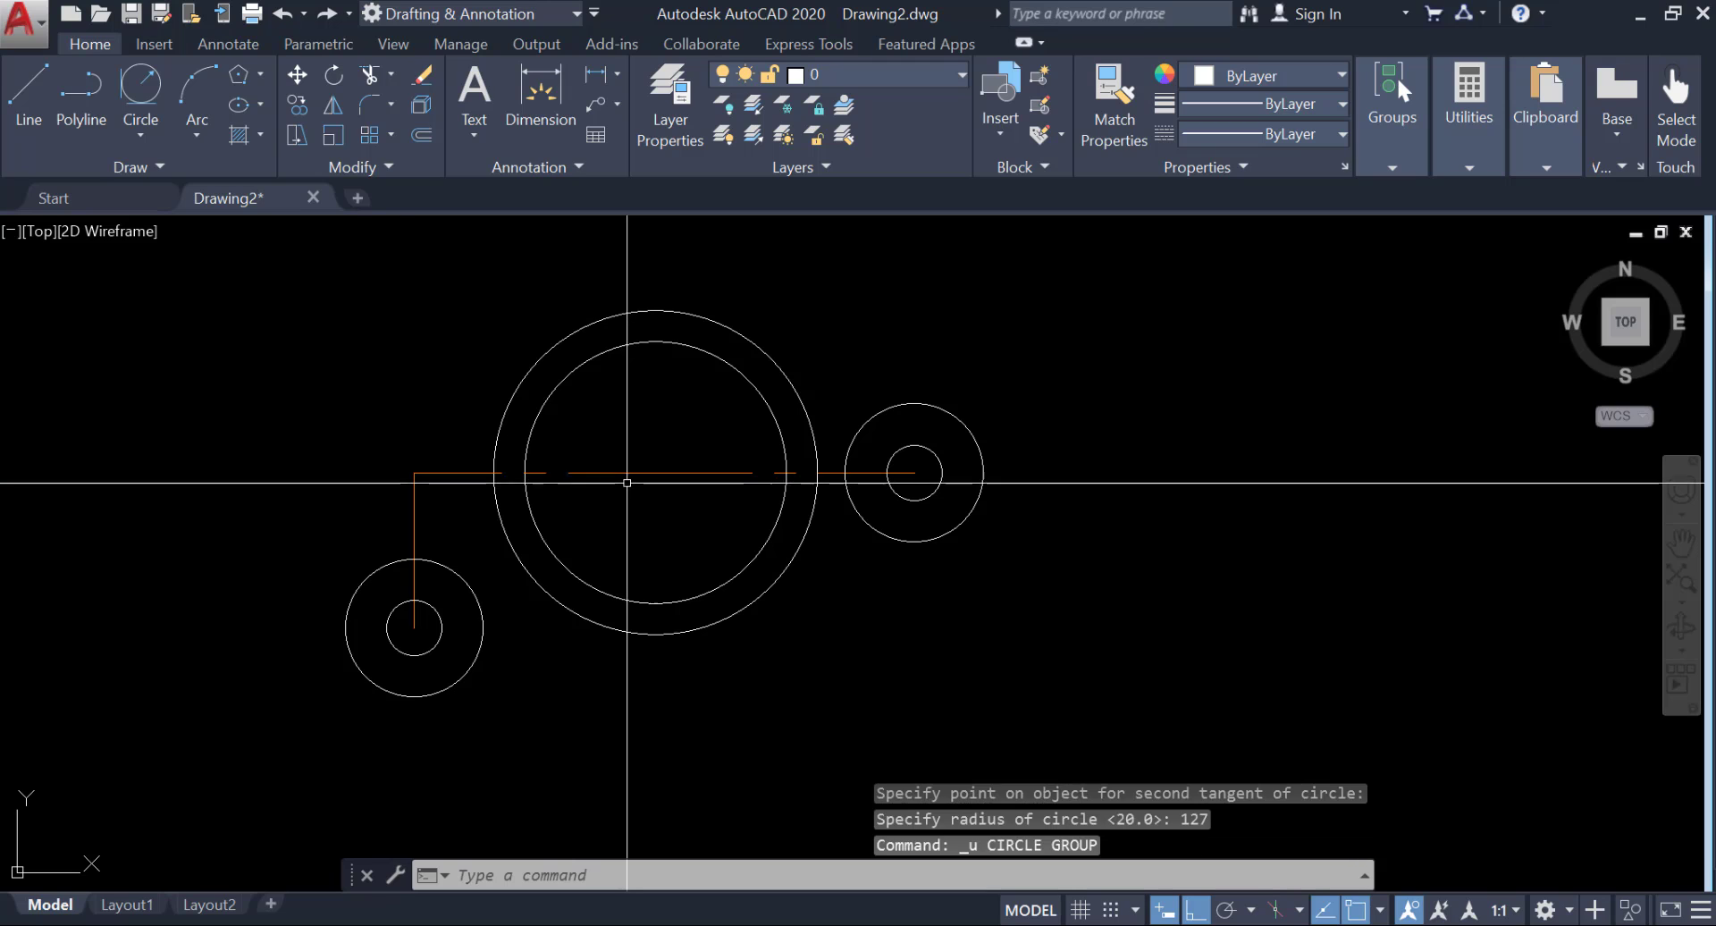
Retry the radius 127 tangent circle, picking the lower-left outer circle first and the large outer circle second, and undo it.
click(153, 130)
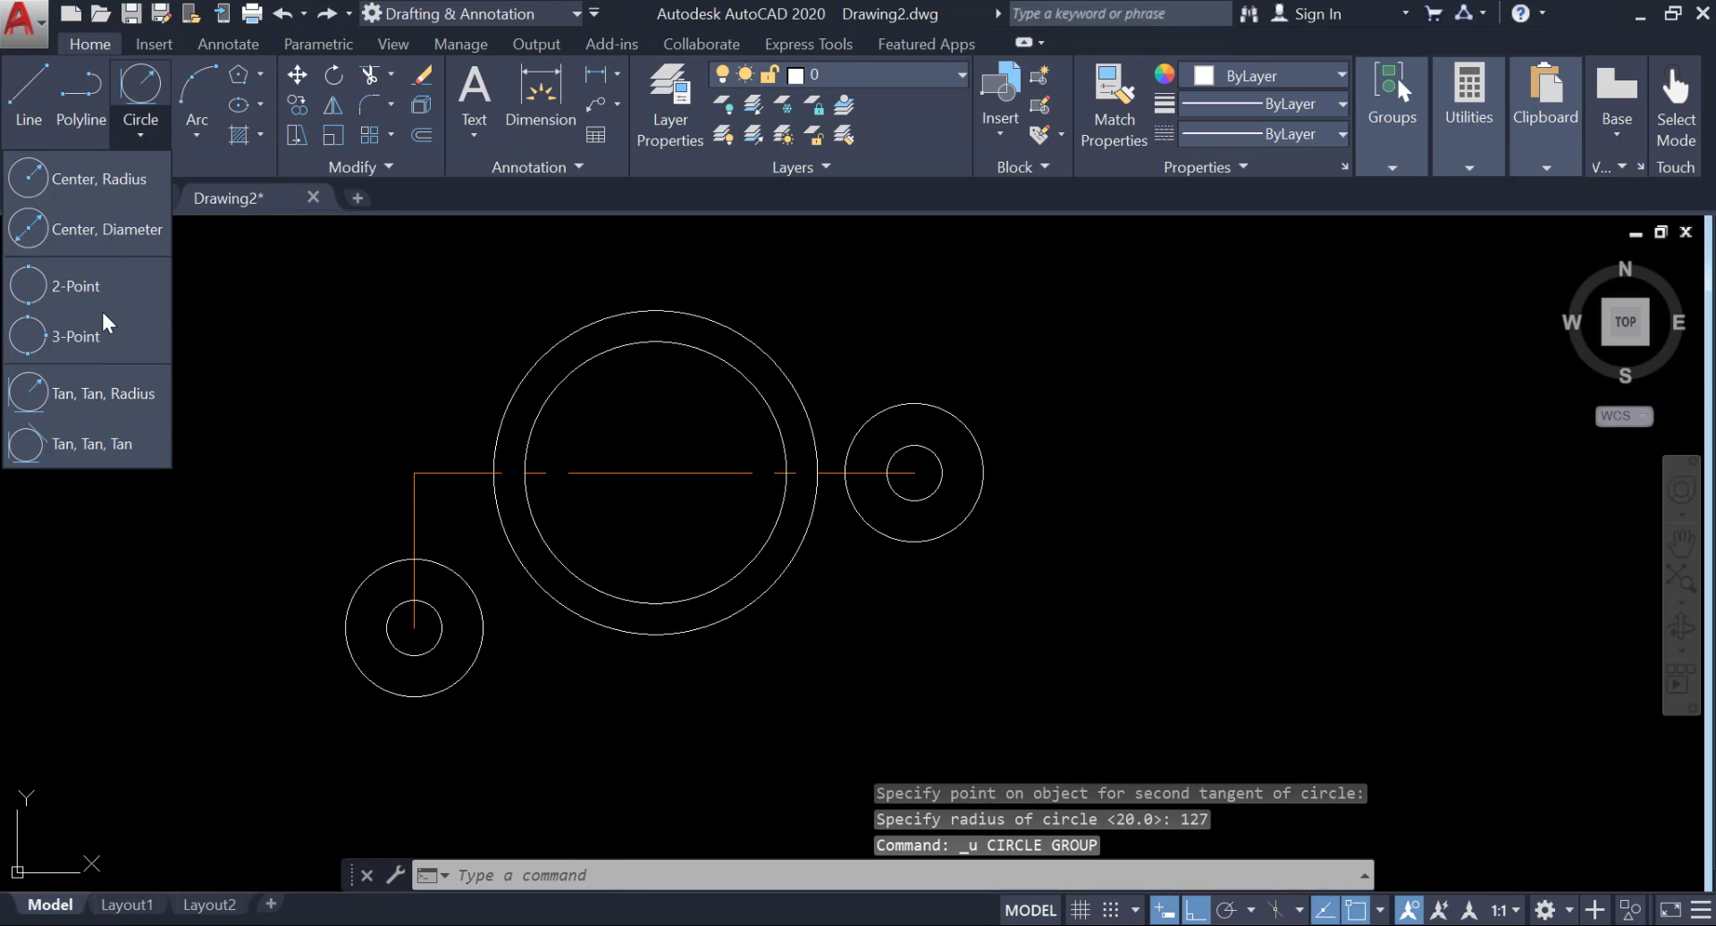
click(109, 389)
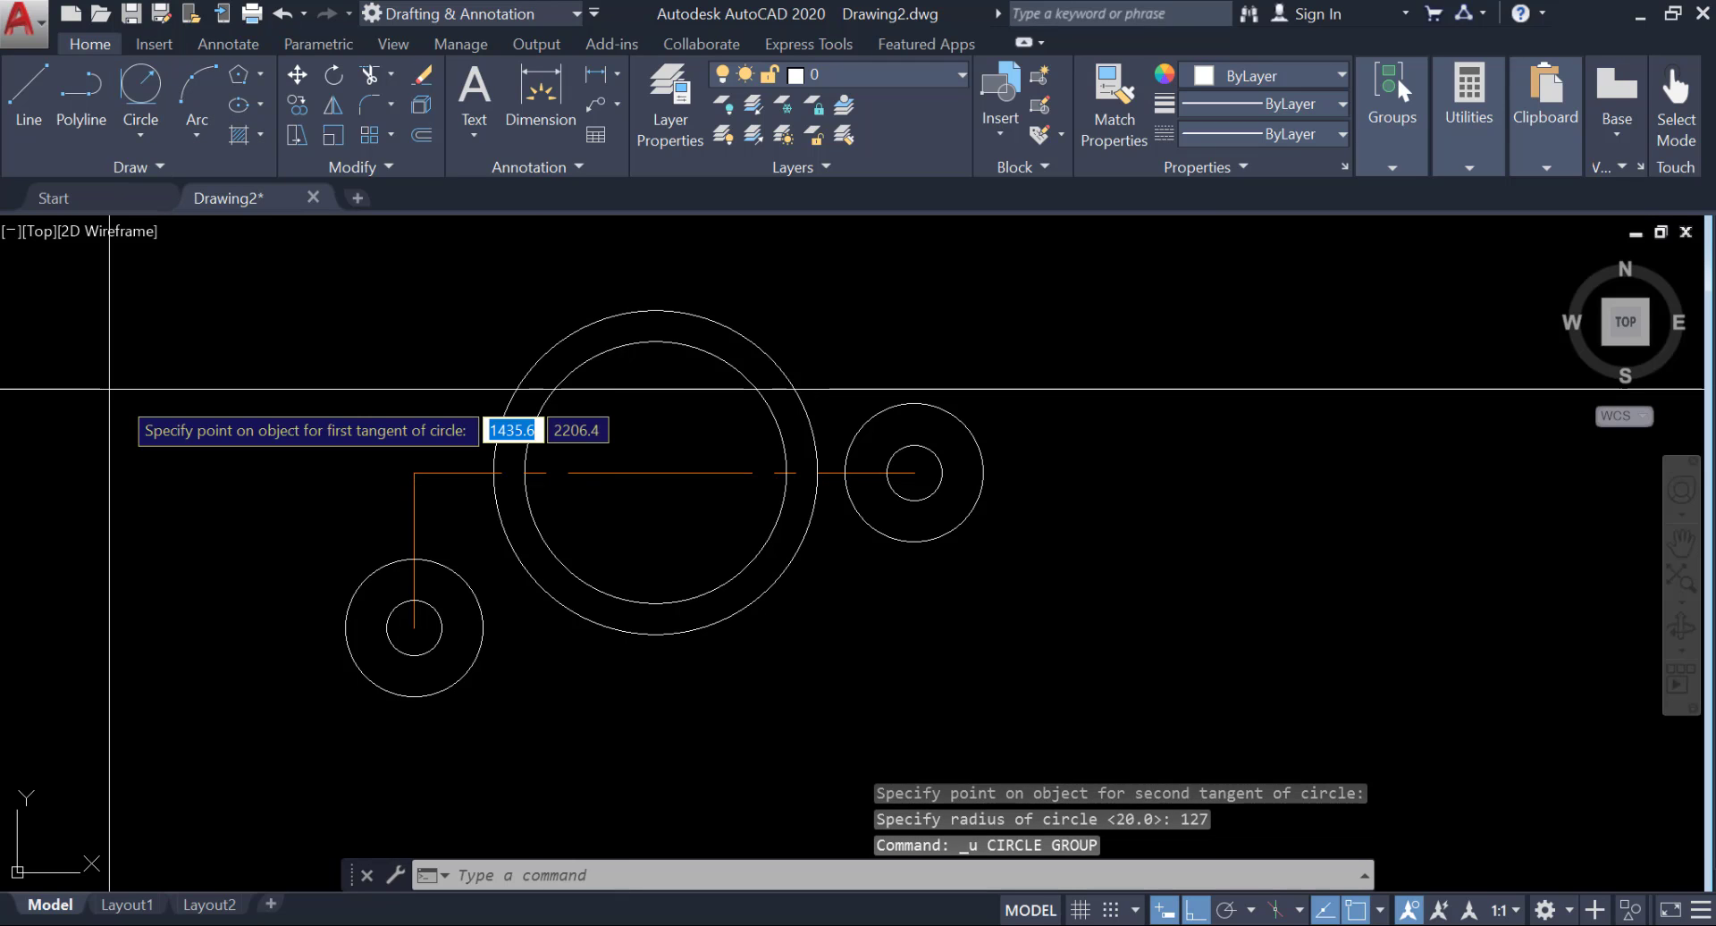
click(355, 581)
click(521, 368)
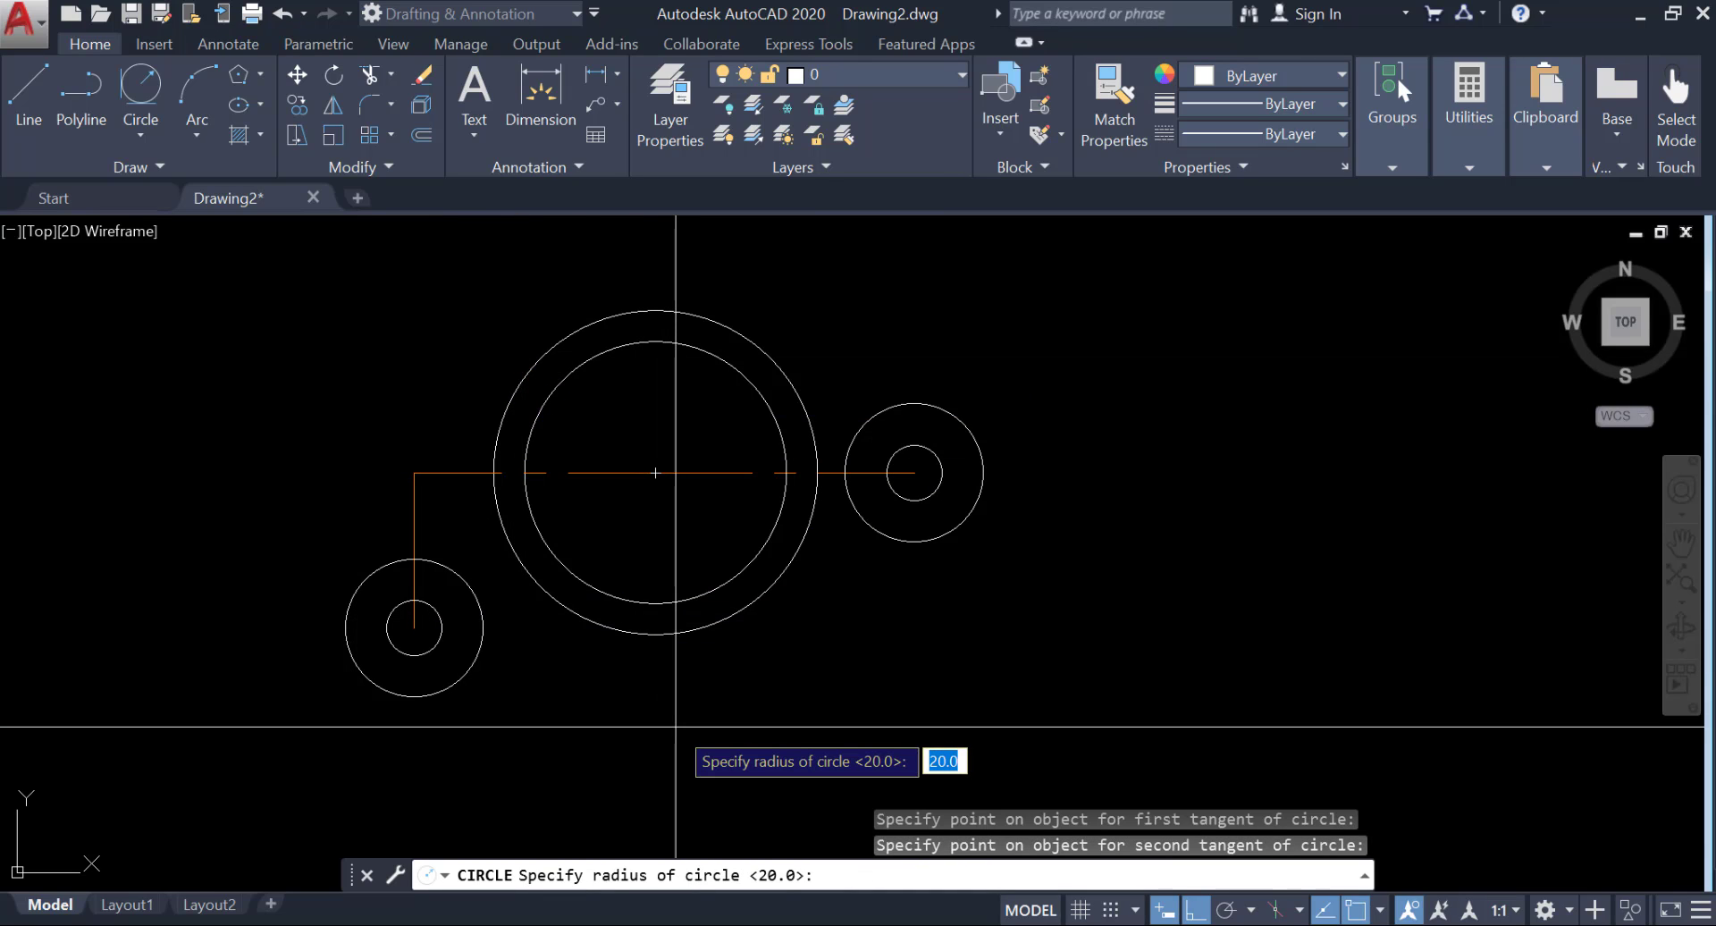
key(Return)
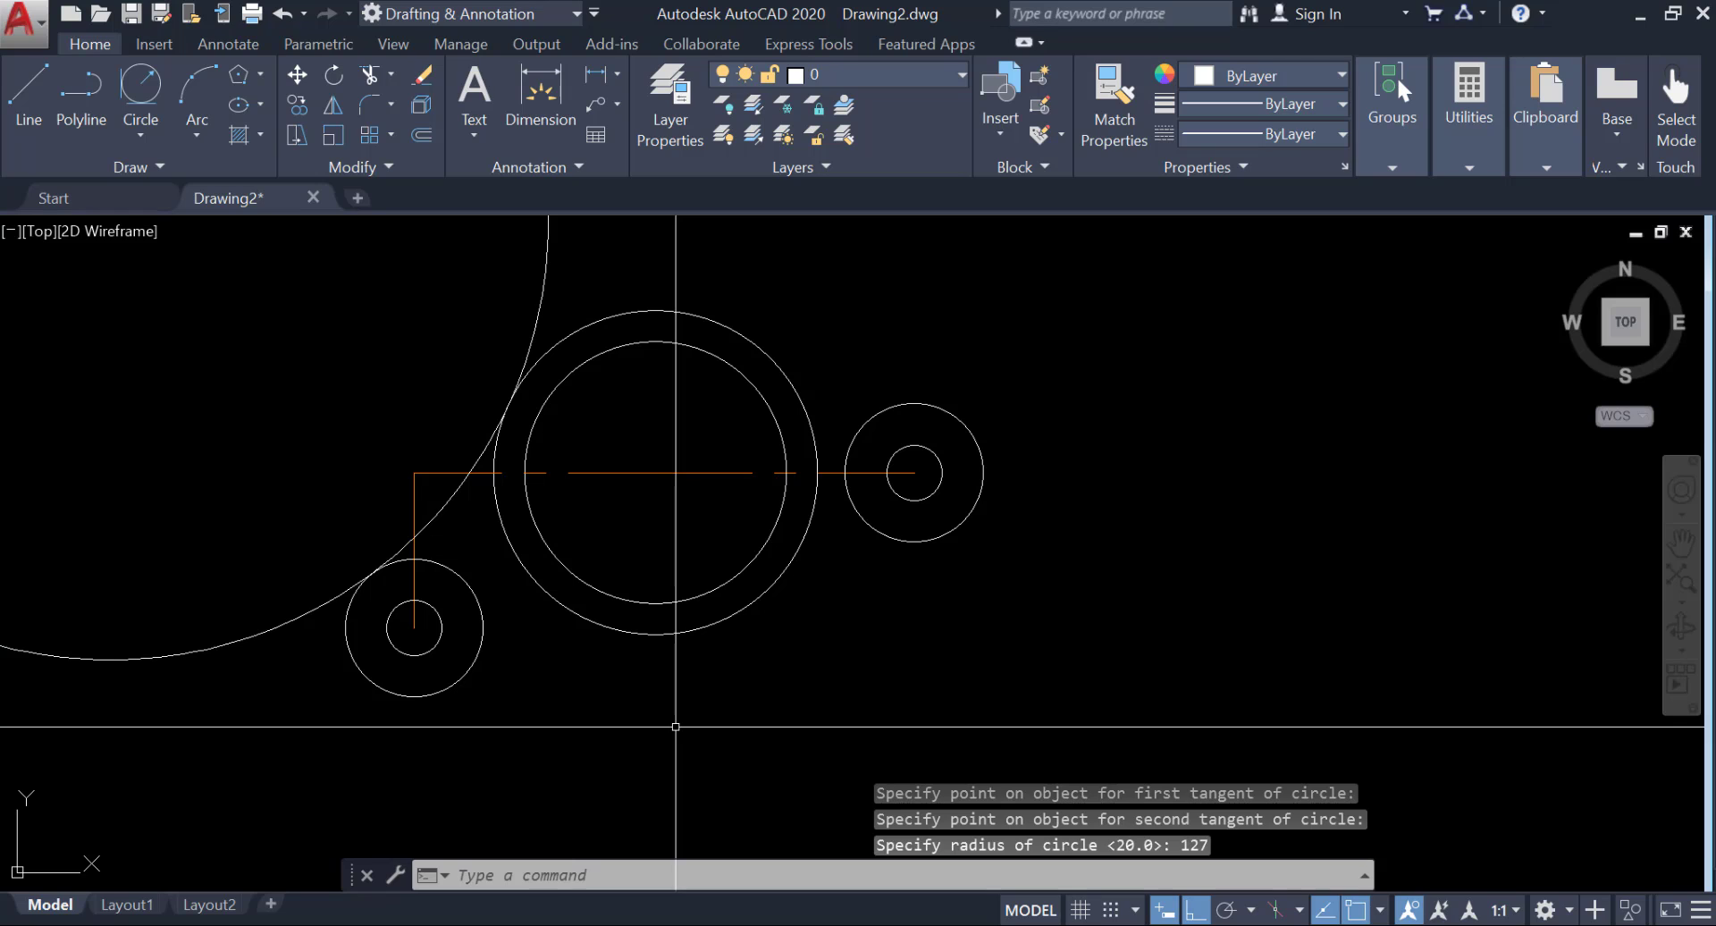
key(ctrl+z)
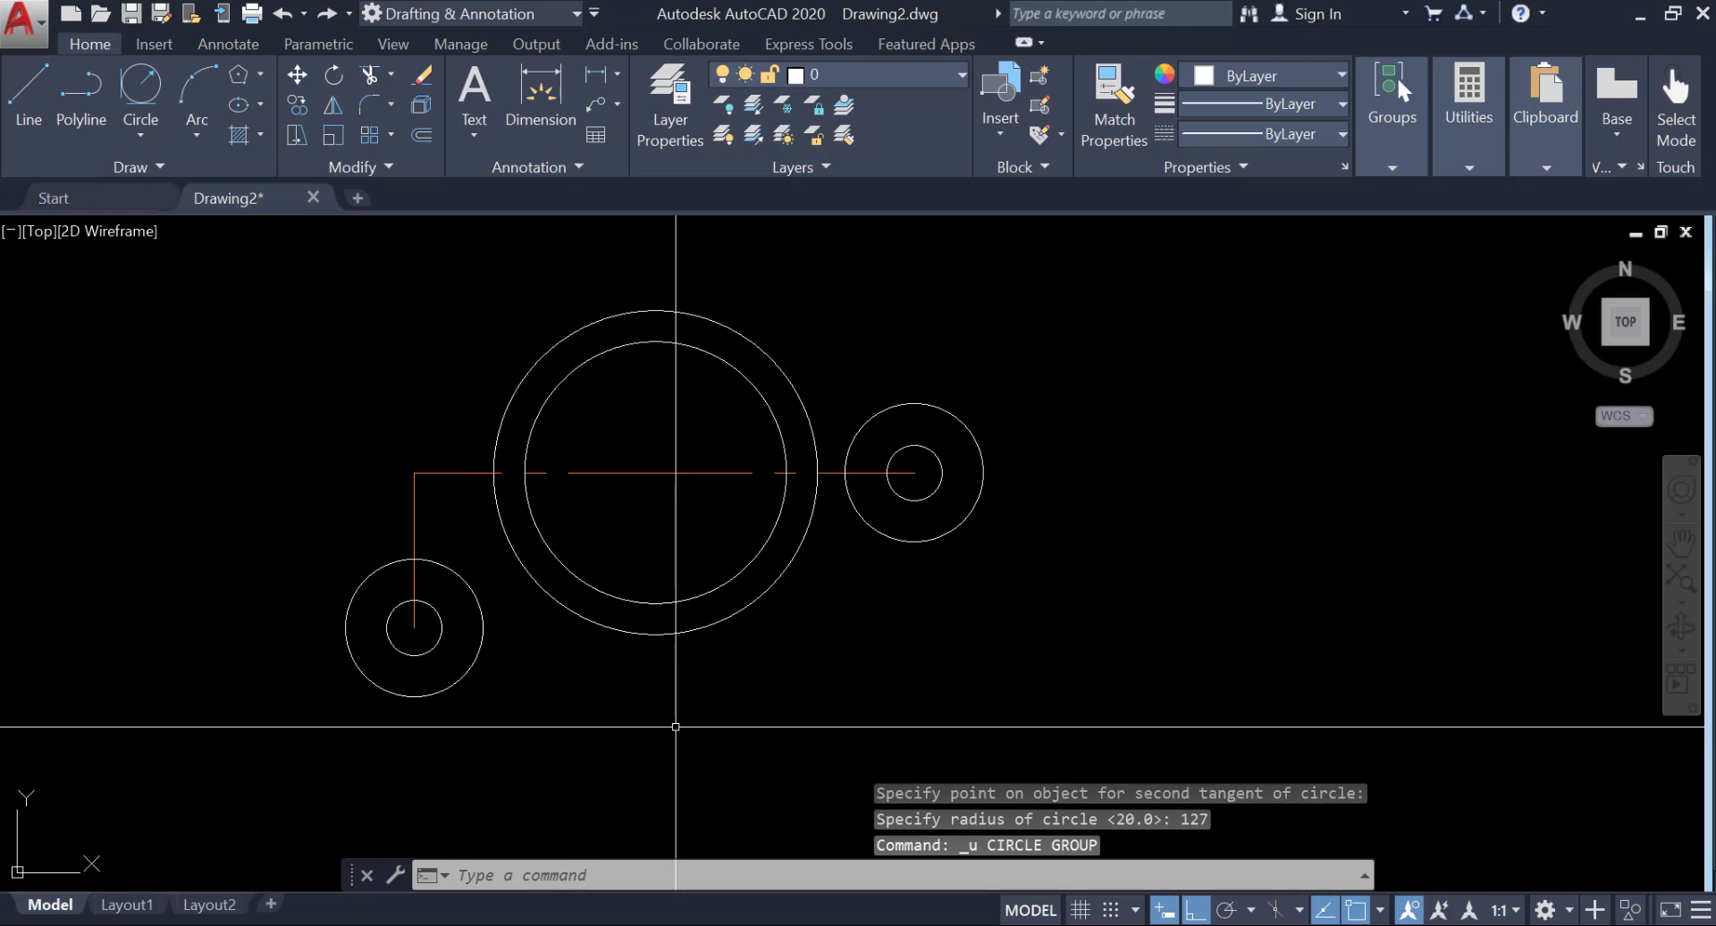
Draw a Tan, Tan, Radius circle of radius 127 touching the upper-left of the large outer circle and the lower-left outer circle.
click(145, 120)
click(114, 391)
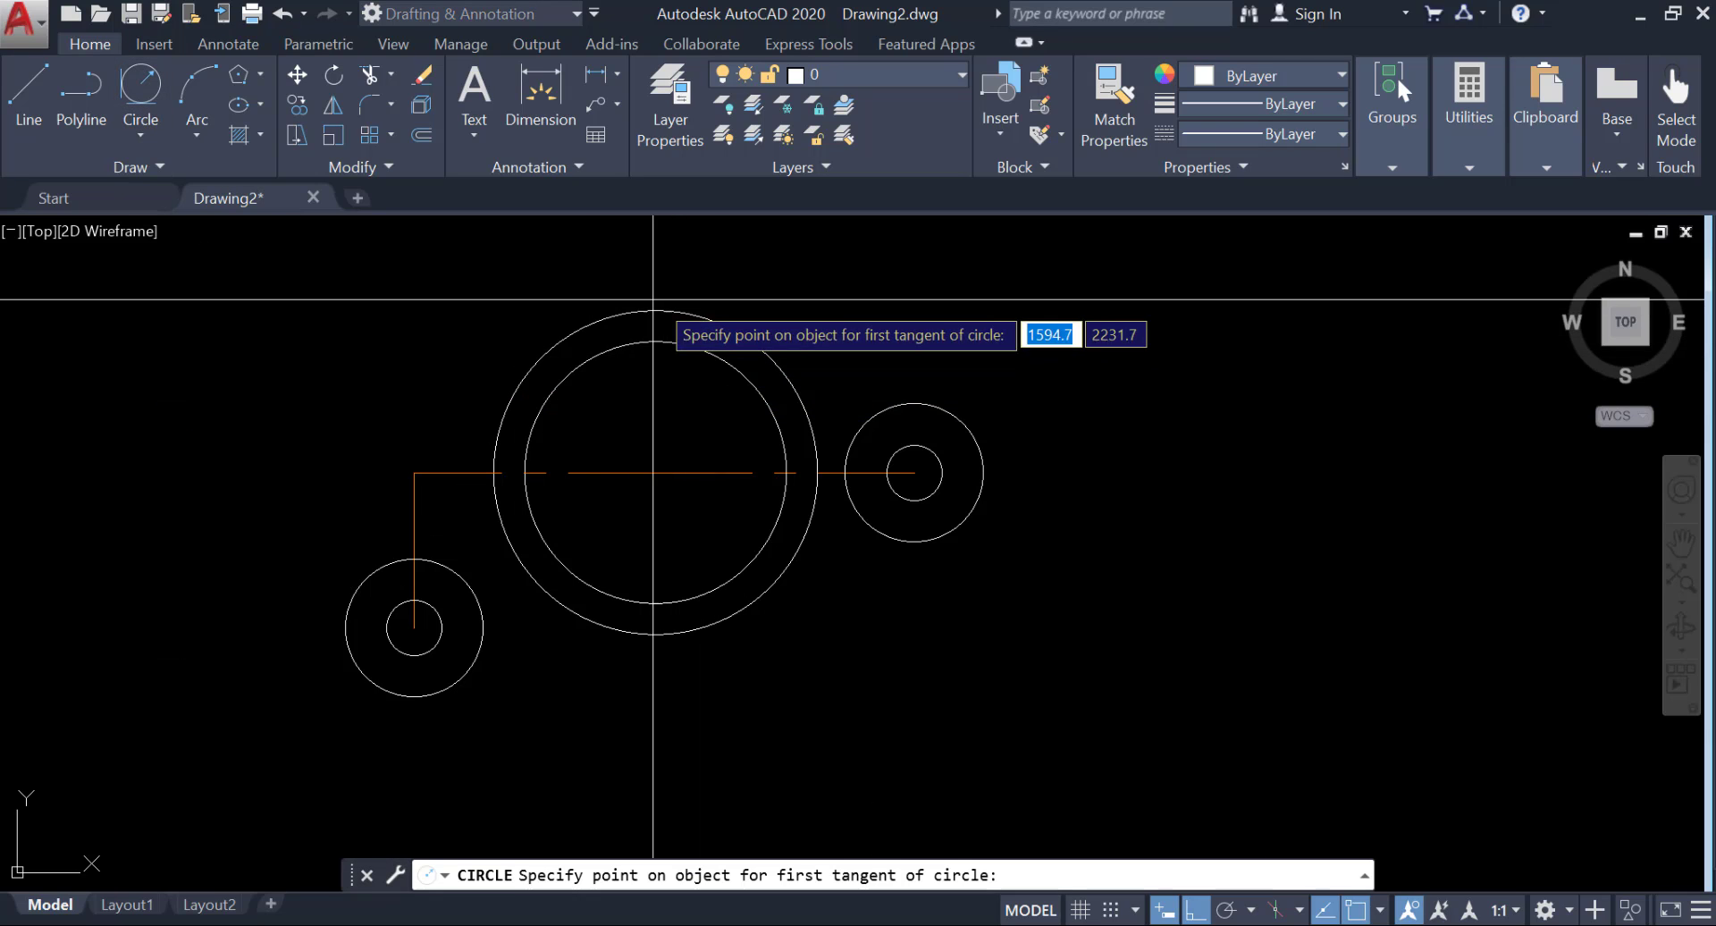
click(624, 310)
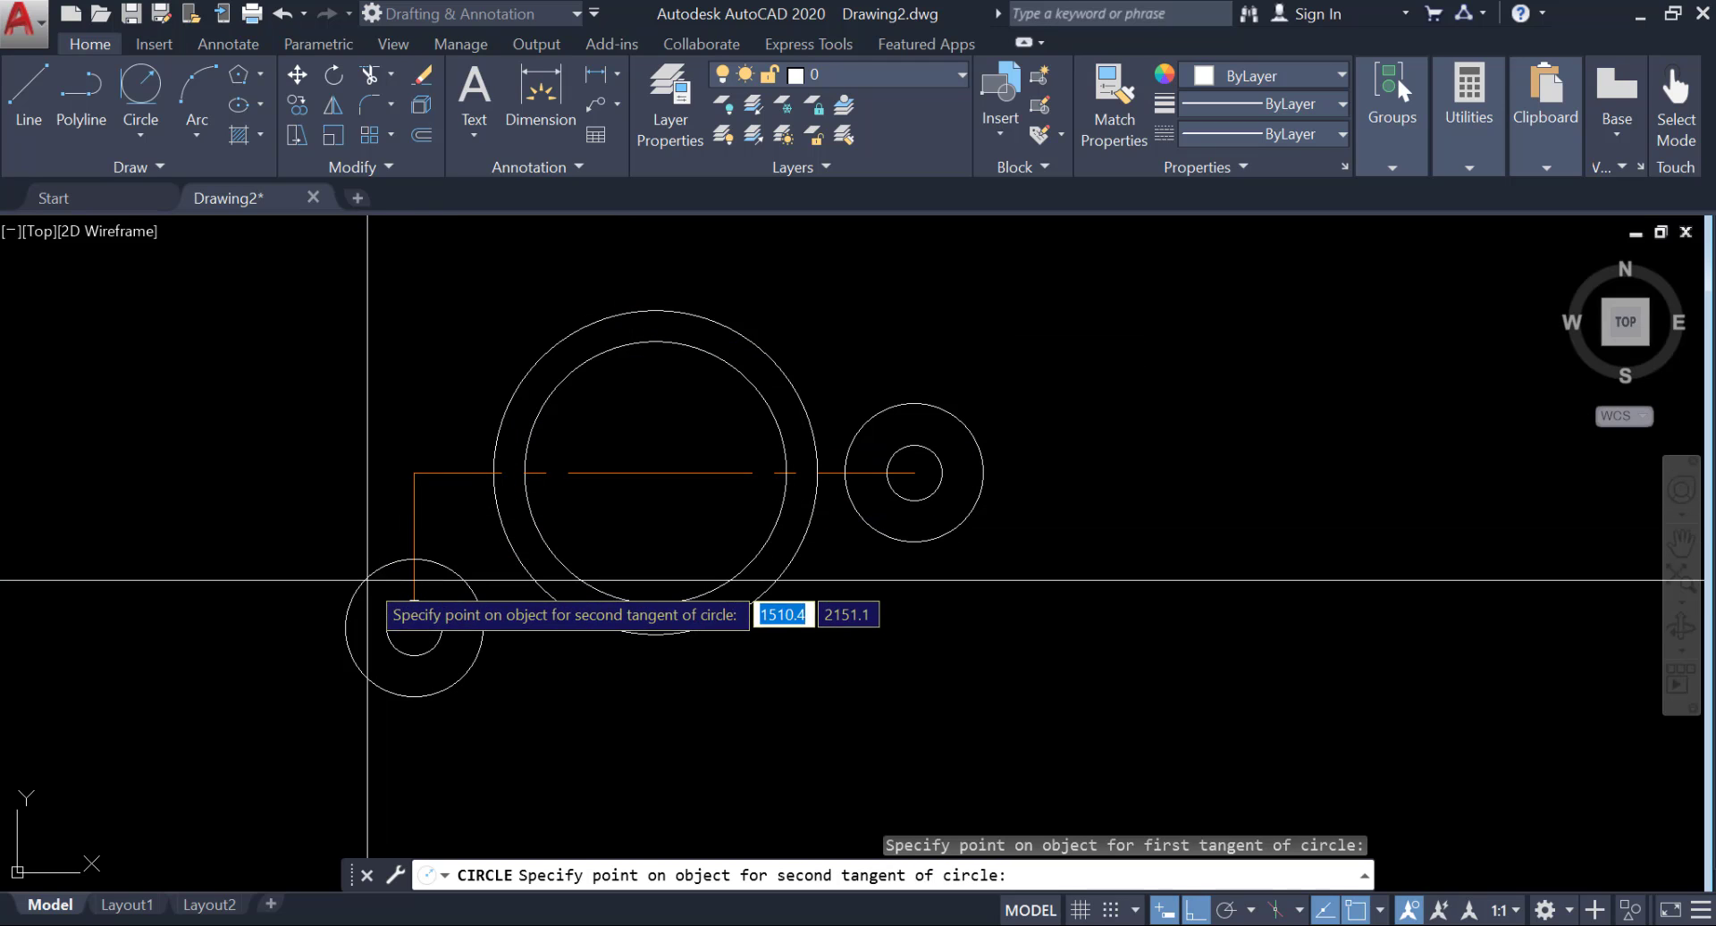
click(357, 606)
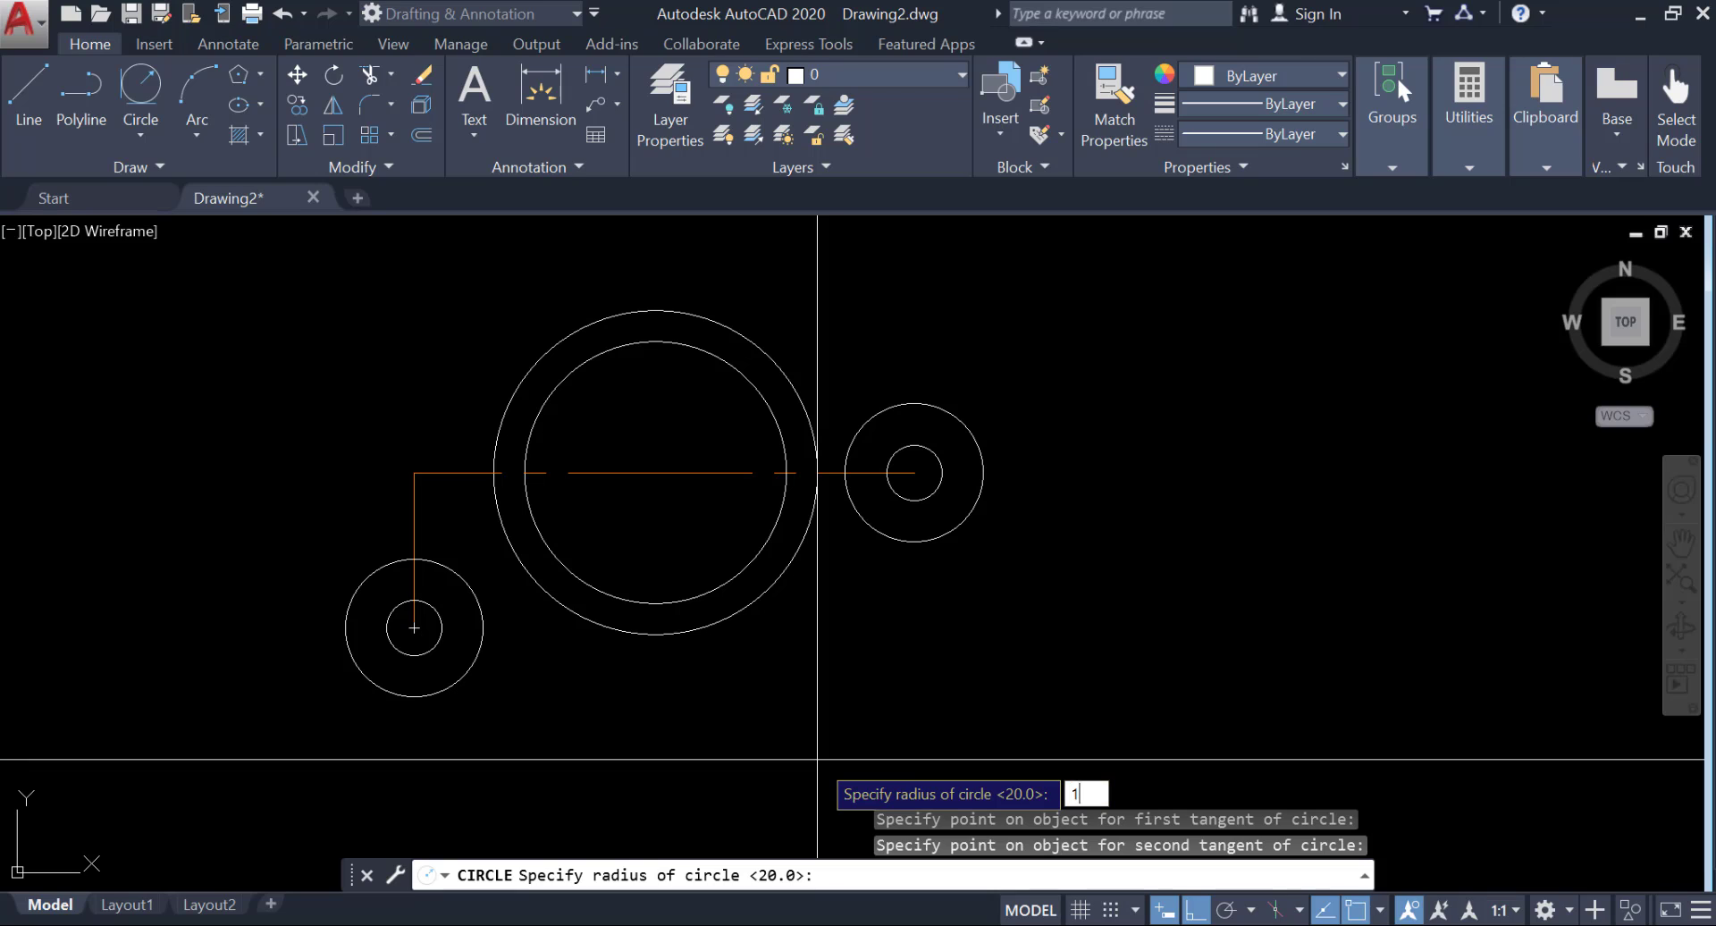
text(127)
key(Return)
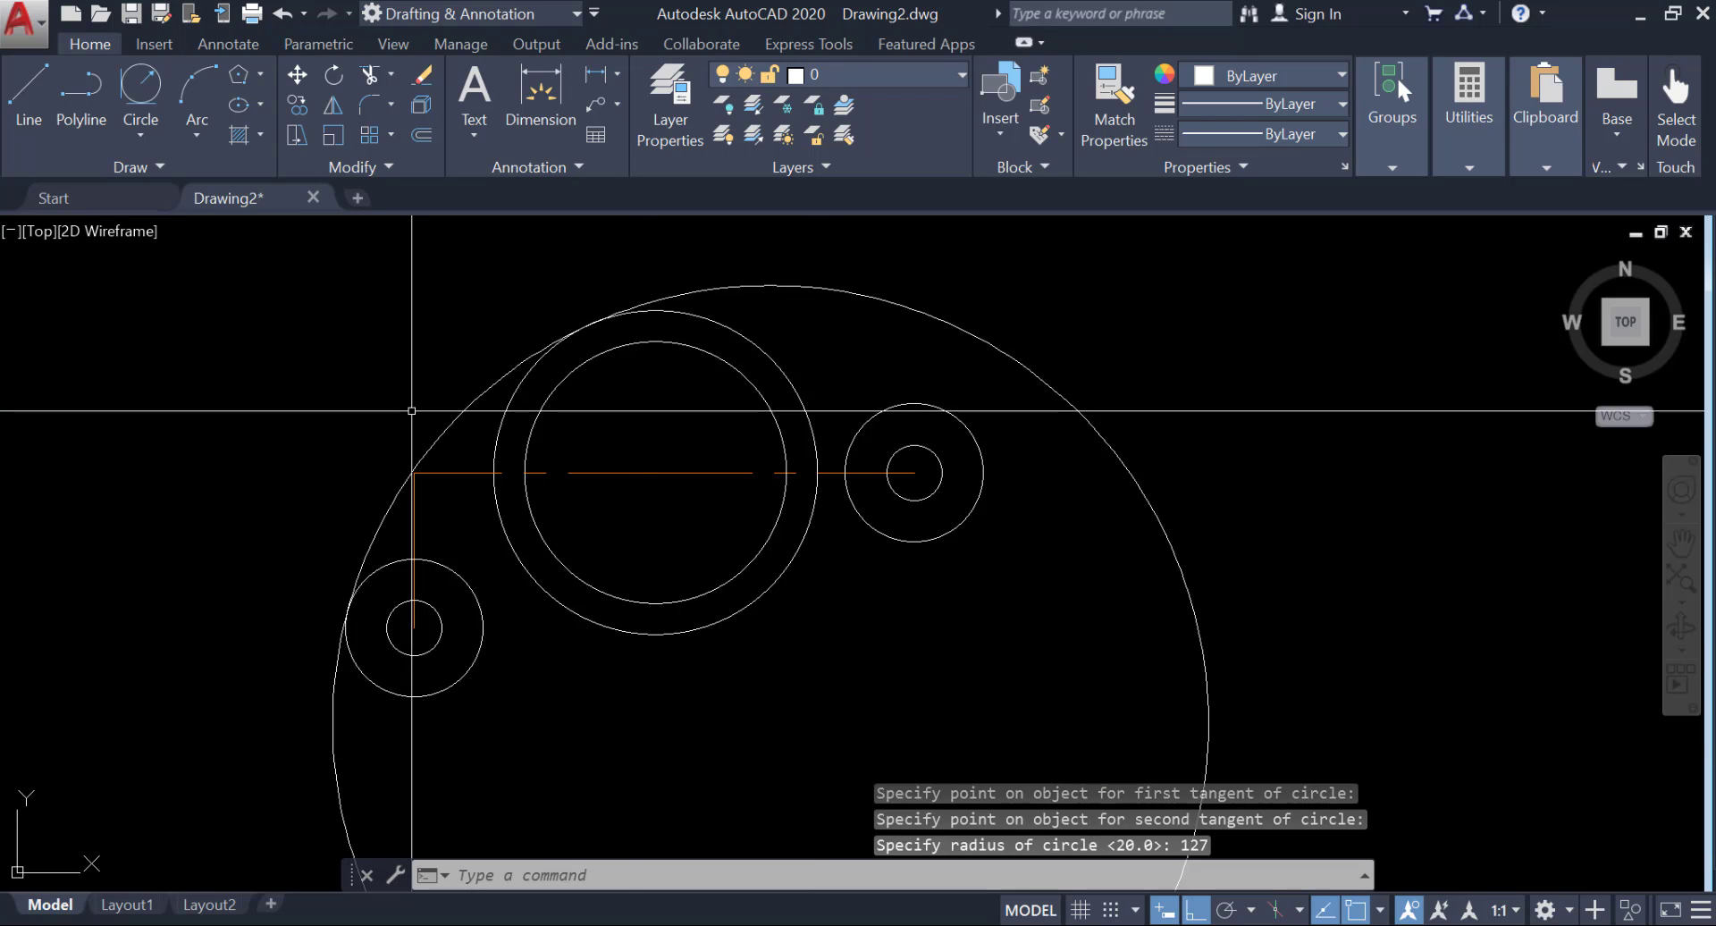
Draw a Tan, Tan, Radius circle of radius 38 touching the undersides of the lower-left outer circle and the large outer circle.
click(143, 89)
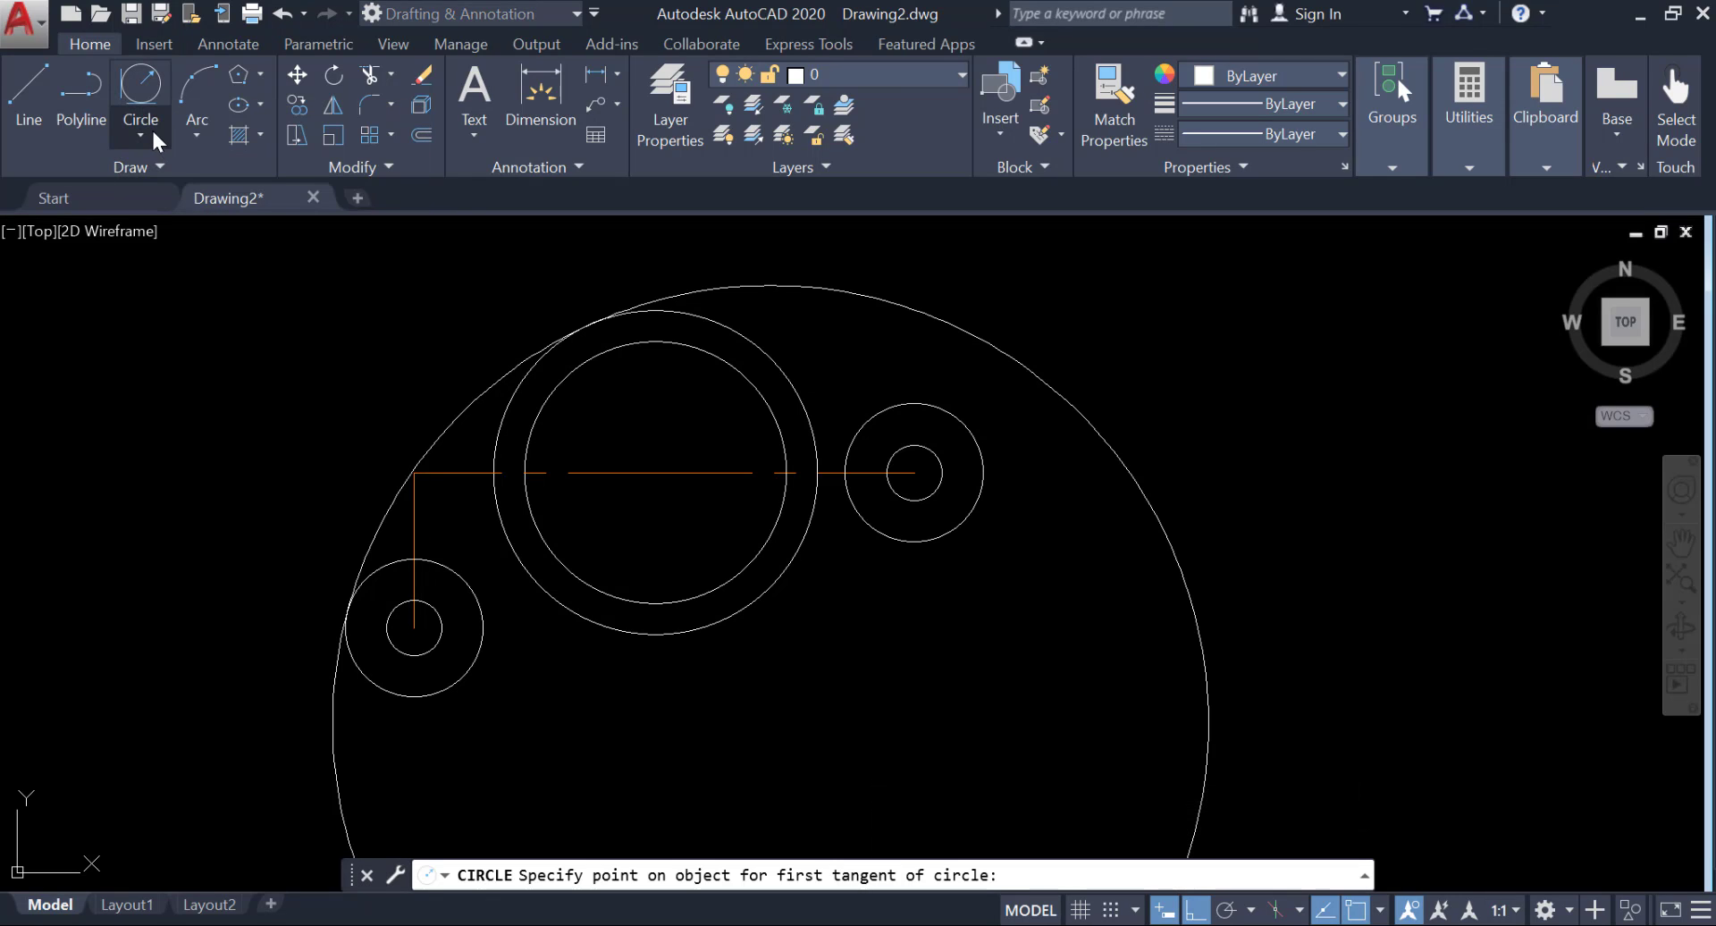
click(144, 132)
click(132, 393)
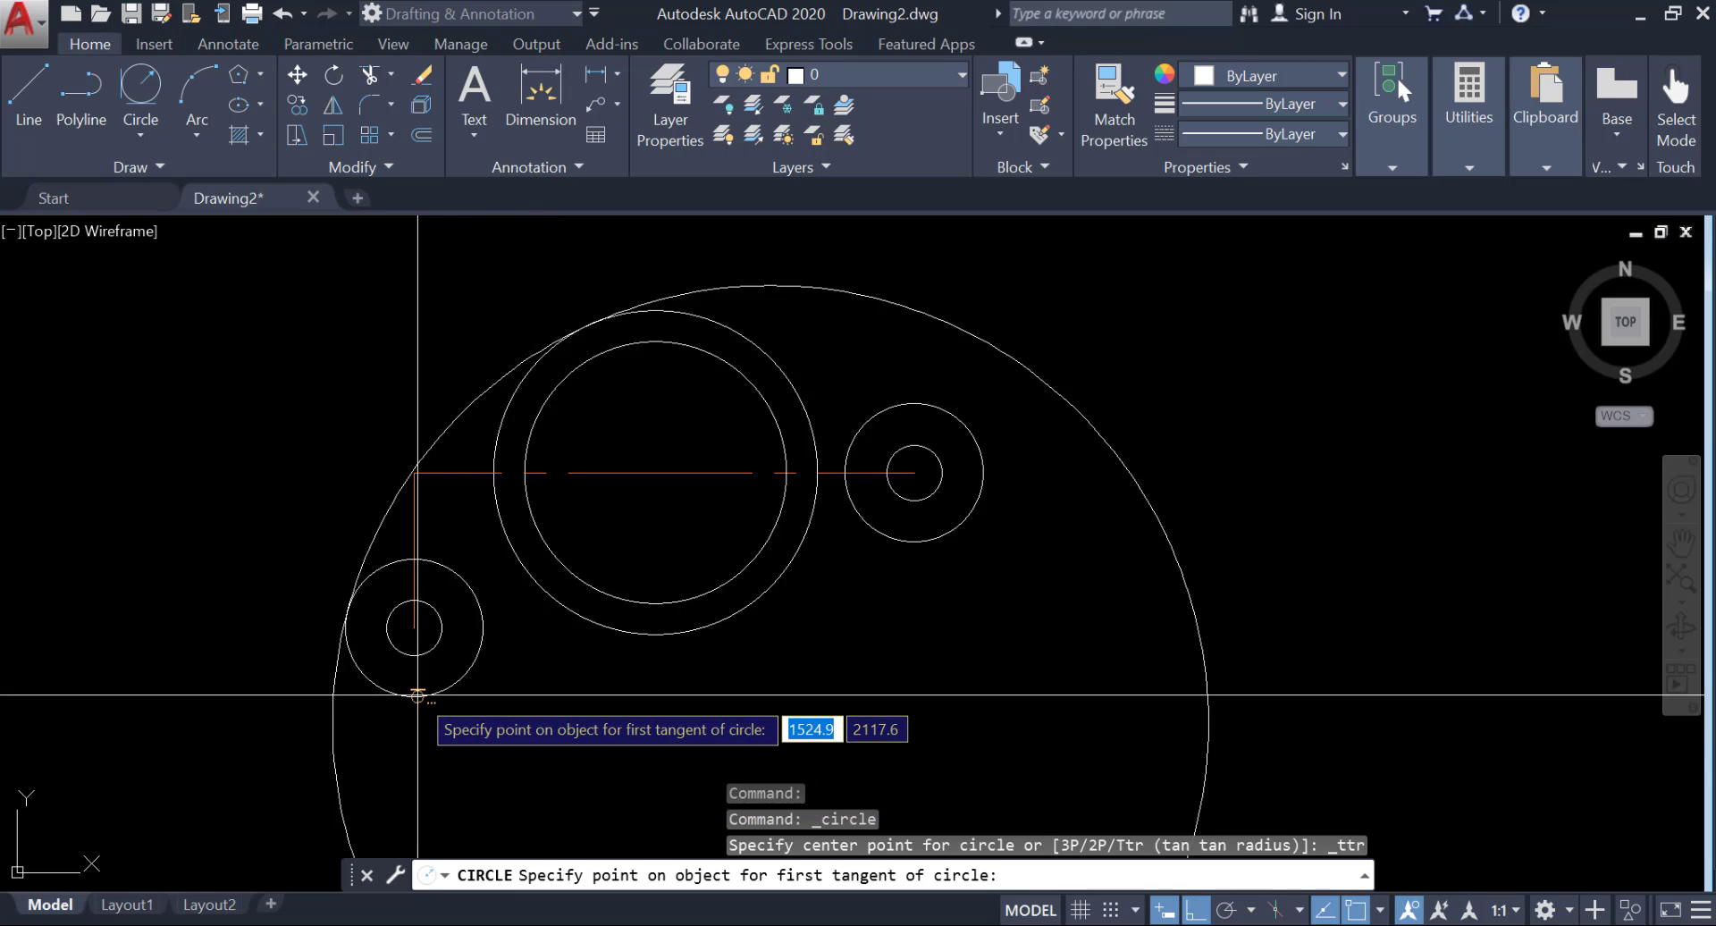
click(417, 694)
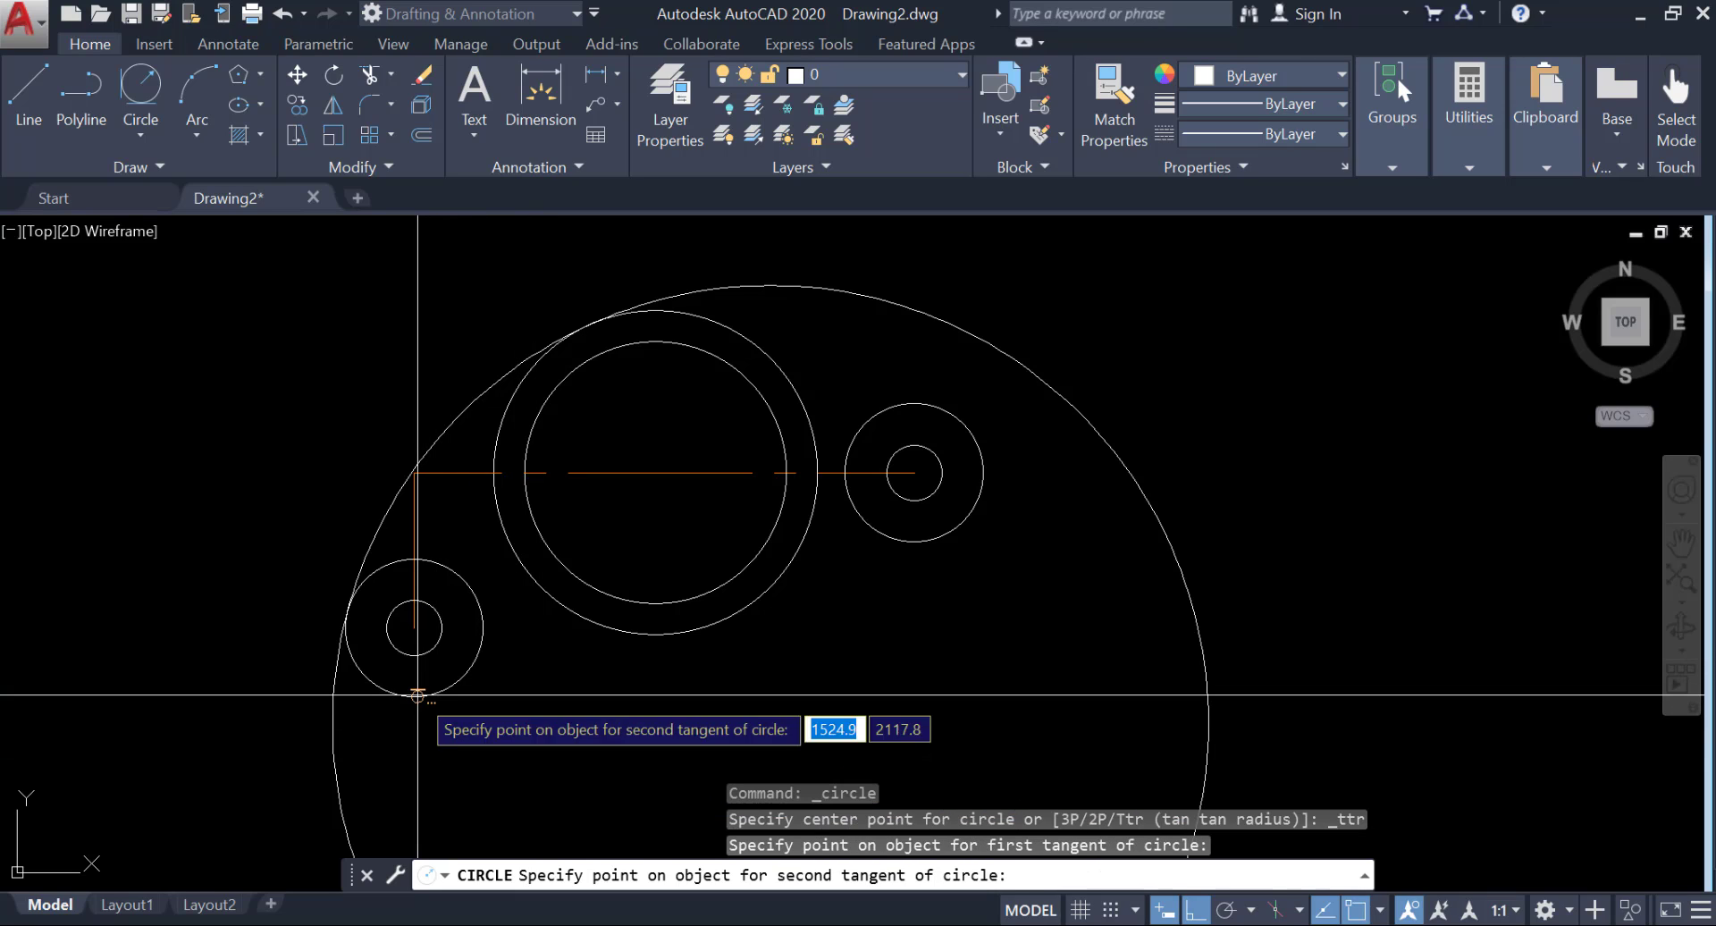
click(655, 634)
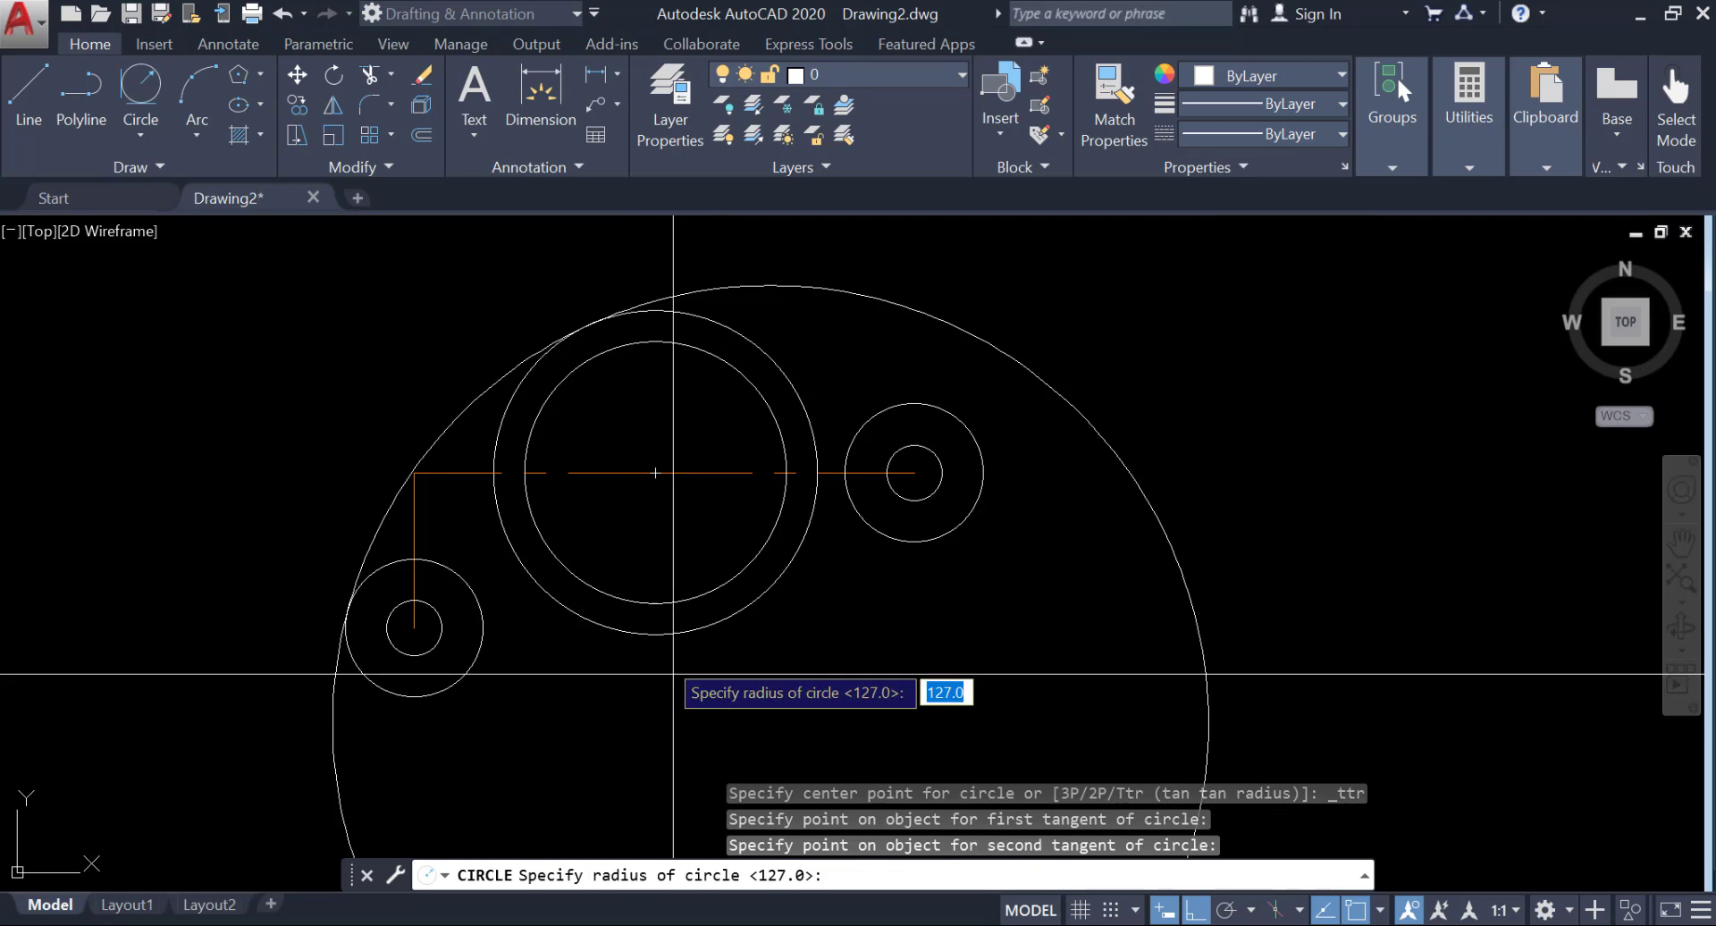
middle_drag(772, 713, 644, 587)
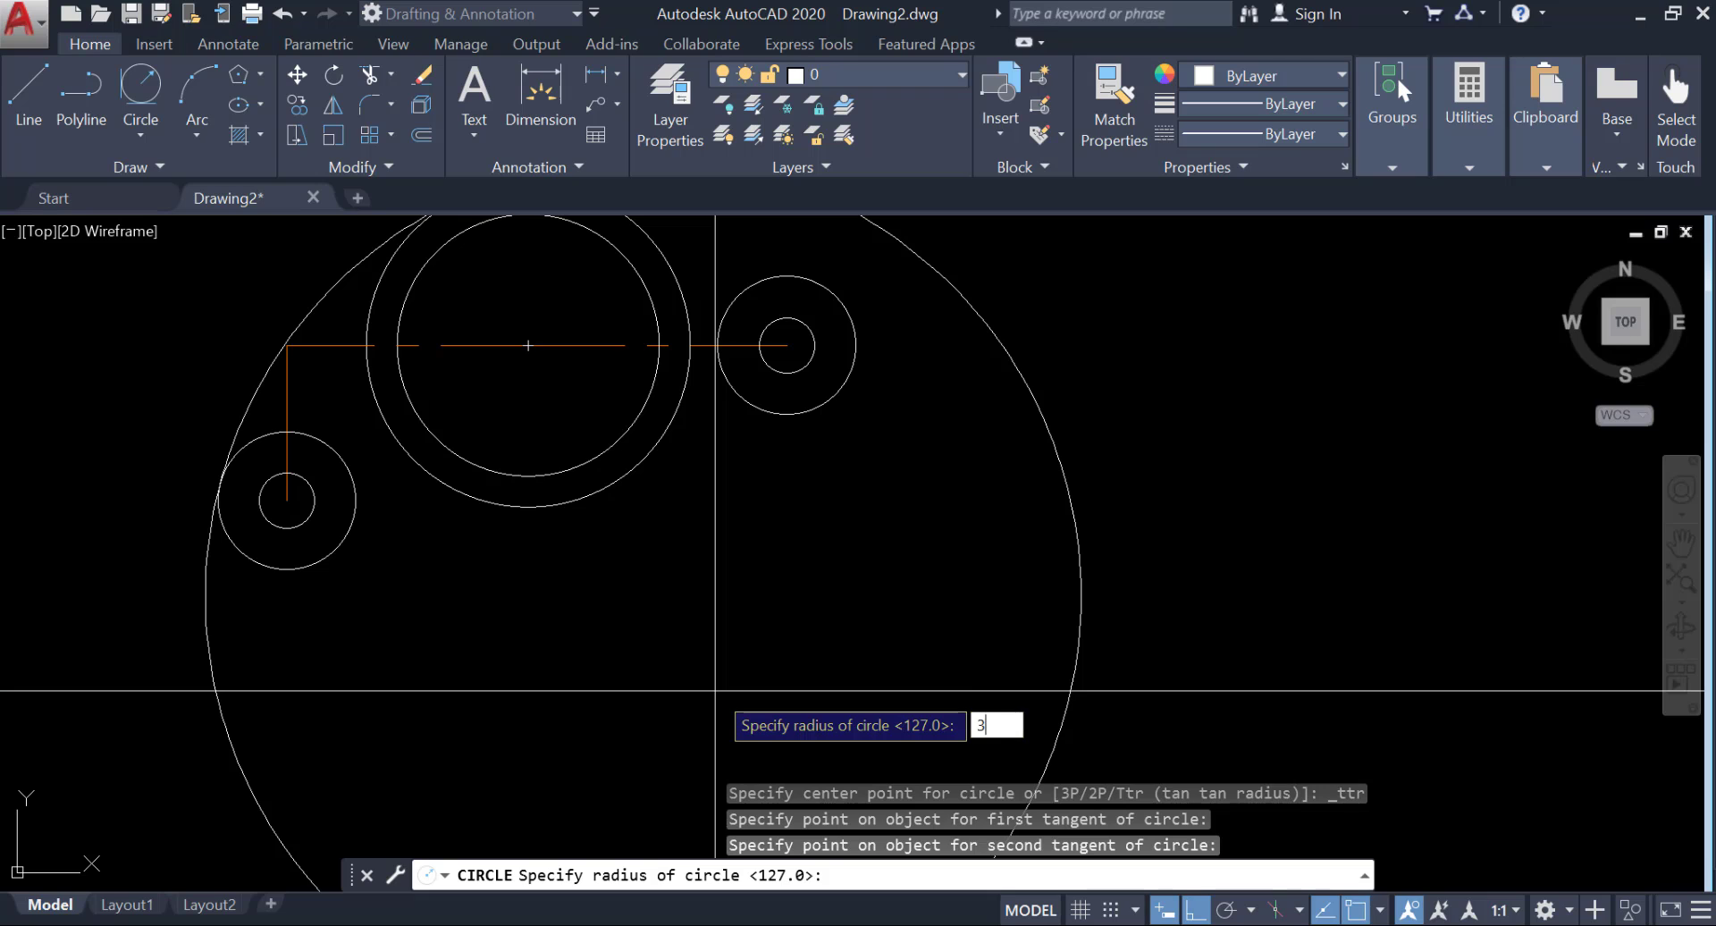
text(38)
key(Return)
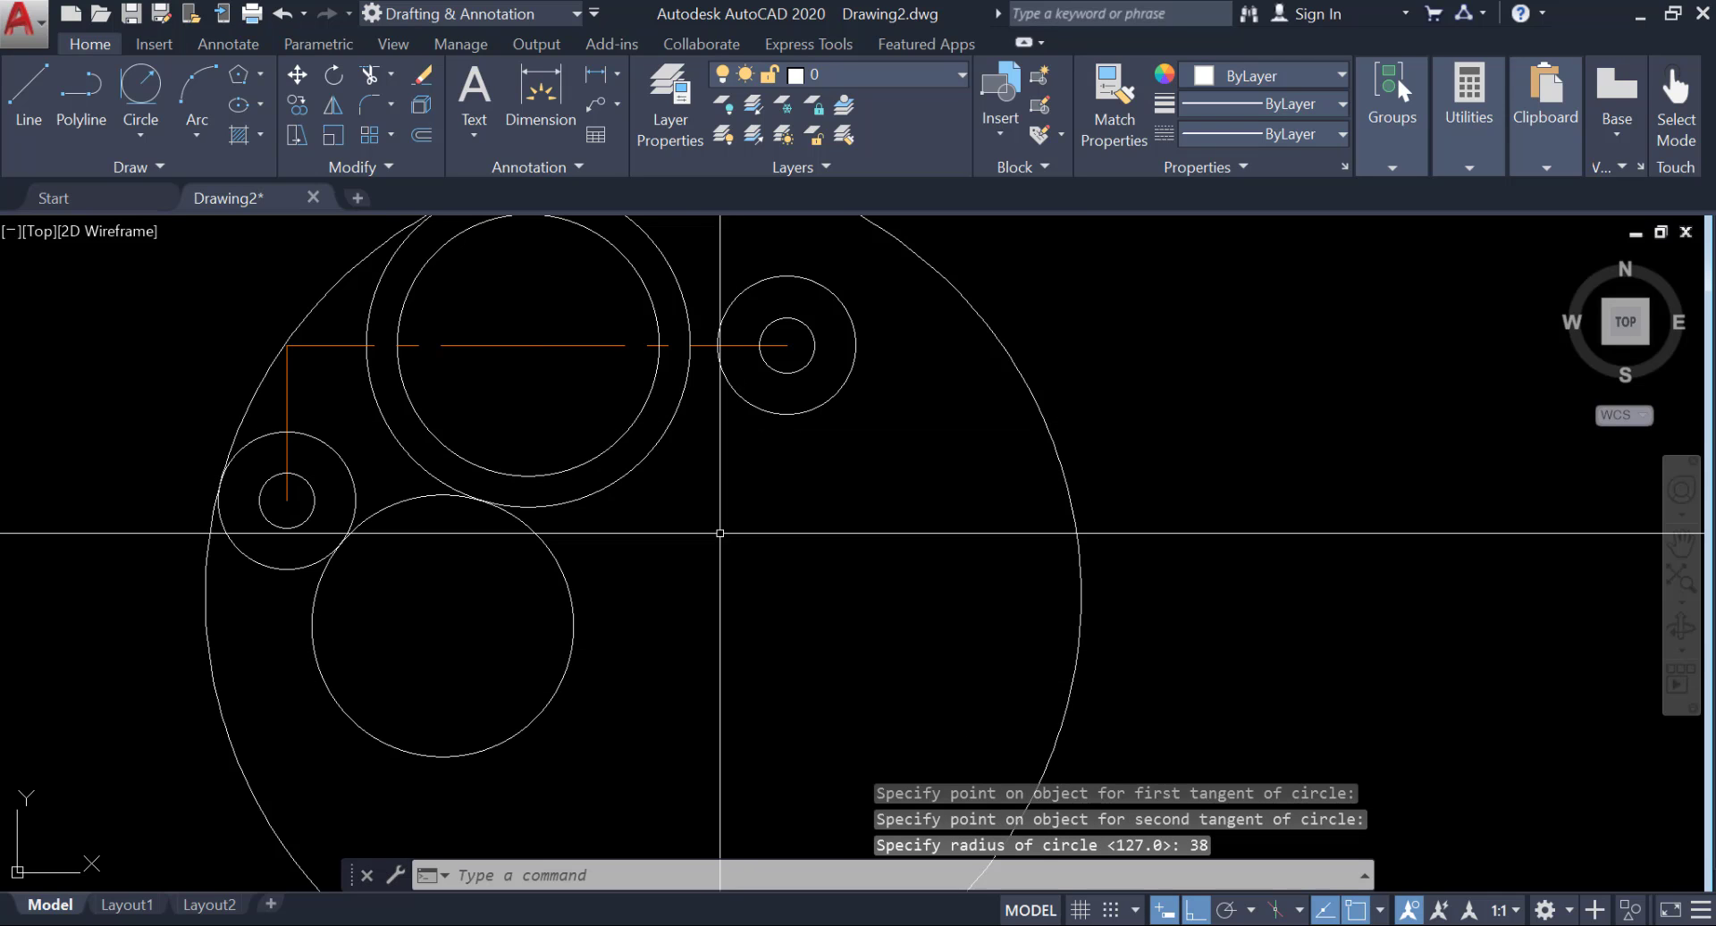
Draw a line tangent to the undersides of the right-hand outer circle and the large outer circle.
middle_drag(719, 536, 716, 625)
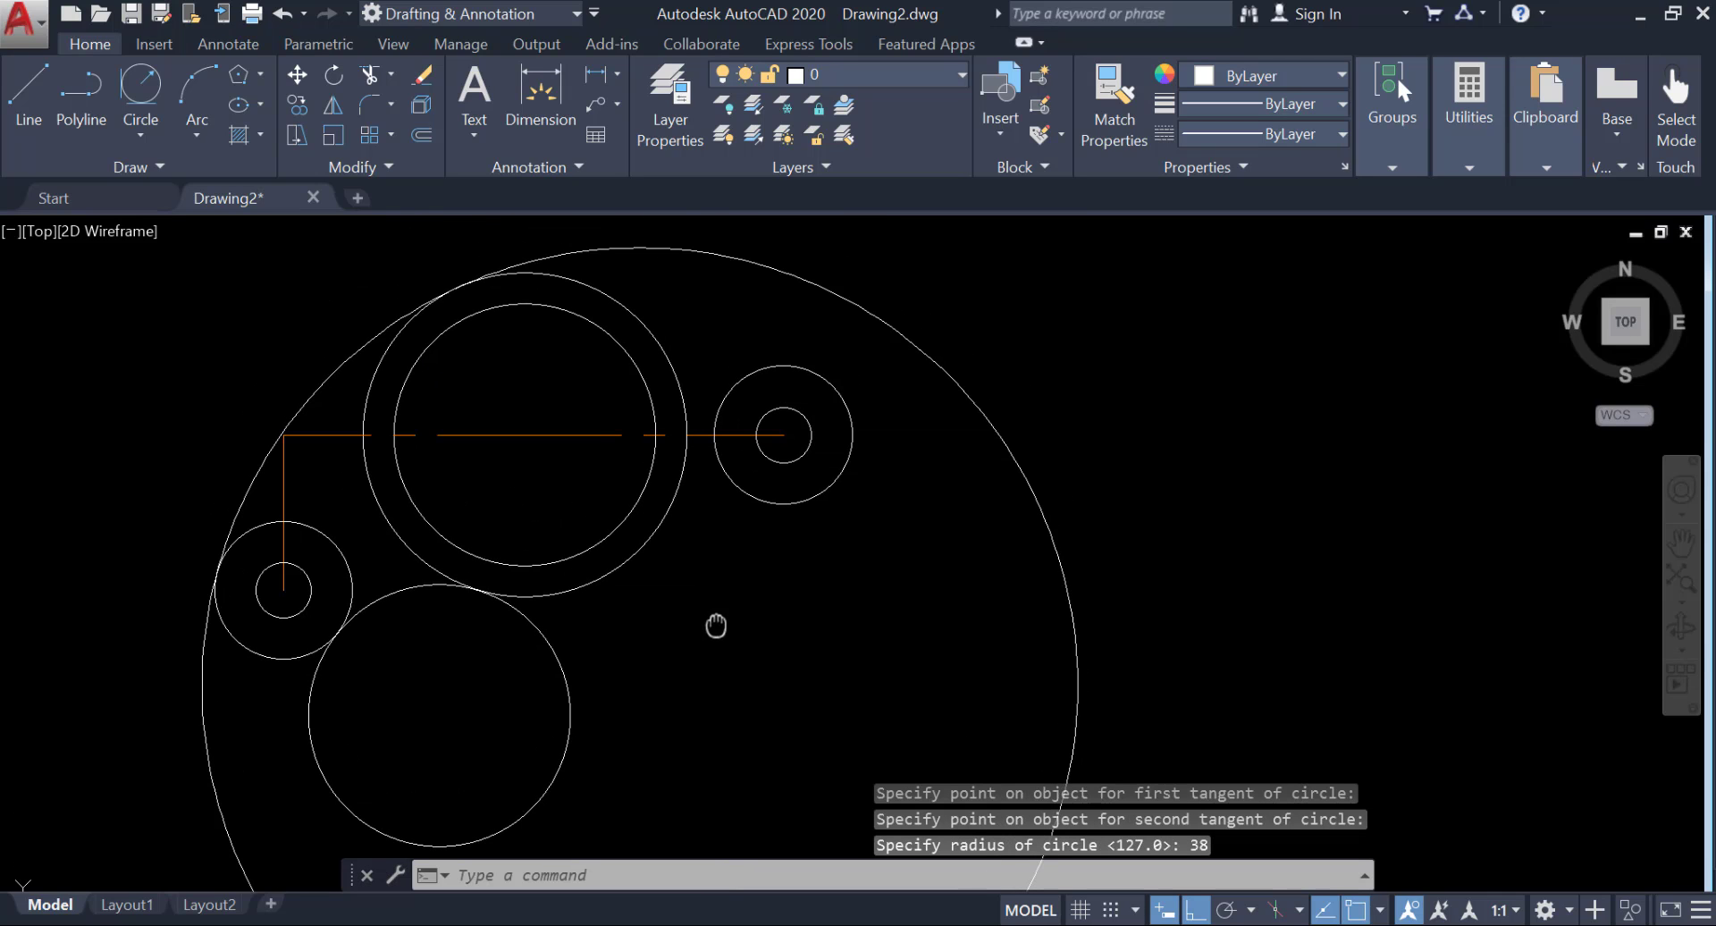
click(24, 103)
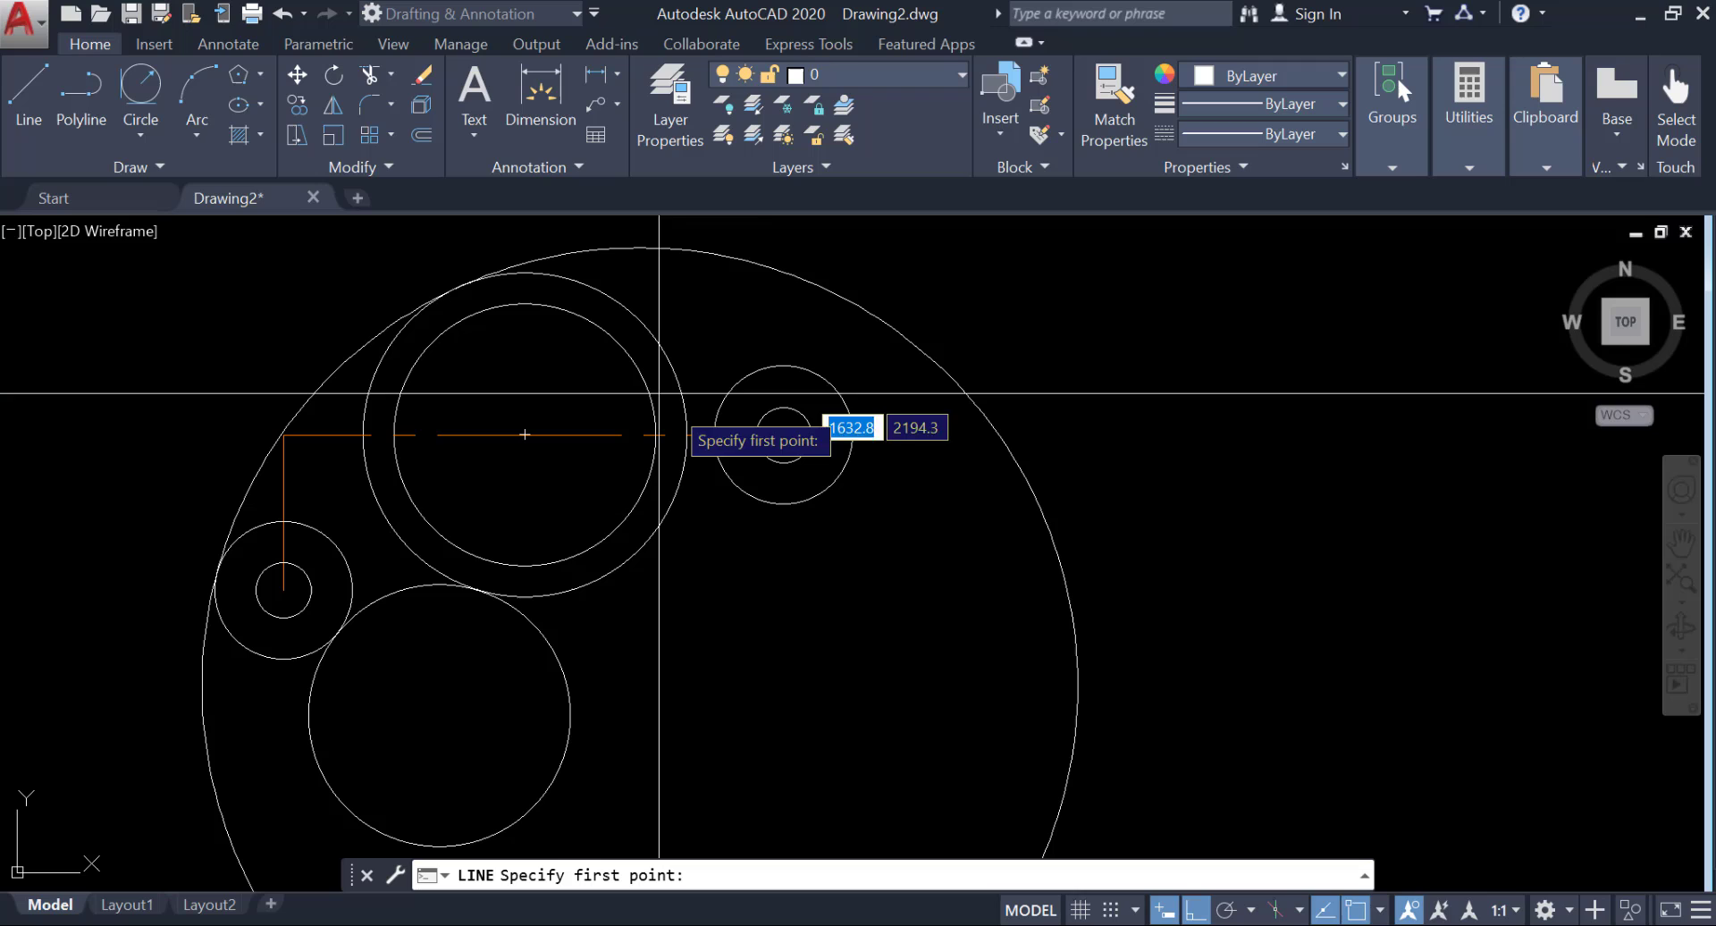
shift+right_click(784, 505)
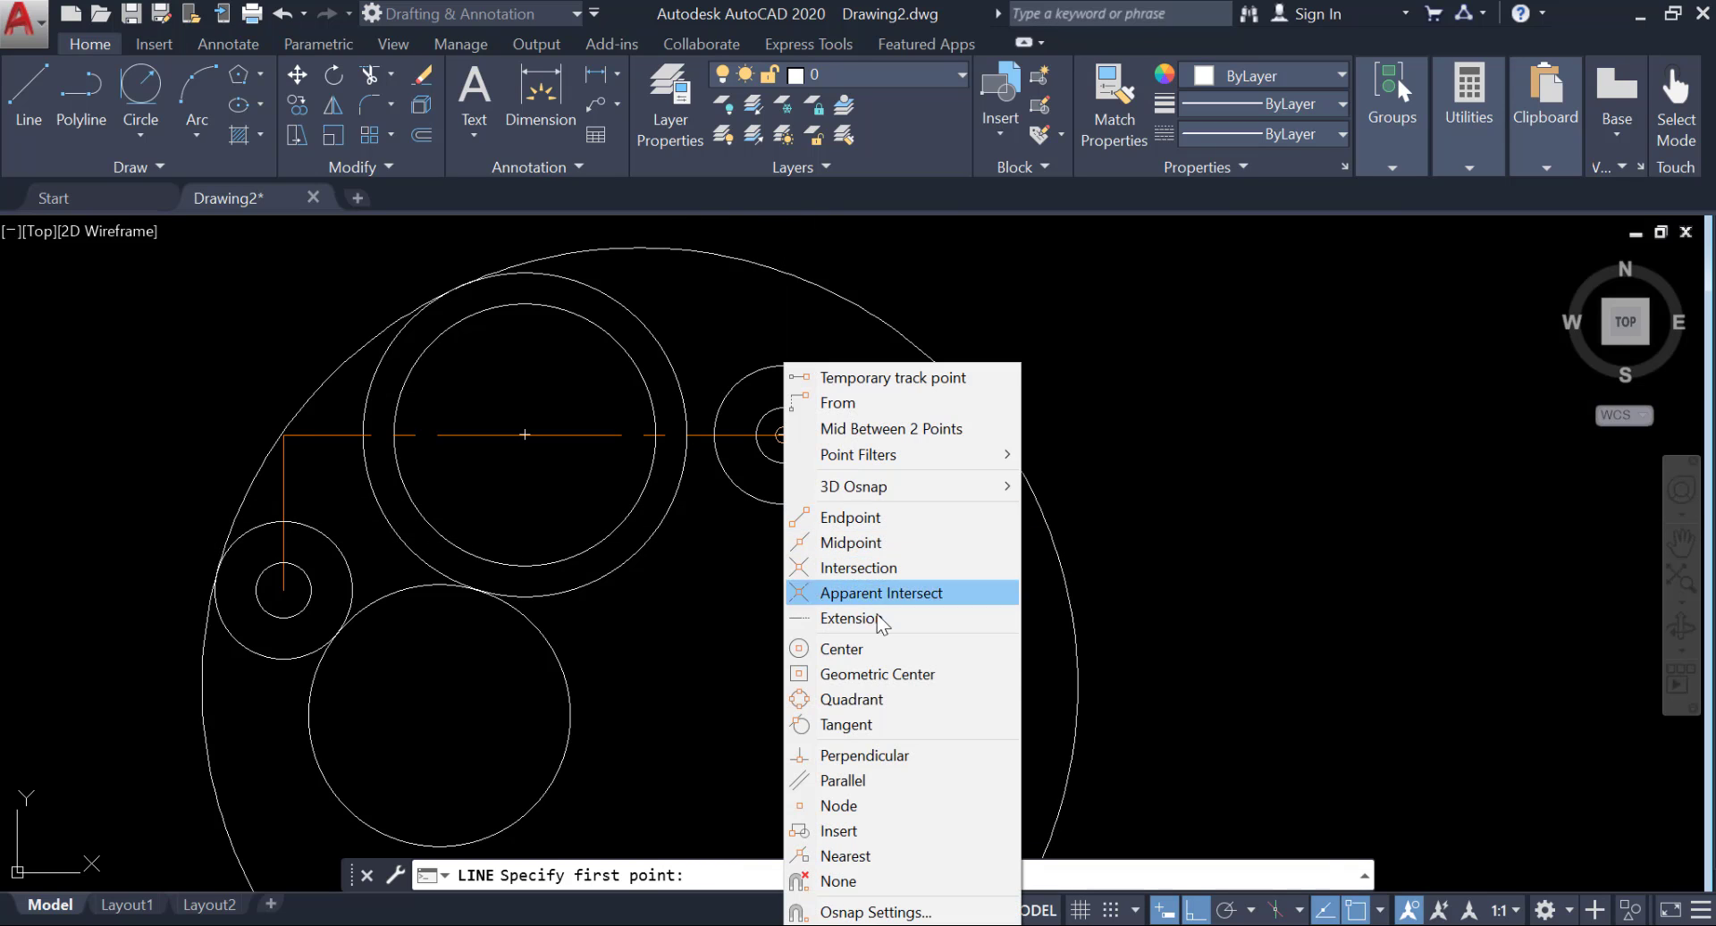
click(854, 724)
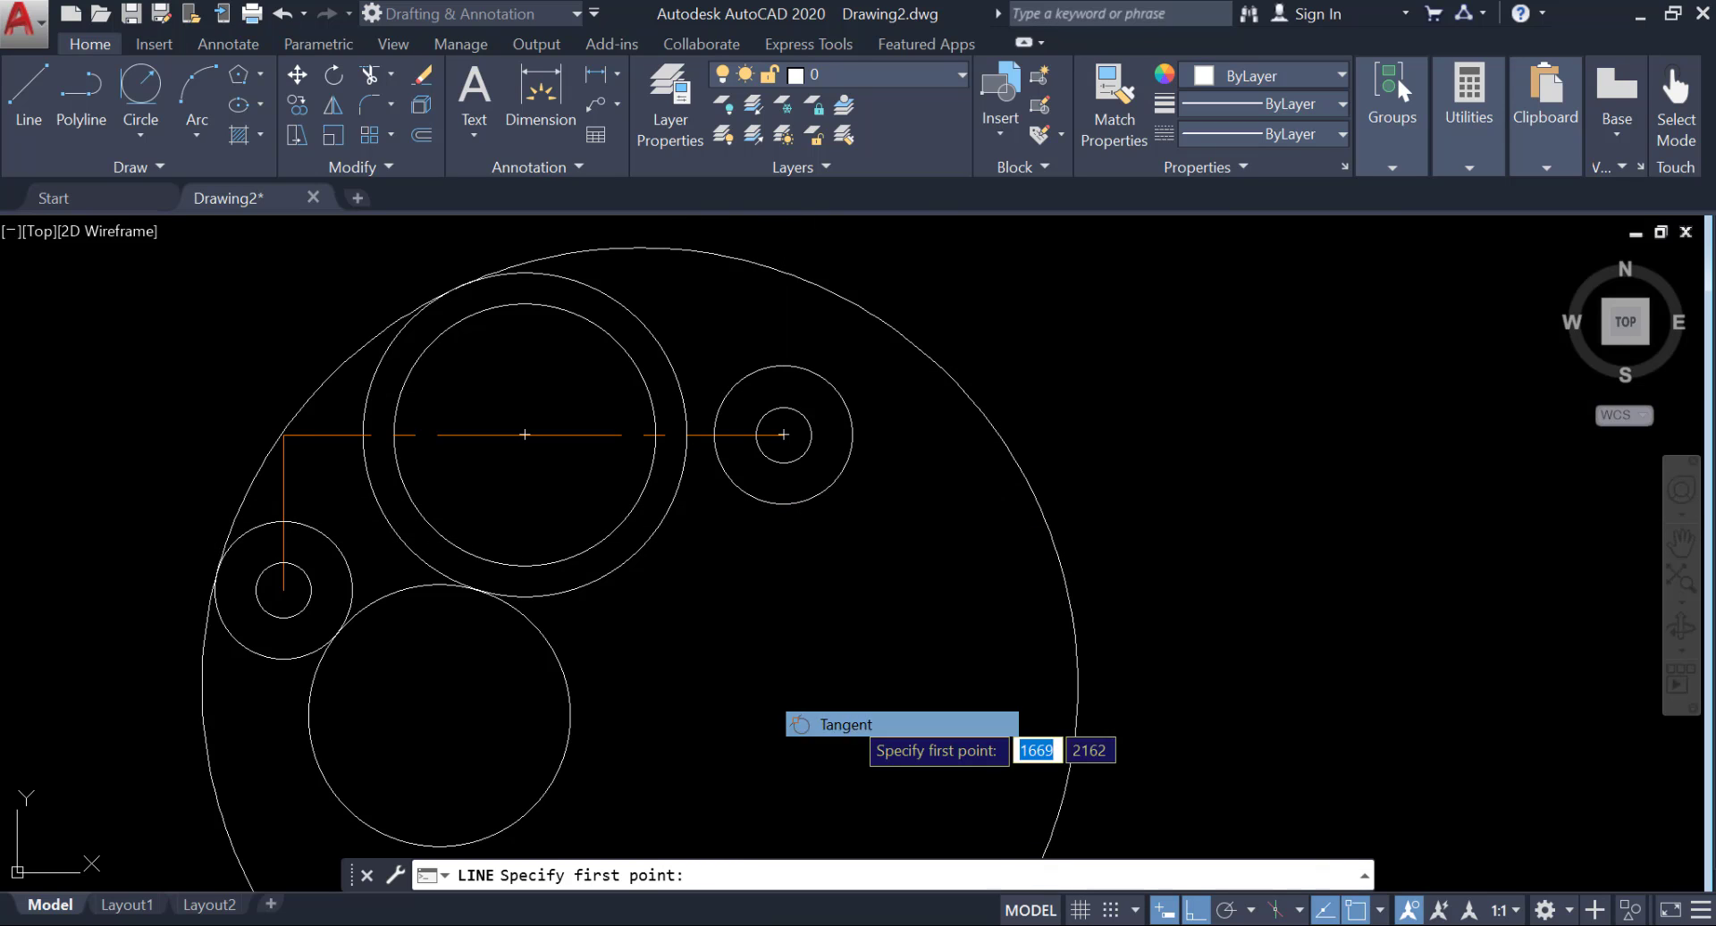
click(795, 505)
shift+right_click(593, 543)
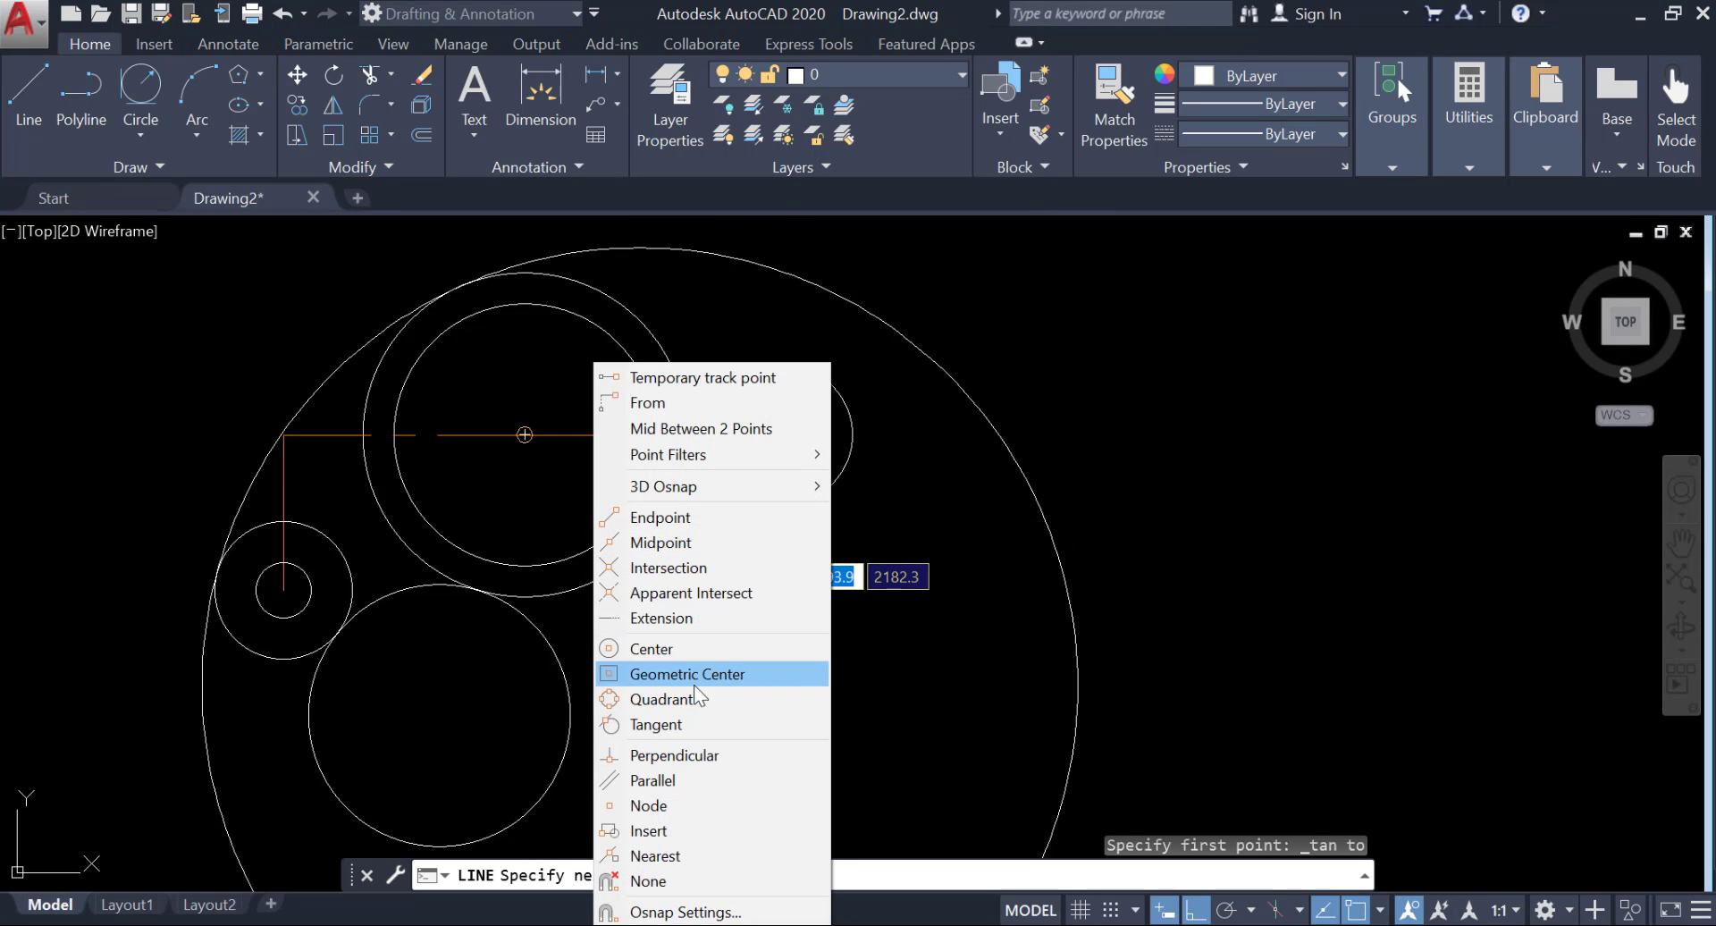
click(683, 724)
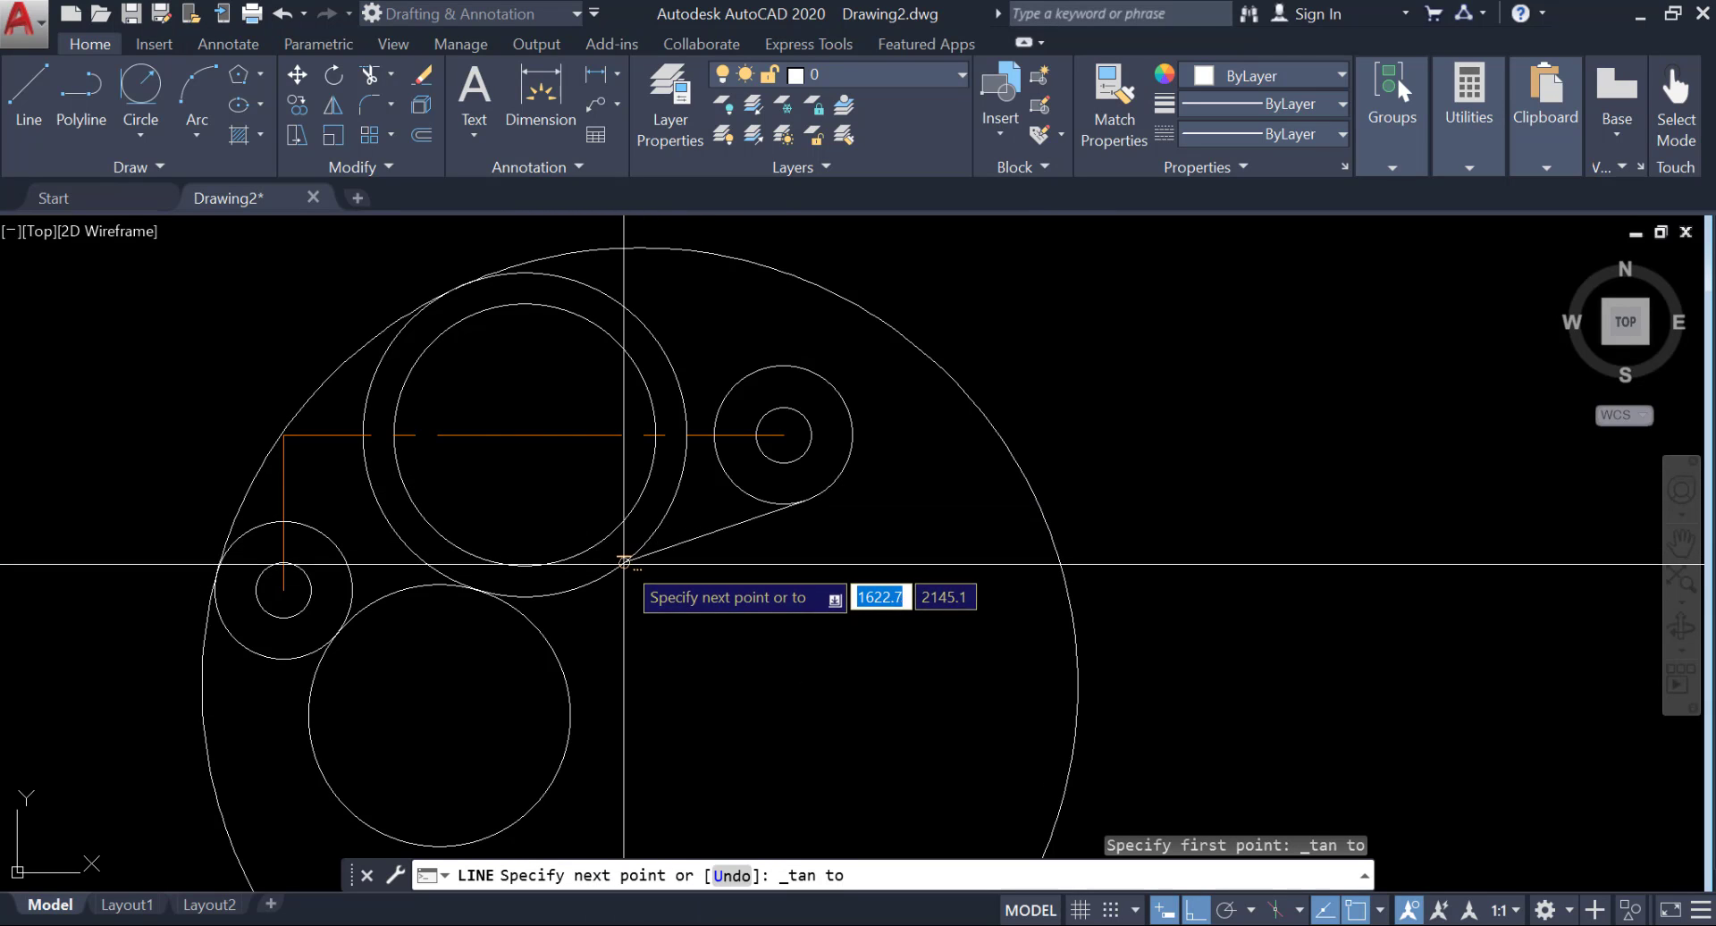
click(580, 583)
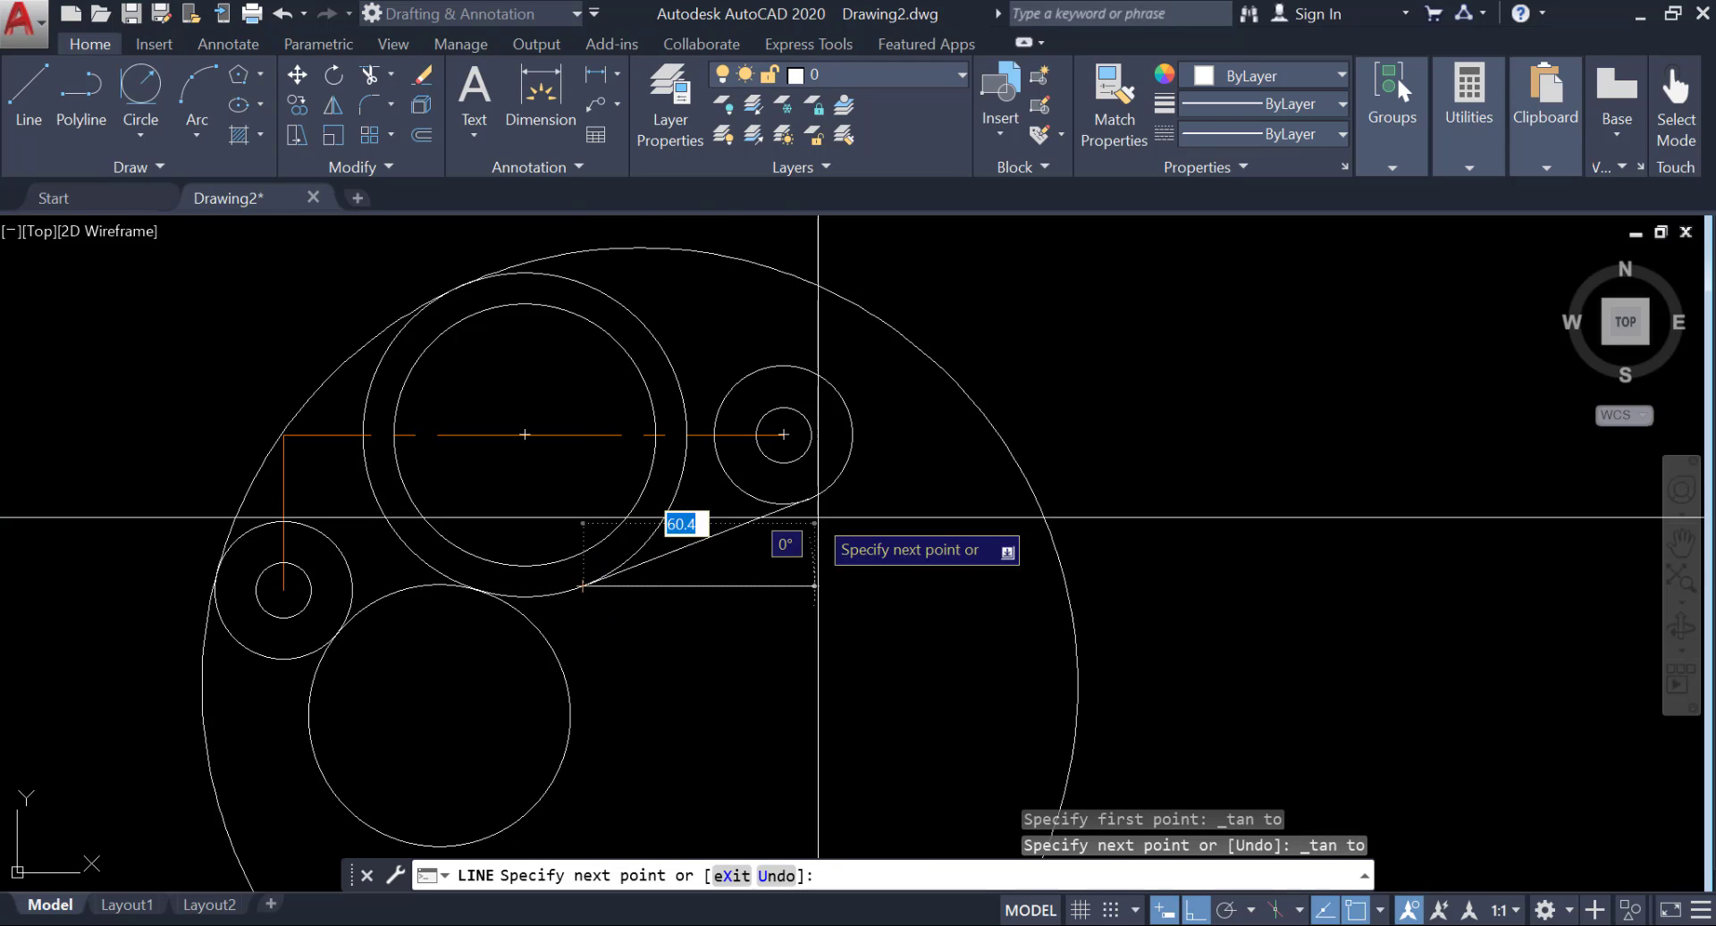
right_click(909, 630)
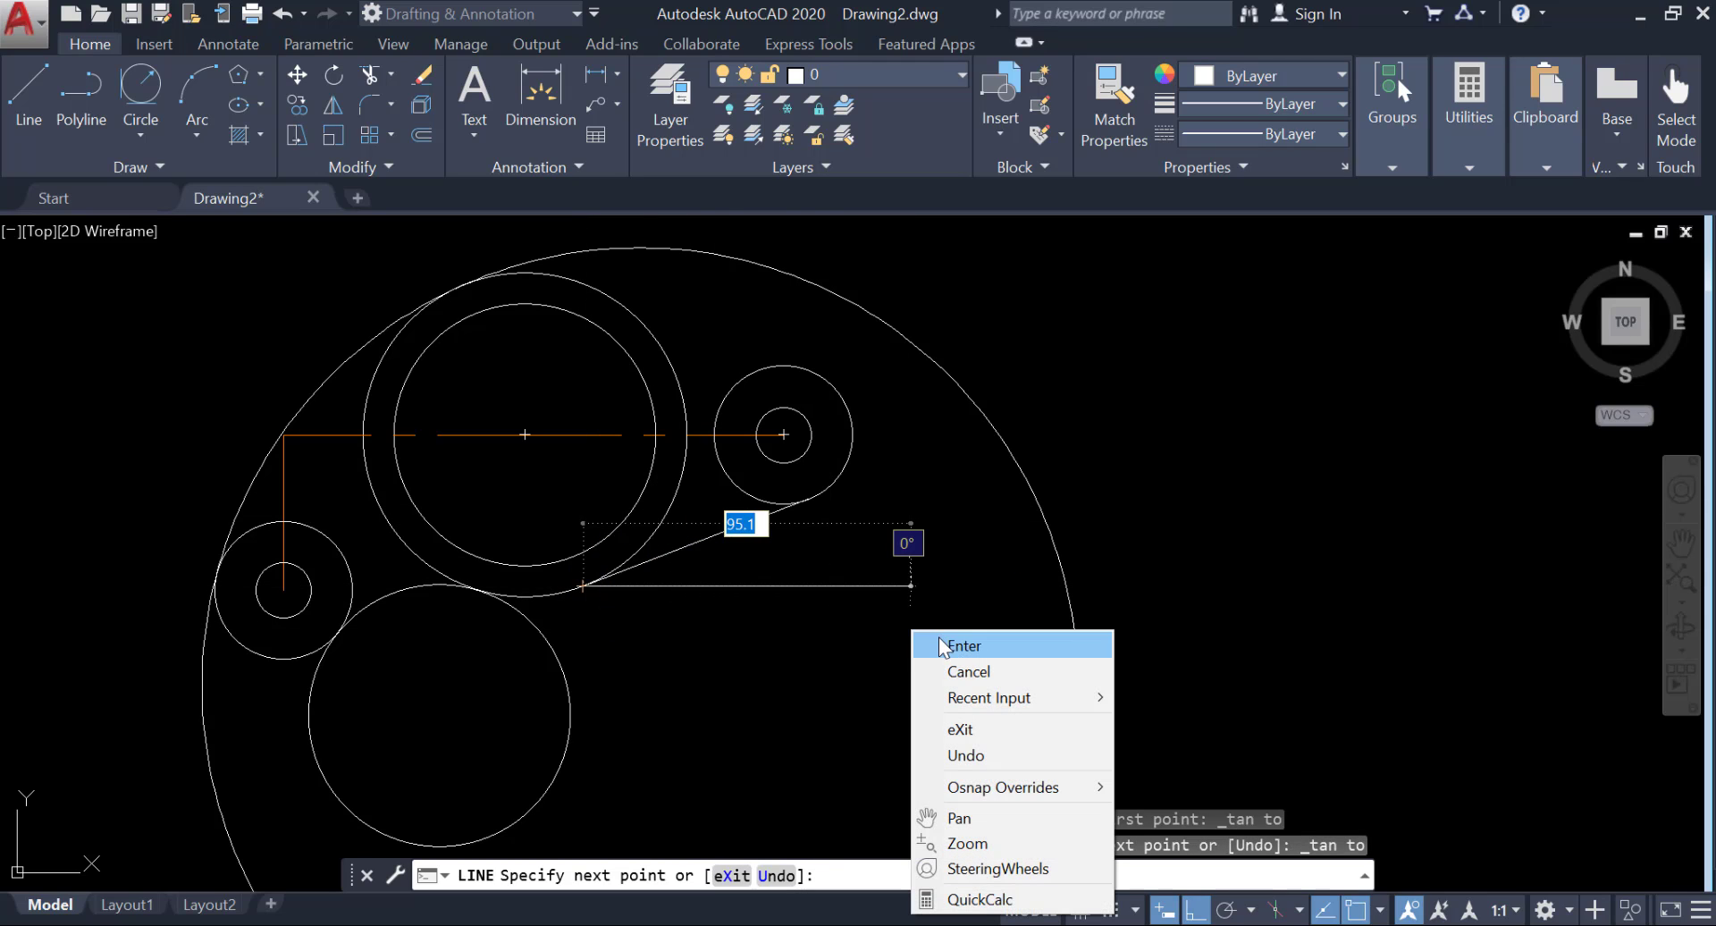
click(947, 645)
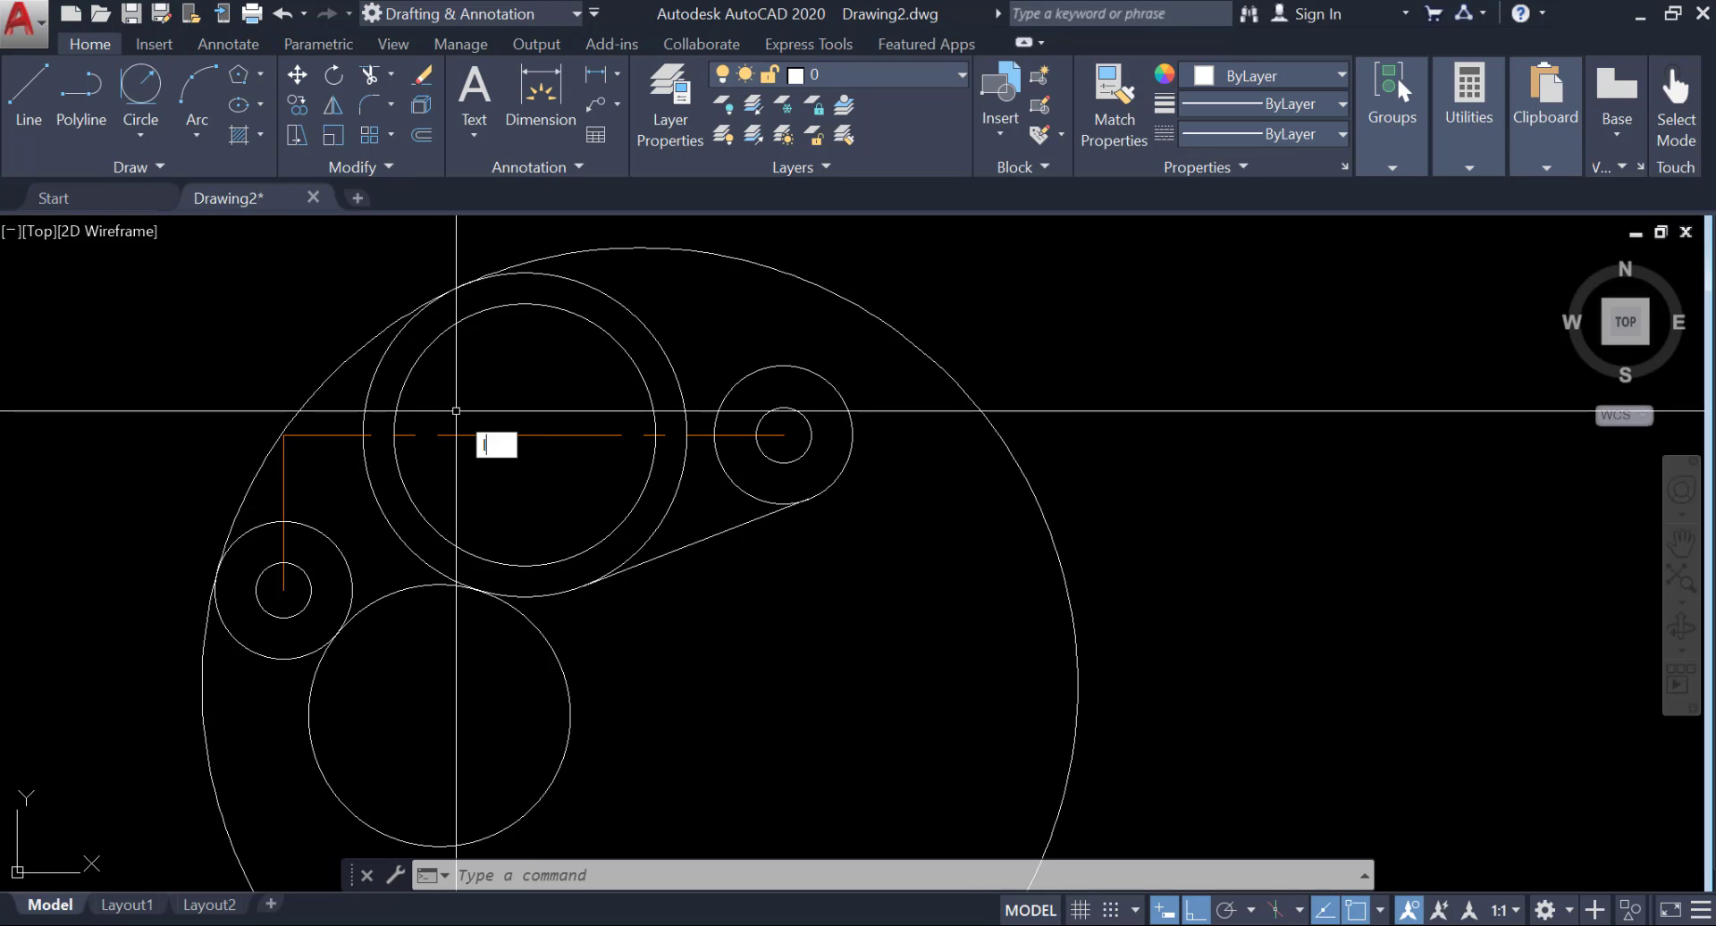
text(l)
key(Return)
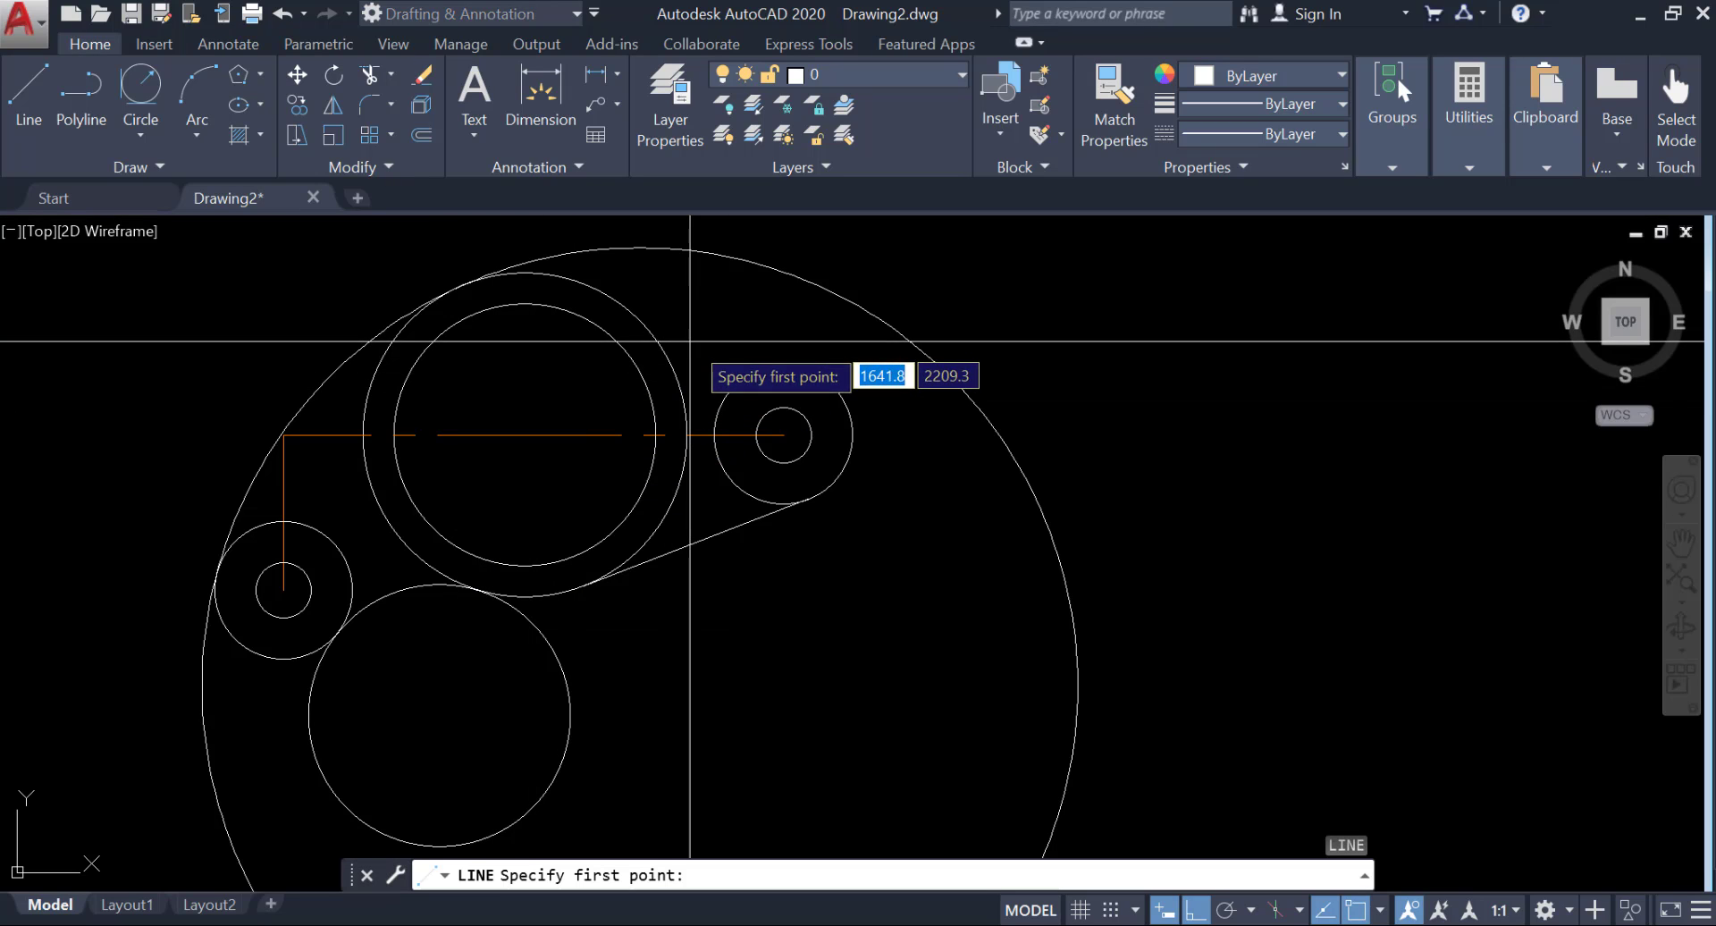
shift+right_click(803, 370)
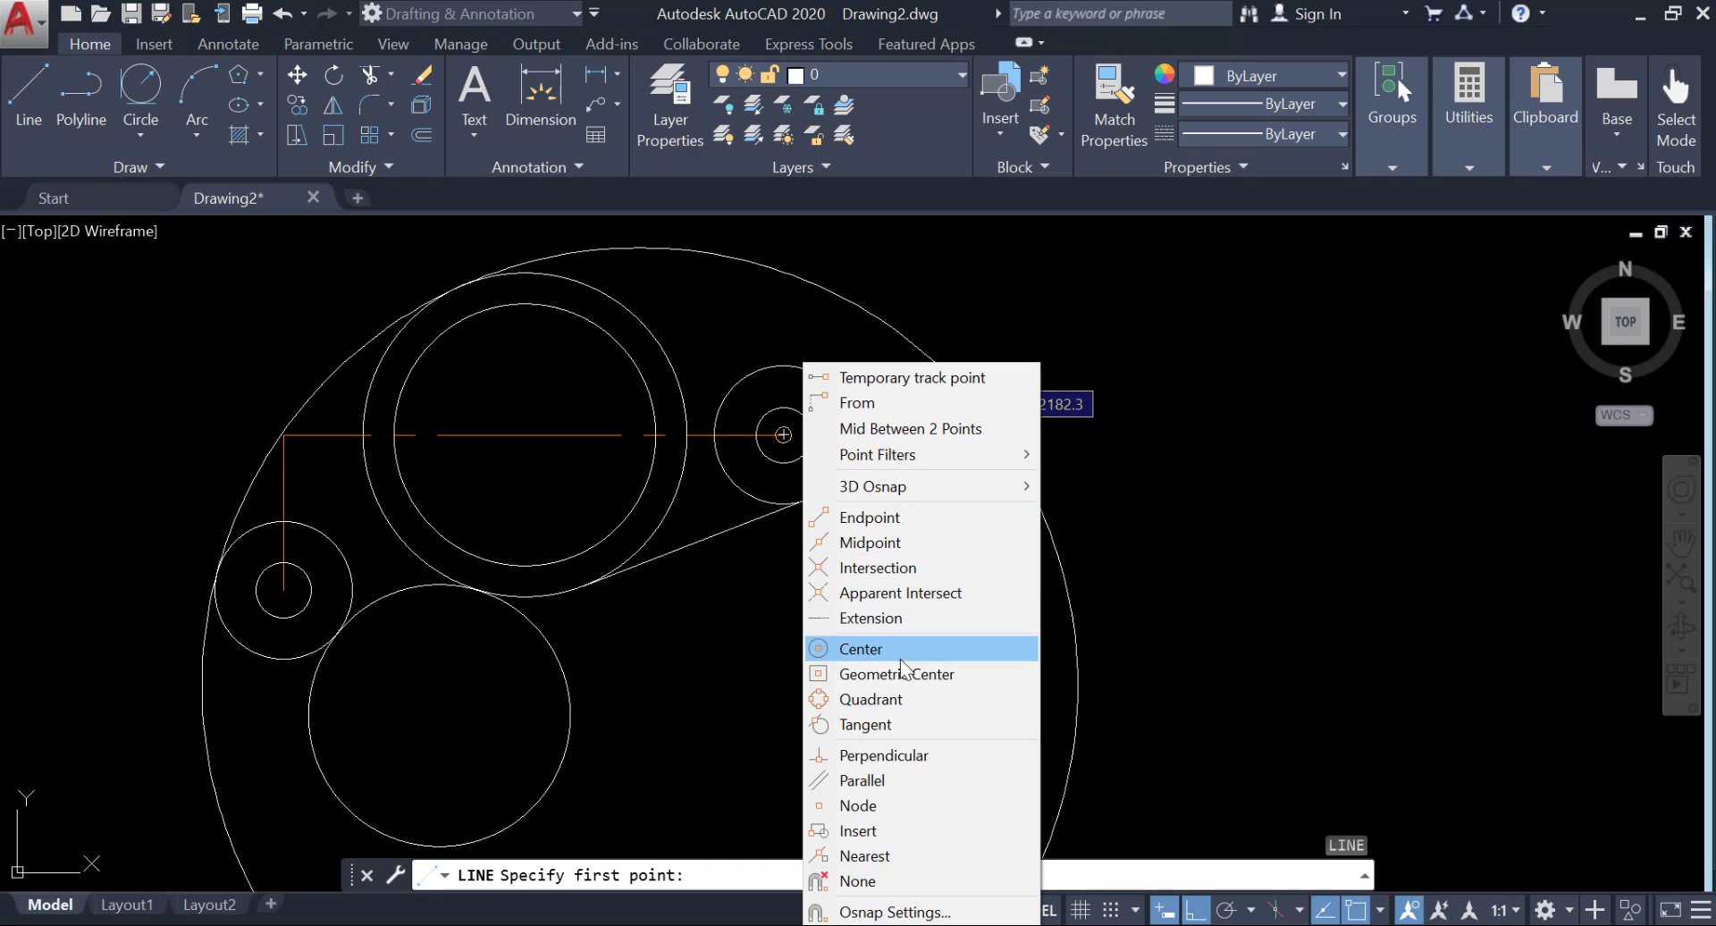
click(910, 724)
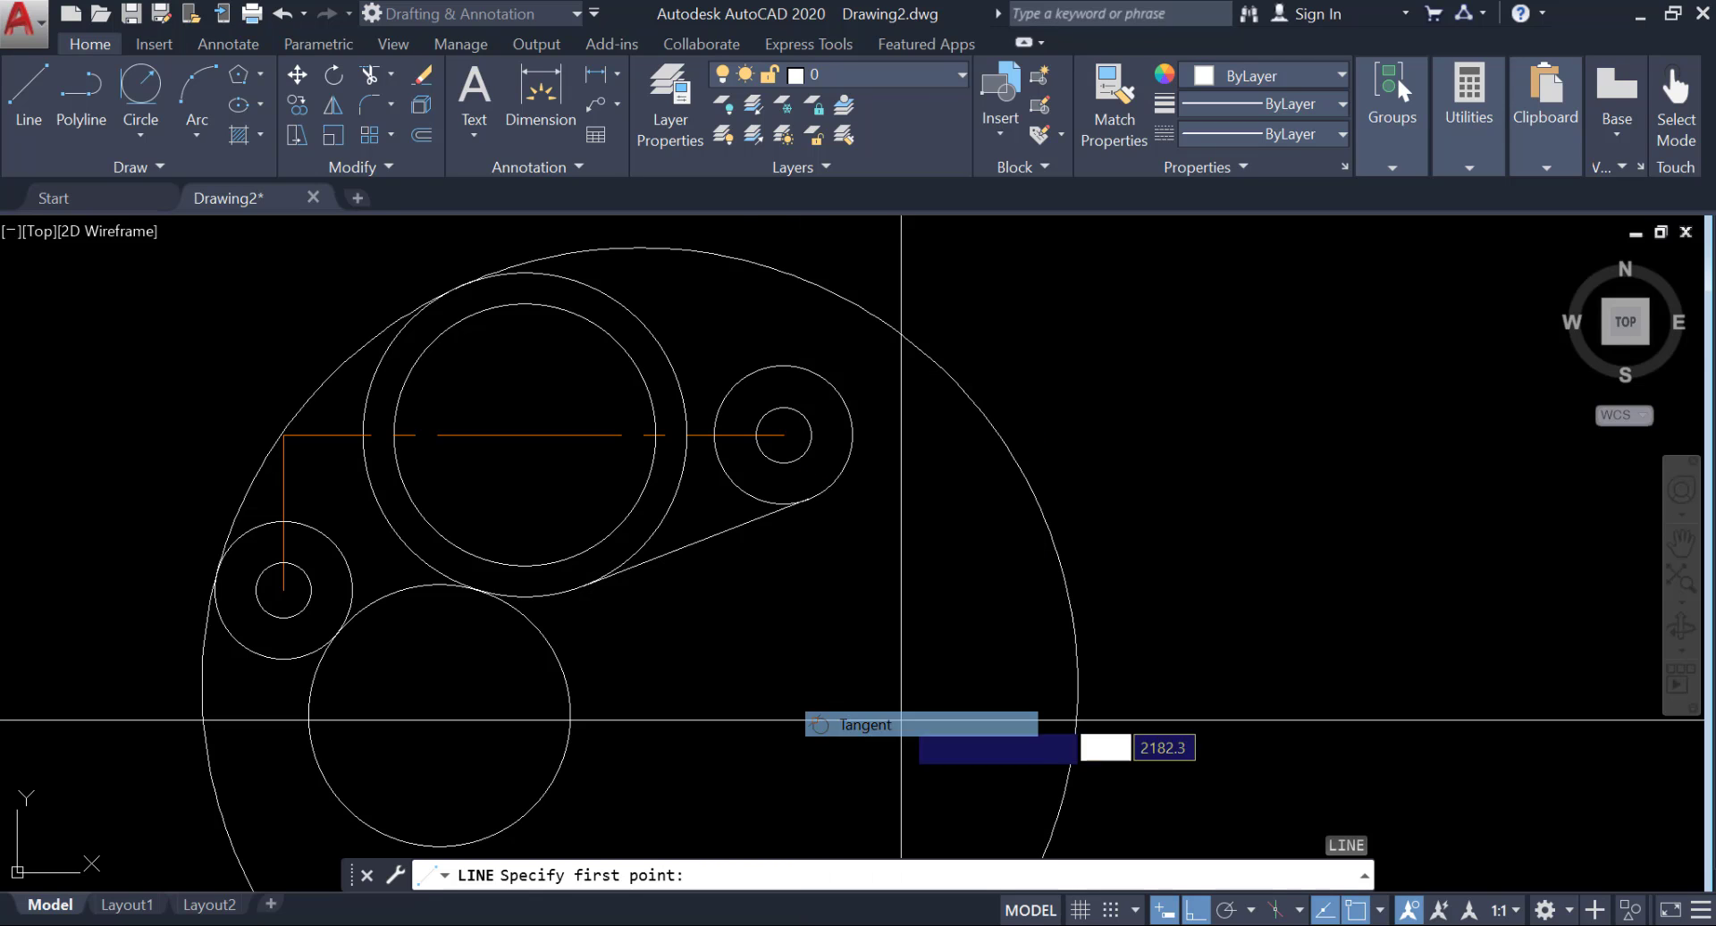
click(787, 364)
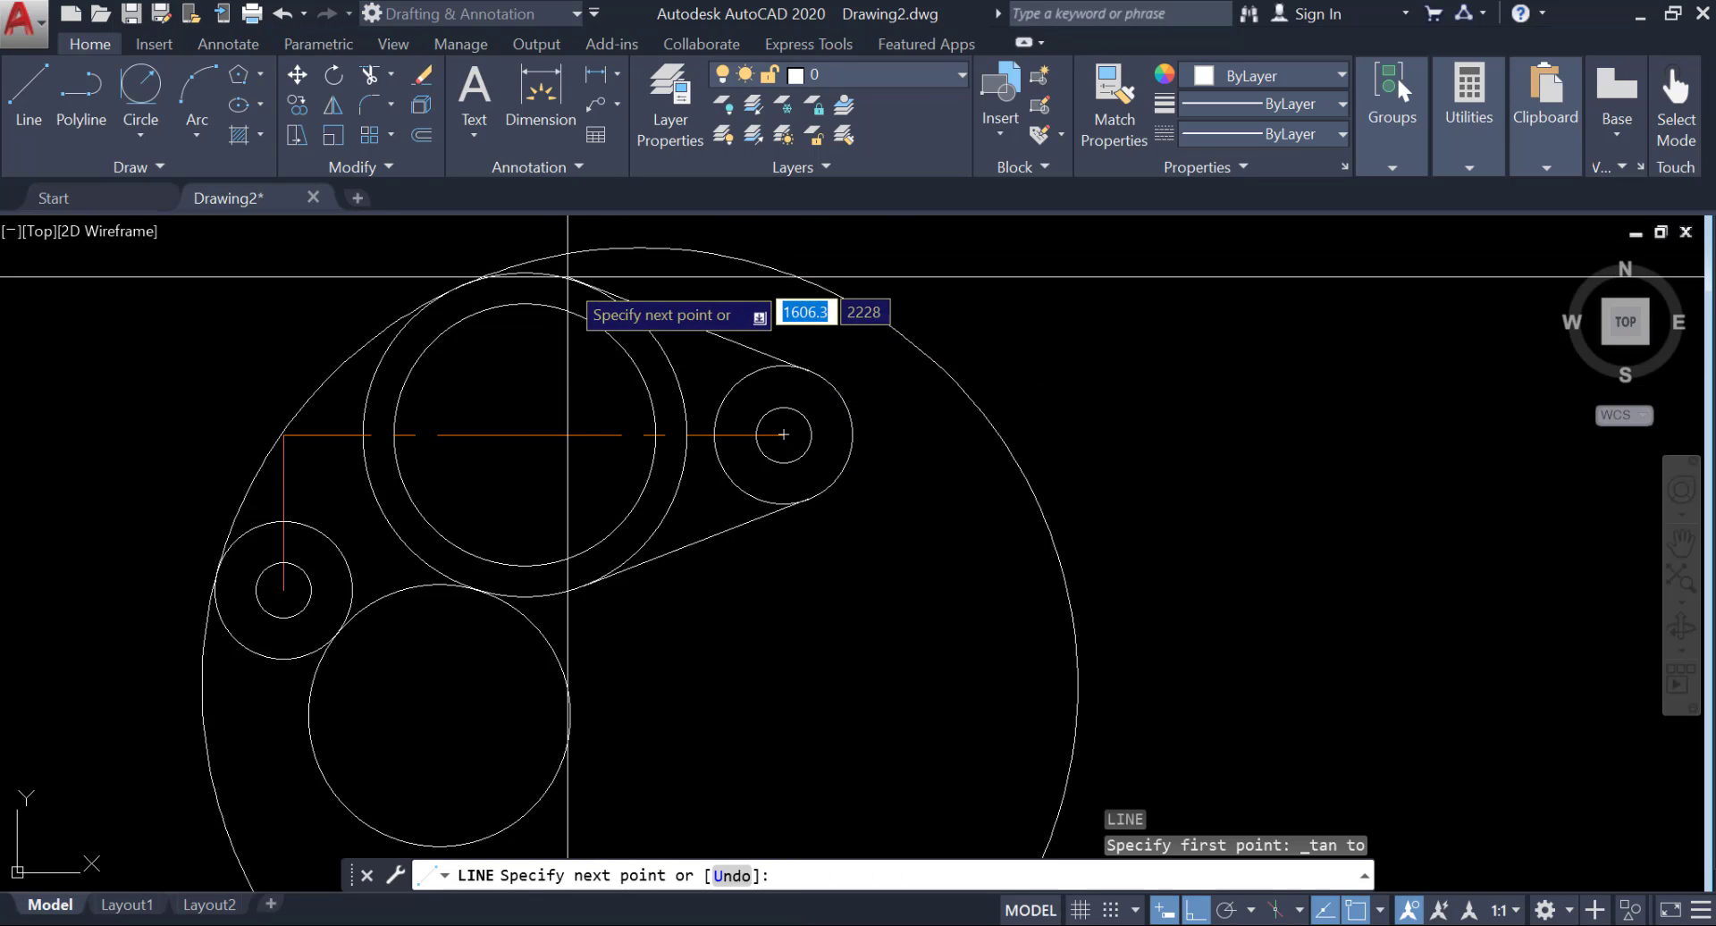
key(F8)
right_click(609, 270)
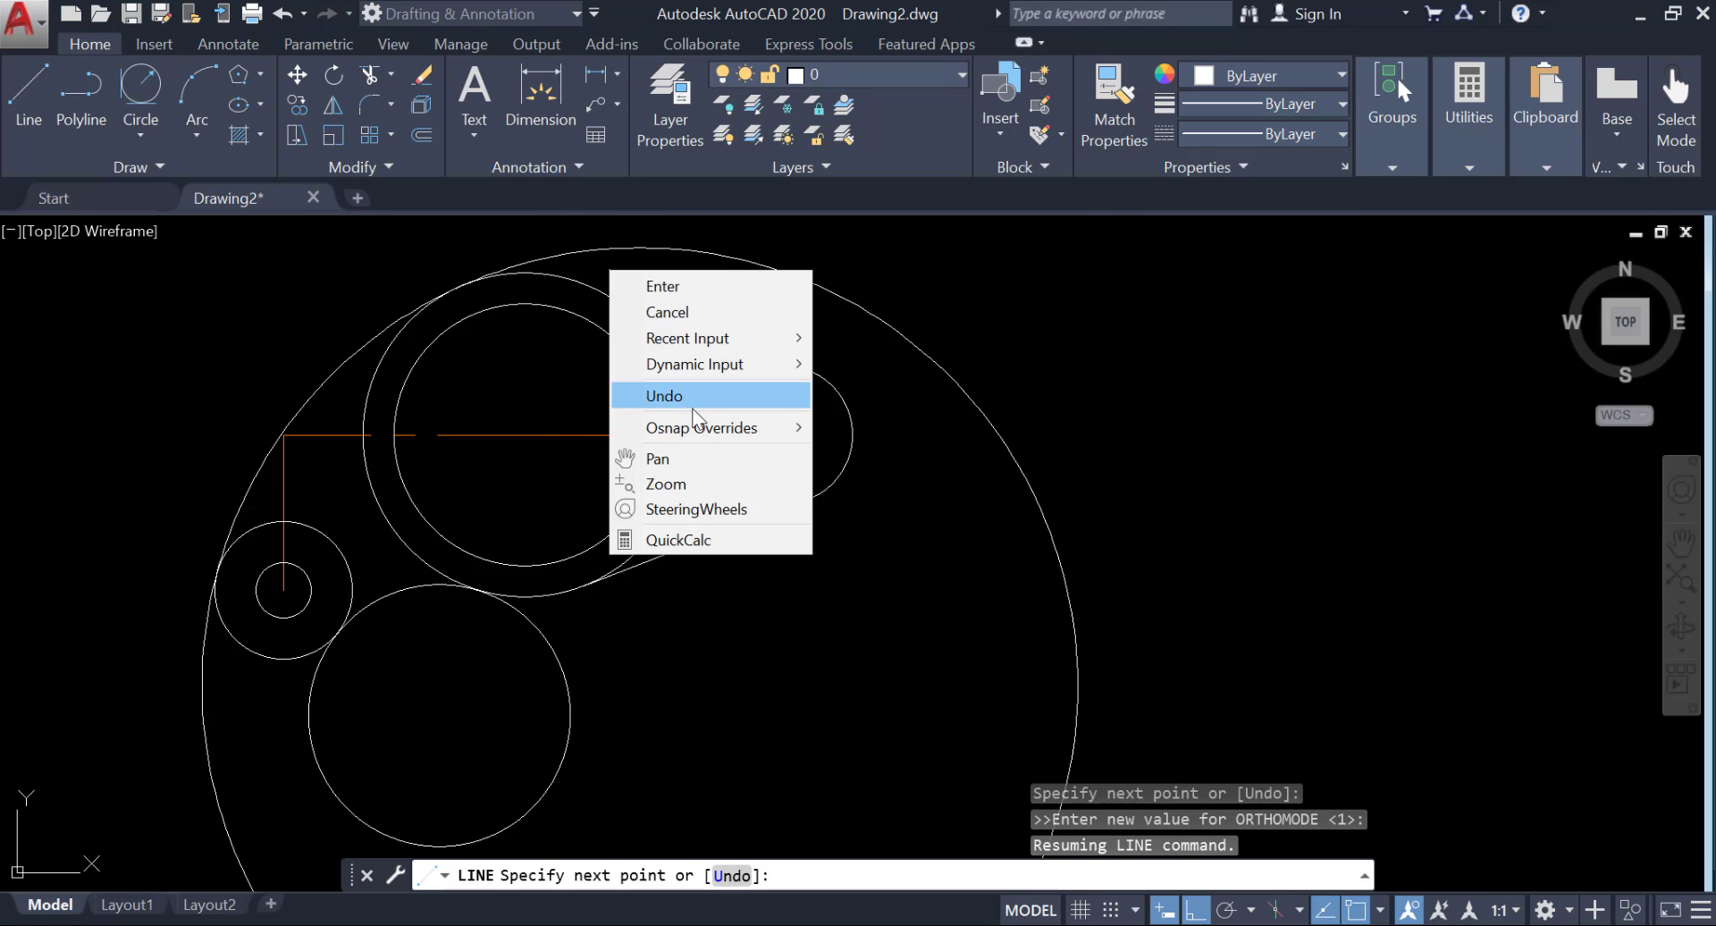
click(807, 396)
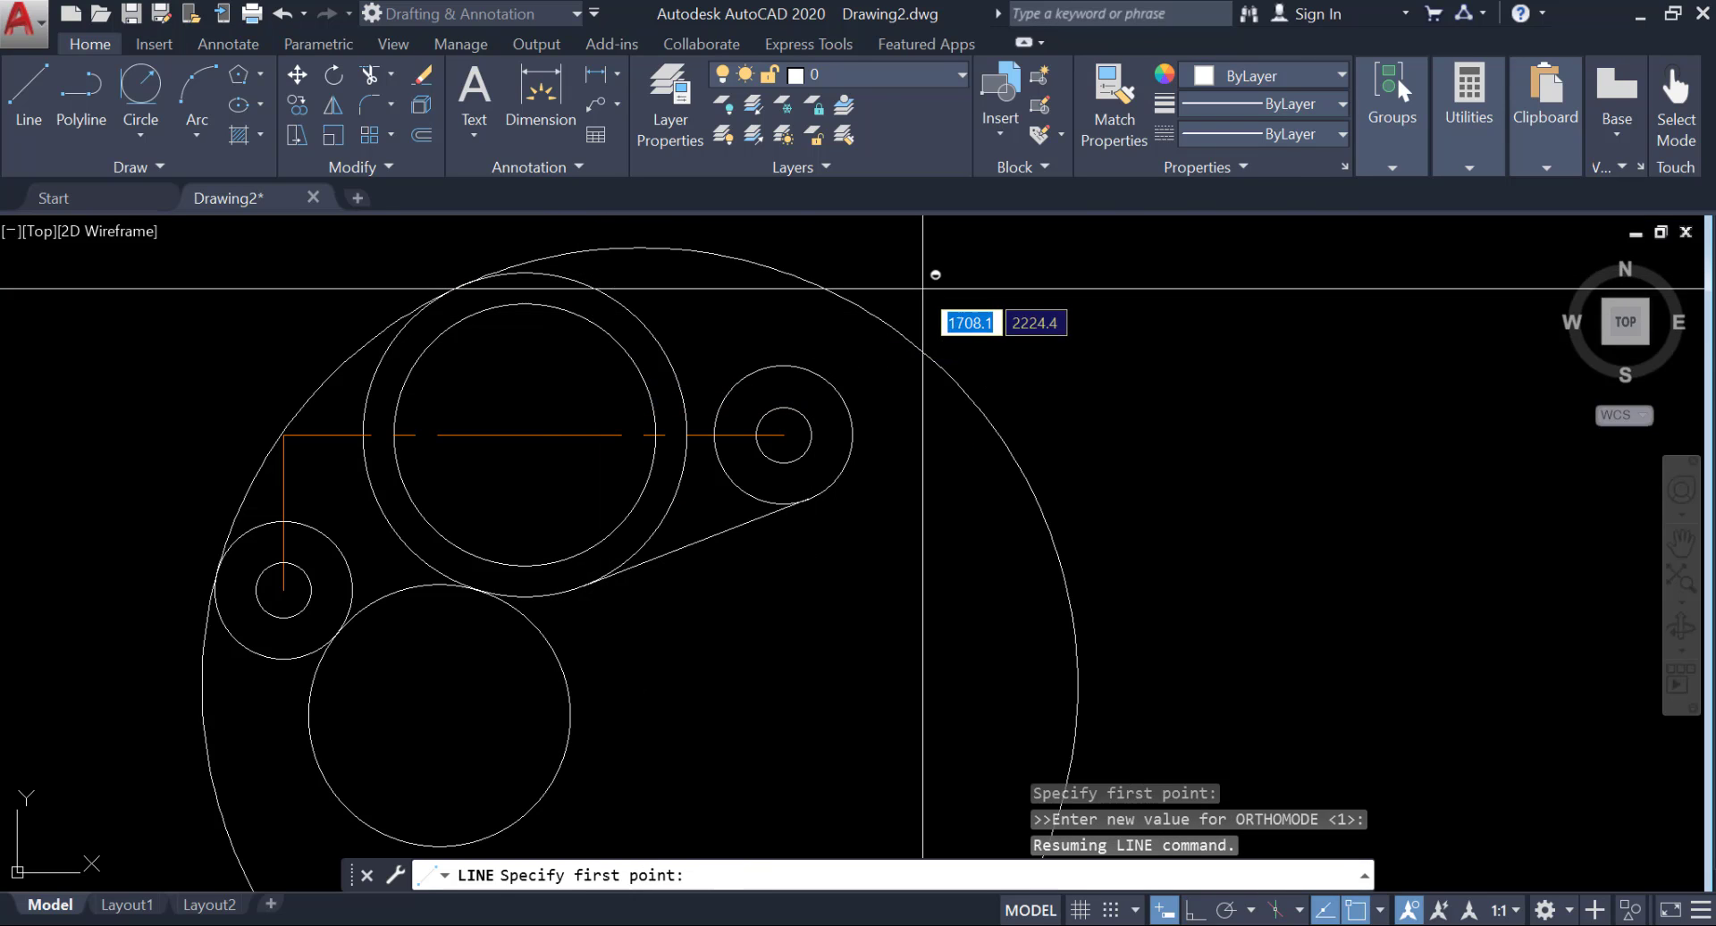
key(Escape)
Draw a line tangent to the upper sides of the right-hand outer circle and the large outer circle.
key(Return)
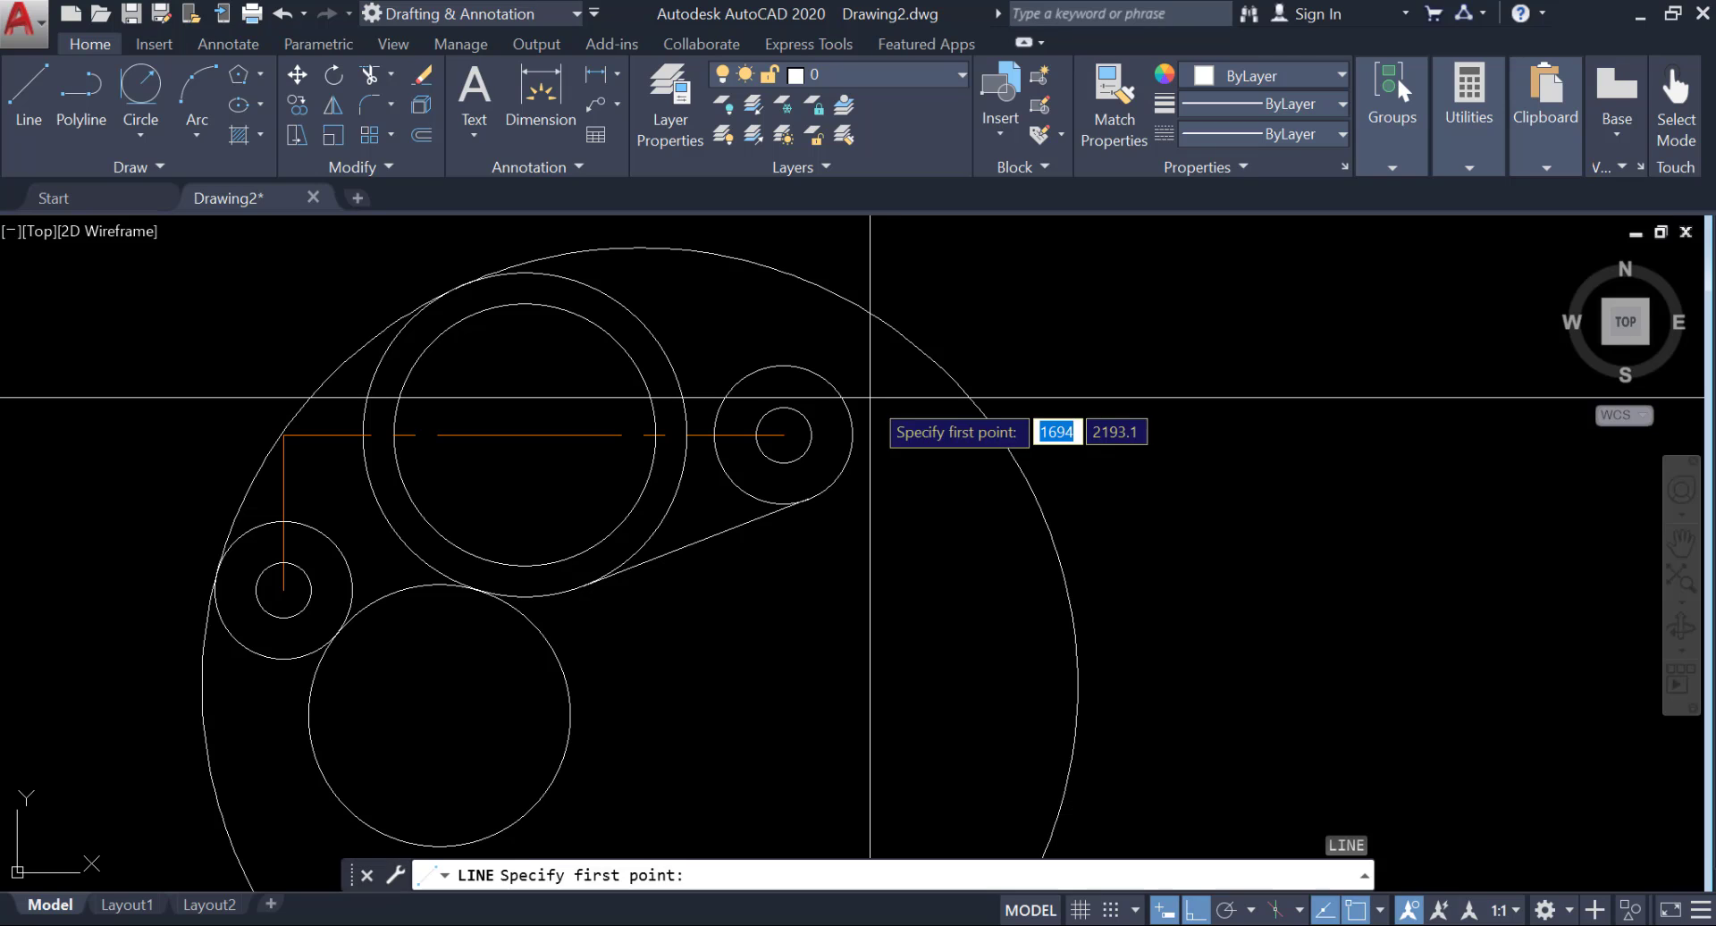
shift+right_click(869, 401)
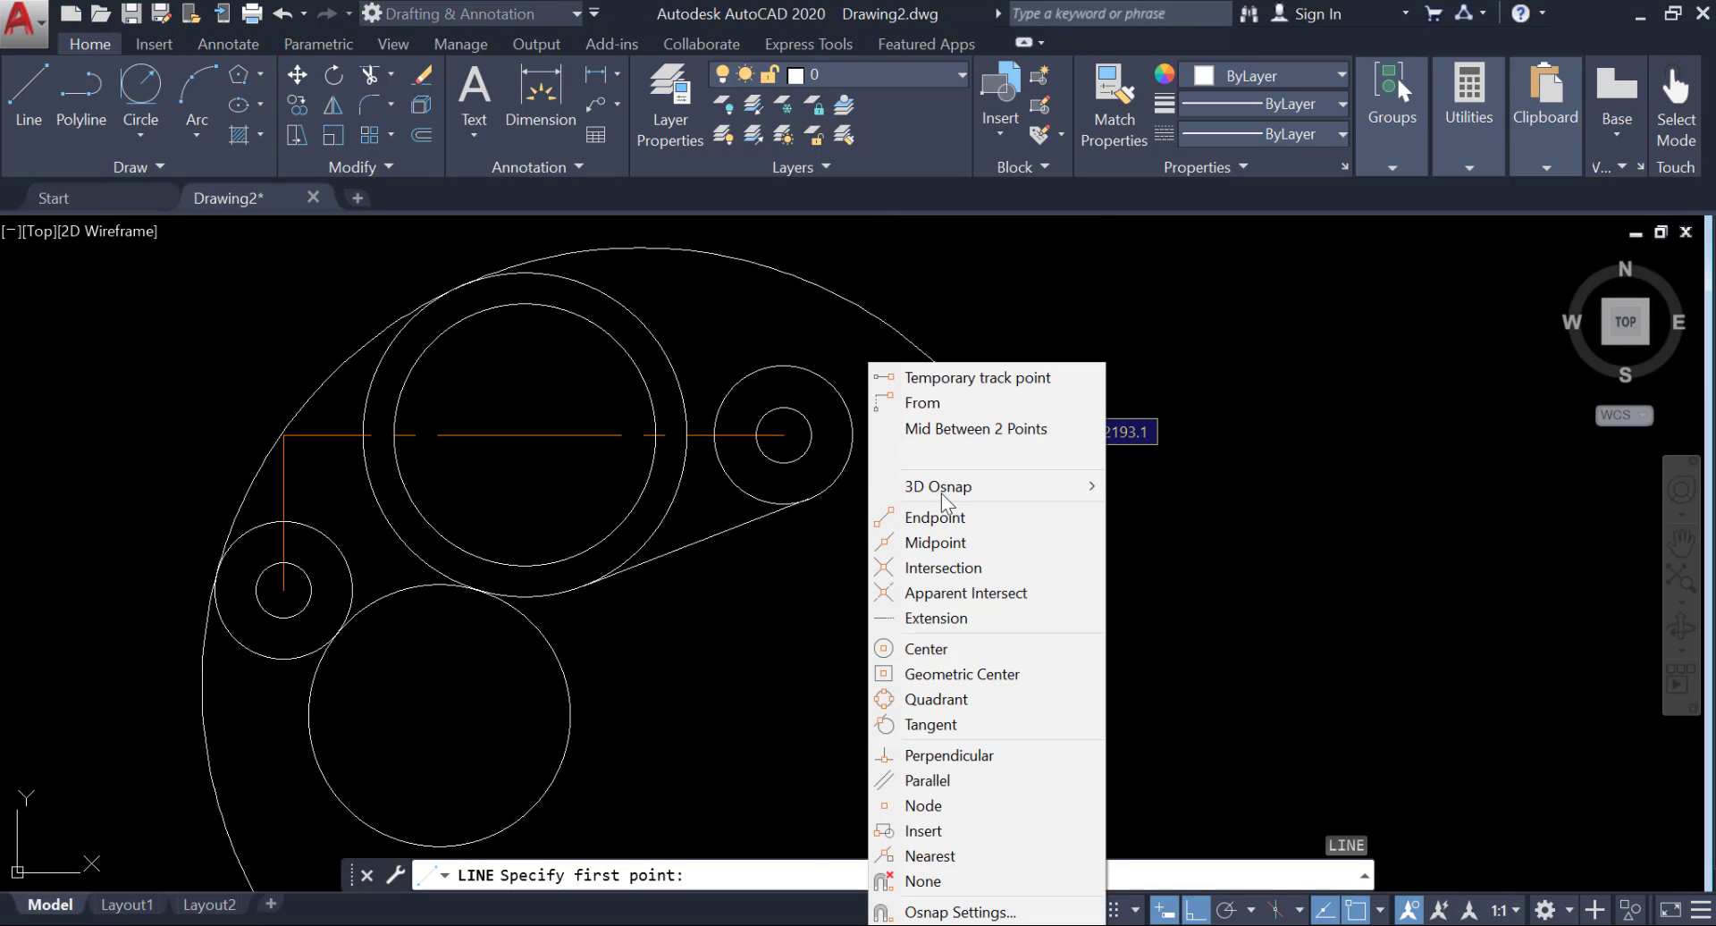
click(934, 724)
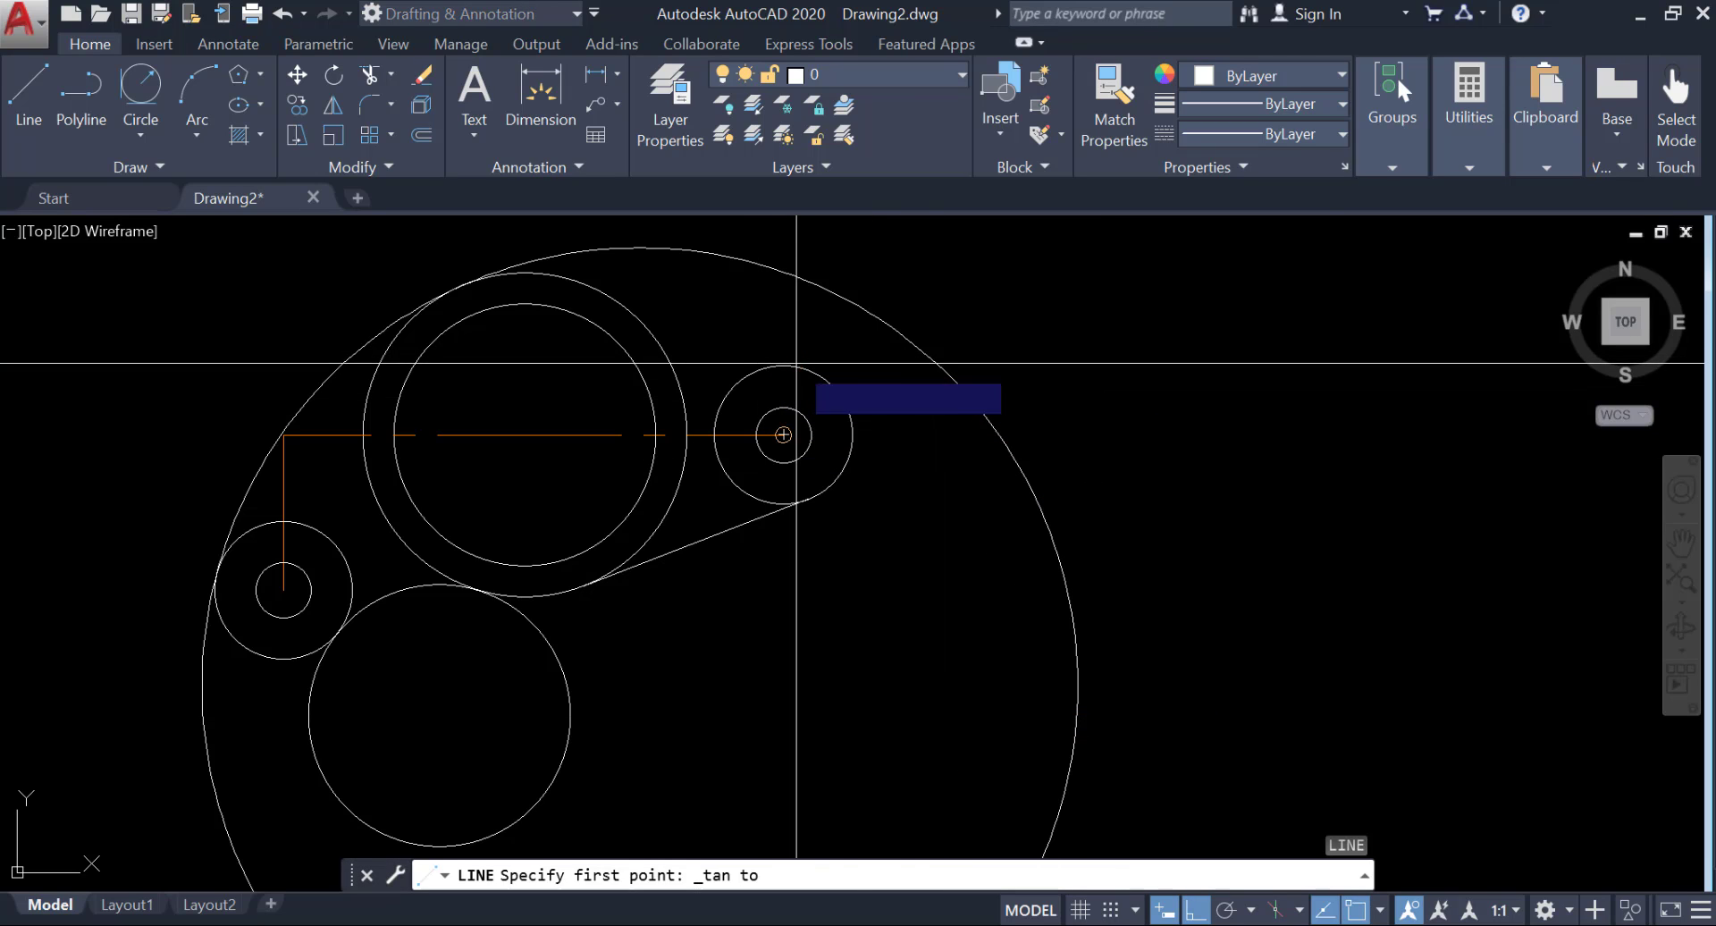
click(783, 435)
shift+right_click(723, 306)
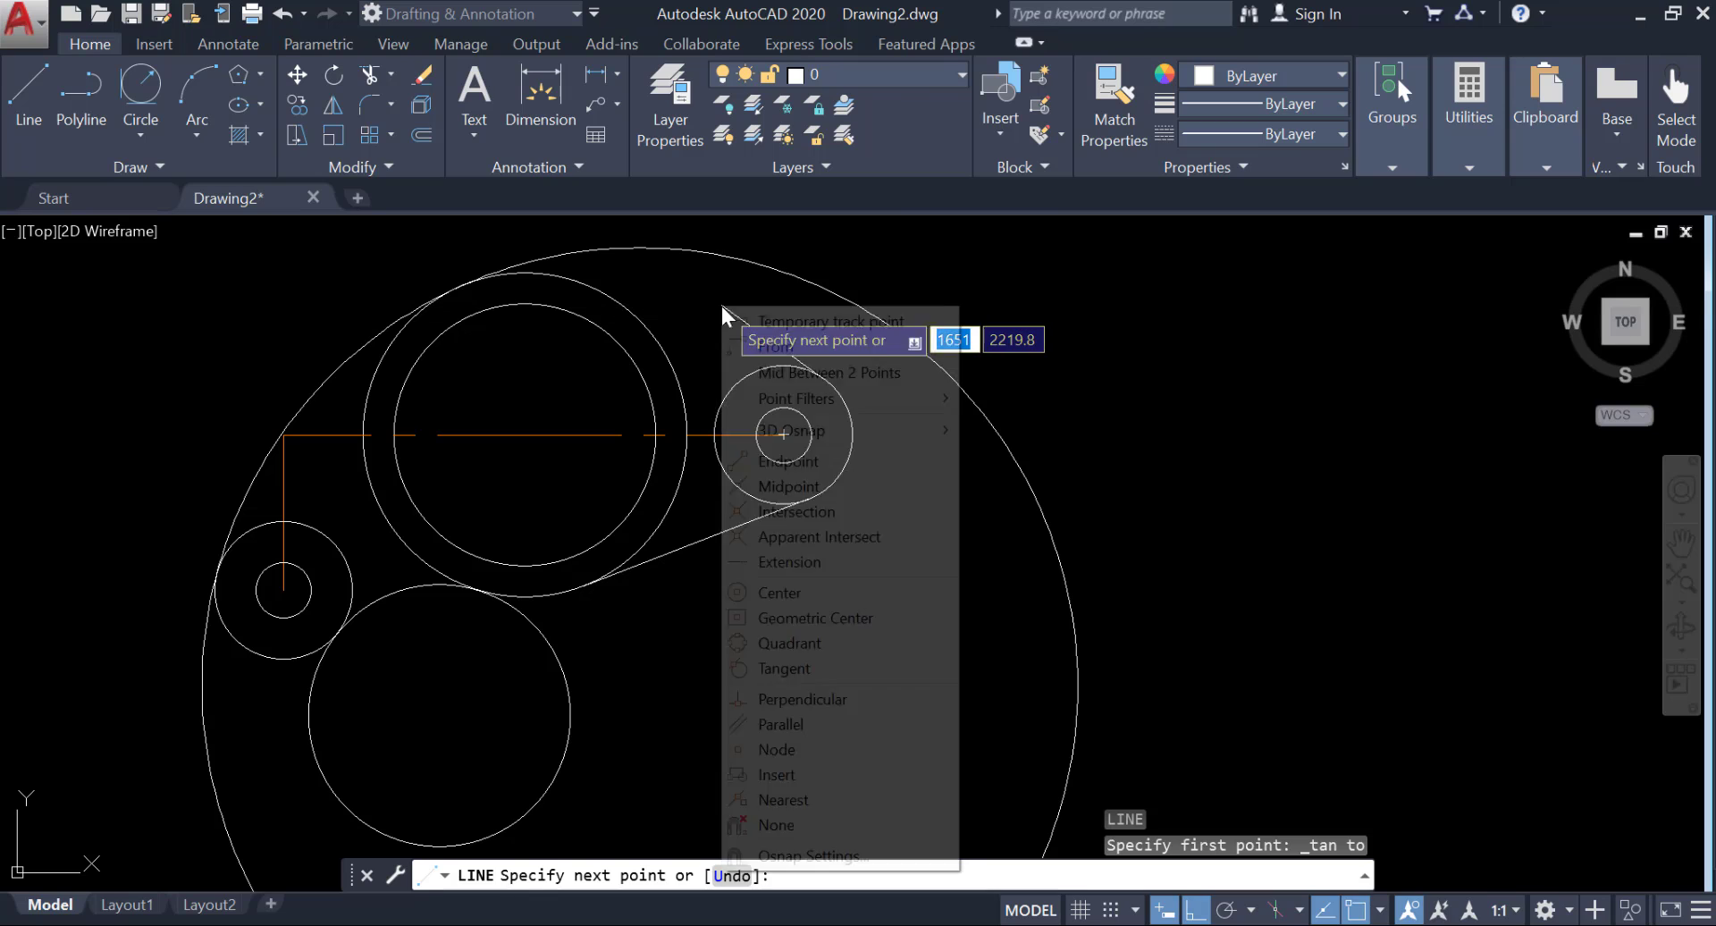
click(787, 668)
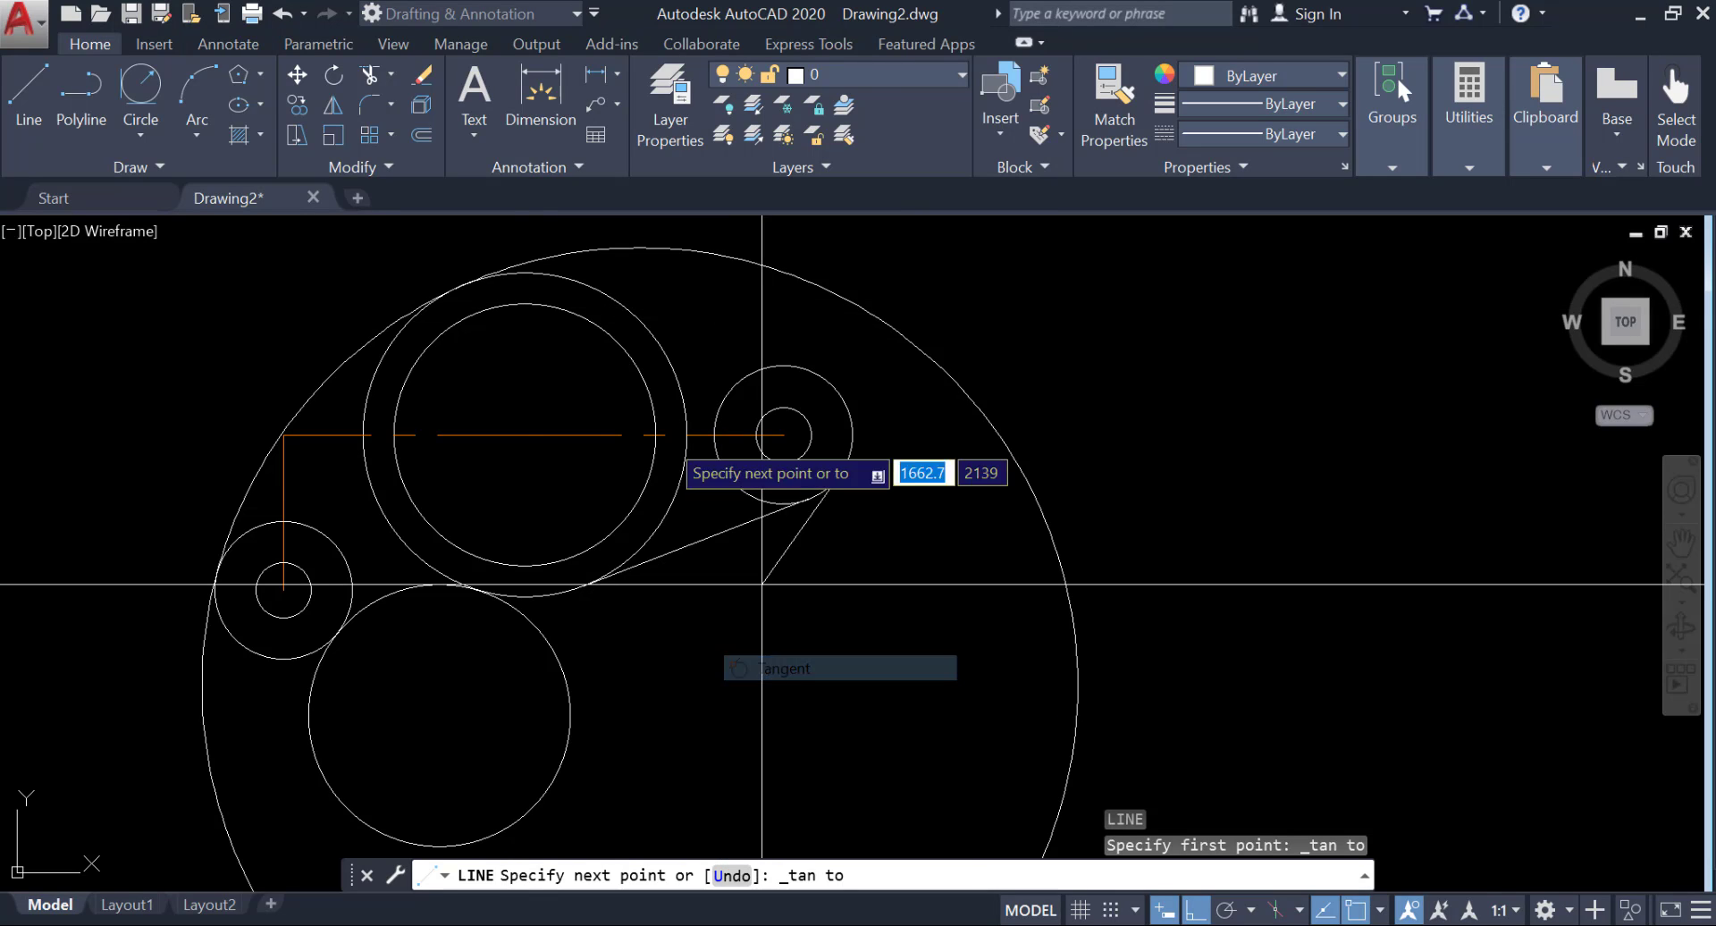
click(565, 275)
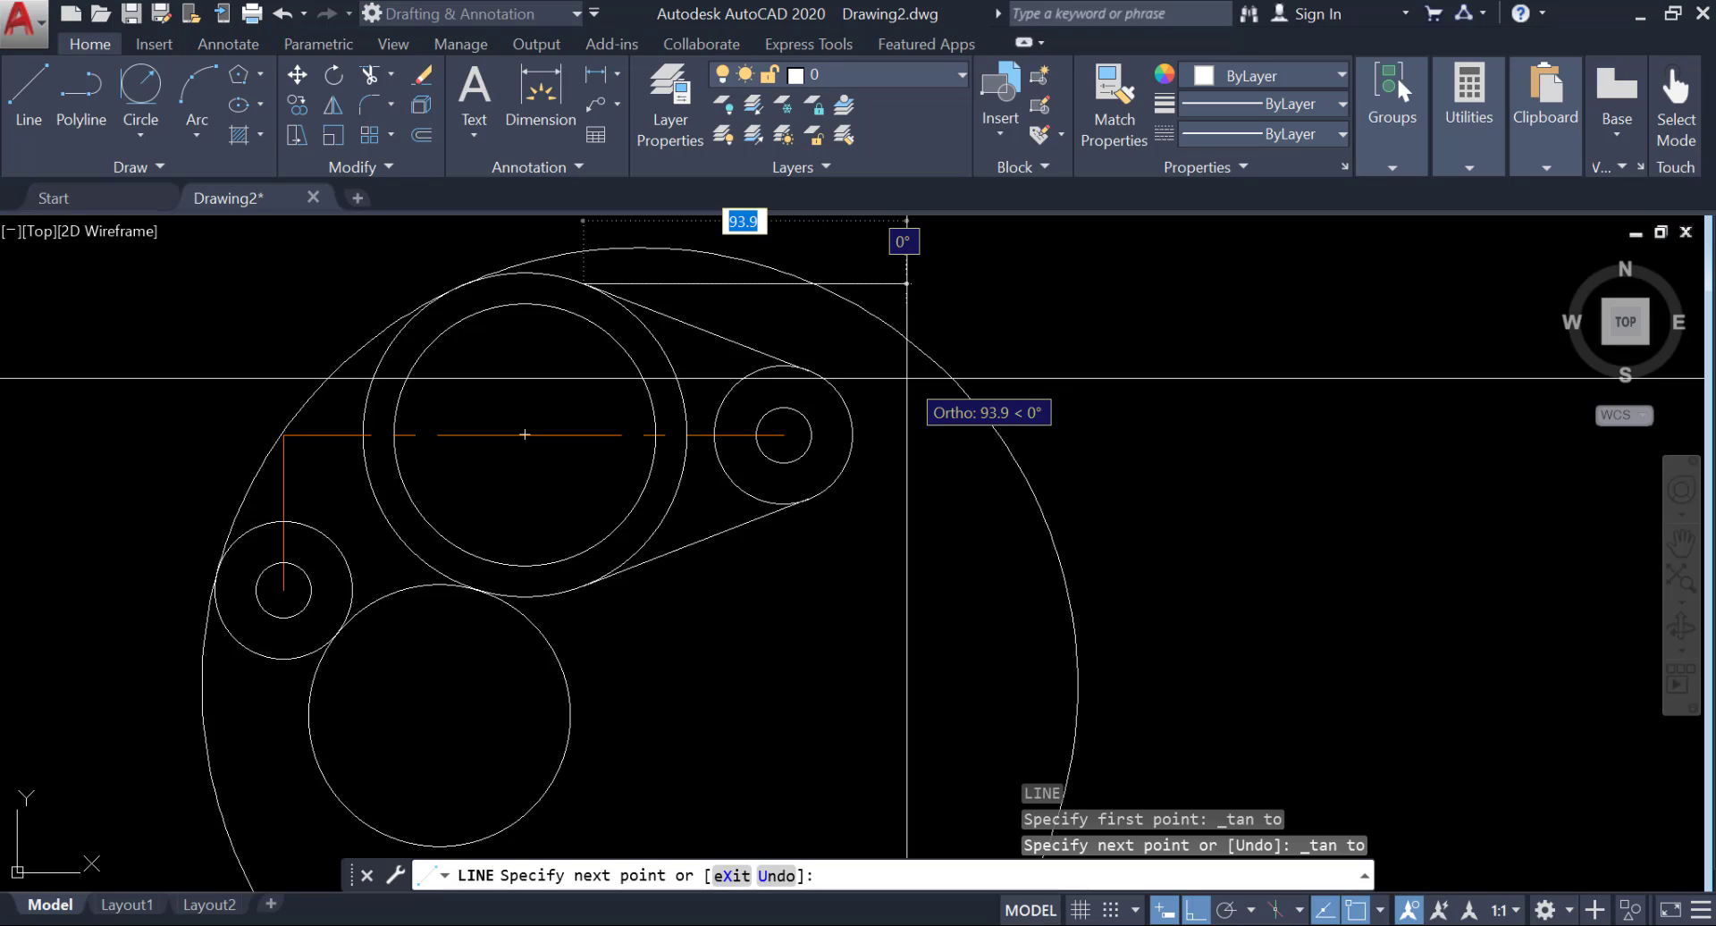
key(Return)
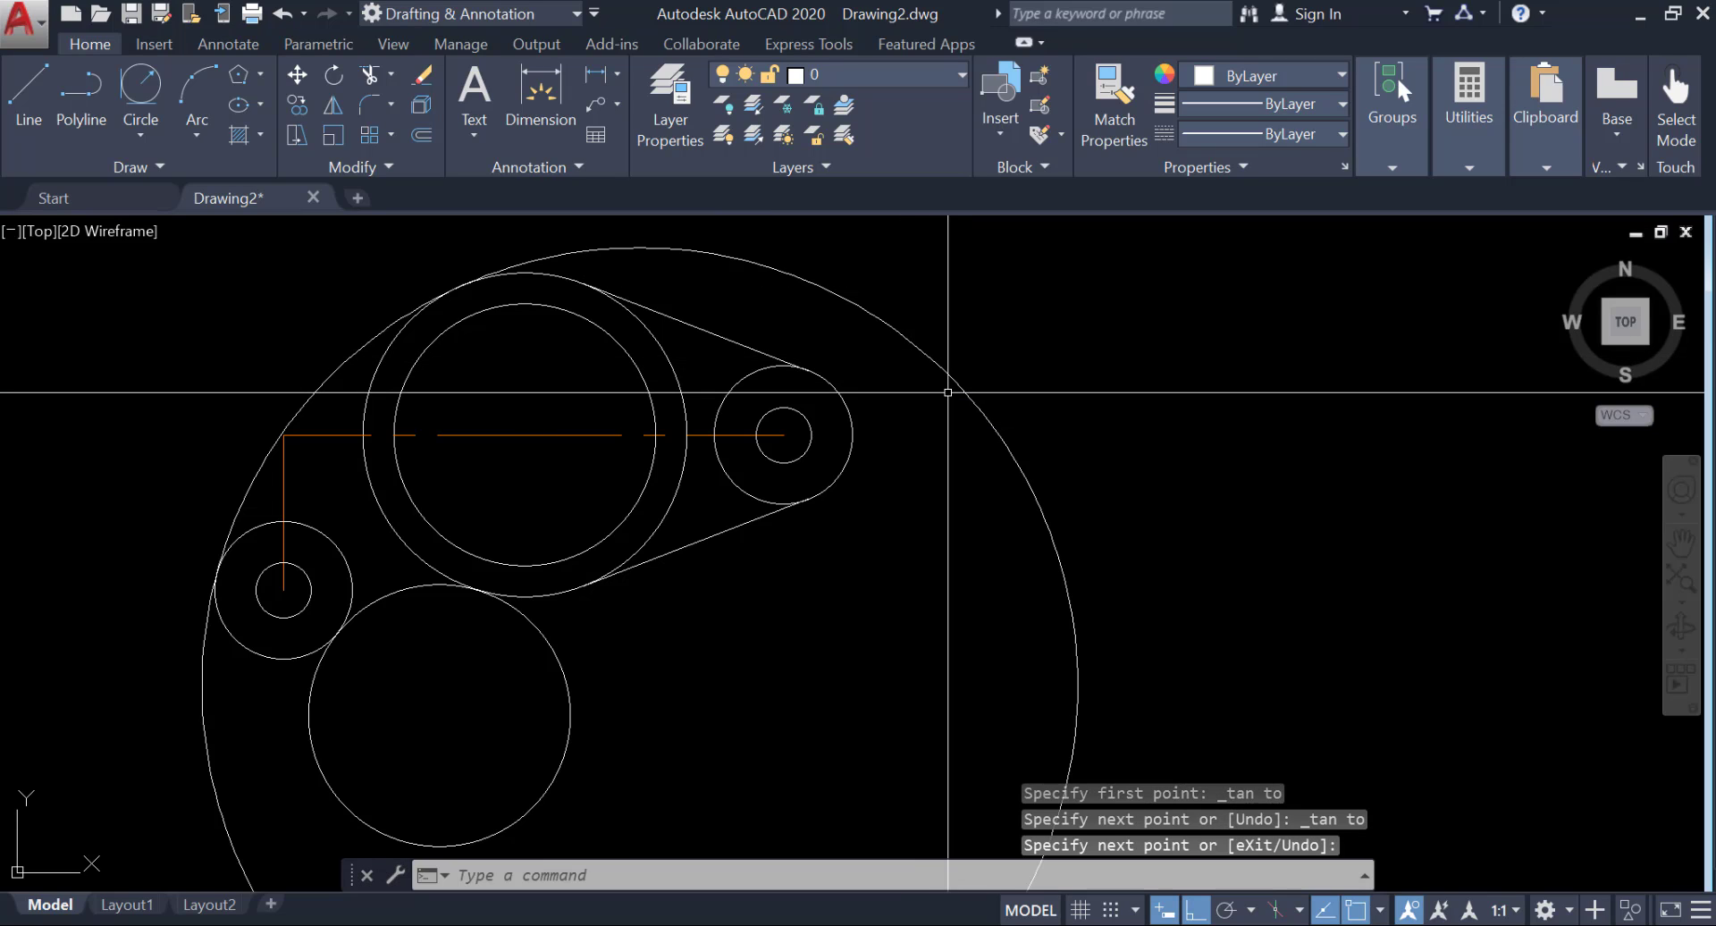
Trim the radius 127 and radius 38 circles to their tangent arcs and remove the inner portions of the adjoining lower-left and large outer circles.
click(362, 75)
key(Return)
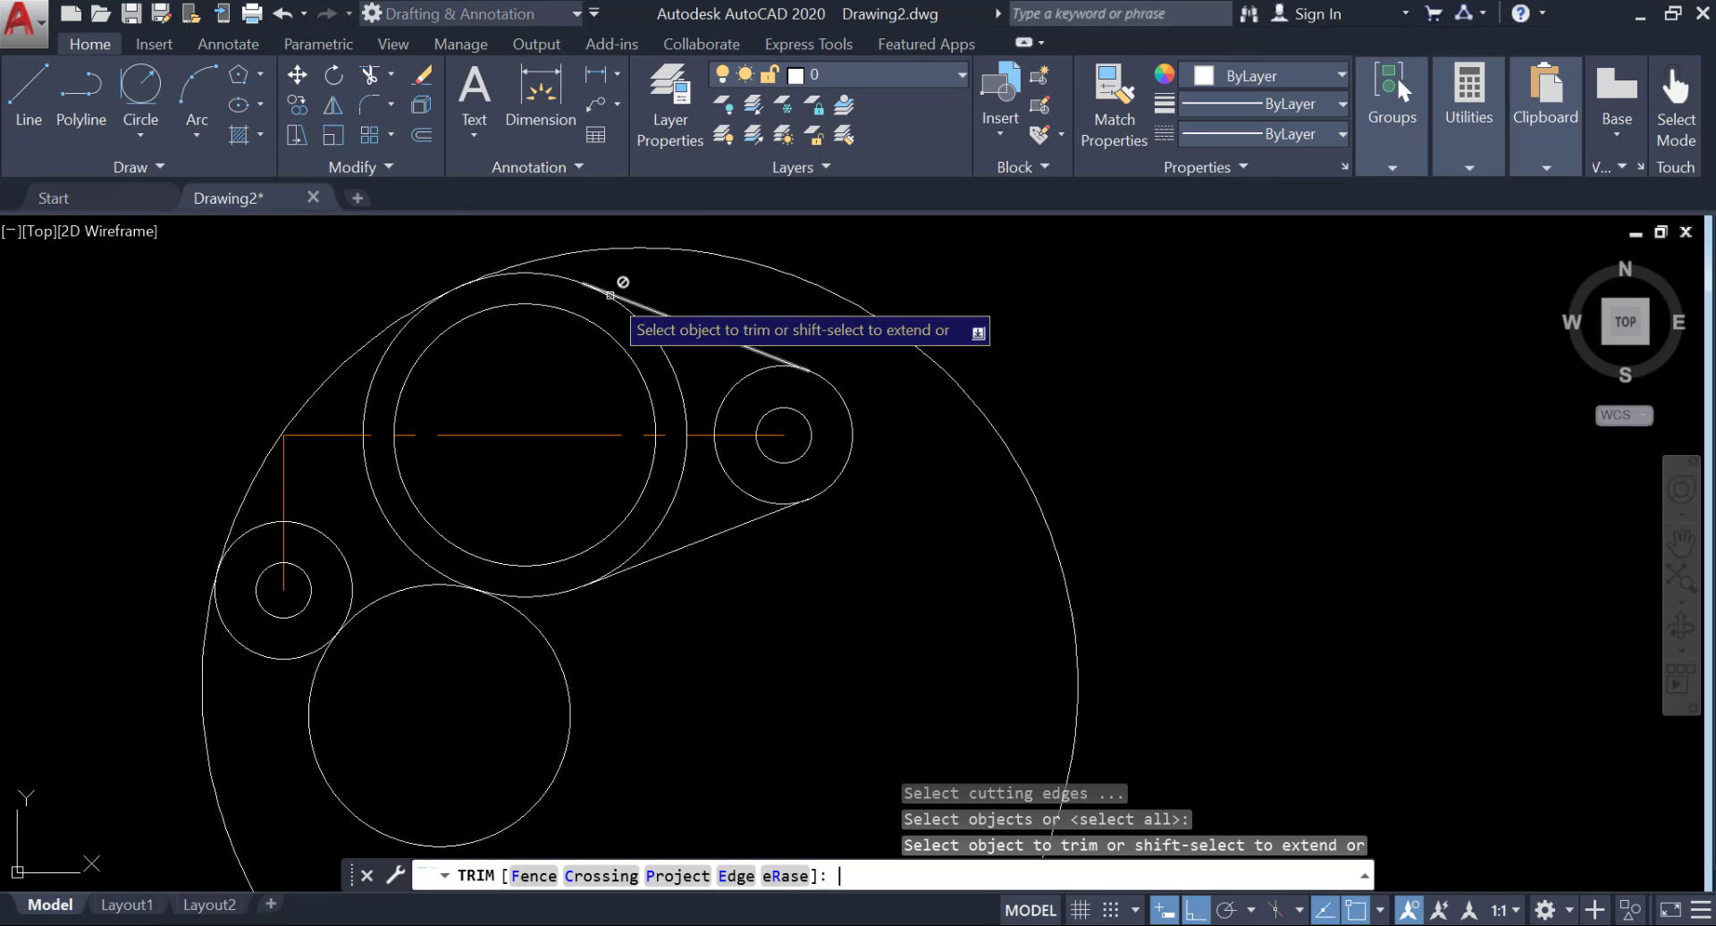
click(645, 250)
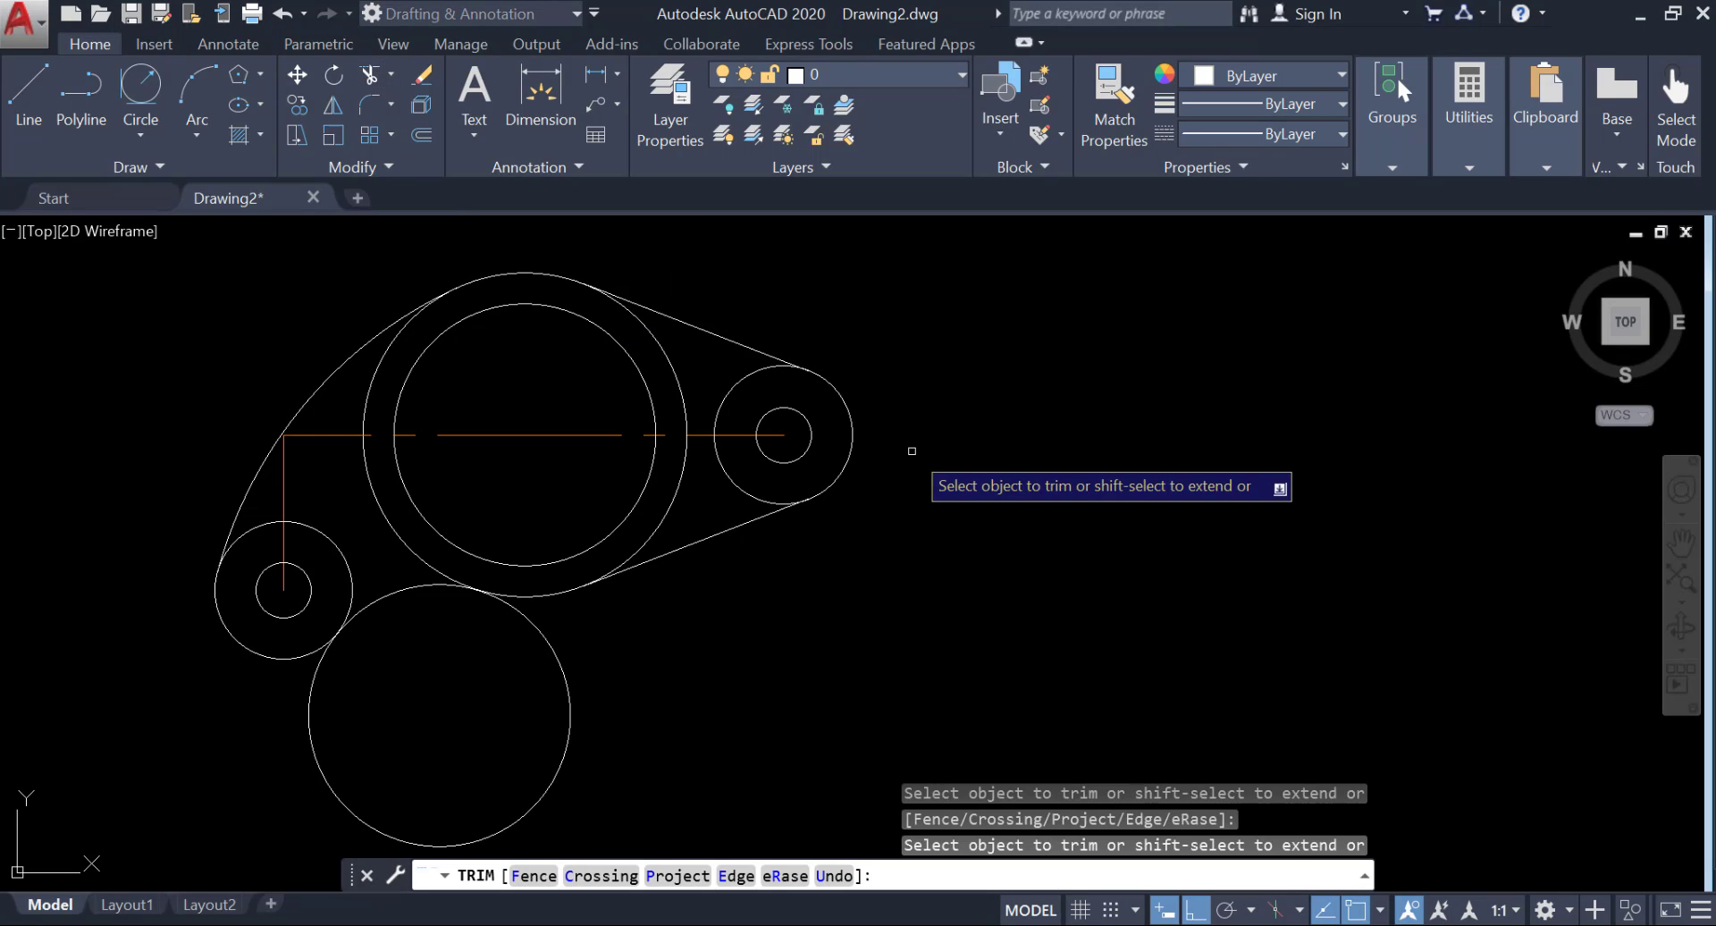
middle_drag(919, 457, 1098, 506)
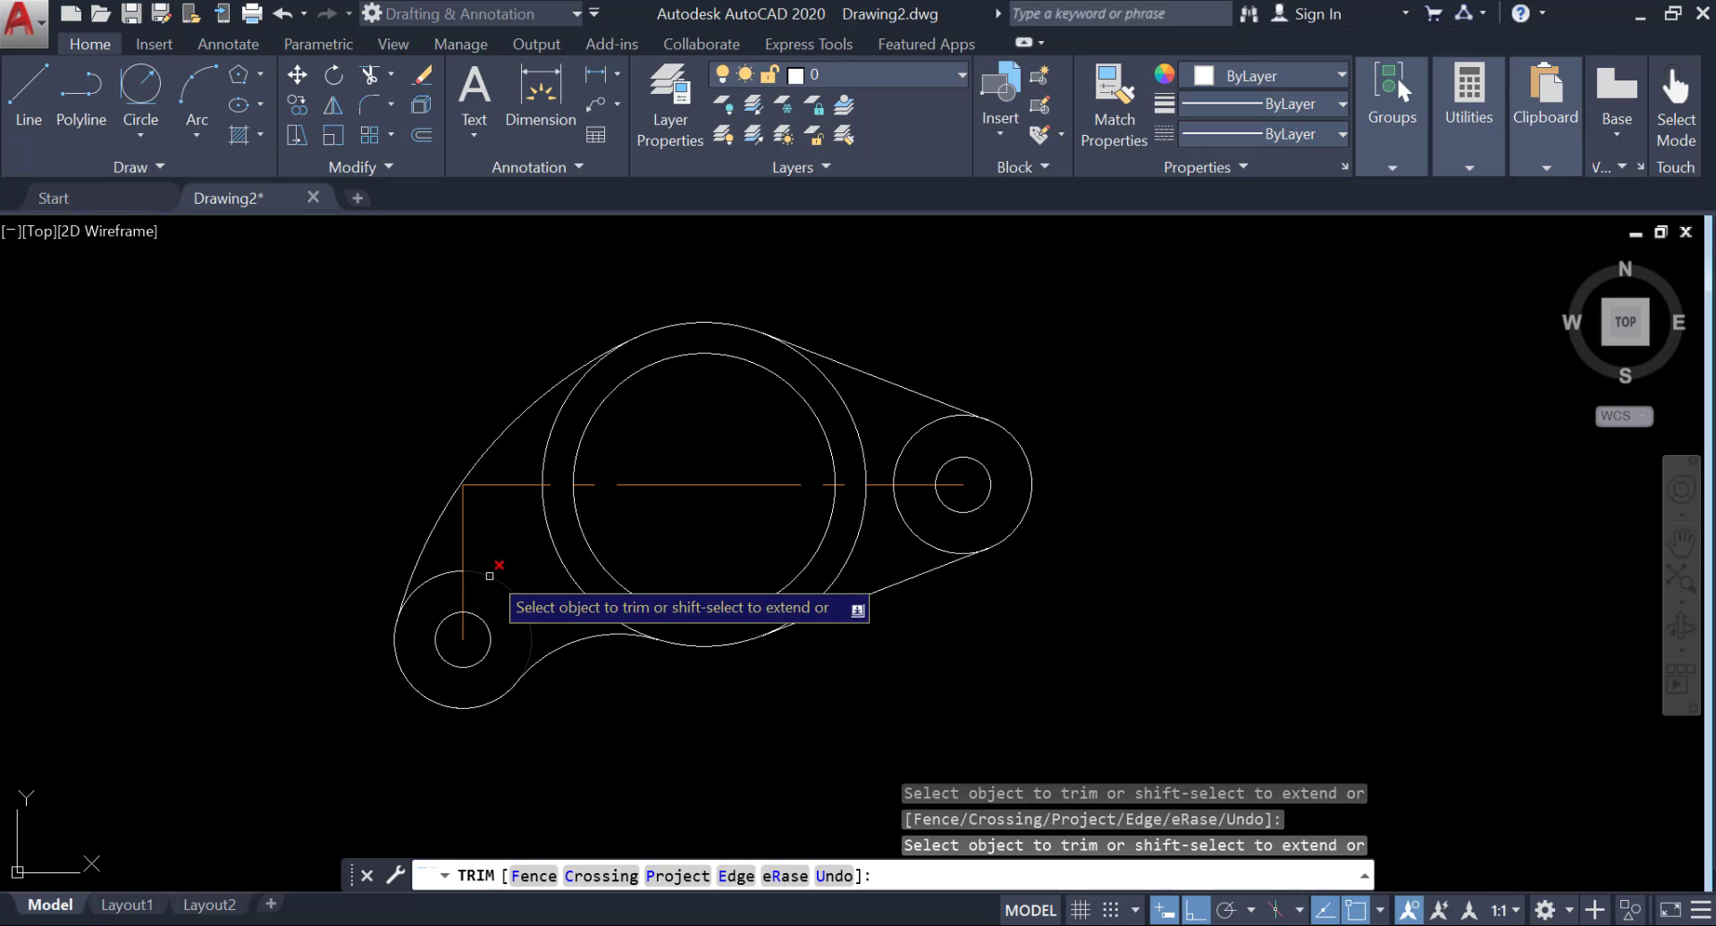
click(560, 405)
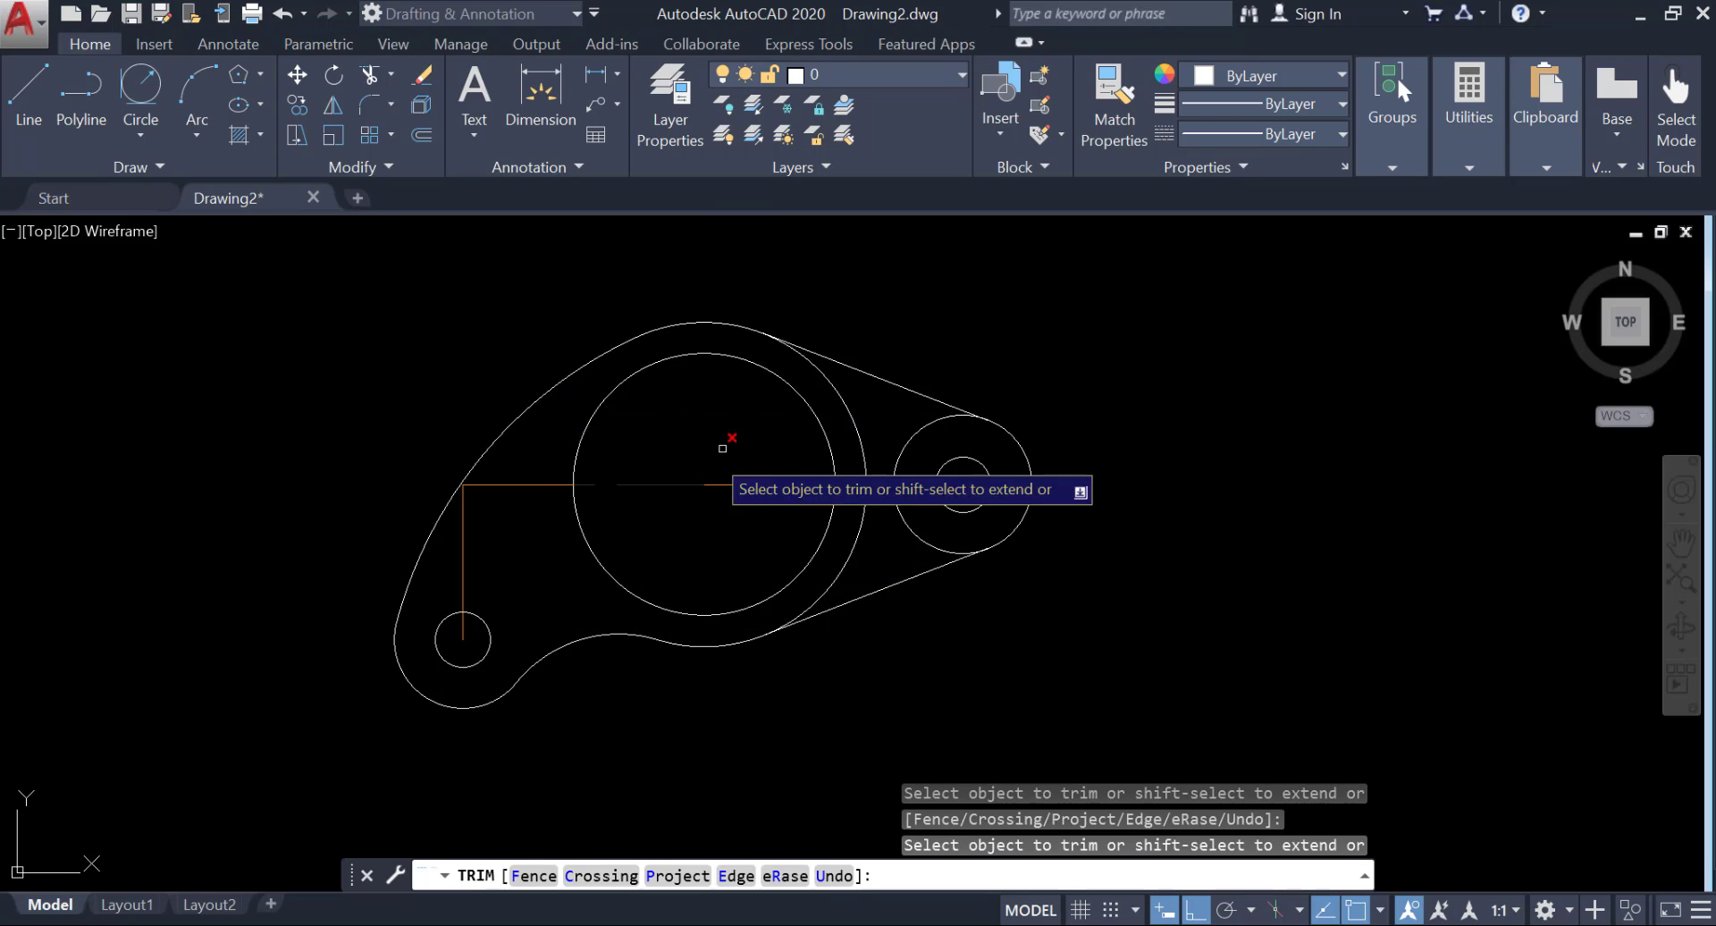
Trim away the portions of the large and right-hand outer circles that lie inside the outline between the two tangent lines.
click(844, 402)
click(862, 532)
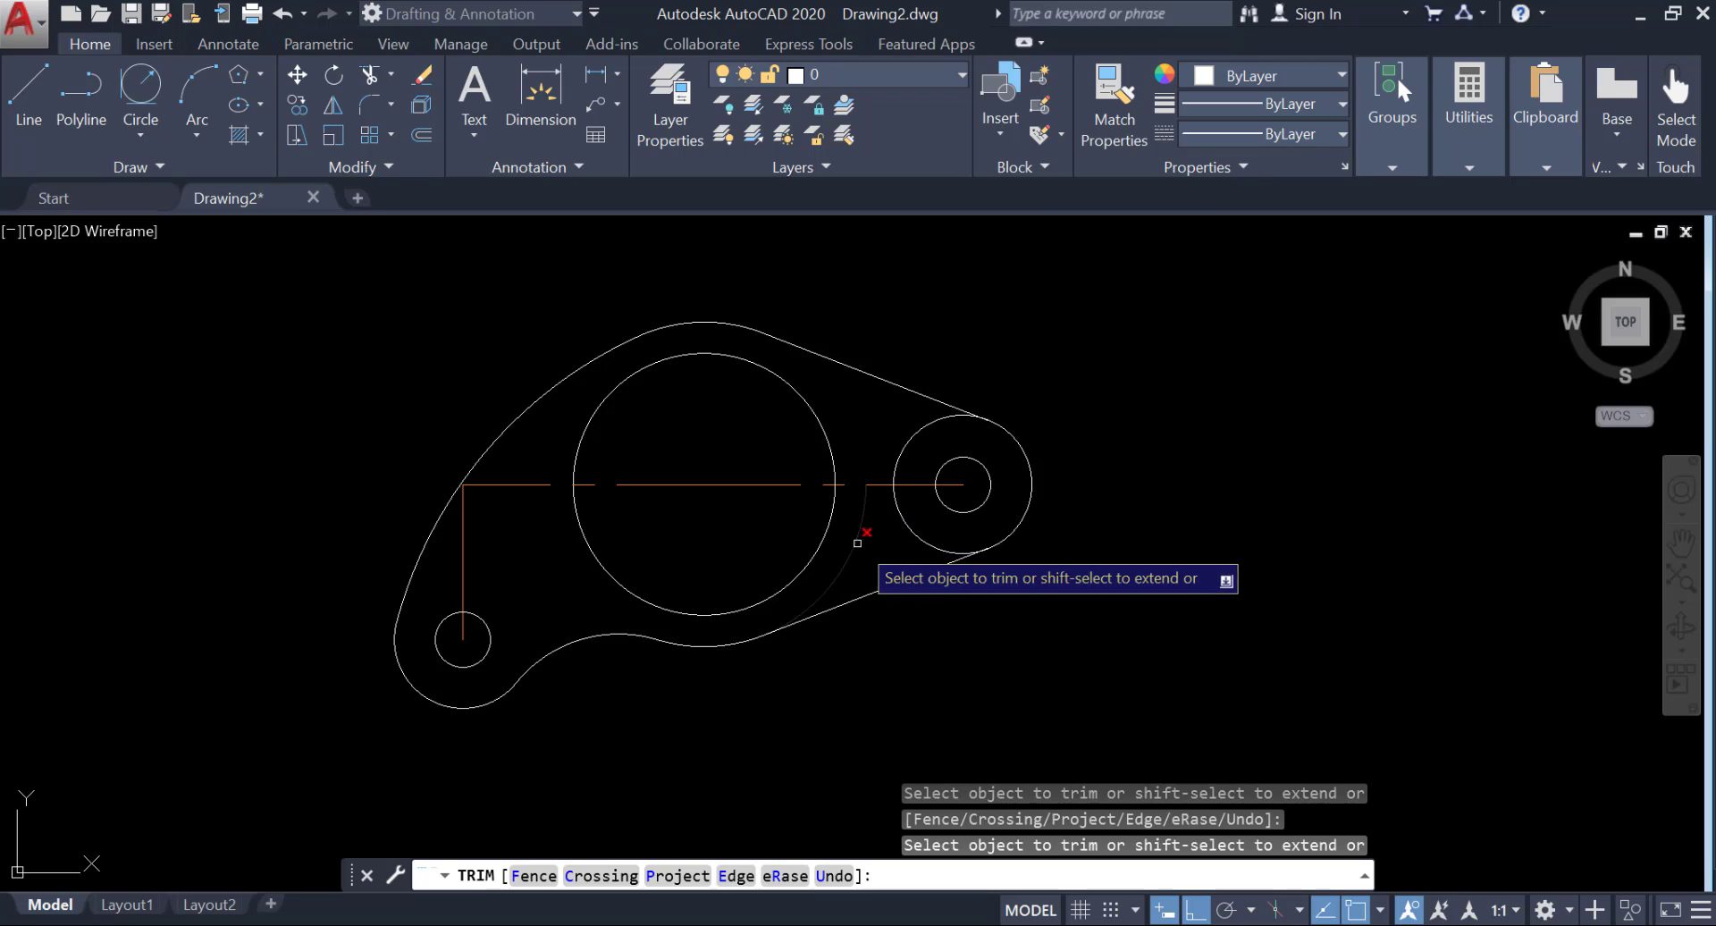
click(909, 441)
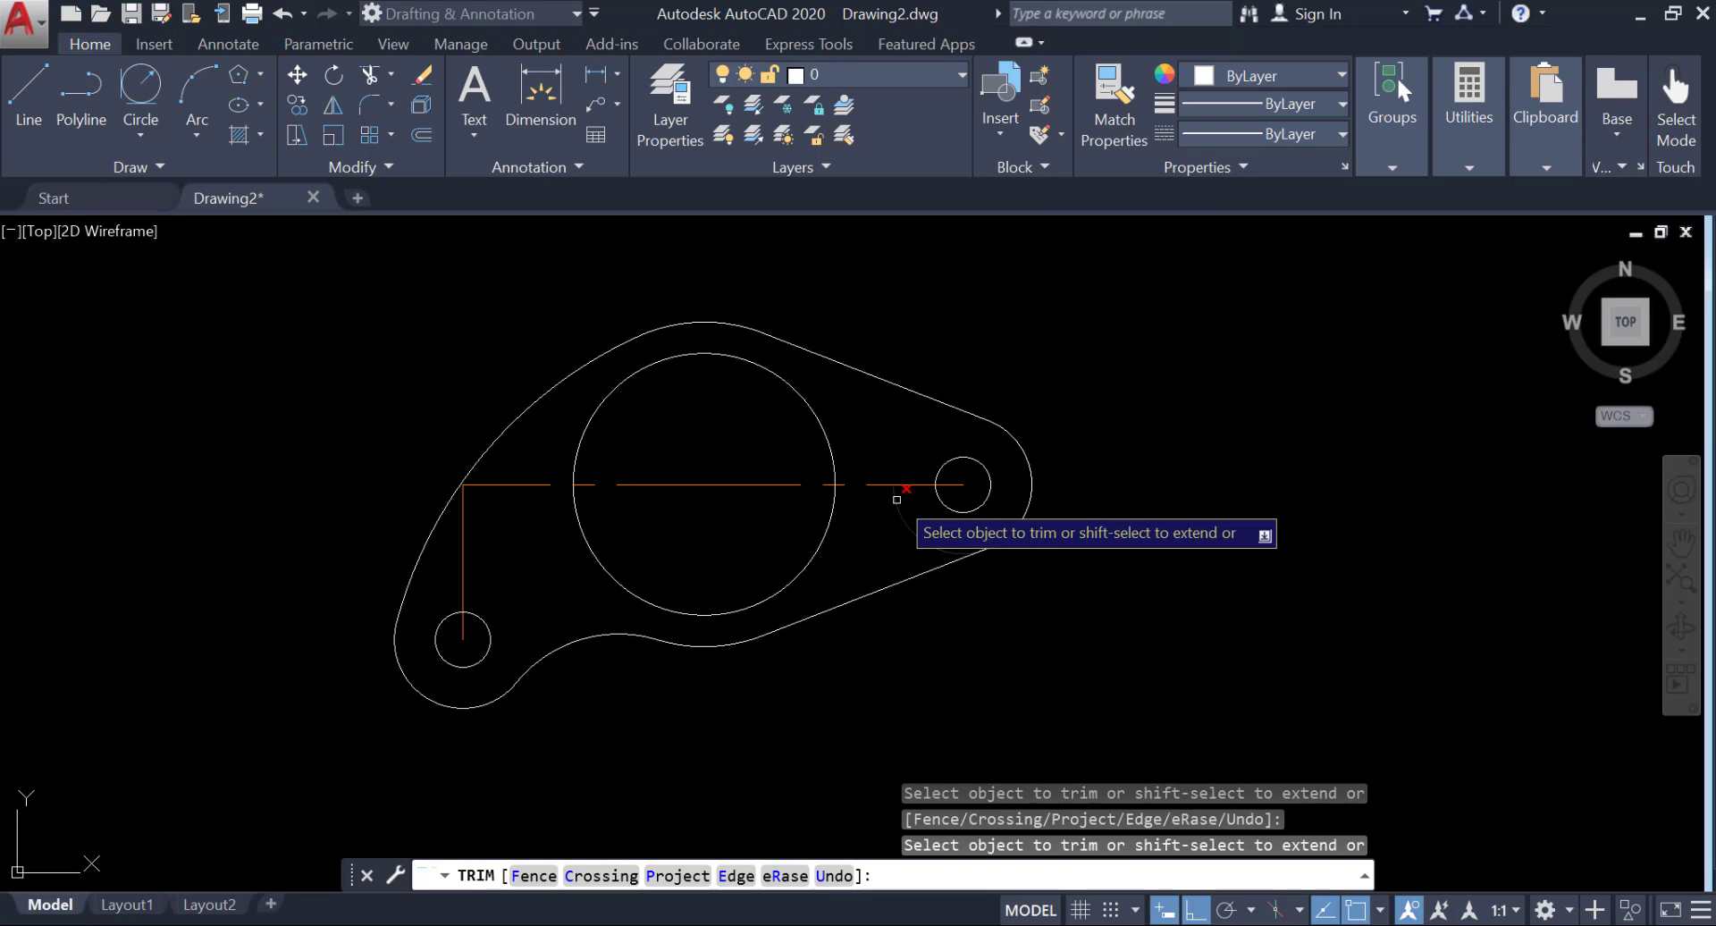
click(903, 511)
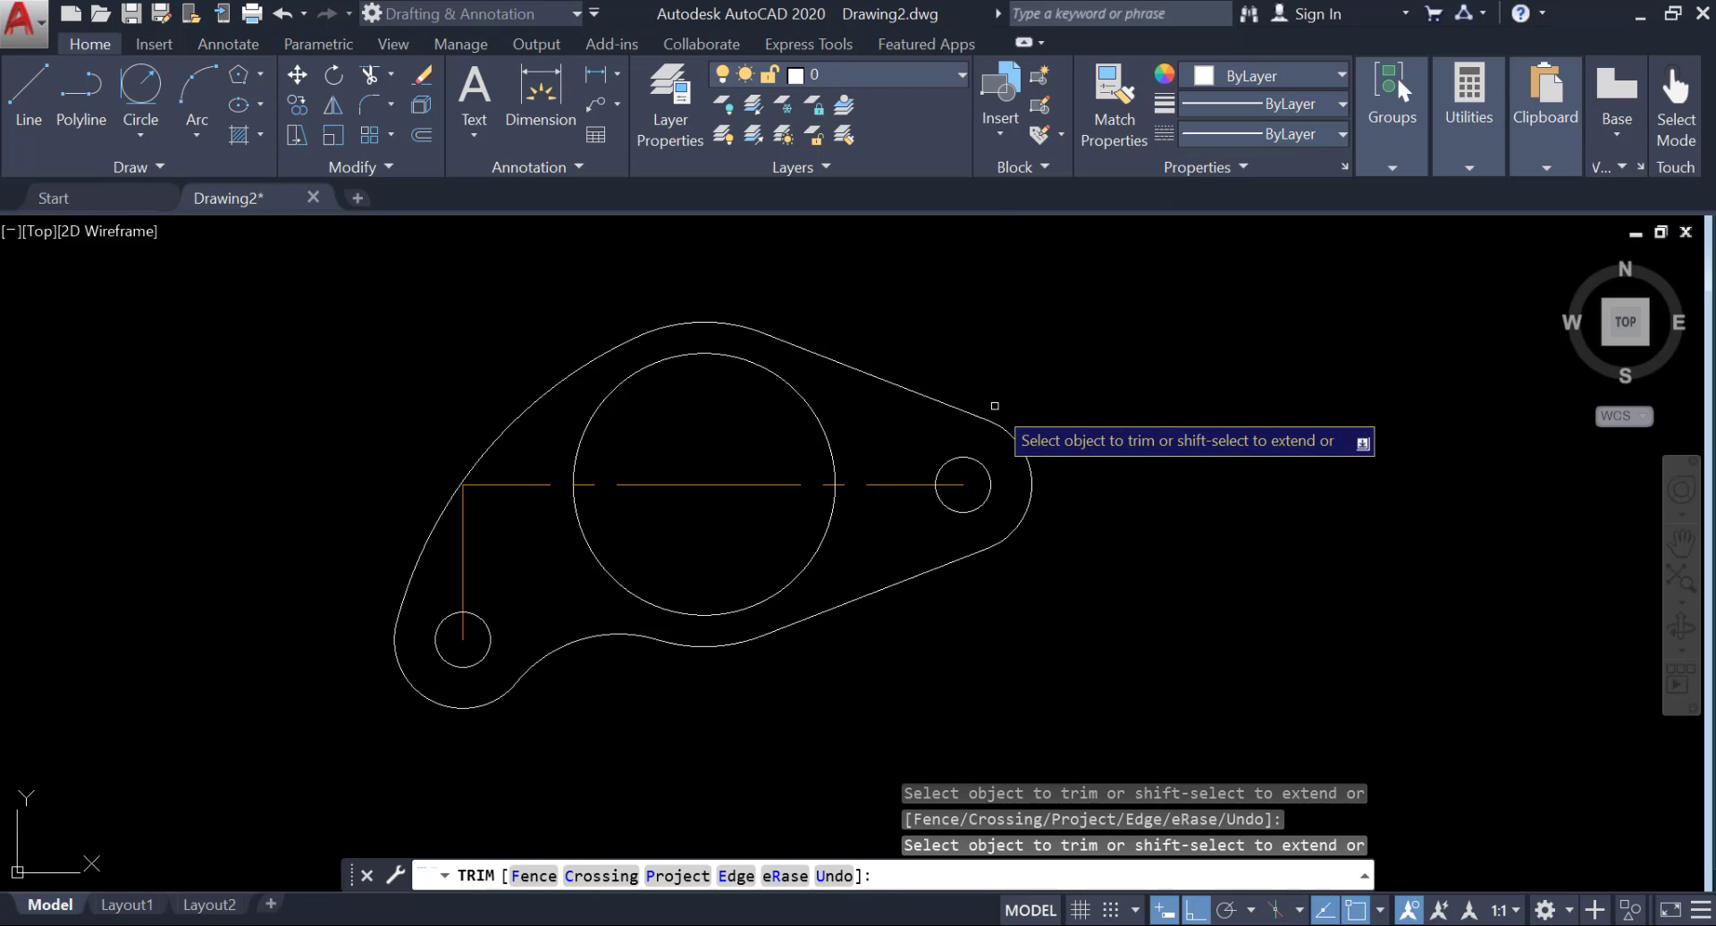
key(Return)
Erase the two horizontal construction lines and the vertical construction line between the circle centers.
click(693, 482)
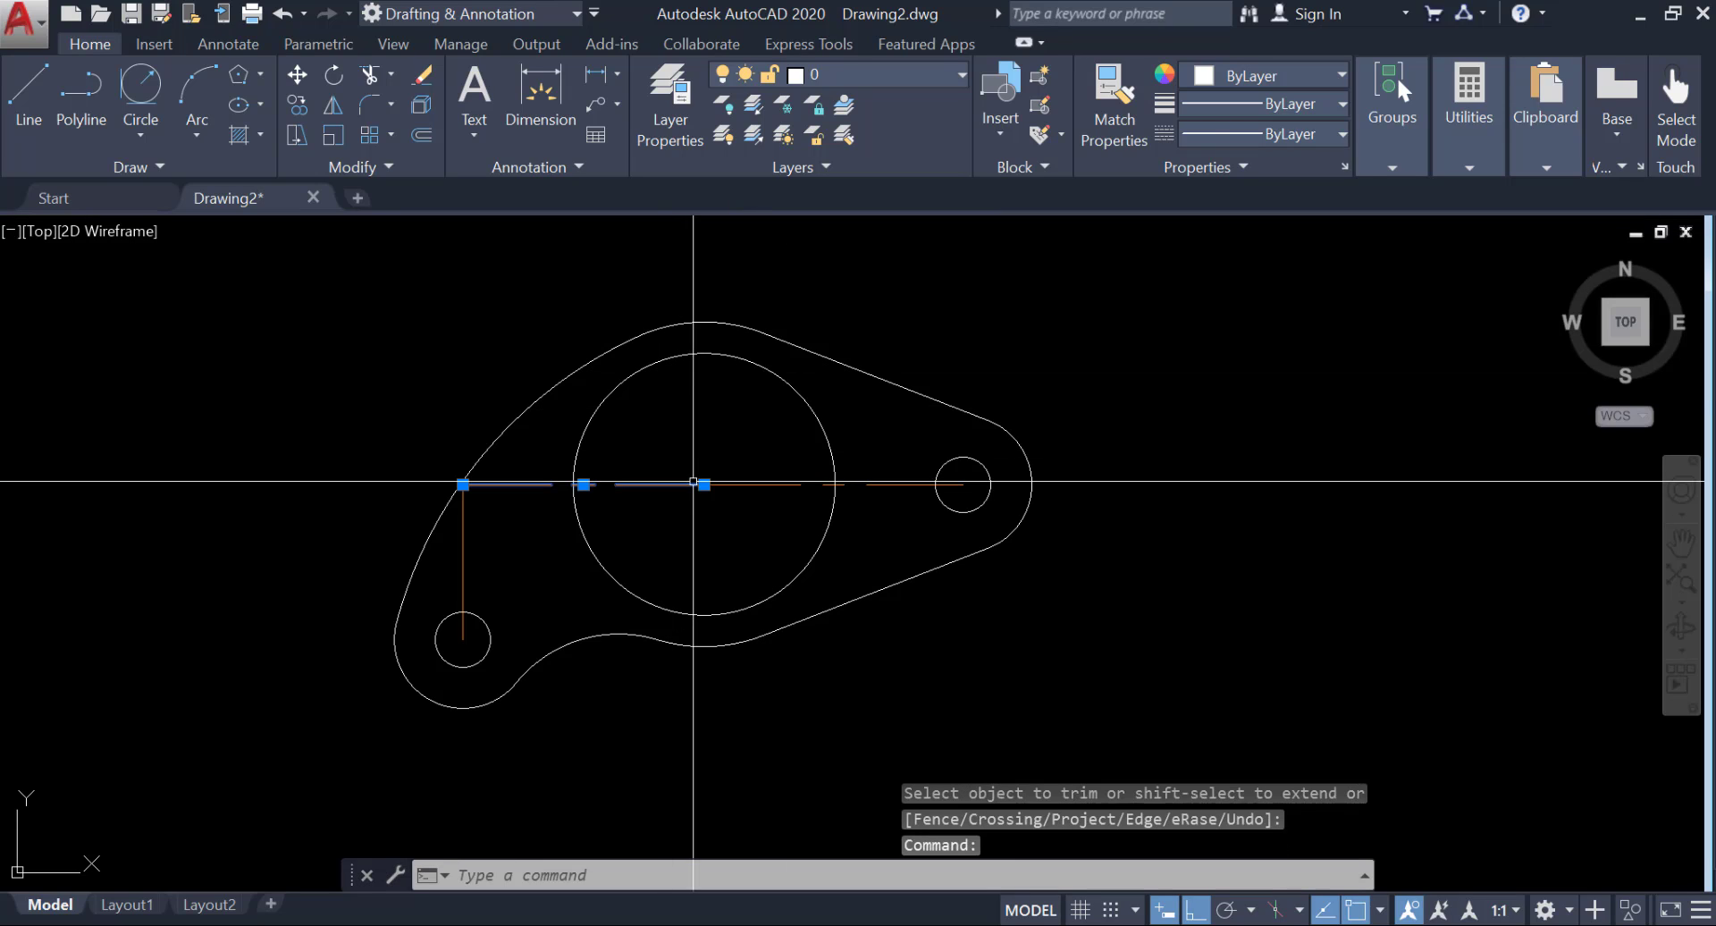
text(E)
key(Return)
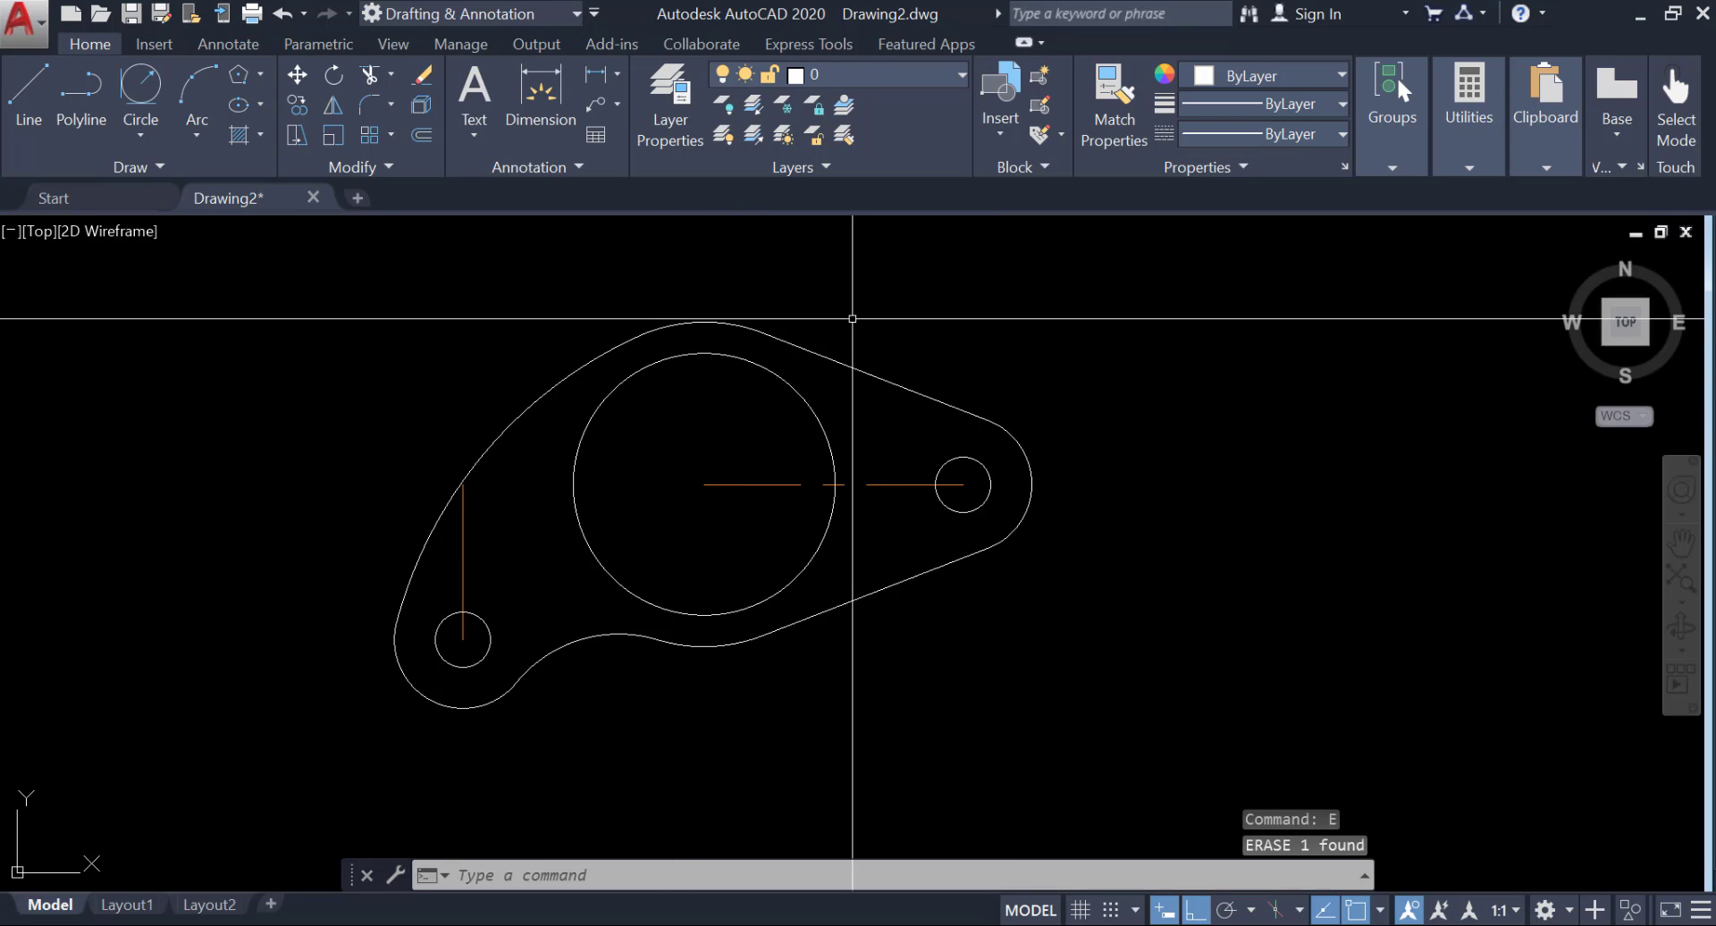
text(e)
key(Return)
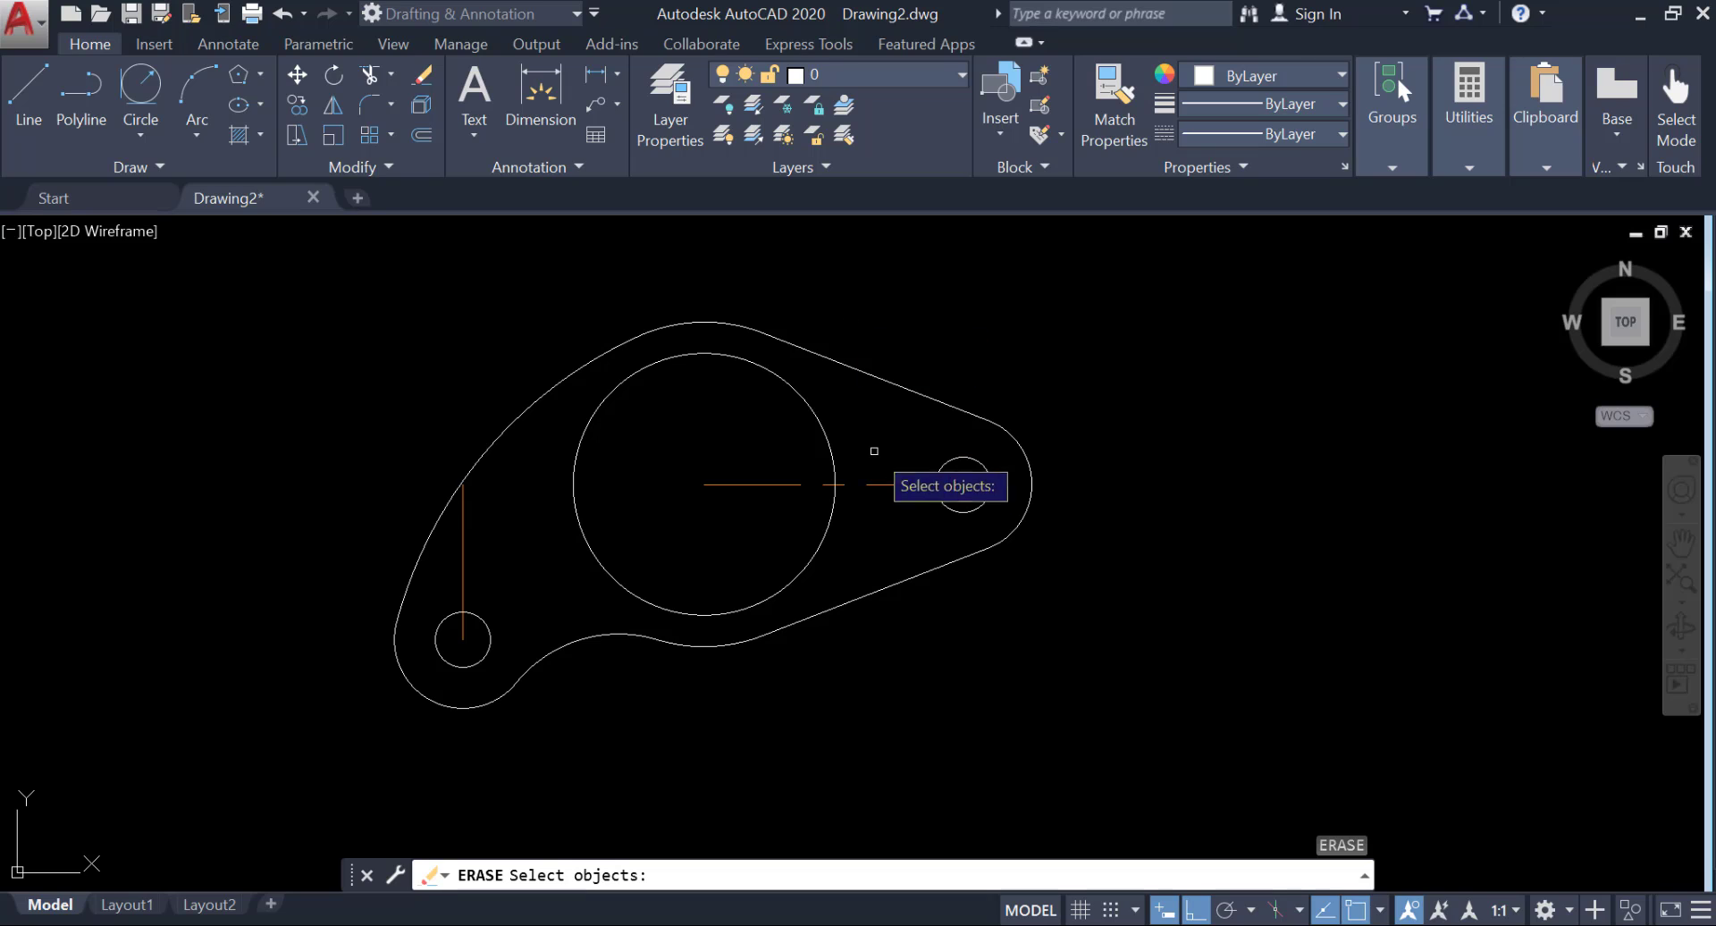
click(462, 545)
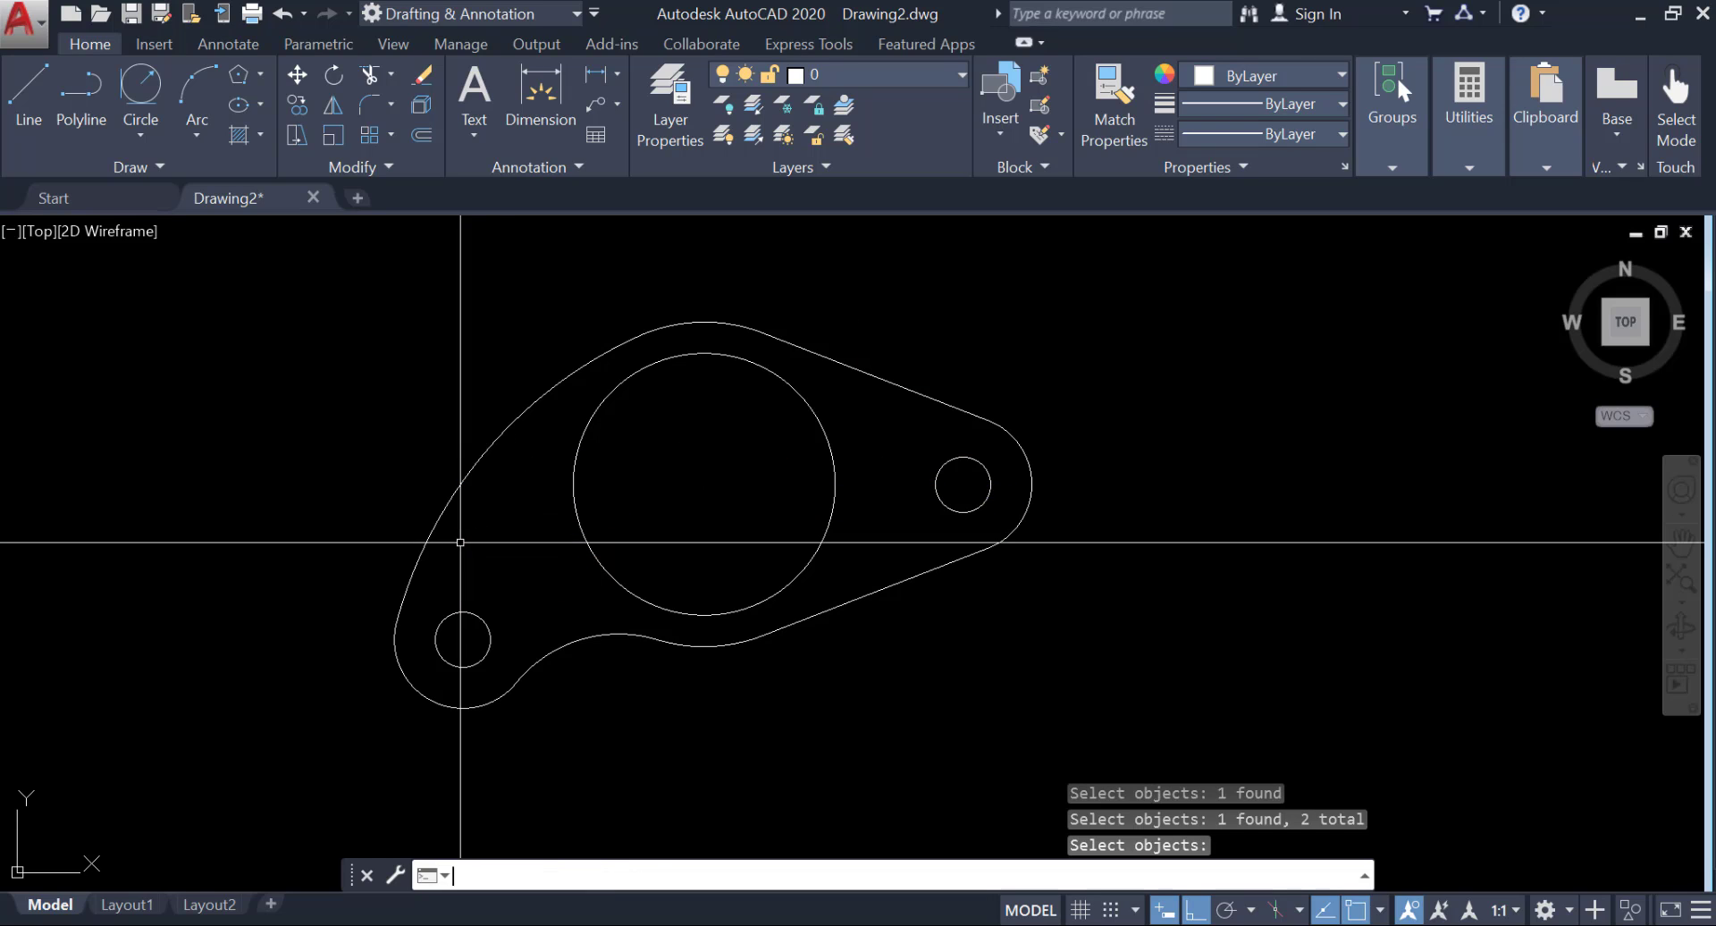
key(Return)
Add center marks to the large circle and the two small holes.
click(313, 46)
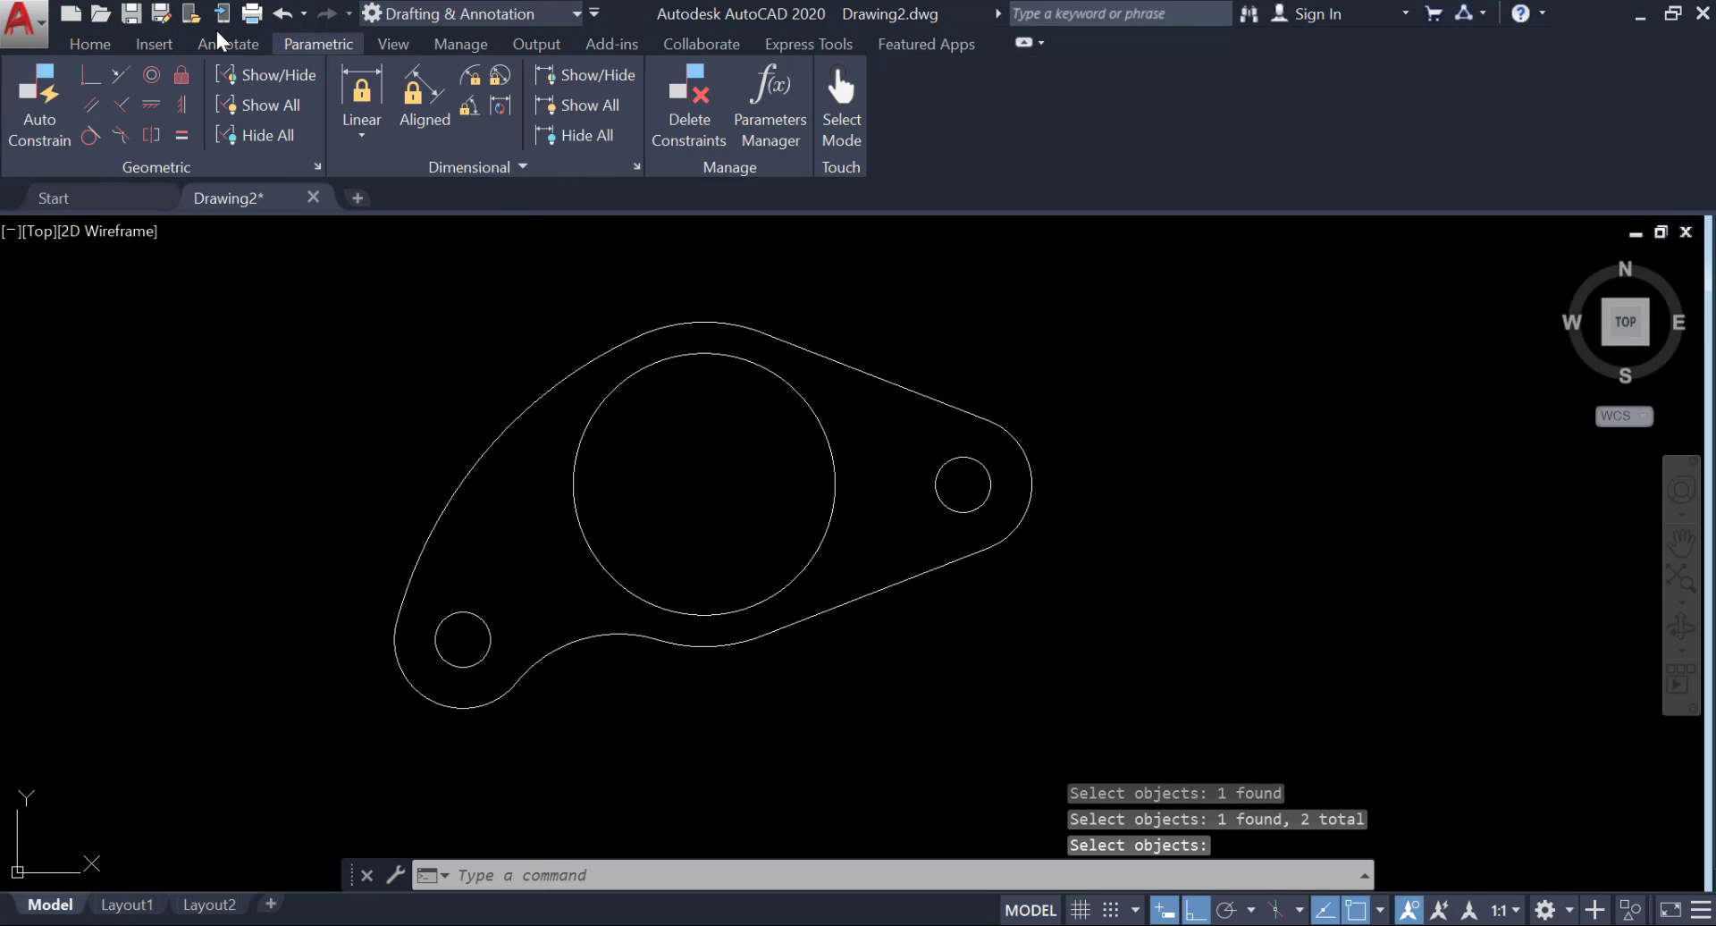
click(228, 43)
click(833, 106)
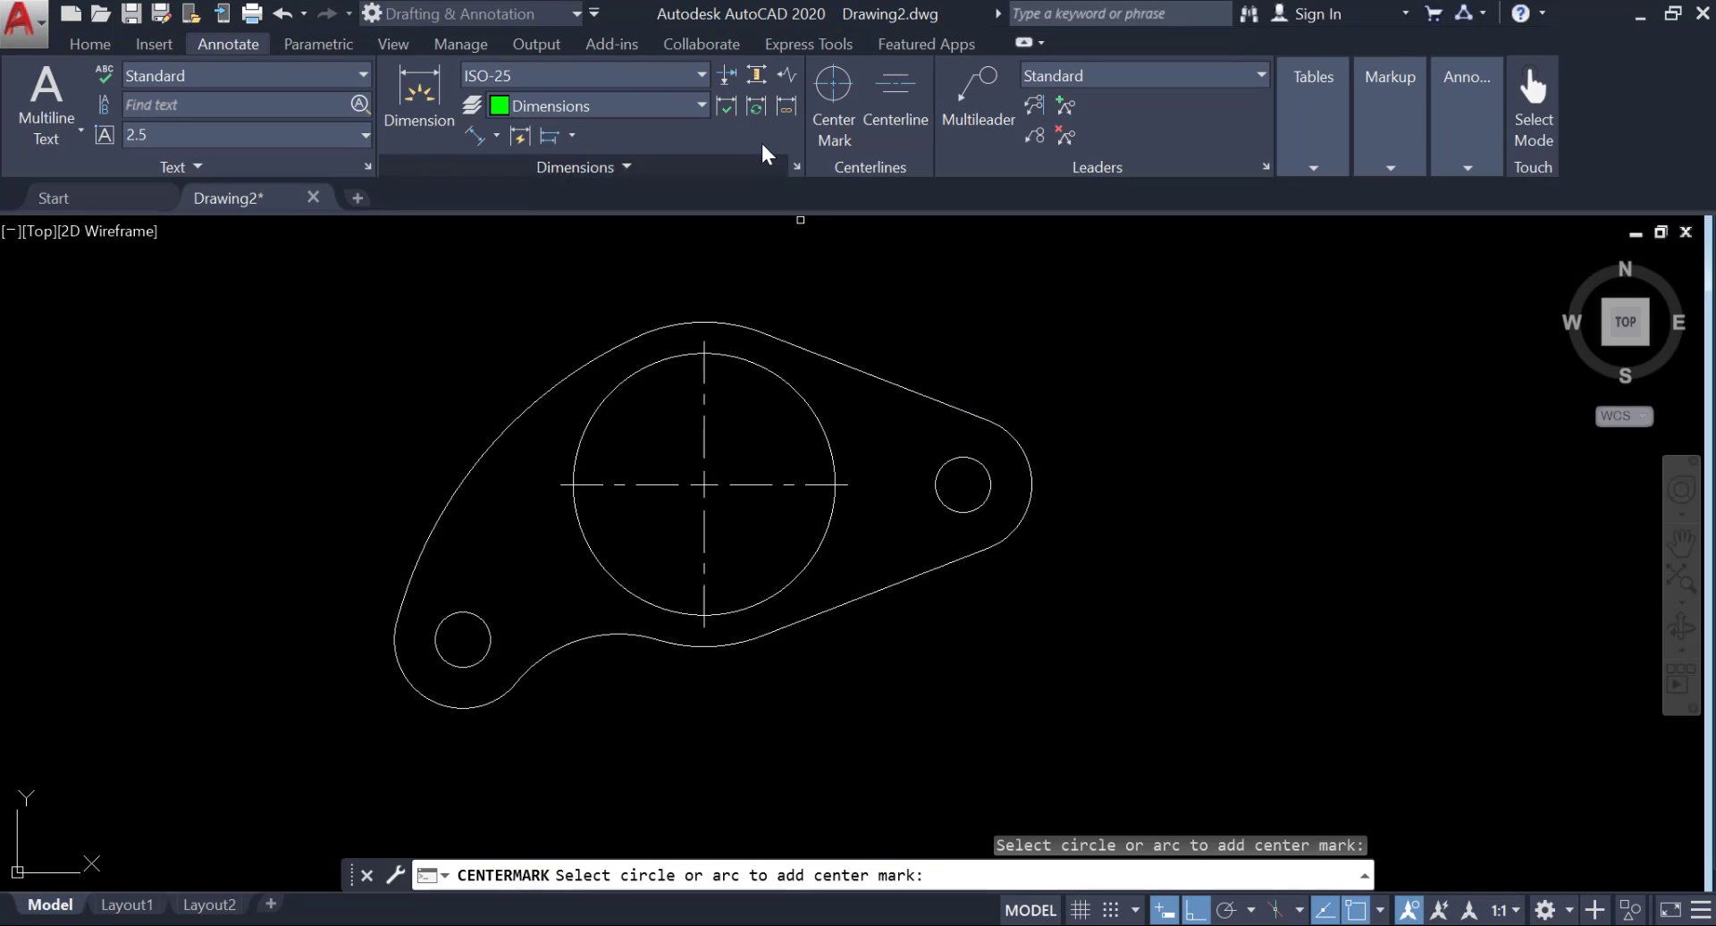
key(ctrl+z)
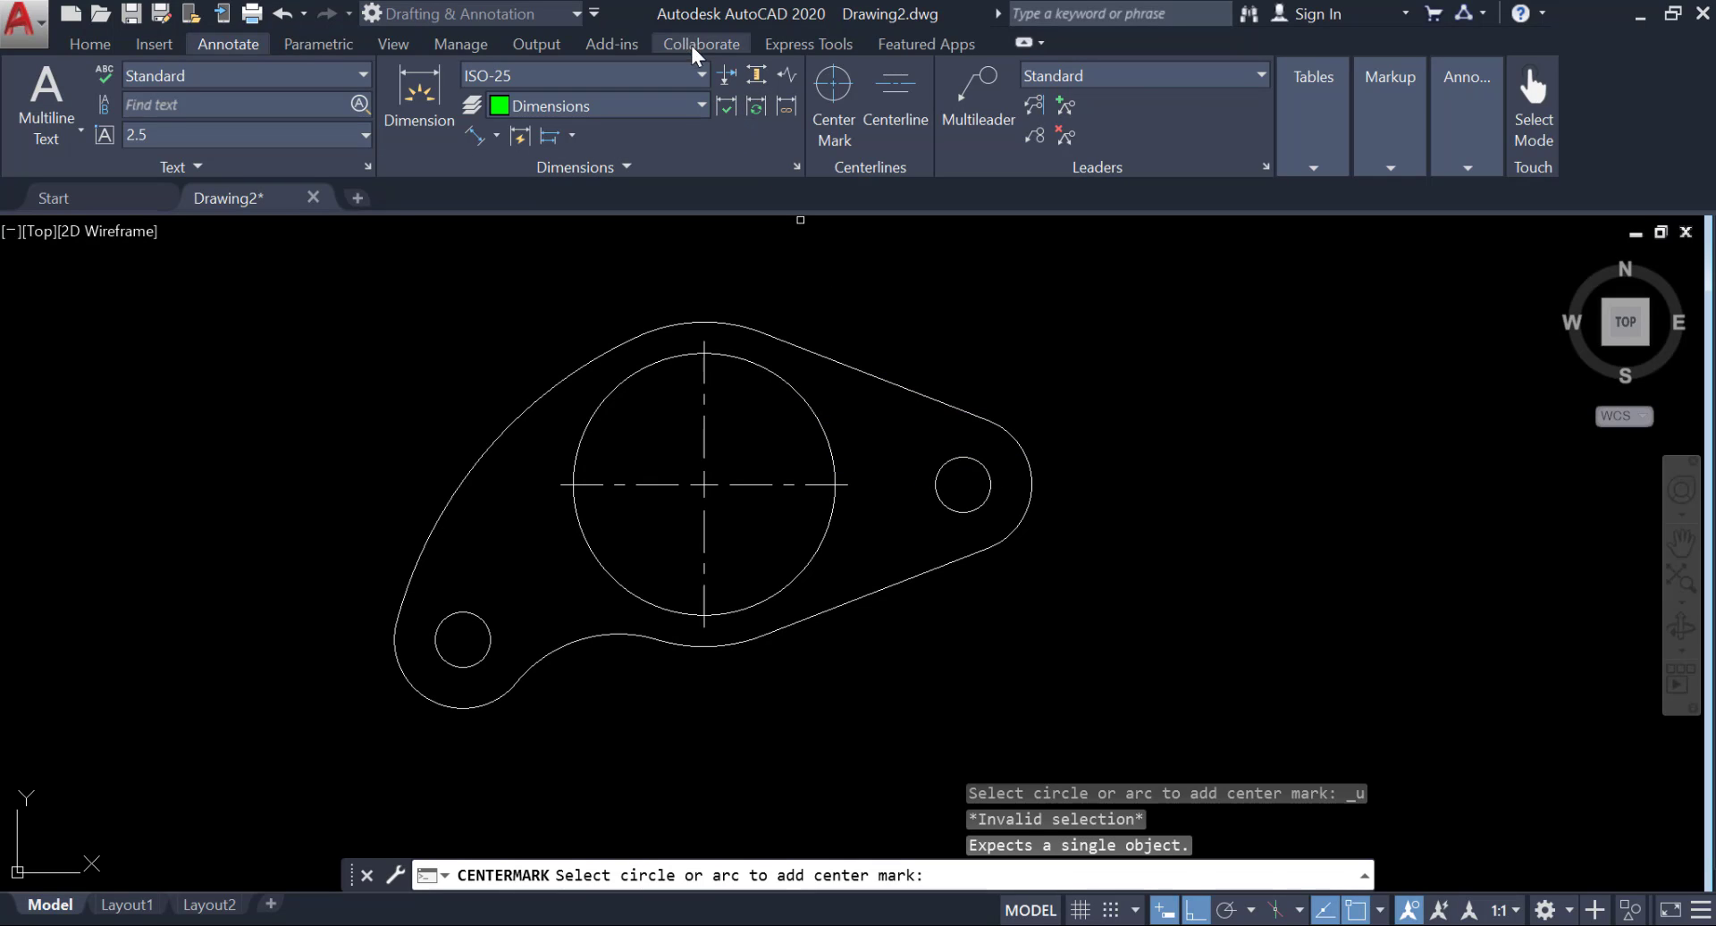
click(834, 93)
click(989, 483)
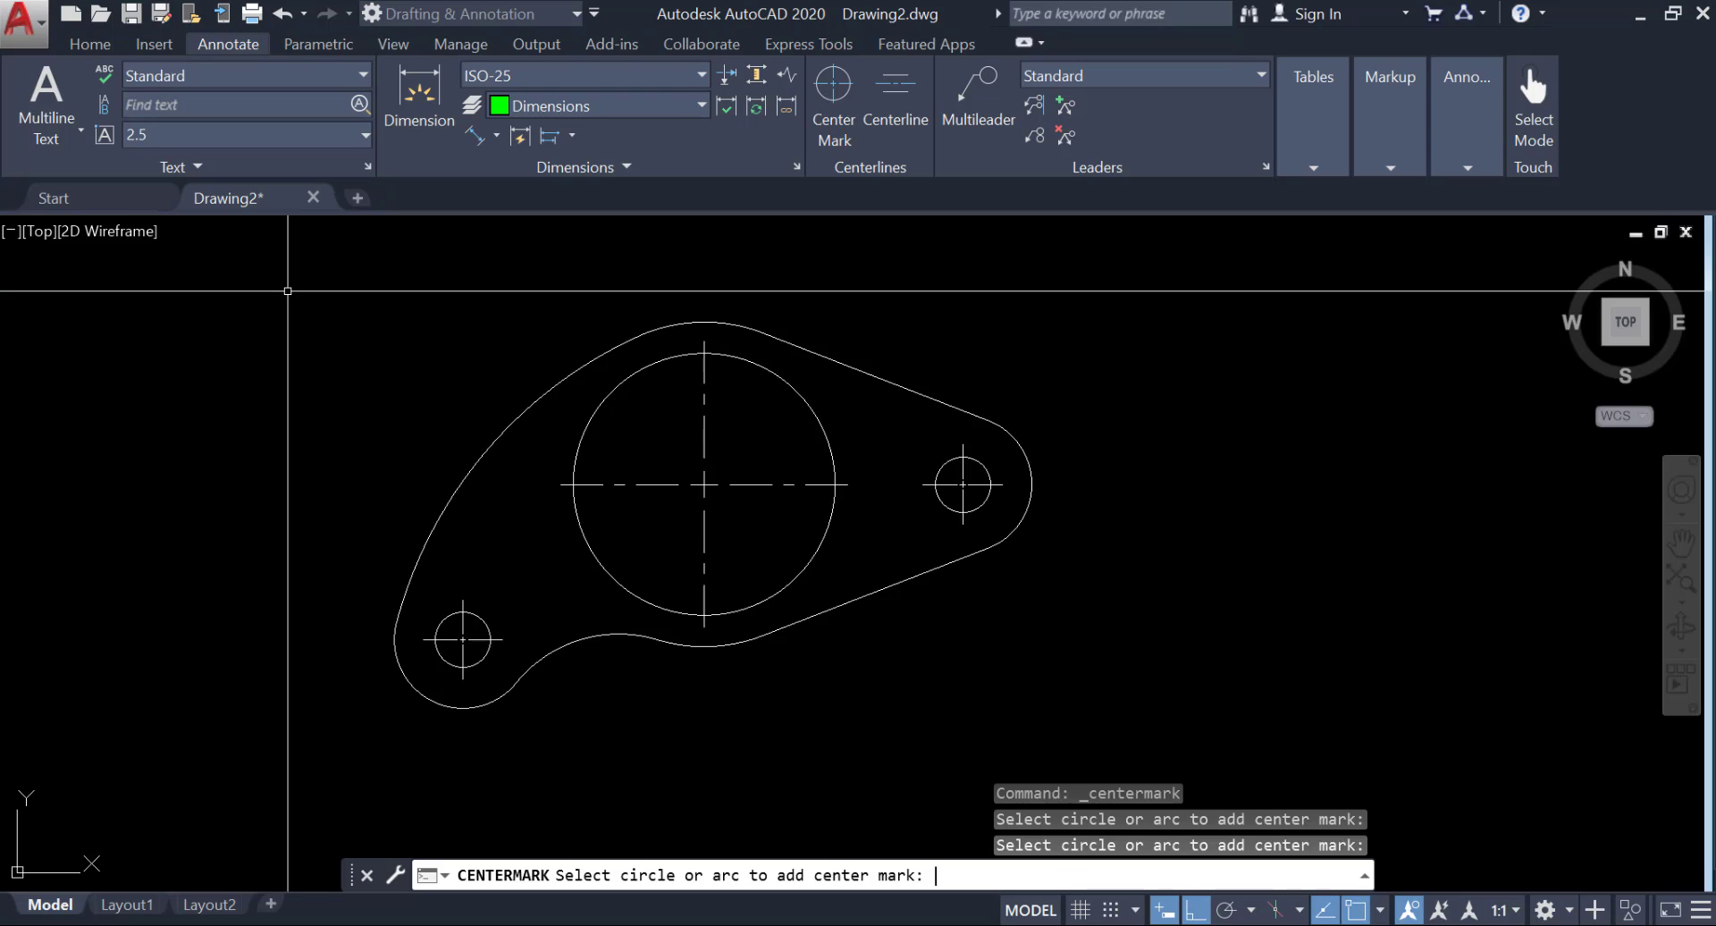
key(Return)
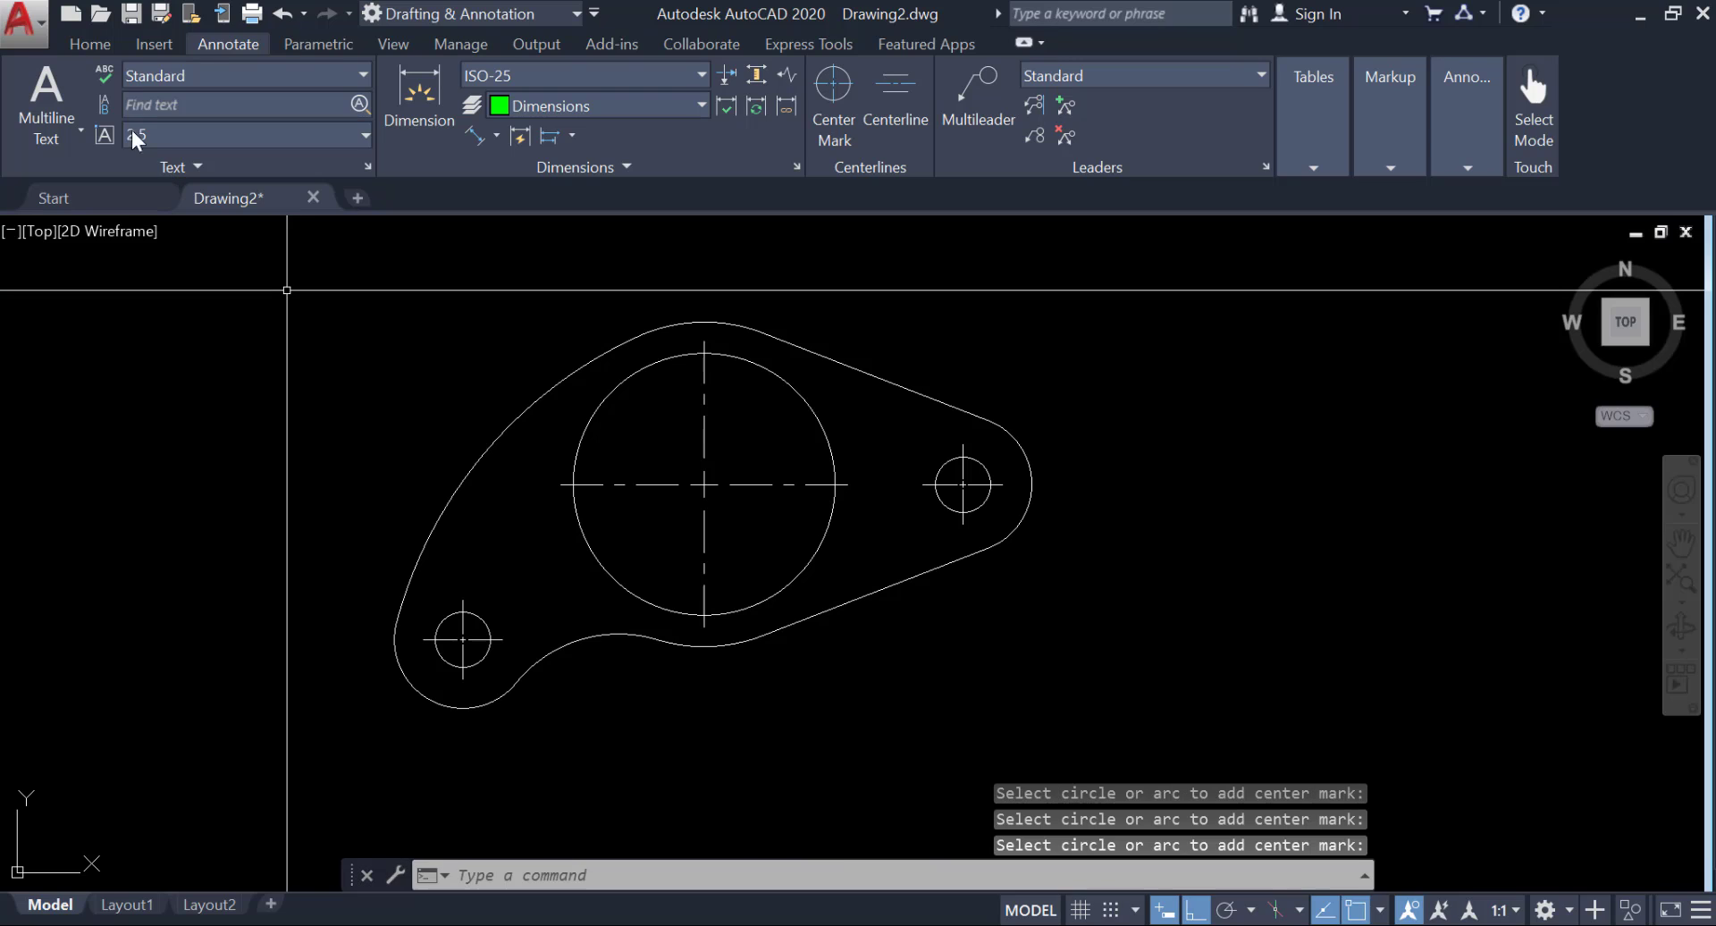
Try to set the current layer by picking the large circle's center mark.
click(91, 44)
click(910, 85)
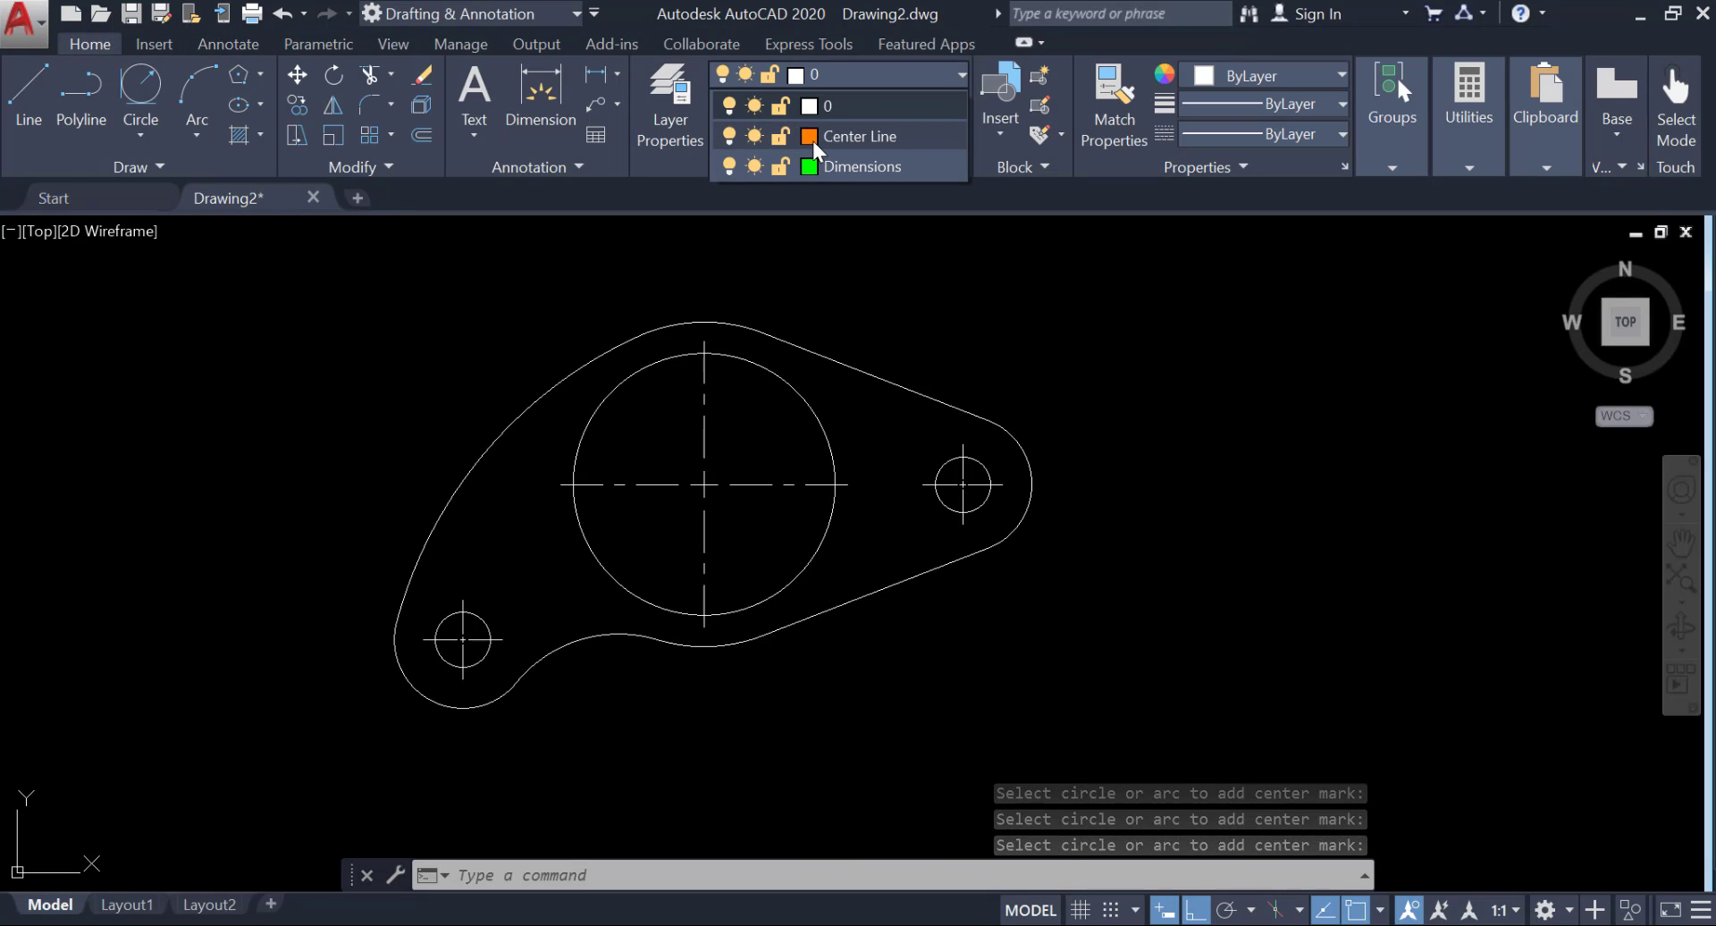
click(787, 135)
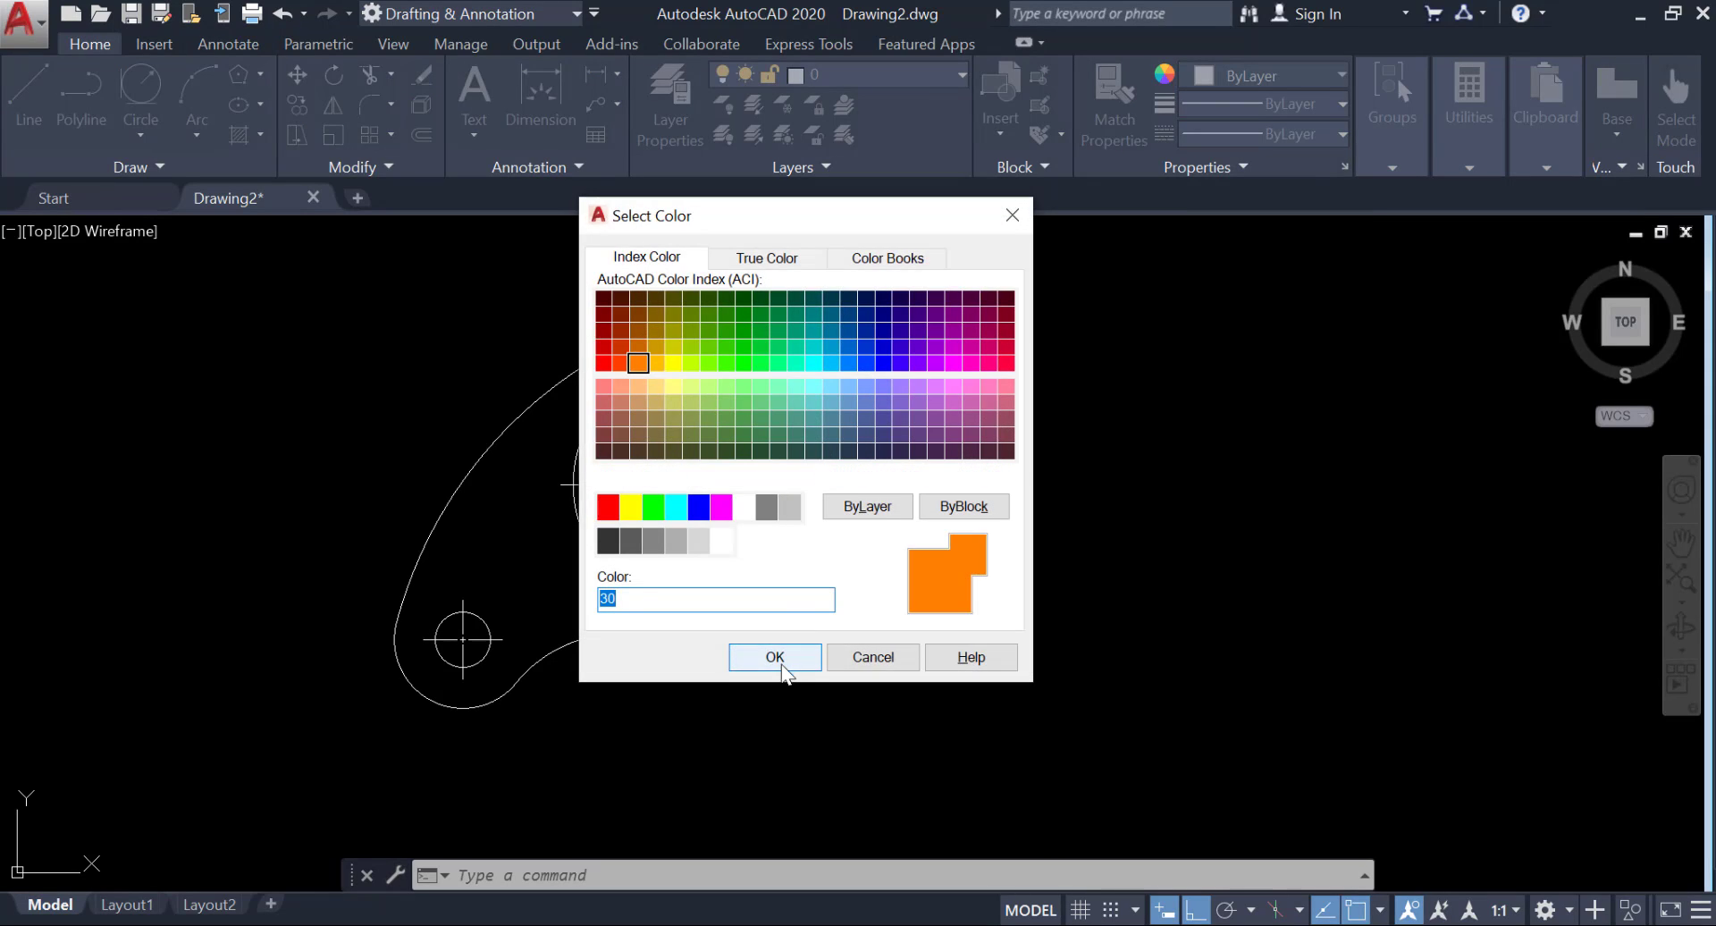
click(776, 660)
click(783, 104)
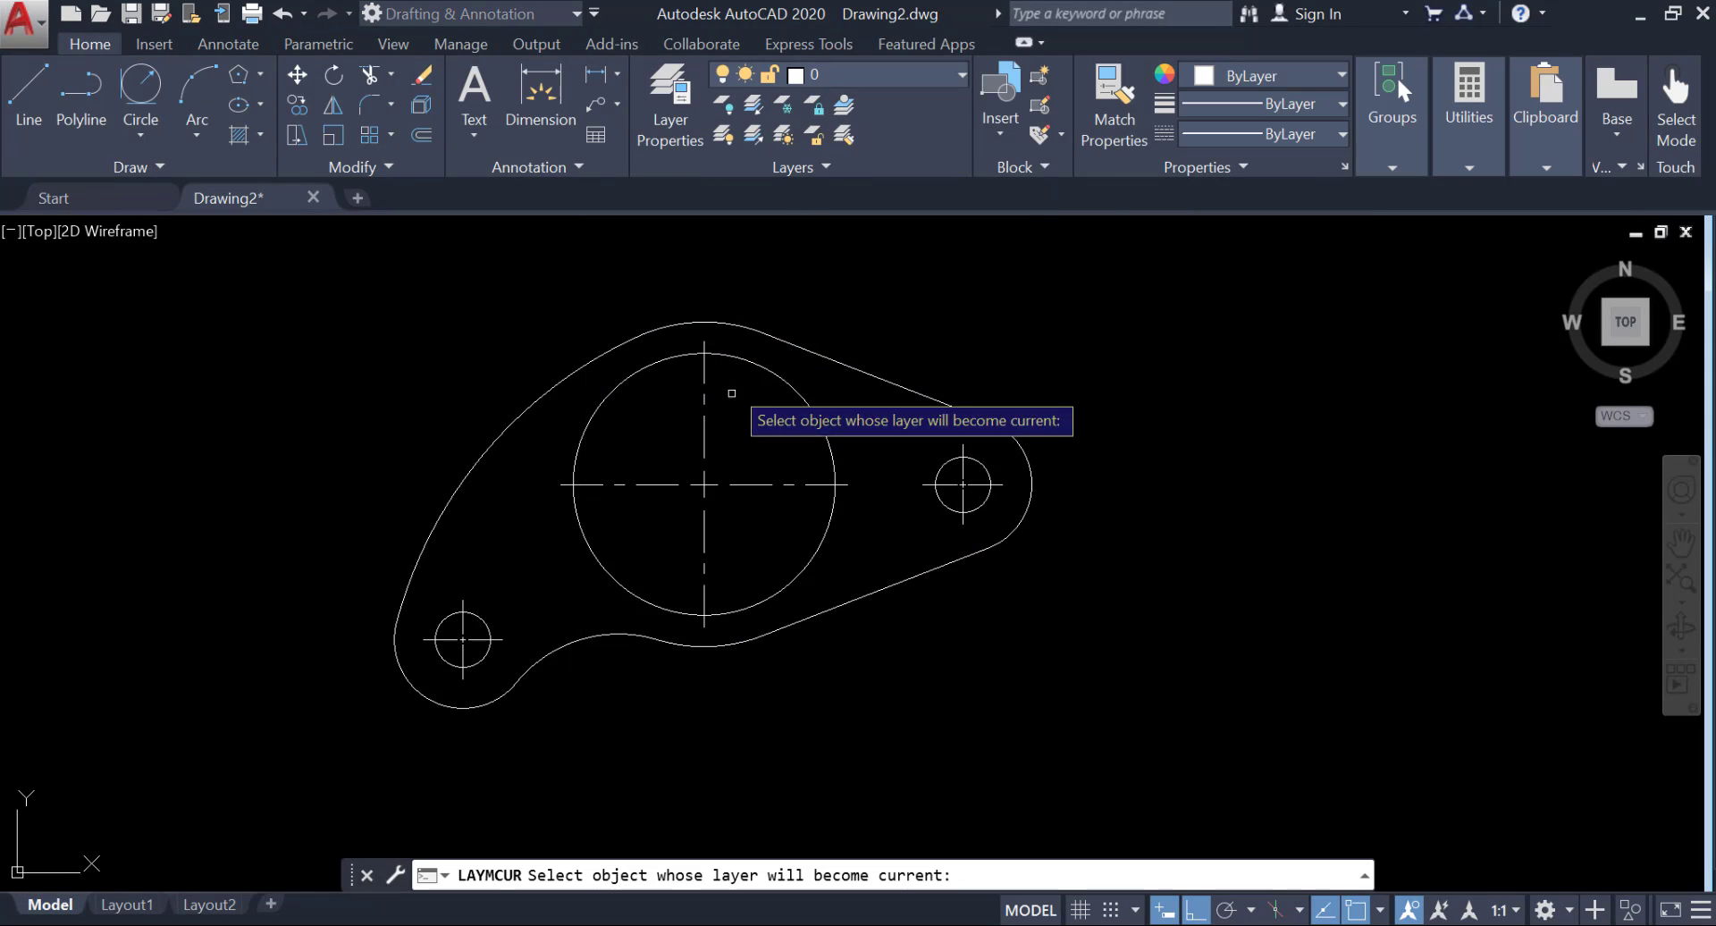
click(704, 447)
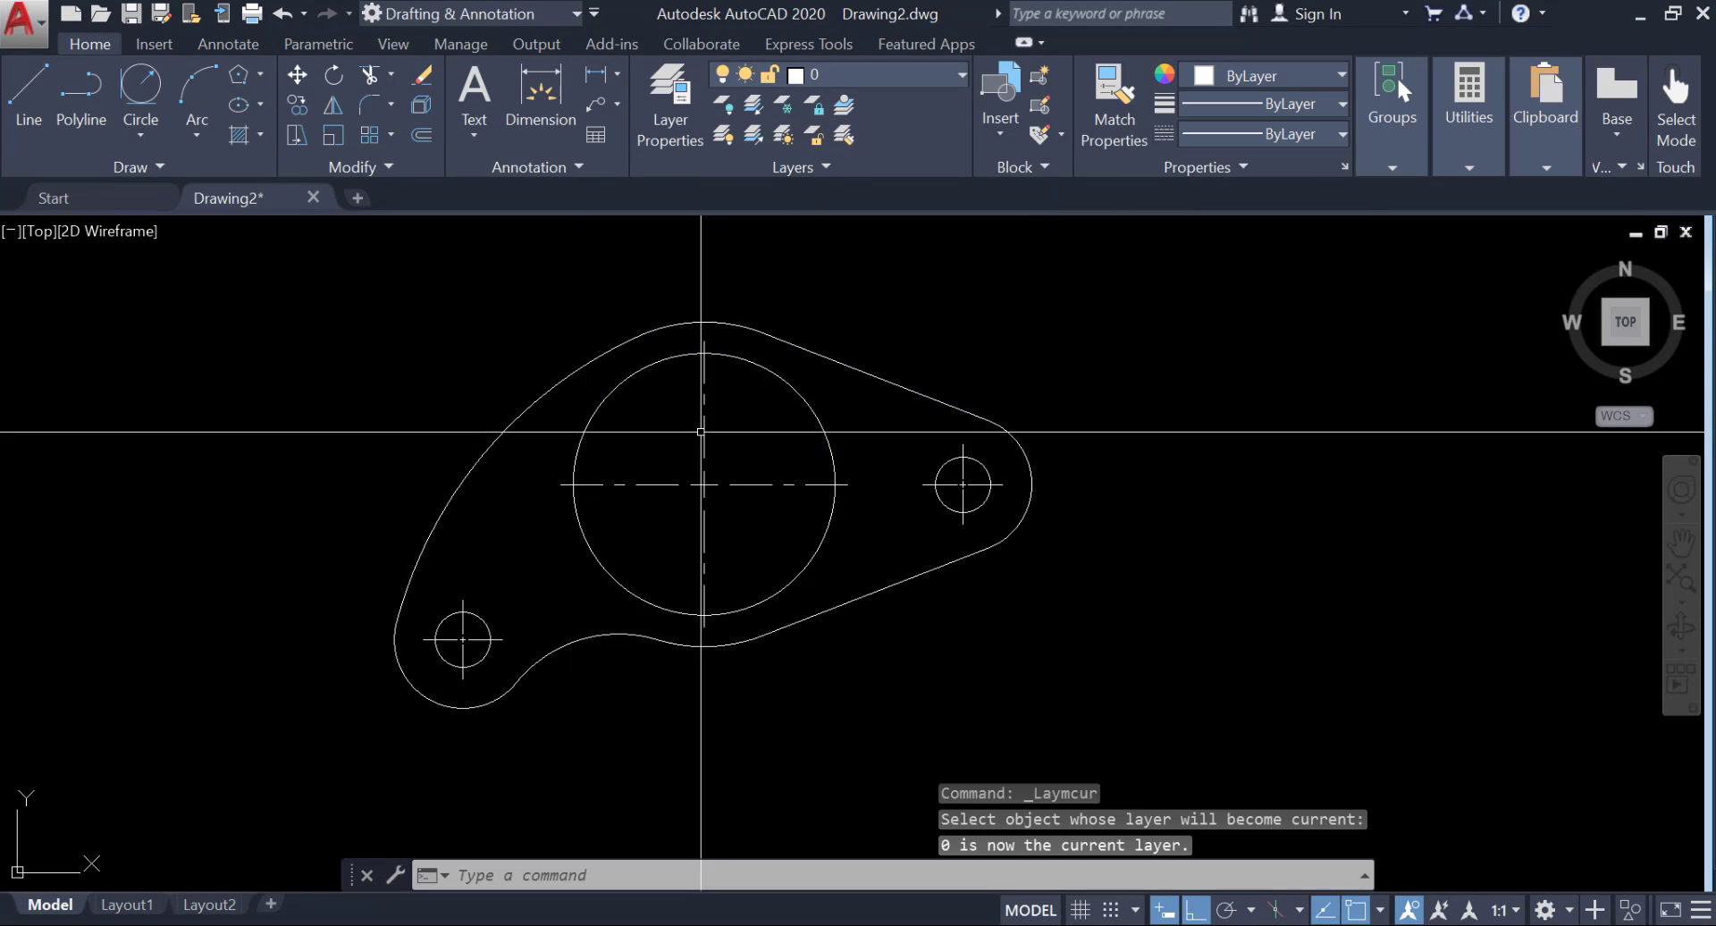
Make Center Line the current layer and move the large circle's center mark onto it.
click(844, 78)
click(848, 136)
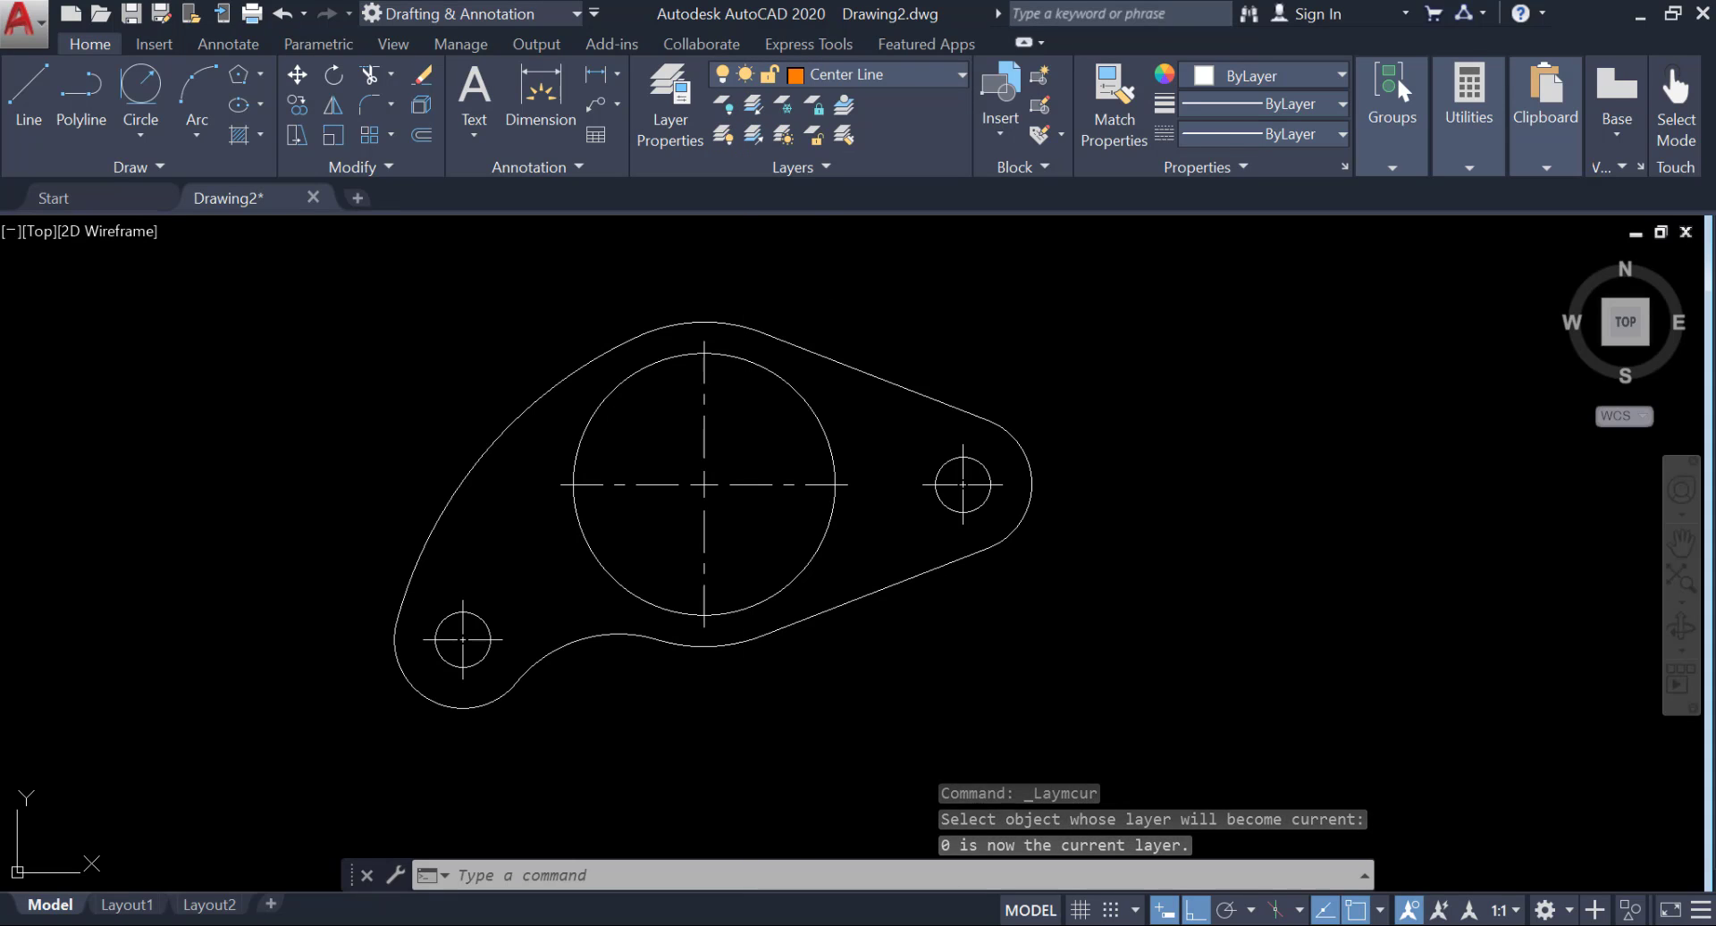
click(704, 432)
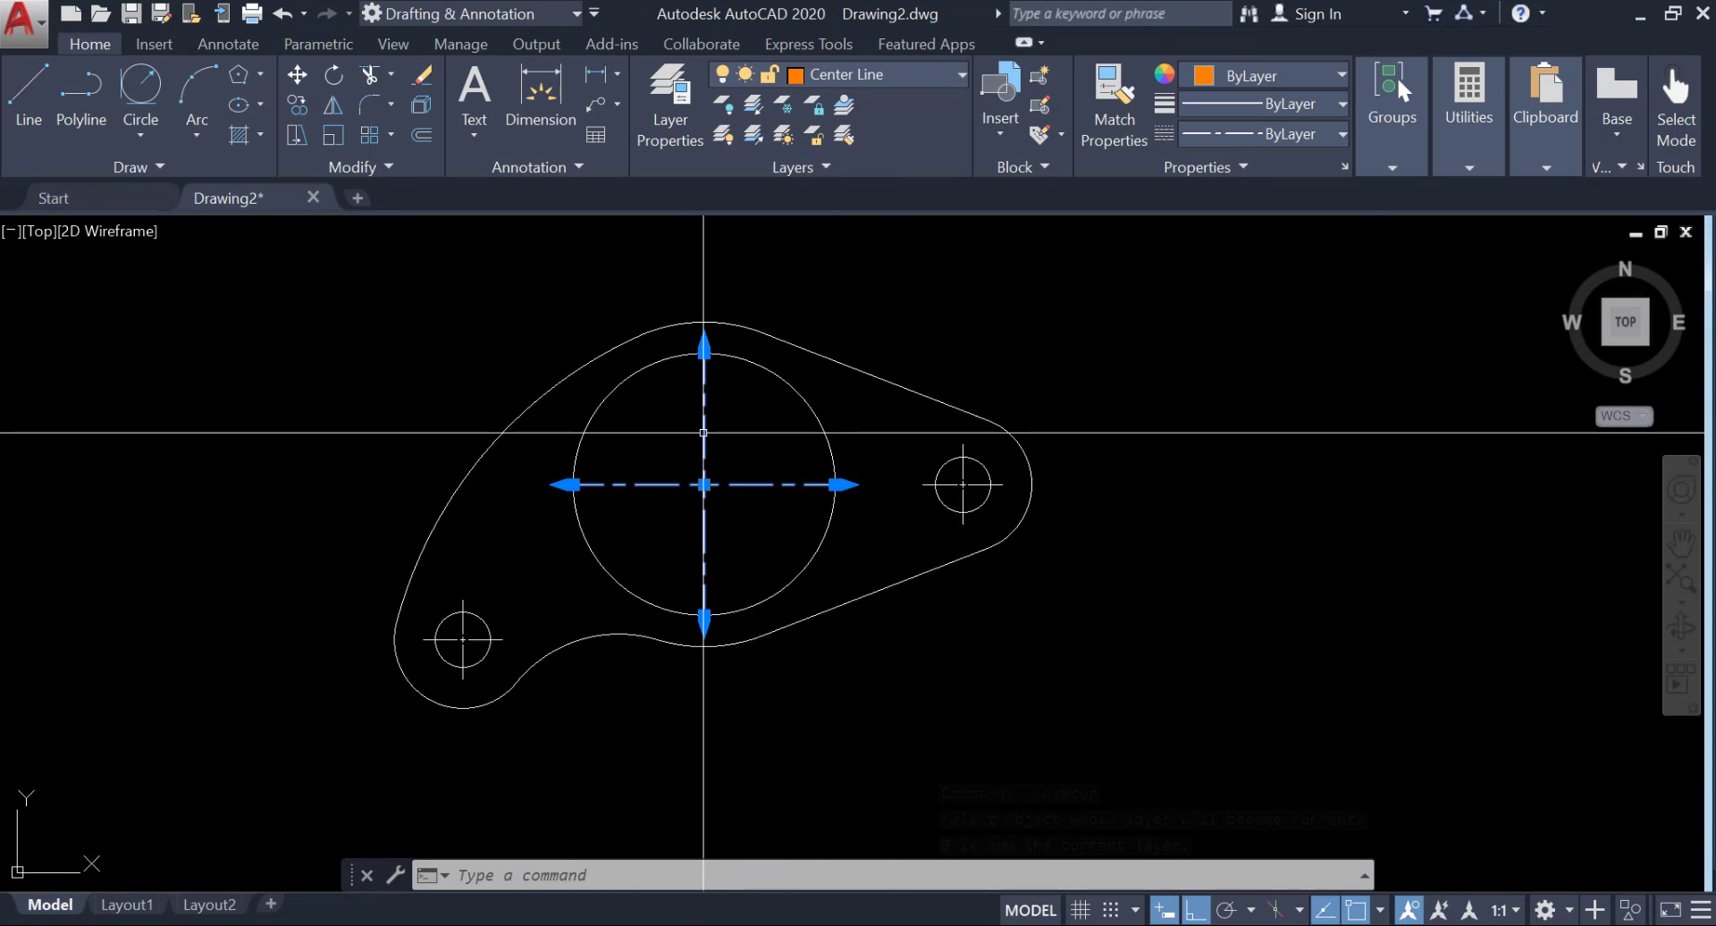
click(844, 78)
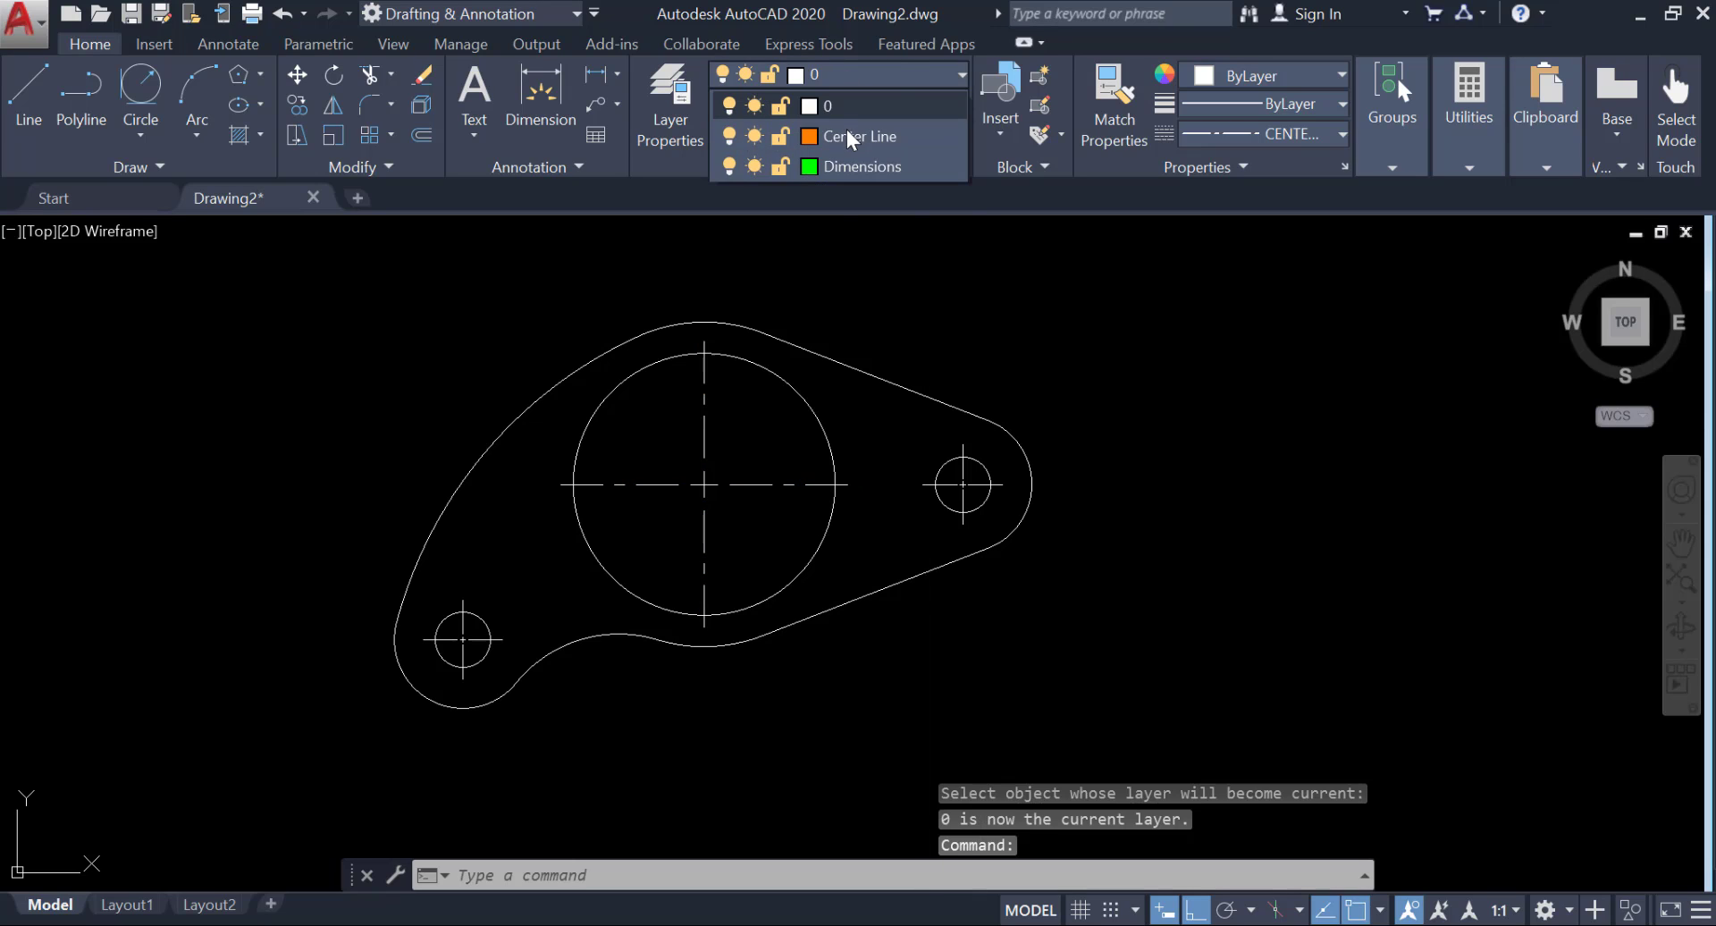
click(848, 136)
Move the center marks of the right-hand and lower-left small holes onto the Center Line layer.
click(956, 481)
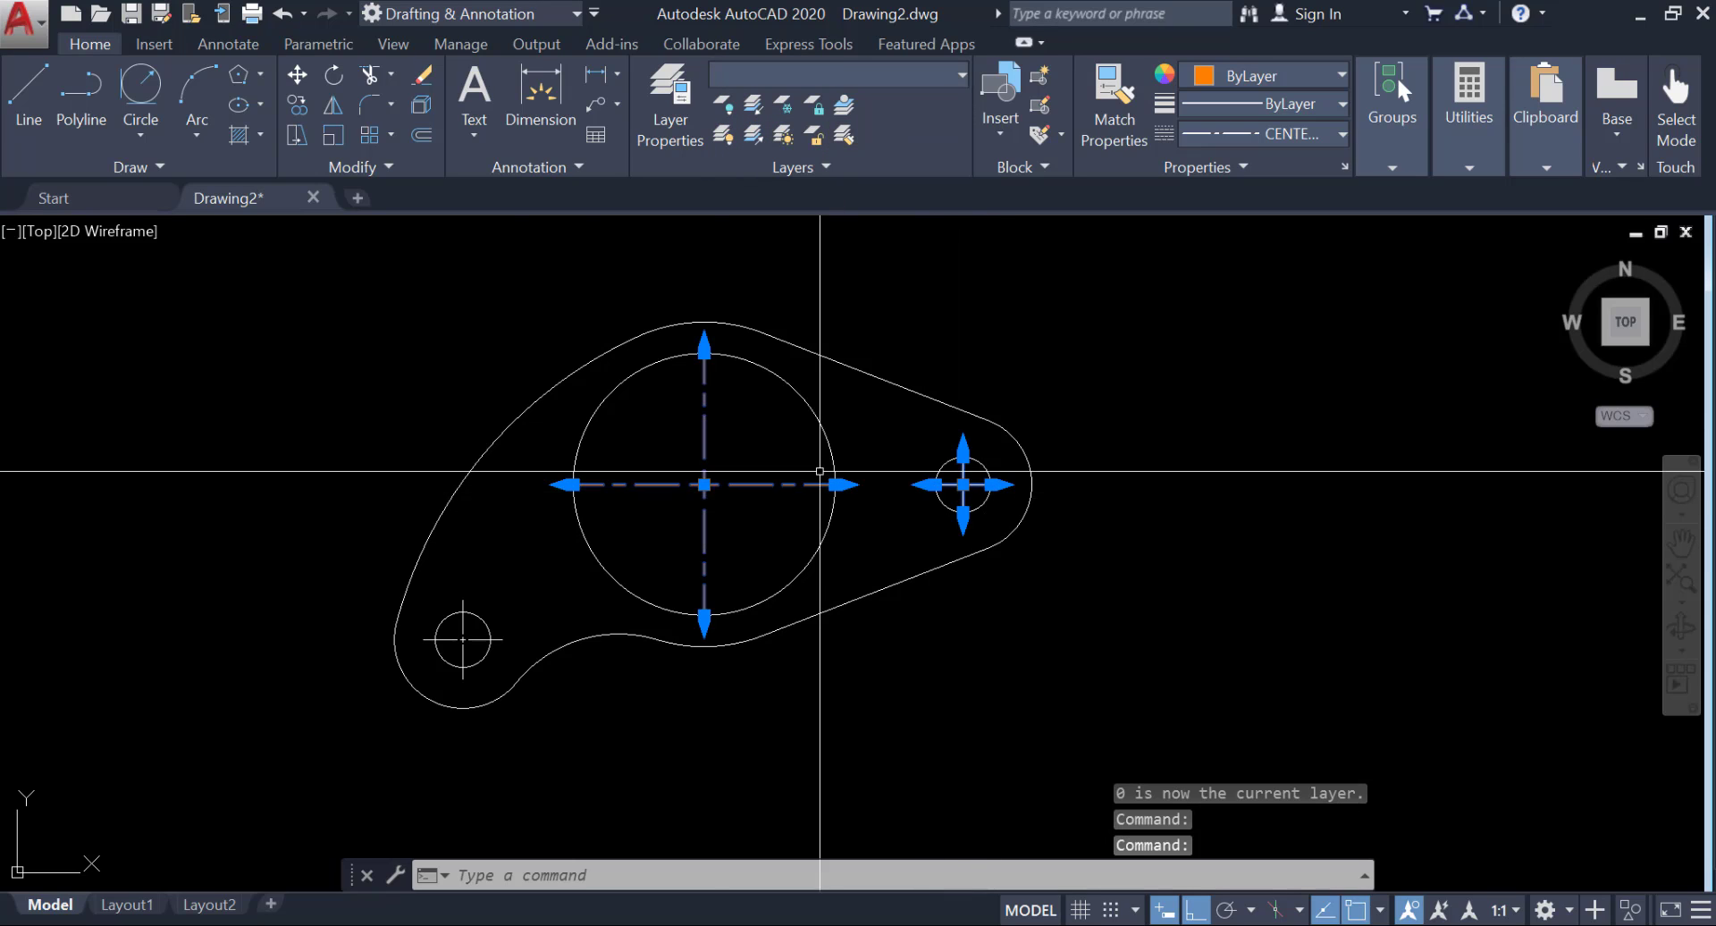
click(477, 637)
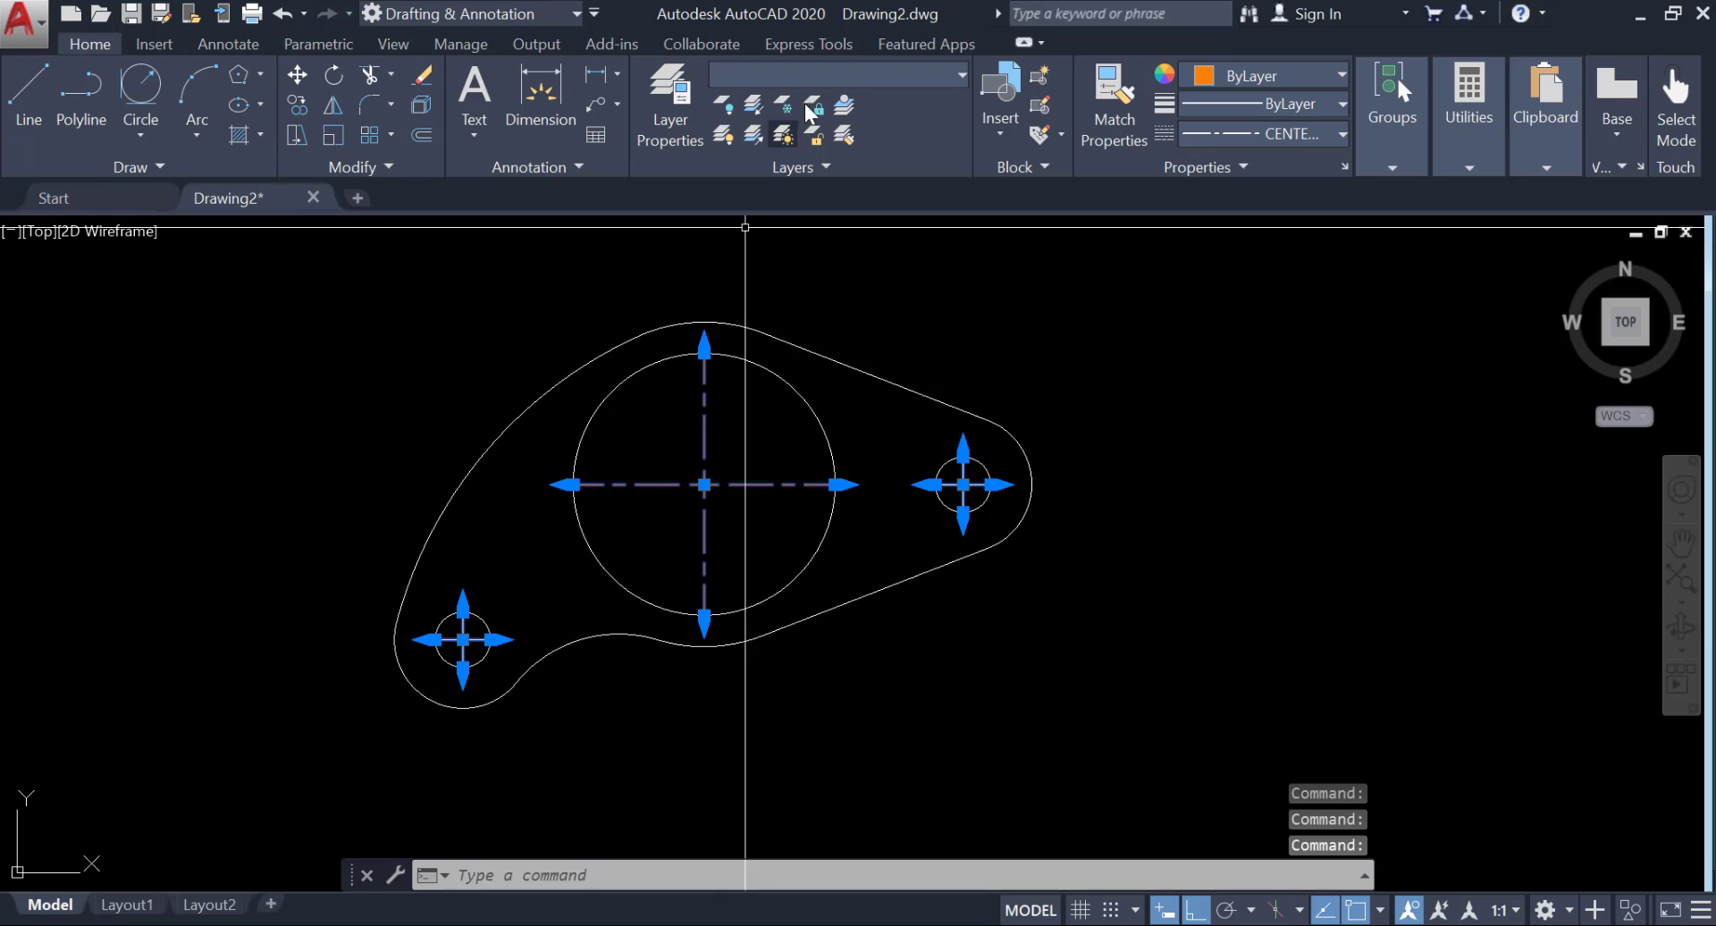
click(844, 74)
click(844, 130)
key(Escape)
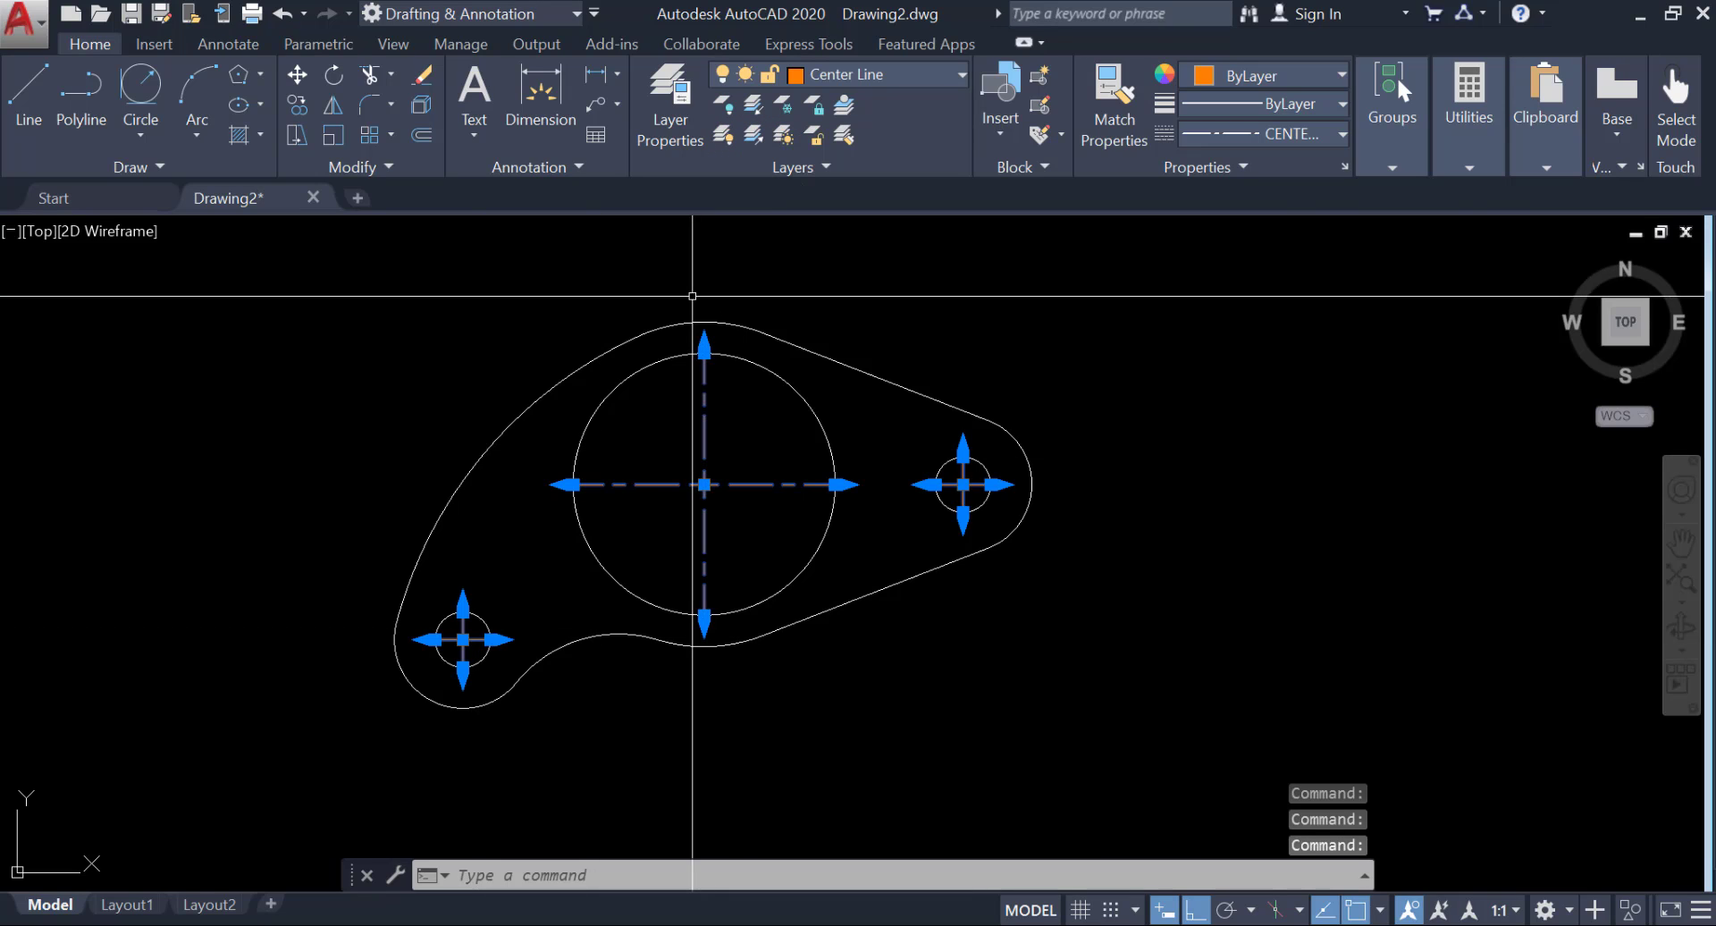
key(Return)
key(Escape)
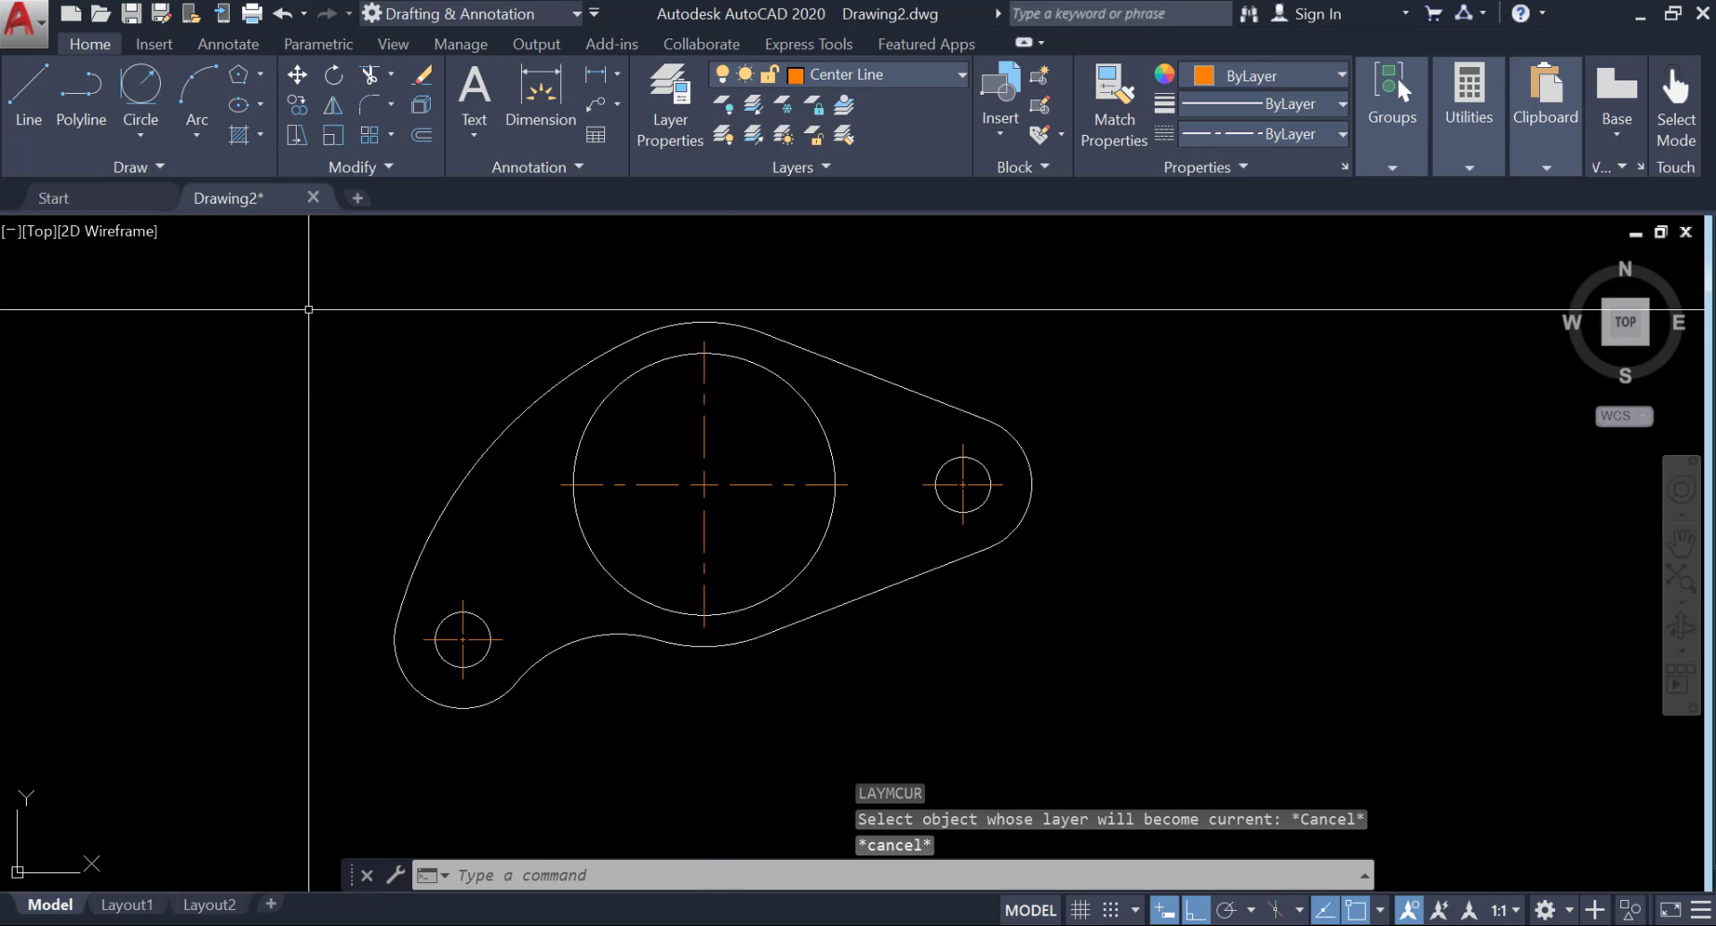
With Ortho off, draw a center line 60 long at 105° from the center of the large circle.
middle_drag(757, 439, 788, 479)
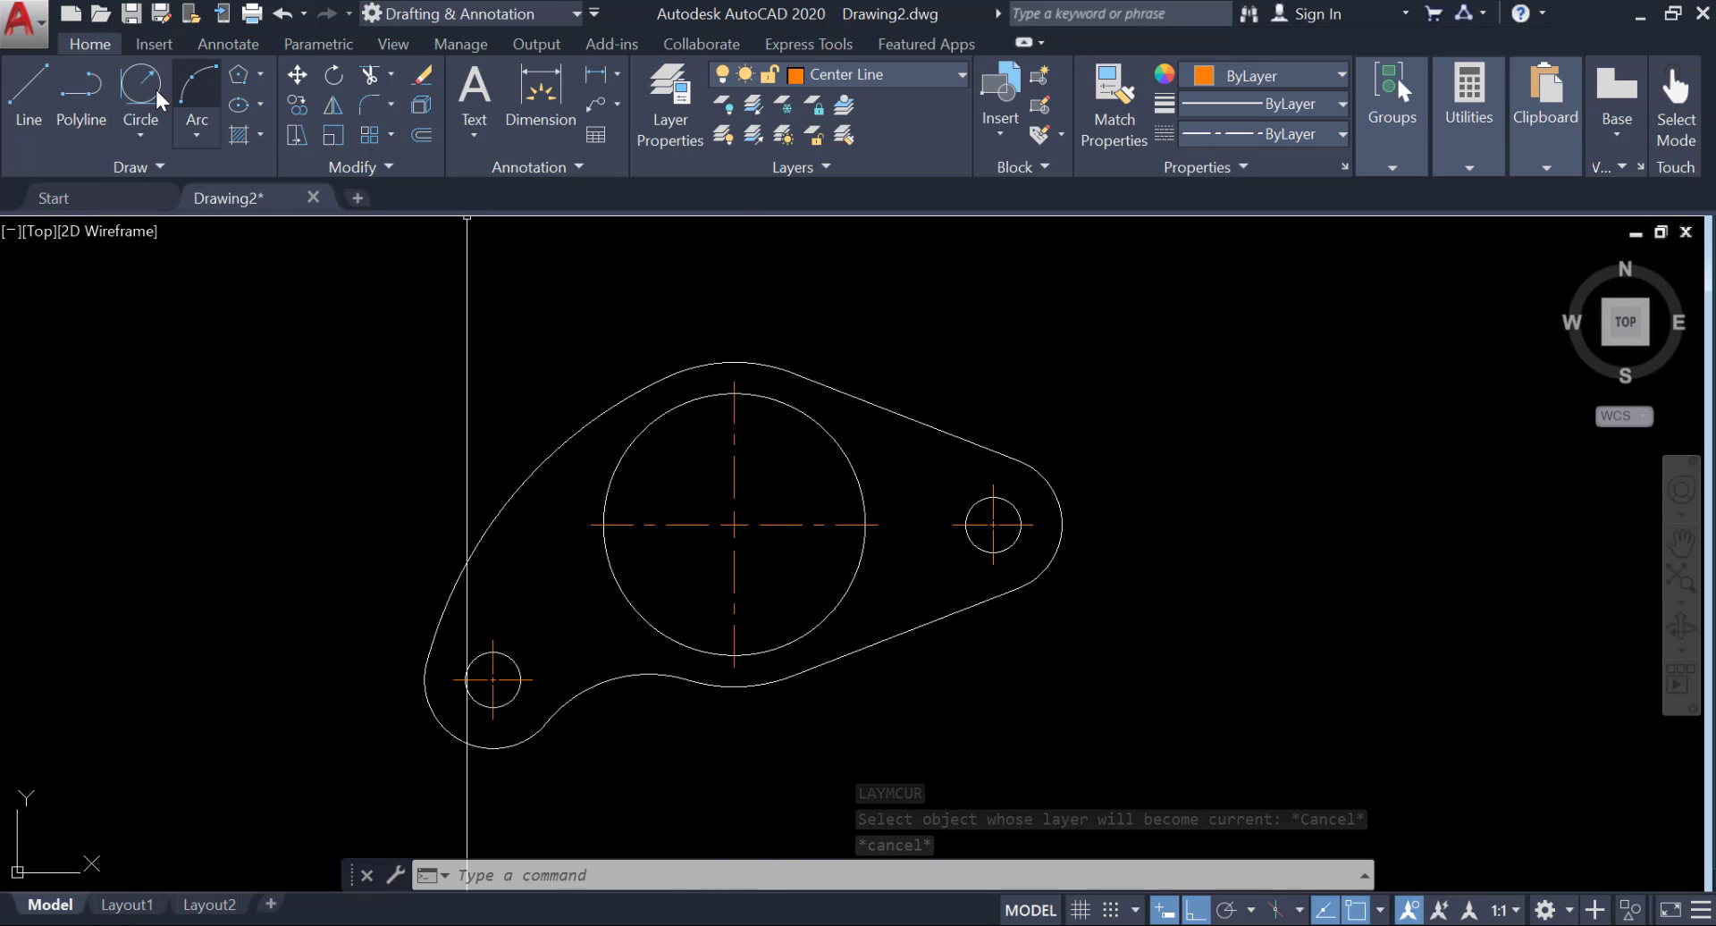
click(27, 89)
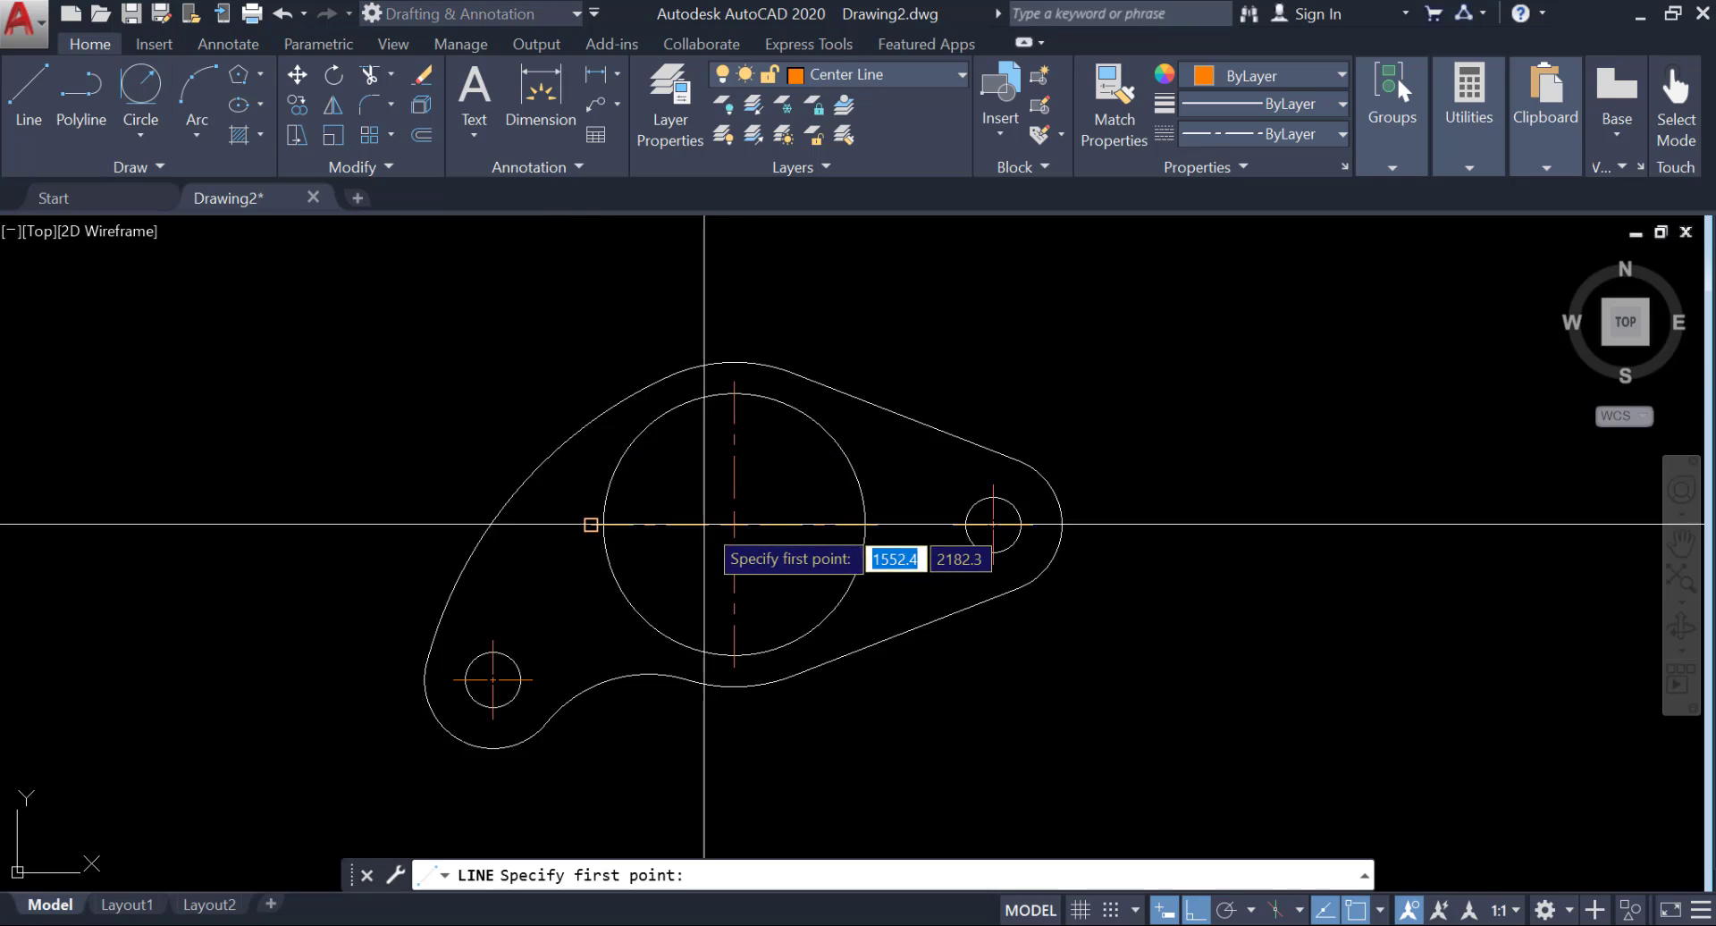
click(733, 524)
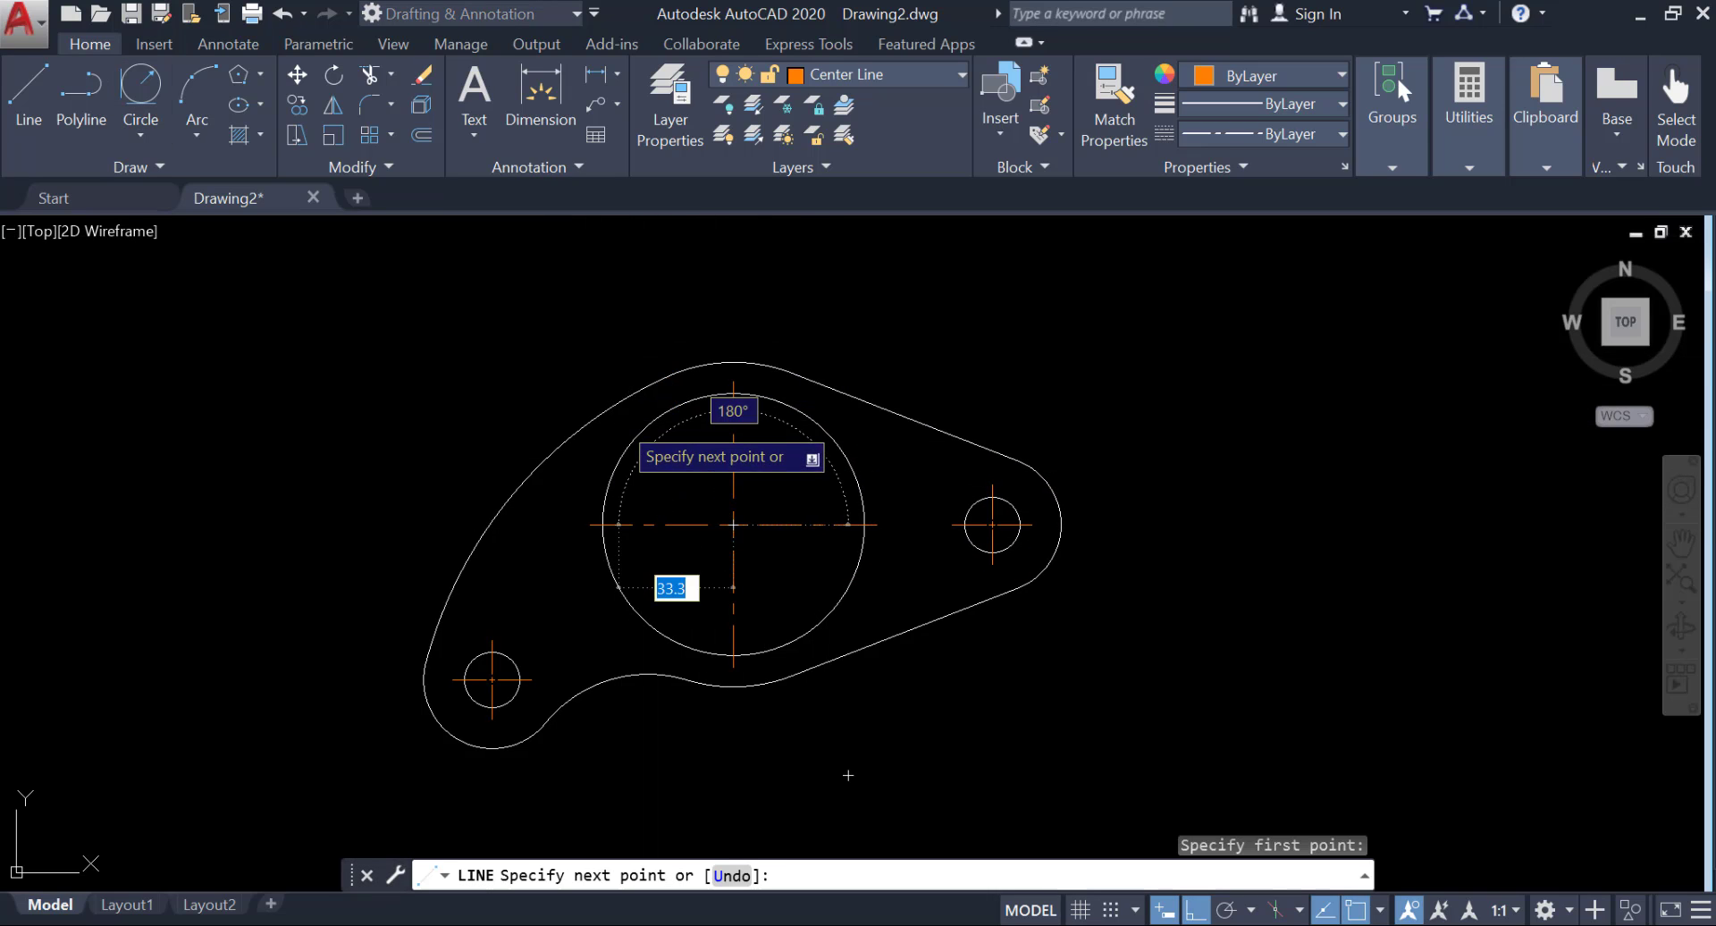
middle_drag(620, 412, 583, 462)
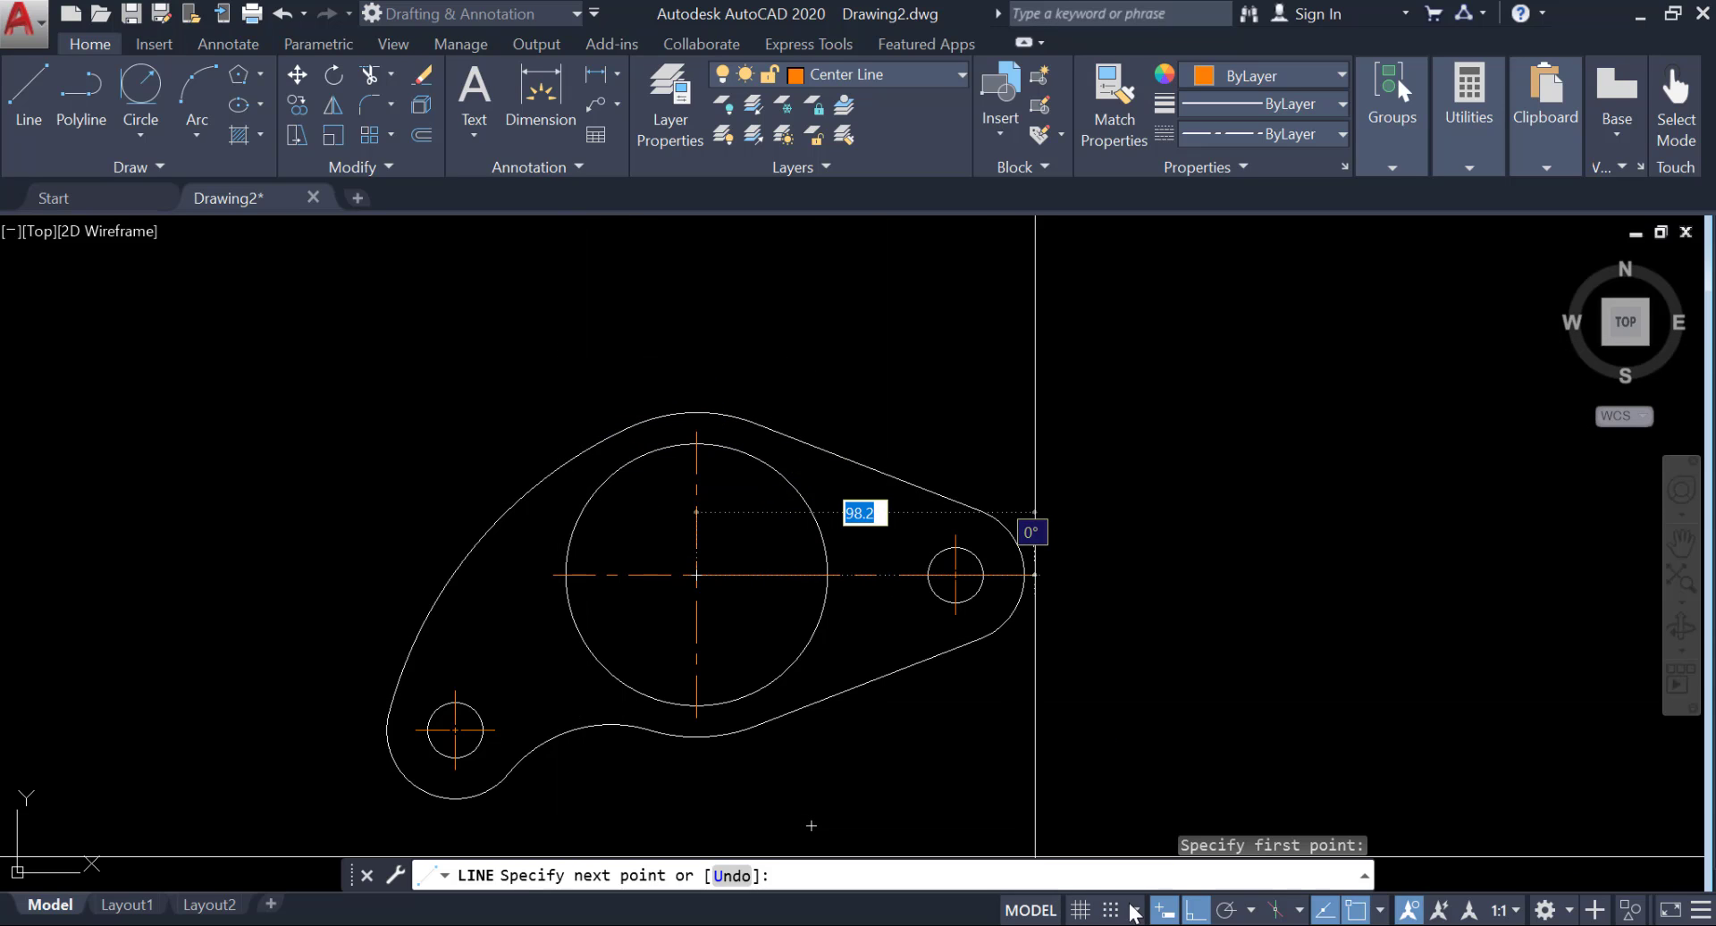
click(1189, 912)
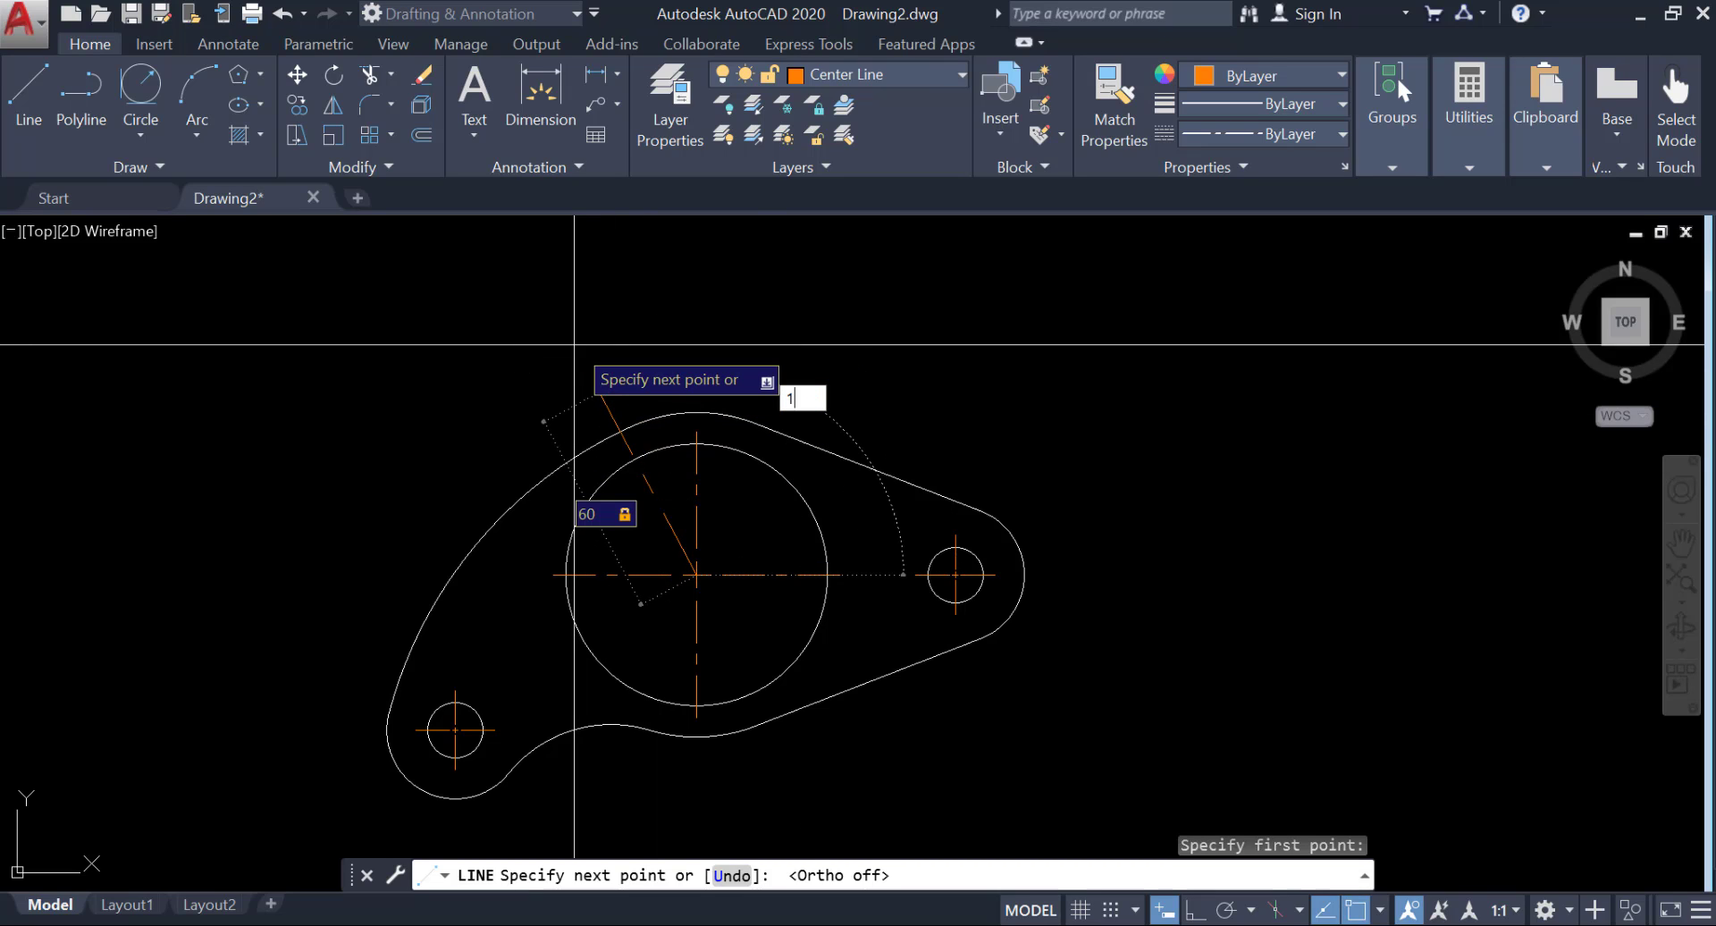
key(Return)
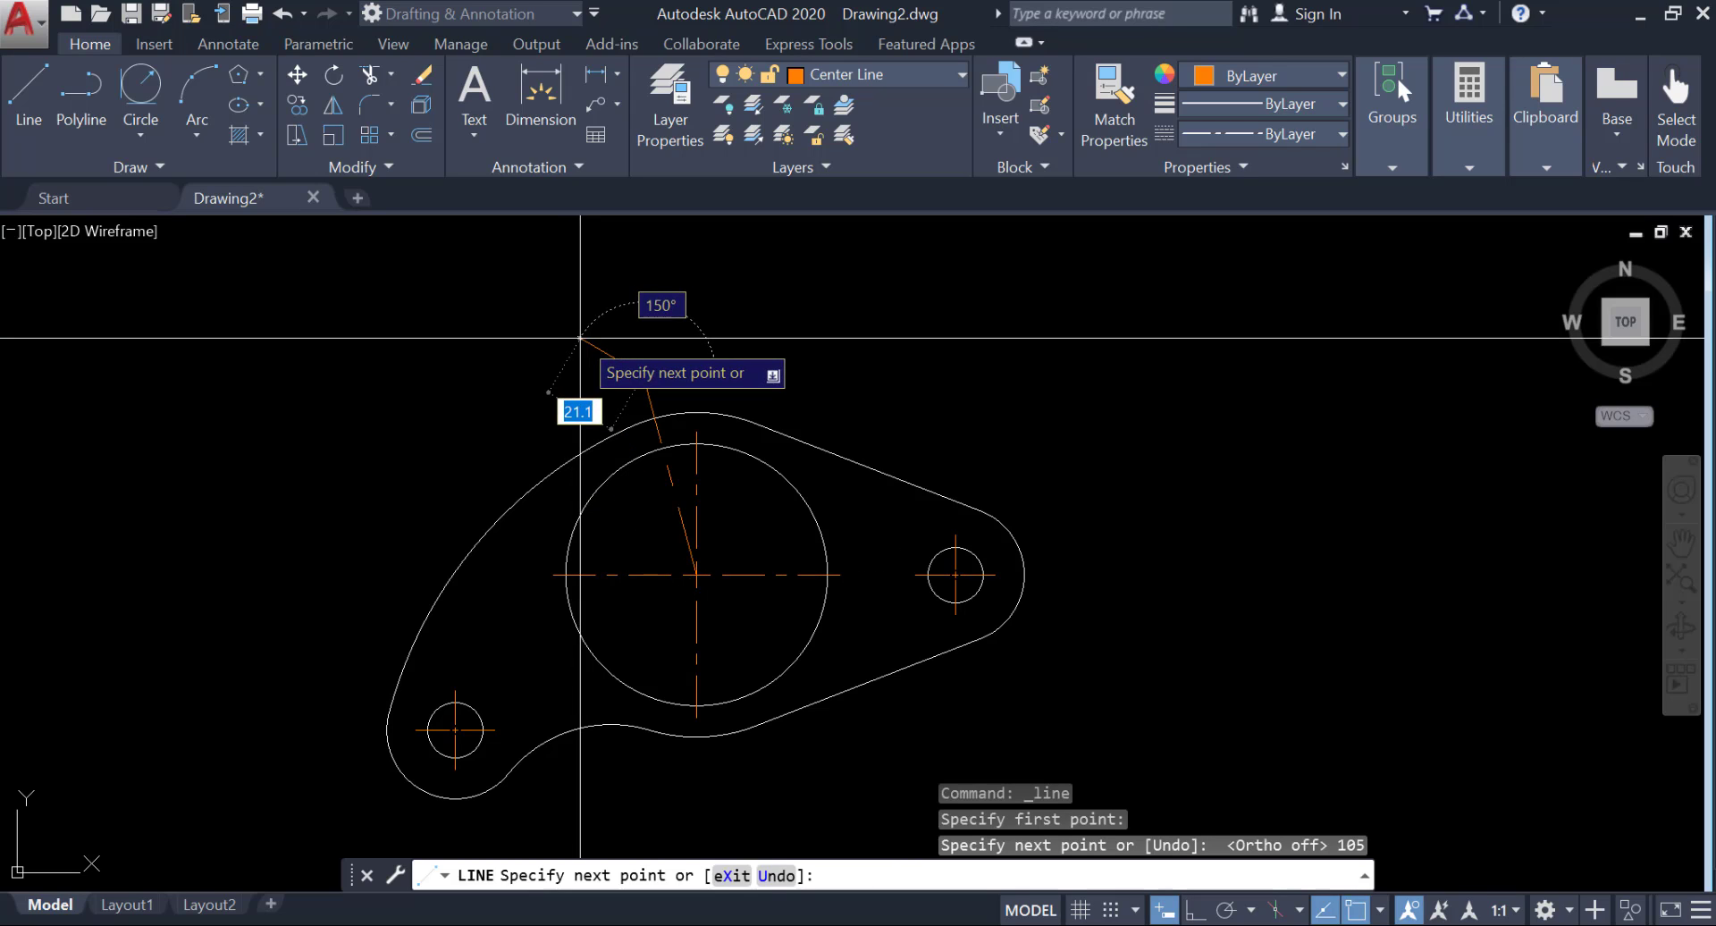
key(Return)
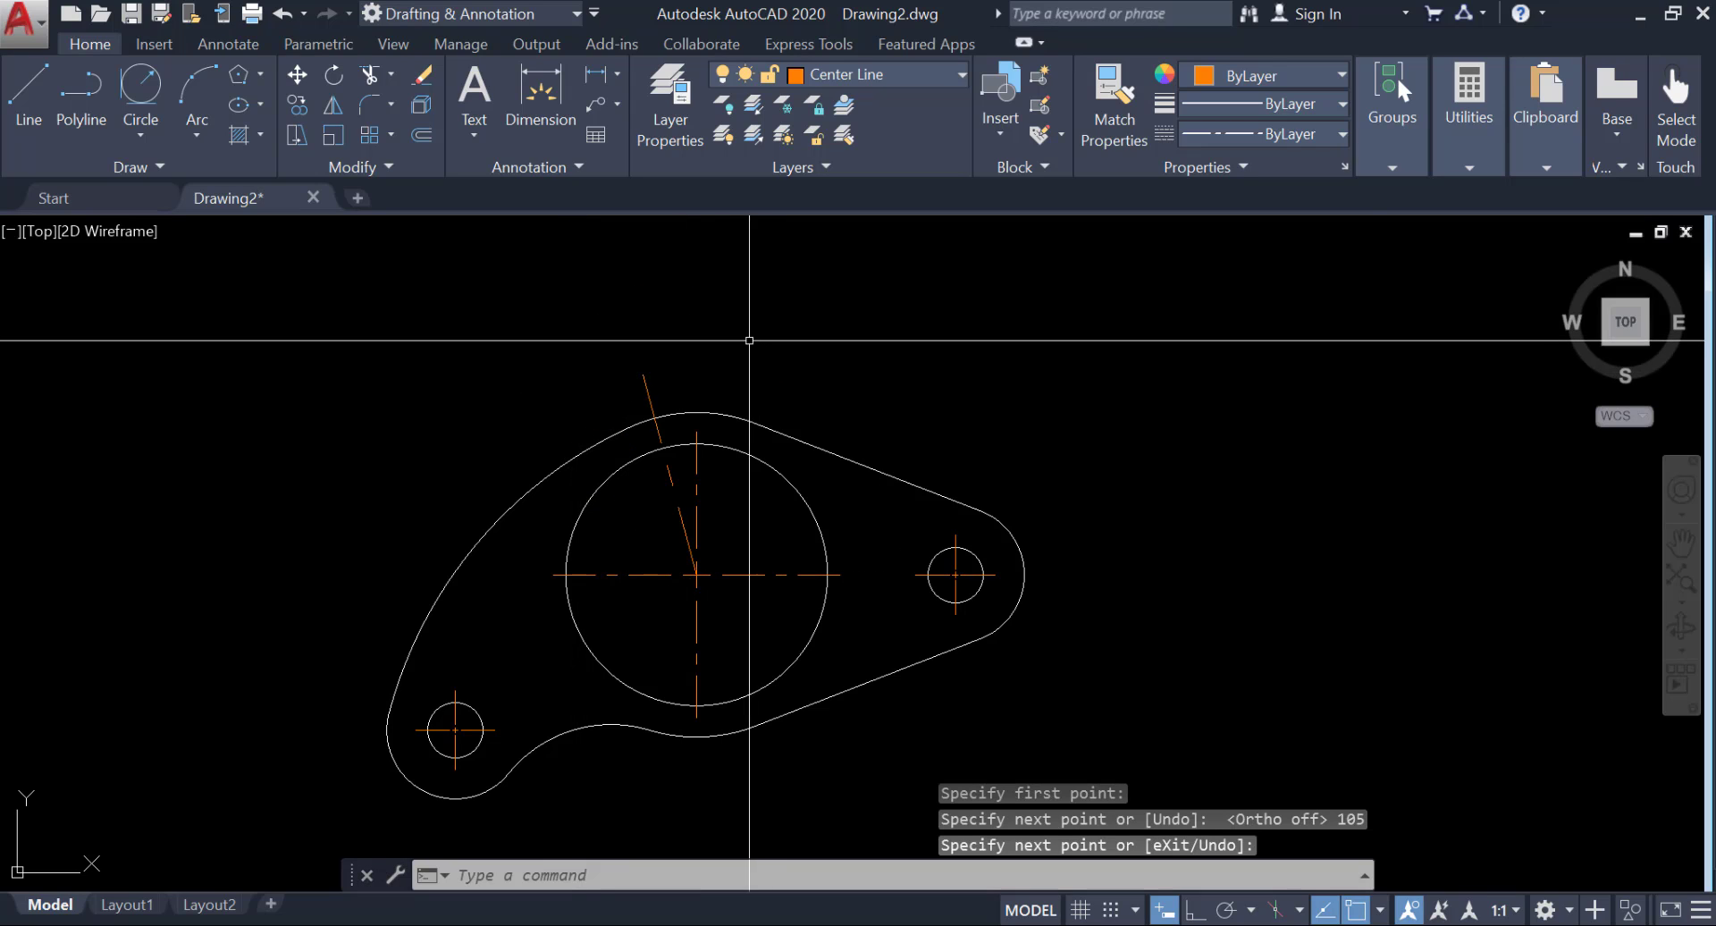
Draw a six-sided polygon centered on the large circle, circumscribed about a circle of radius 28.
middle_drag(748, 344, 797, 371)
click(260, 74)
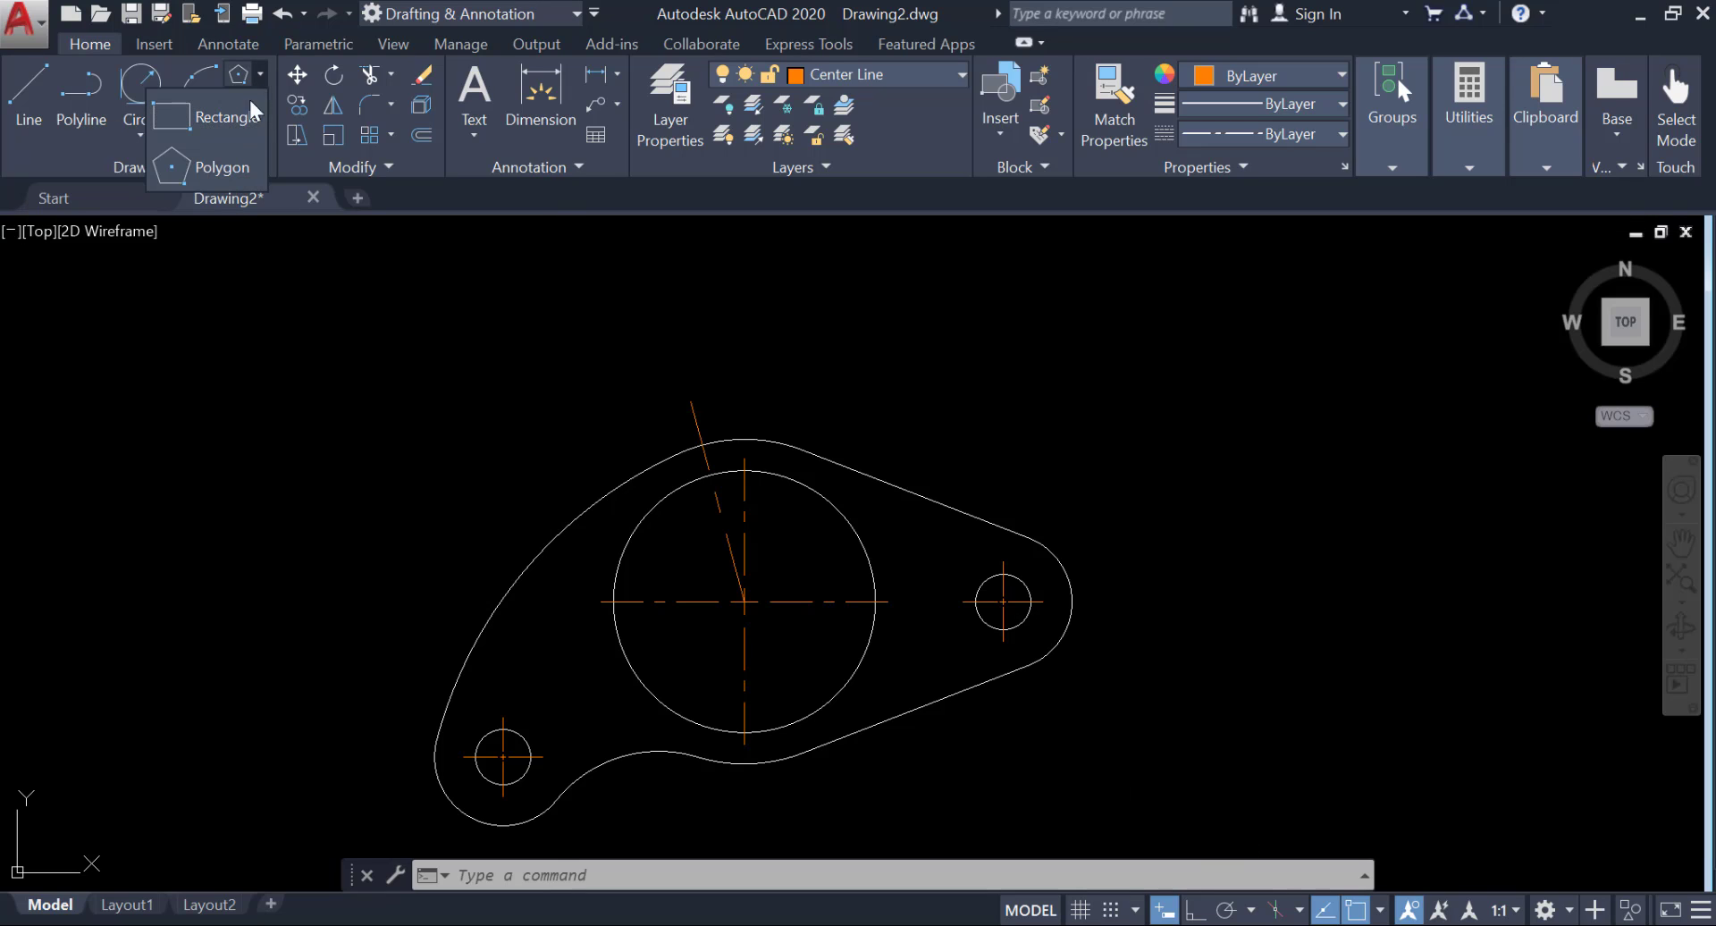
click(219, 167)
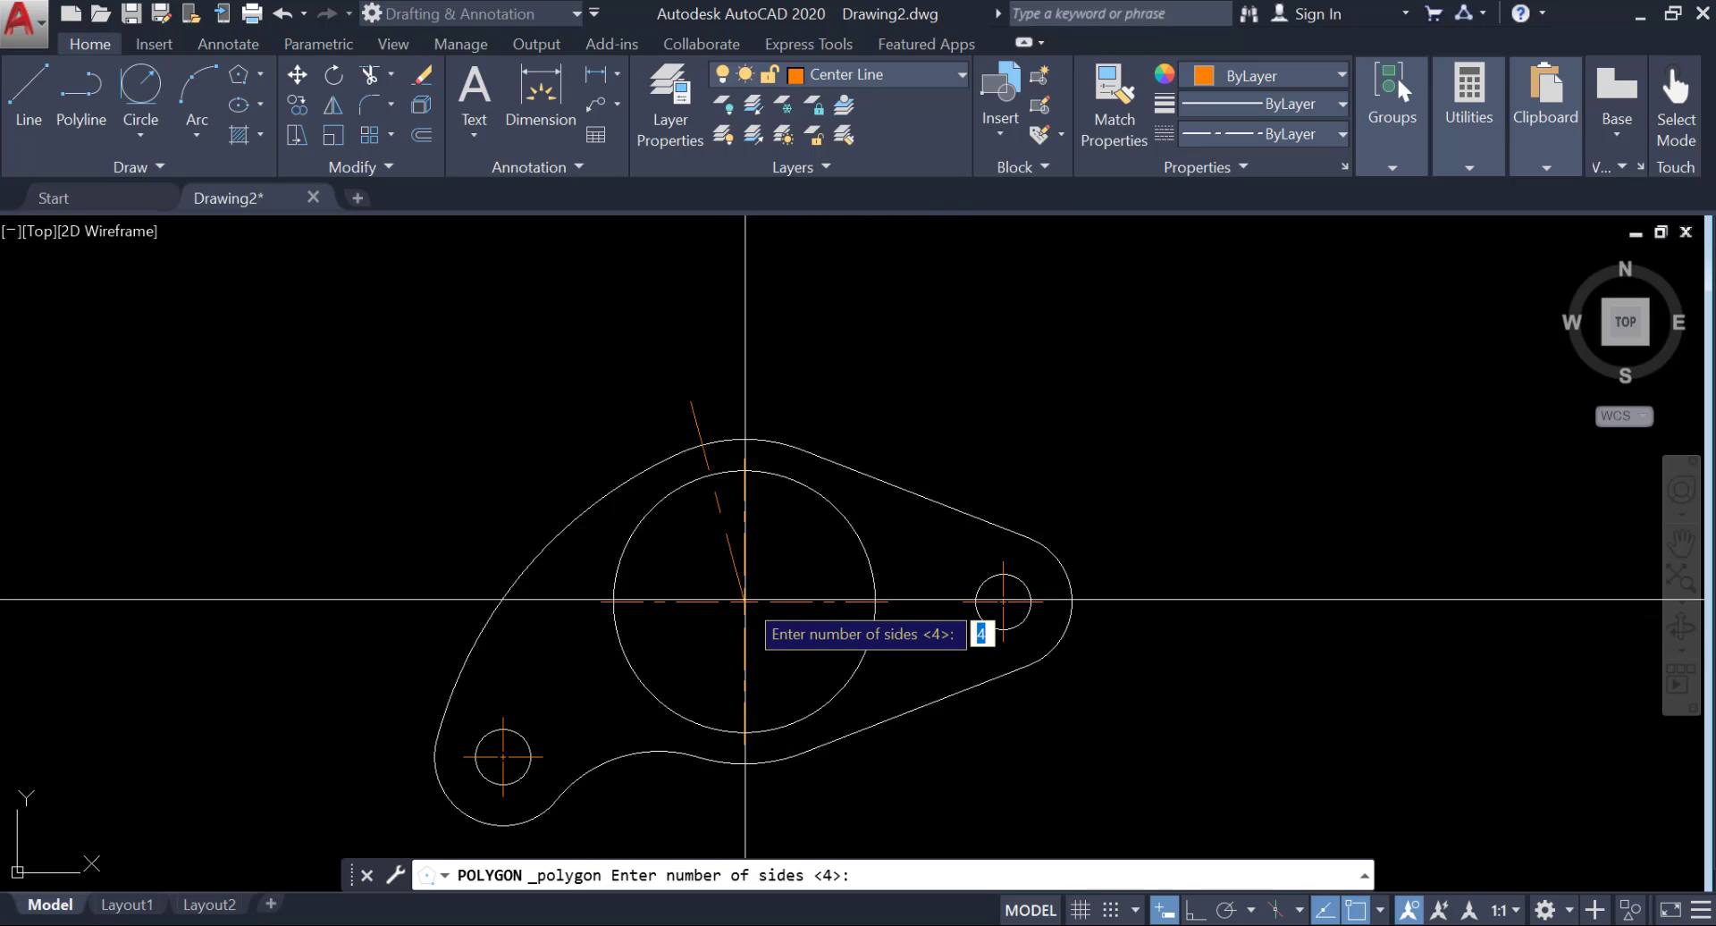
text(6)
key(Return)
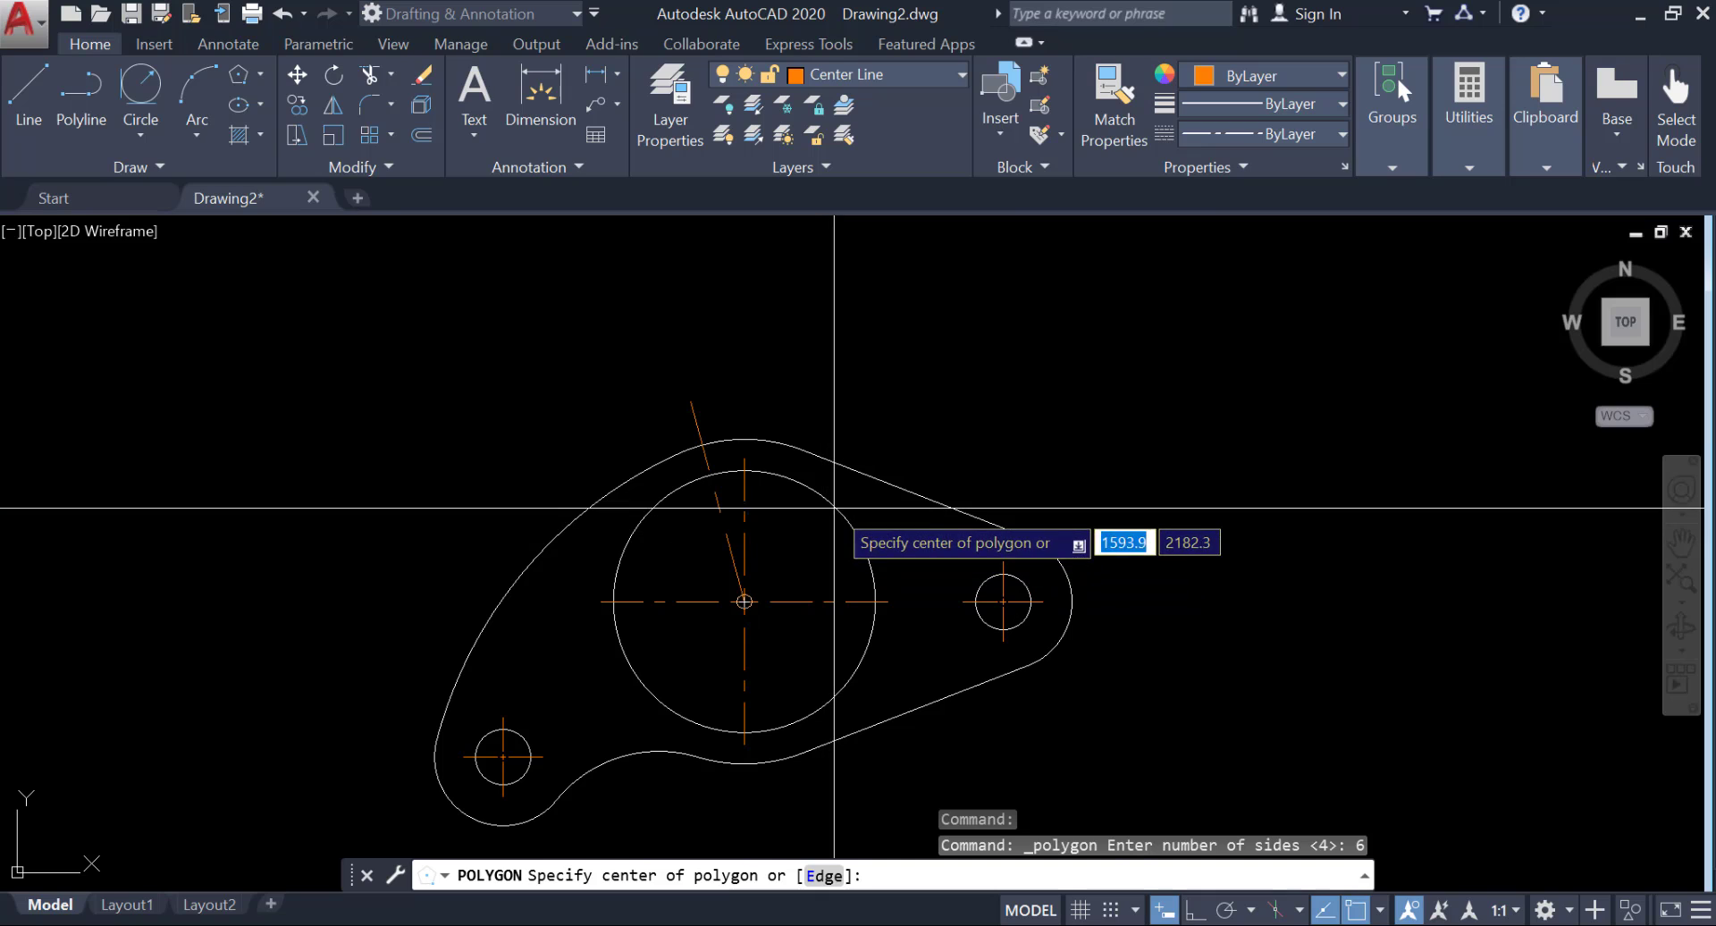
click(834, 507)
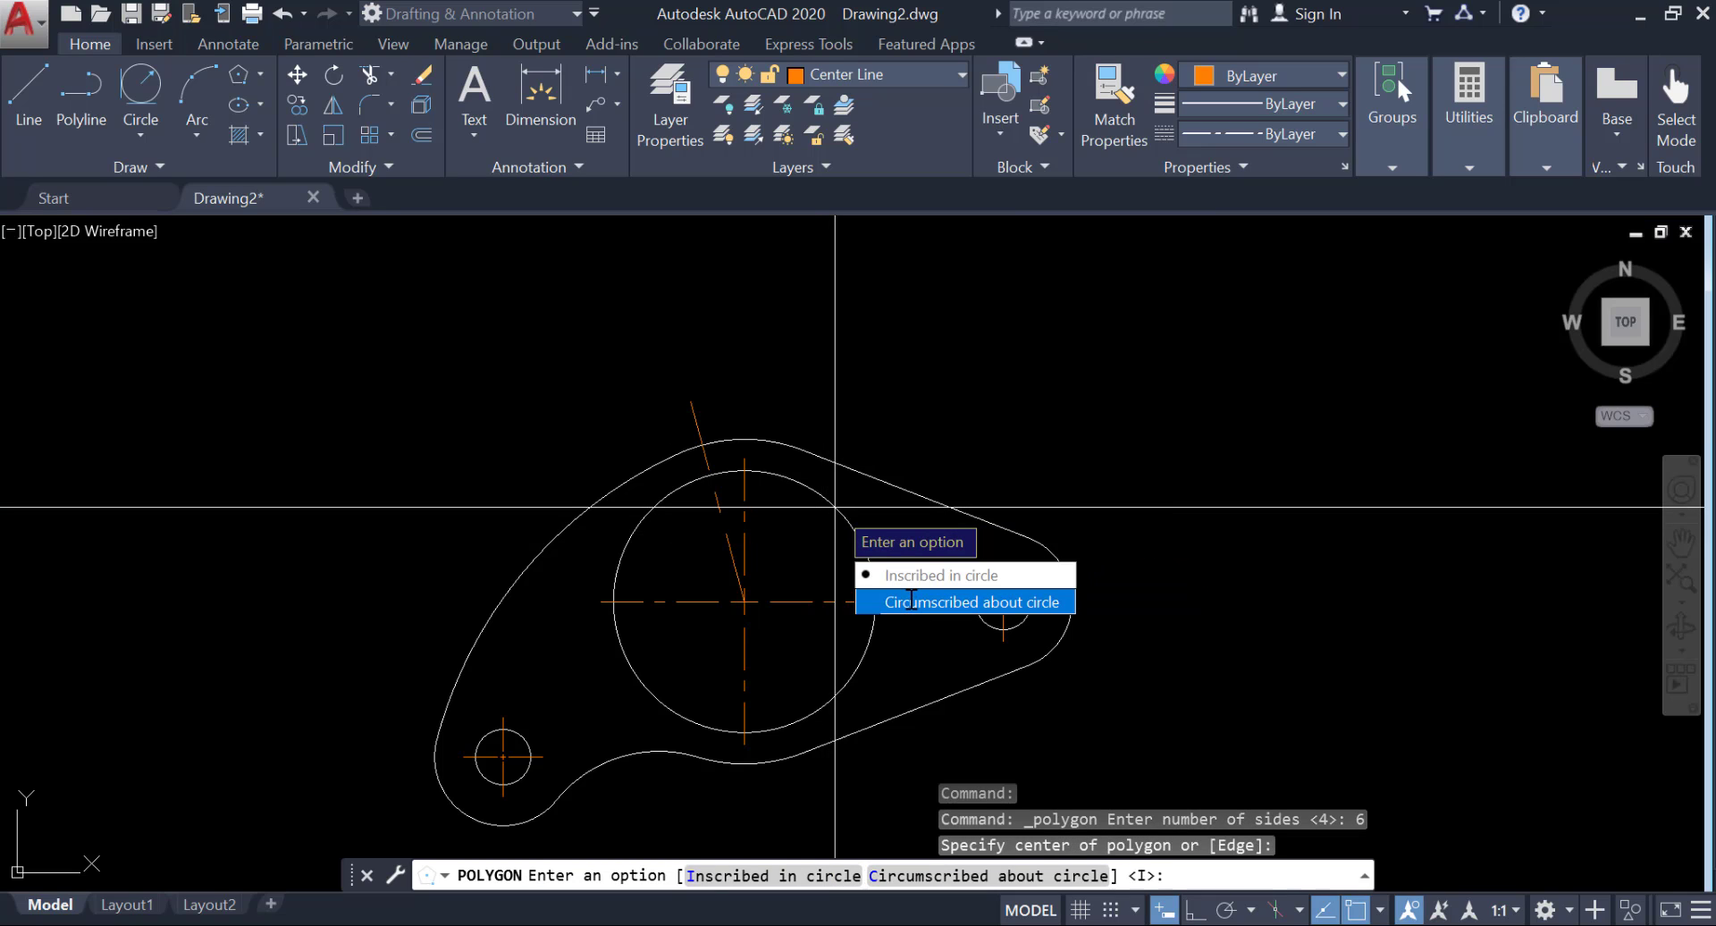
click(929, 603)
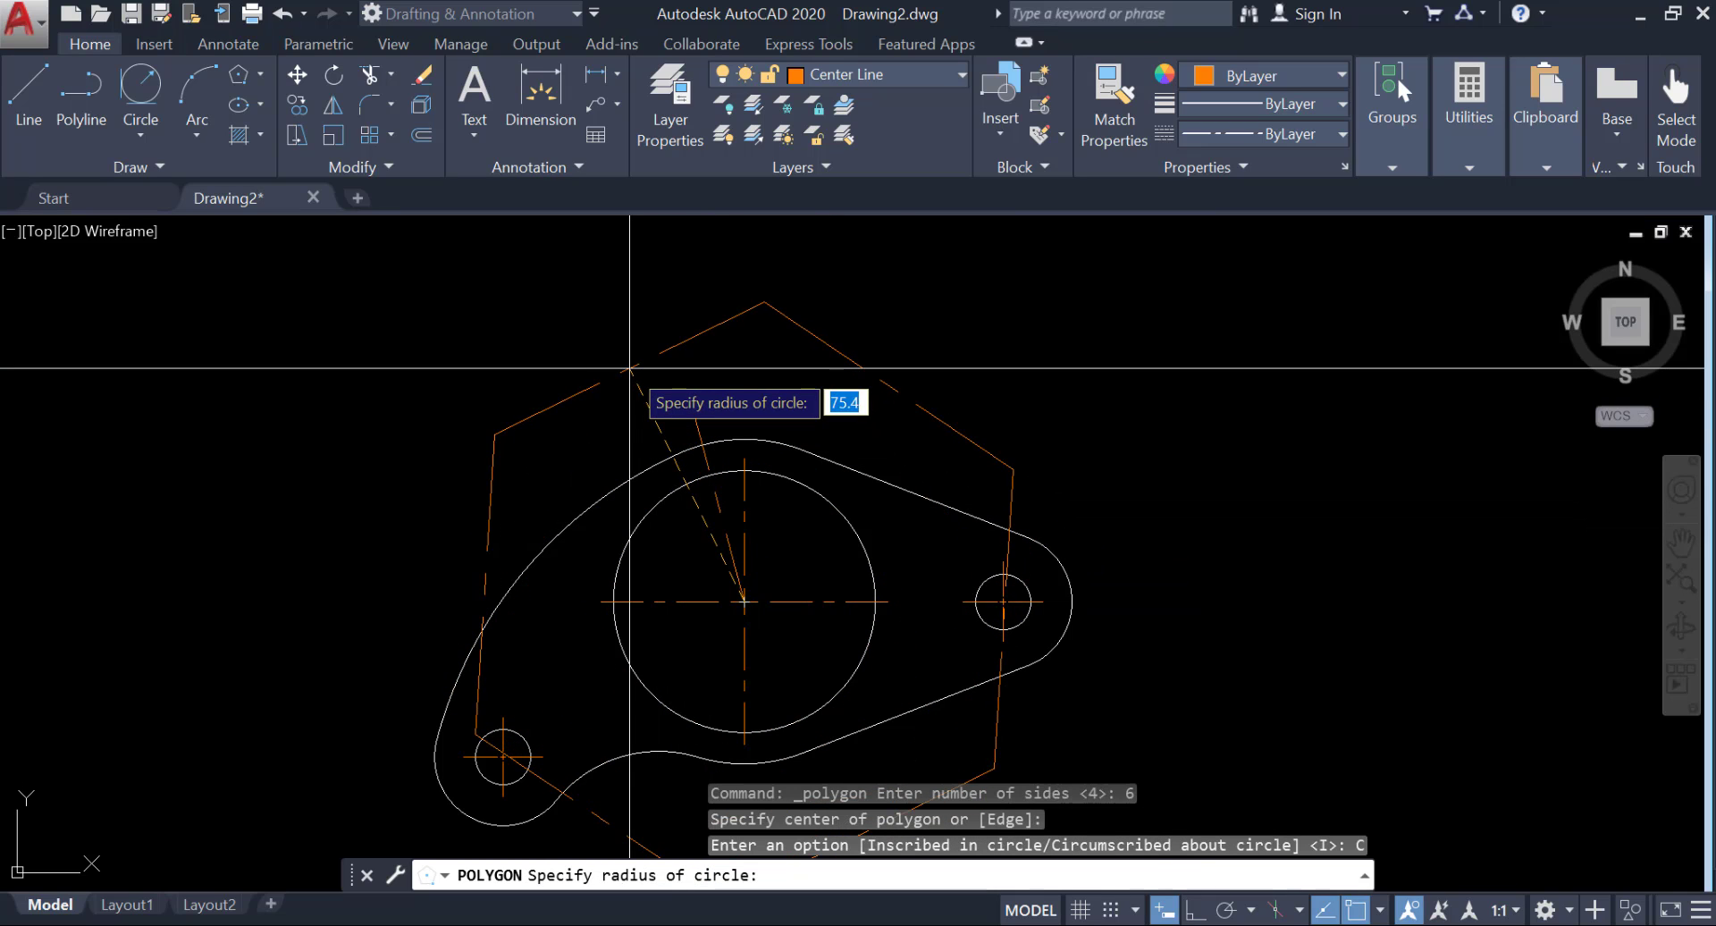
text(28)
key(Return)
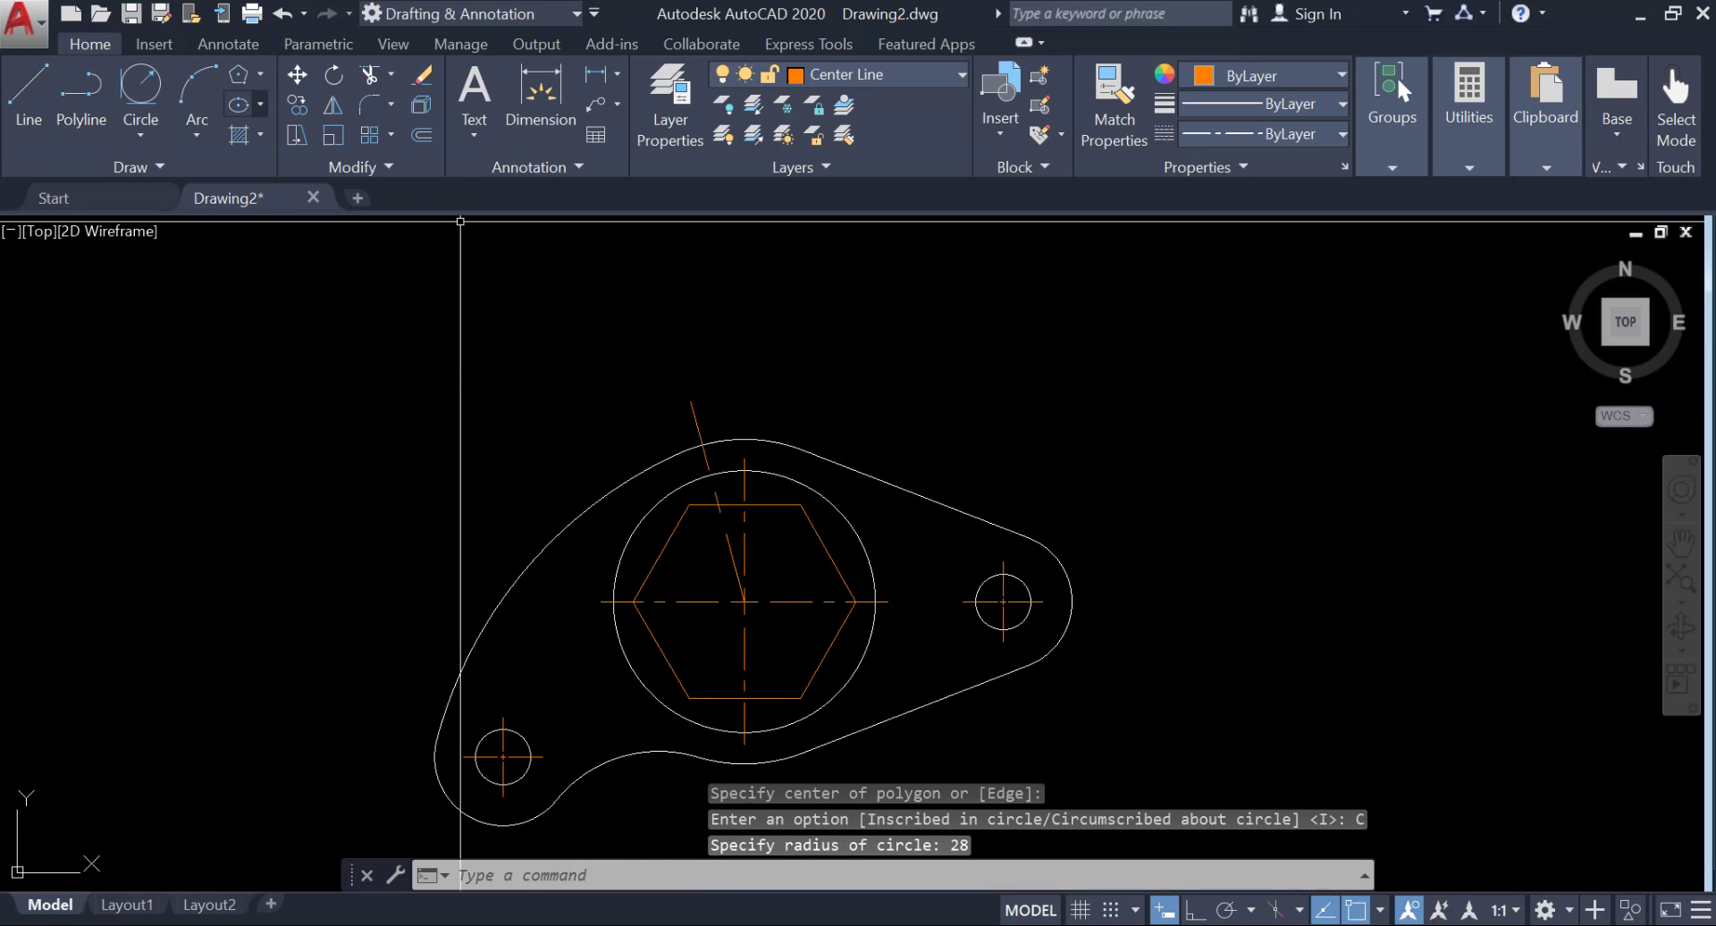
Rotate the hexagon by 105° about the center of the large circle.
click(388, 168)
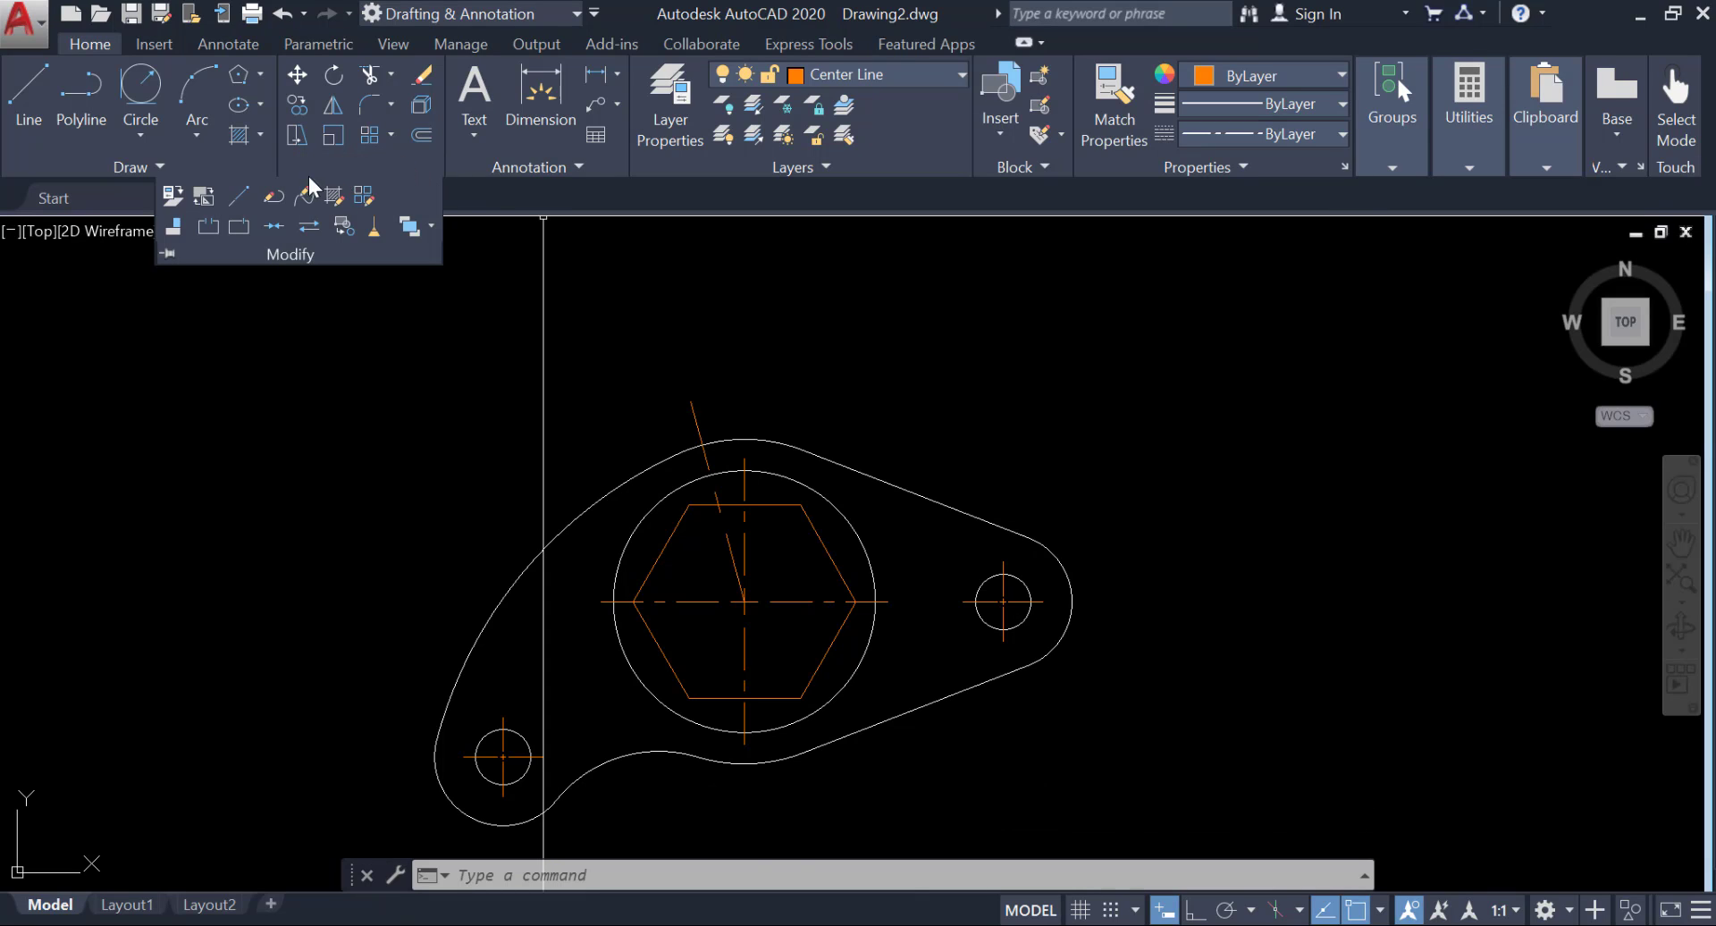
click(333, 75)
click(800, 512)
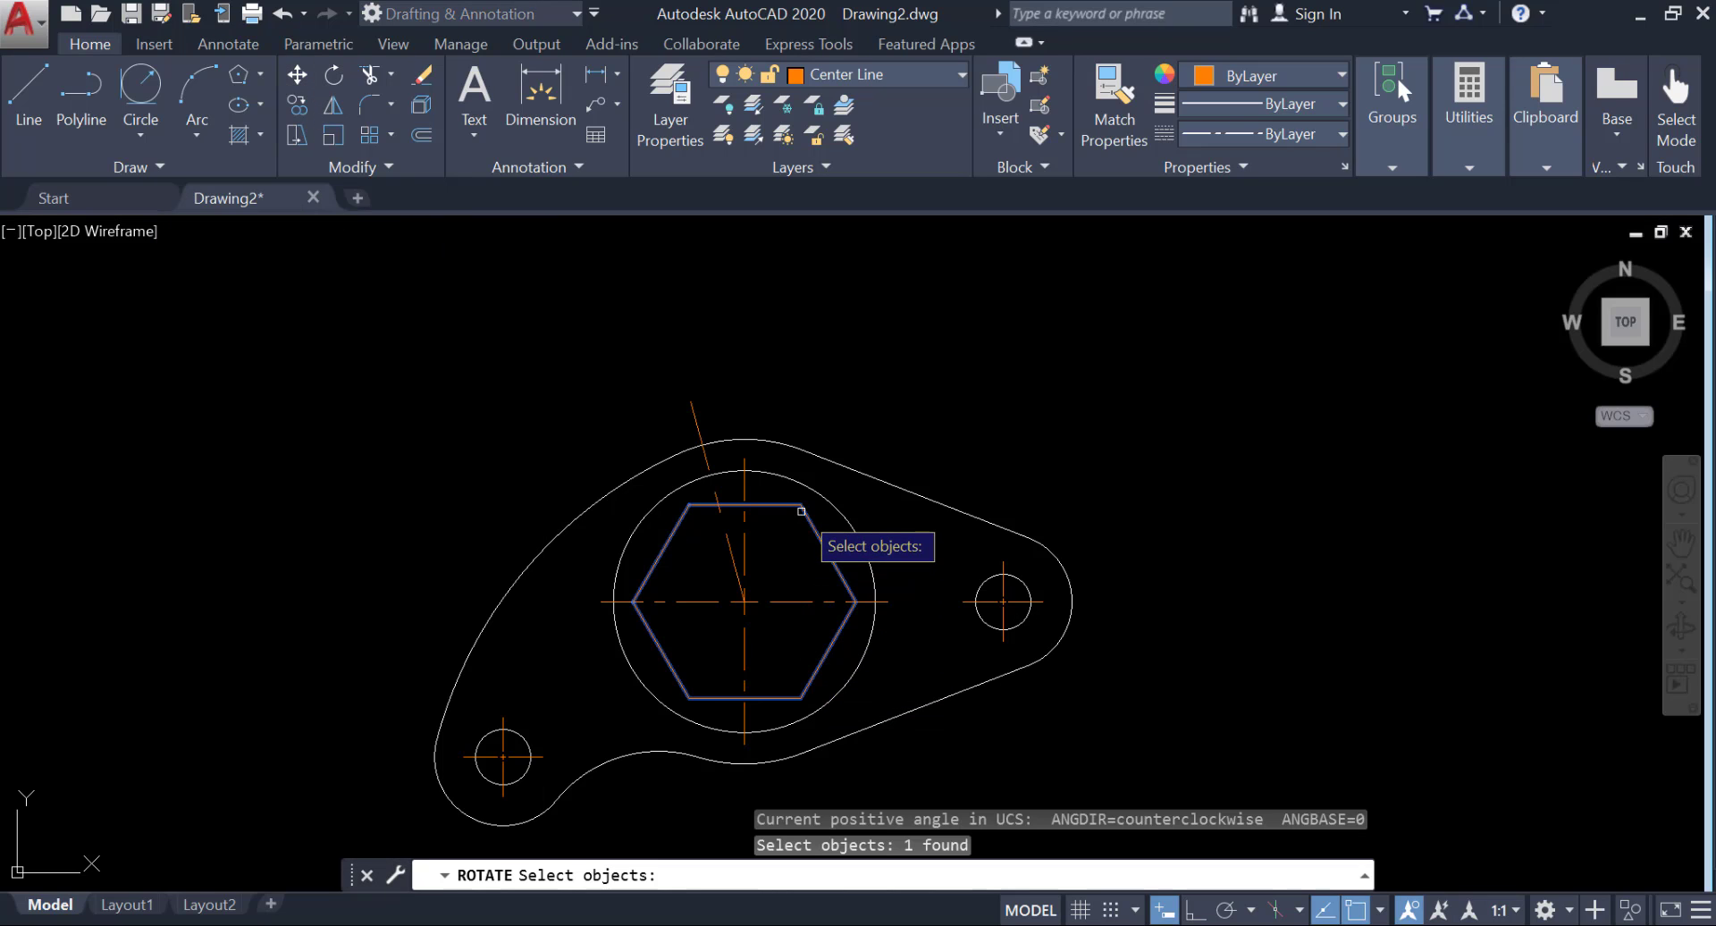
key(Return)
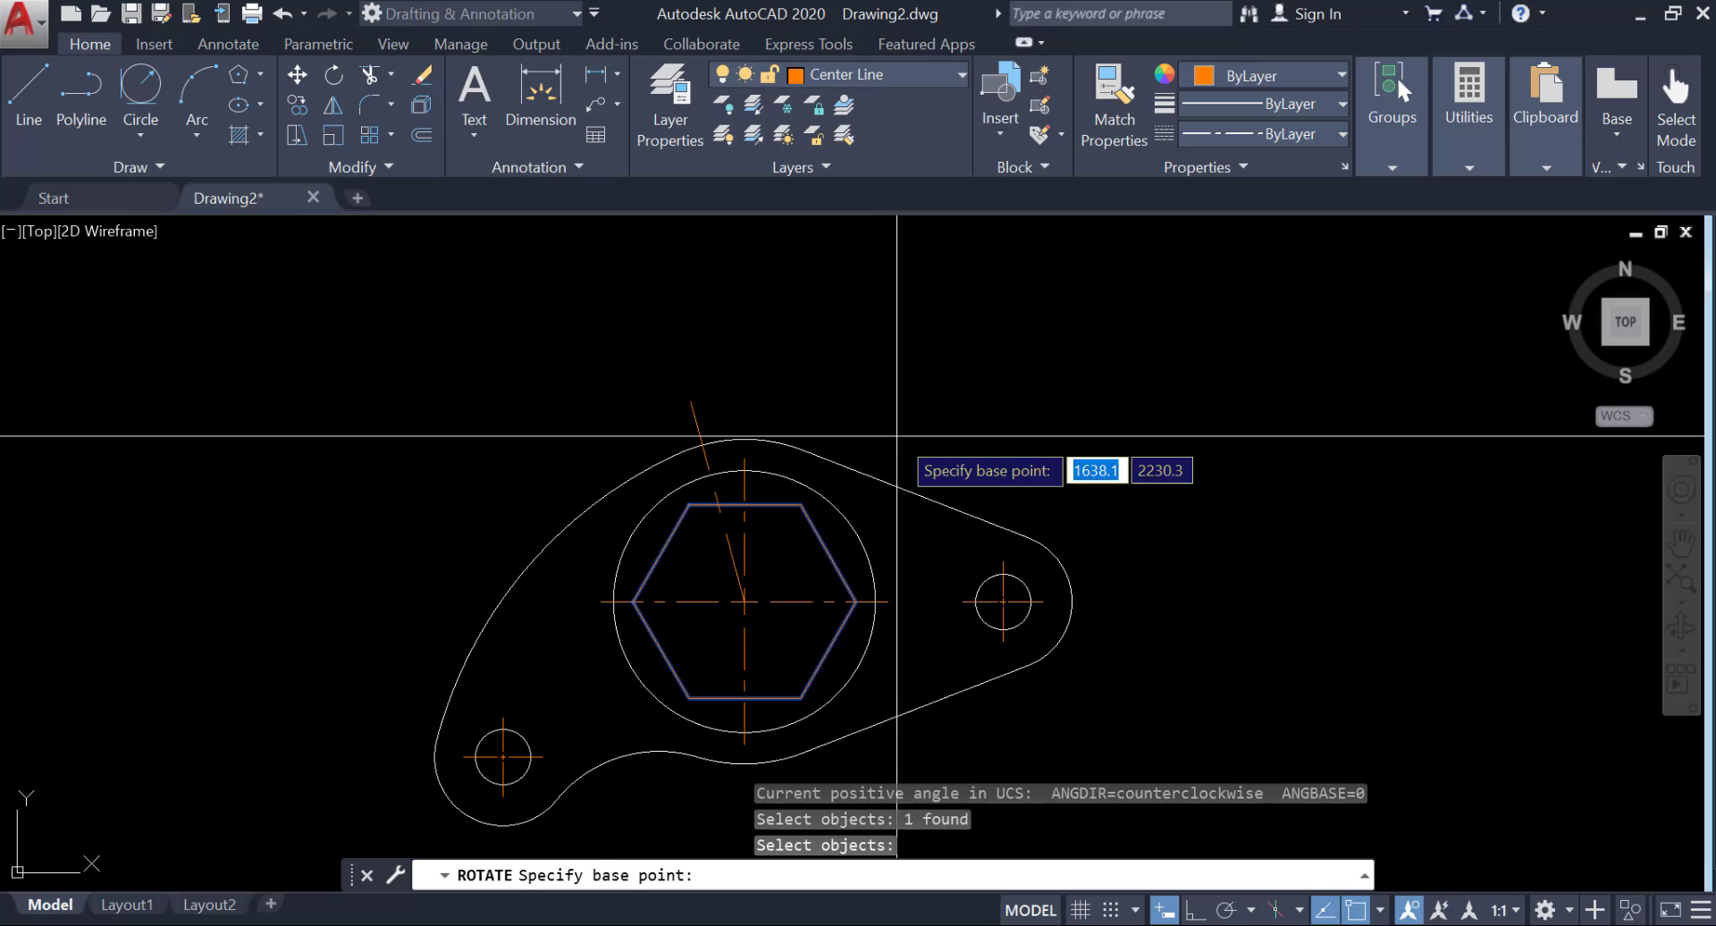
click(741, 594)
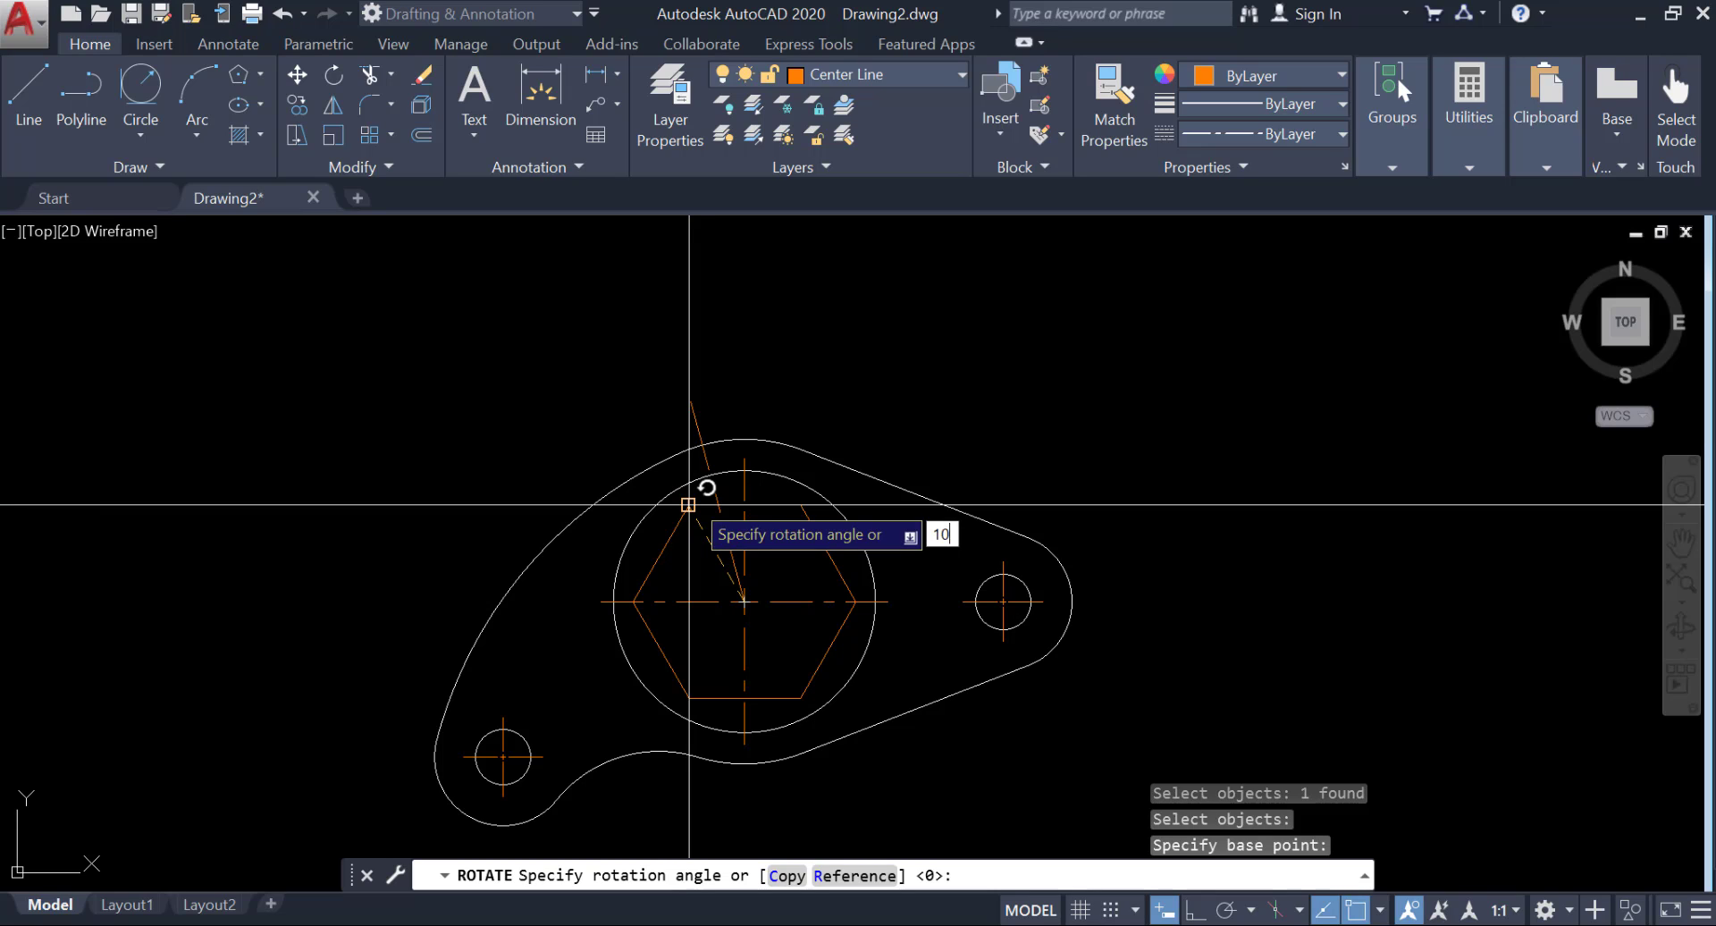
text(105)
key(Return)
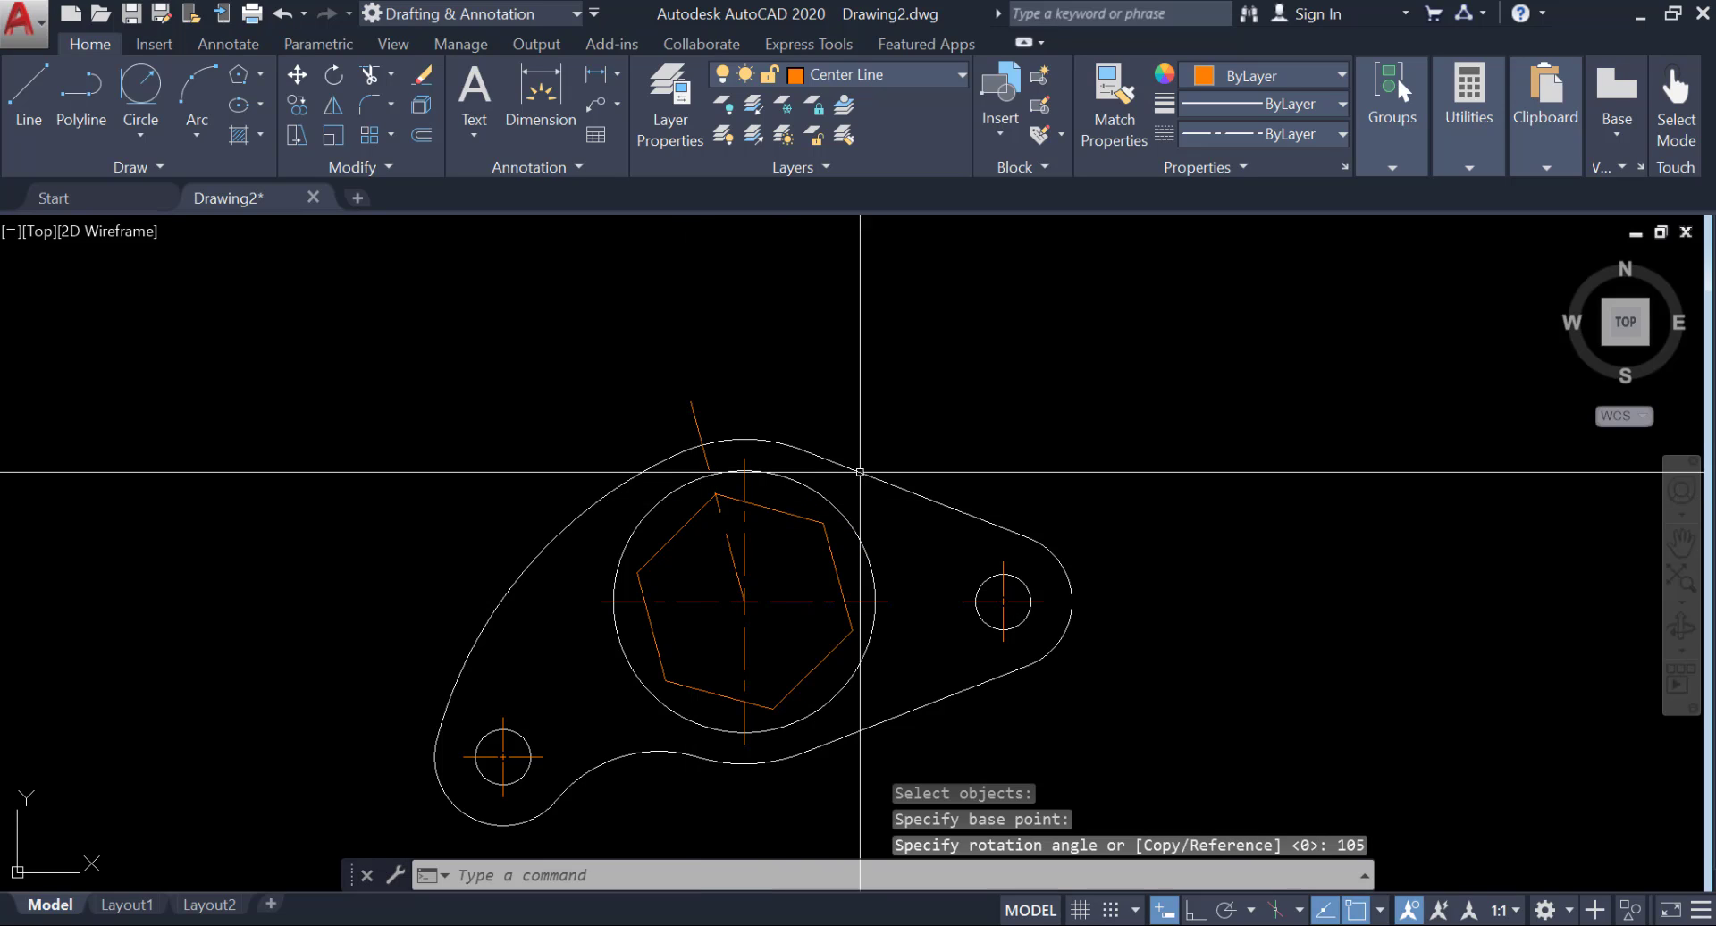
key(Escape)
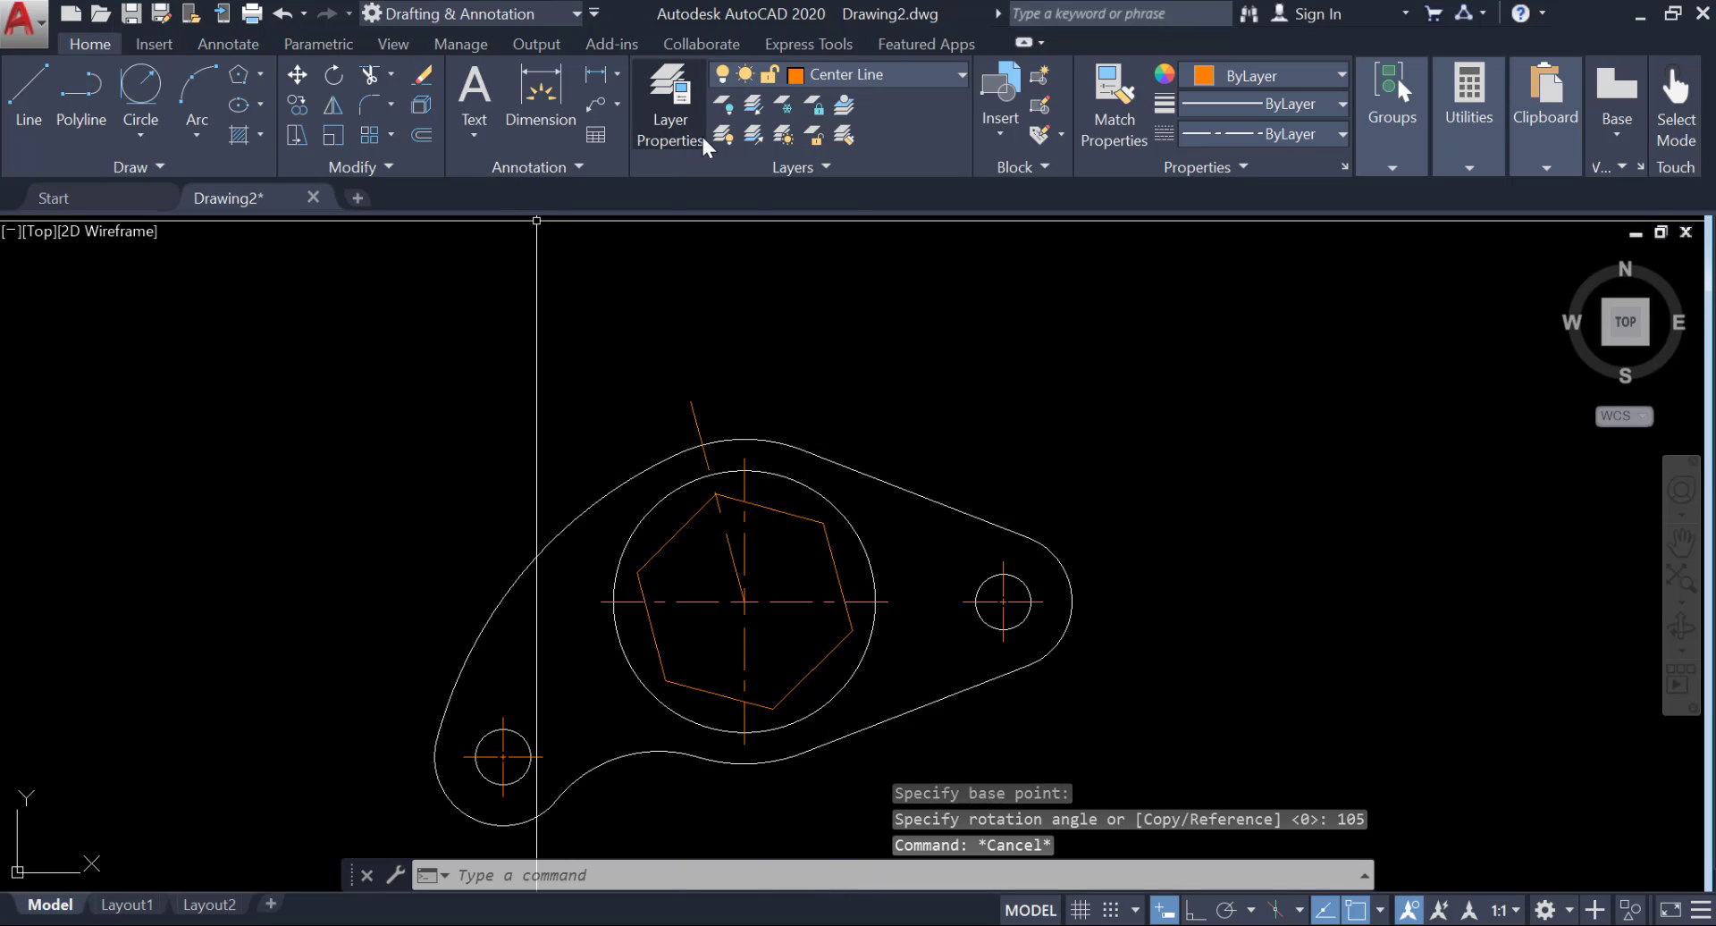
Try to set the current layer by picking the hexagon.
click(849, 76)
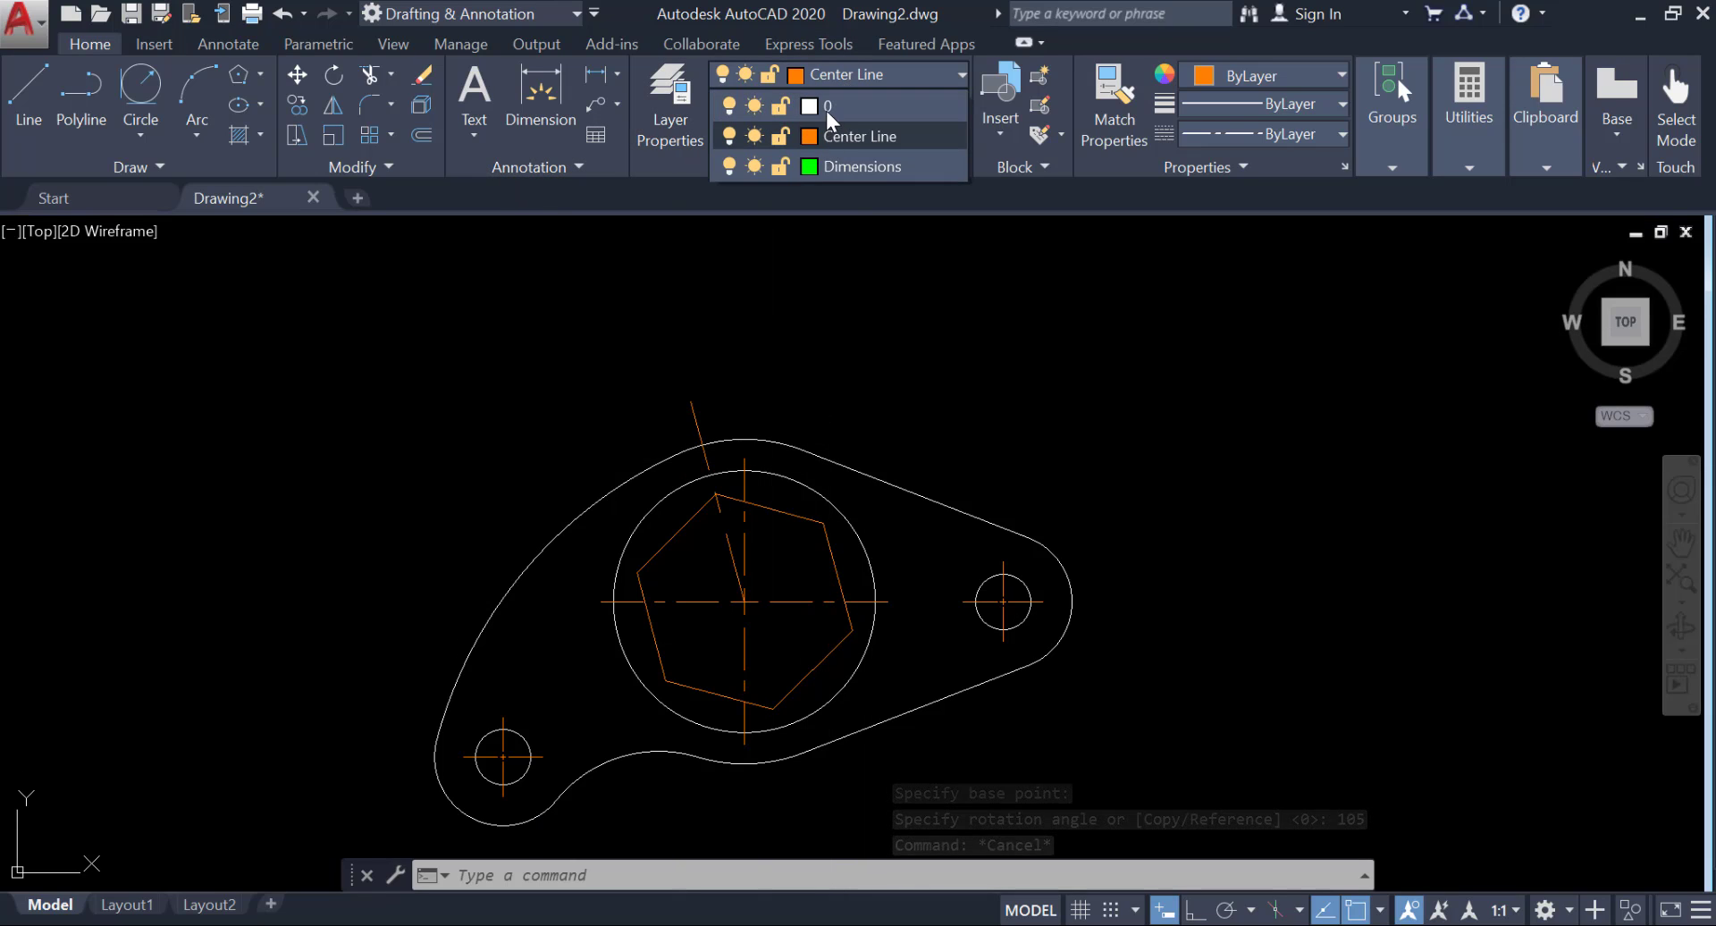
click(818, 104)
click(843, 109)
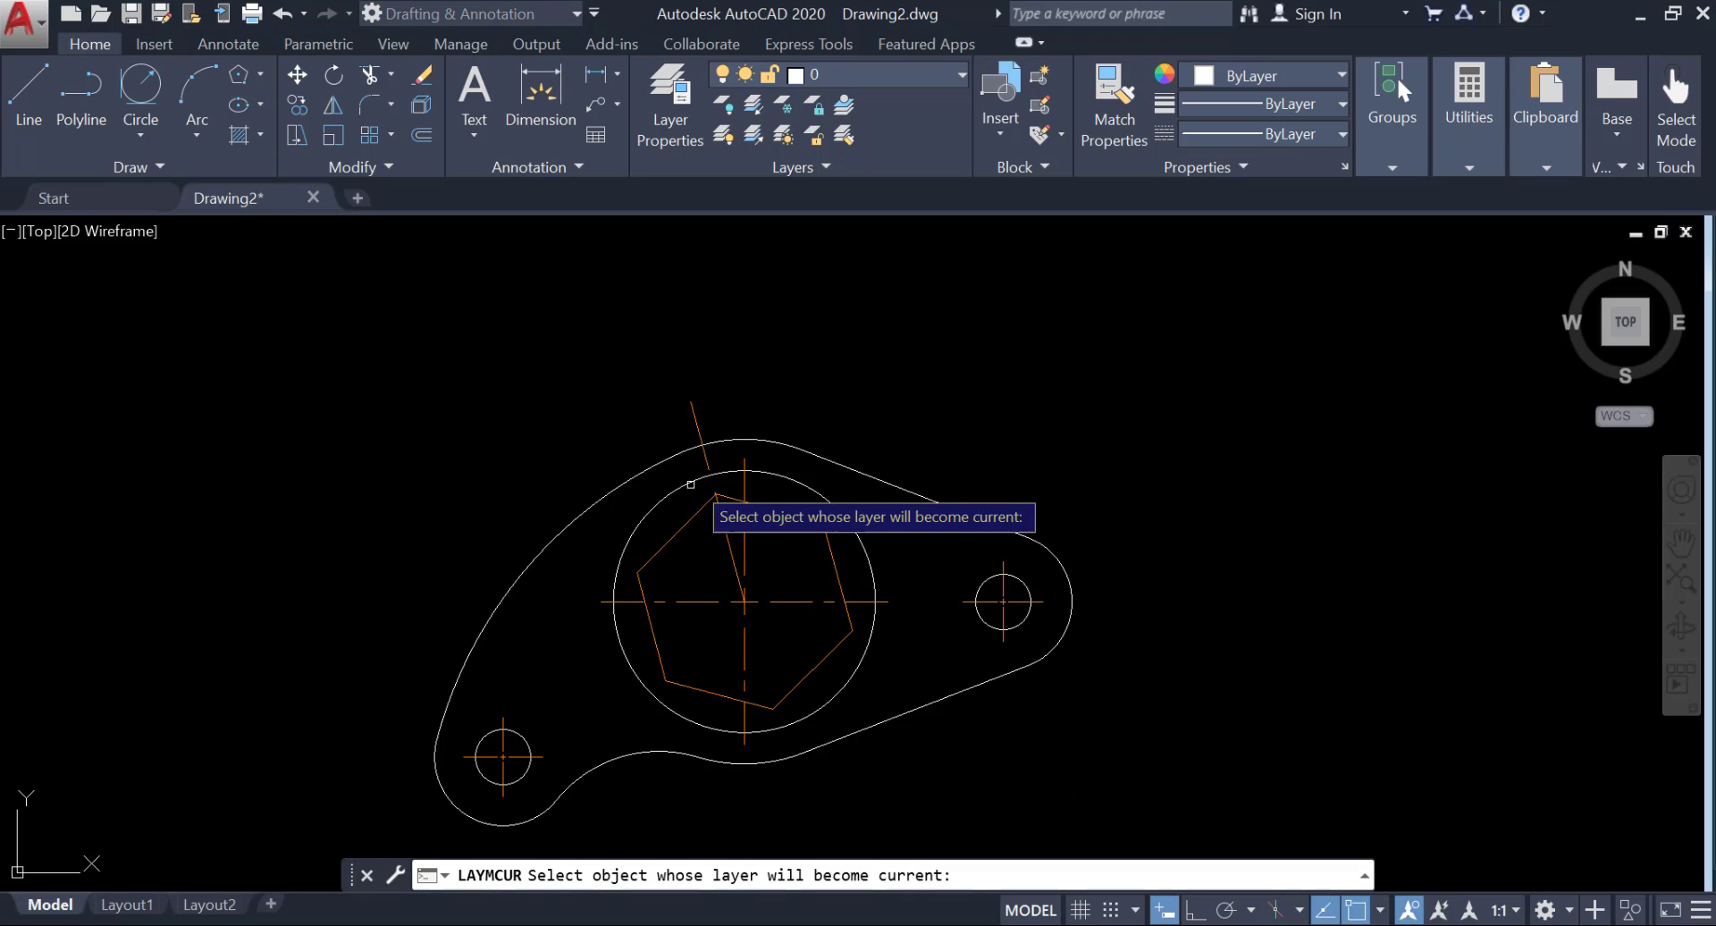
click(684, 529)
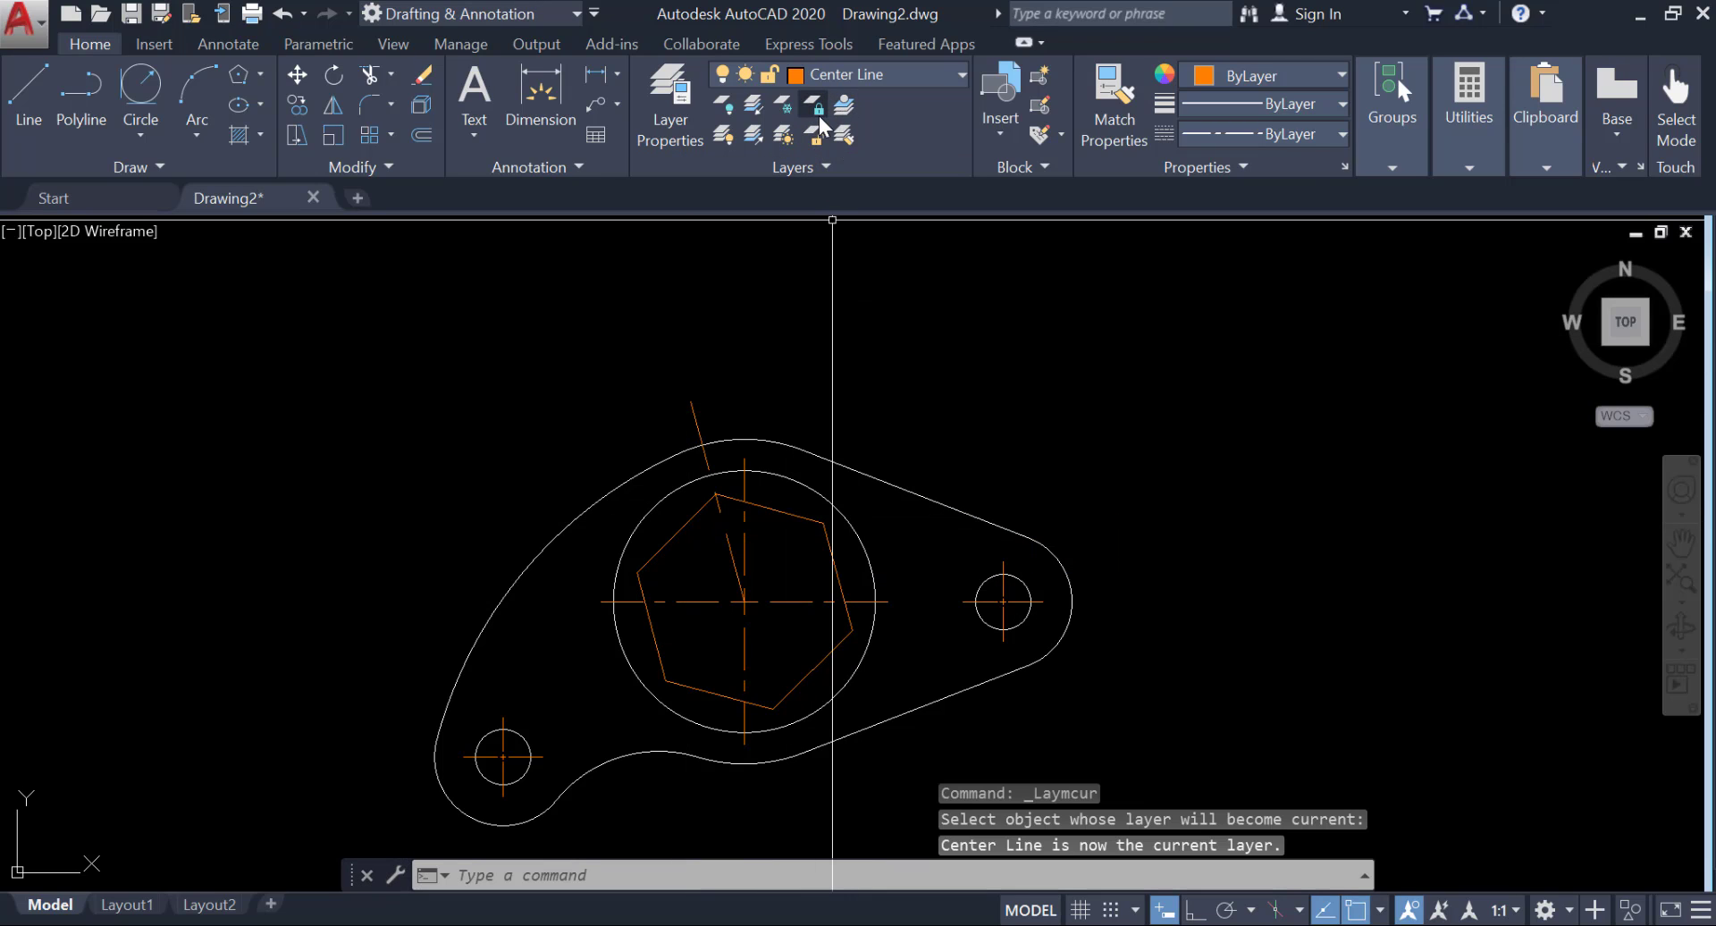
Make layer 0 current by matching the plate's outline, and move the hexagon onto layer 0.
click(842, 111)
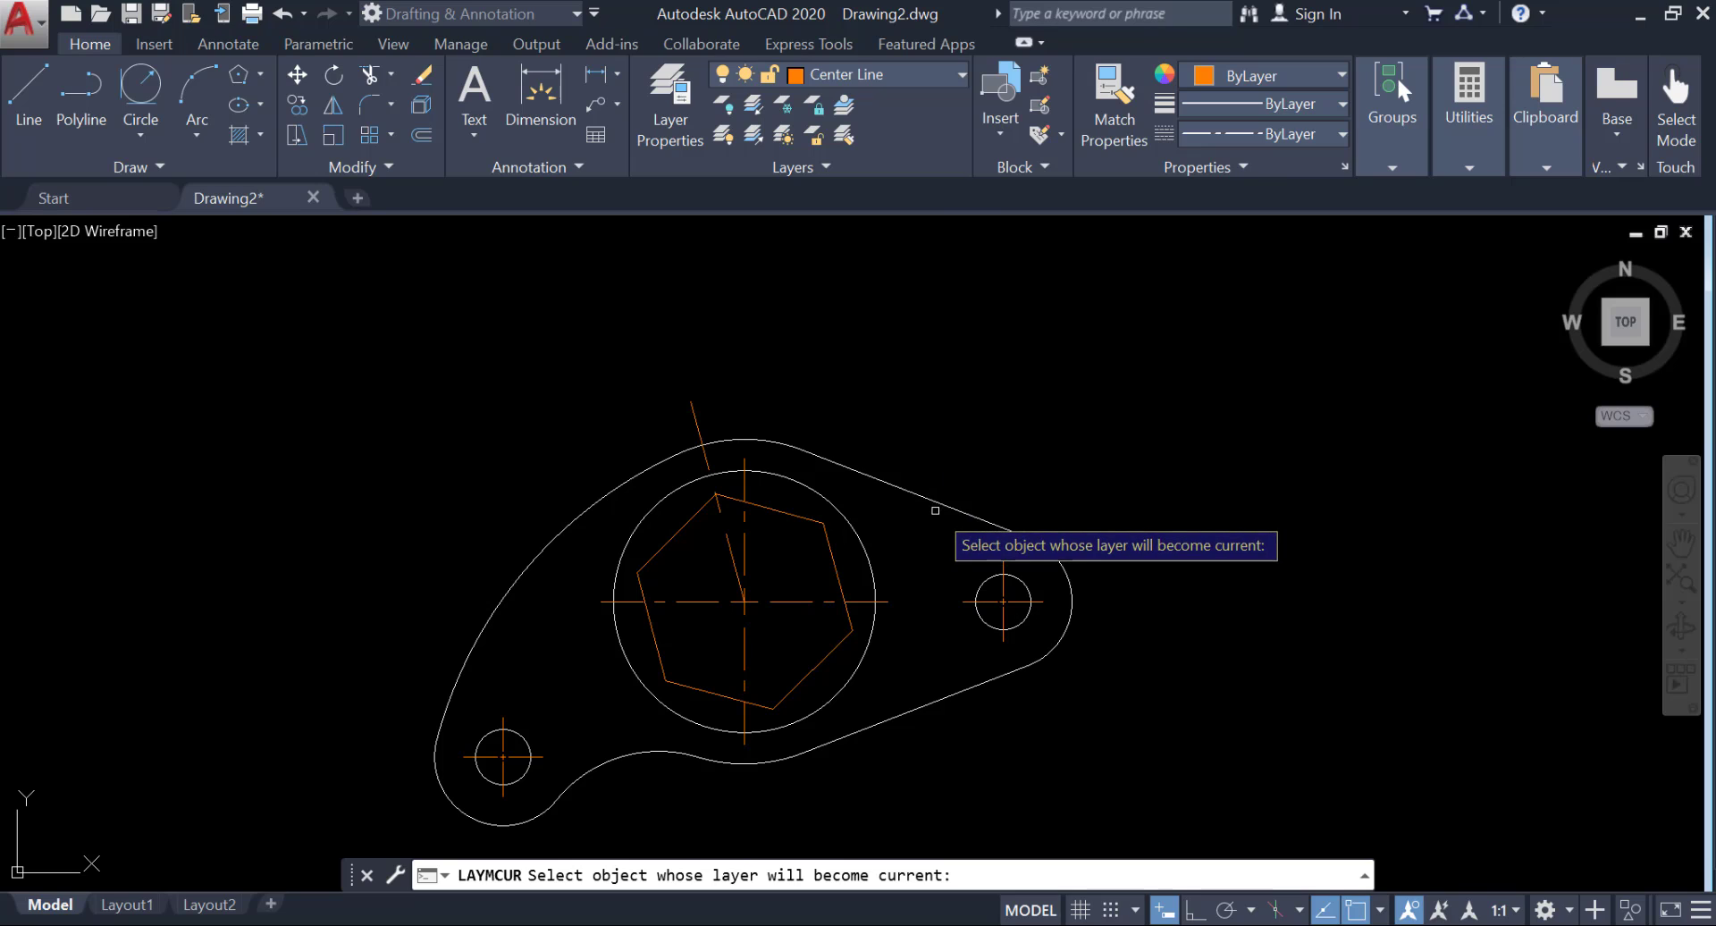
click(932, 505)
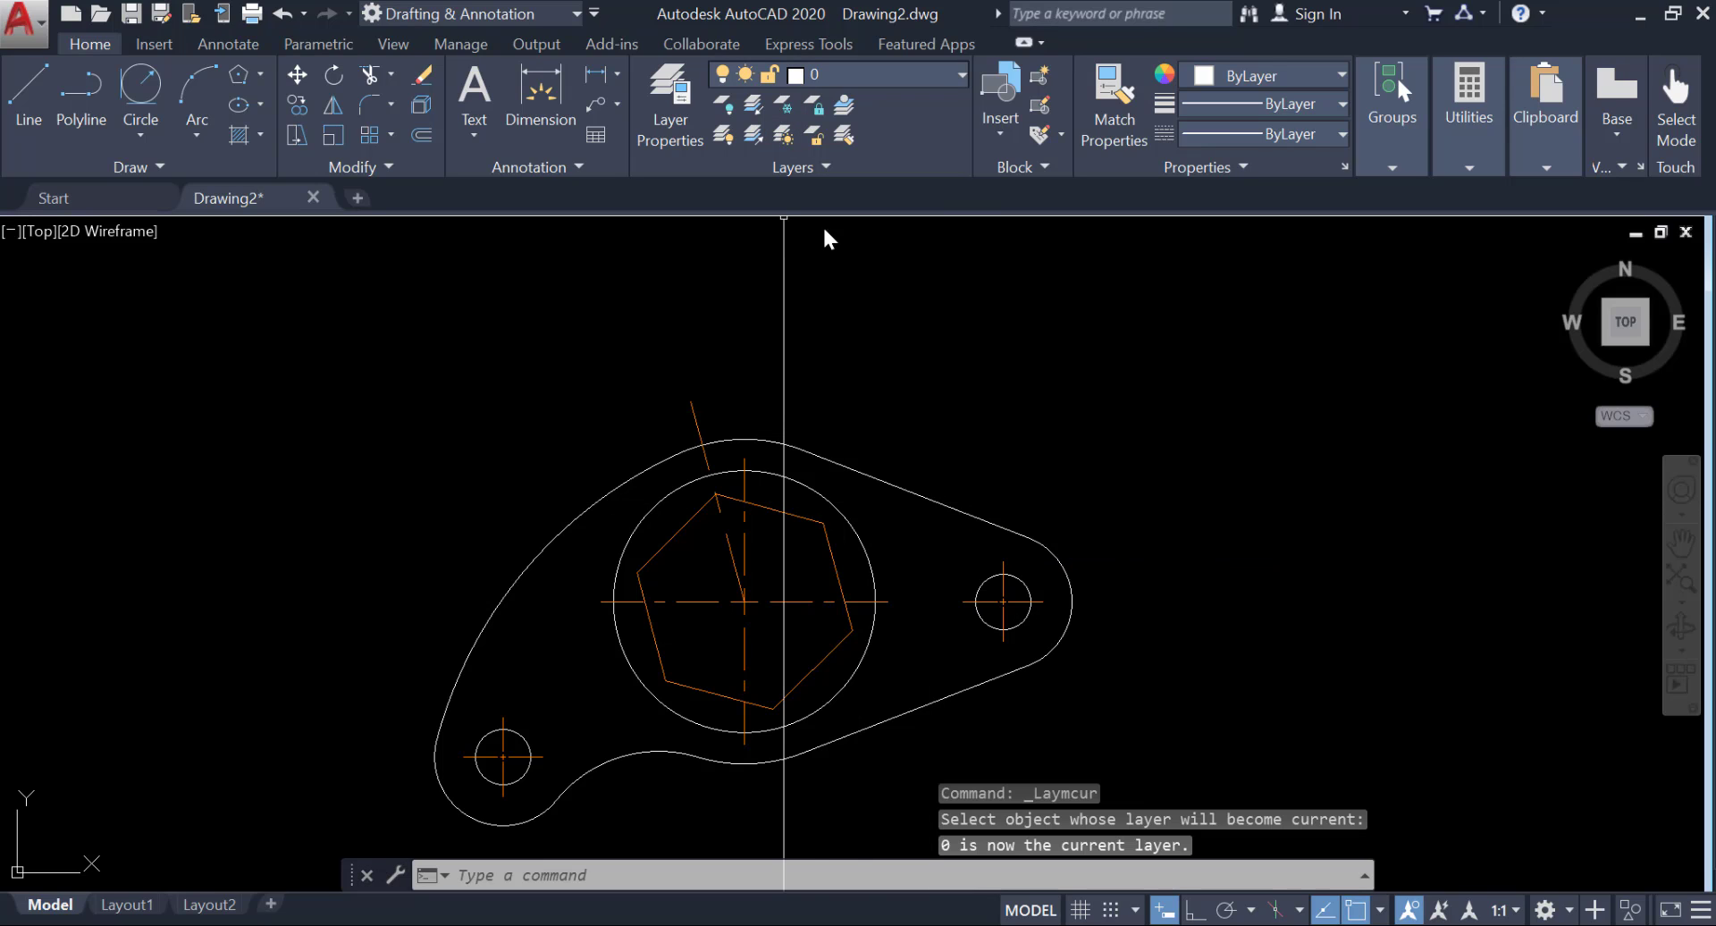
click(800, 533)
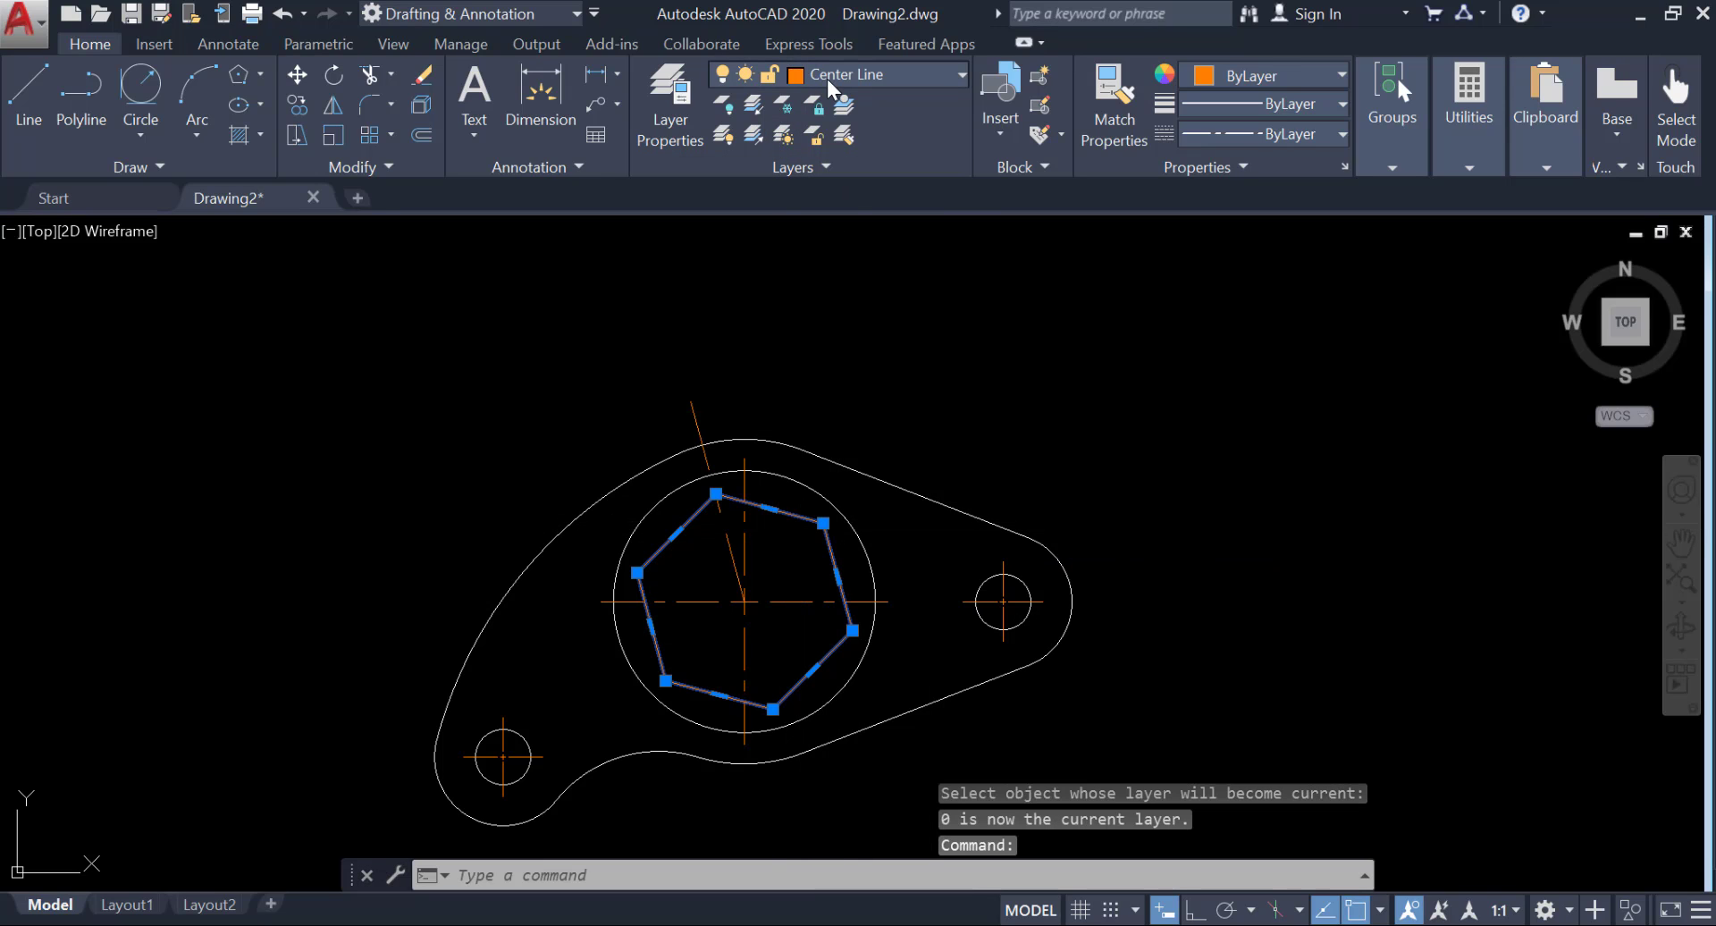
click(840, 75)
click(835, 120)
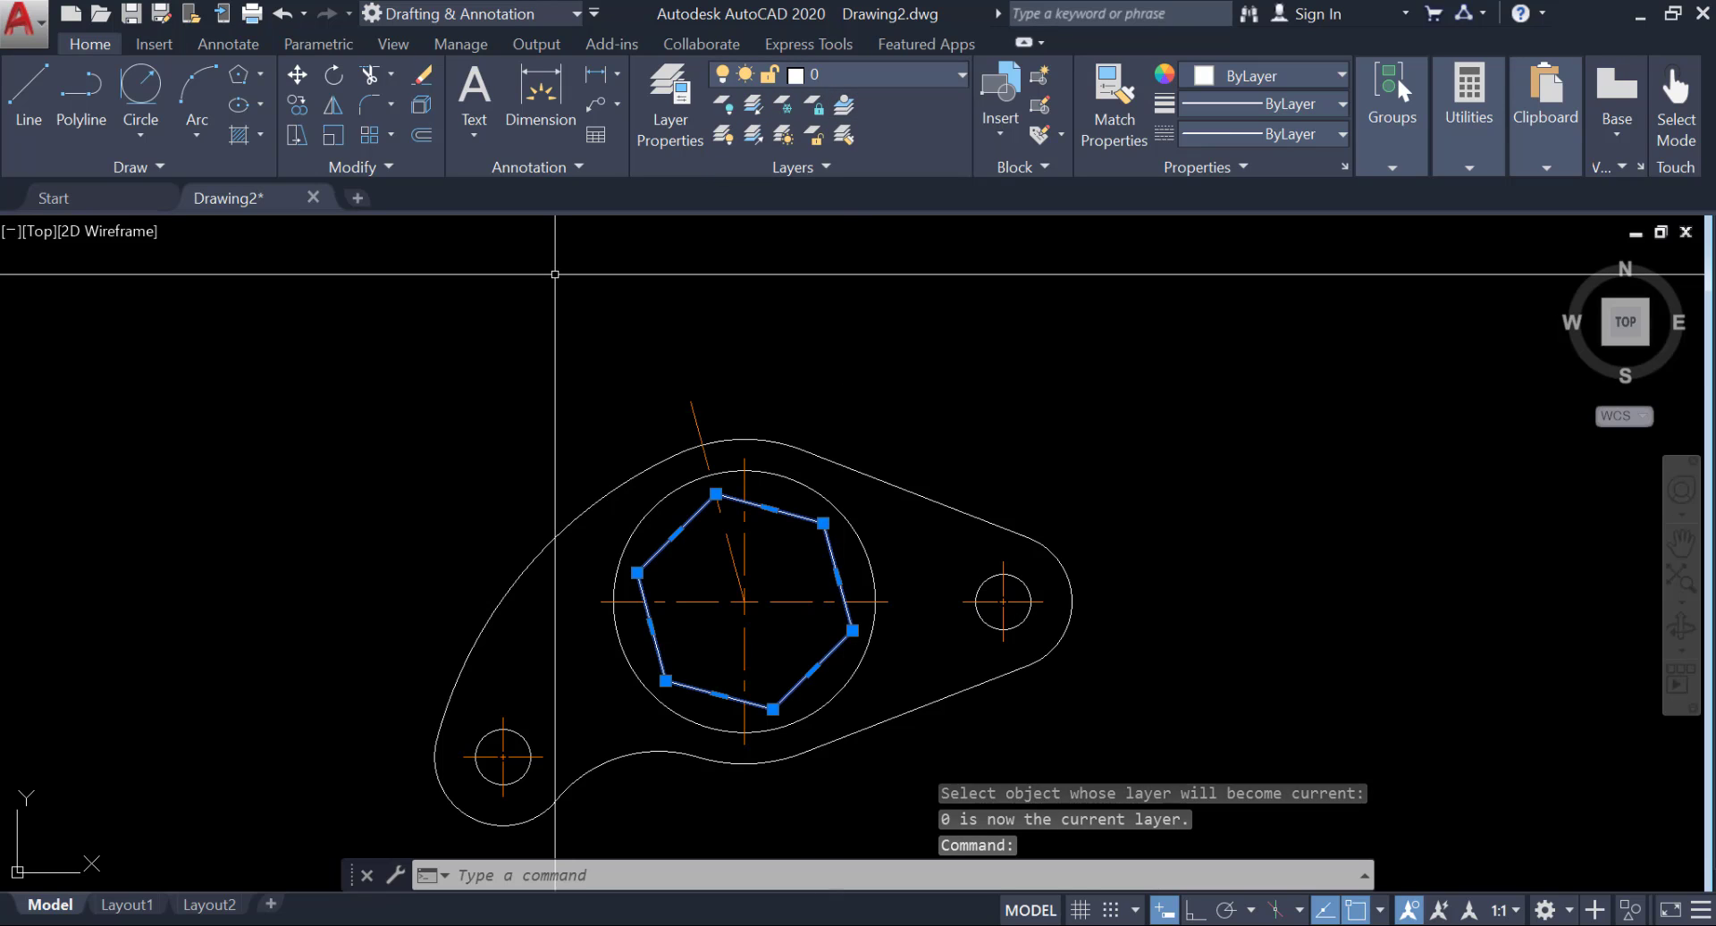
key(Escape)
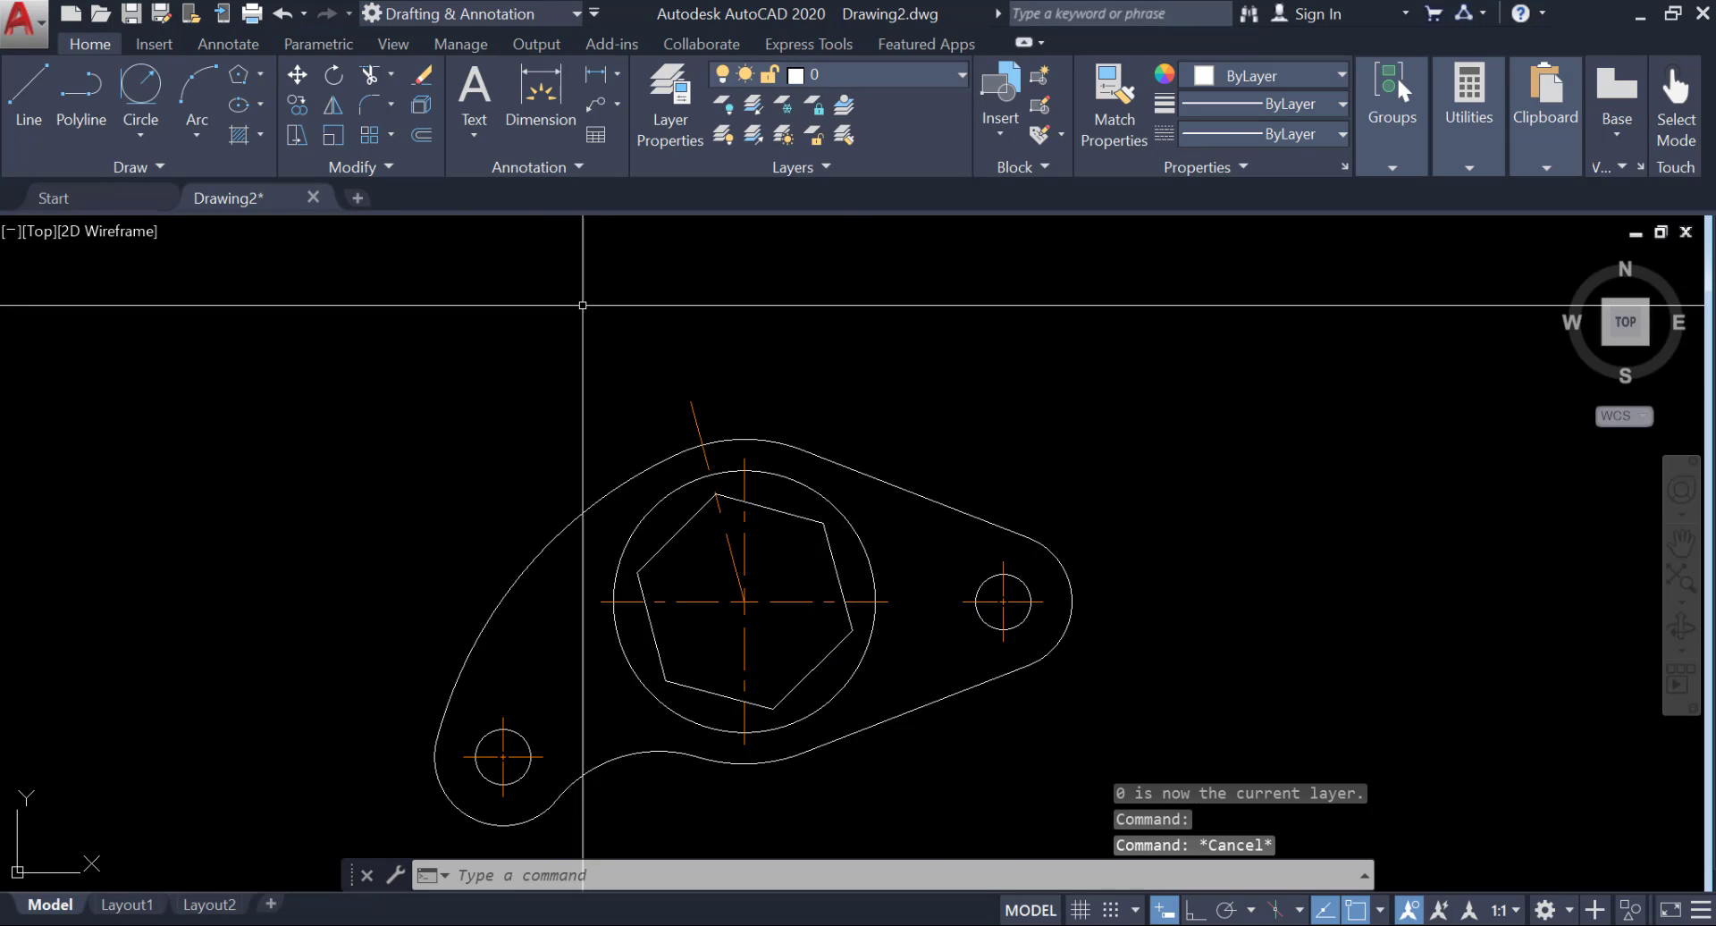
Add an aligned dimension between the midpoints of the hexagon's two opposite steep sides, placed above the plate.
mouse_move(581, 276)
middle_down()
mouse_move(619, 374)
mouse_move(534, 258)
middle_up()
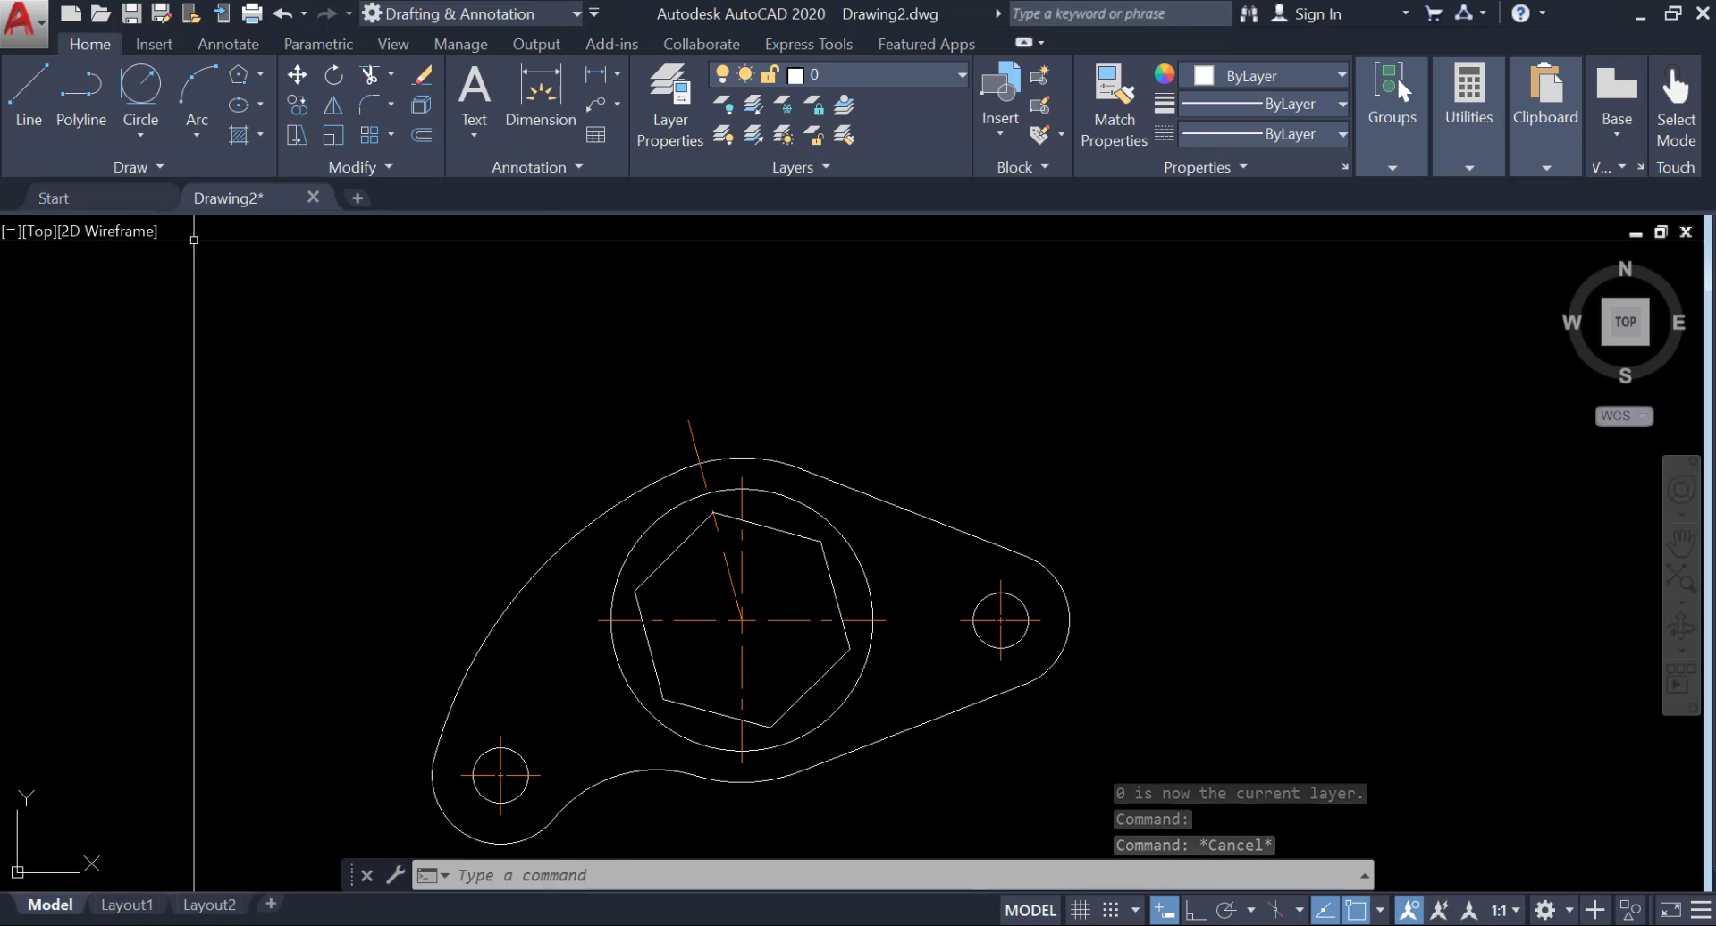
middle_drag(214, 361, 194, 332)
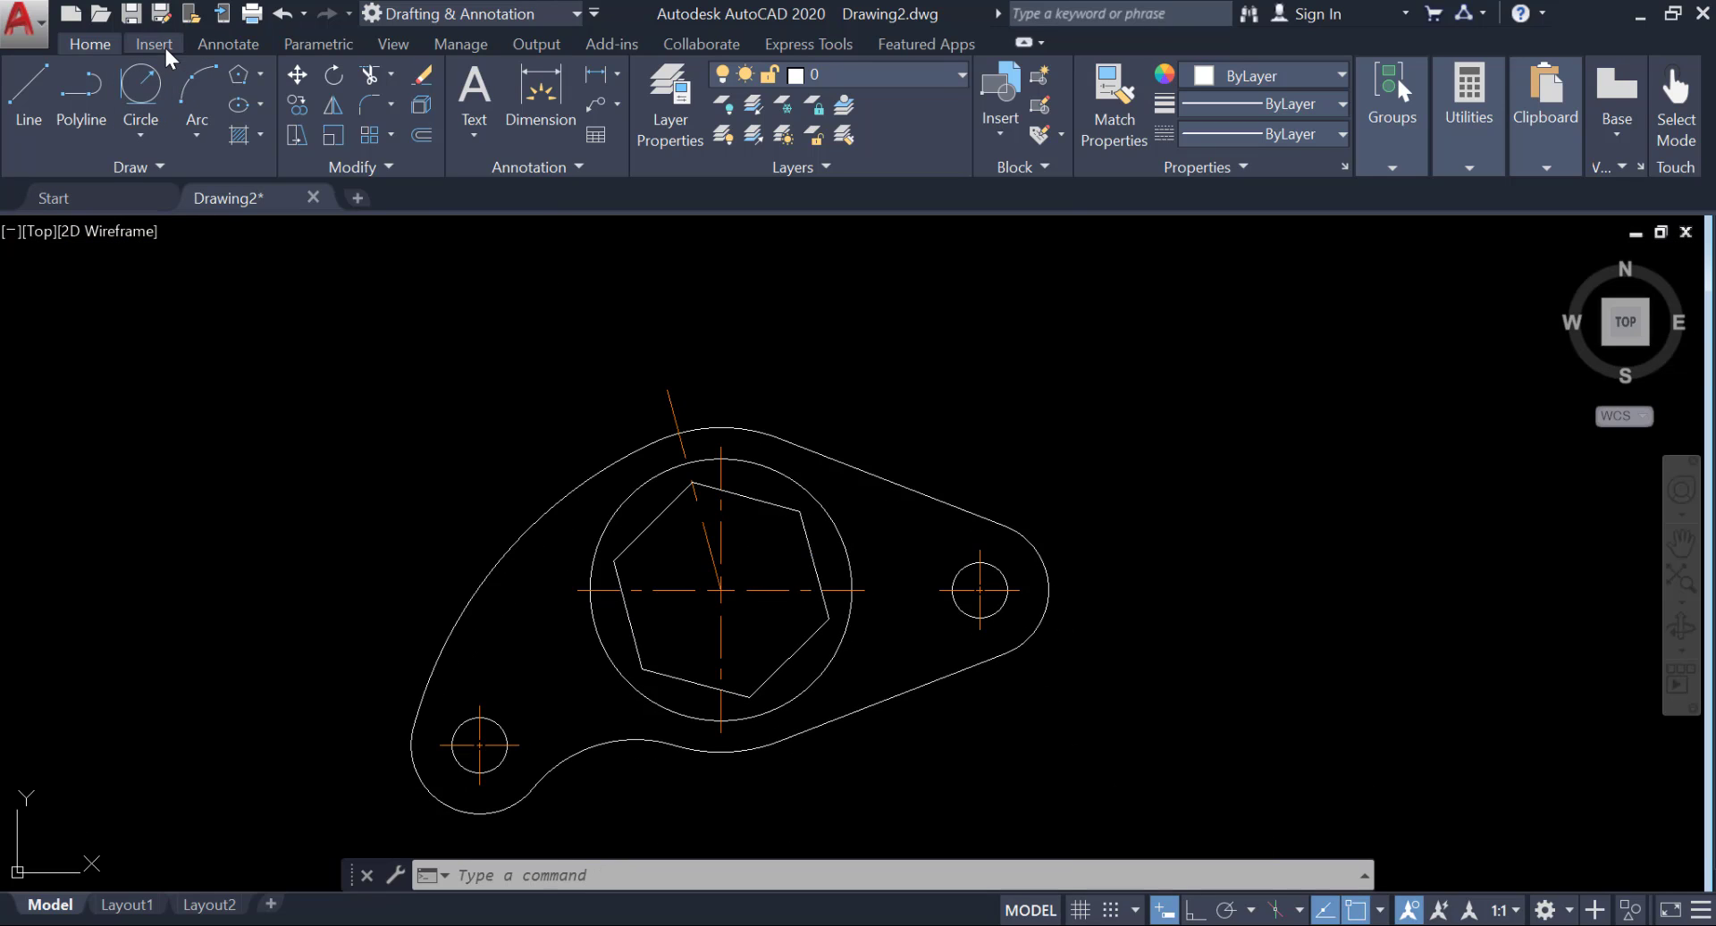
click(225, 43)
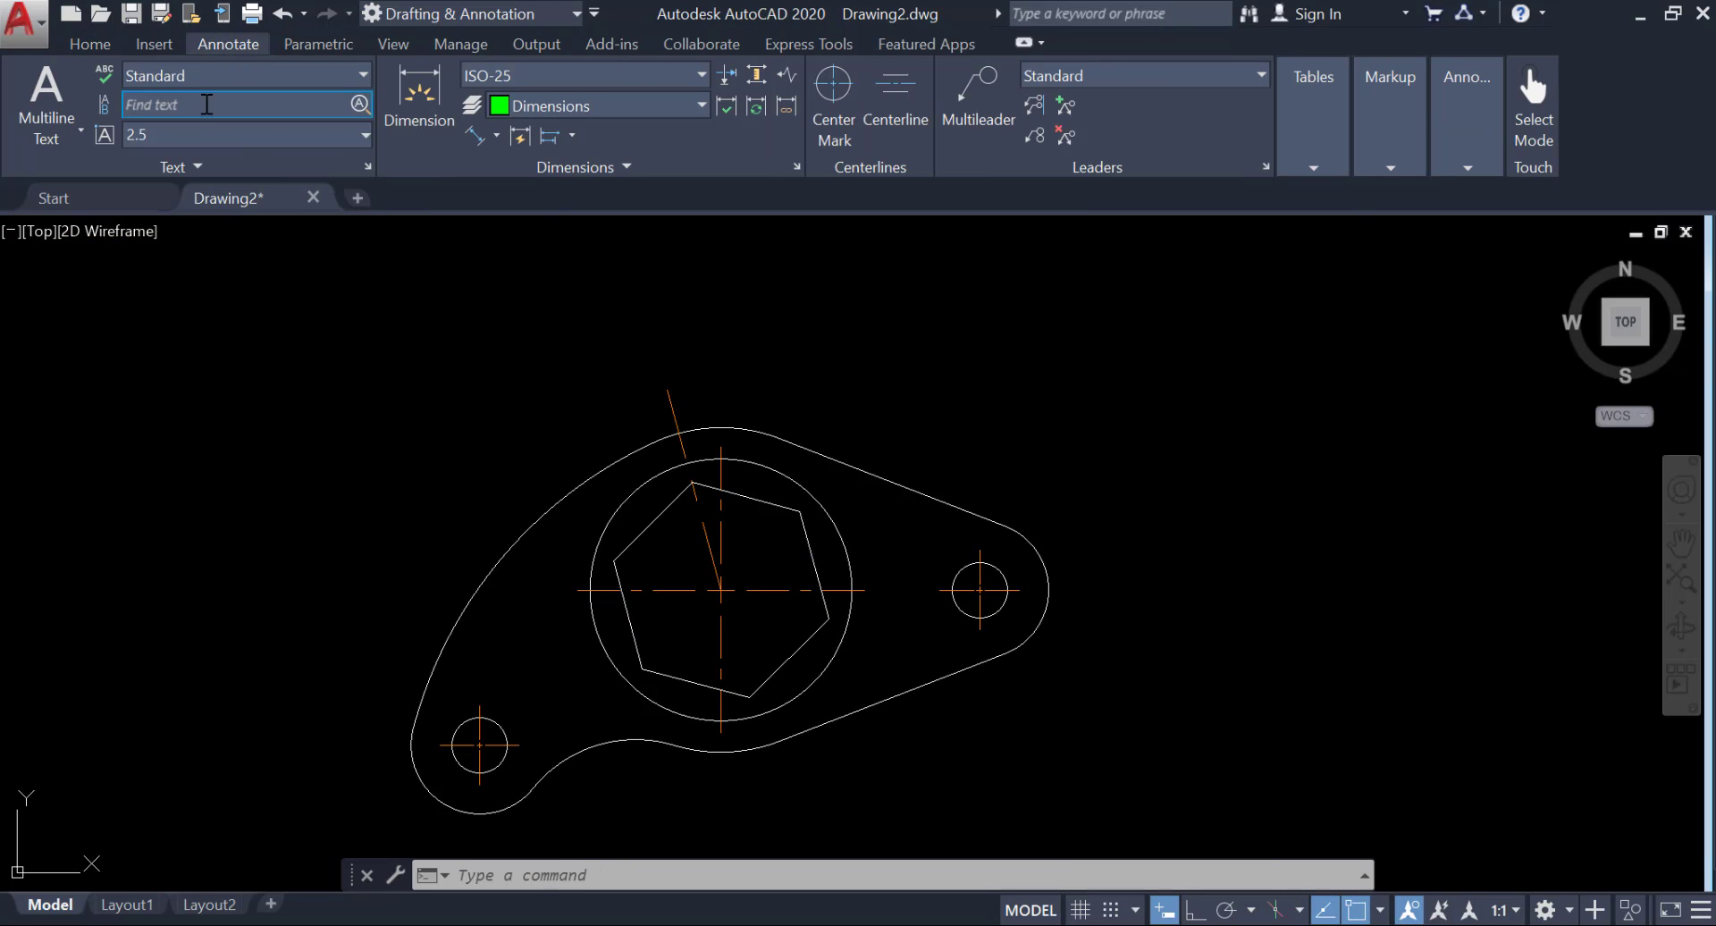
click(475, 136)
scroll(622, 599, up, 2)
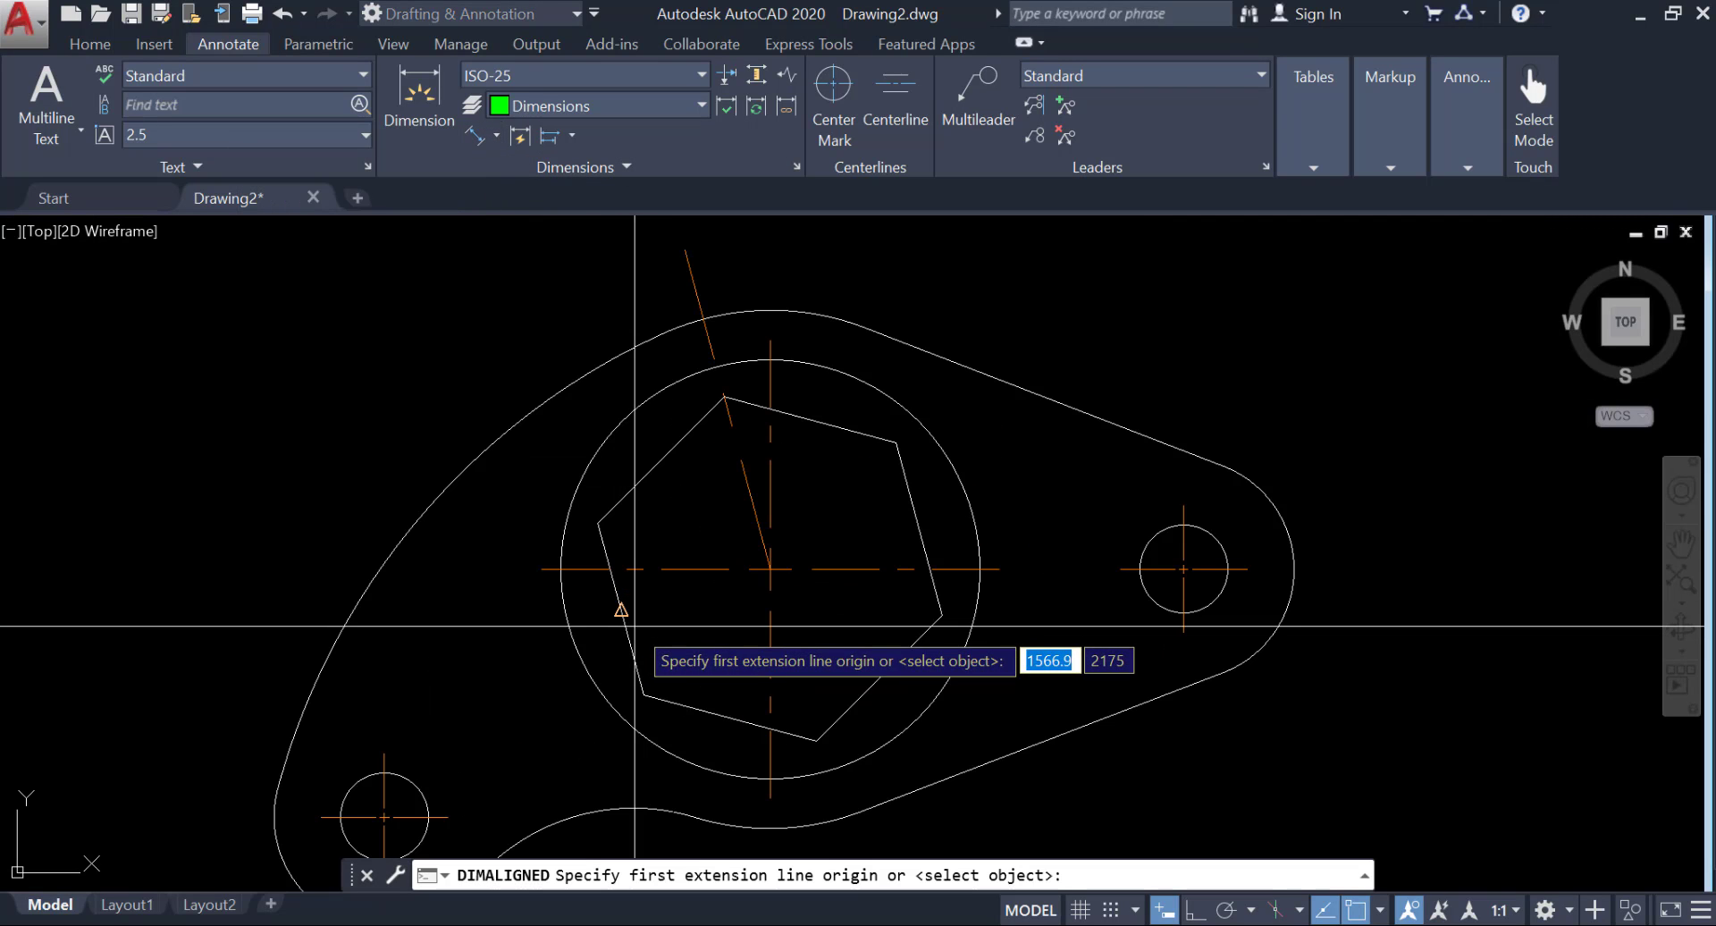
click(614, 604)
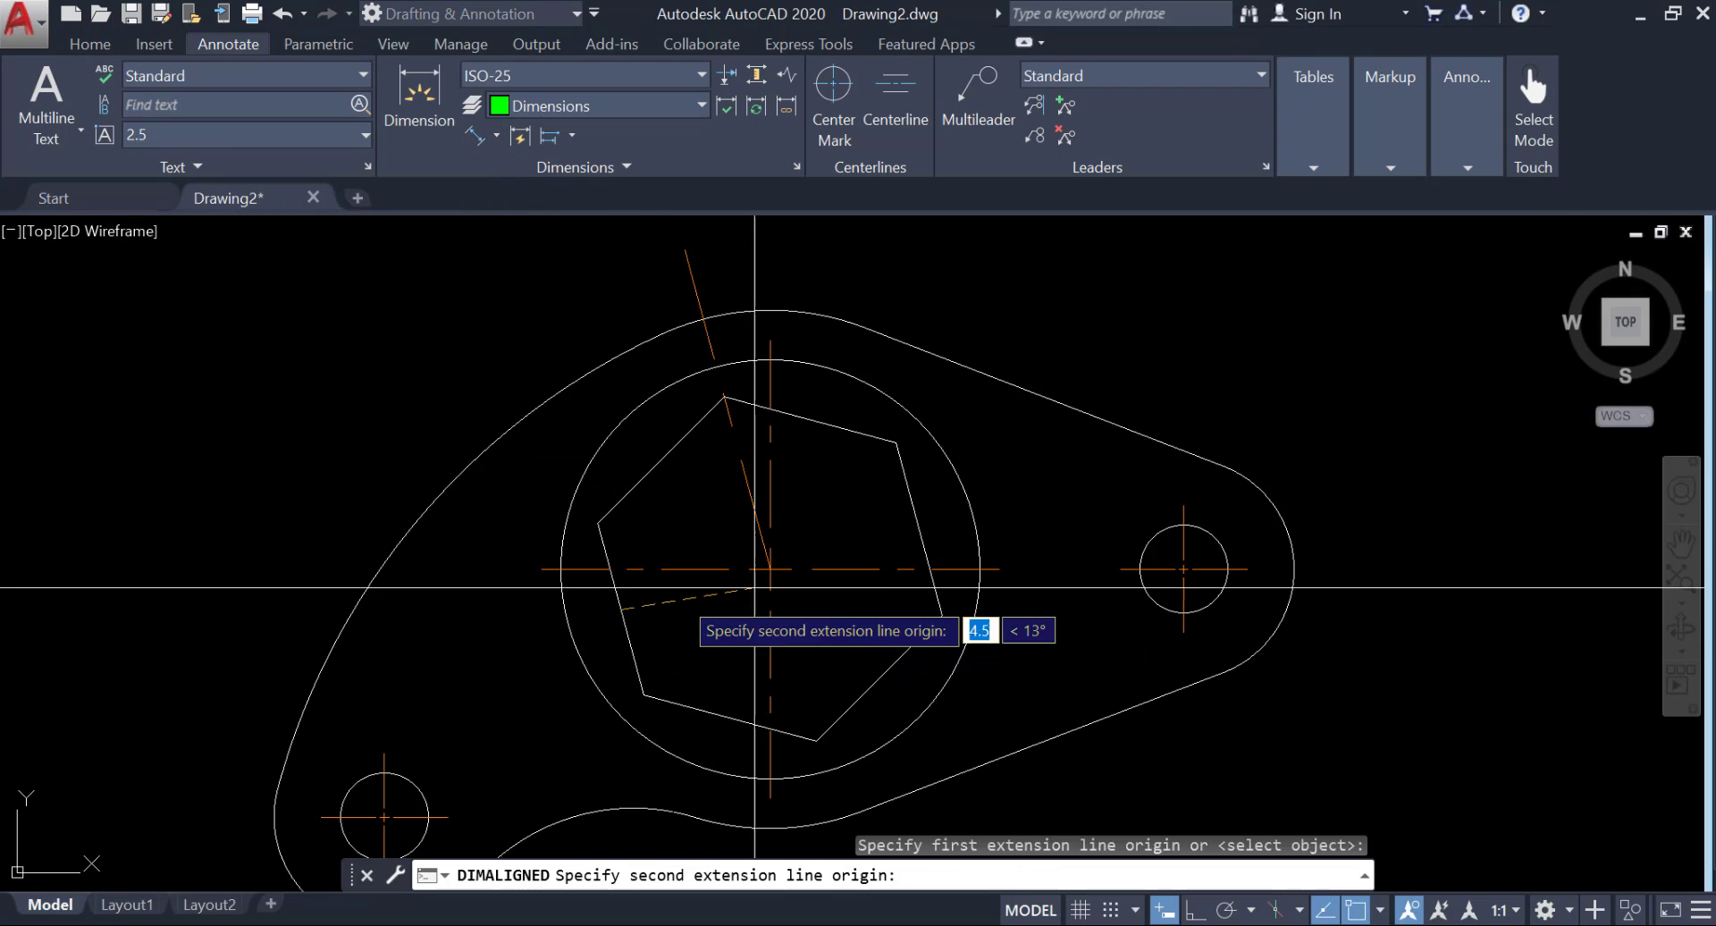
click(920, 528)
middle_drag(713, 348, 764, 537)
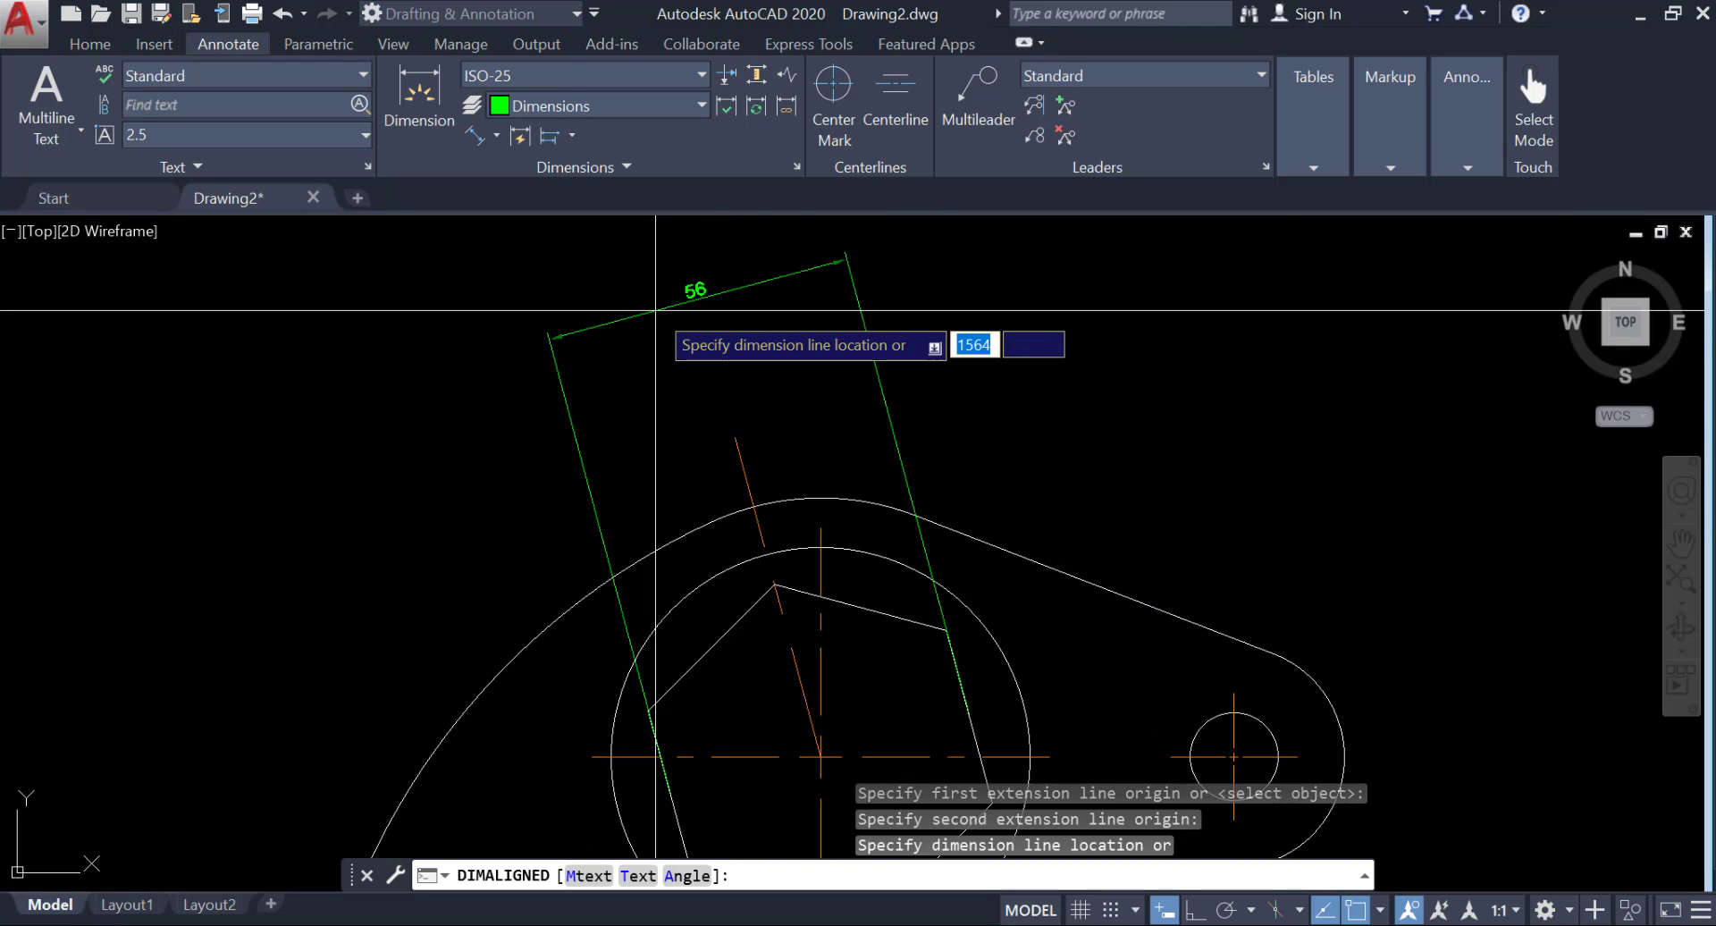
click(675, 330)
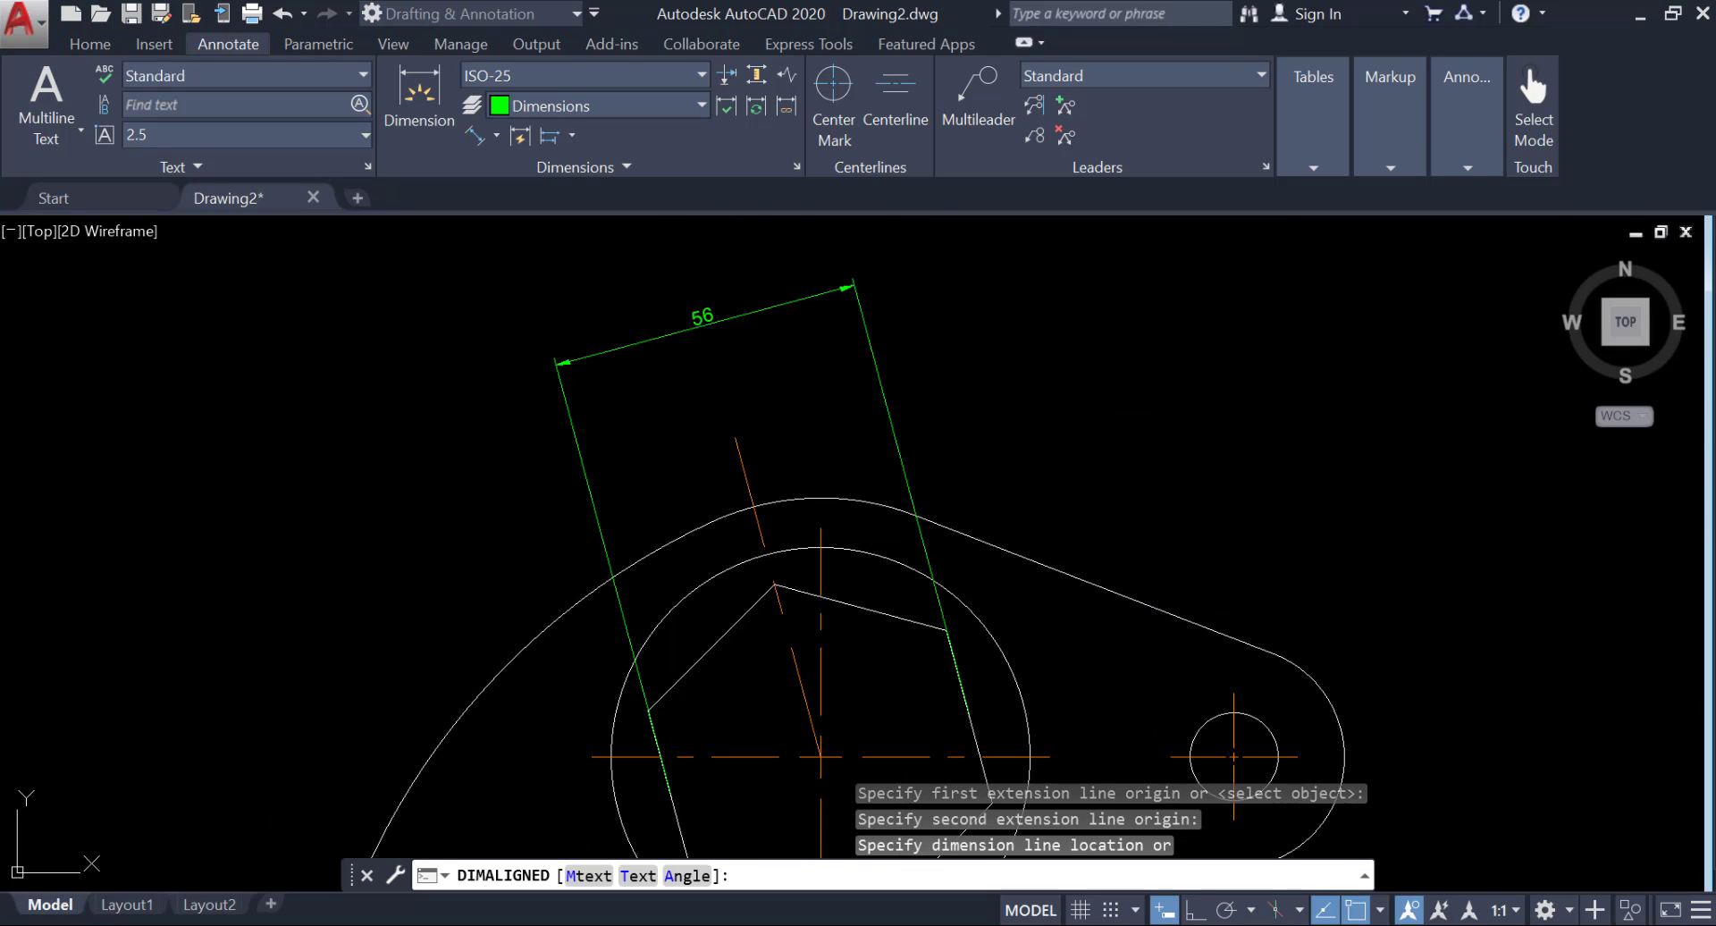
scroll(741, 417, down, 2)
middle_drag(735, 444, 661, 378)
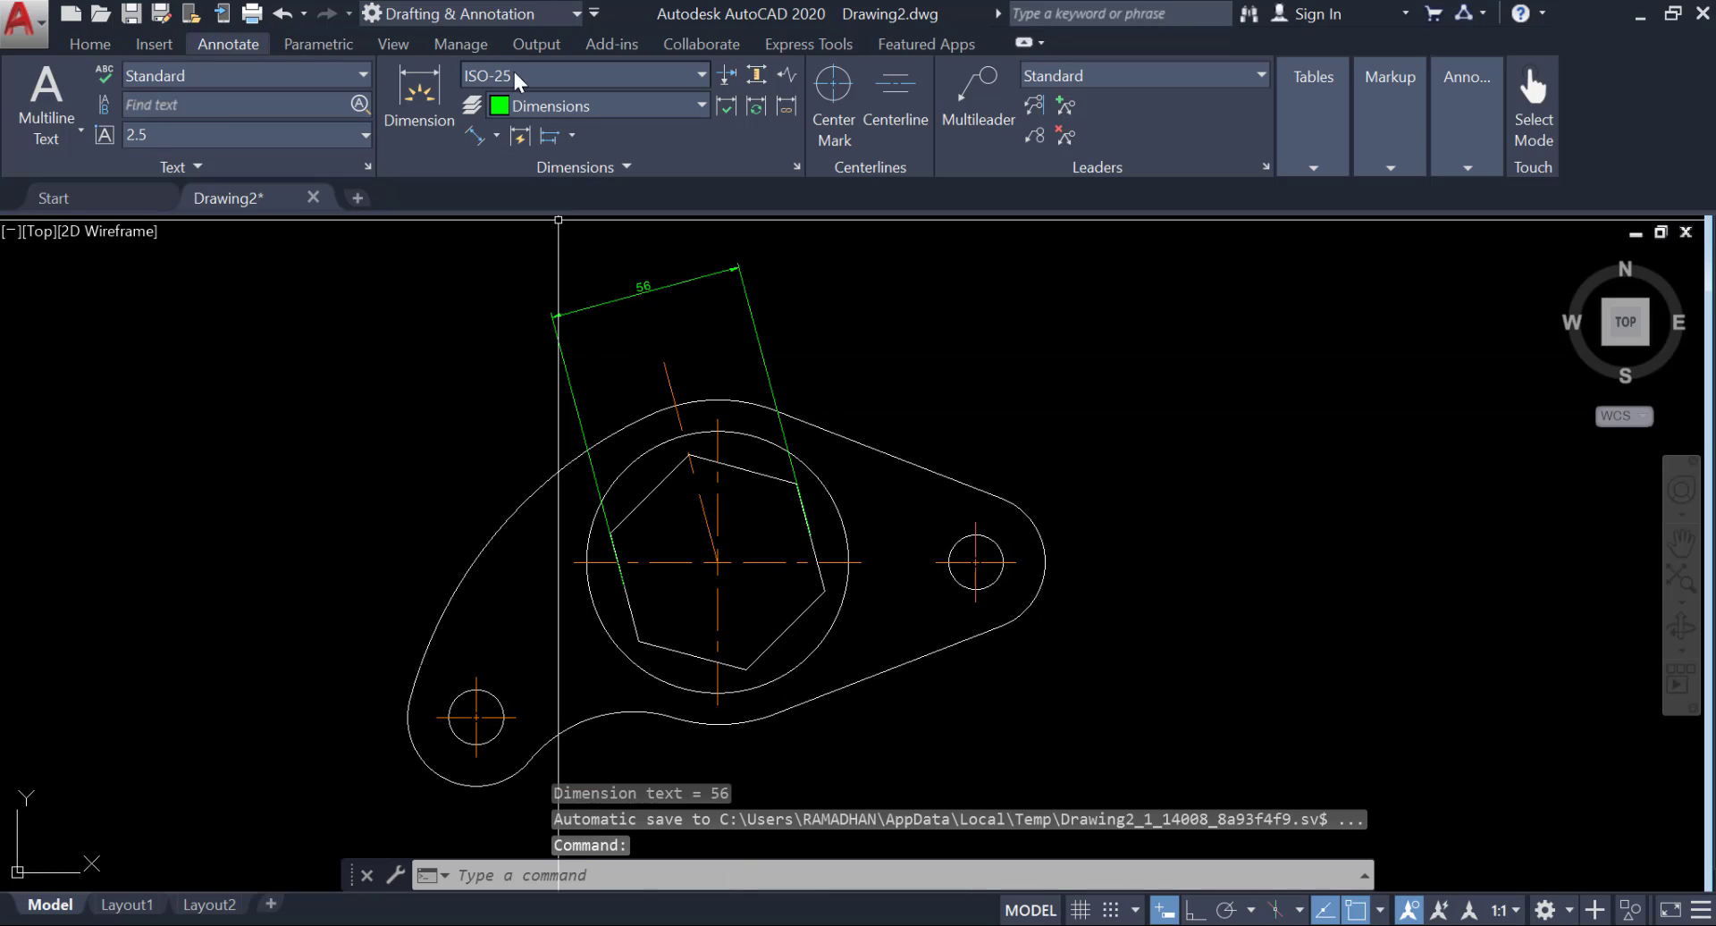
Add diameter dimensions to the lower-left and right-hand small holes, placing their texts outside the plate outline.
click(493, 130)
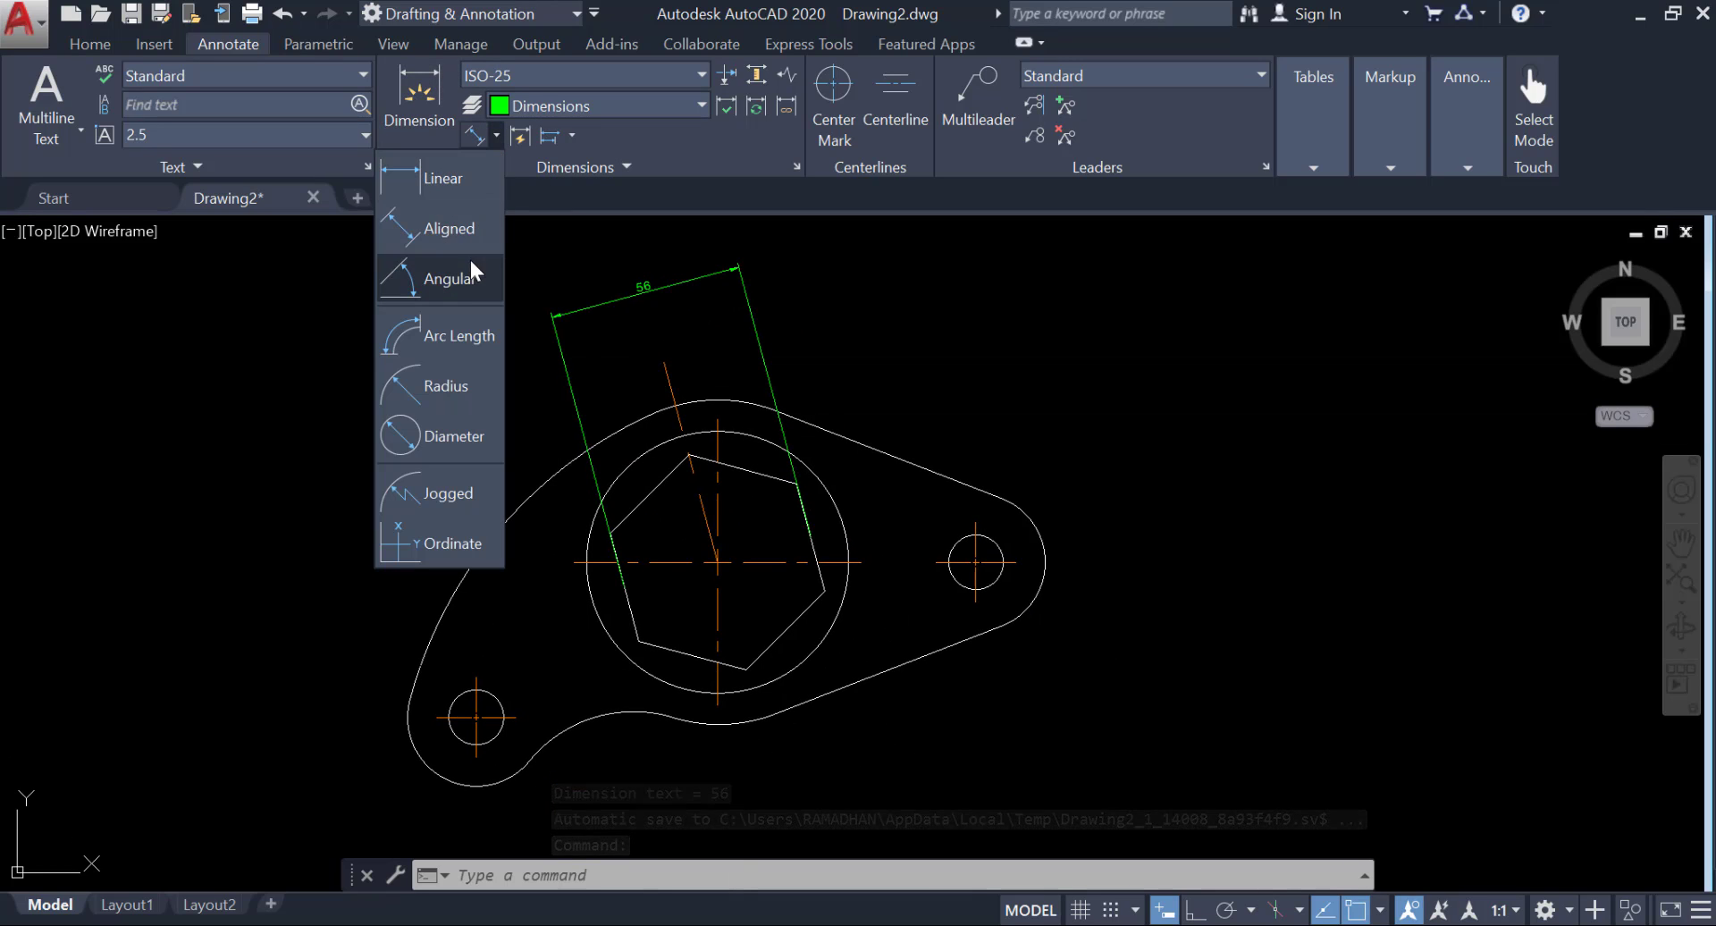
click(451, 438)
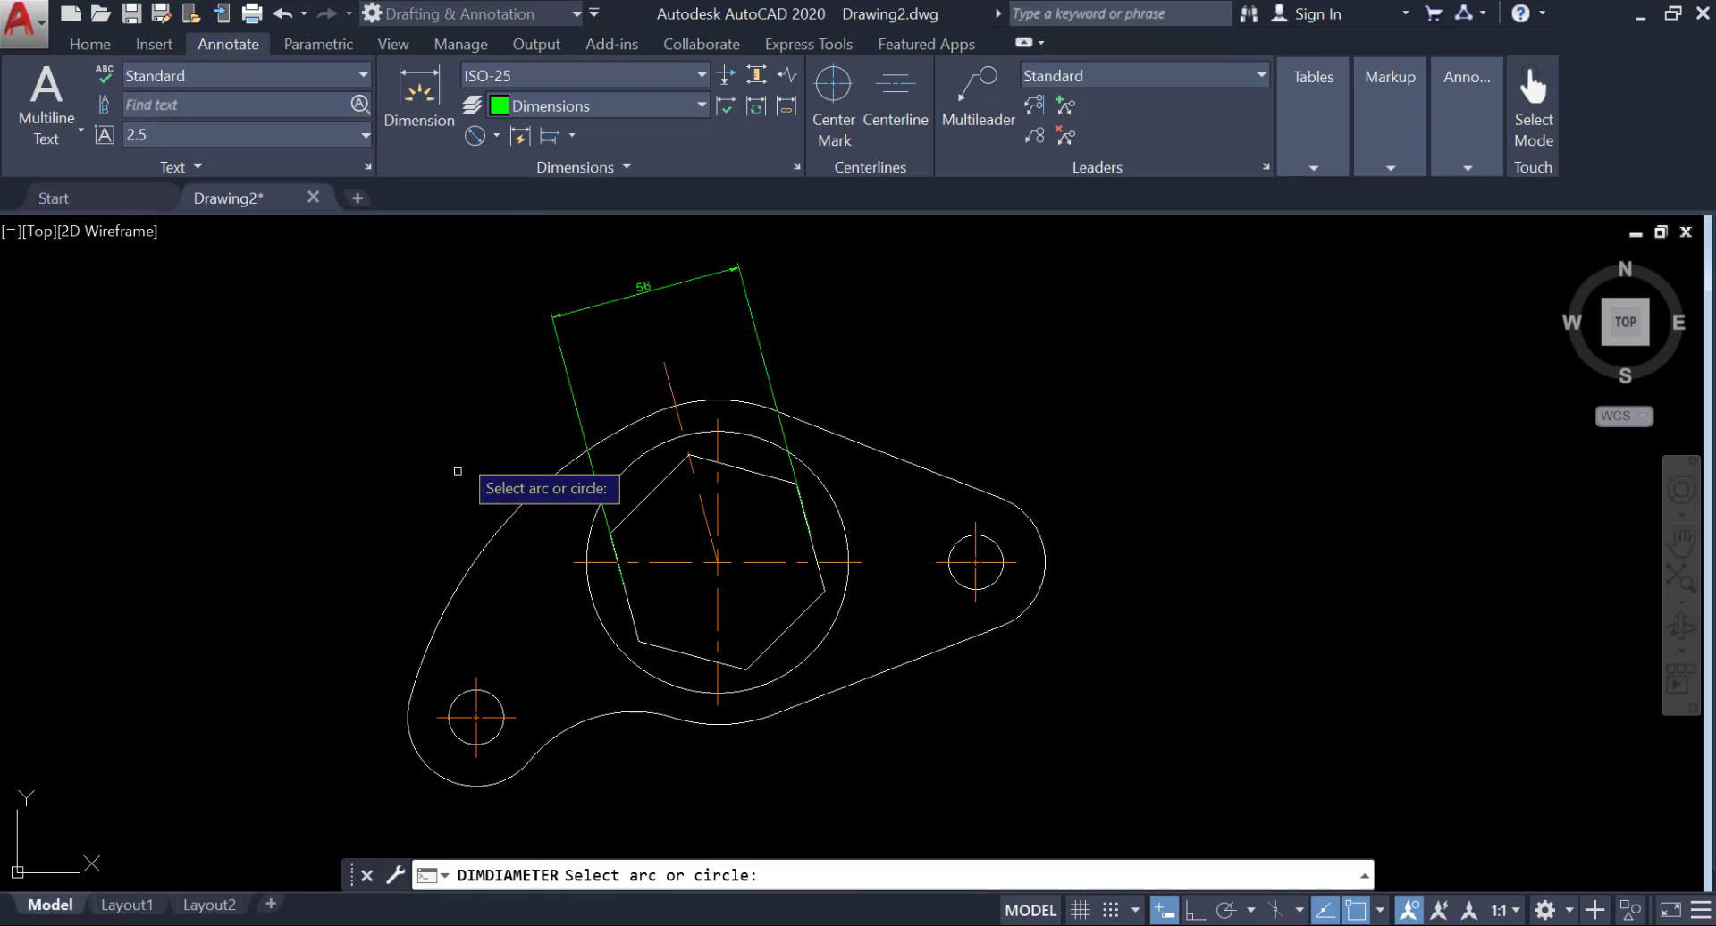
click(460, 741)
click(364, 778)
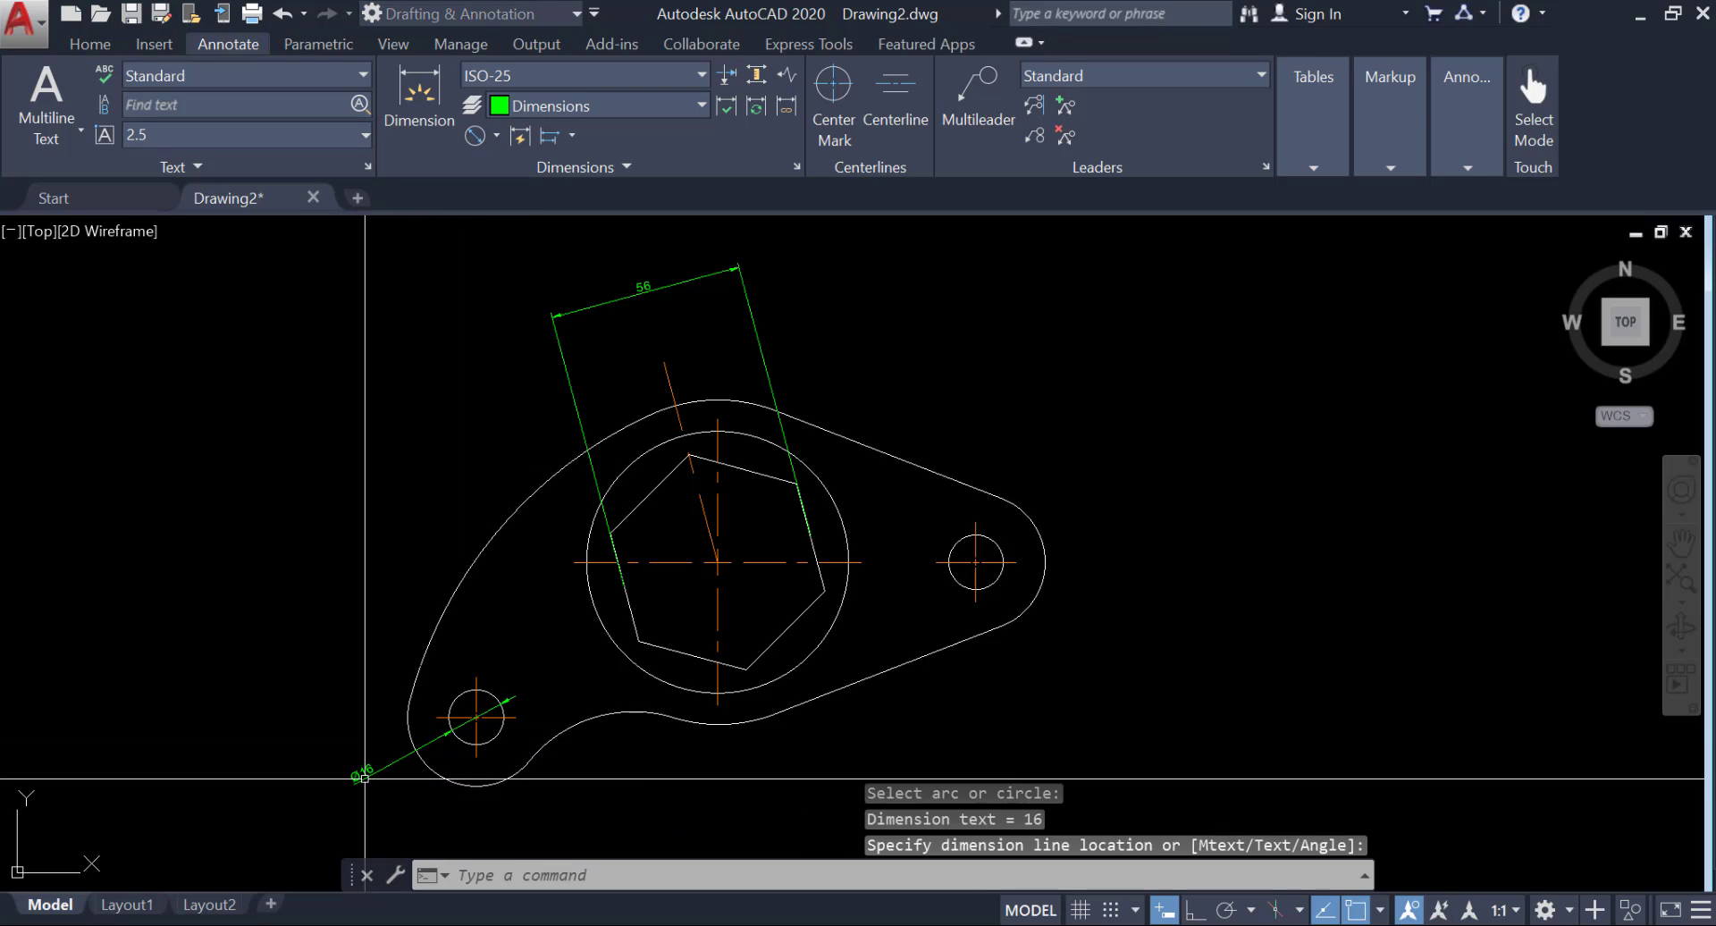
click(474, 140)
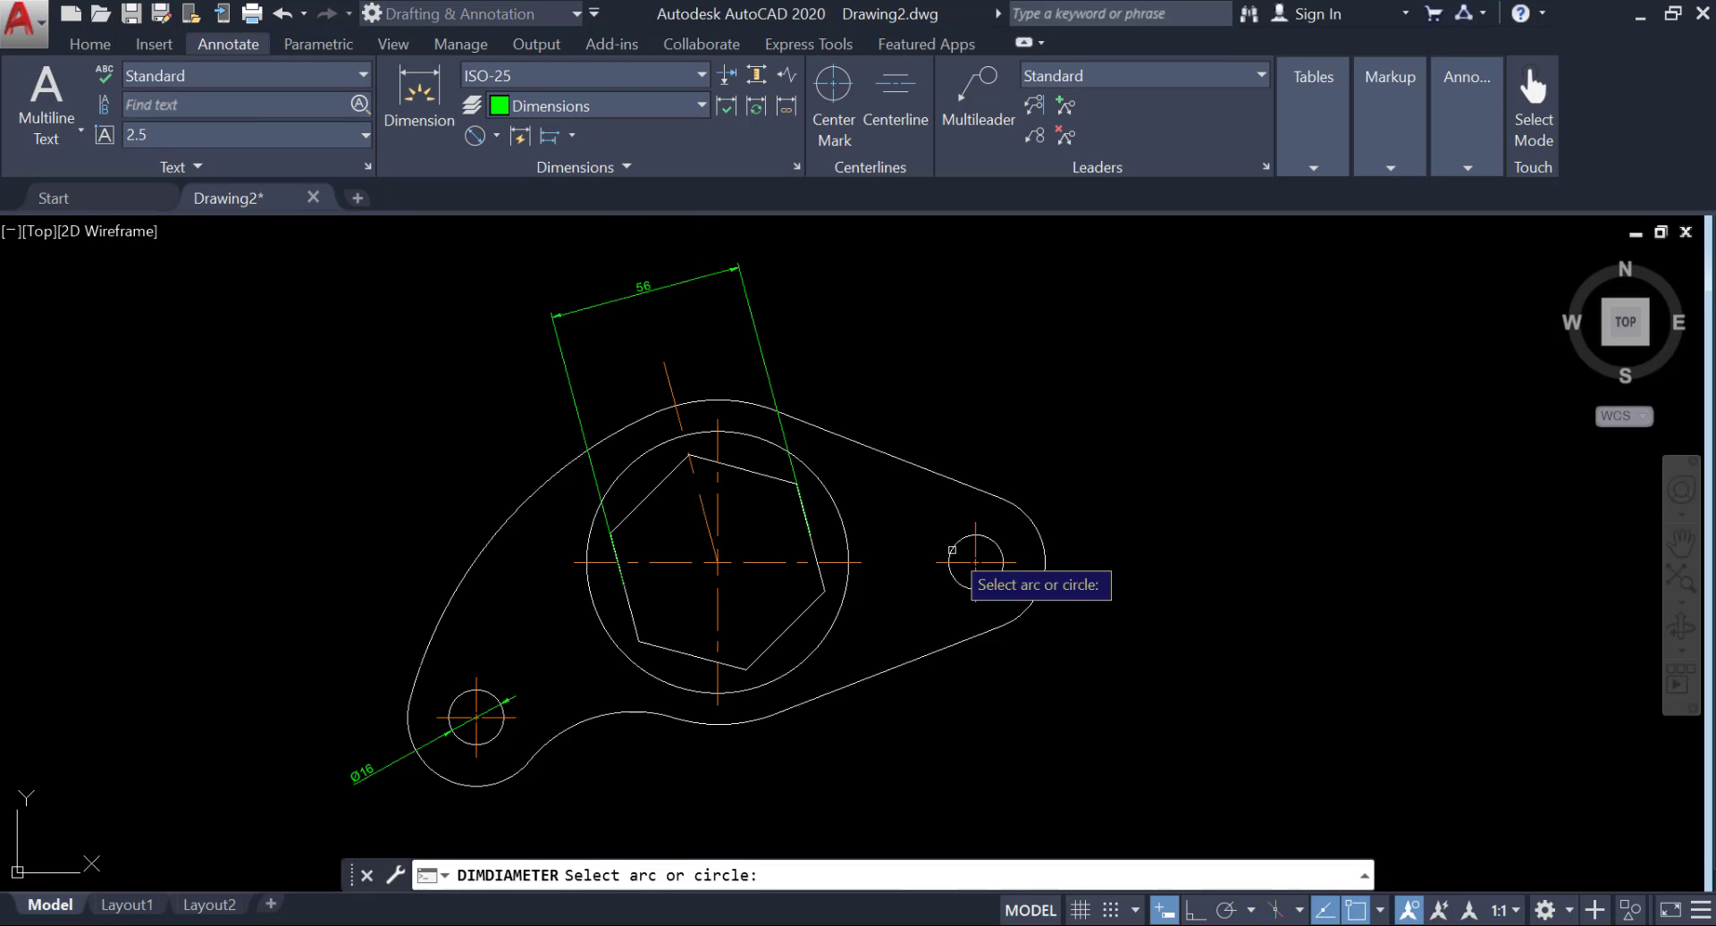
click(992, 545)
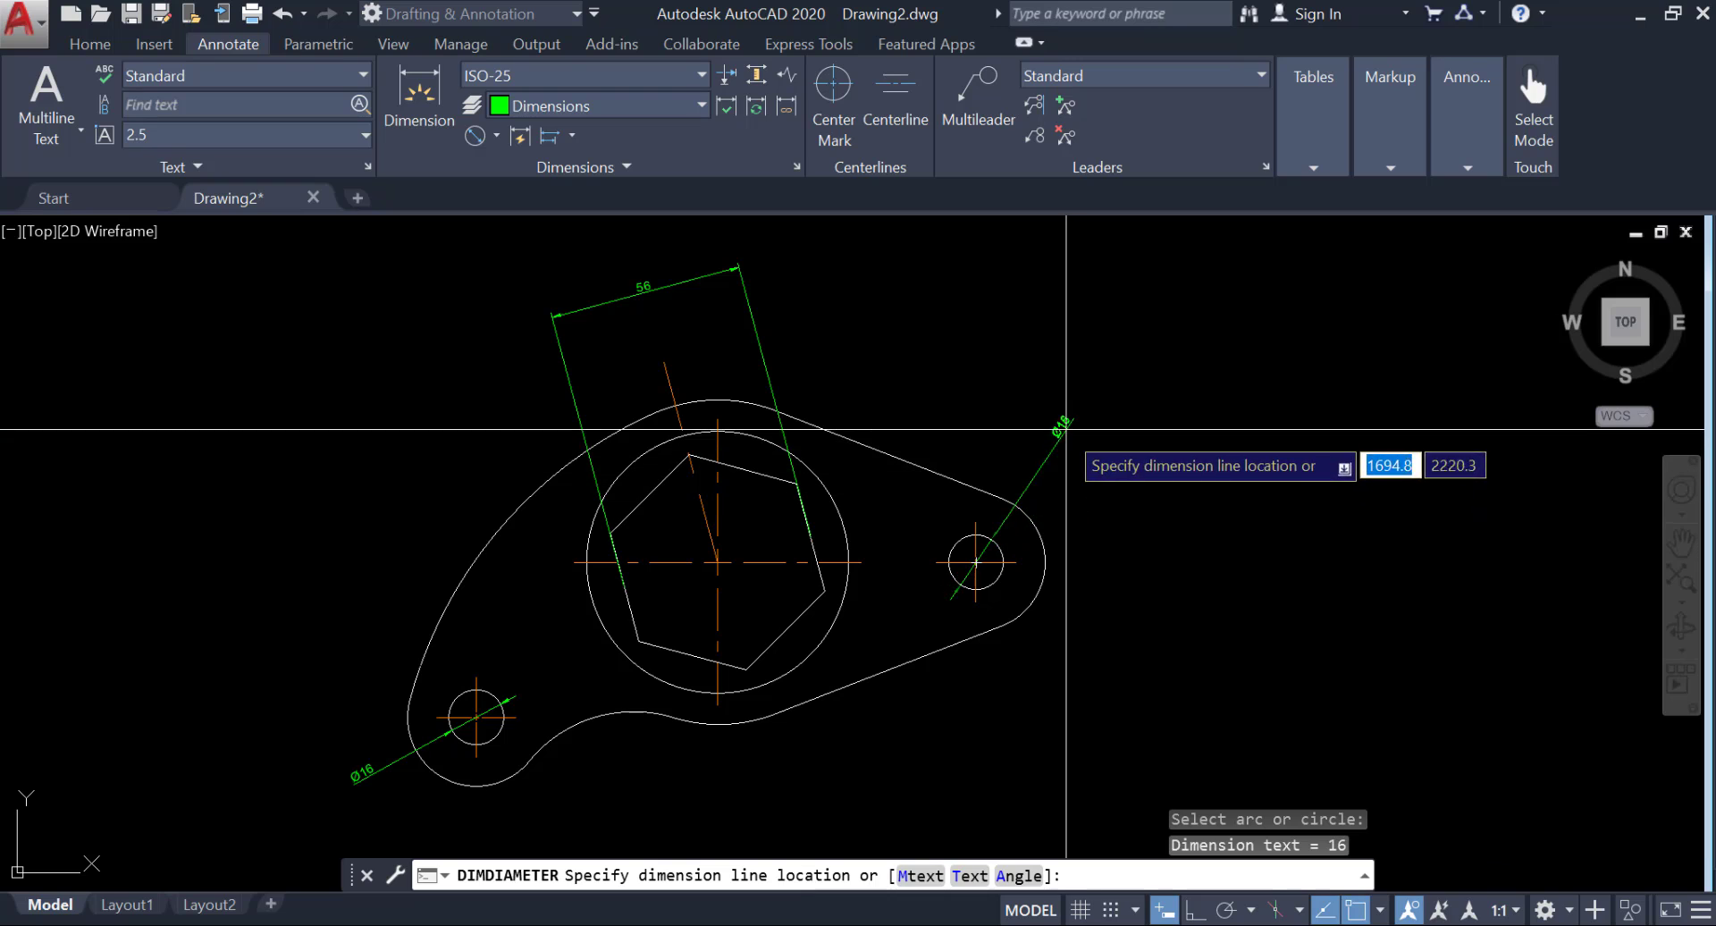
click(1080, 472)
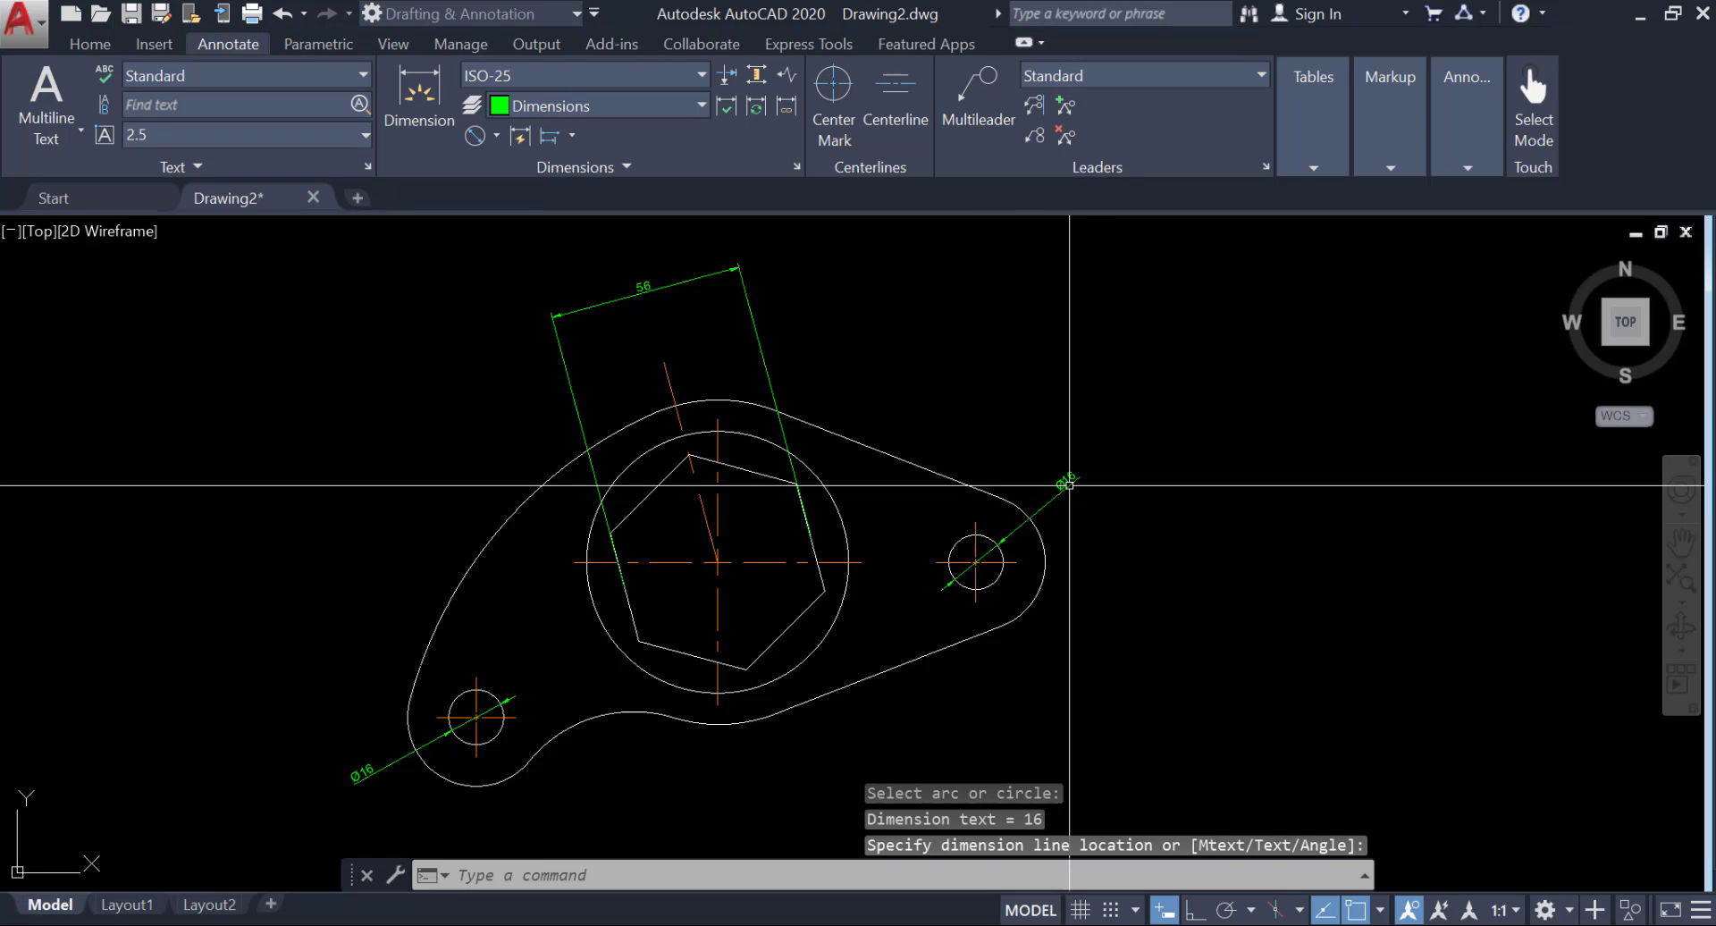
Add a radius dimension to the plate's right-hand end arc, placing its text outside the outline at the lower right.
click(495, 134)
click(426, 390)
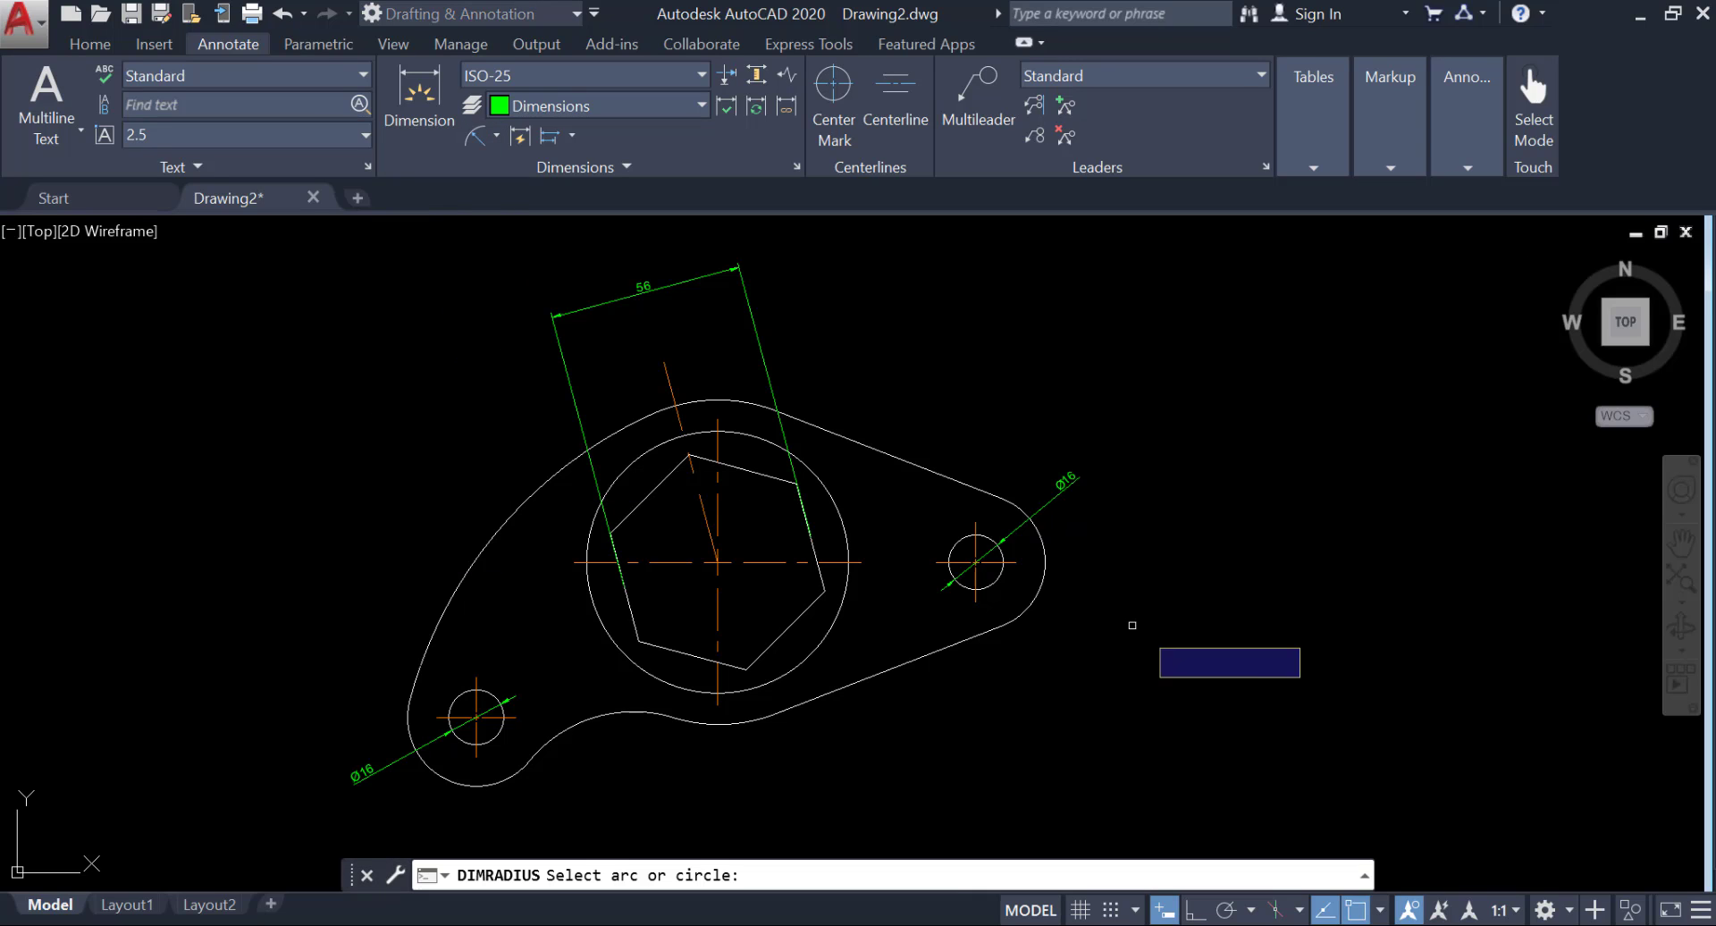
click(1052, 579)
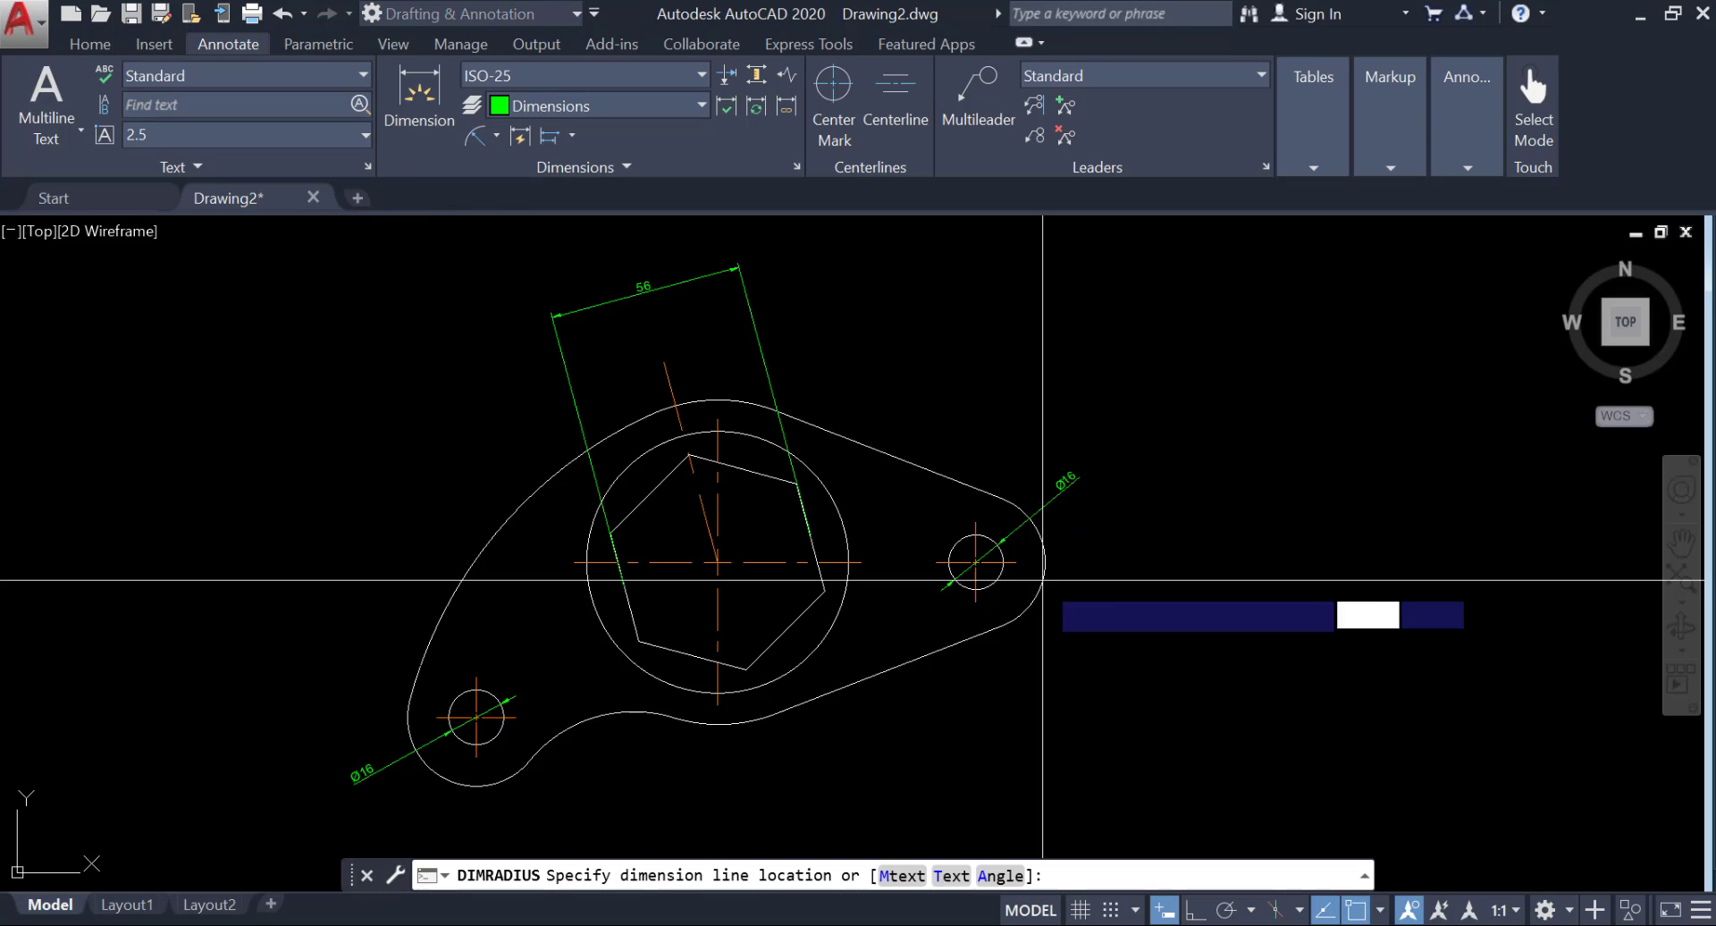
click(1158, 648)
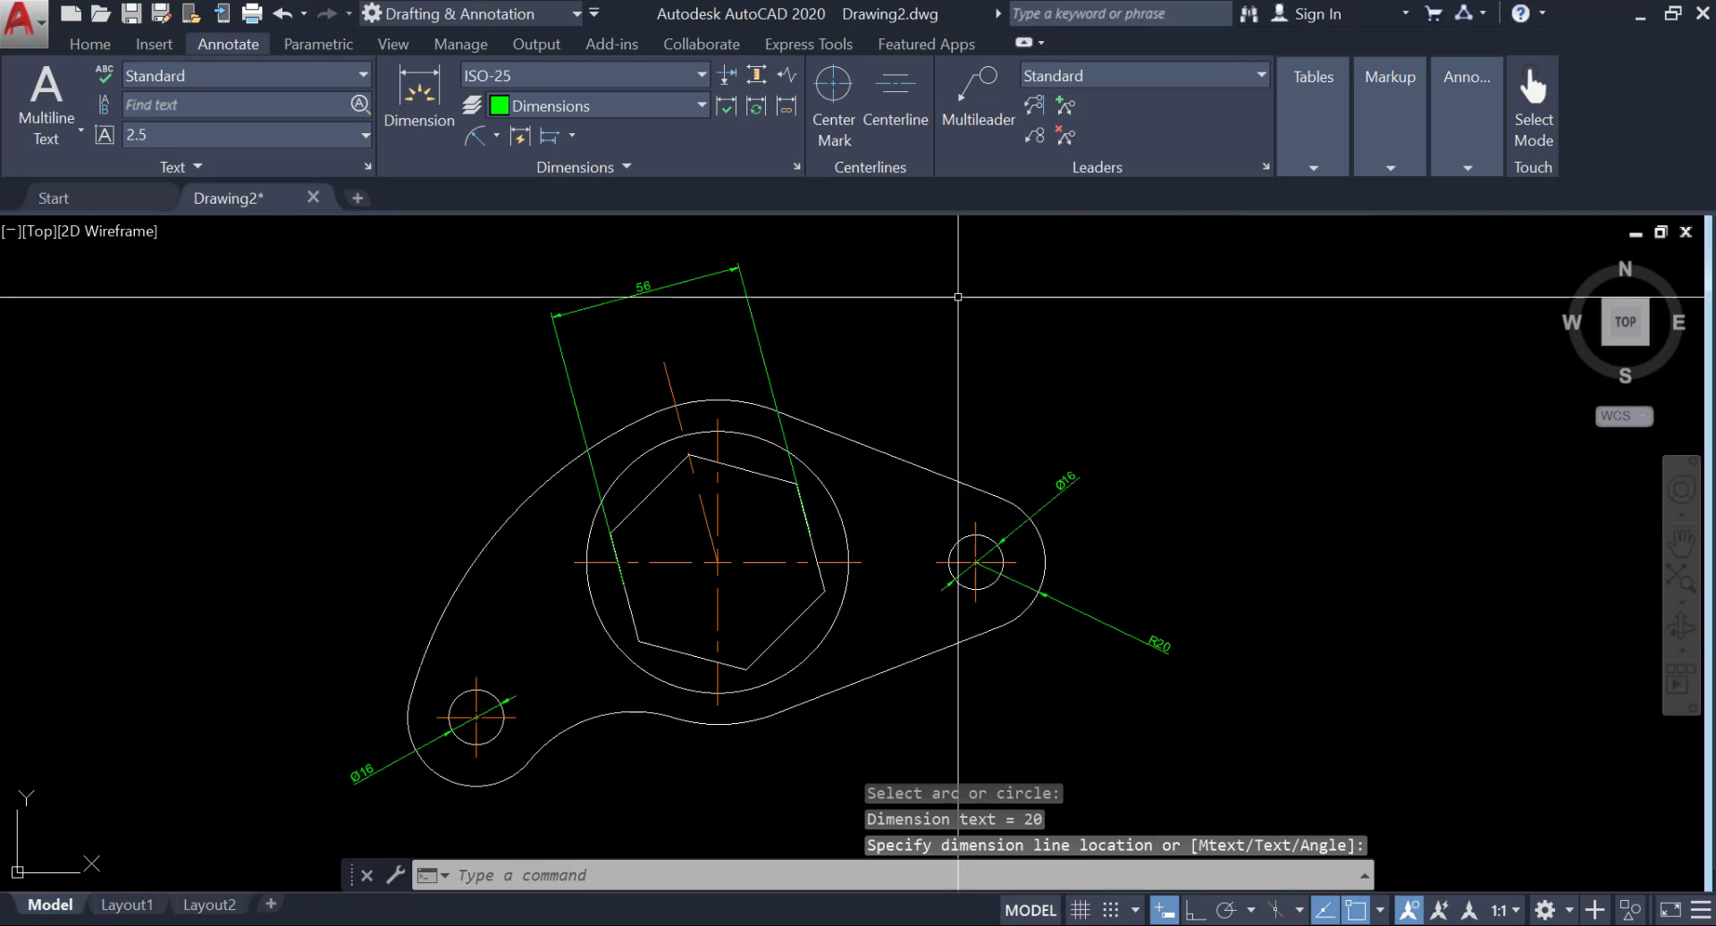
Add a radius dimension to the end arc around the lower-left hole, placing its text below the outline.
click(475, 134)
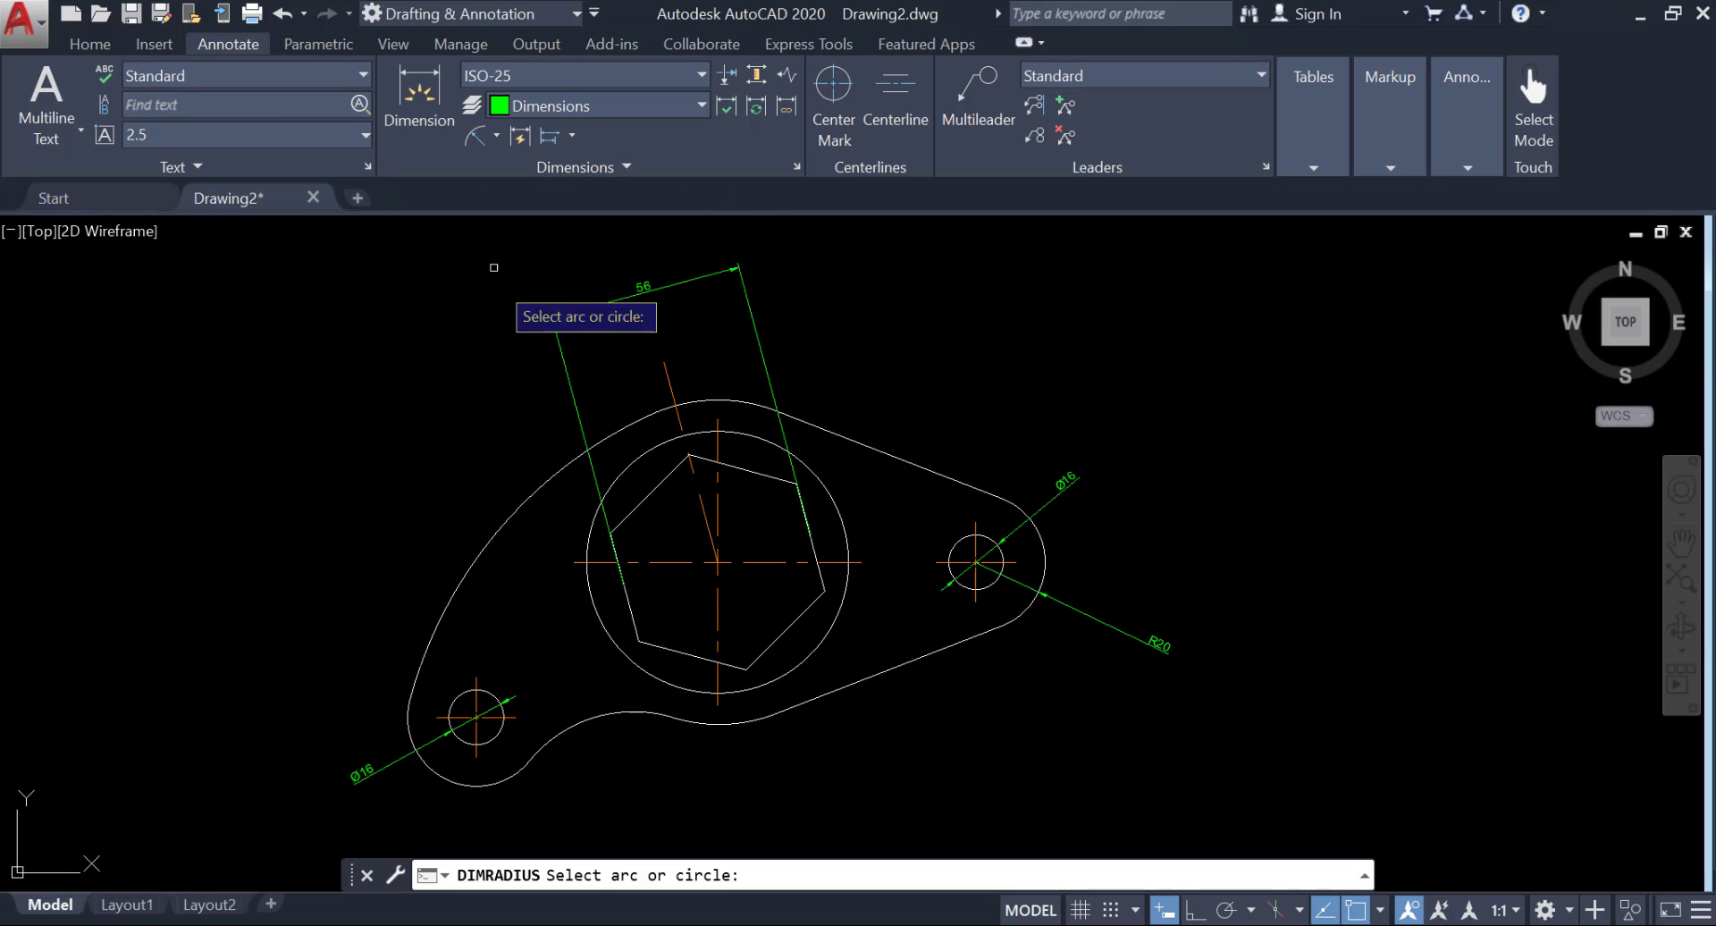
scroll(569, 685, up, 2)
middle_drag(397, 686, 364, 483)
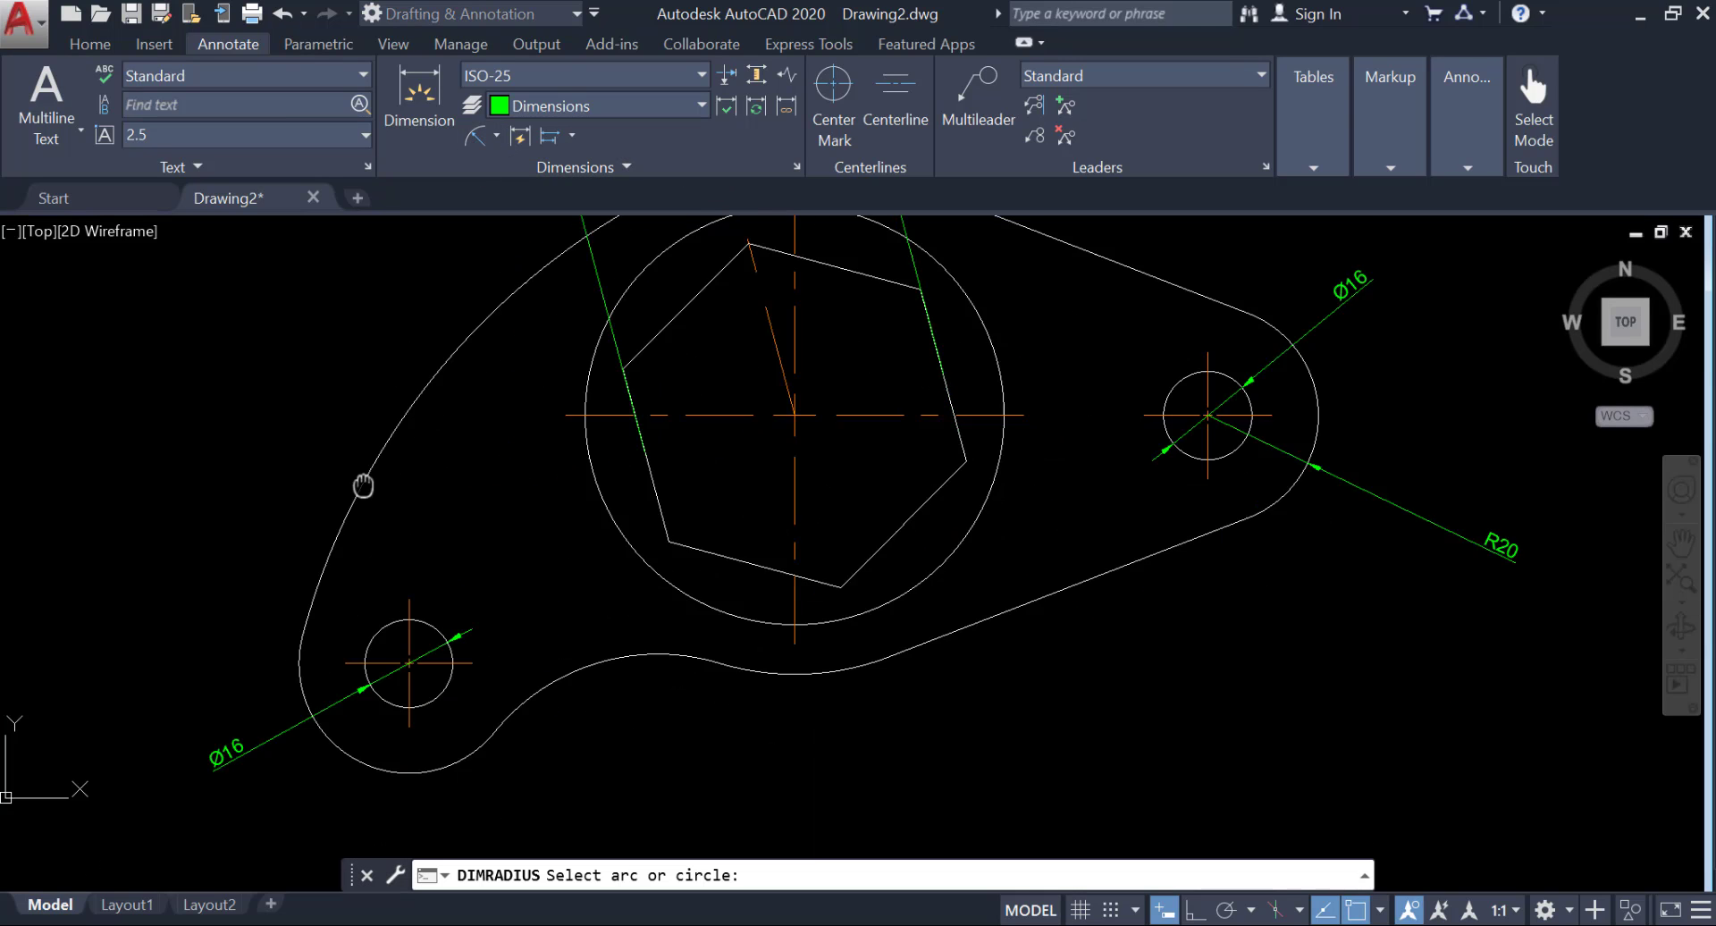
click(374, 638)
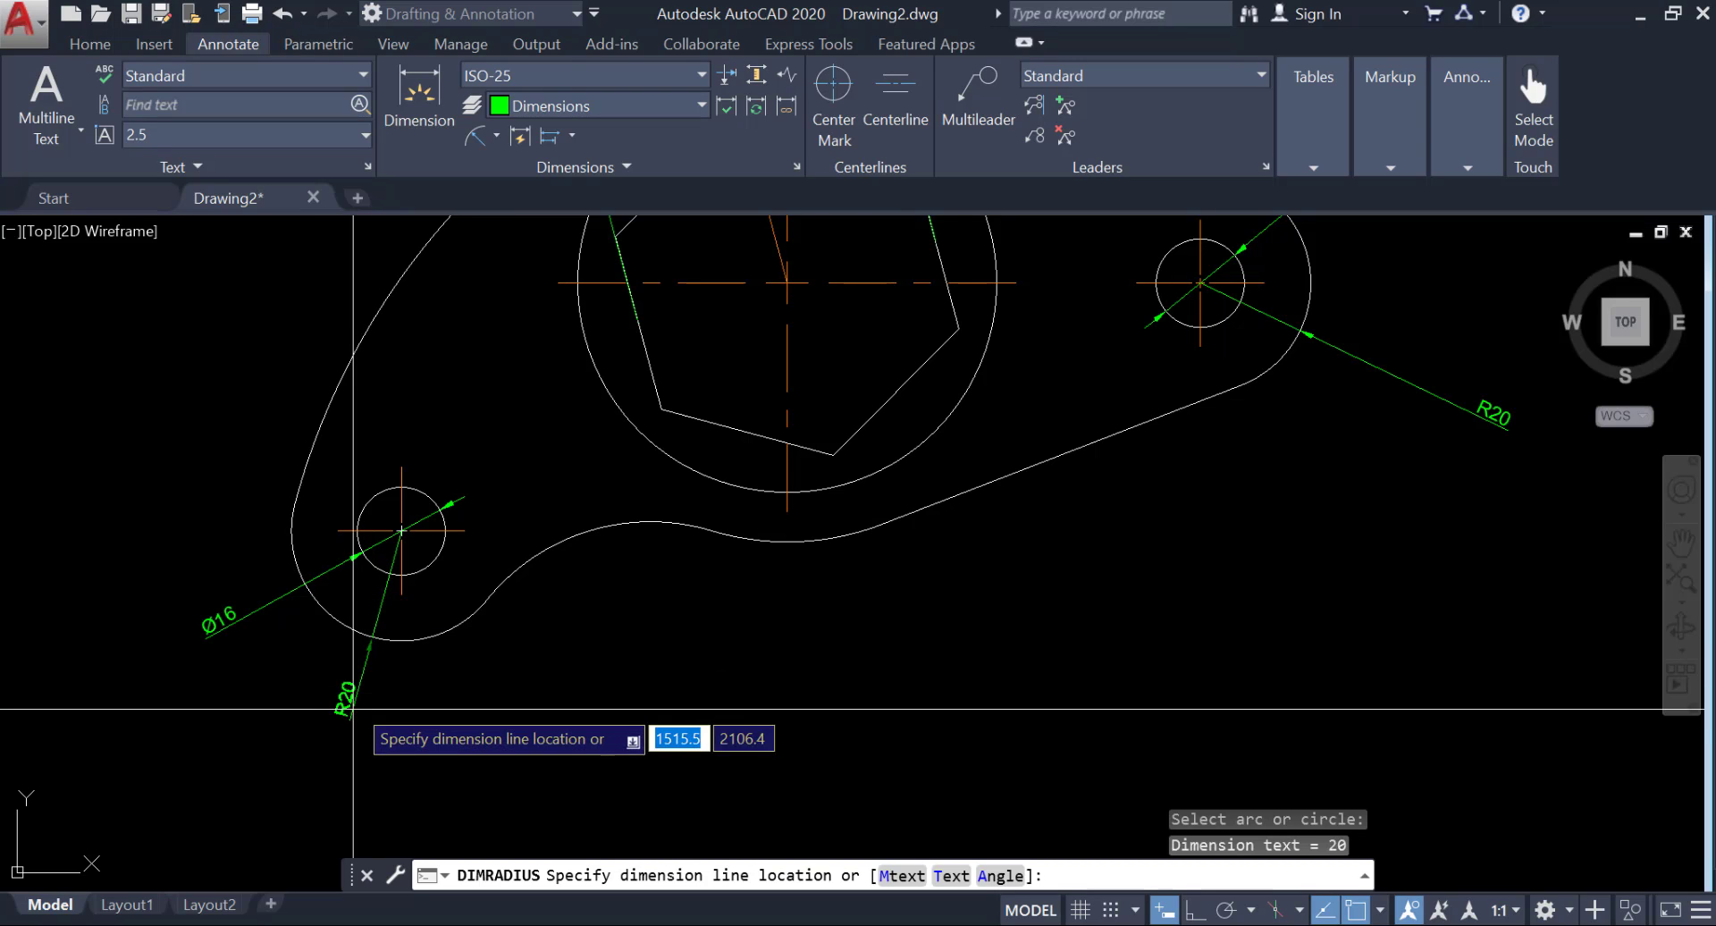
click(320, 742)
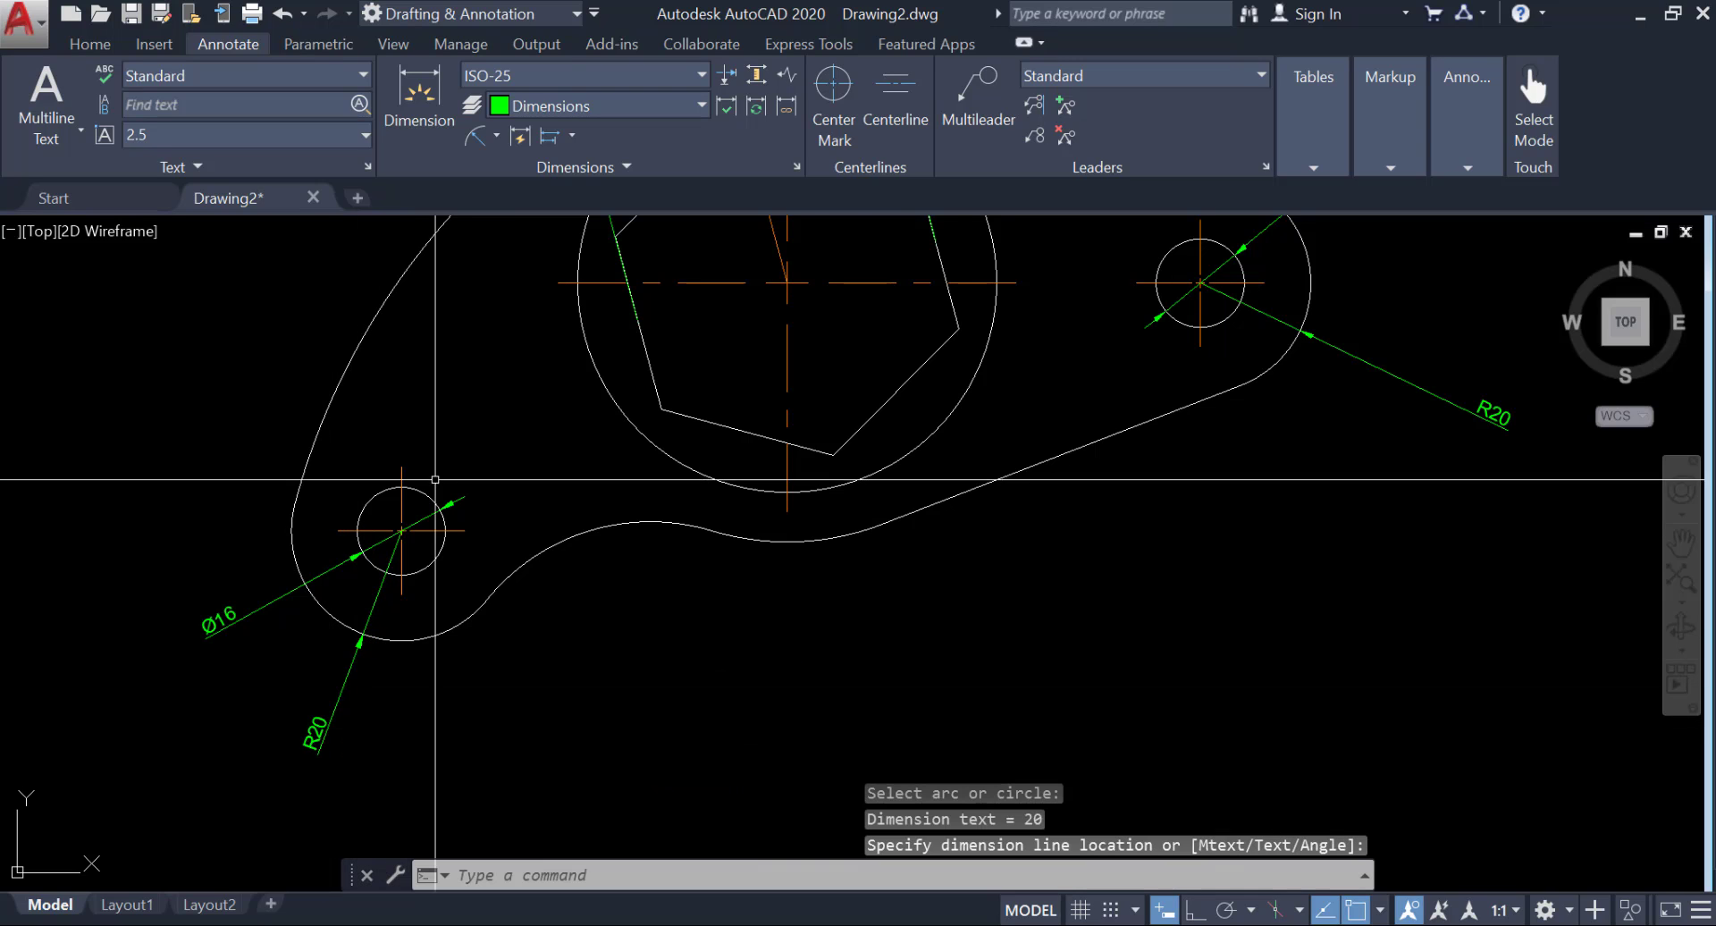
Add a radius dimension to the concave arc on the plate's lower edge, placing its text below the plate.
click(475, 137)
click(572, 538)
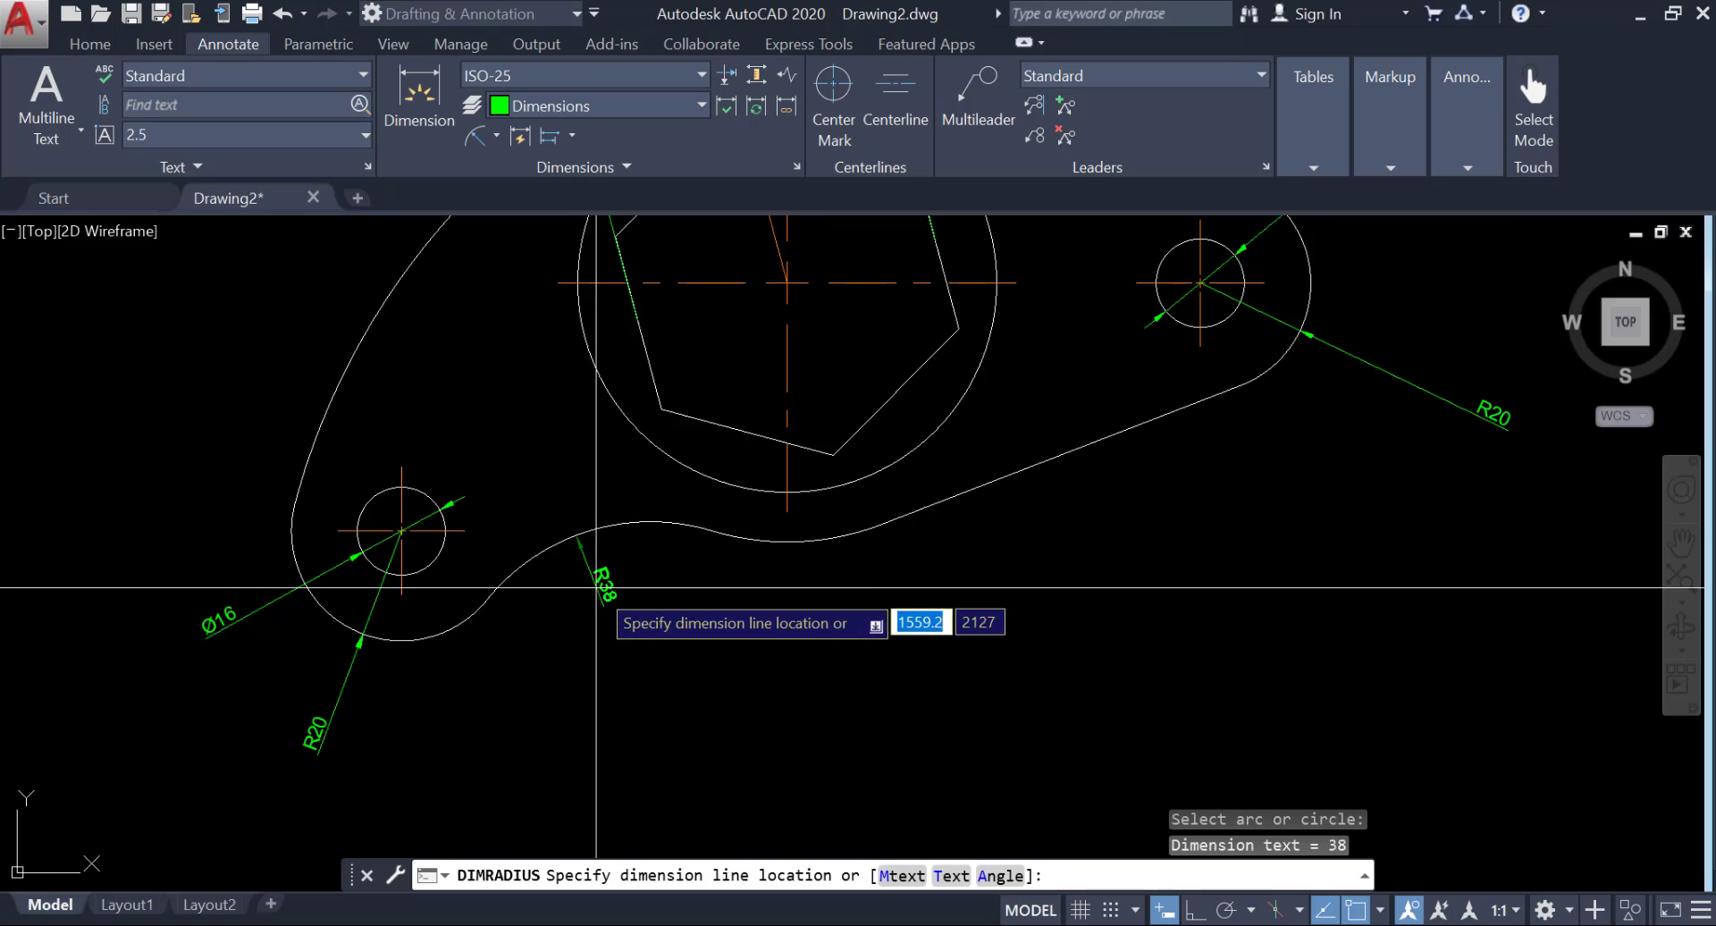
click(630, 640)
middle_drag(650, 729, 682, 812)
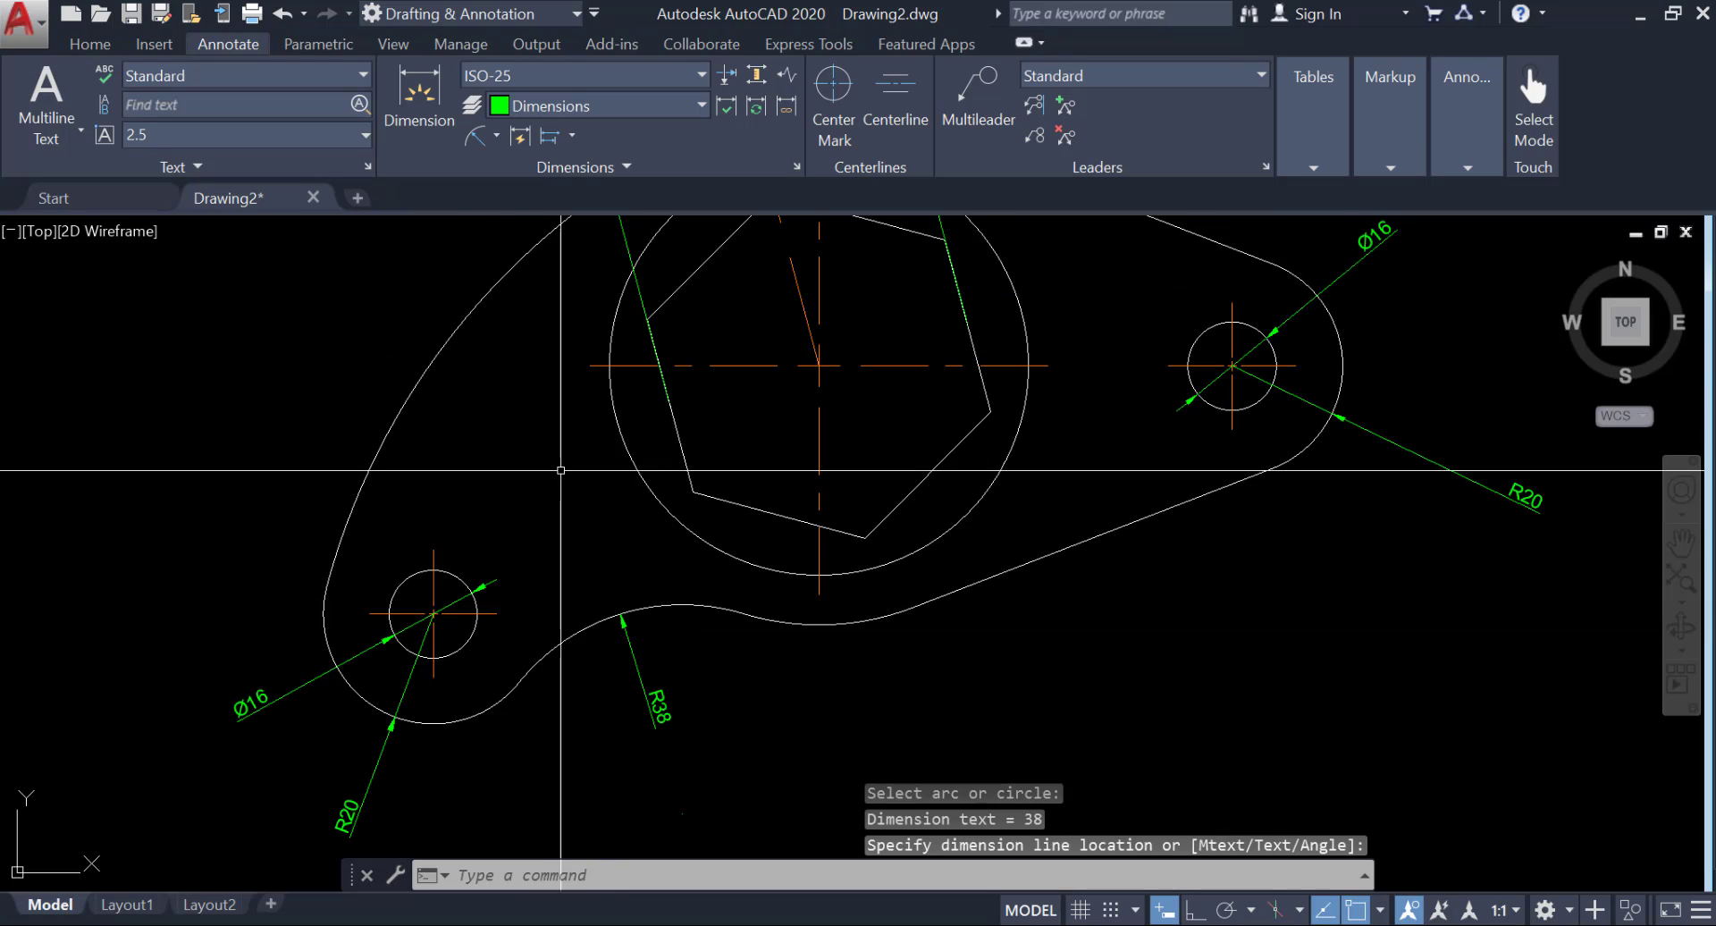
Add a radius dimension to the large arc on the plate's upper-left edge, placing its text inside the outline.
scroll(564, 368, down, 3)
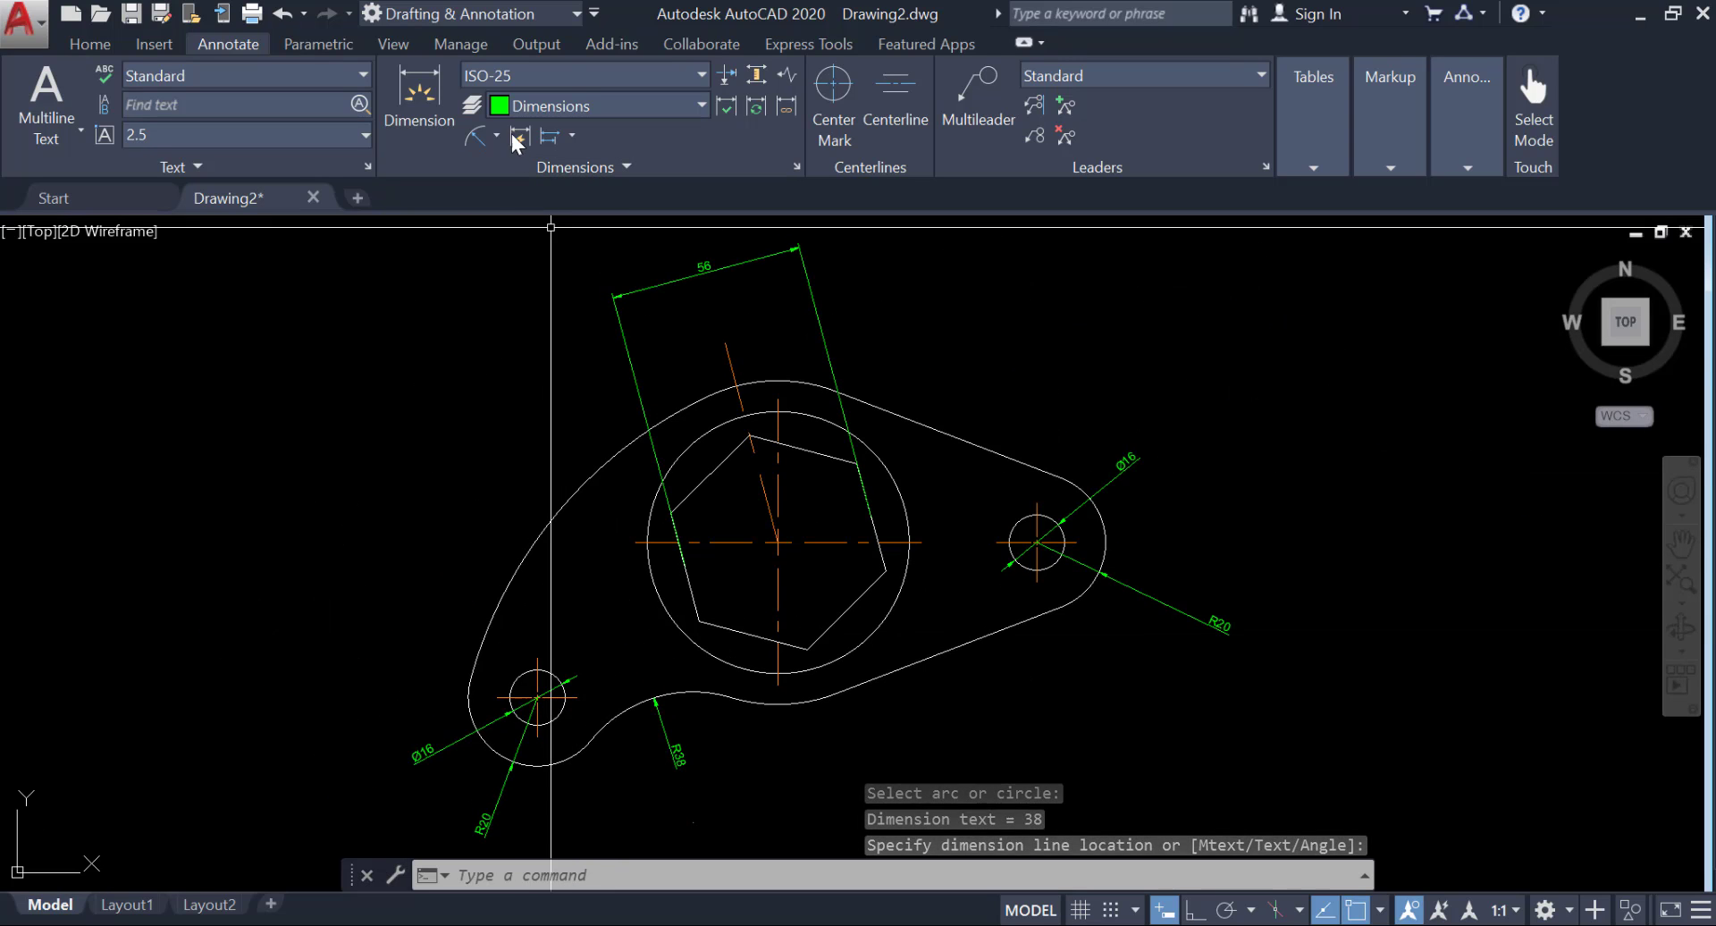
click(473, 136)
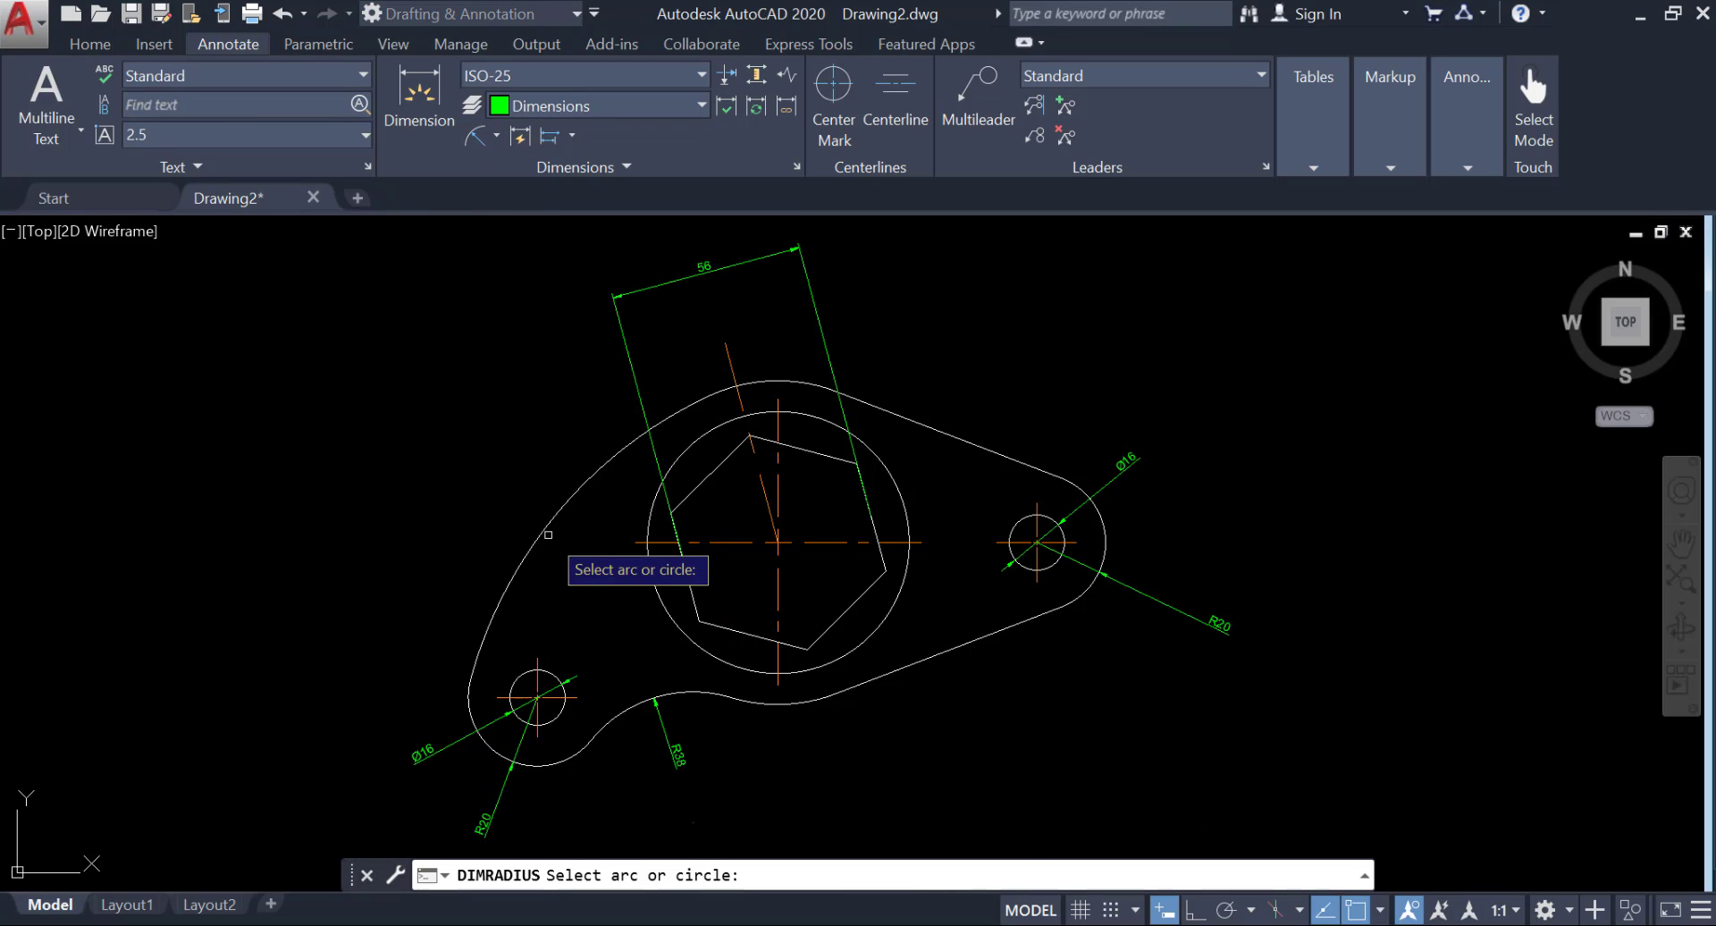
click(545, 529)
scroll(572, 563, up, 4)
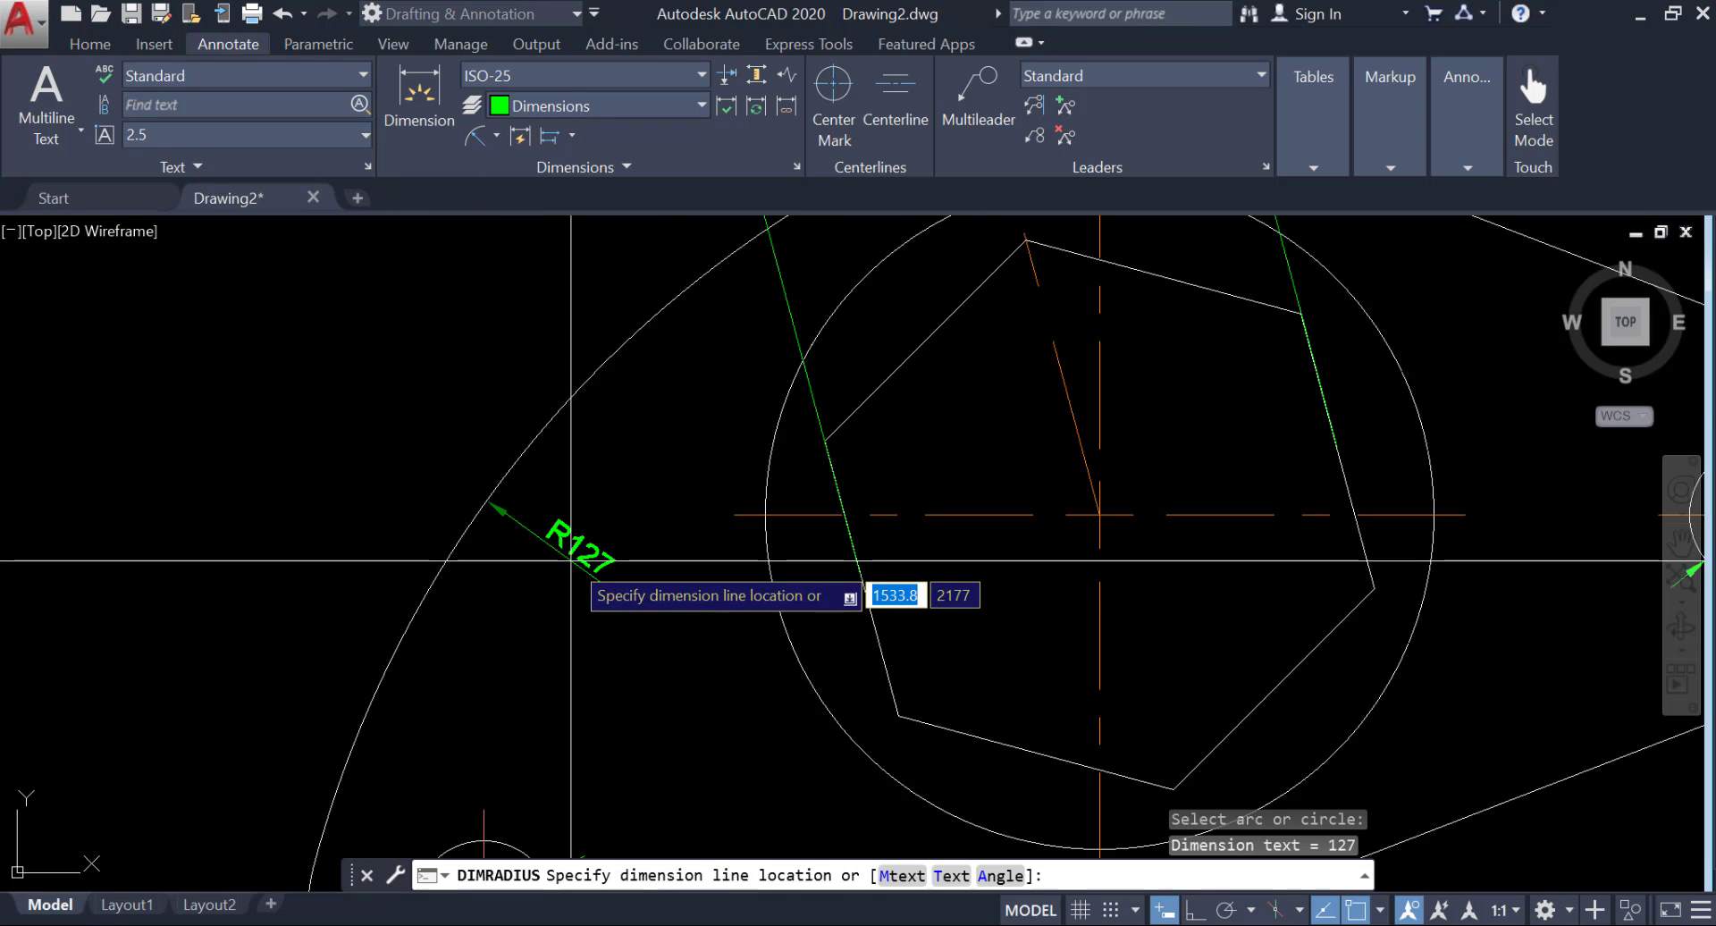
scroll(549, 434, down, 5)
scroll(581, 403, up, 2)
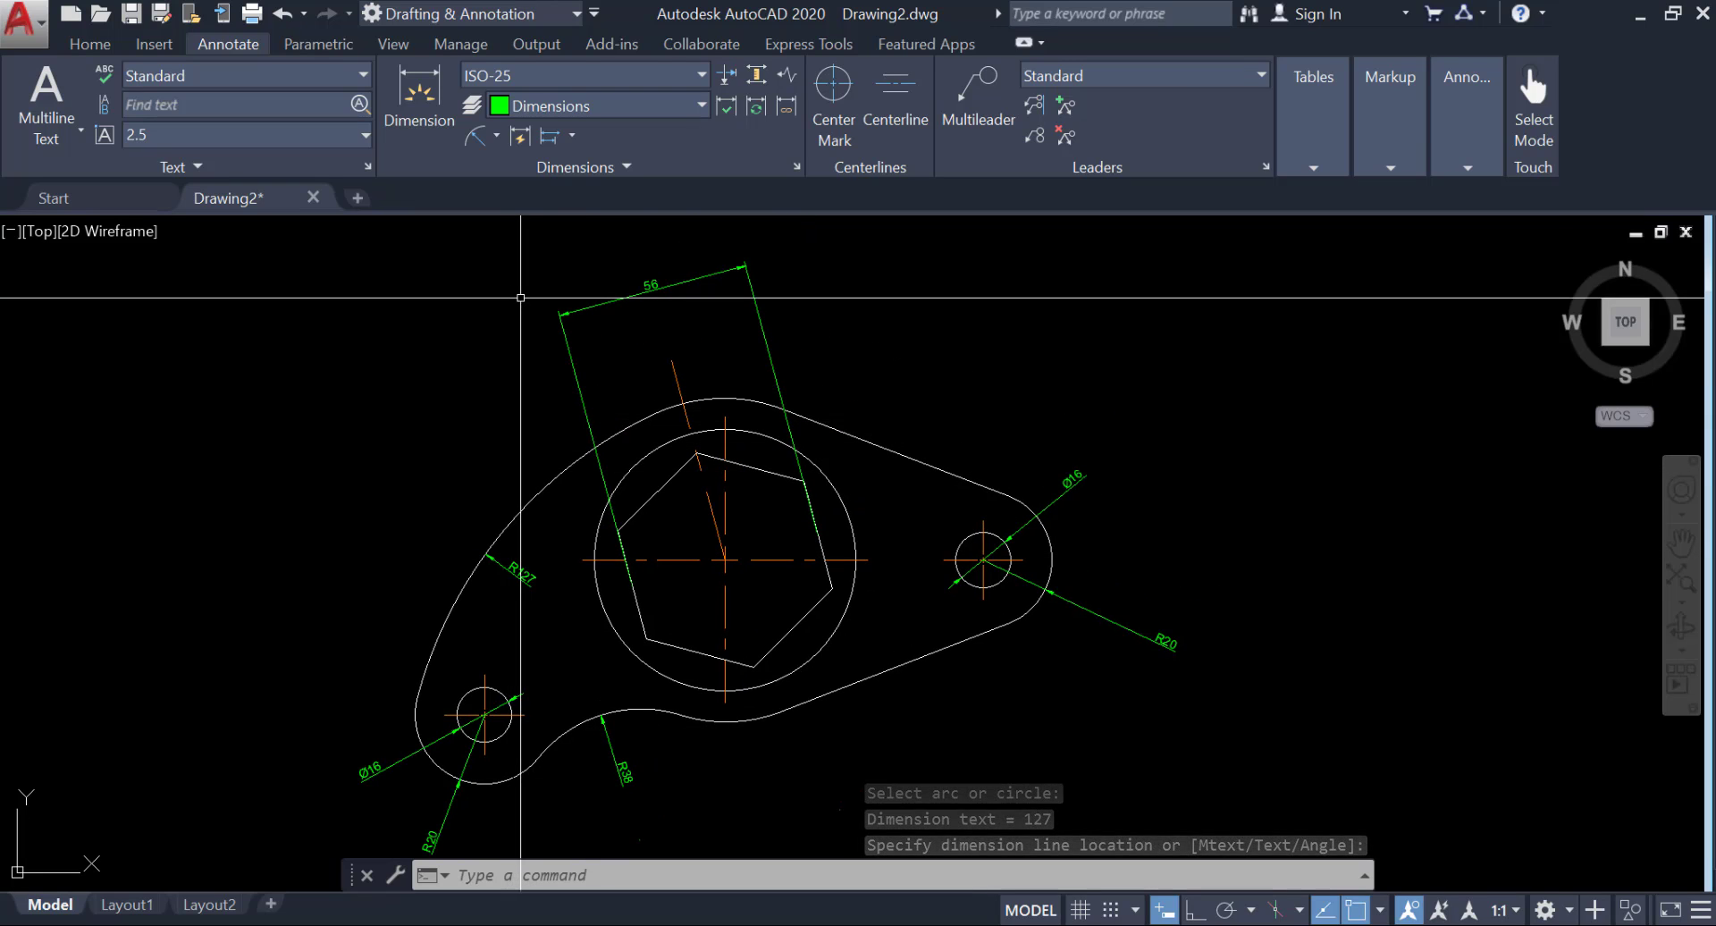
Add a diameter dimension to the large circle around the hexagon, placing its text outside the outline at the upper right.
click(496, 140)
click(432, 435)
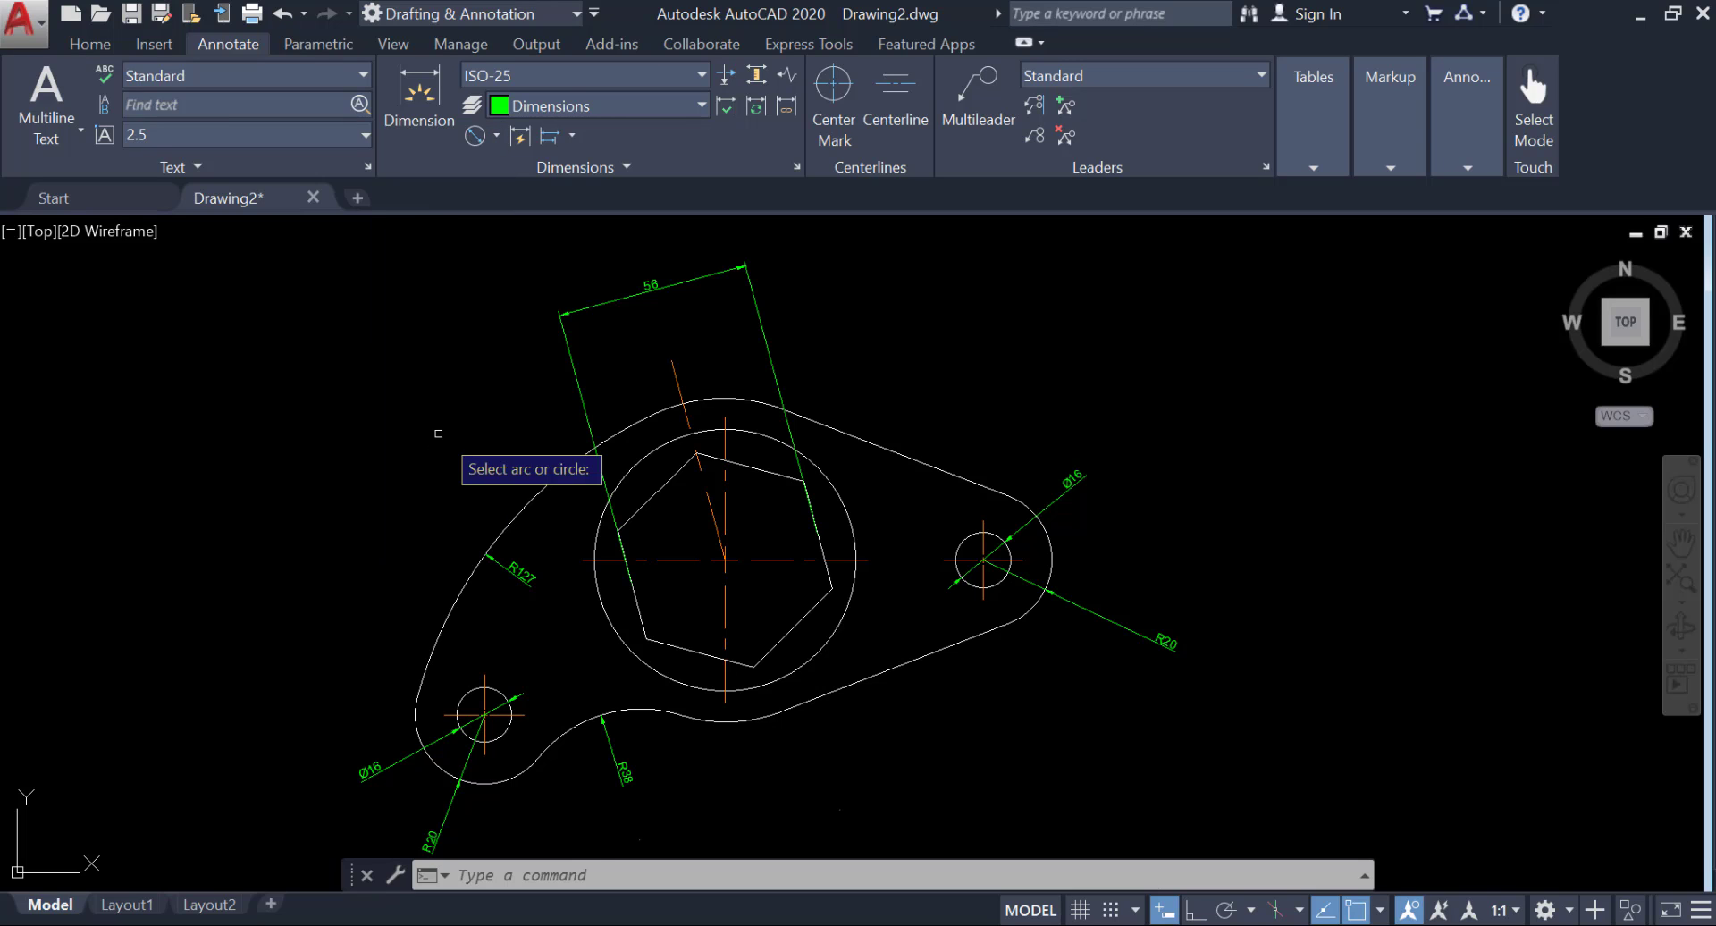
click(845, 503)
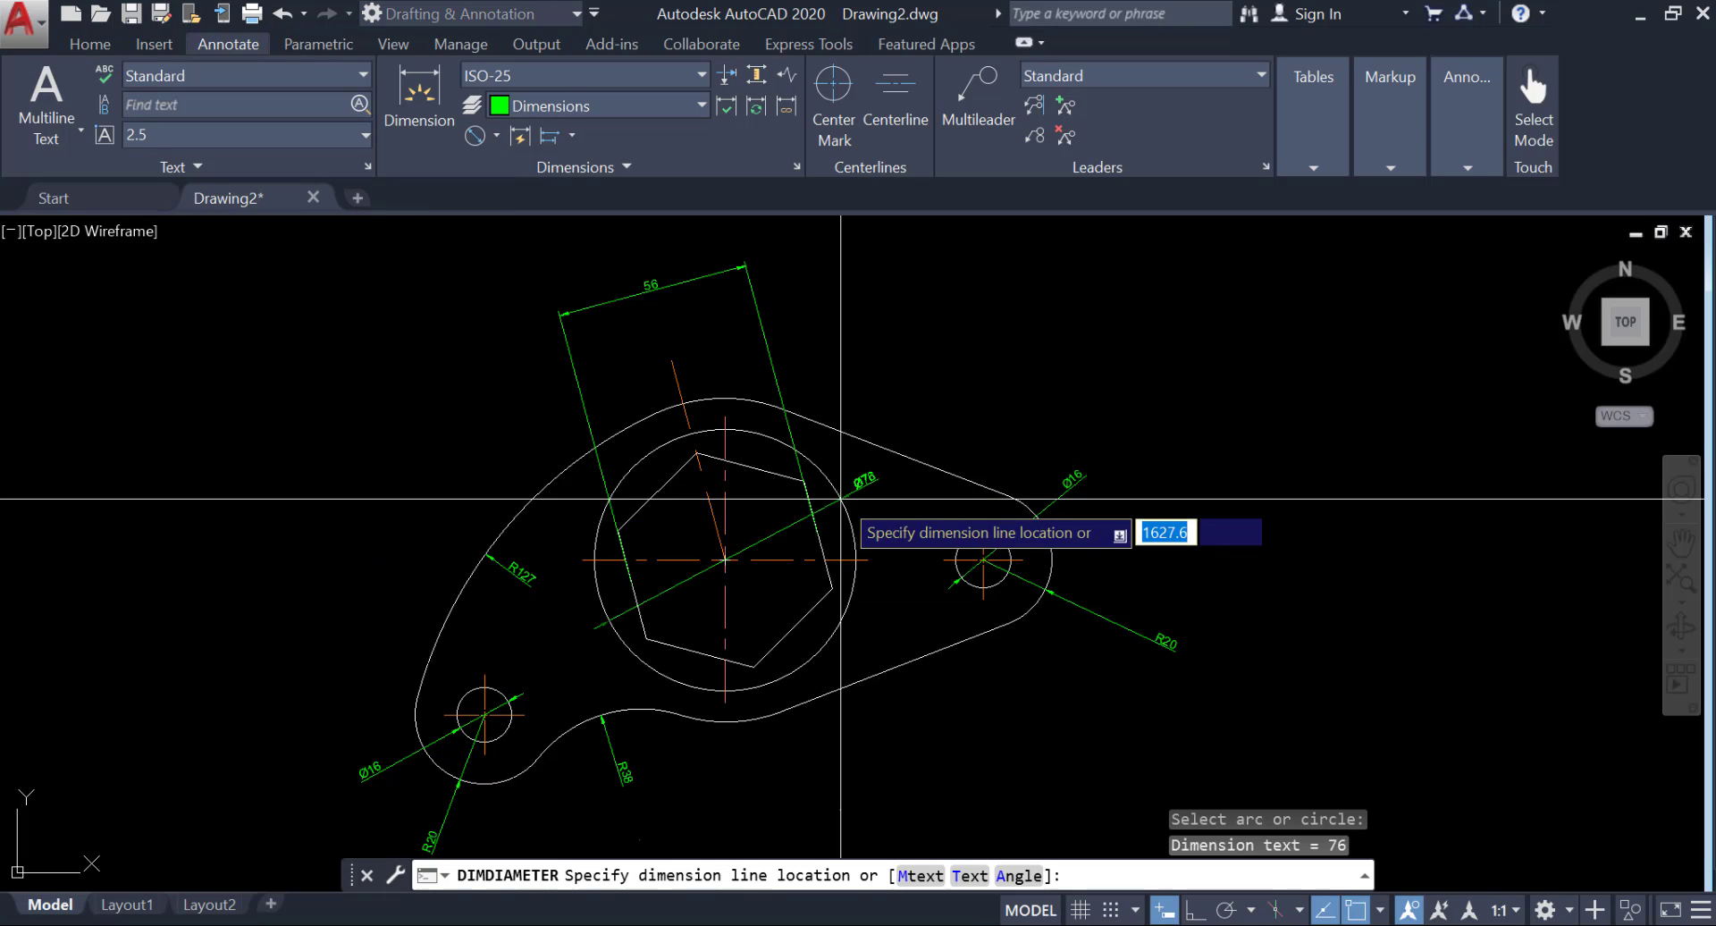
click(868, 379)
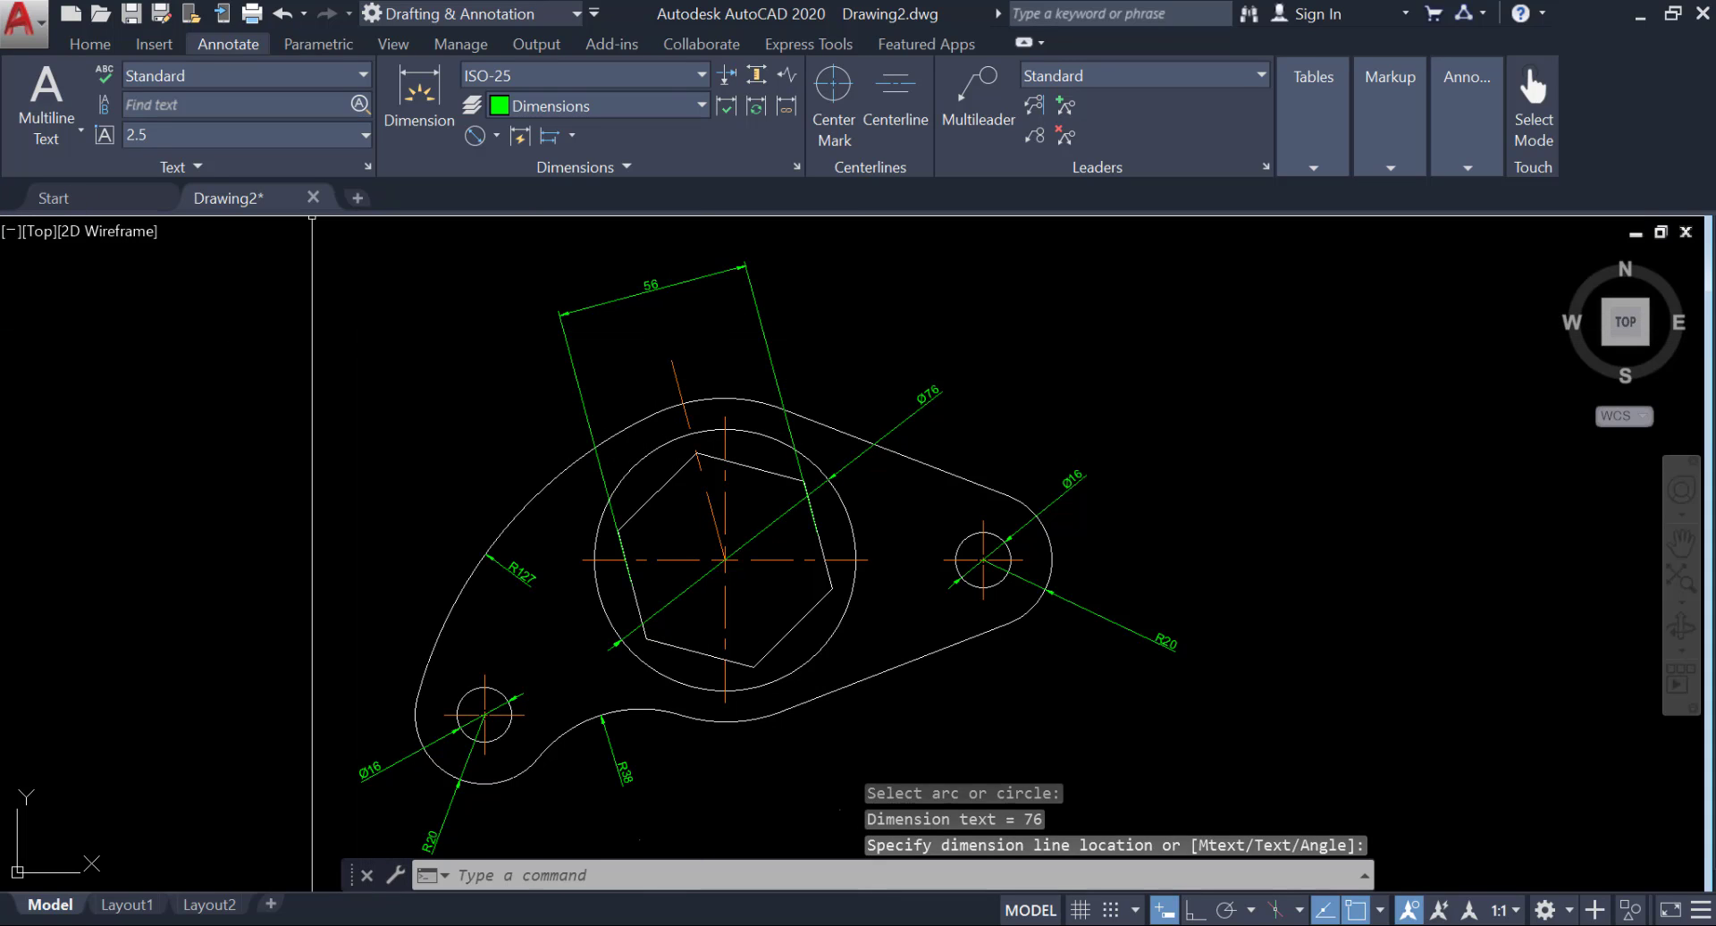
Add a radius dimension to the plate's top arc, placing its text above the outline between the hexagon dimension's extension lines.
click(497, 136)
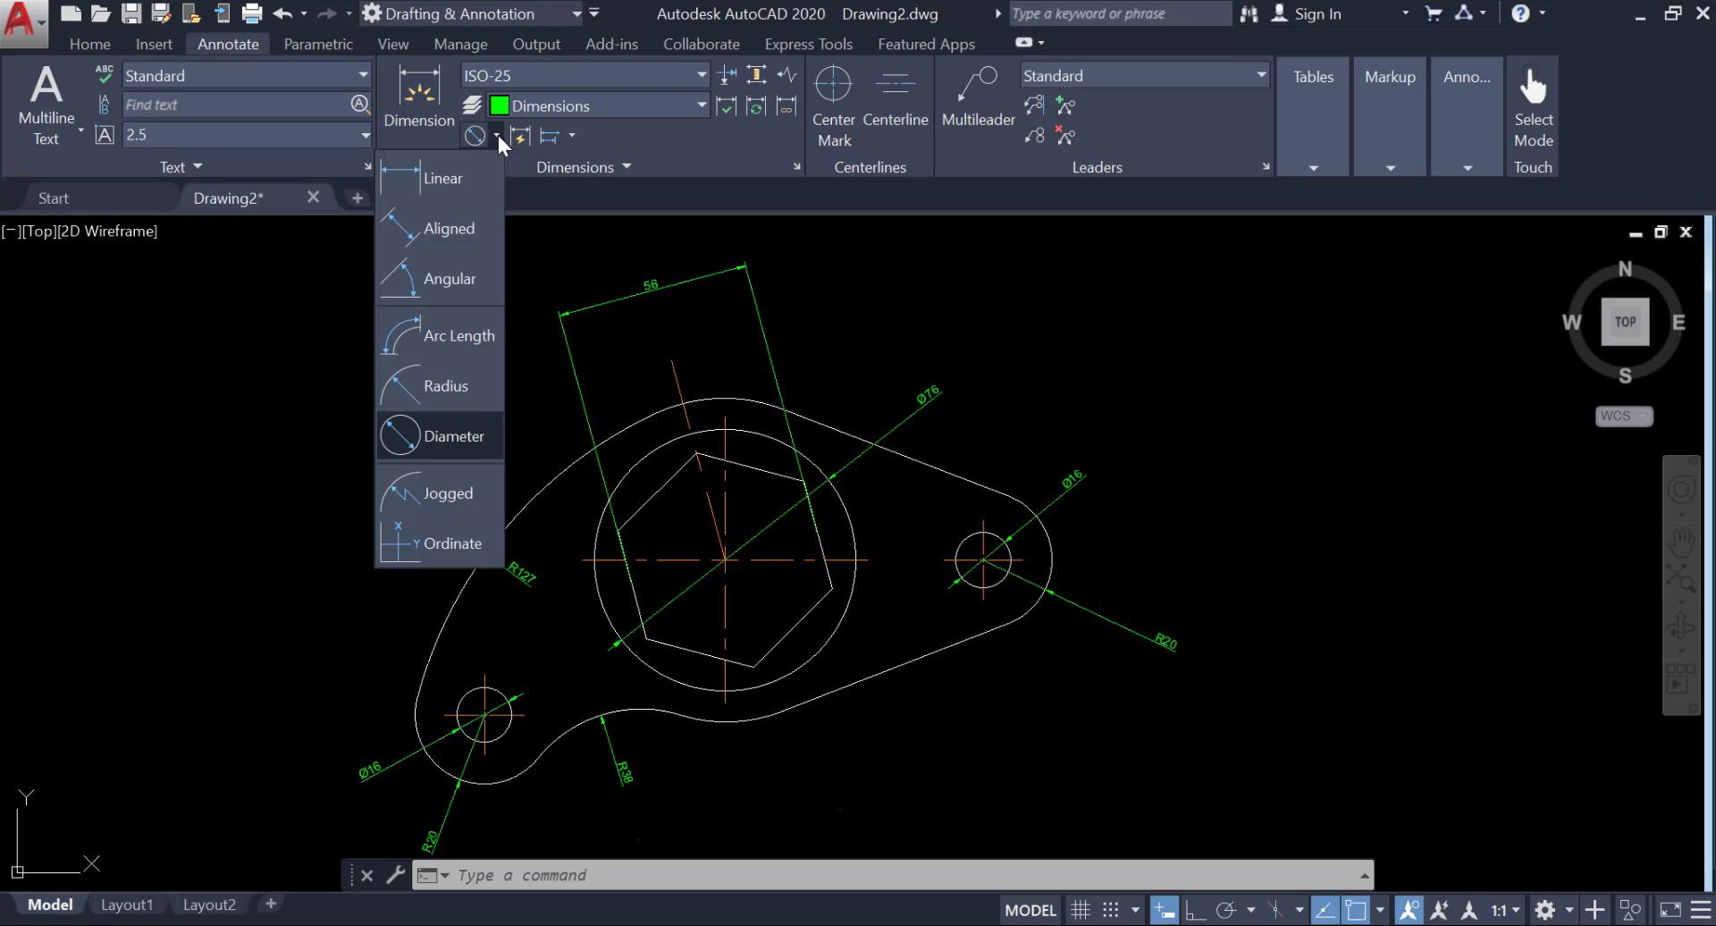
click(436, 394)
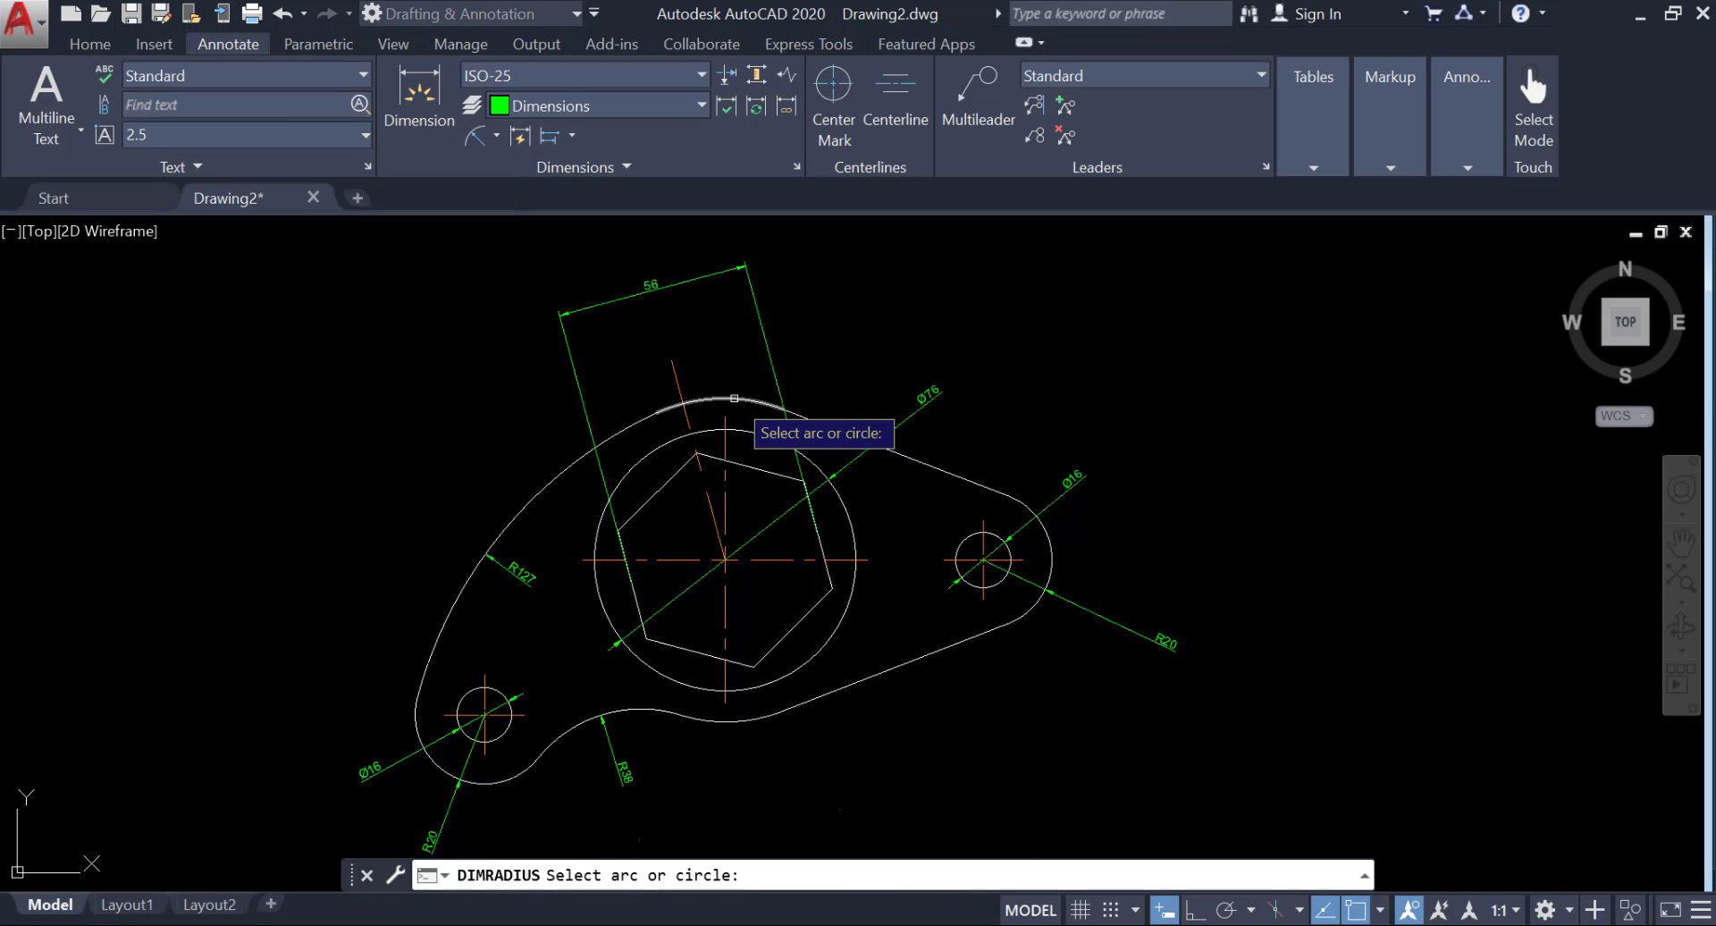
click(734, 398)
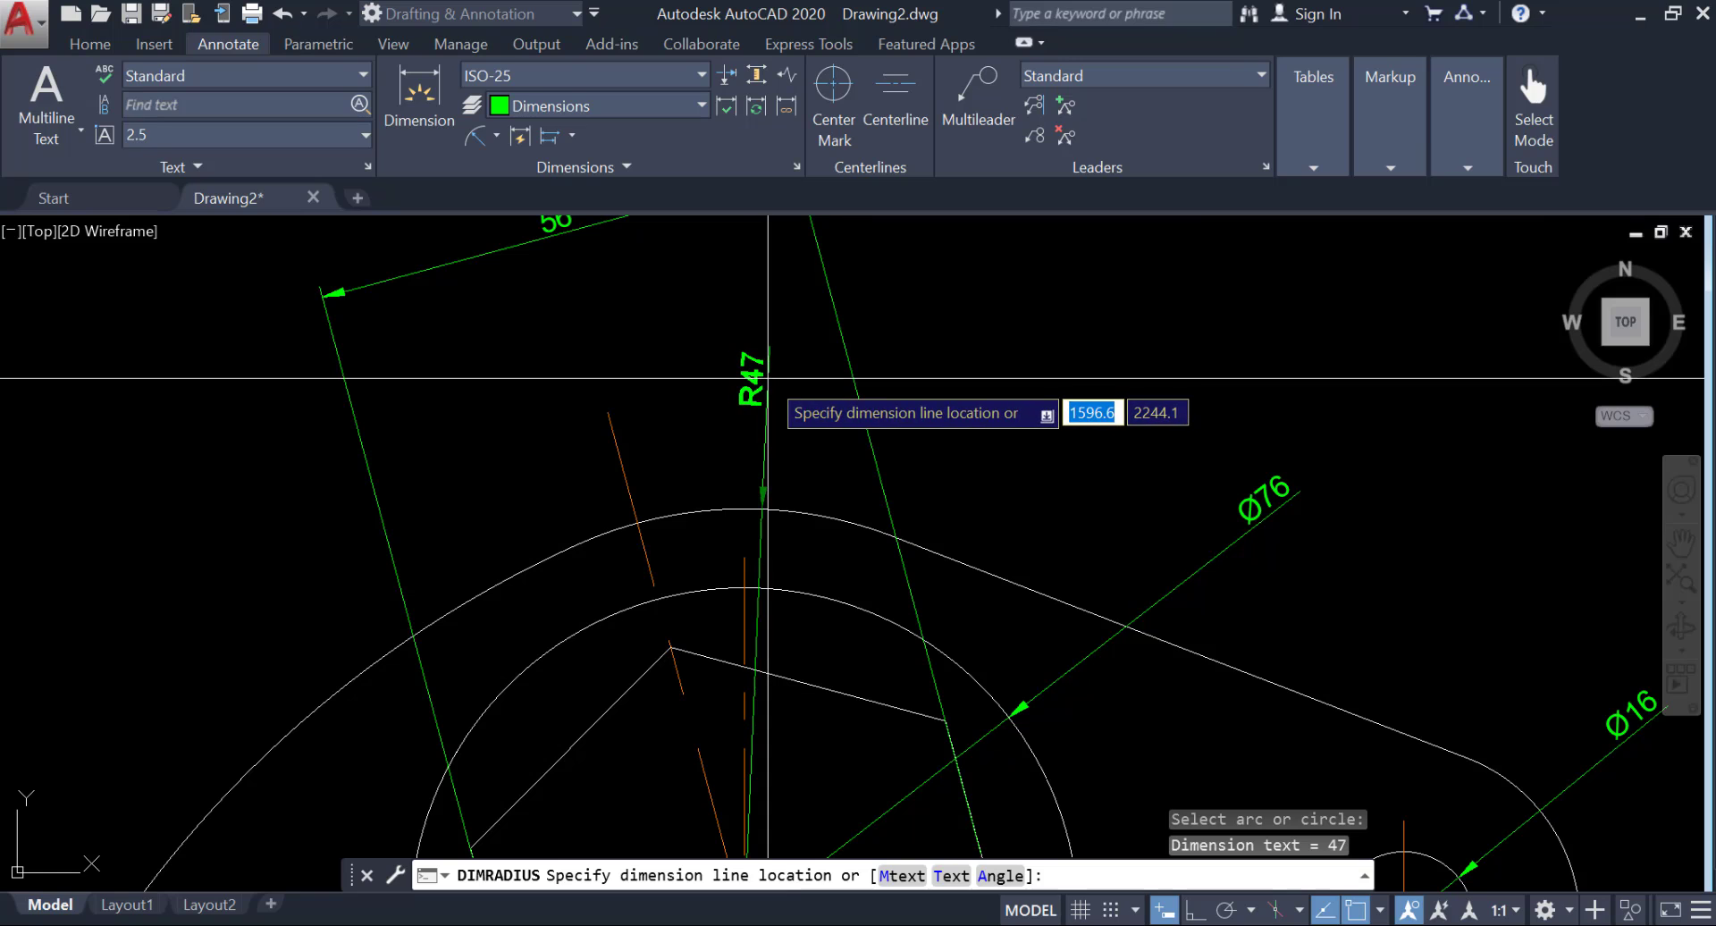
scroll(768, 379, down, 6)
click(783, 395)
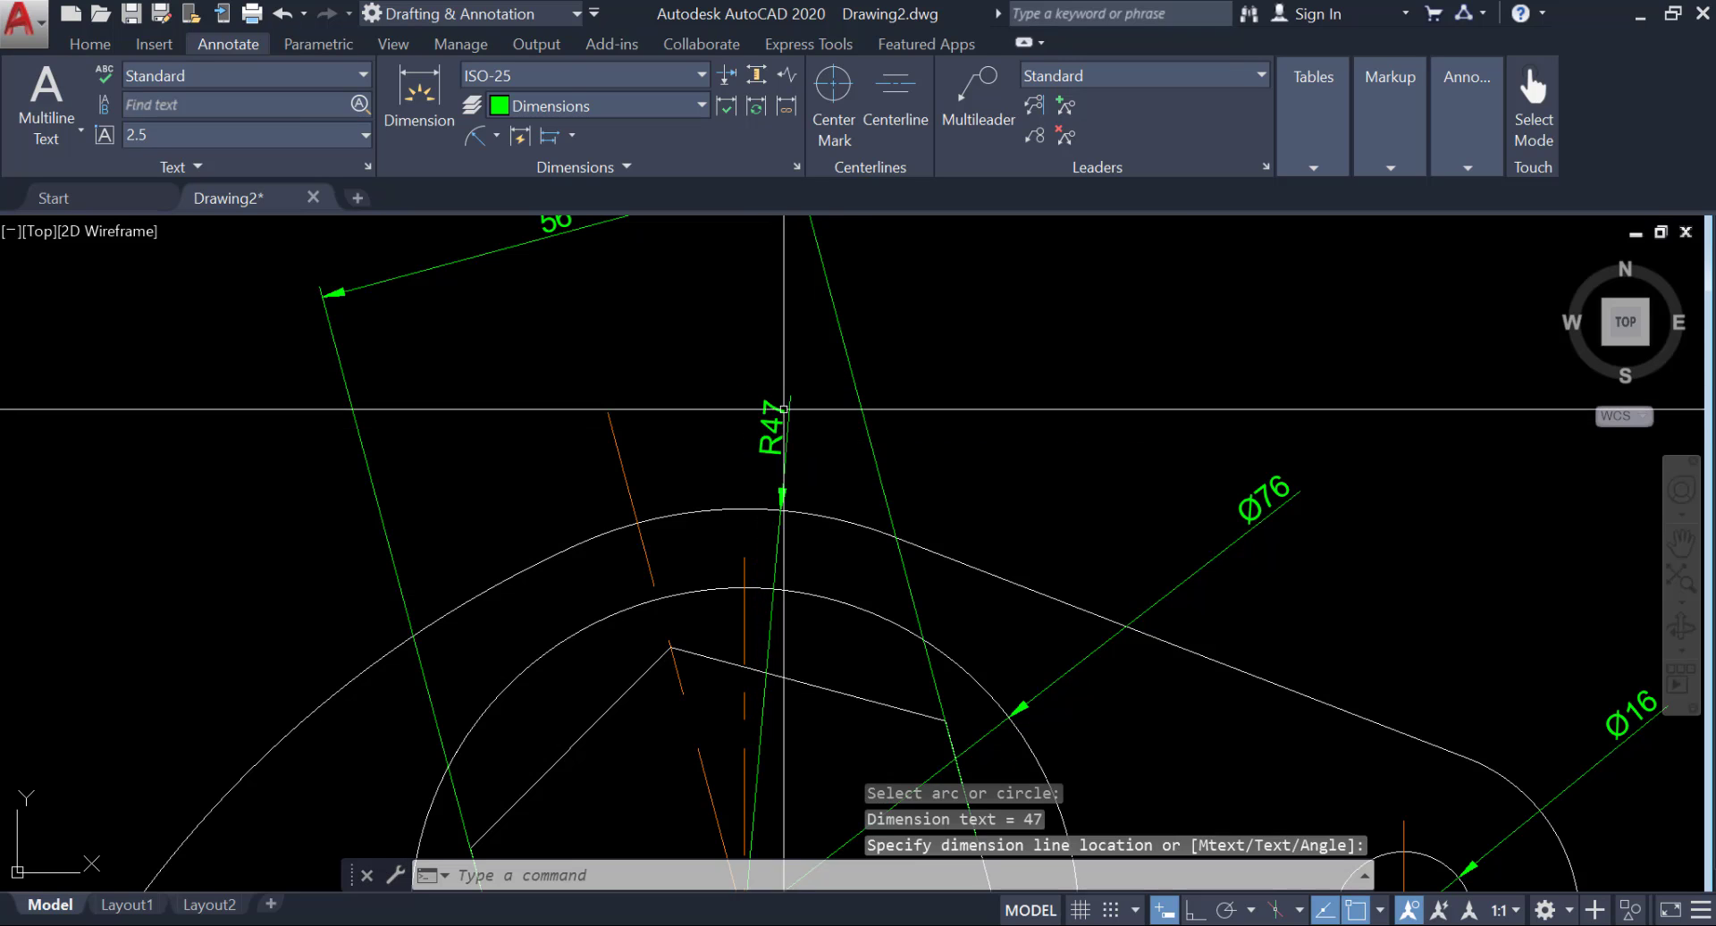
middle_drag(879, 530, 768, 427)
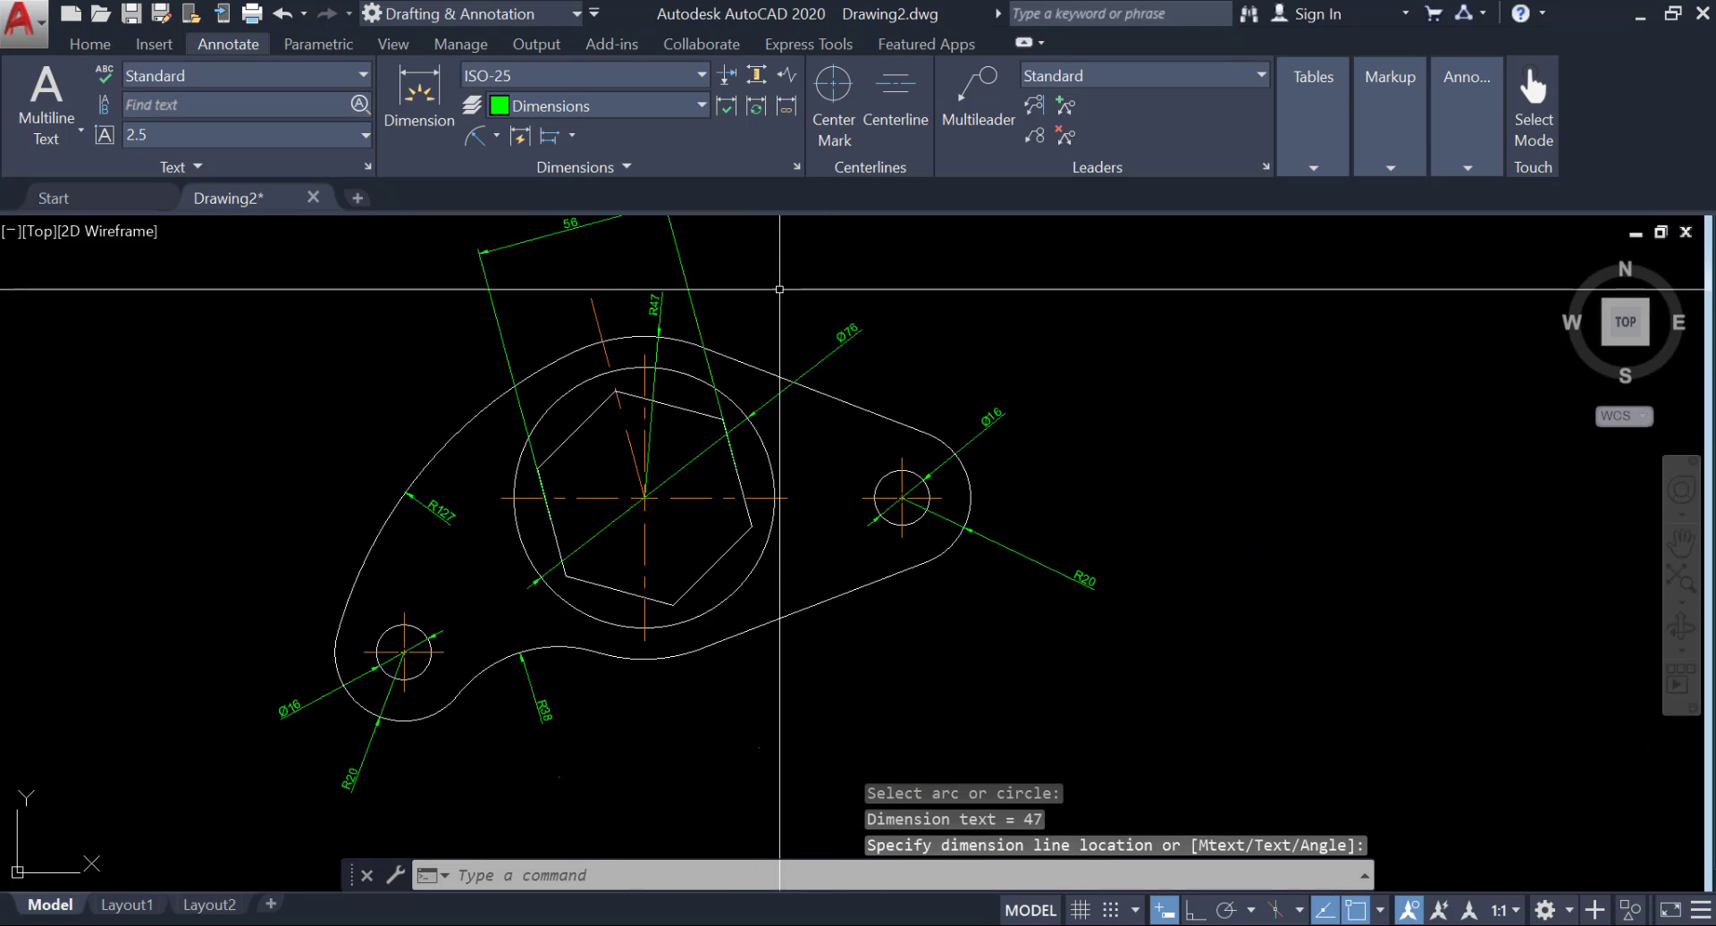
Add a vertical linear dimension between the centres of the large circle and the lower-left hole, placed left of the plate.
mouse_move(779, 288)
middle_down()
mouse_move(701, 362)
mouse_move(743, 322)
middle_up()
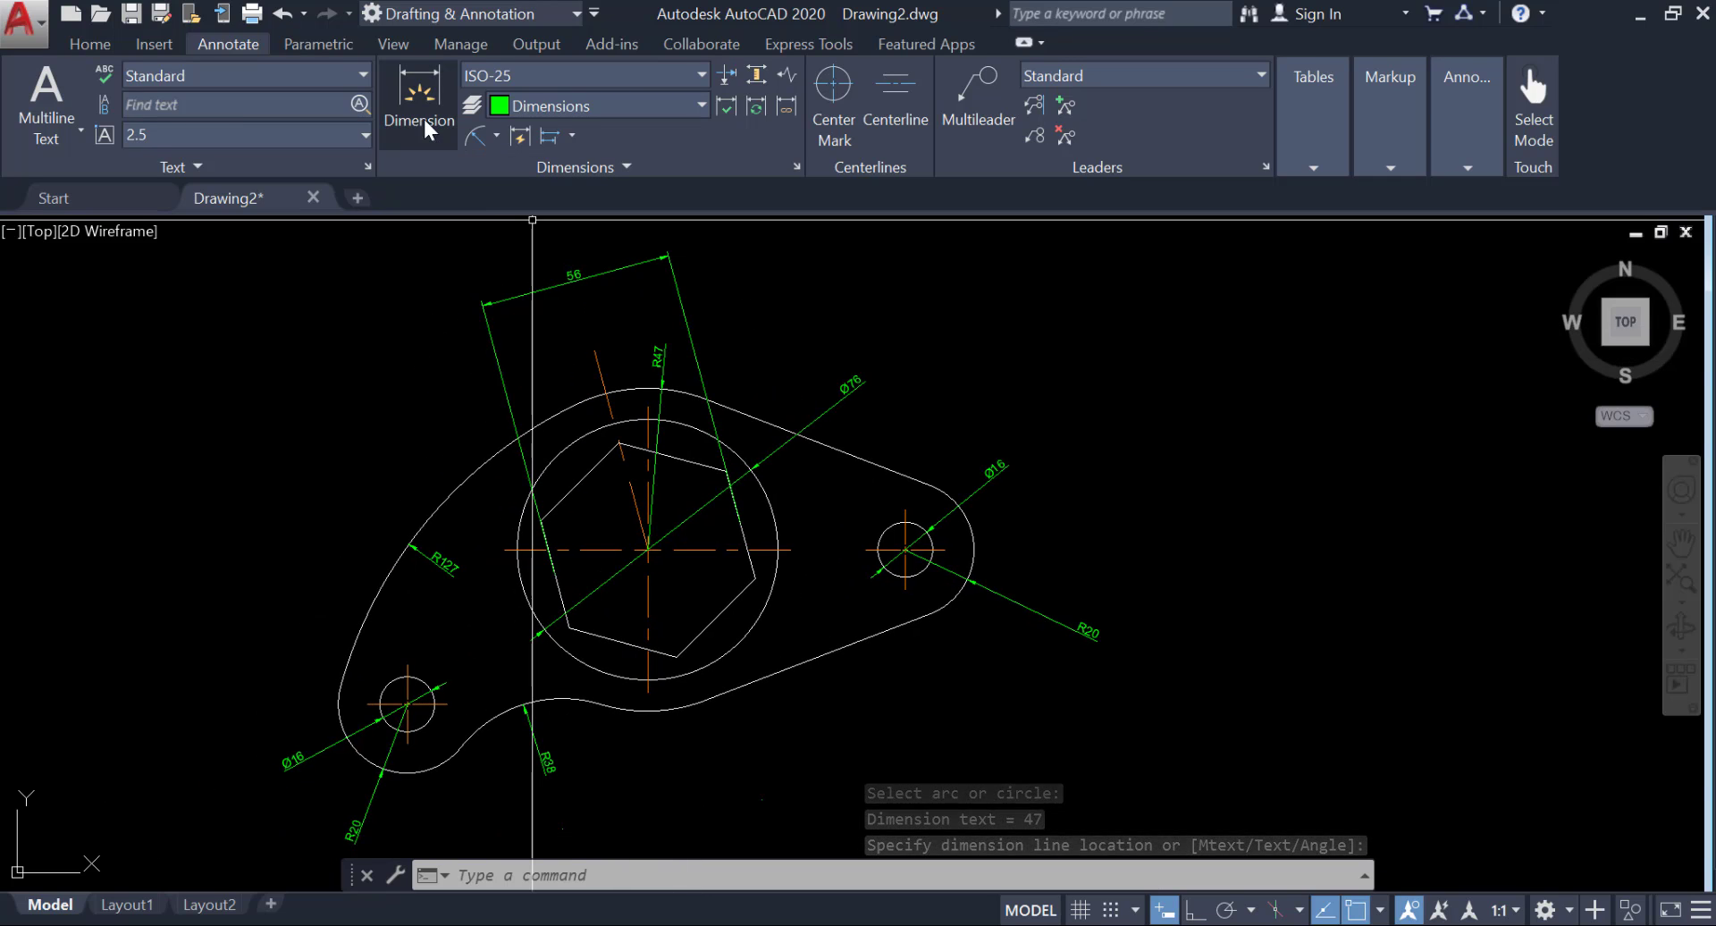
click(498, 137)
click(429, 181)
scroll(657, 535, down, 2)
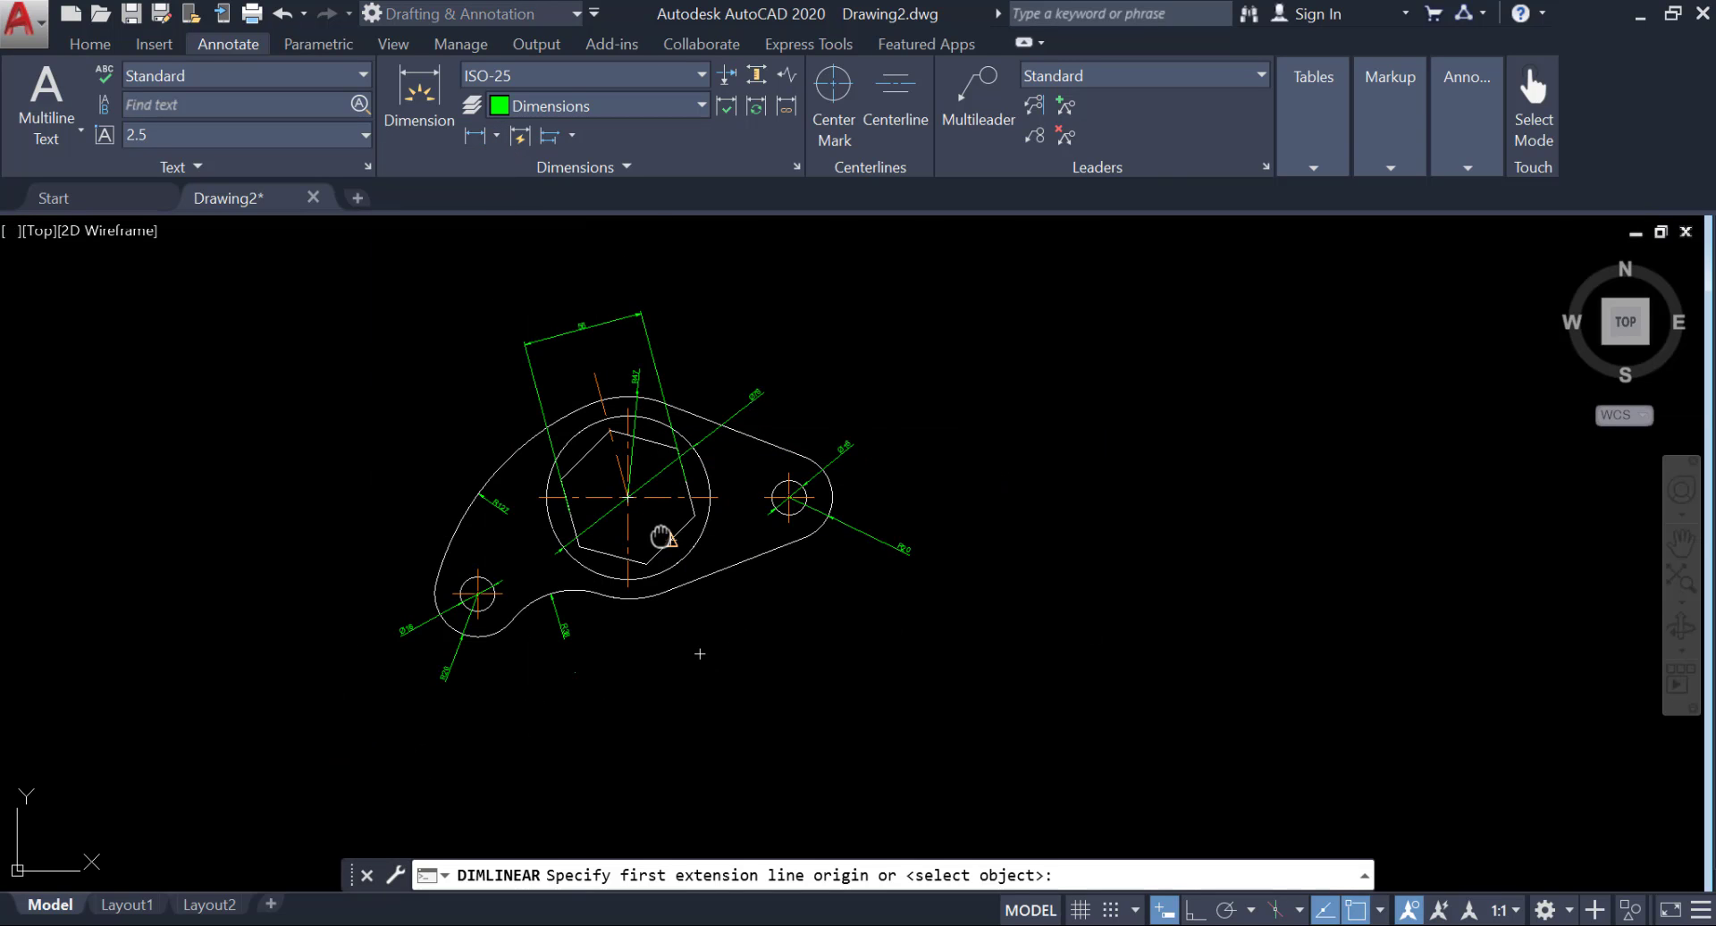
scroll(630, 486, up, 2)
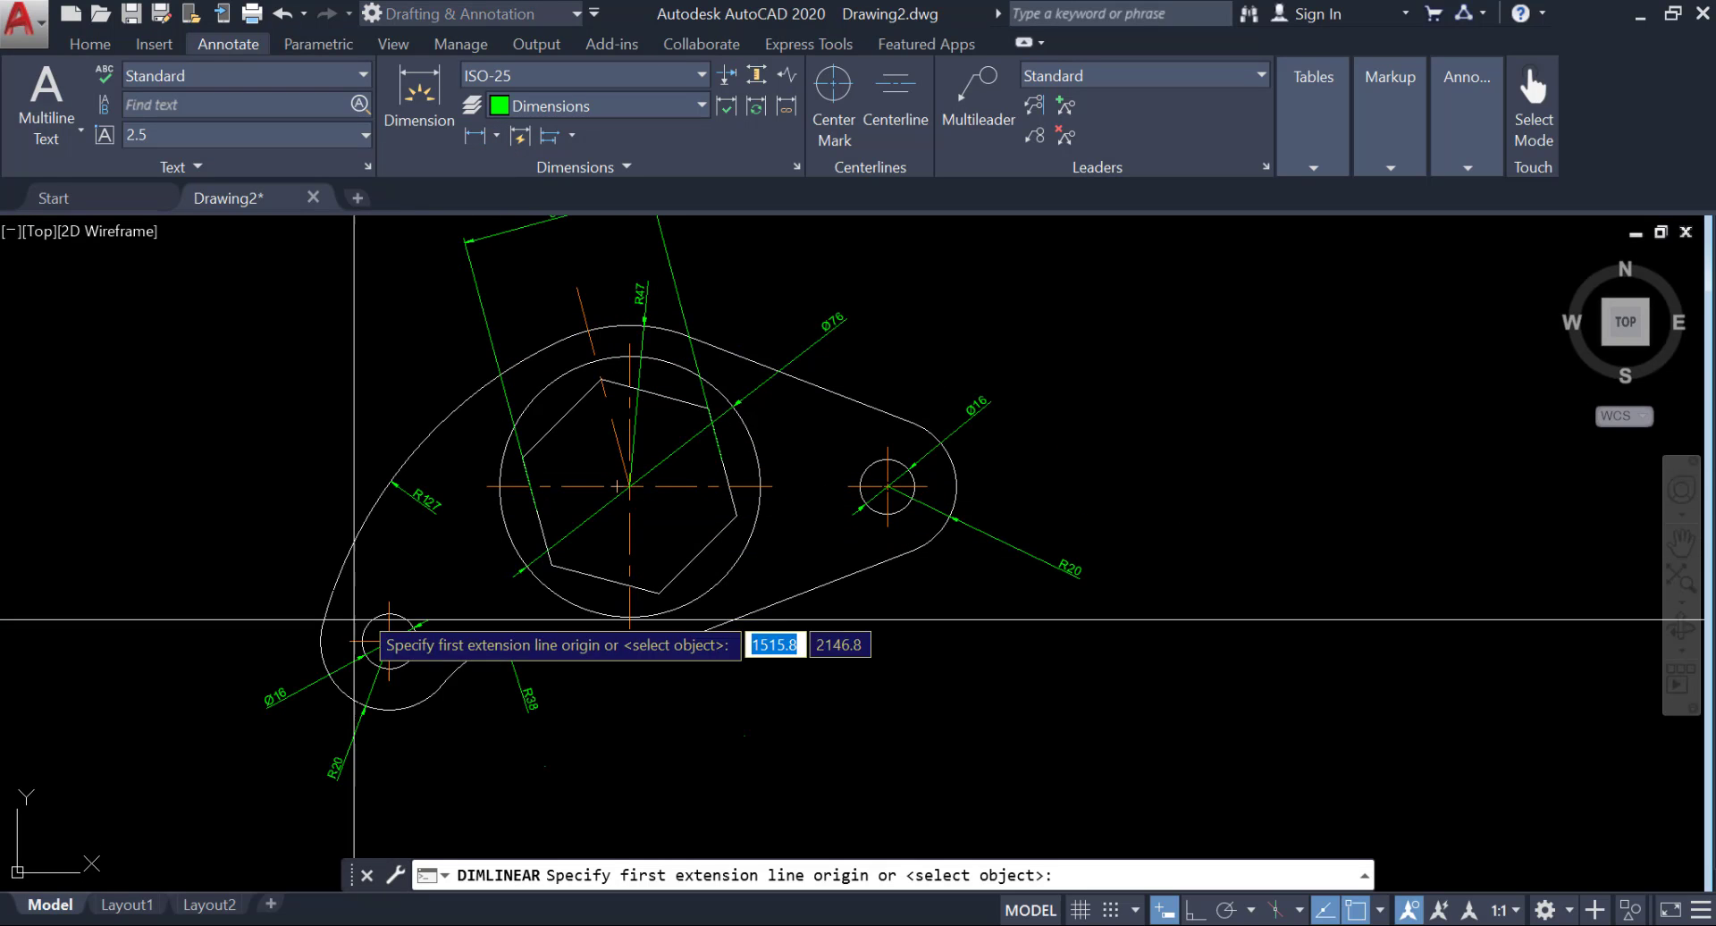
scroll(661, 486, up, 6)
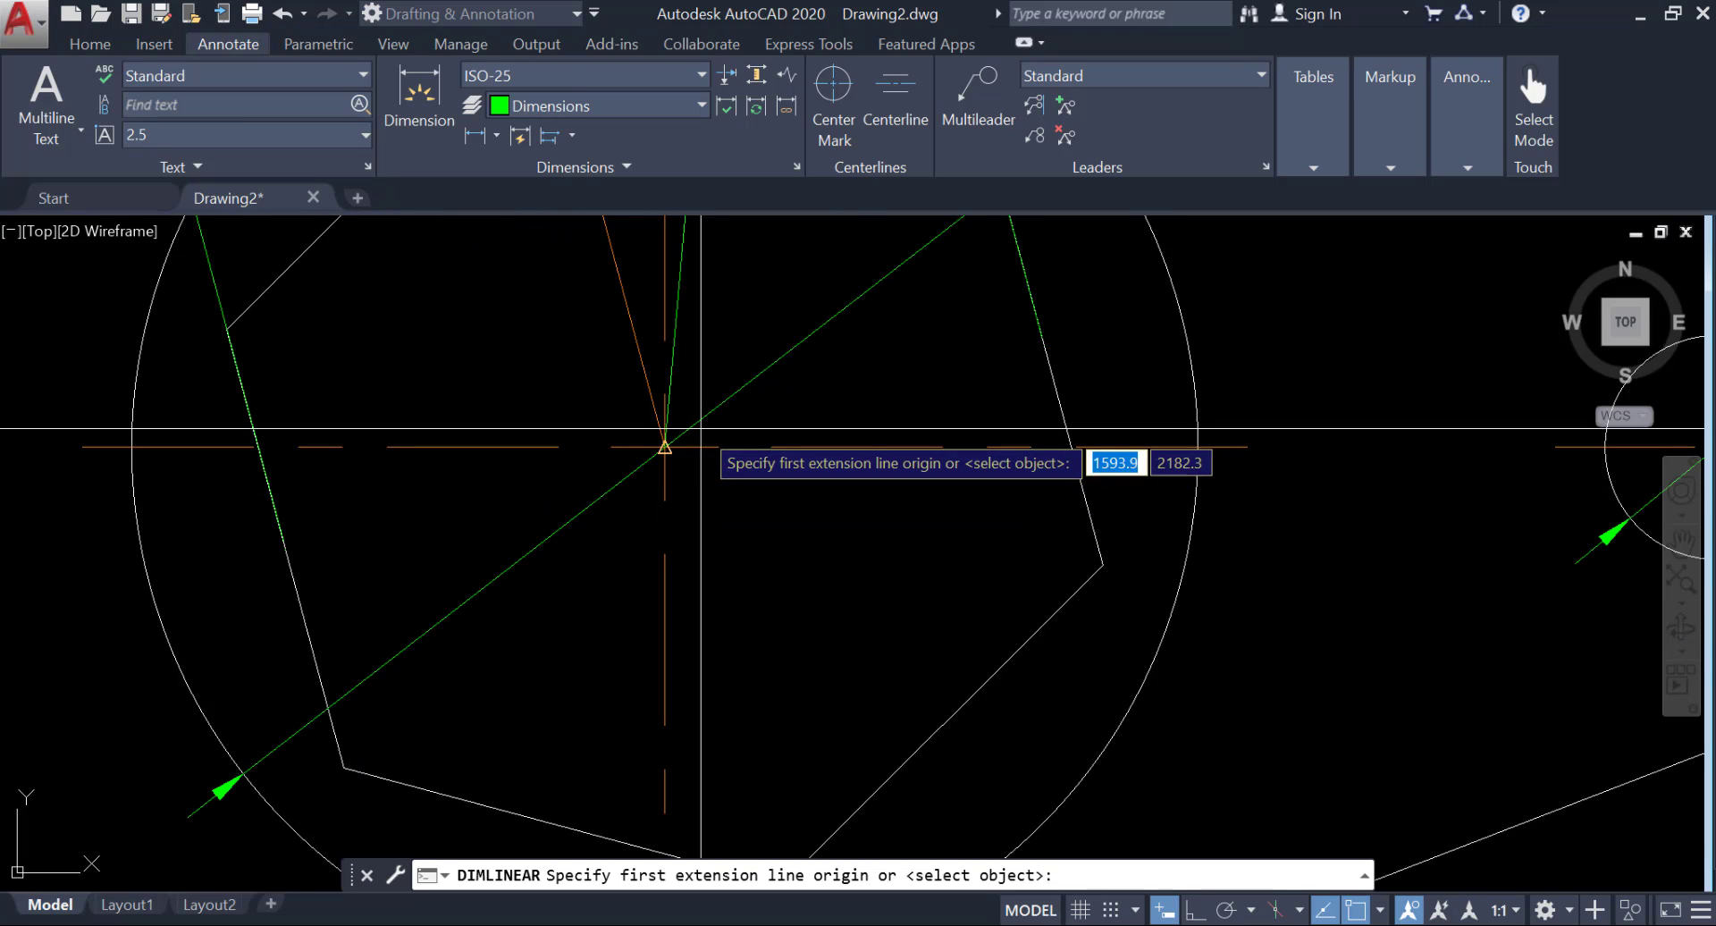
click(1151, 358)
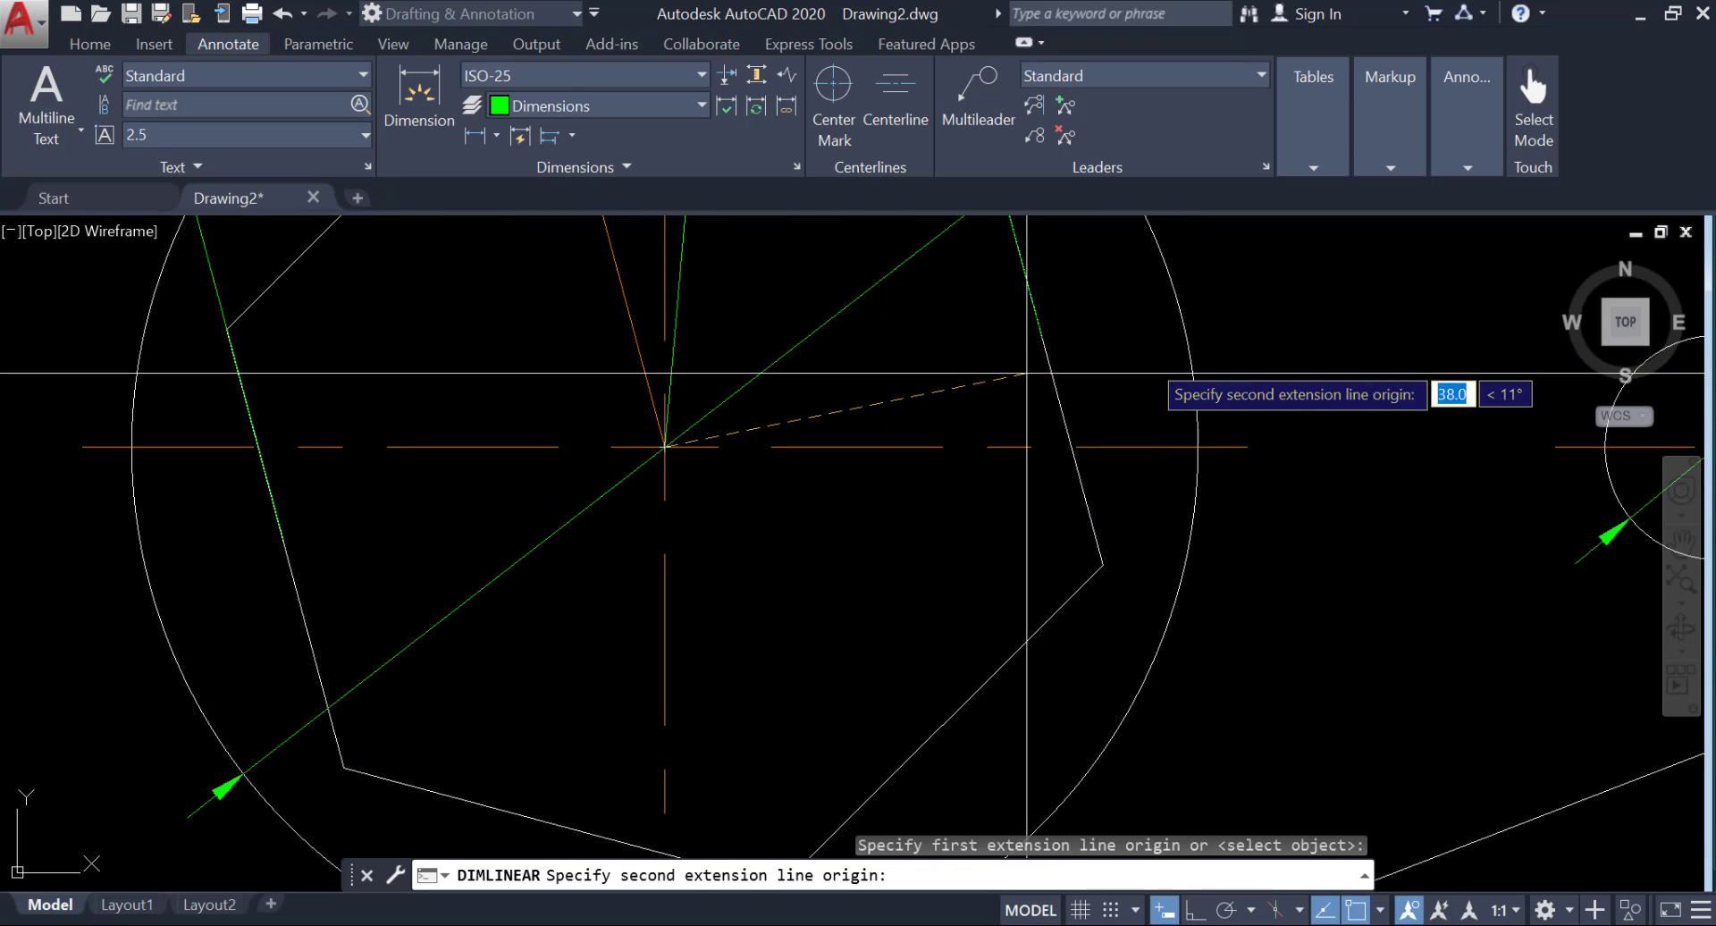
scroll(433, 516, down, 3)
mouse_move(433, 517)
middle_down()
mouse_move(510, 601)
mouse_move(665, 518)
middle_up()
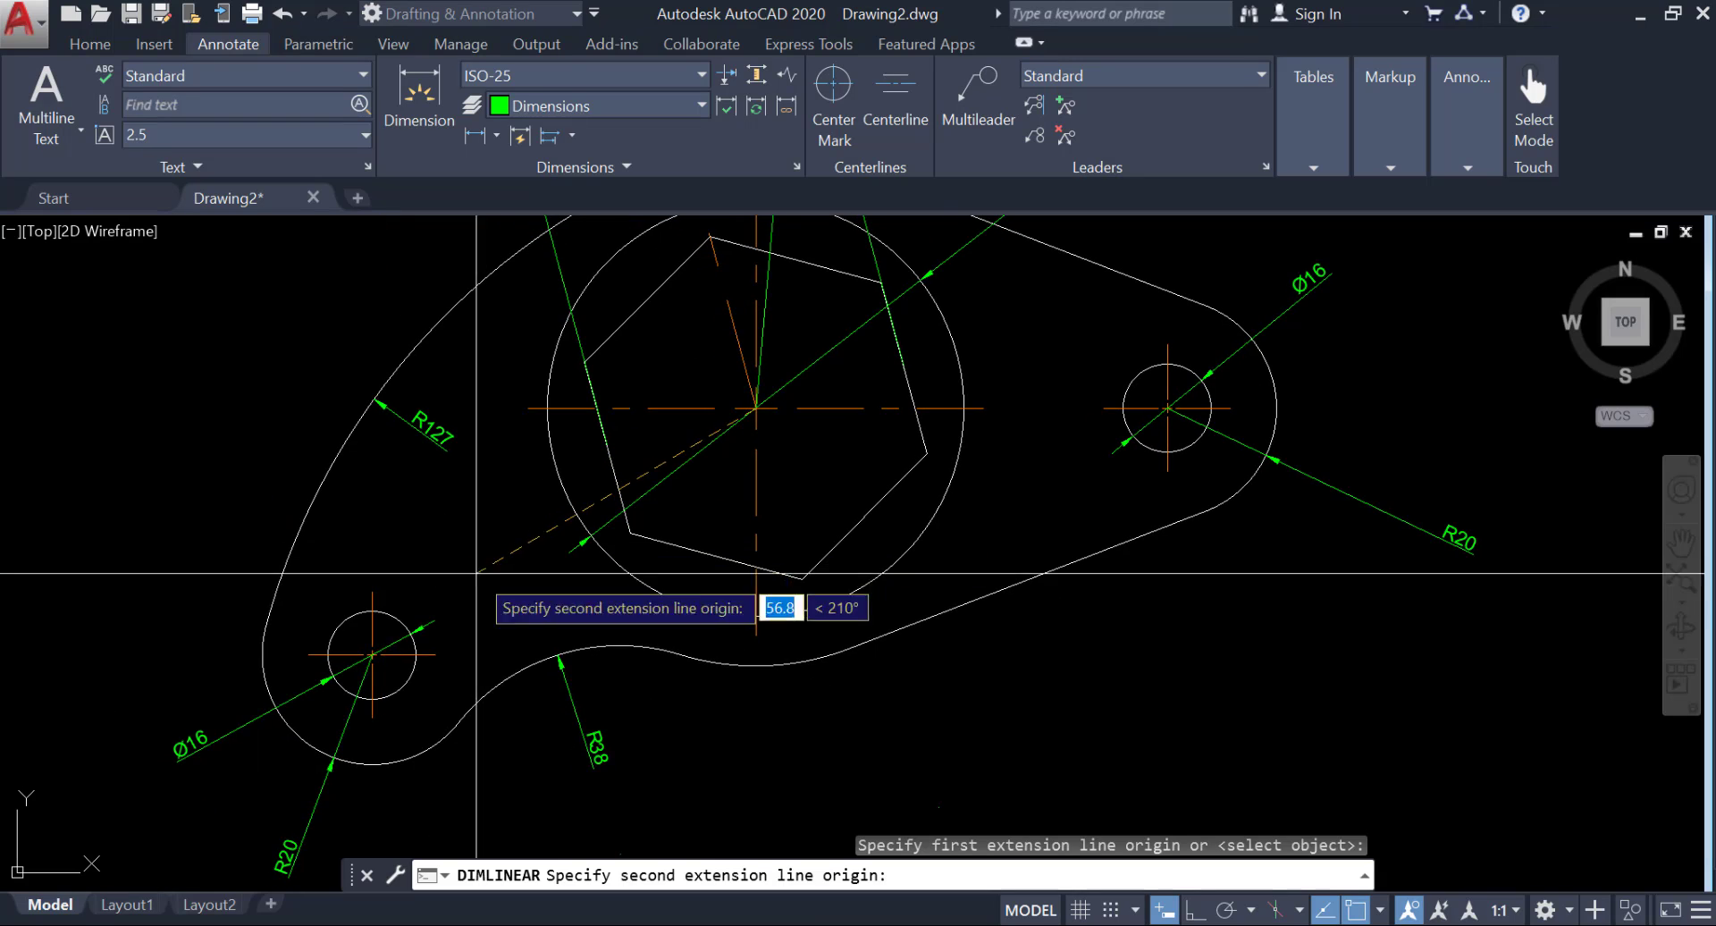
click(328, 631)
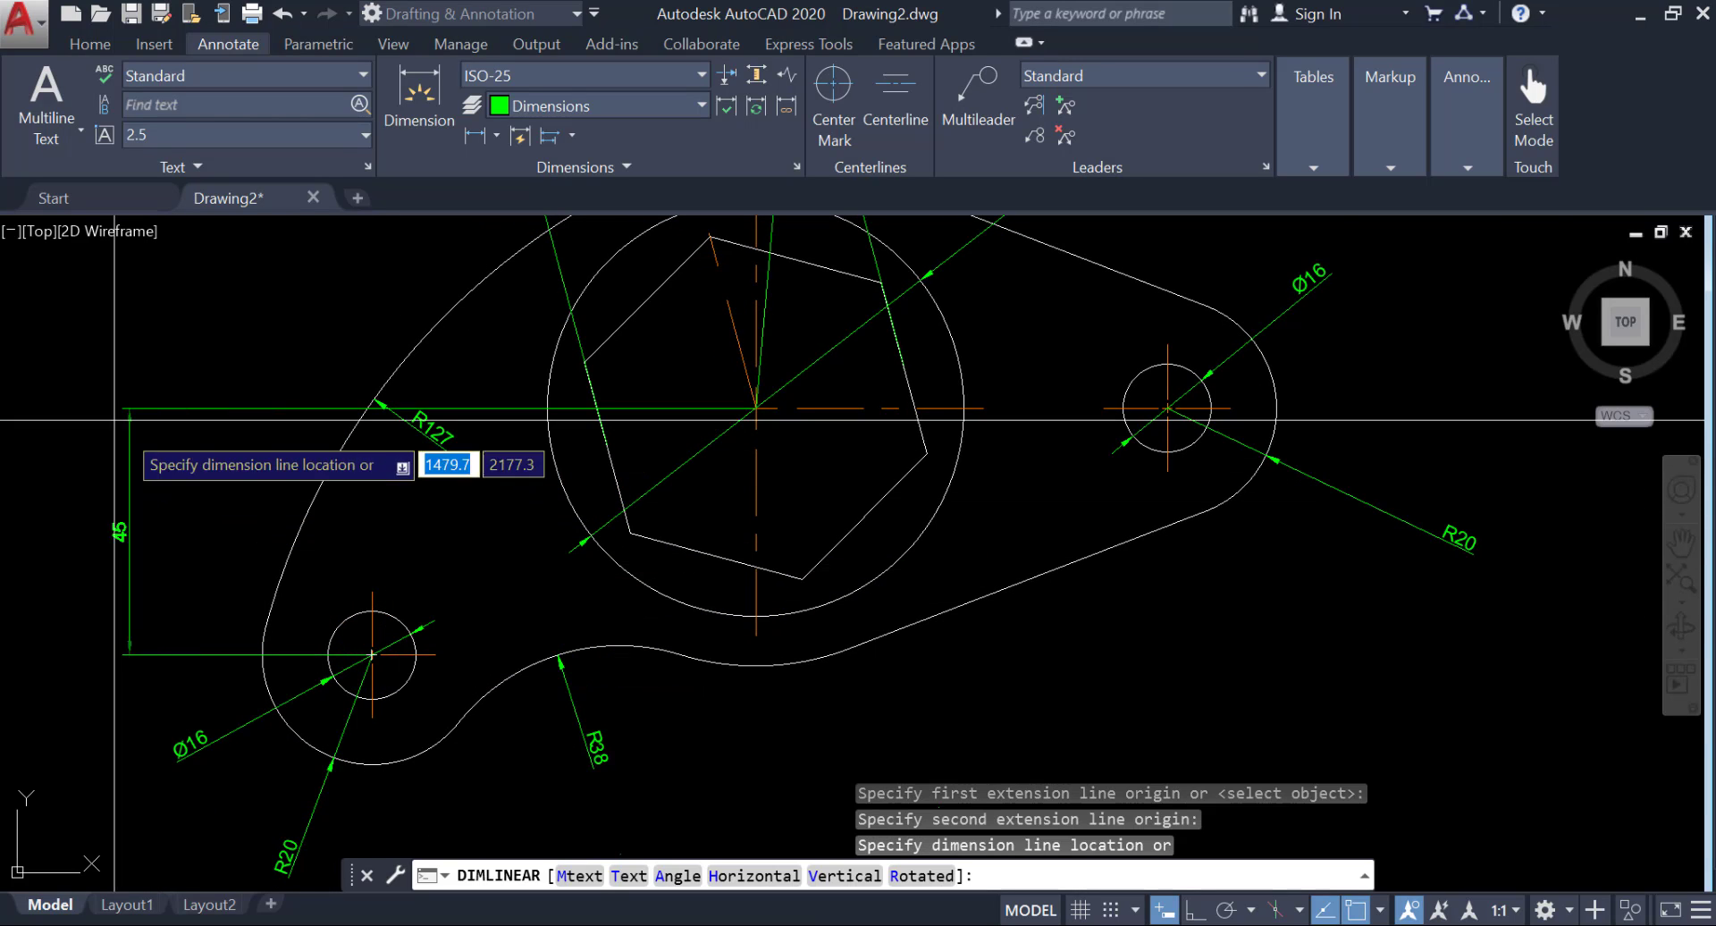
middle_drag(67, 443, 273, 495)
scroll(239, 523, down, 2)
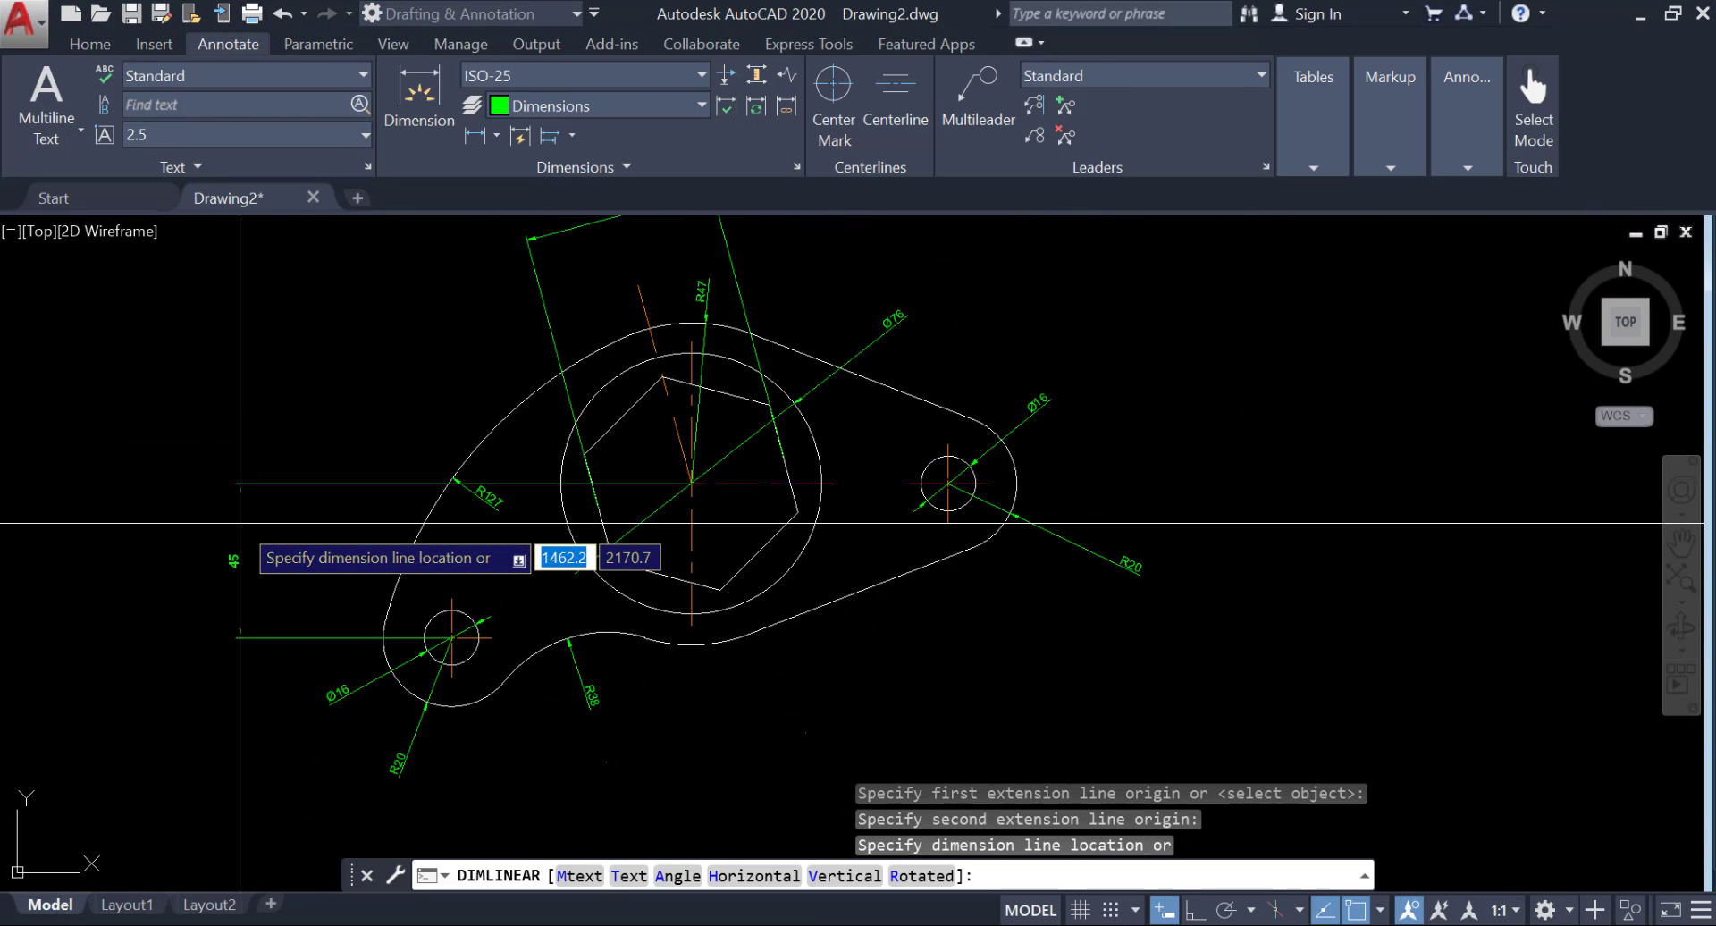
click(262, 556)
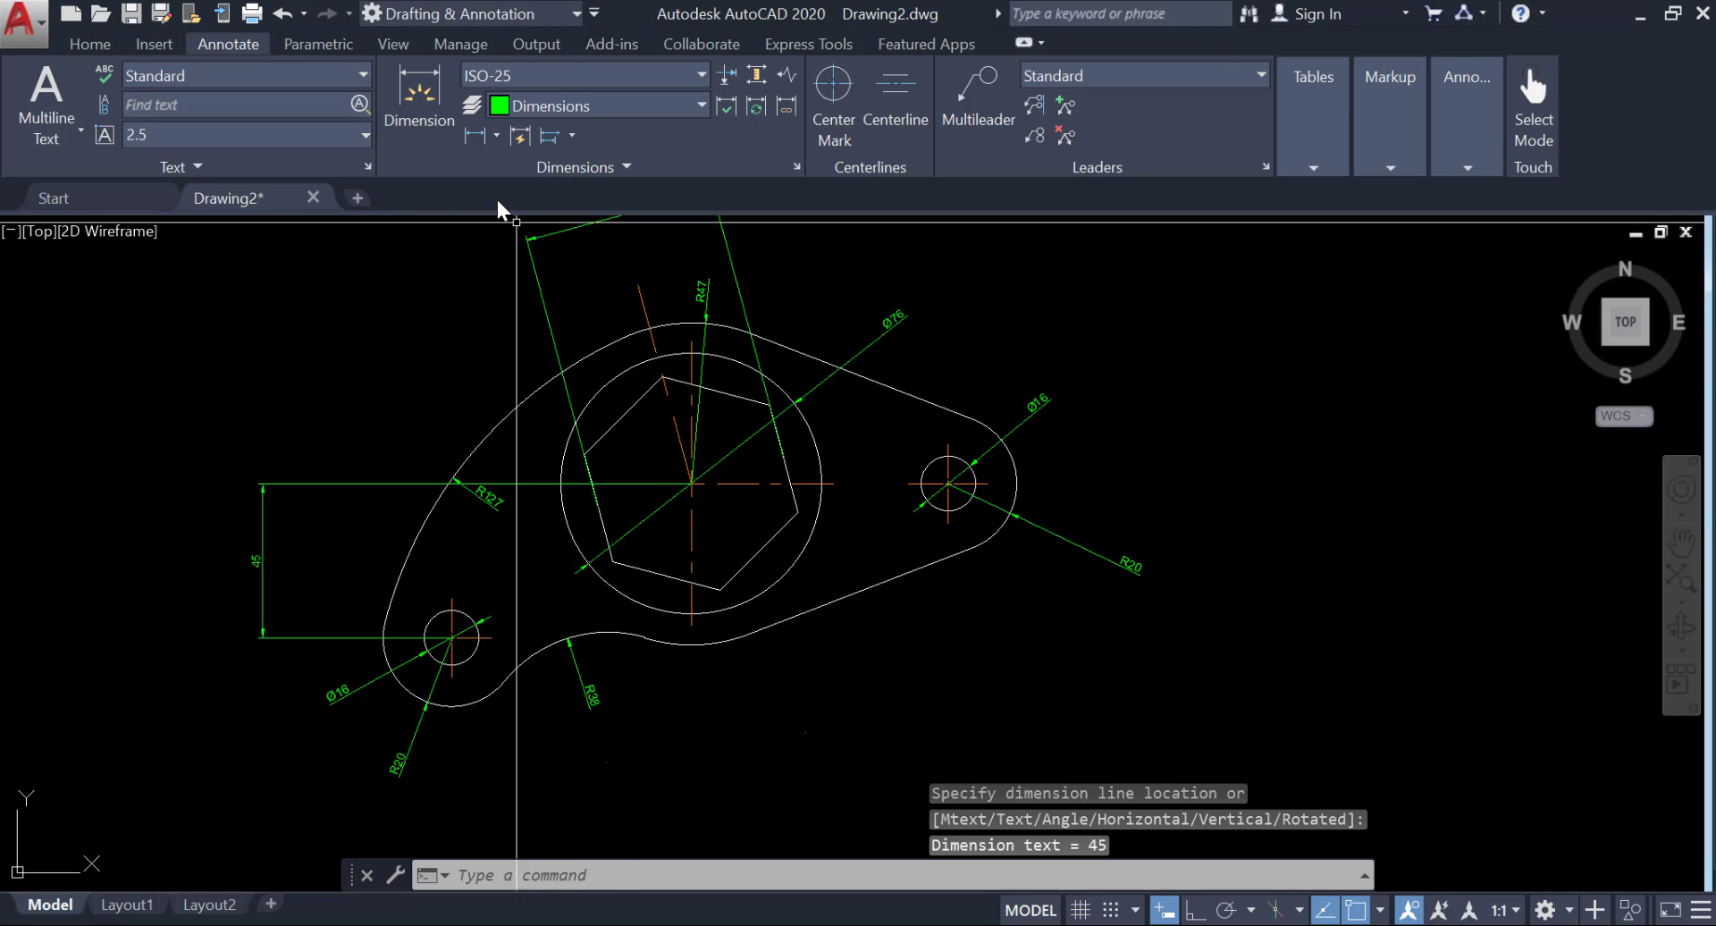
Add a horizontal linear dimension between the centres of the lower-left hole and the large circle, placing it below the plate.
click(470, 135)
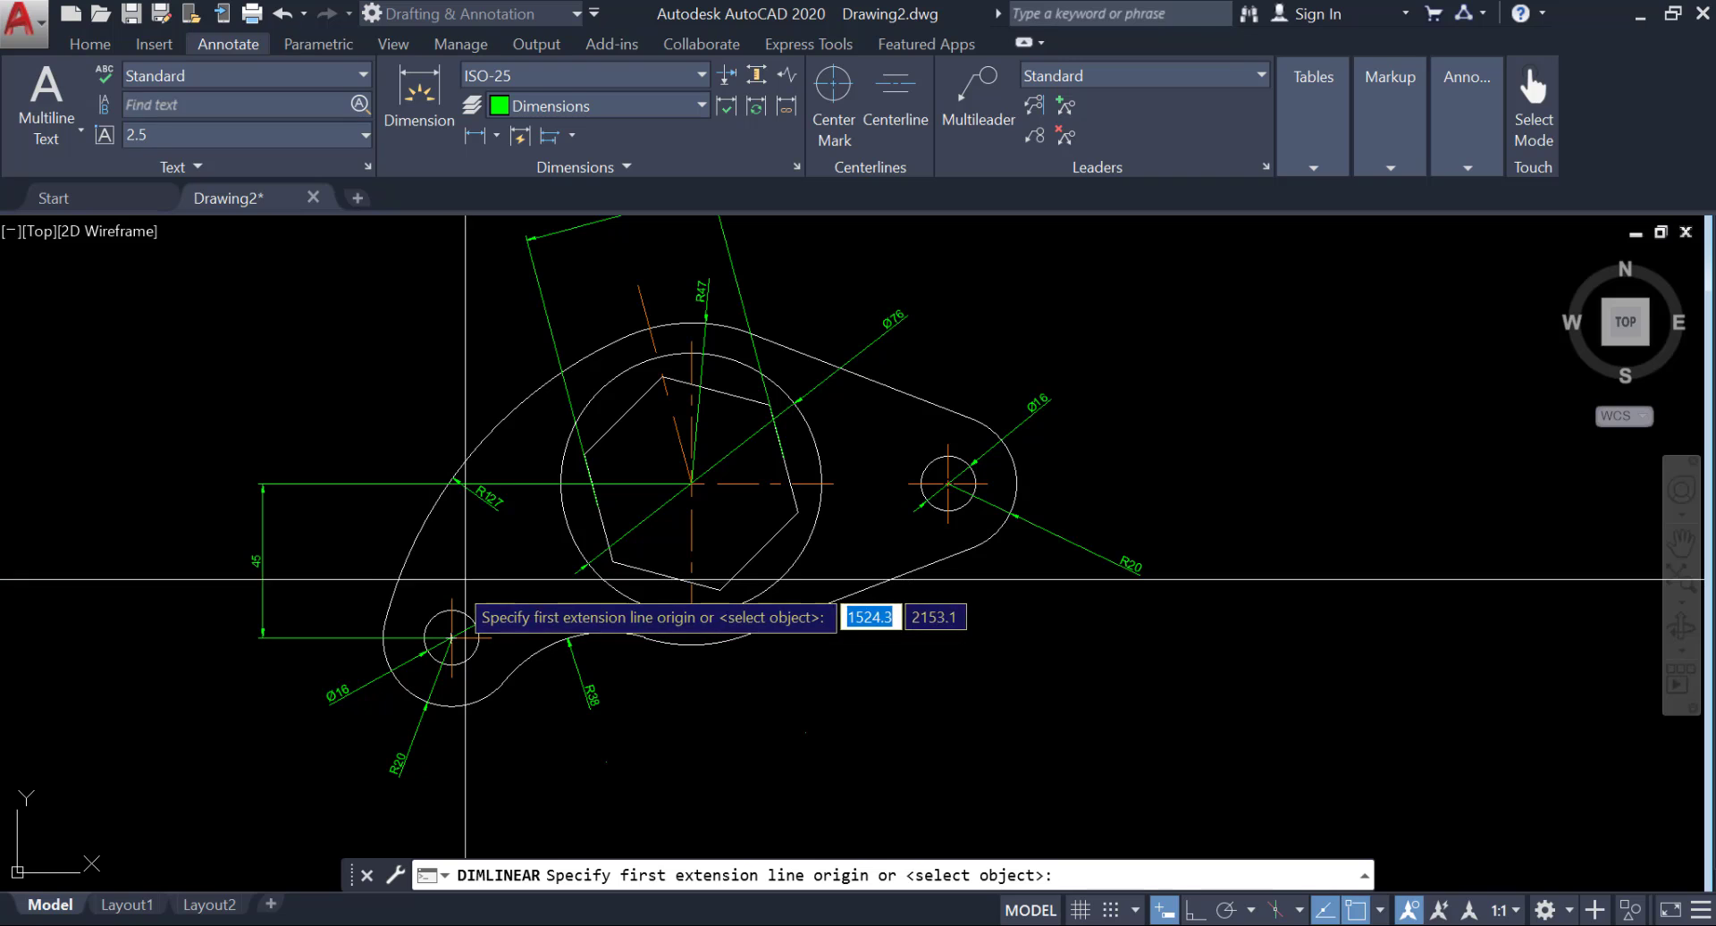
scroll(438, 650, up, 4)
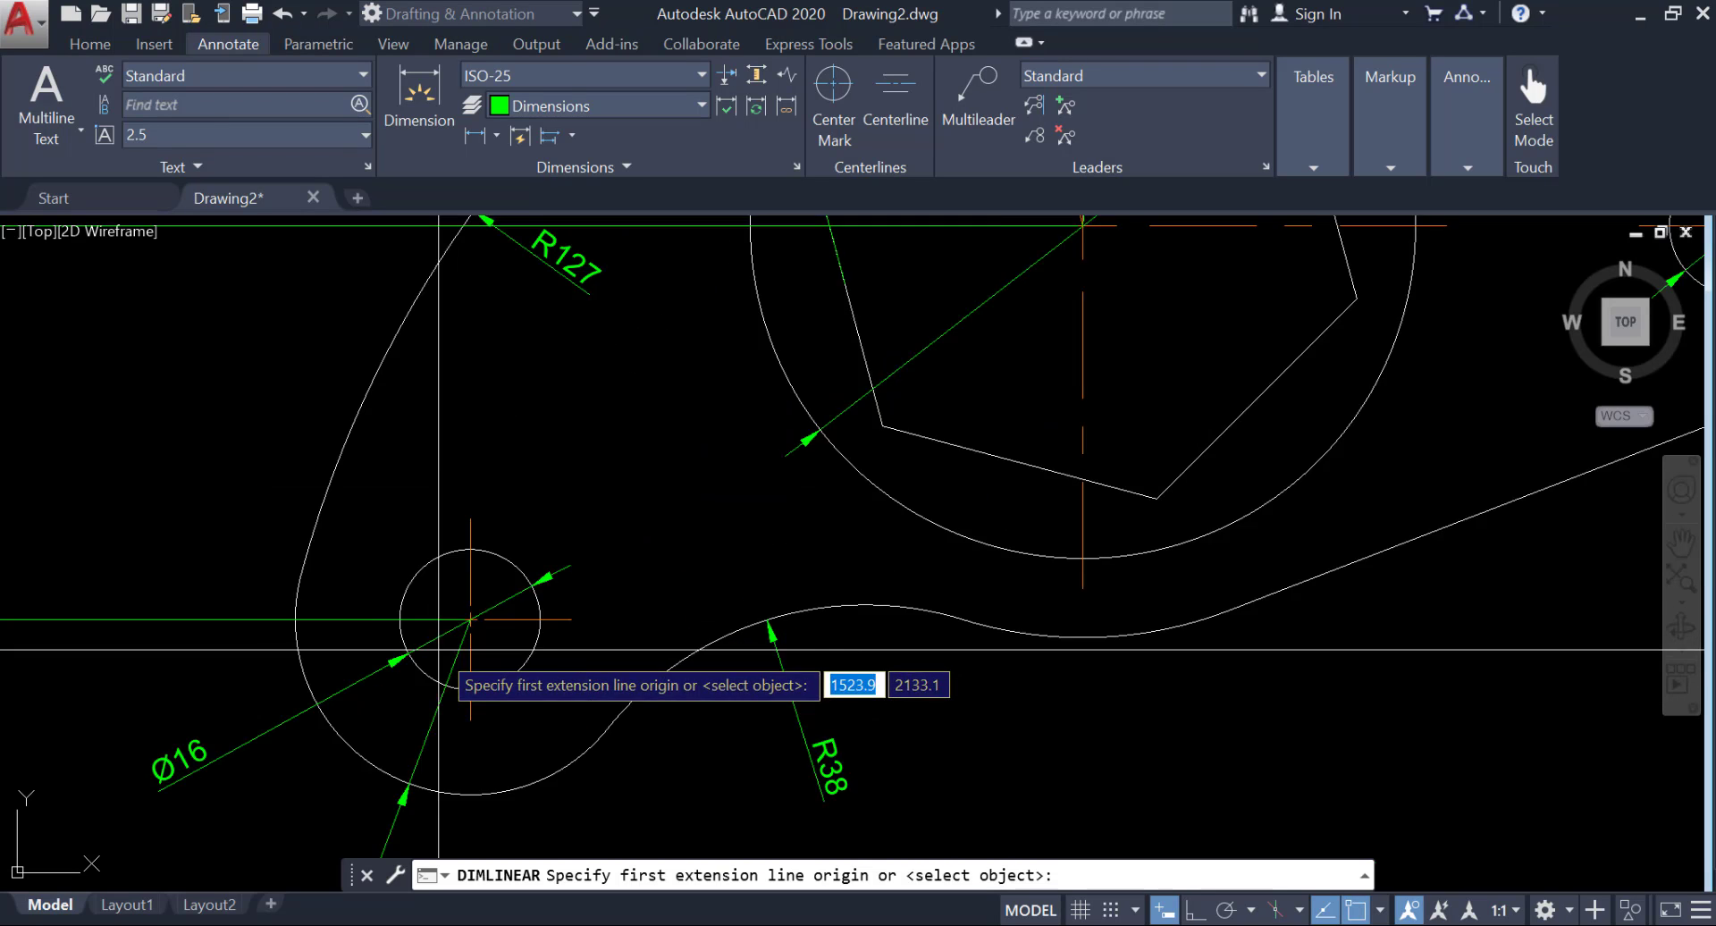
scroll(438, 650, up, 2)
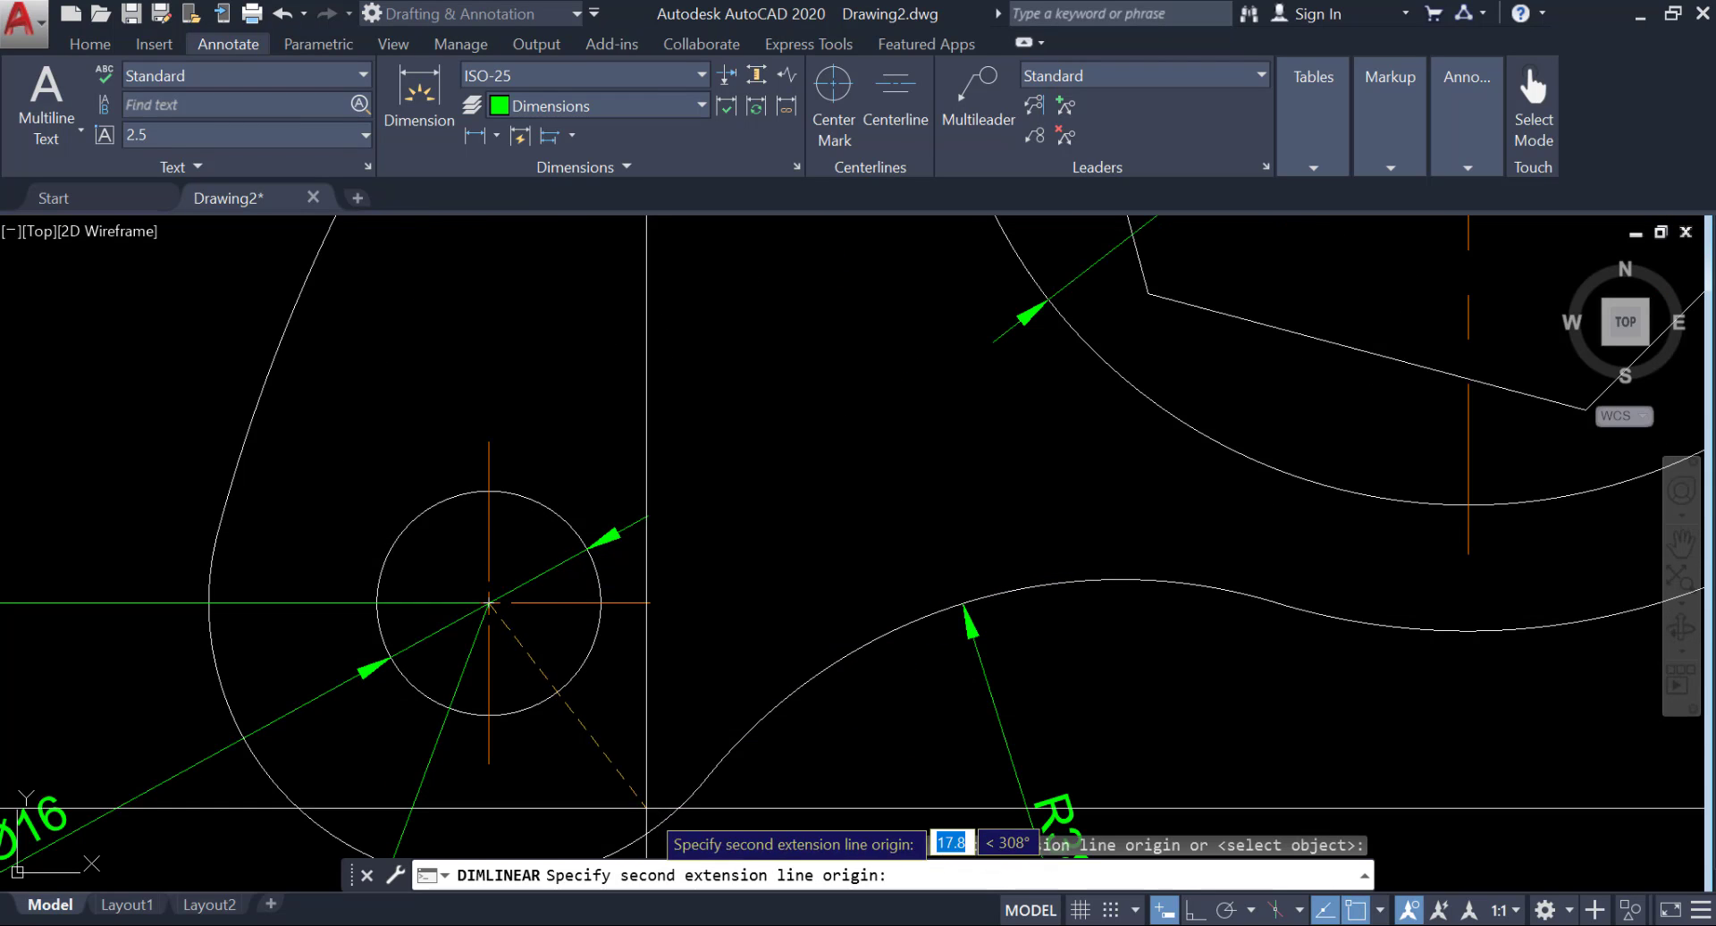
scroll(796, 661, down, 4)
mouse_move(911, 635)
middle_down()
mouse_move(760, 685)
mouse_move(605, 666)
middle_up()
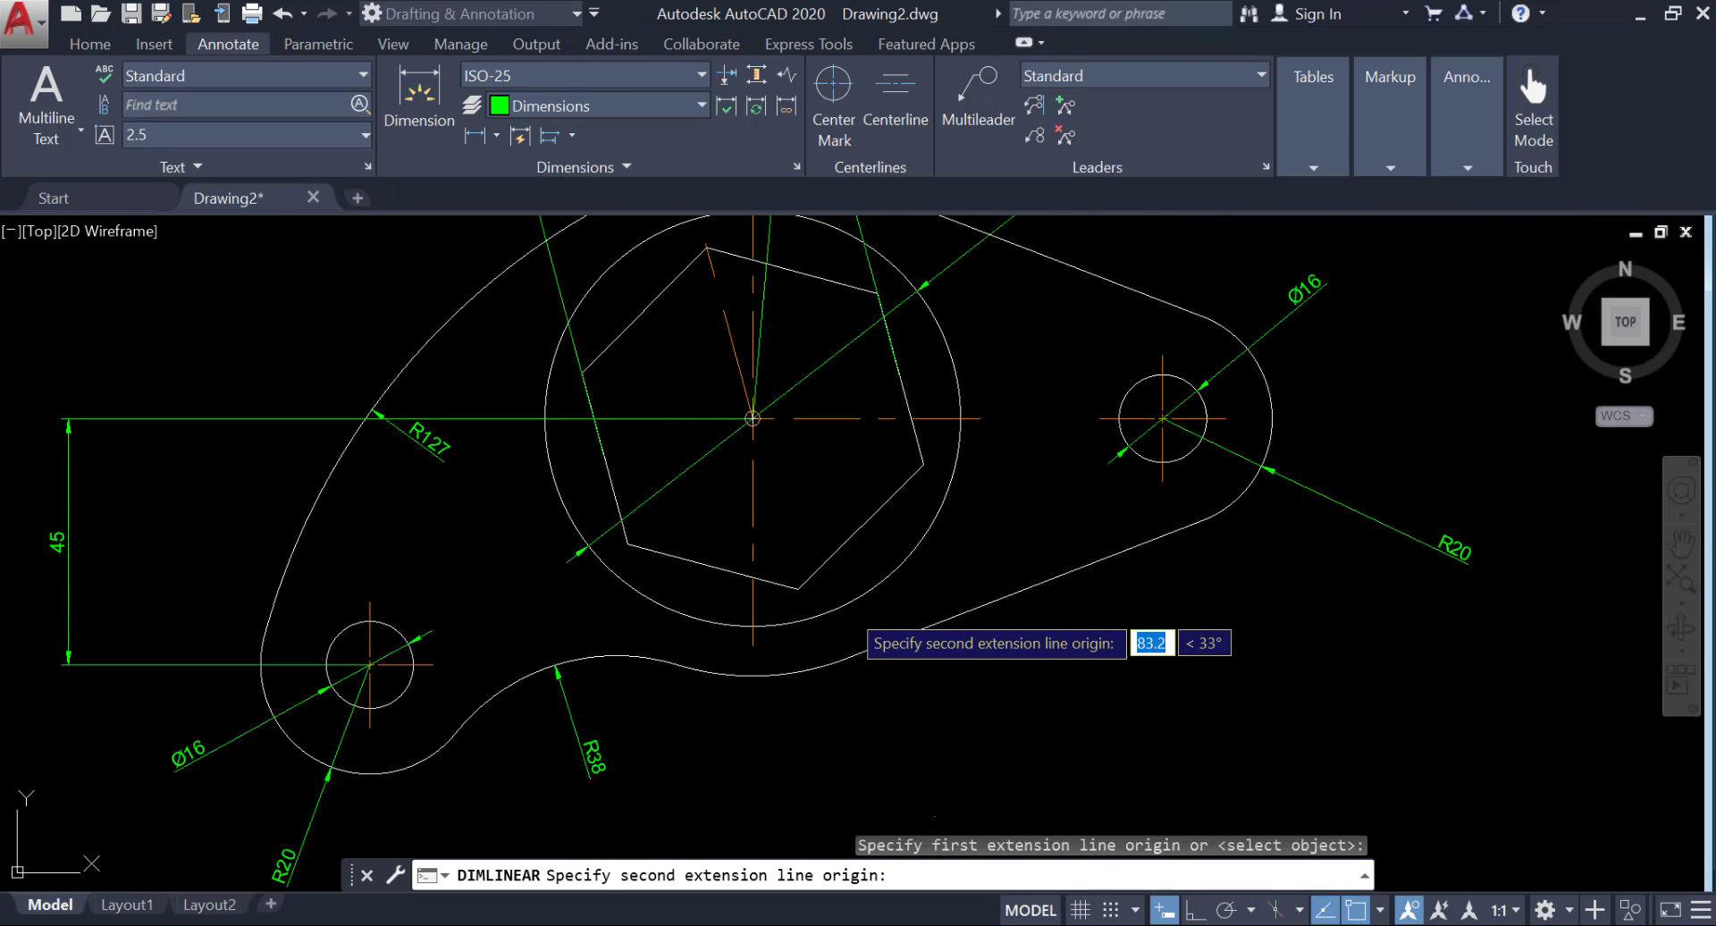
click(849, 621)
scroll(791, 808, down, 2)
scroll(791, 807, up, 2)
scroll(791, 807, down, 2)
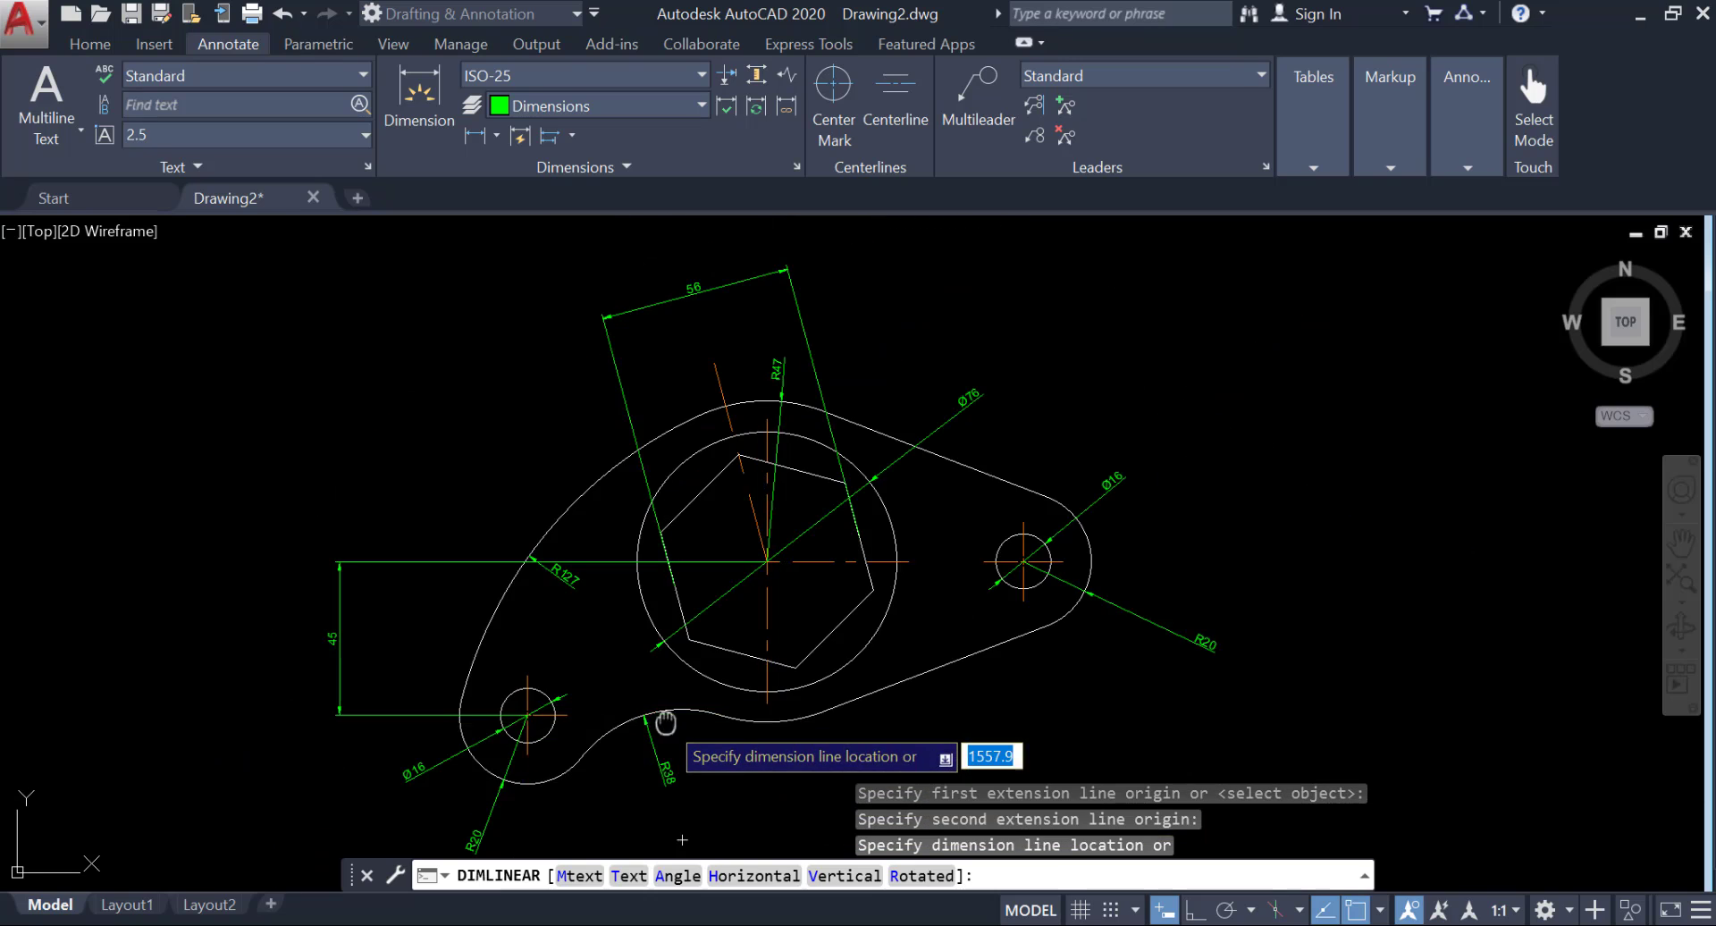
middle_drag(666, 723, 641, 554)
click(628, 730)
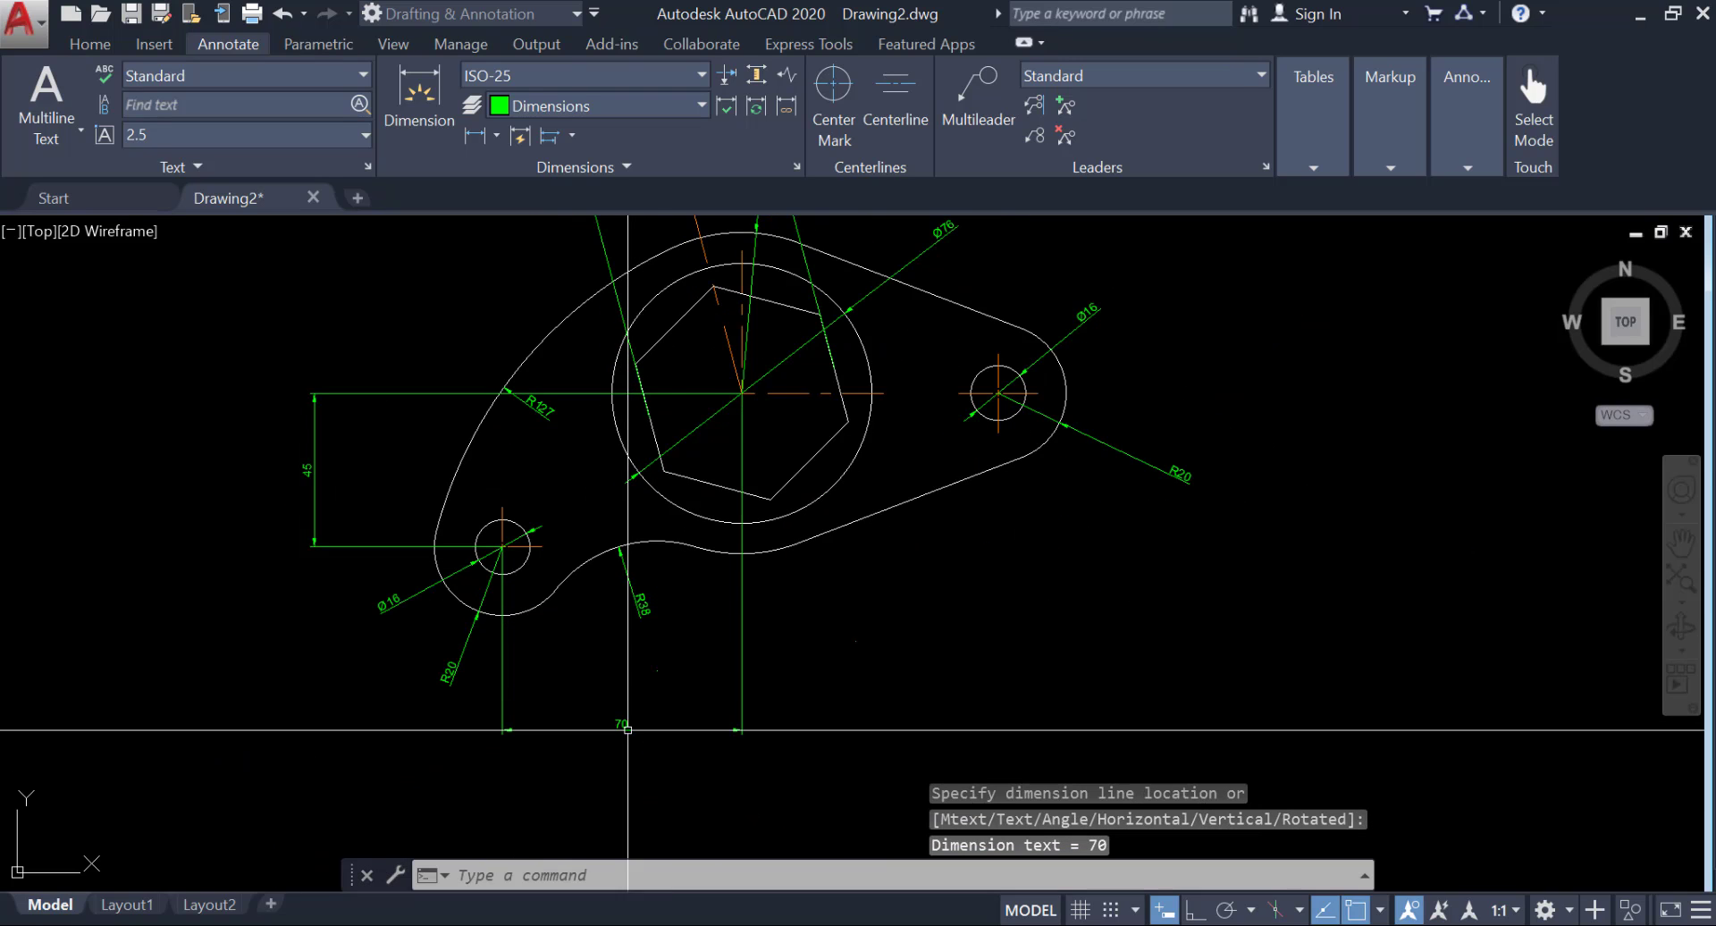
Add a horizontal linear dimension from the large circle's centre to the right hole's centre, aligning its line with the adjacent horizontal dimension below the plate.
click(467, 132)
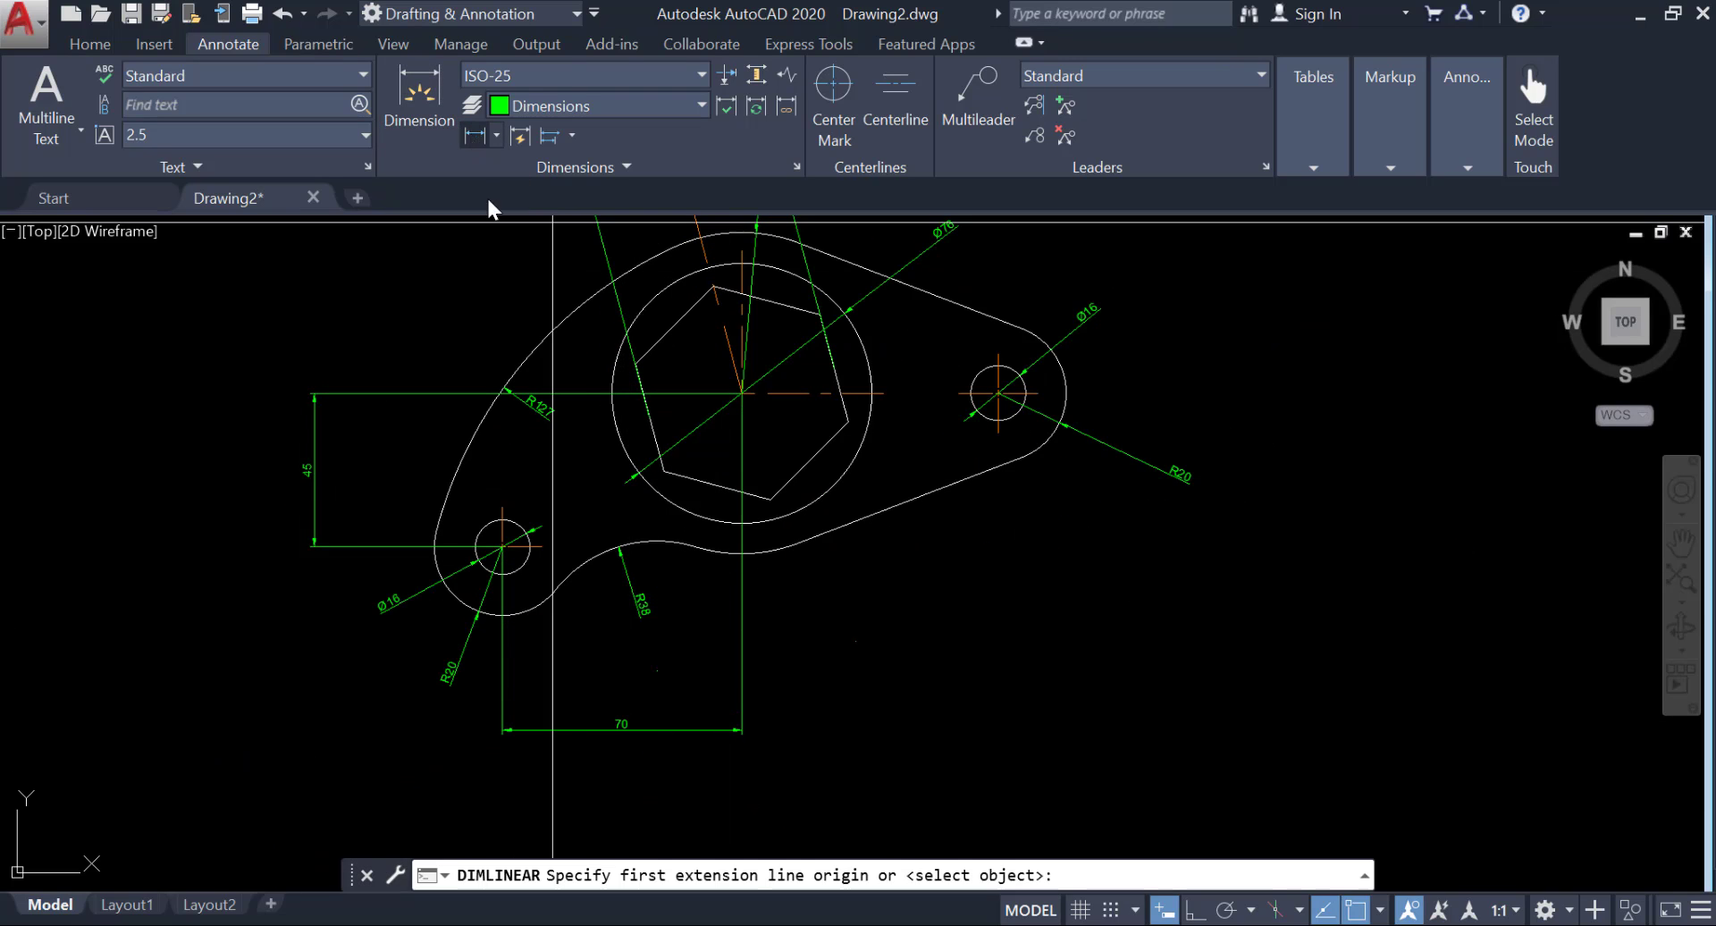
scroll(807, 517, up, 6)
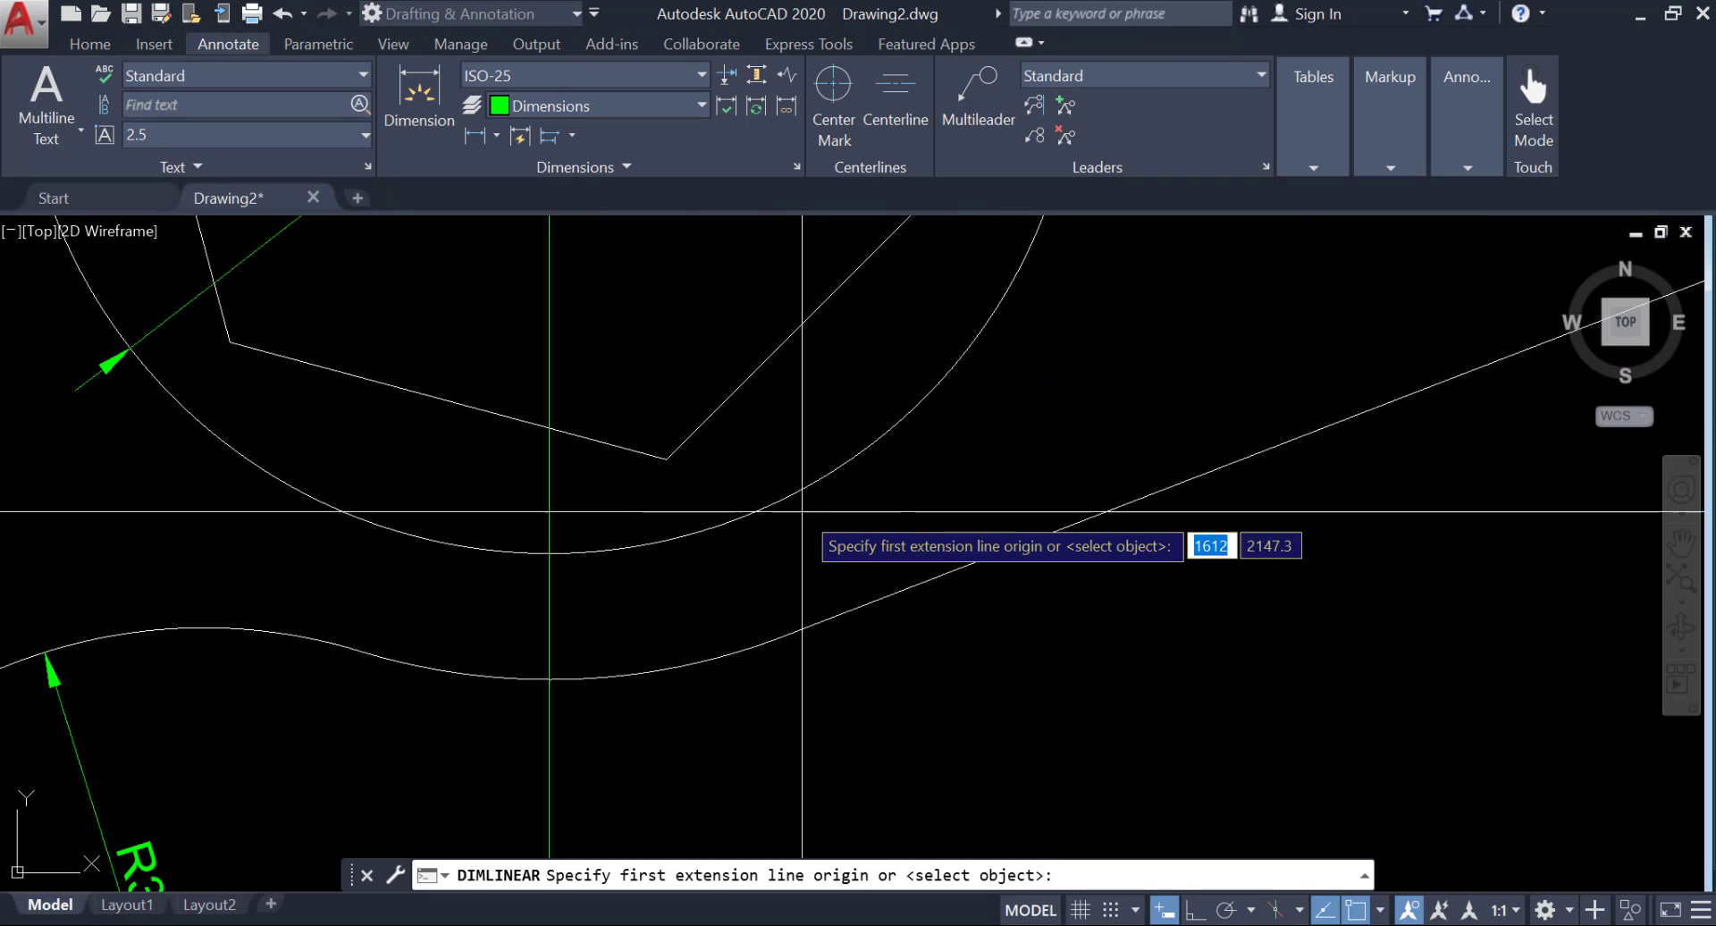
scroll(805, 514, down, 6)
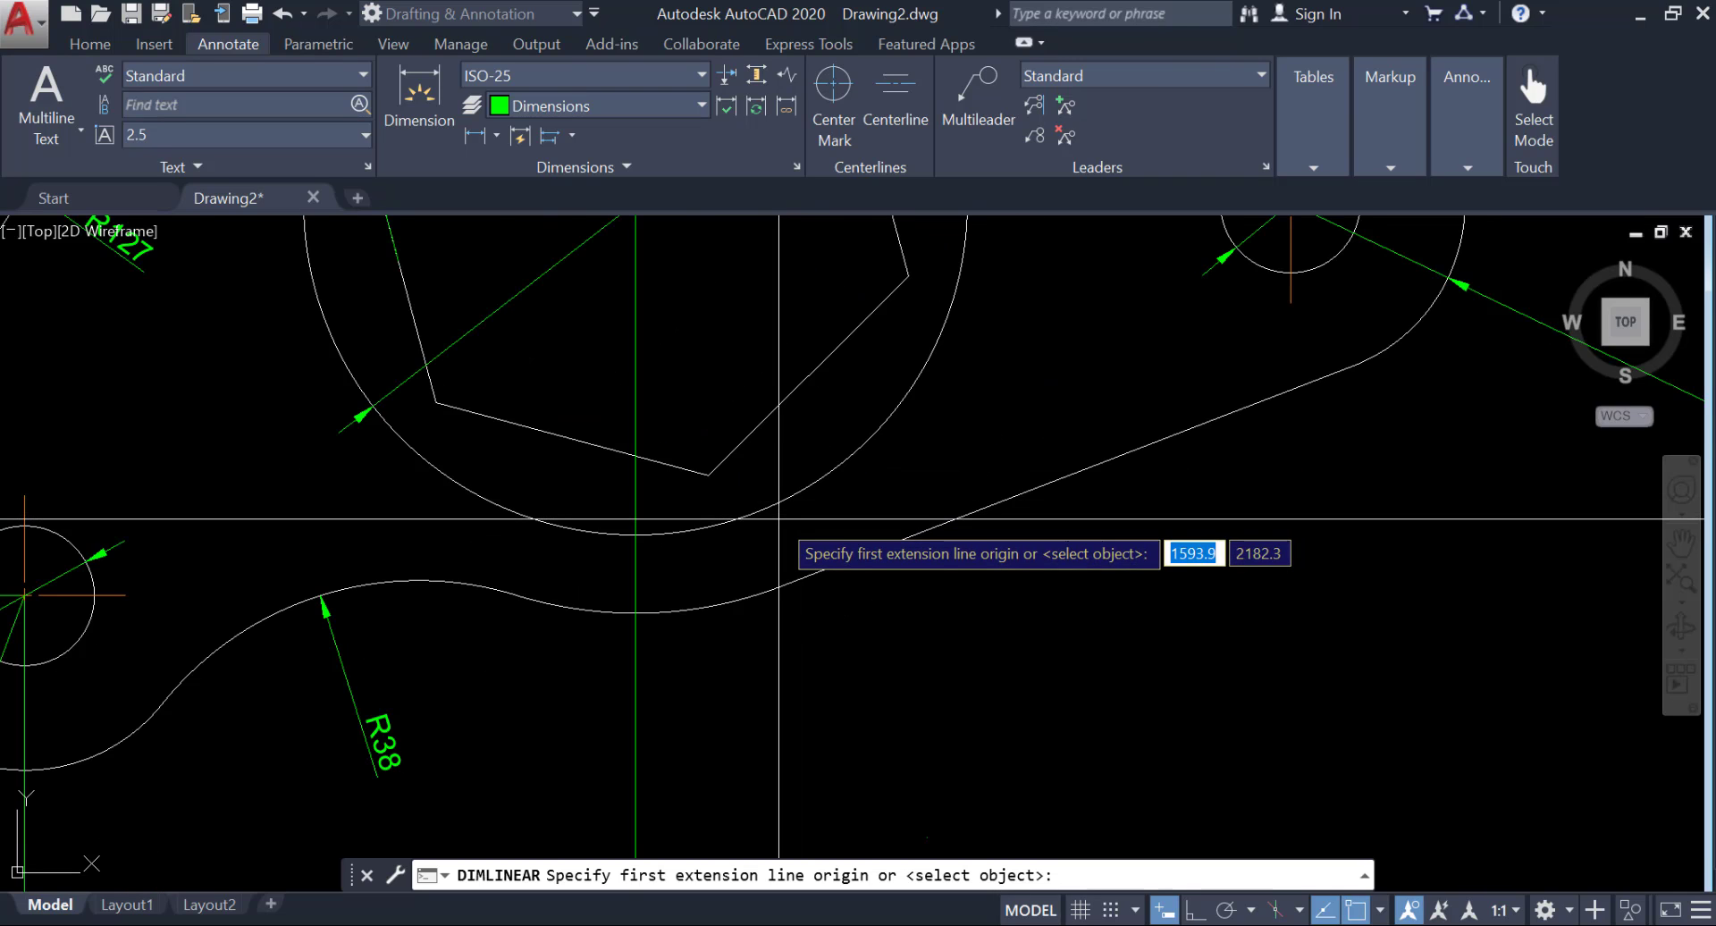
click(690, 321)
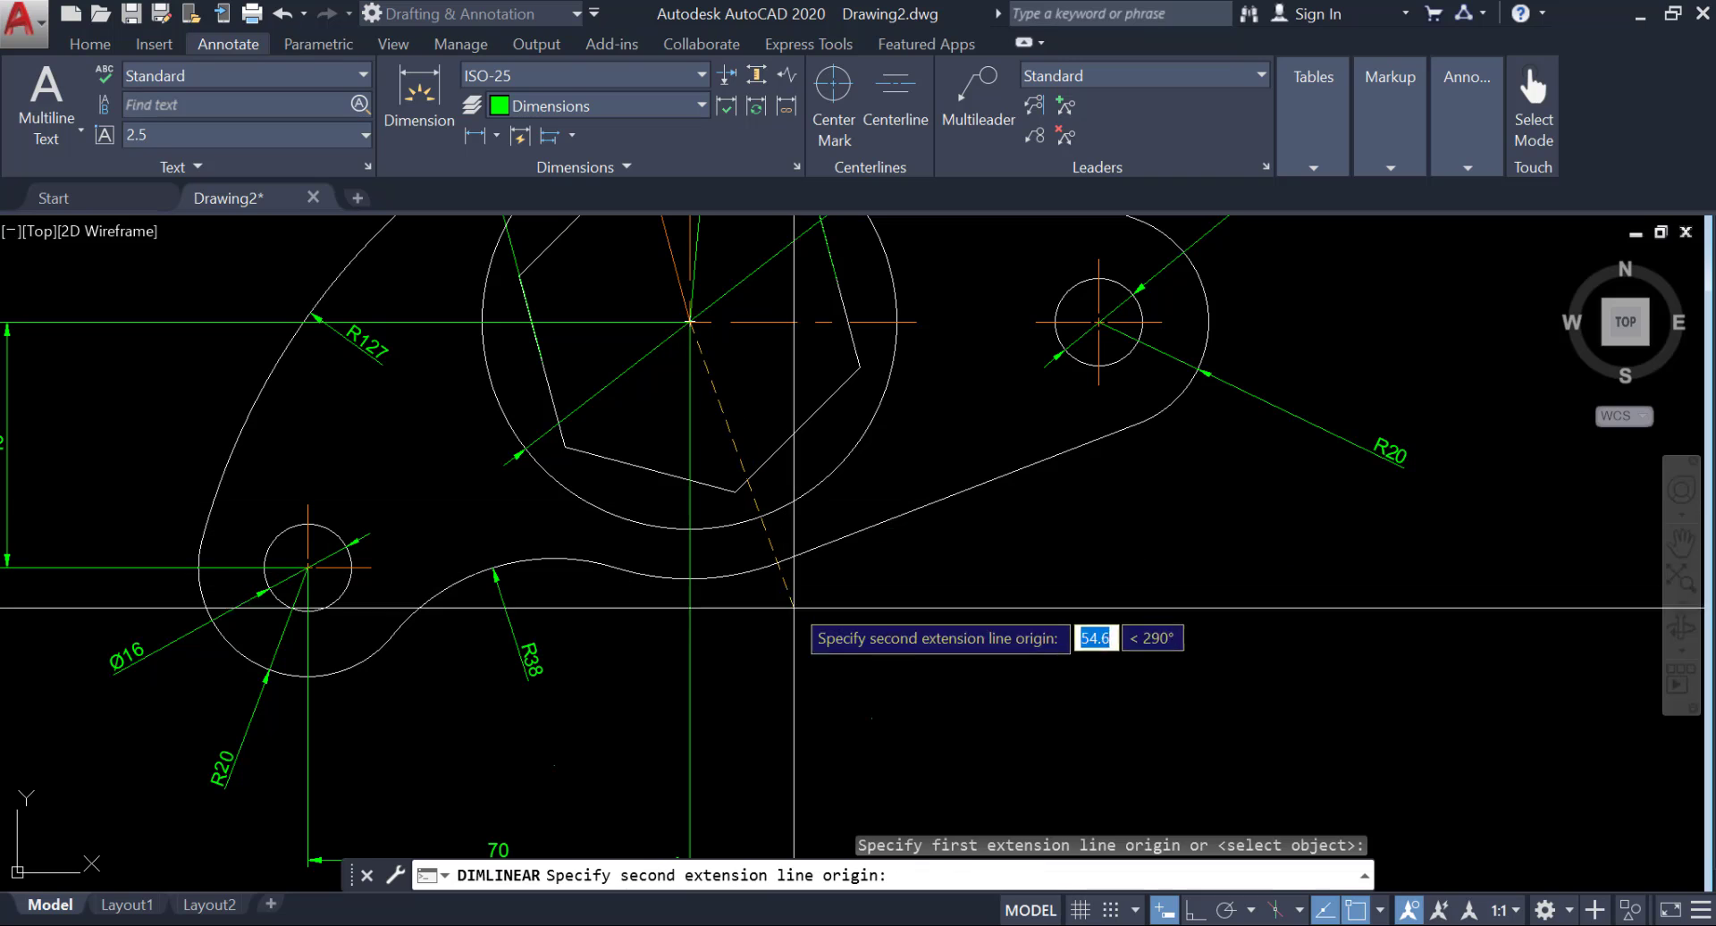
click(1120, 360)
middle_drag(1017, 748, 873, 525)
scroll(871, 522, down, 2)
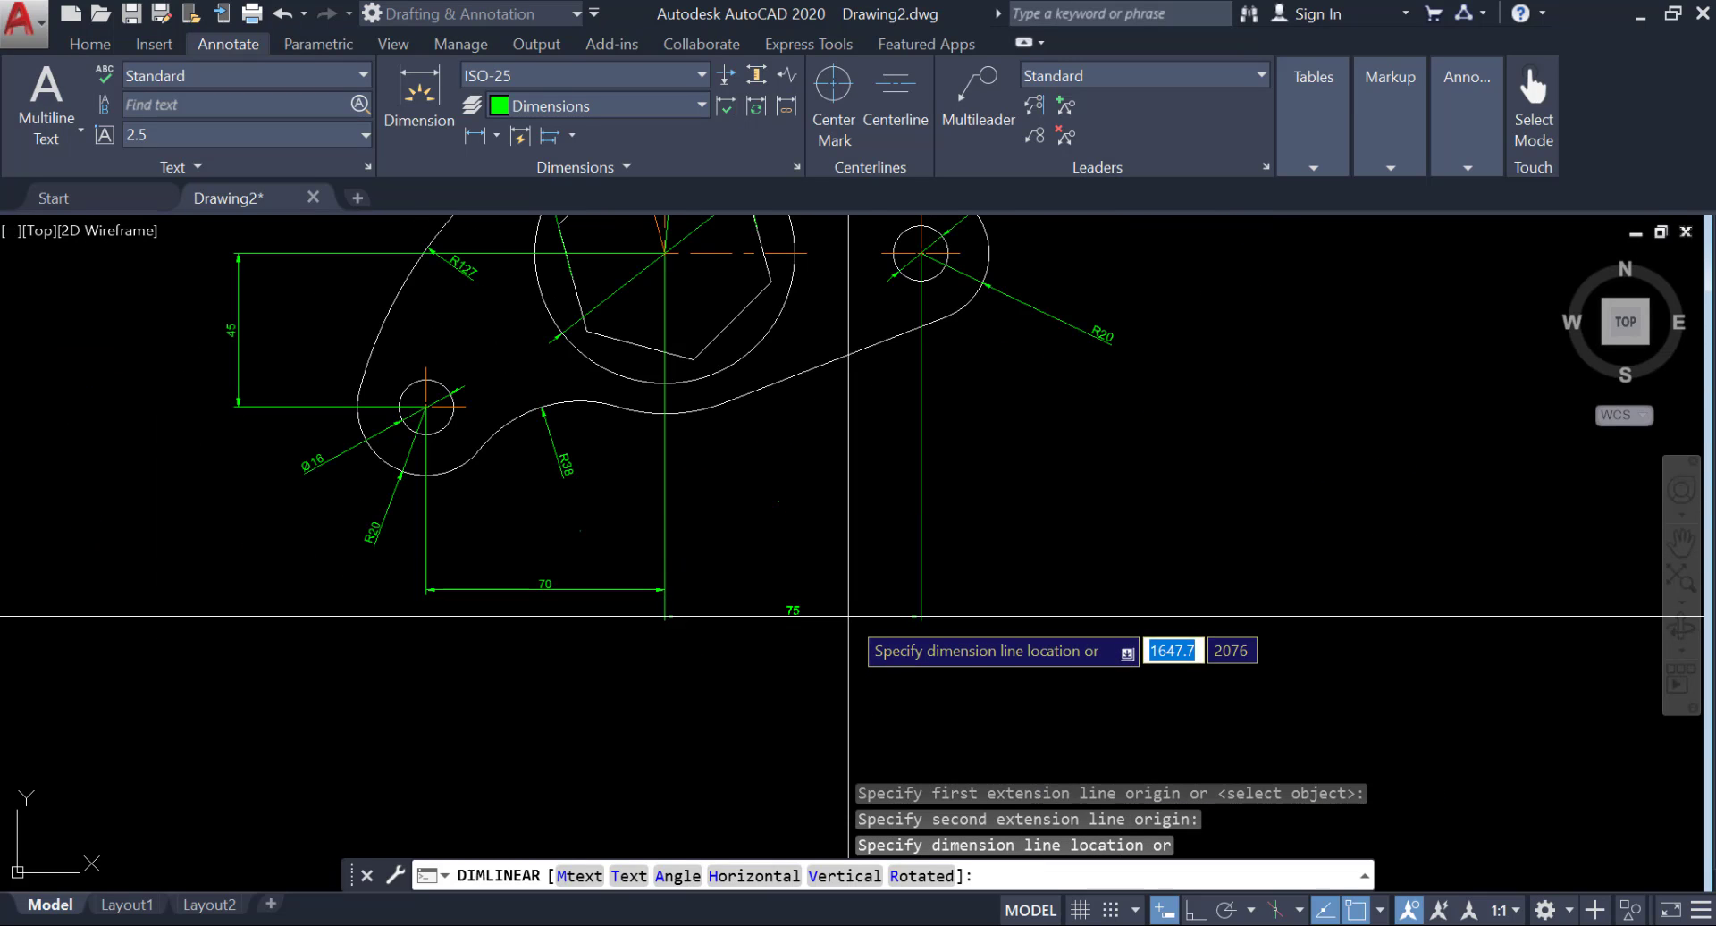
scroll(832, 611, up, 4)
click(817, 608)
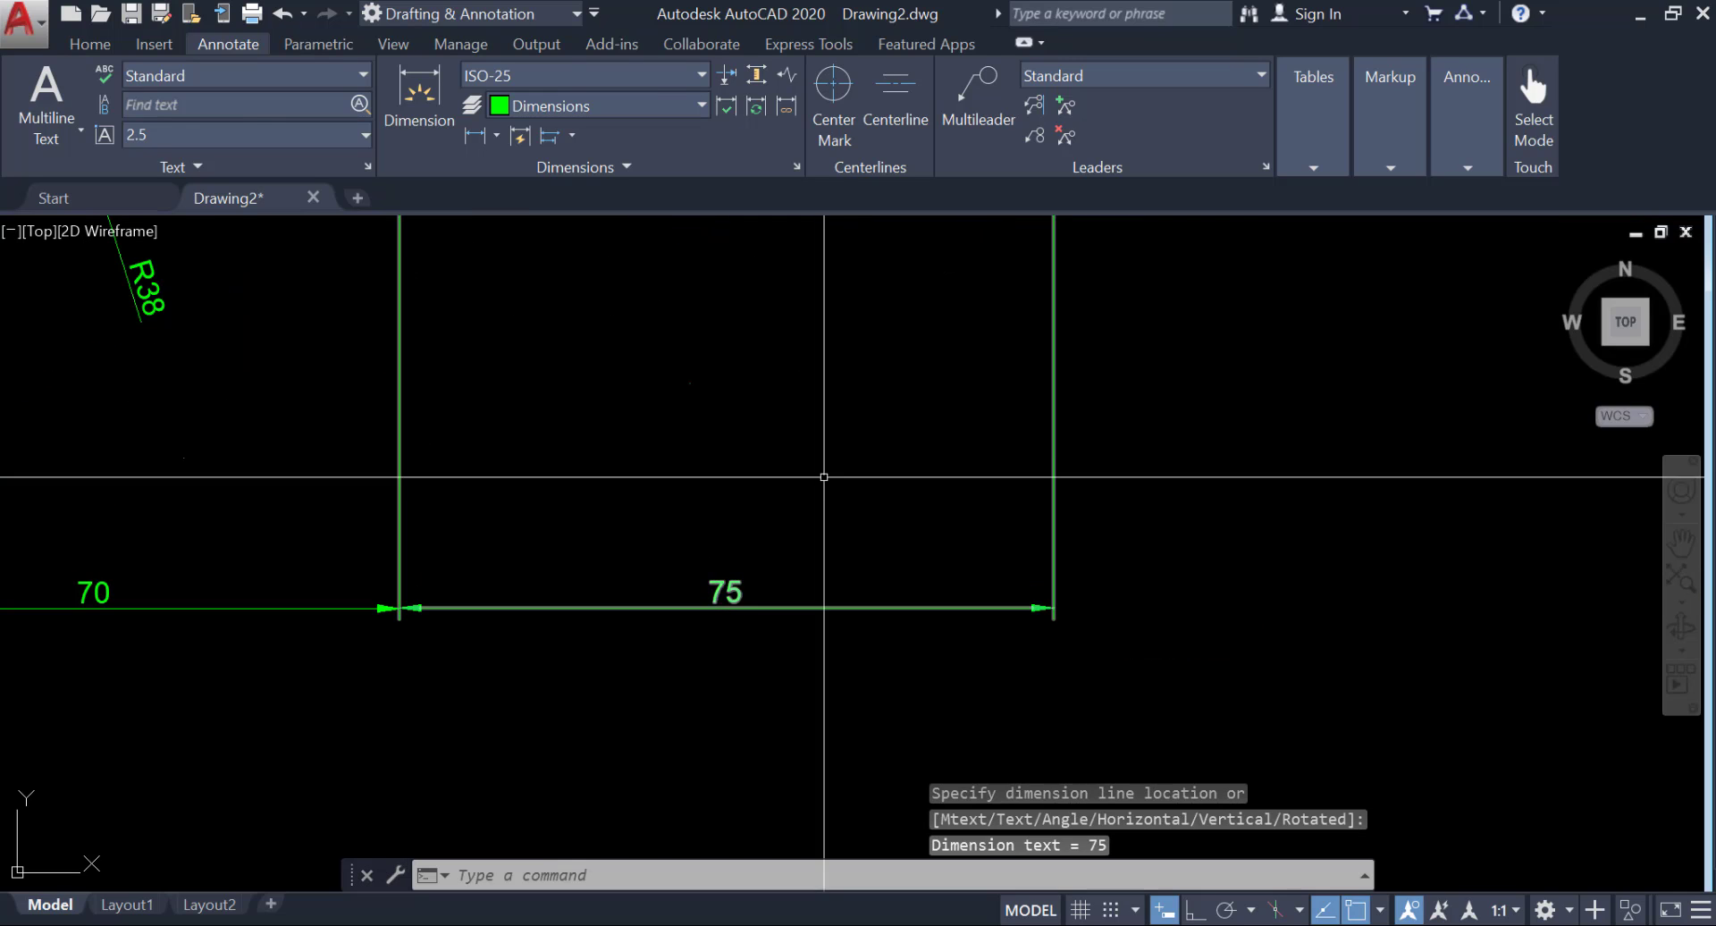
scroll(819, 599, down, 5)
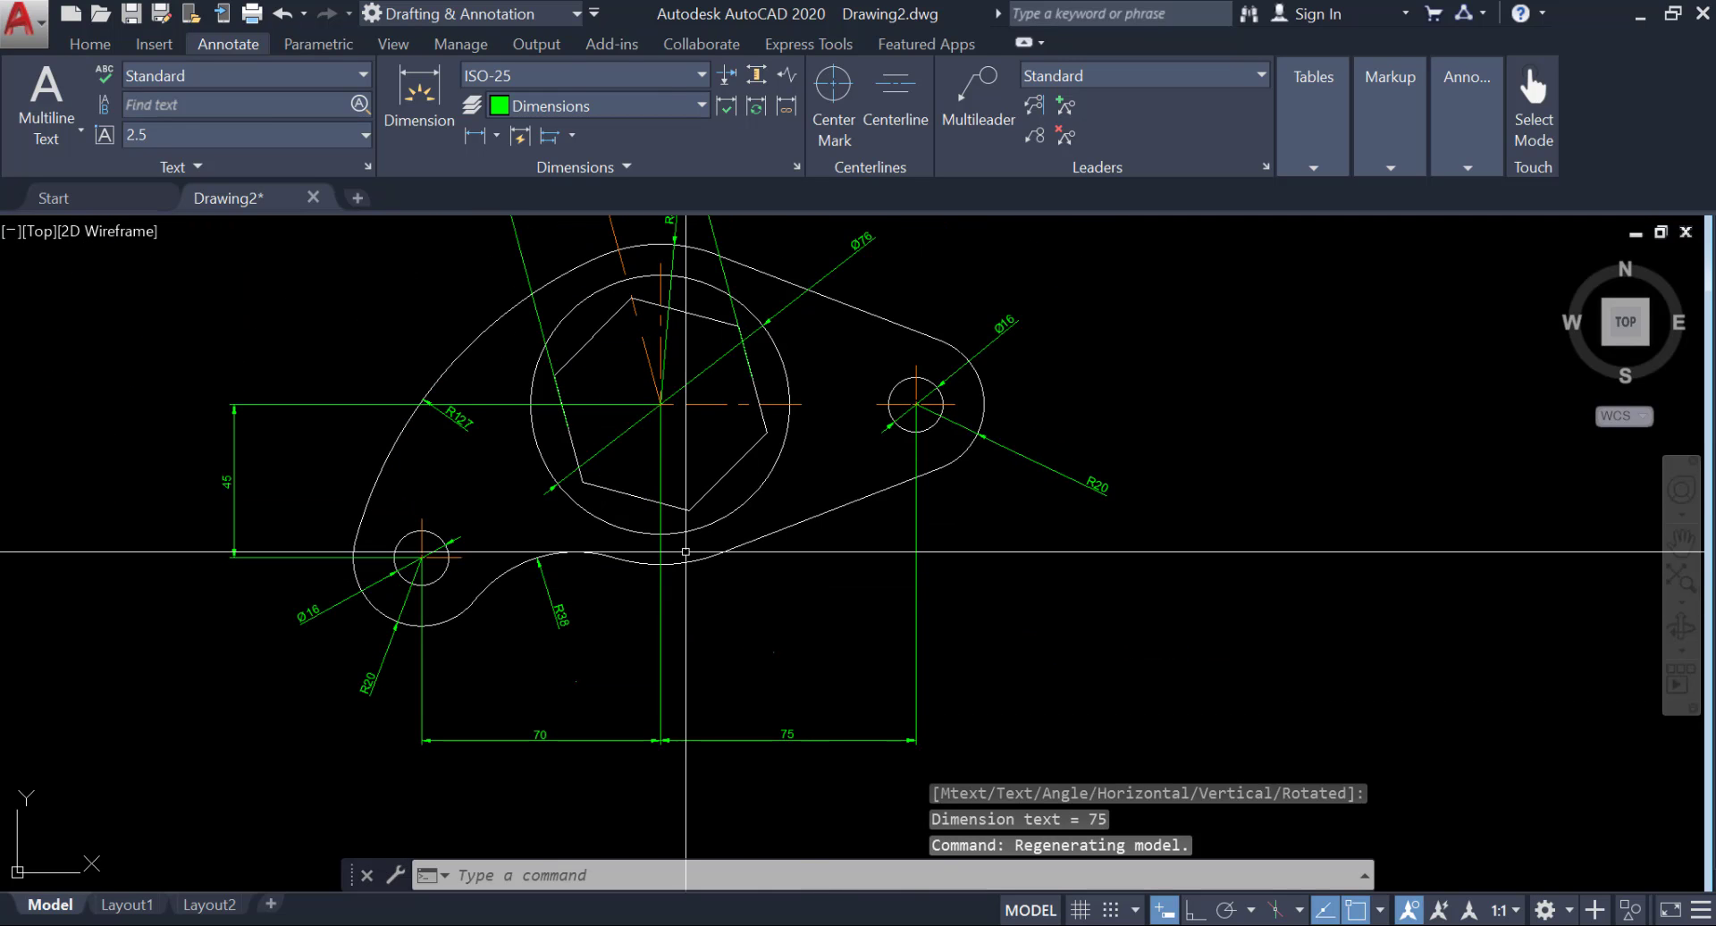
click(901, 925)
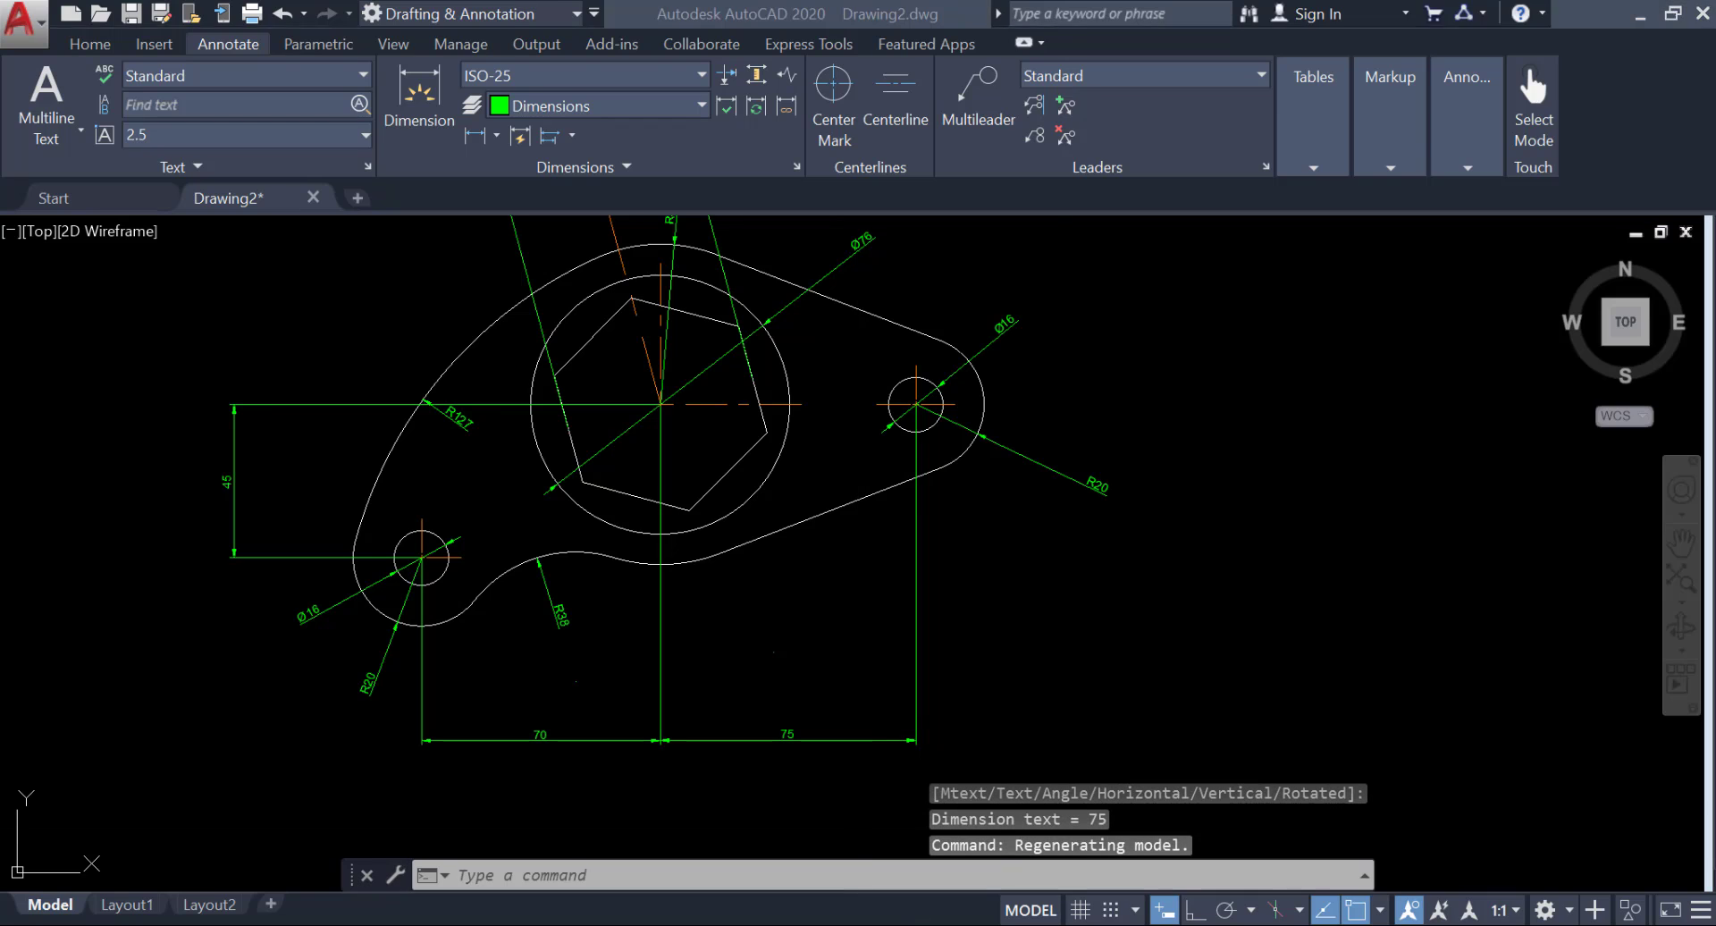